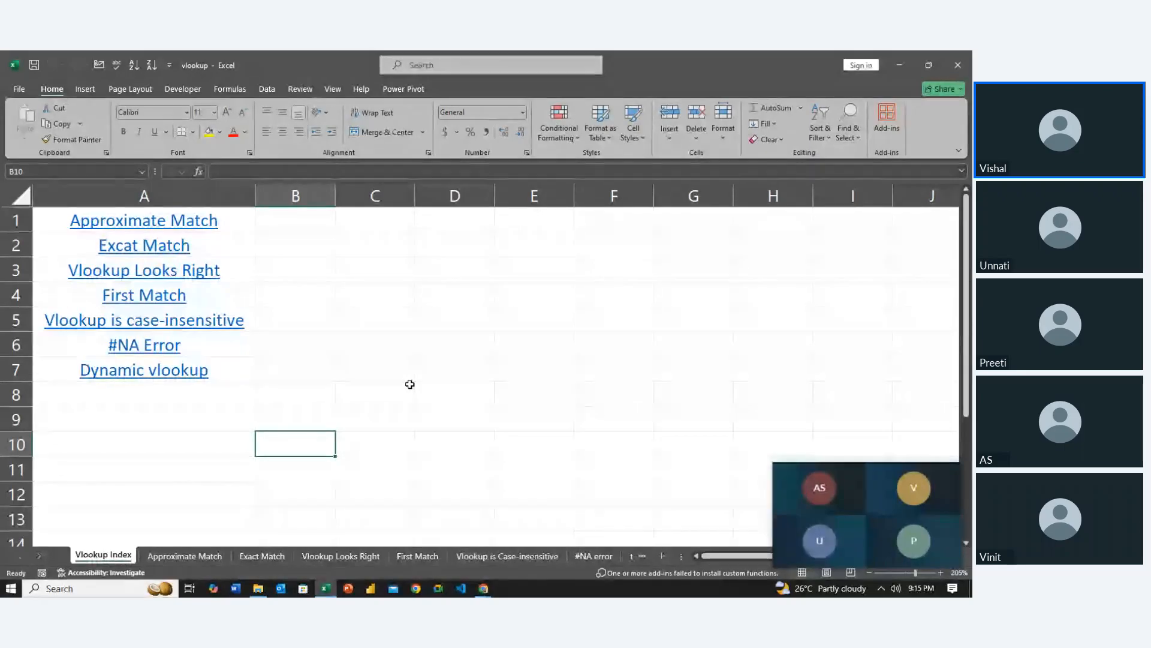
Move the Exact Match sheet in front of the Approximate Match sheet
{"action": "left_click", "coordinate": [185, 556]}
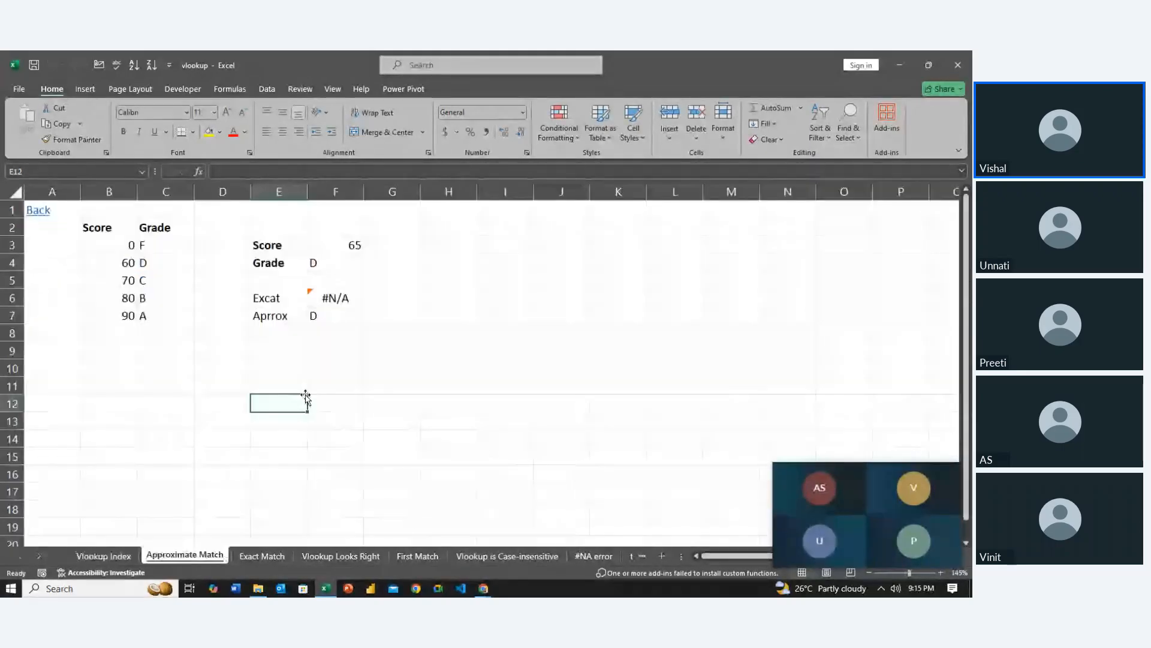
{"action": "left_click", "coordinate": [256, 554]}
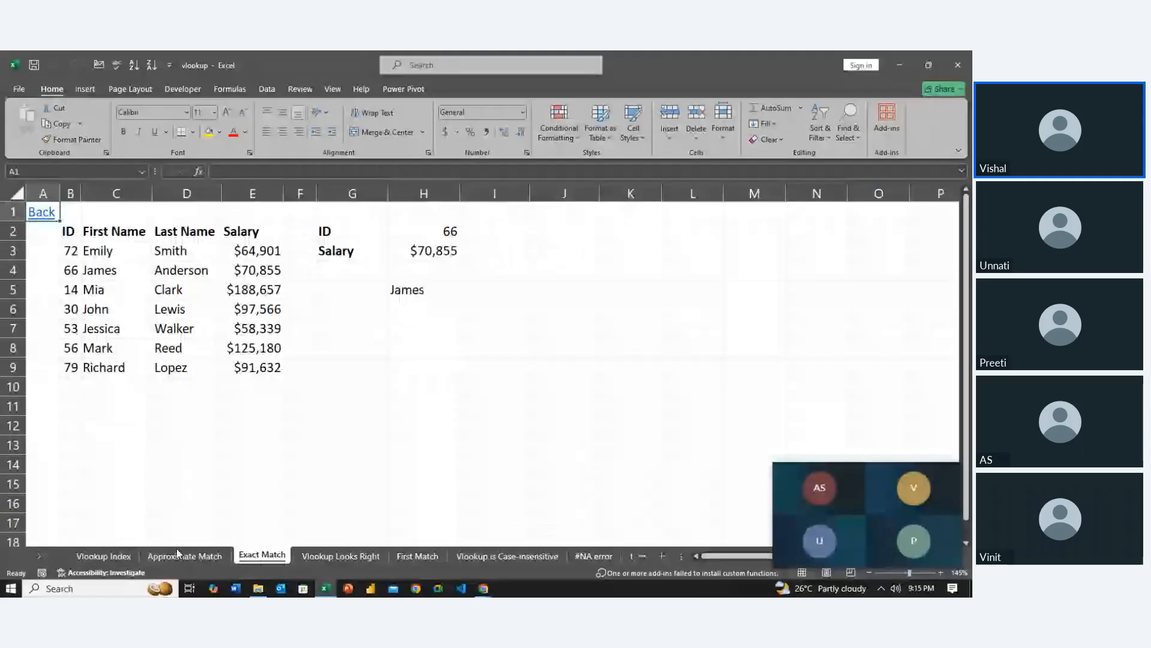
{"action": "left_click_drag", "start_coordinate": [178, 552], "coordinate": [147, 552]}
{"action": "left_click", "coordinate": [234, 477]}
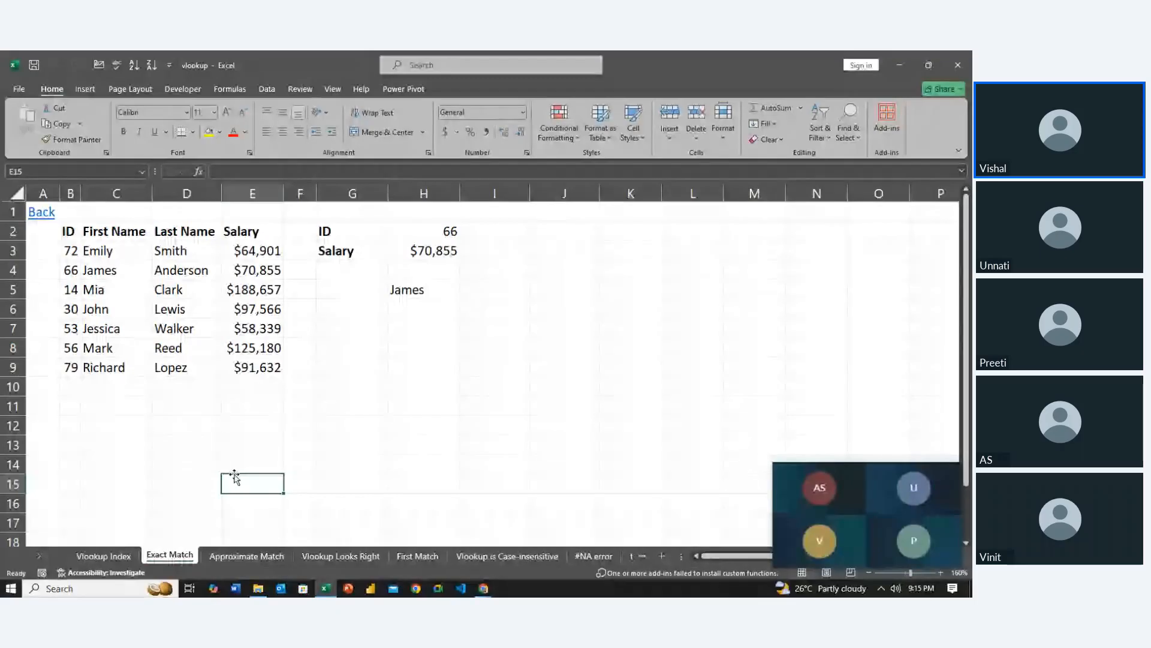
Clear the existing lookup results in cells H3:H5 of the Exact Match sheet
{"action": "key", "text": "Up"}
{"action": "key", "text": "Up"}
{"action": "key", "text": "Up"}
{"action": "key", "text": "Right"}
{"action": "key", "text": "Up"}
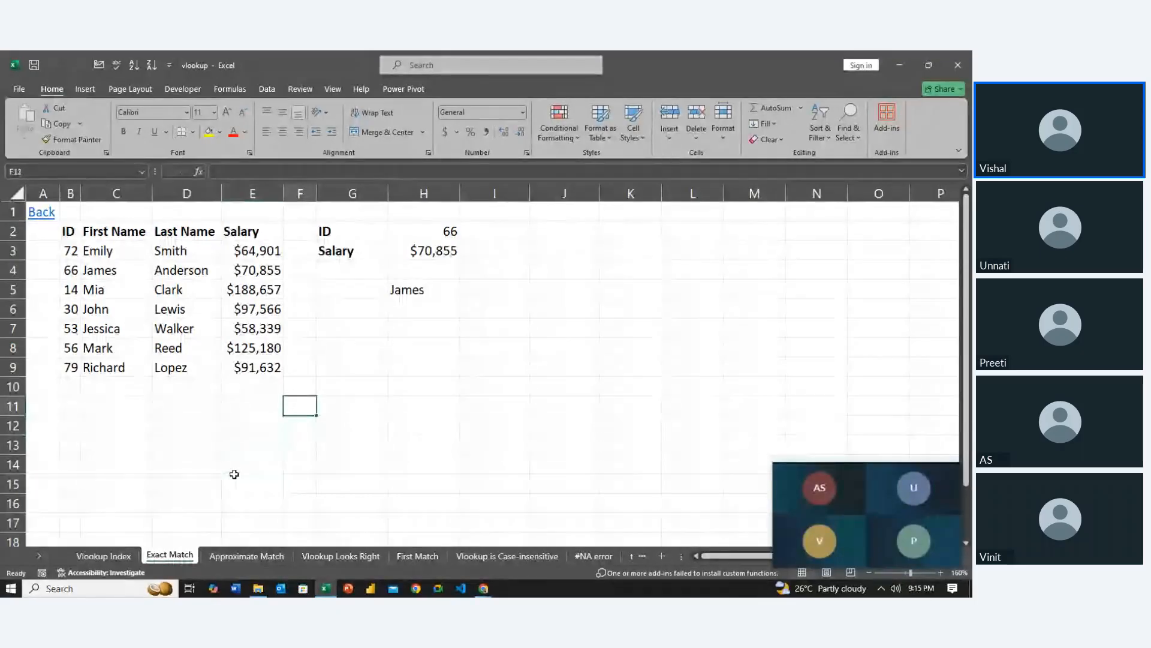
{"action": "key", "text": "Right"}
{"action": "key", "text": "Right"}
{"action": "key", "text": "Up"}
{"action": "key", "text": "Up"}
{"action": "key", "text": "Up"}
{"action": "key", "text": "Up"}
{"action": "key", "text": "Up"}
{"action": "key", "text": "Up"}
{"action": "key", "text": "Up"}
{"action": "key", "text": "Up"}
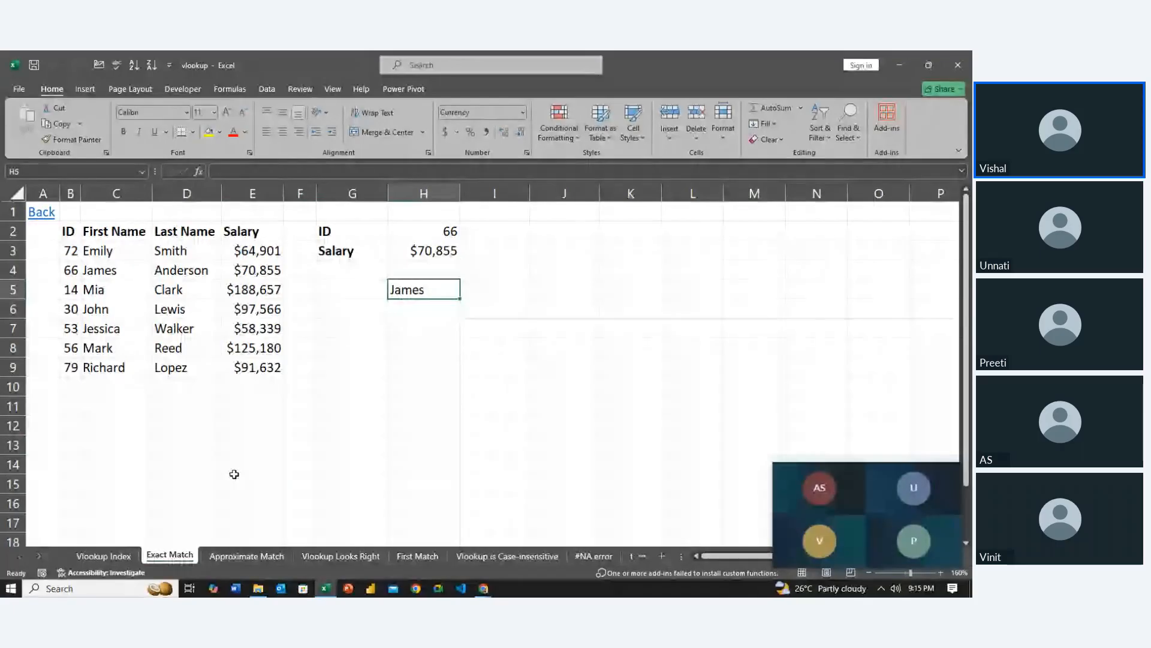
{"action": "key", "text": "shift+Down"}
{"action": "key", "text": "shift+Down"}
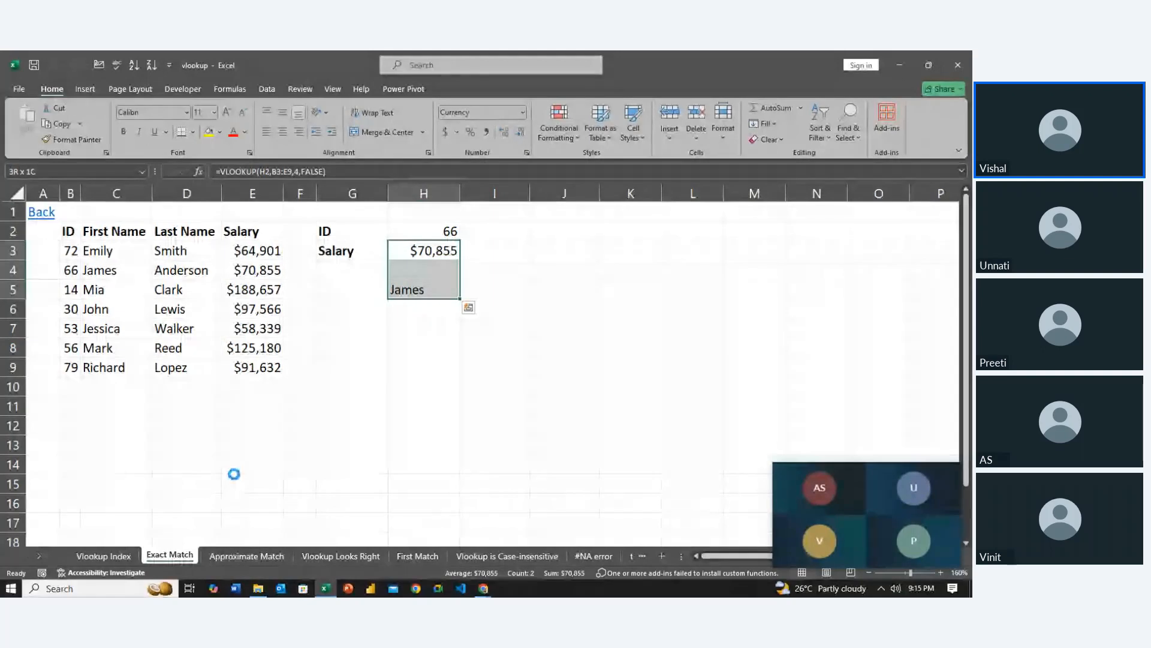
{"action": "key", "text": "Delete"}
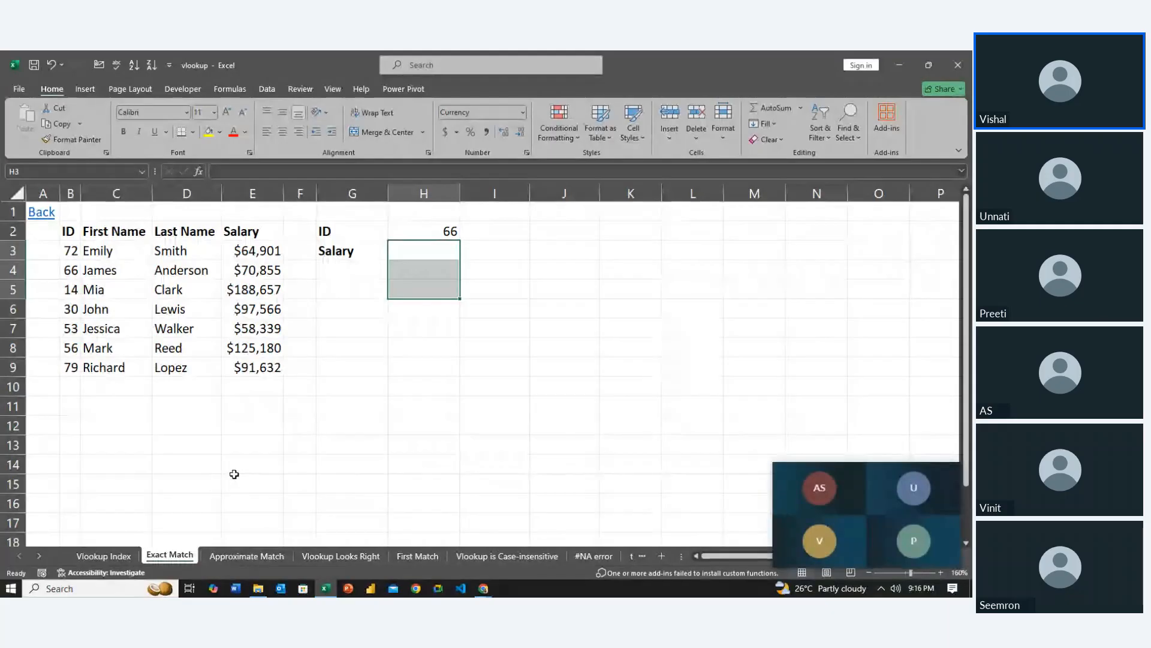
{"action": "key", "text": "Up"}
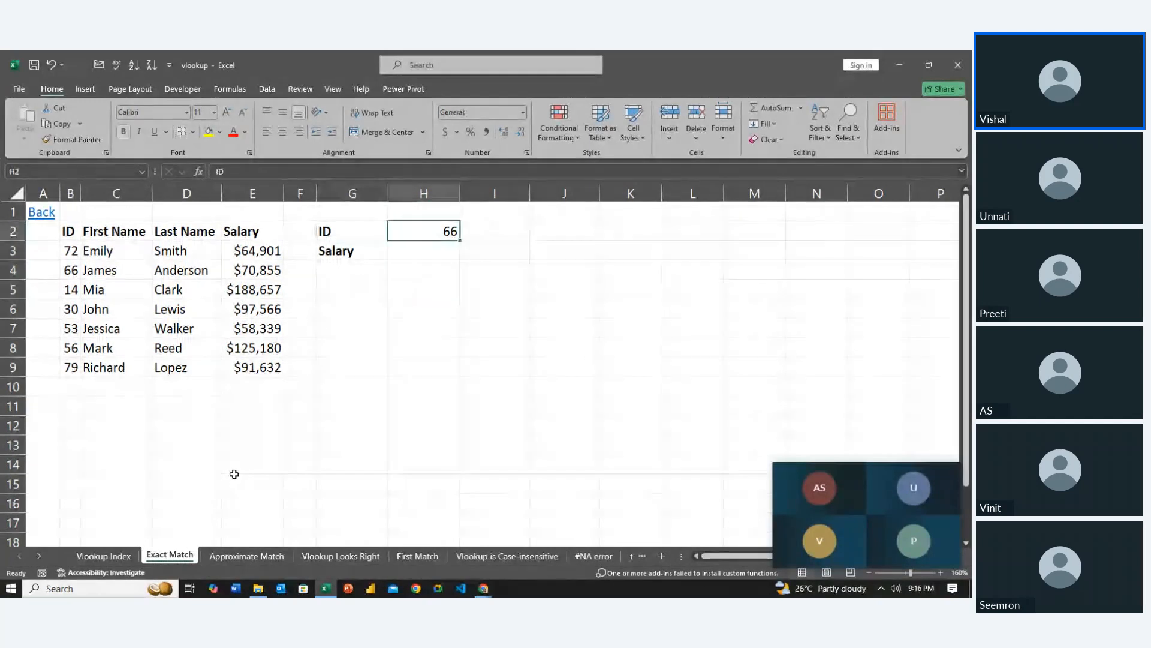
{"action": "key", "text": "Down"}
{"action": "key", "text": "Left"}
{"action": "key", "text": "Left"}
{"action": "key", "text": "Left"}
{"action": "key", "text": "Left"}
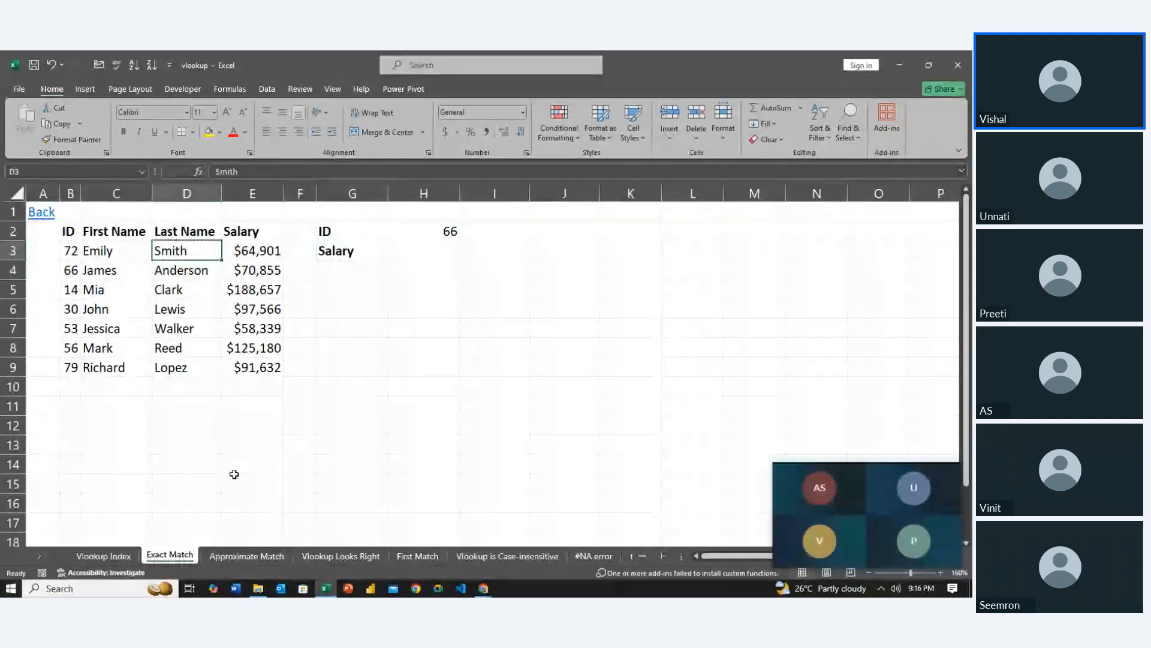
{"action": "key", "text": "Right"}
{"action": "key", "text": "Right"}
{"action": "key", "text": "Right"}
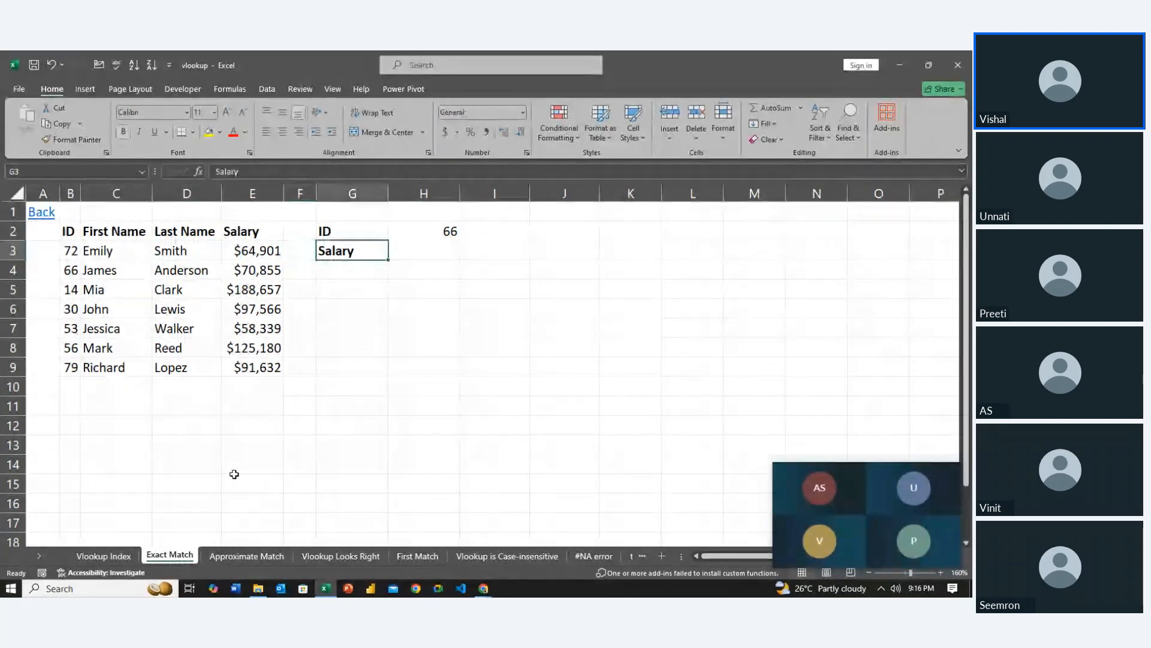
{"action": "key", "text": "Right"}
{"action": "key", "text": "Right"}
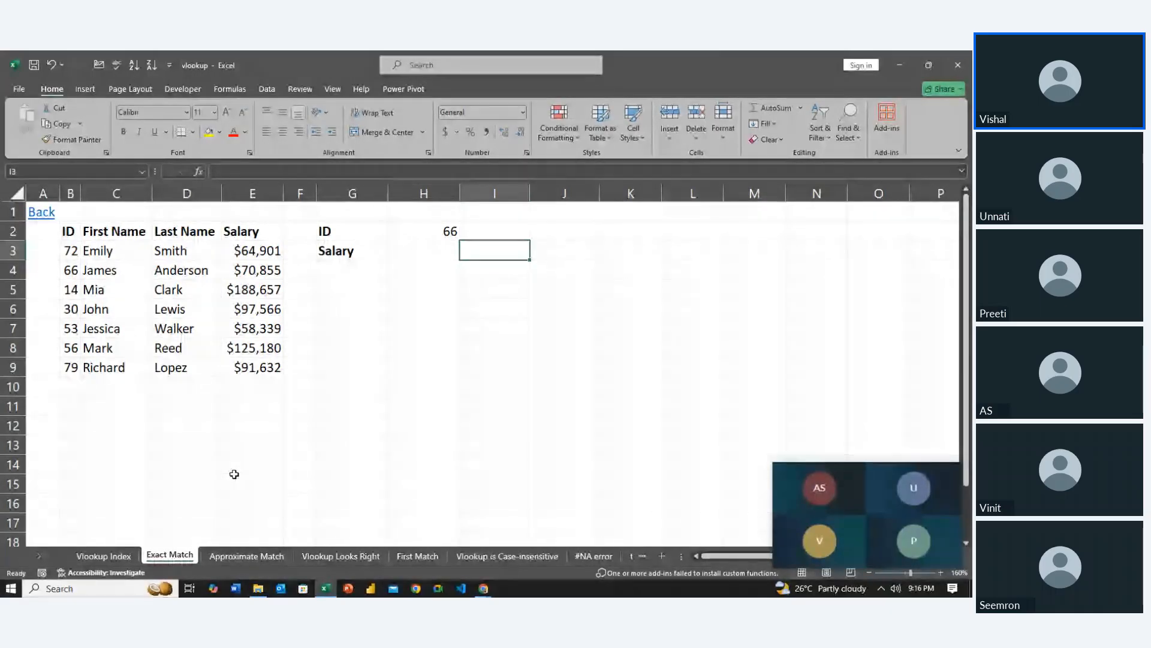
Copy the ID column with its header from B2:B9 to the range starting at K2
{"action": "key", "text": "Left"}
{"action": "key", "text": "Left"}
{"action": "key", "text": "Left"}
{"action": "key", "text": "Left"}
{"action": "key", "text": "Left"}
{"action": "key", "text": "Left"}
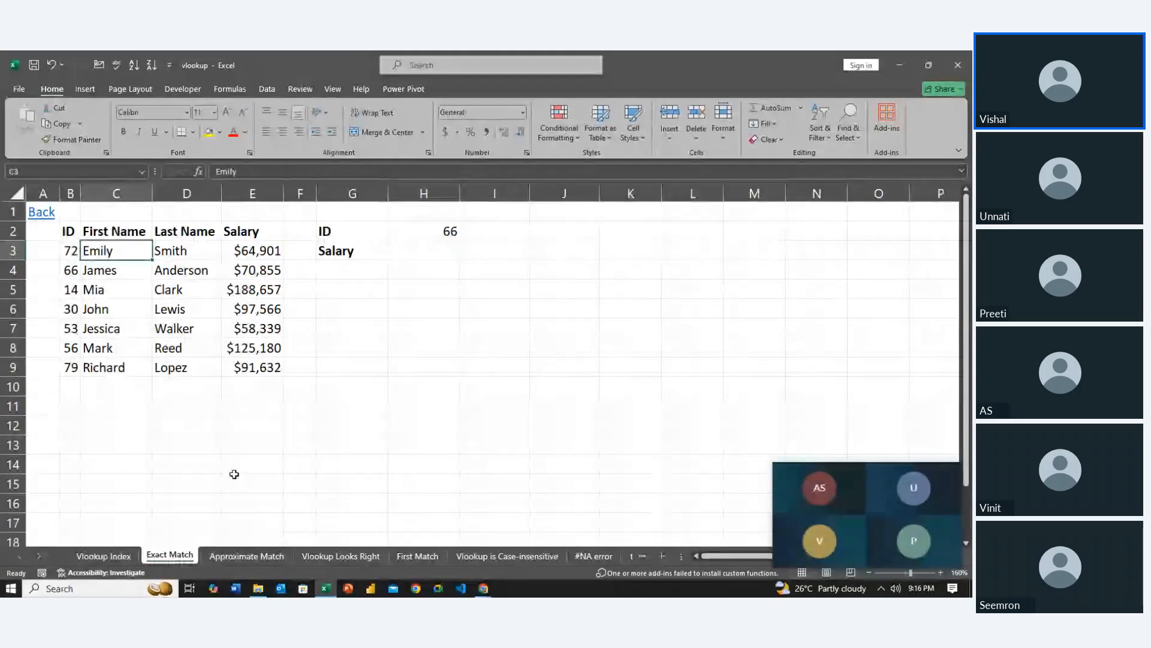
{"action": "key", "text": "Left"}
{"action": "key", "text": "Up"}
{"action": "key", "text": "shift+Down"}
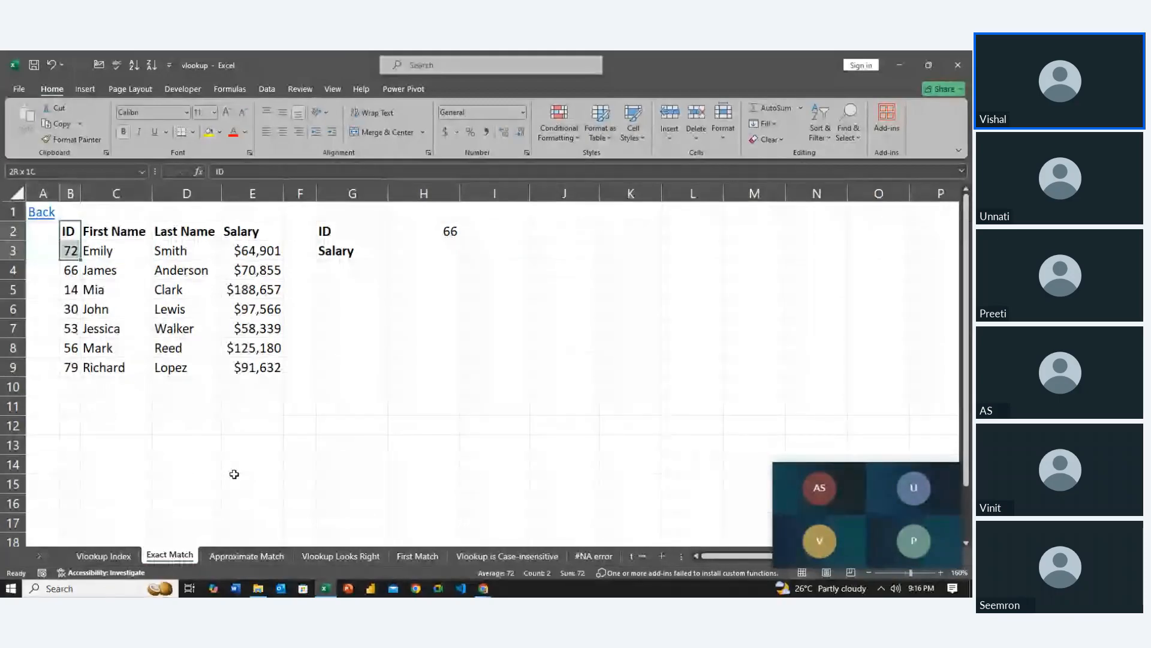
{"action": "key", "text": "shift+Down"}
{"action": "key", "text": "shift+Down"}
{"action": "key", "text": "shift+Down"}
{"action": "key", "text": "shift+Down"}
{"action": "key", "text": "shift+Down"}
{"action": "key", "text": "shift+Down"}
{"action": "key", "text": "ctrl+c"}
{"action": "key", "text": "Right"}
{"action": "key", "text": "Right"}
{"action": "key", "text": "Right"}
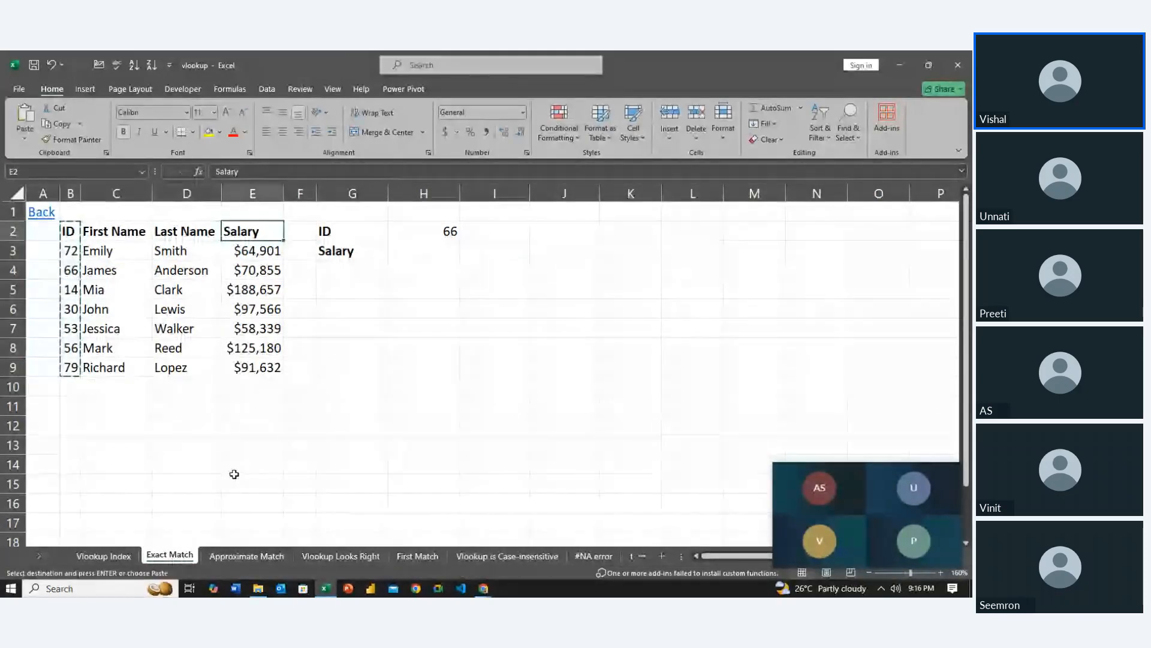
{"action": "key", "text": "Right"}
{"action": "key", "text": "Right"}
{"action": "key", "text": "Right"}
{"action": "key", "text": "Right"}
{"action": "key", "text": "Right"}
{"action": "key", "text": "Right"}
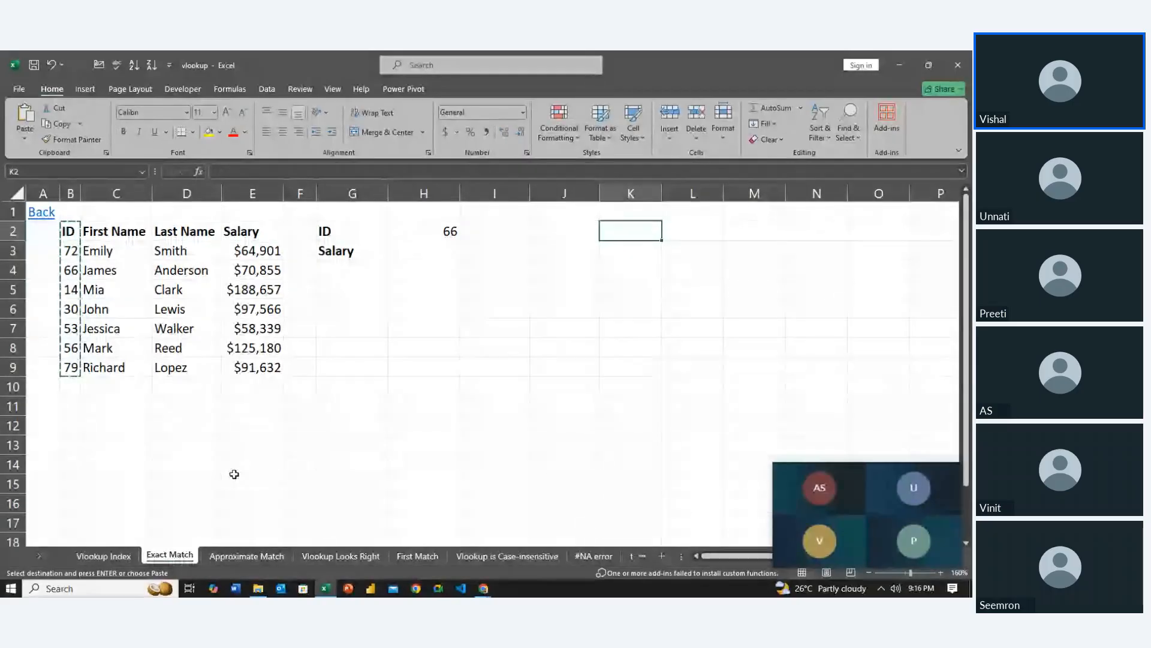
{"action": "key", "text": "ctrl+v"}
Copy the First Name, Last Name and Salary headers from C2:E2 into L2:N2, beside the new ID header
{"action": "key", "text": "Left"}
{"action": "key", "text": "Left"}
{"action": "key", "text": "Left"}
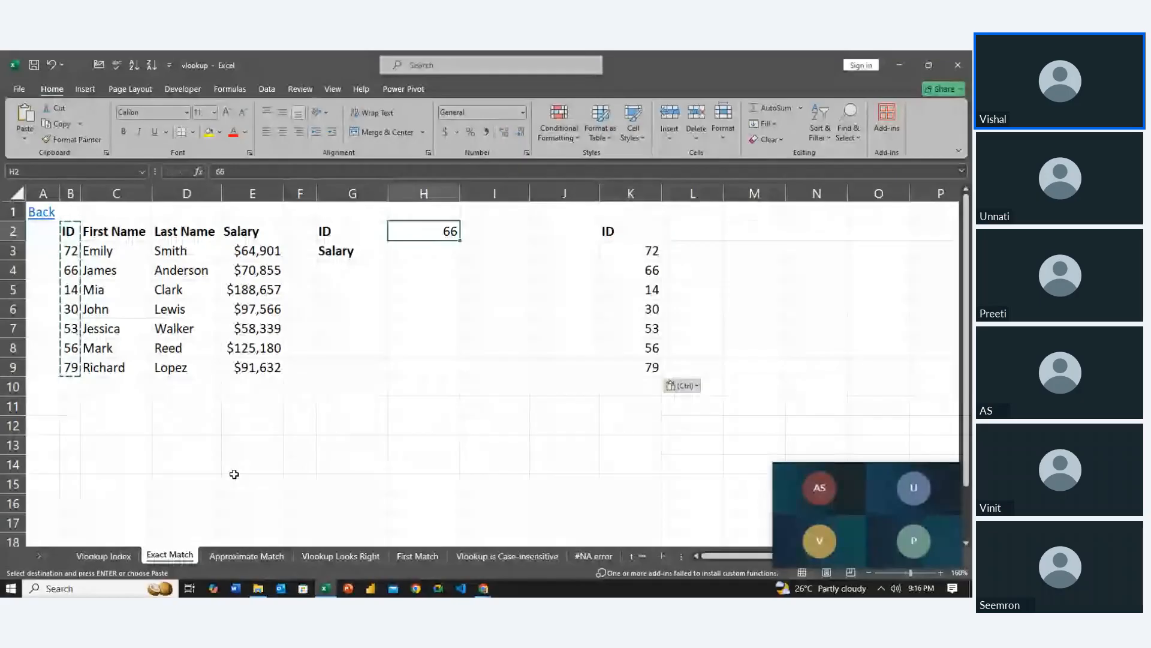
{"action": "key", "text": "Left"}
{"action": "key", "text": "Left"}
{"action": "key", "text": "Left"}
{"action": "key", "text": "Left"}
{"action": "key", "text": "Left"}
{"action": "key", "text": "shift+Right"}
{"action": "key", "text": "shift+Right"}
{"action": "key", "text": "ctrl+c"}
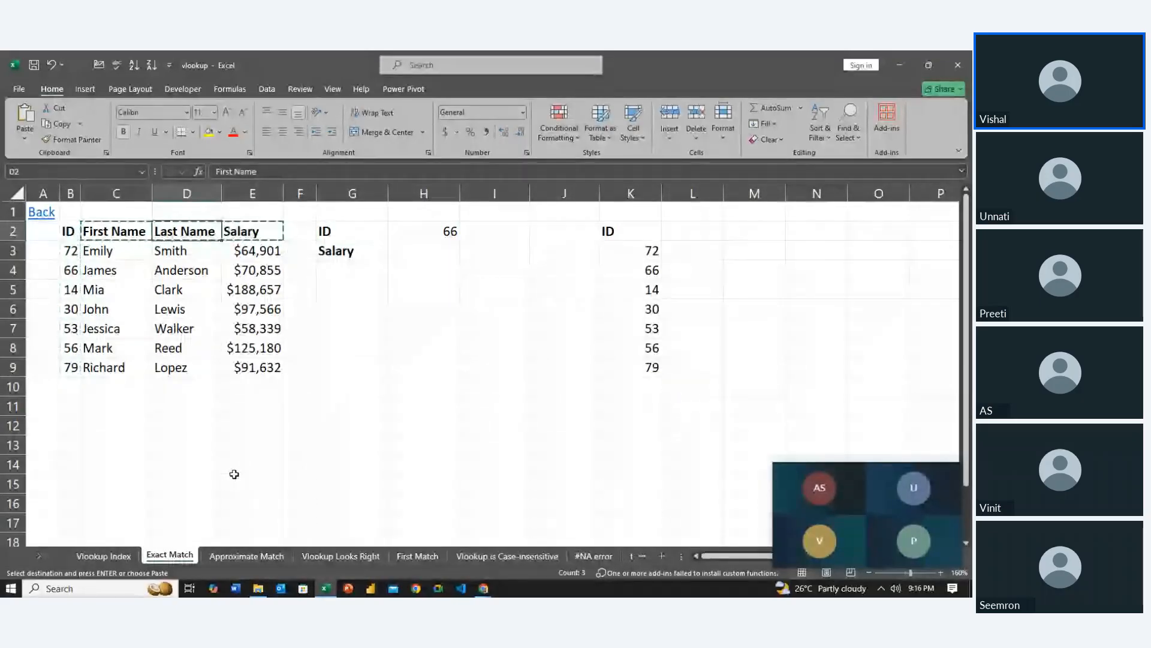
{"action": "key", "text": "Right"}
{"action": "key", "text": "Right"}
{"action": "key", "text": "Right"}
{"action": "key", "text": "Right"}
{"action": "key", "text": "Right"}
{"action": "key", "text": "Right"}
{"action": "key", "text": "Right"}
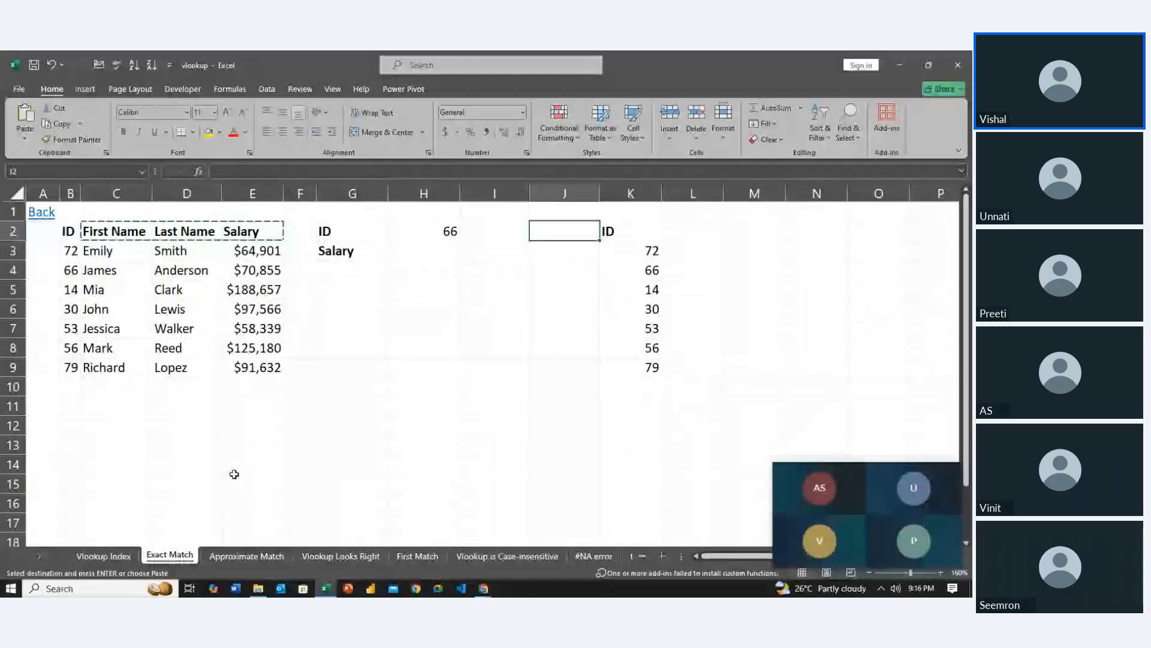
{"action": "key", "text": "Right"}
{"action": "key", "text": "Right"}
{"action": "key", "text": "shift+Left"}
{"action": "key", "text": "shift+Right"}
{"action": "key", "text": "shift+Right"}
{"action": "key", "text": "shift+Right"}
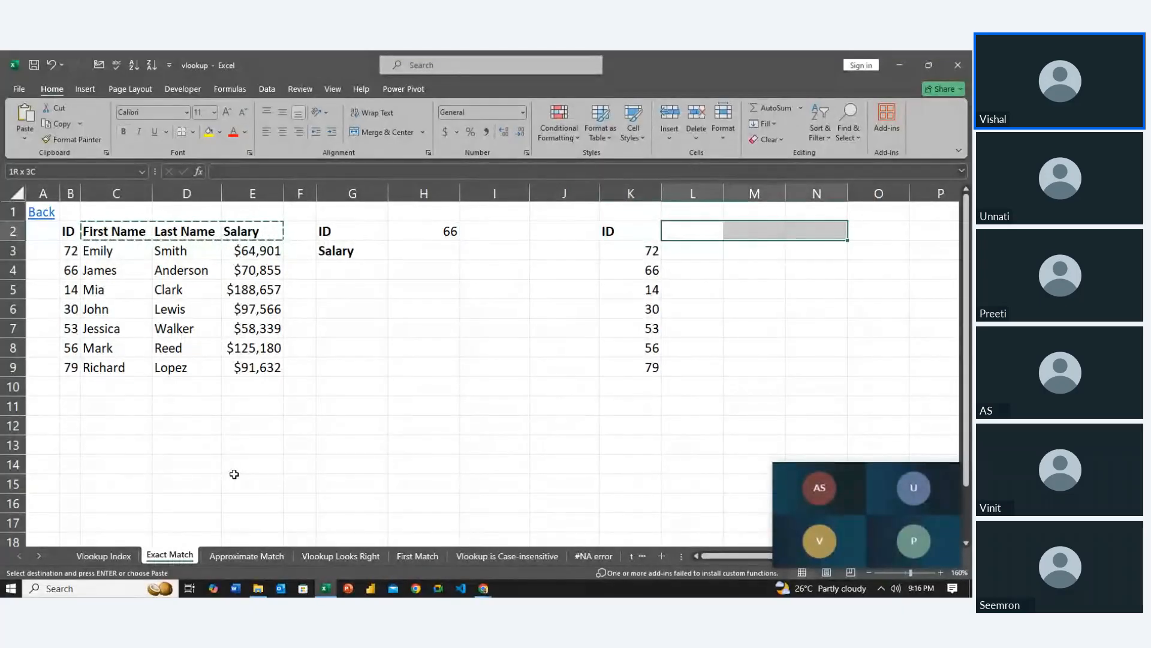
{"action": "key", "text": "ctrl+v"}
AutoFit the widths of columns K to N to the header cells K2:N2
{"action": "key", "text": "Left"}
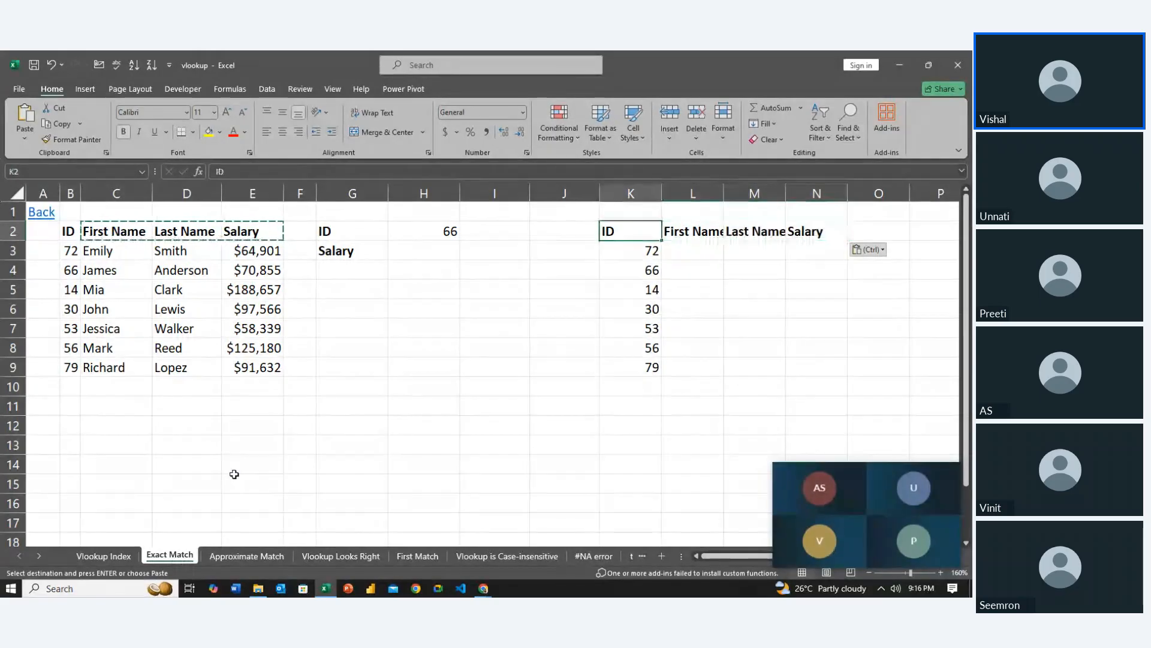
{"action": "key", "text": "shift+Right"}
{"action": "key", "text": "shift+Right"}
{"action": "key", "text": "shift+Right"}
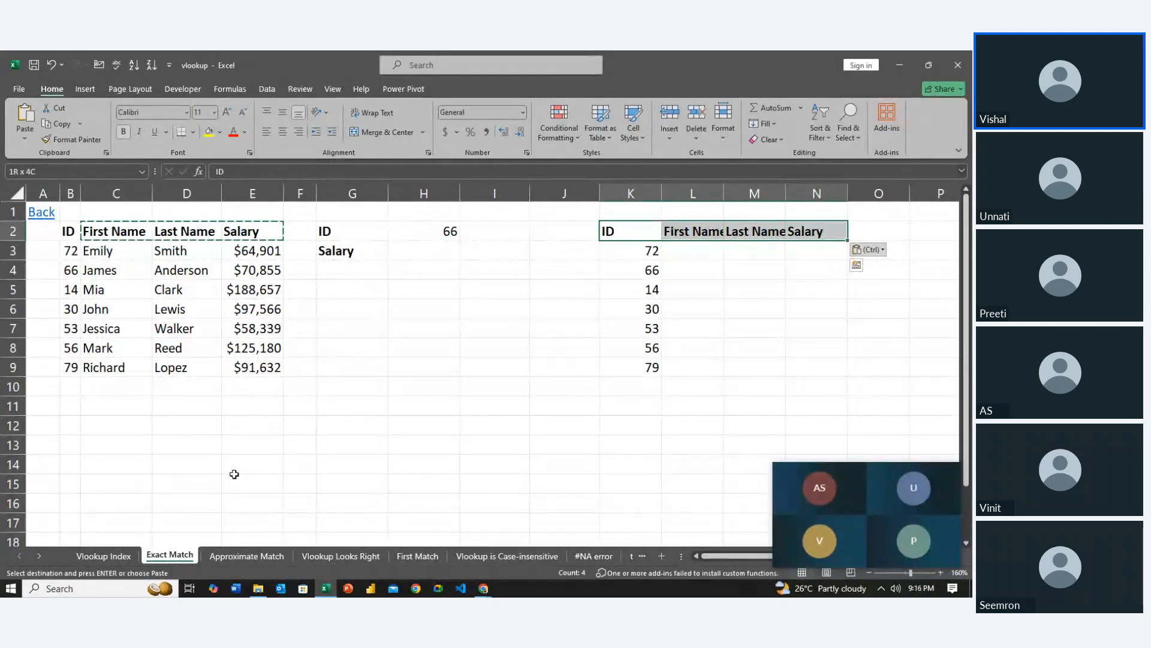
{"action": "key", "text": "alt+h"}
{"action": "key", "text": "o"}
{"action": "key", "text": "i"}
{"action": "key", "text": "Left"}
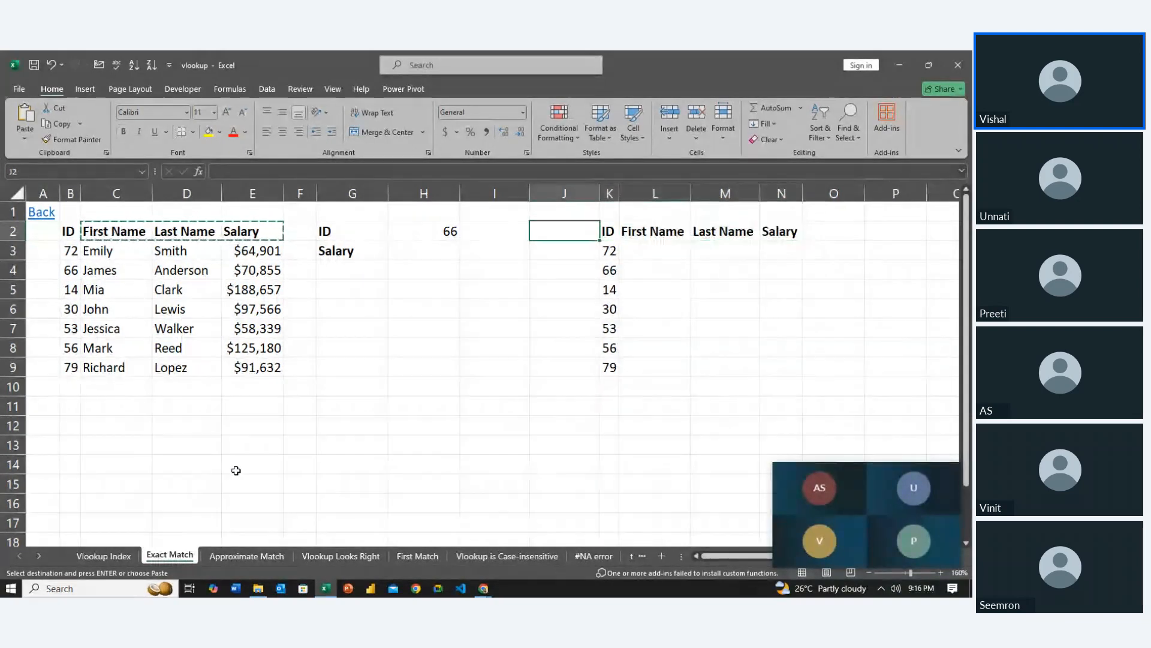
Delete the Last Name column M from the new table and go to the first empty First Name cell, L3
{"action": "key", "text": "Right"}
{"action": "key", "text": "Right"}
{"action": "key", "text": "Right"}
{"action": "key", "text": "shift+Down"}
{"action": "key", "text": "shift+Down"}
{"action": "key", "text": "shift+Down"}
{"action": "key", "text": "shift+Down"}
{"action": "key", "text": "shift+Down"}
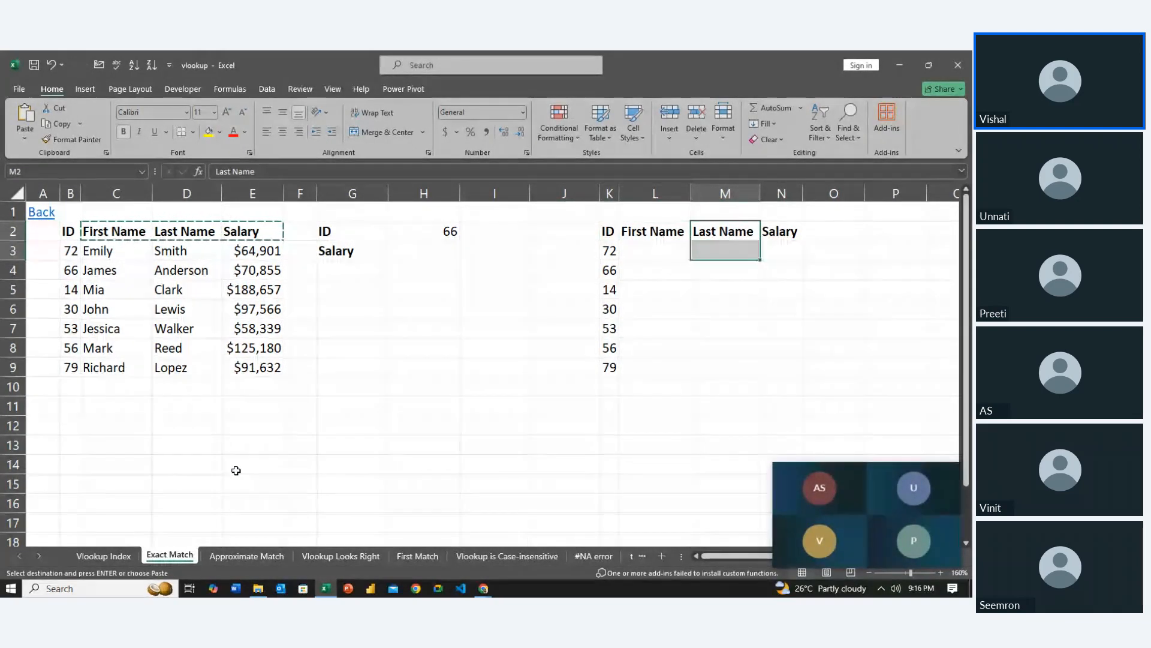
{"action": "right_click", "coordinate": [707, 194]}
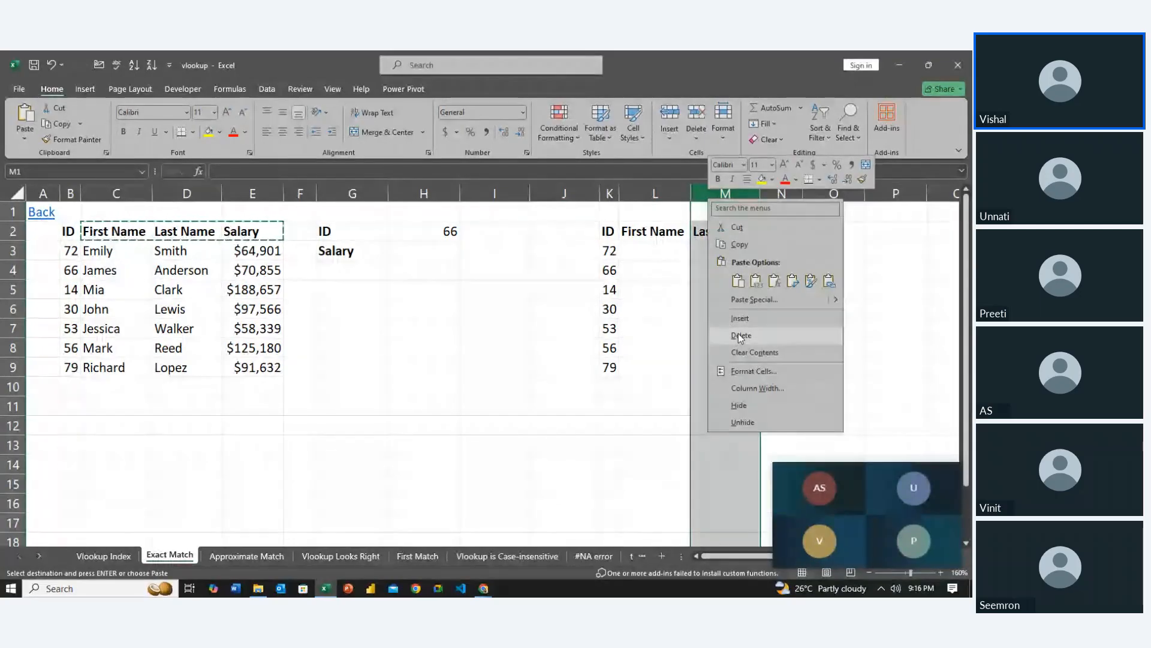
{"action": "left_click", "coordinate": [735, 334]}
{"action": "left_click", "coordinate": [659, 284]}
{"action": "key", "text": "Left"}
{"action": "key", "text": "Left"}
{"action": "key", "text": "Right"}
{"action": "key", "text": "Right"}
{"action": "key", "text": "Up"}
{"action": "key", "text": "Up"}
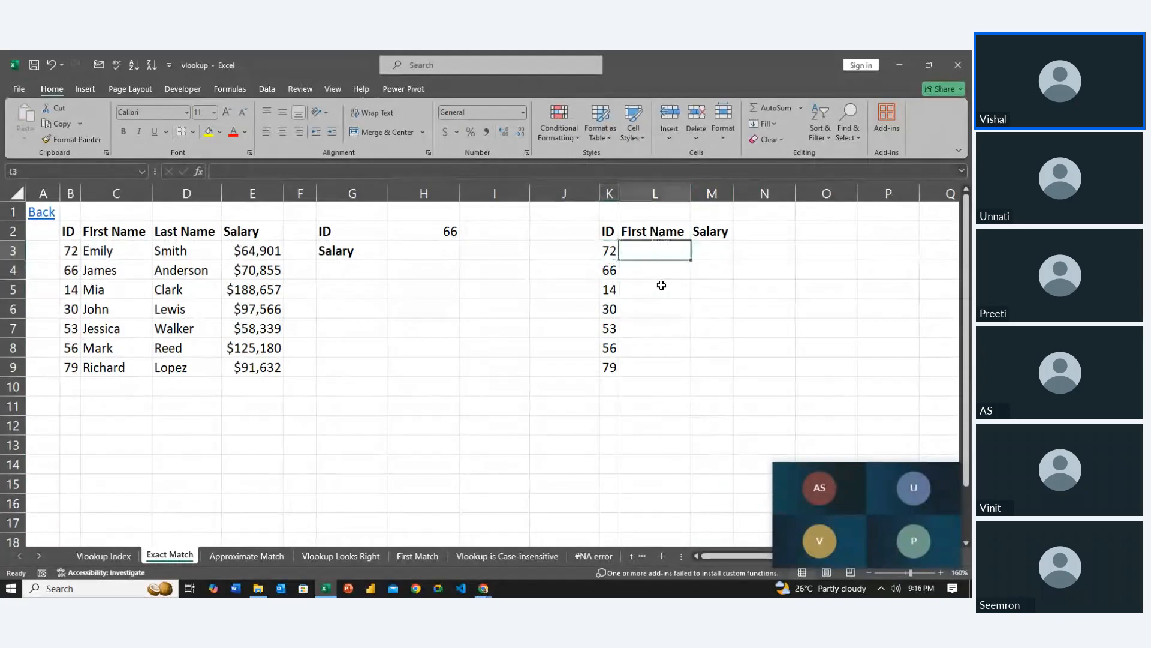
Examine the source table's salary and ID entries and its headers as the reference for filling the new table
{"action": "key", "text": "Left"}
{"action": "key", "text": "Left"}
{"action": "key", "text": "Left"}
{"action": "key", "text": "Left"}
{"action": "key", "text": "Left"}
{"action": "key", "text": "Left"}
{"action": "key", "text": "Left"}
{"action": "key", "text": "Left"}
{"action": "key", "text": "Left"}
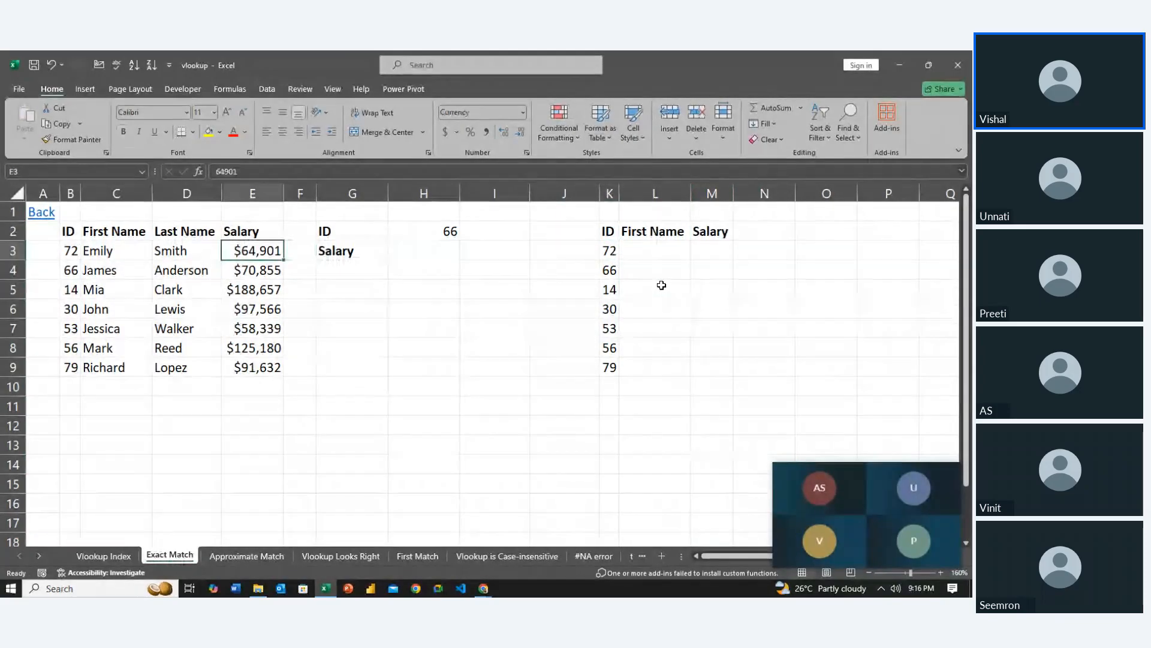
{"action": "key", "text": "Right"}
{"action": "key", "text": "Right"}
{"action": "key", "text": "Right"}
{"action": "key", "text": "Right"}
{"action": "key", "text": "Right"}
{"action": "key", "text": "Right"}
{"action": "key", "text": "Right"}
{"action": "key", "text": "Right"}
{"action": "key", "text": "Right"}
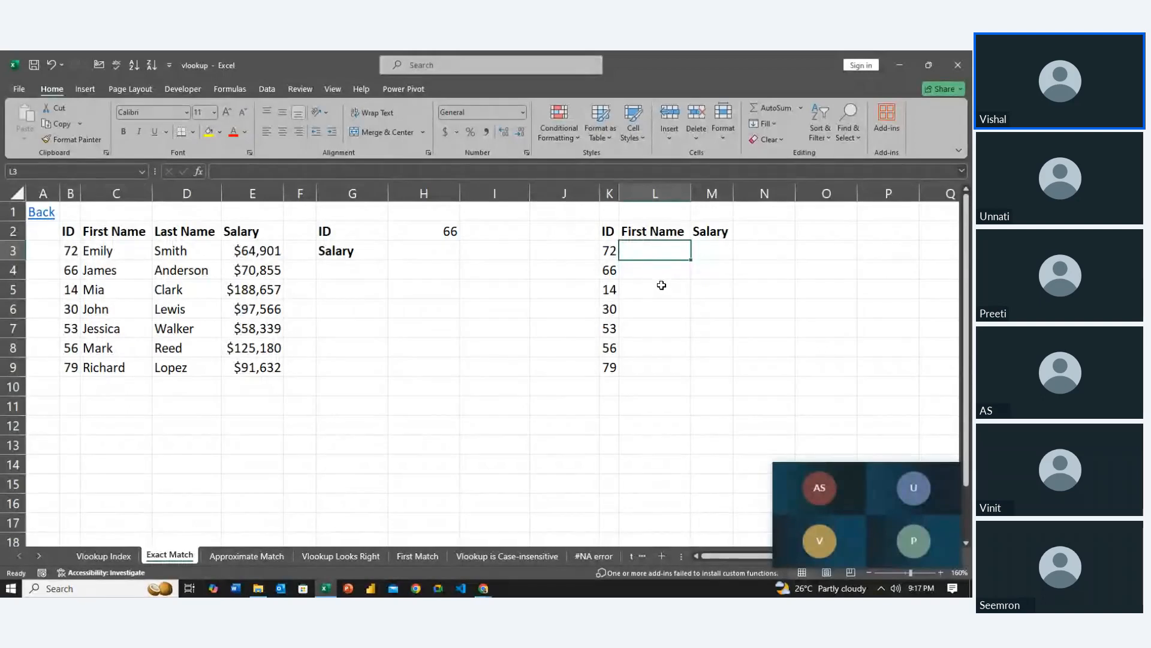
{"action": "key", "text": "Left"}
{"action": "key", "text": "Left"}
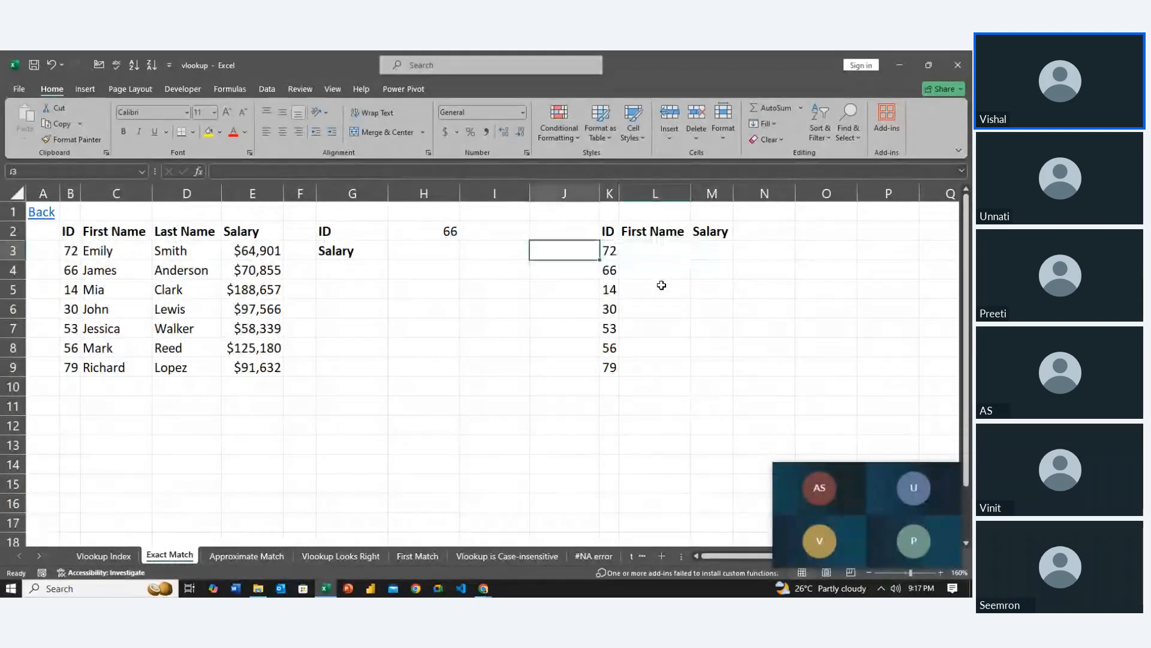
{"action": "key", "text": "Left"}
{"action": "key", "text": "Left"}
{"action": "key", "text": "Left"}
{"action": "key", "text": "Left"}
{"action": "key", "text": "Left"}
{"action": "key", "text": "Left"}
{"action": "key", "text": "Left"}
{"action": "key", "text": "Left"}
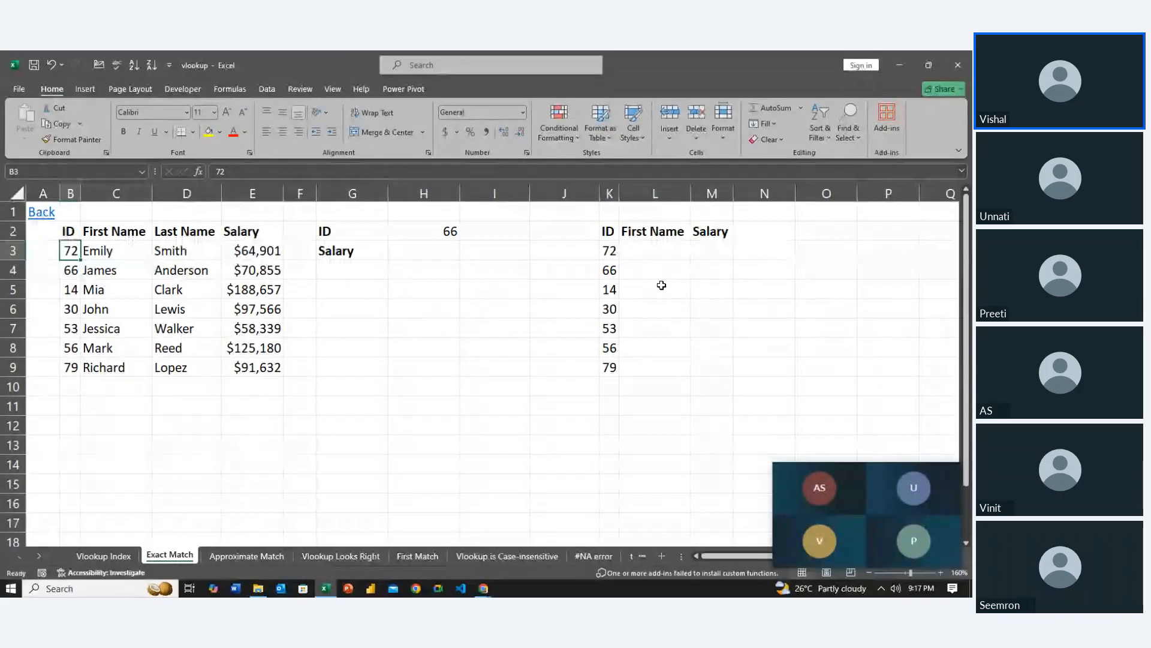
{"action": "key", "text": "Down"}
{"action": "key", "text": "Down"}
{"action": "key", "text": "Down"}
{"action": "key", "text": "Down"}
{"action": "key", "text": "Down"}
{"action": "key", "text": "Down"}
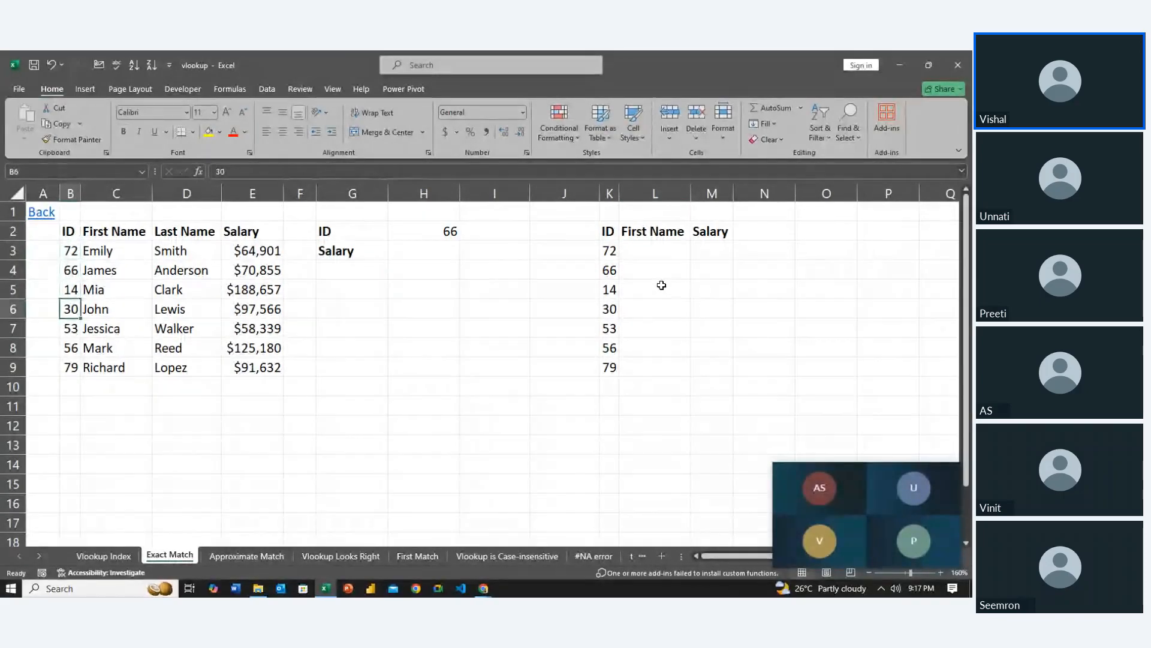
{"action": "key", "text": "Up"}
{"action": "key", "text": "Up"}
{"action": "key", "text": "Up"}
{"action": "key", "text": "Up"}
{"action": "key", "text": "Up"}
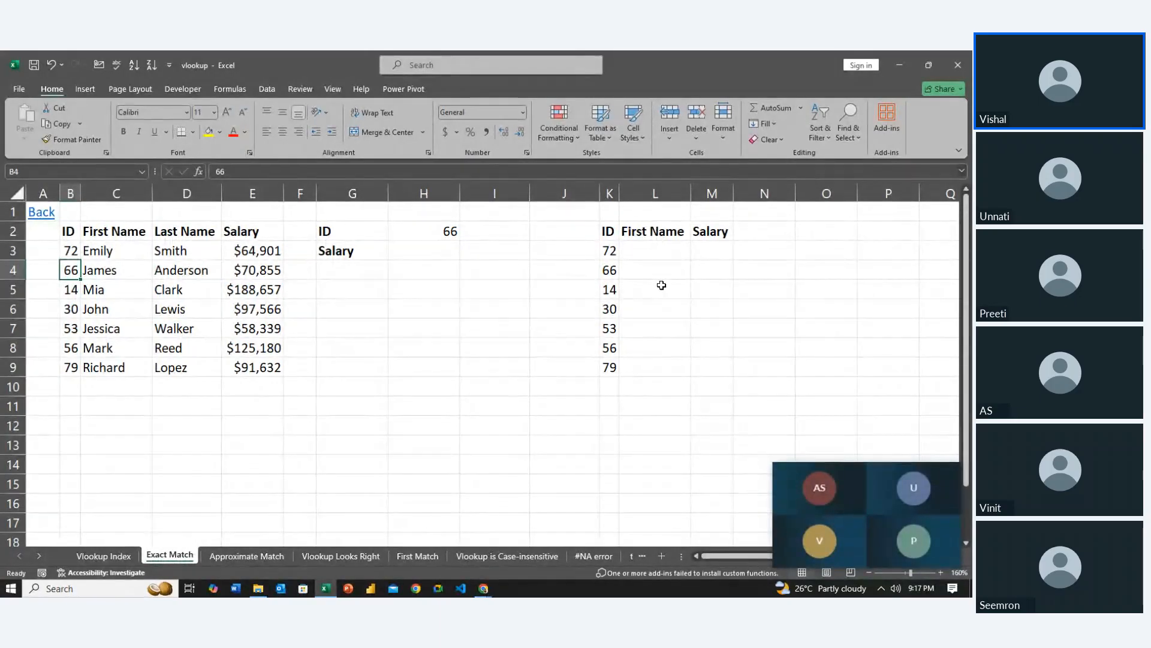
{"action": "key", "text": "Up"}
{"action": "key", "text": "Up"}
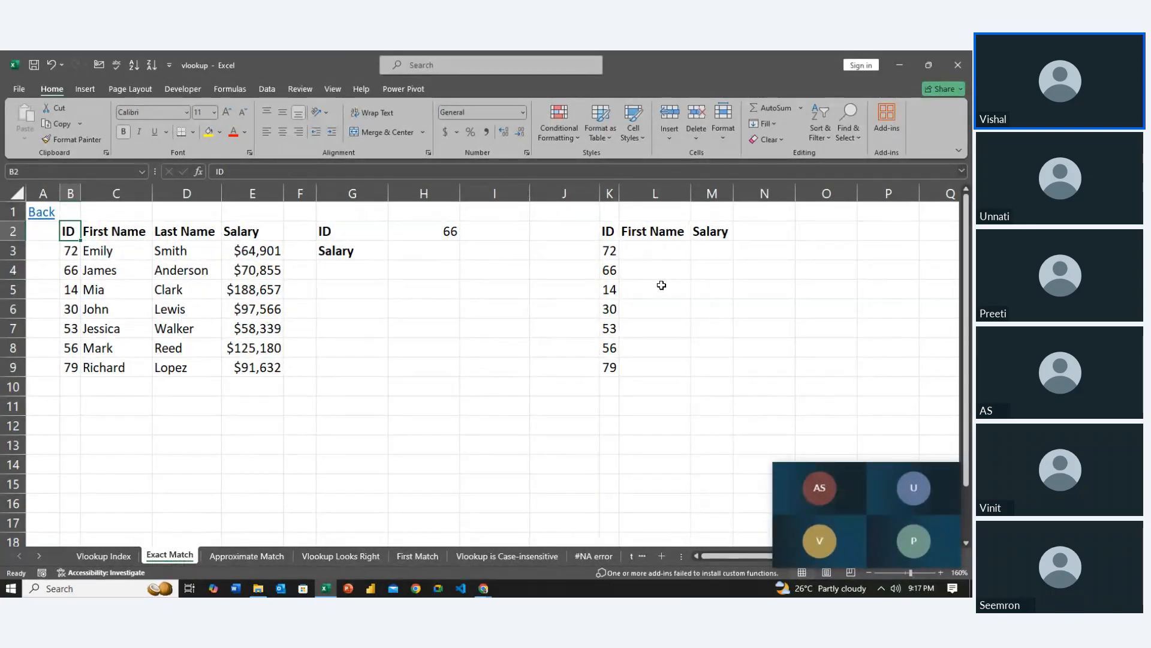
{"action": "key", "text": "Right"}
{"action": "key", "text": "Right"}
{"action": "key", "text": "Left"}
{"action": "key", "text": "Left"}
Apply all borders to the ID, First Name and Salary table in K2:M9
{"action": "key", "text": "Right"}
{"action": "key", "text": "Right"}
{"action": "key", "text": "Right"}
{"action": "key", "text": "Right"}
{"action": "key", "text": "Right"}
{"action": "key", "text": "Right"}
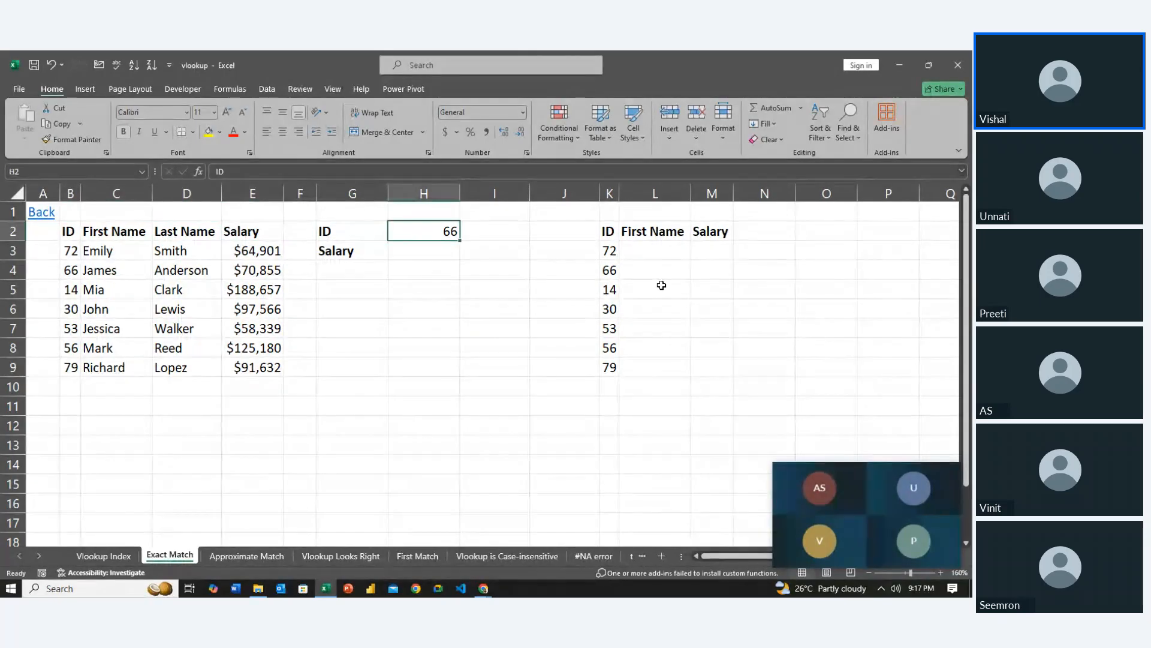
{"action": "key", "text": "Right"}
{"action": "key", "text": "Right"}
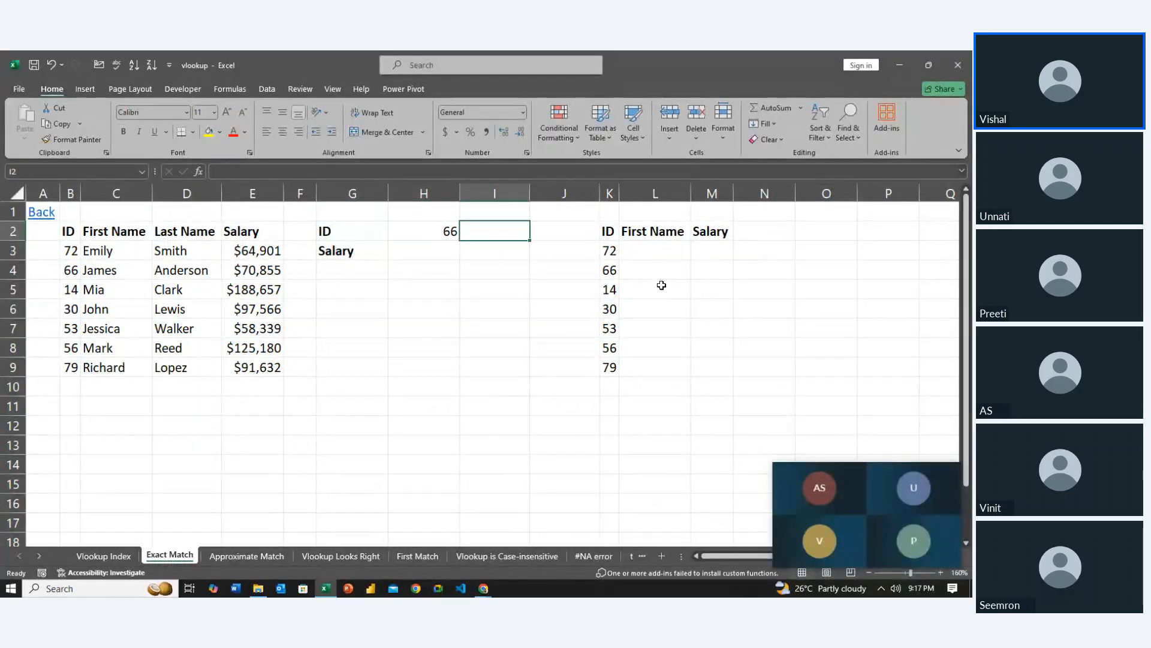
{"action": "key", "text": "Right"}
{"action": "key", "text": "shift+Right"}
{"action": "key", "text": "shift+Right"}
{"action": "key", "text": "shift+Down"}
{"action": "key", "text": "shift+Down"}
{"action": "key", "text": "shift+Down"}
{"action": "key", "text": "shift+Down"}
{"action": "key", "text": "shift+Down"}
{"action": "key", "text": "shift+Down"}
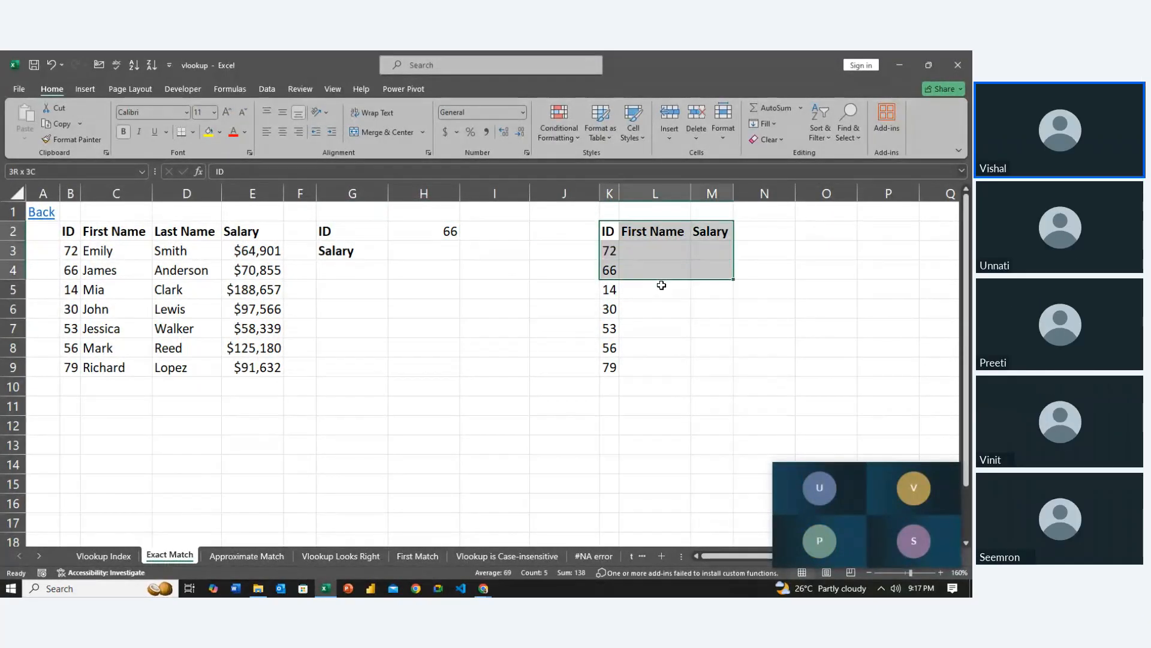
{"action": "key", "text": "shift+Down"}
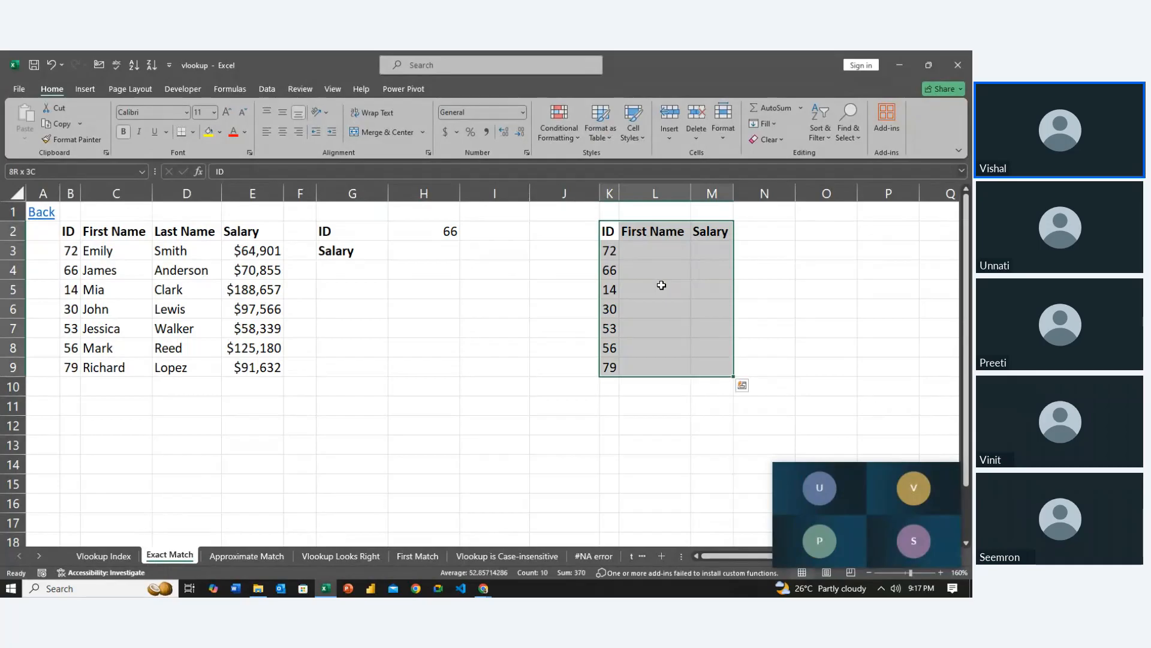
{"action": "left_click", "coordinate": [193, 132]}
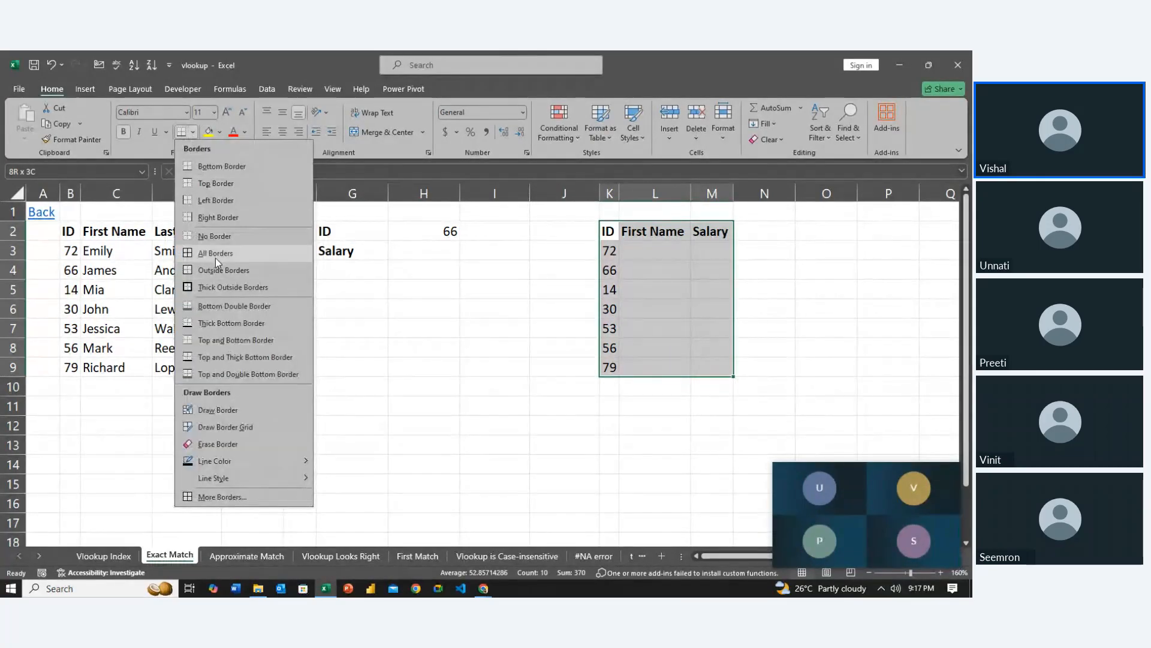
{"action": "left_click", "coordinate": [215, 258]}
Begin a VLOOKUP formula in the Salary result cell H3 with the absolute reference $H$2 as its lookup value
{"action": "left_click", "coordinate": [431, 310]}
{"action": "key", "text": "Left"}
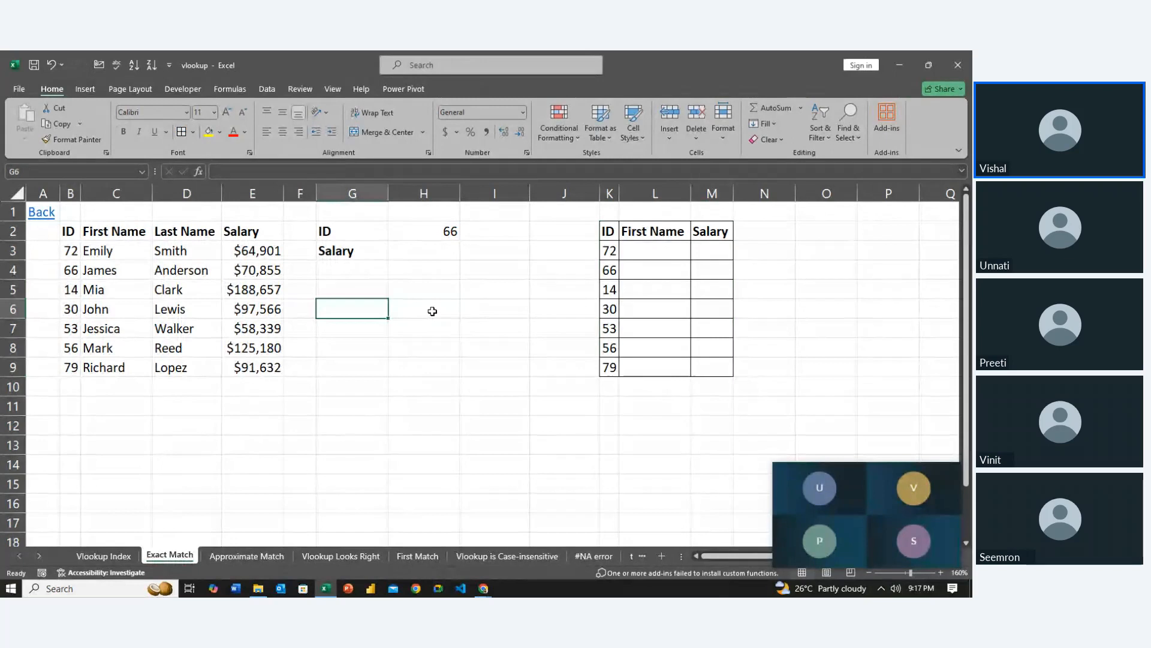
{"action": "key", "text": "Up"}
{"action": "key", "text": "Up"}
{"action": "key", "text": "Up"}
{"action": "key", "text": "Up"}
{"action": "key", "text": "Right"}
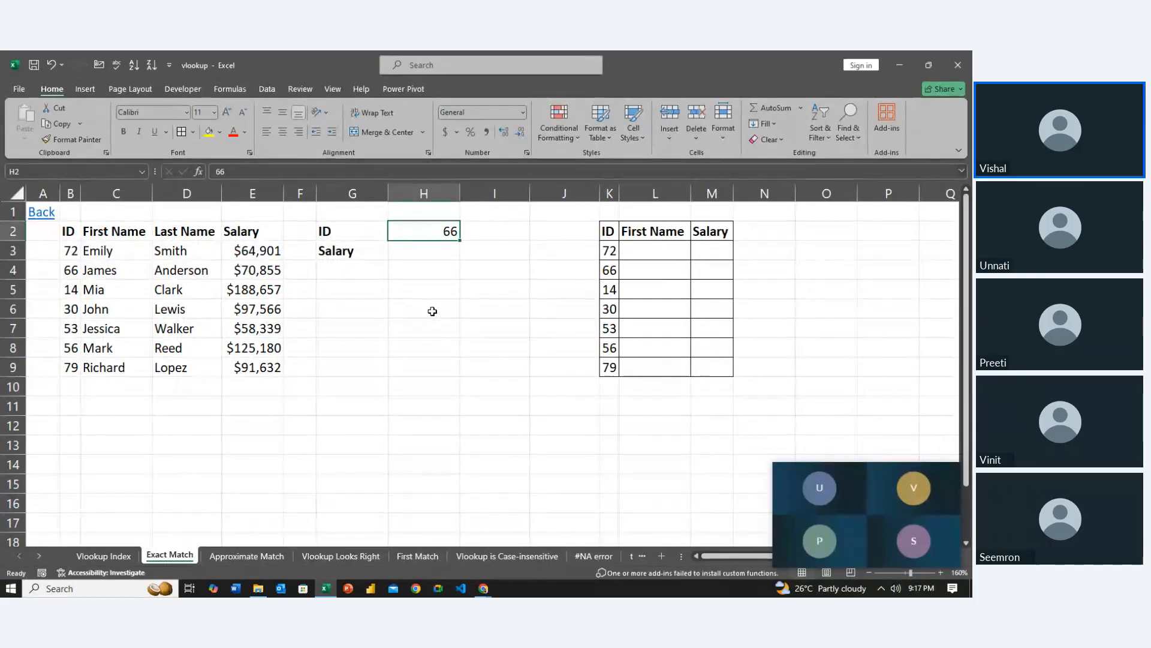
{"action": "key", "text": "Down"}
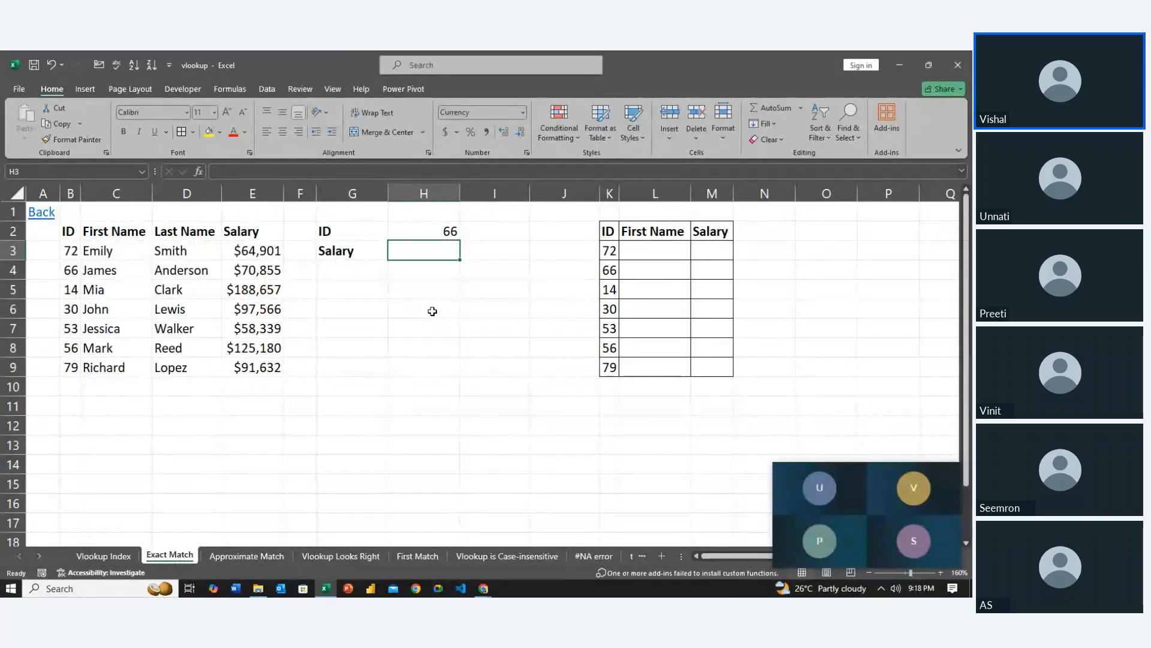
{"action": "type", "text": "="}
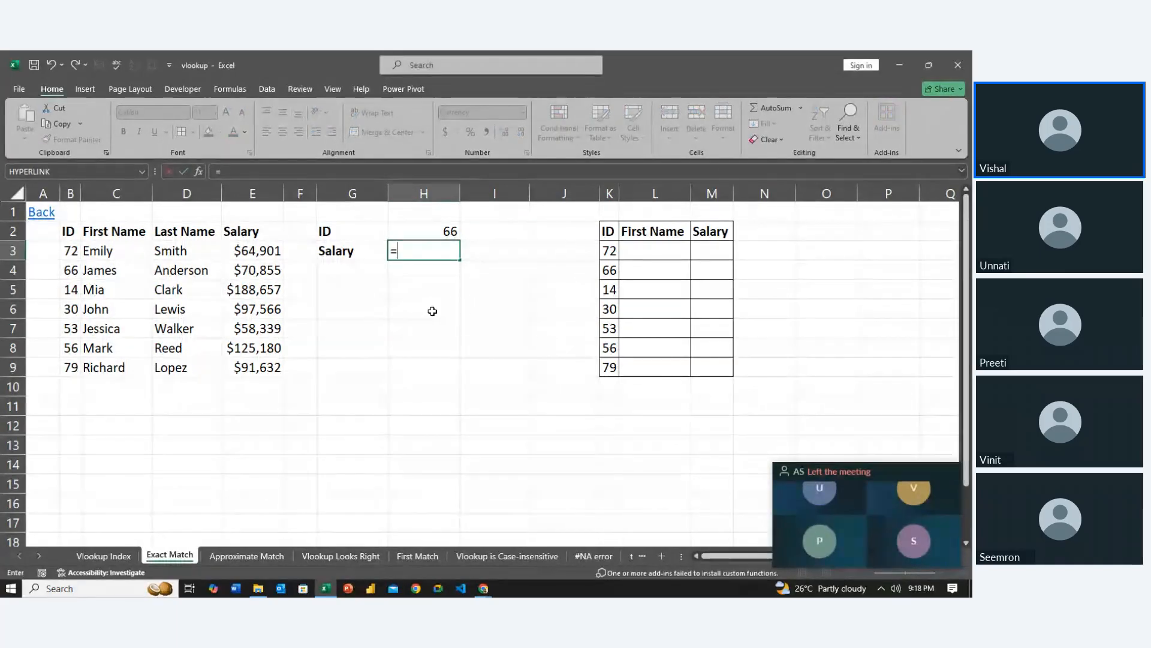
{"action": "type", "text": "vl"}
{"action": "key", "text": "Tab"}
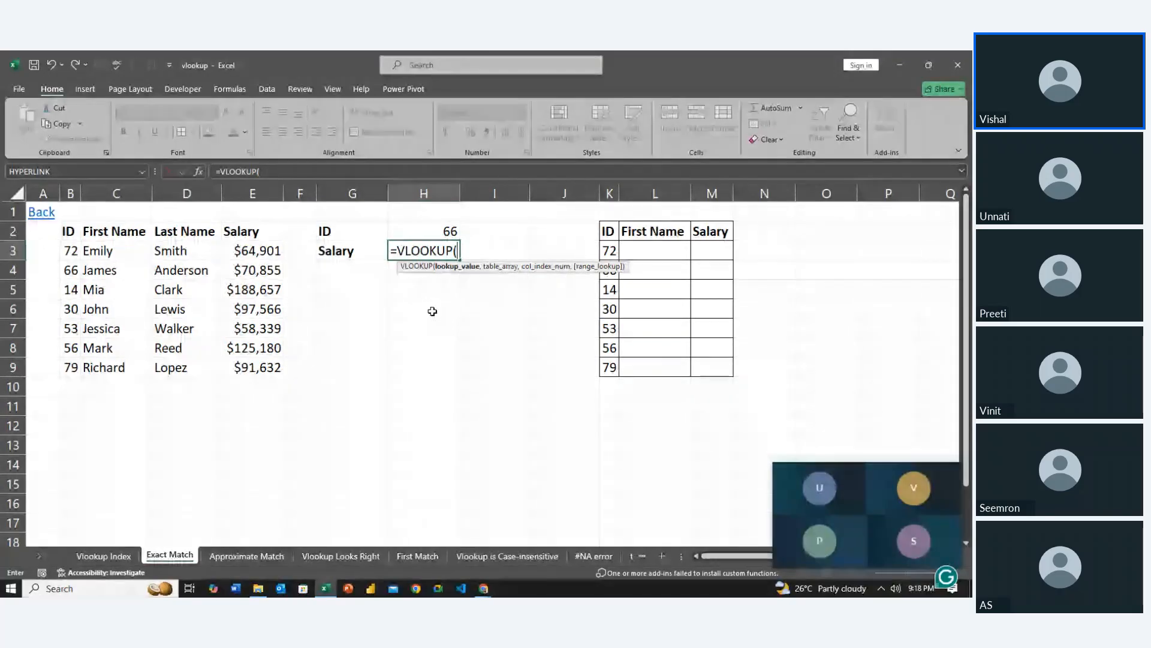
{"action": "key", "text": "Up"}
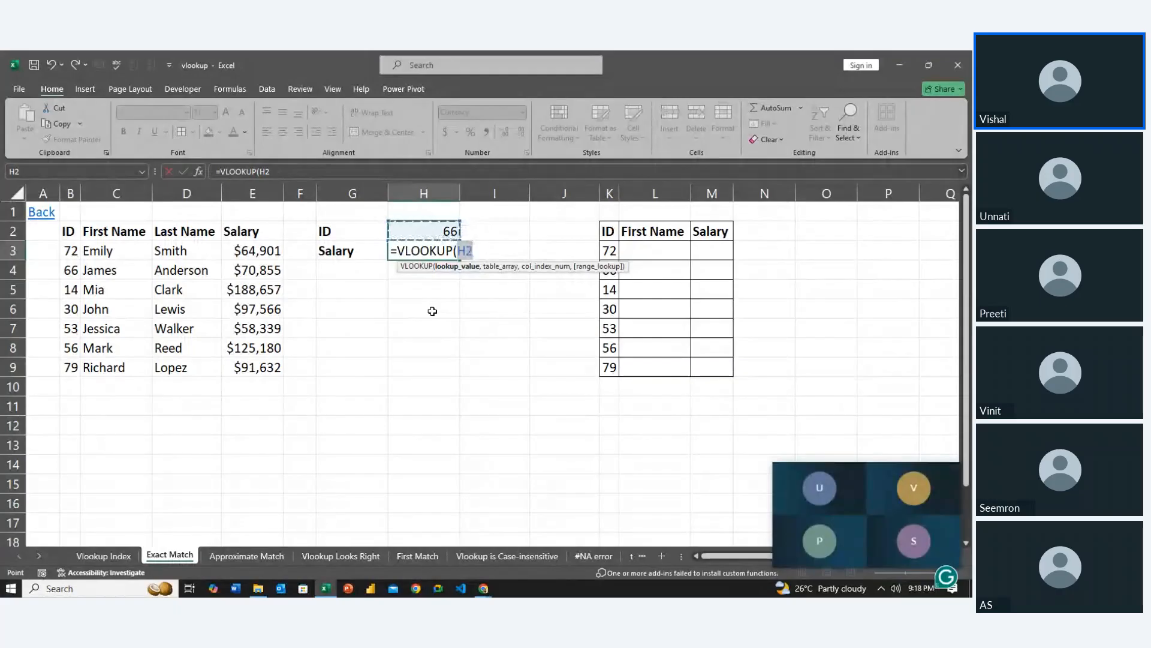
{"action": "key", "text": "F4"}
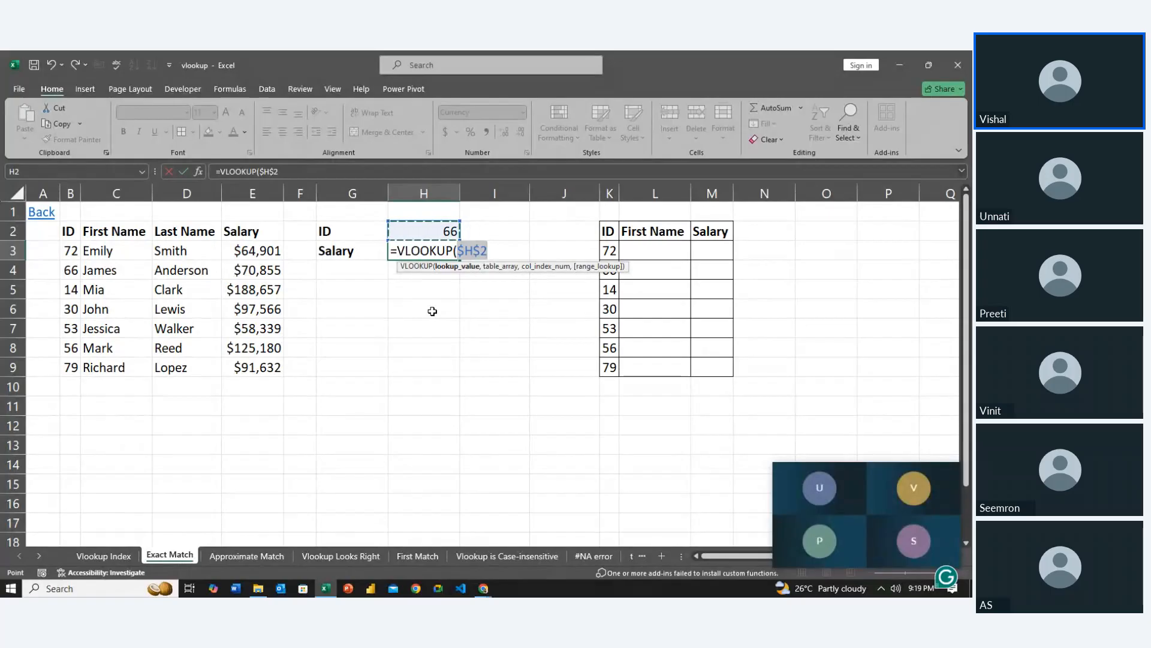
{"action": "type", "text": ","}
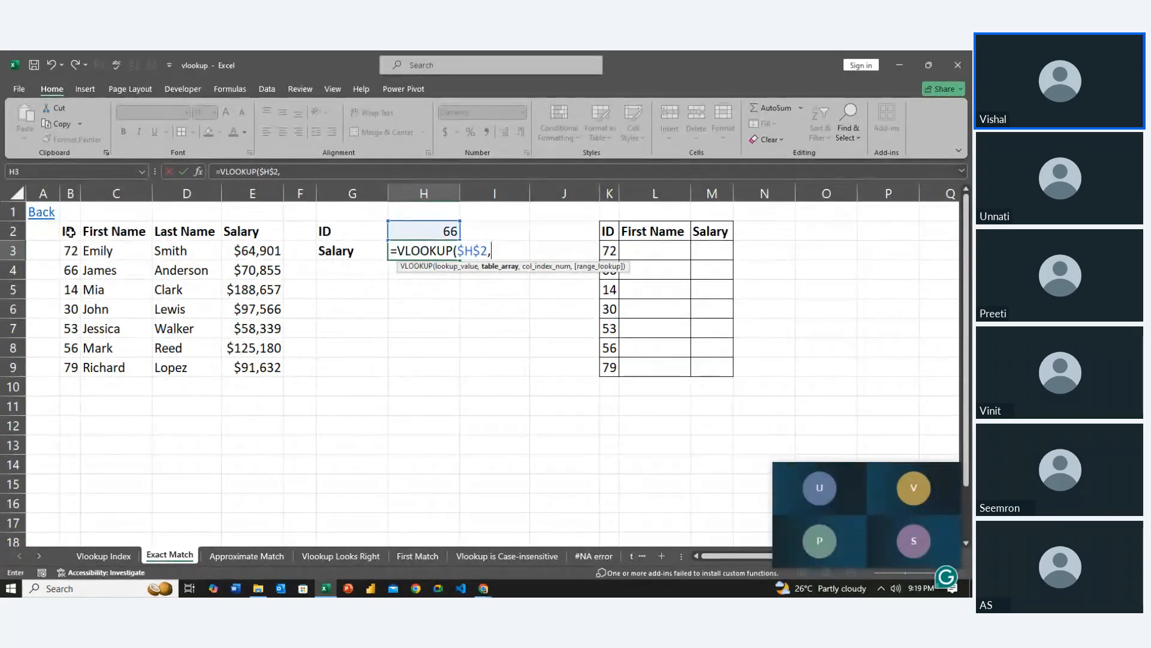
Give the VLOOKUP the source table $B$2:$E$9 as absolute table array and 4 as column index
{"action": "left_click_drag", "start_coordinate": [68, 231], "coordinate": [239, 363]}
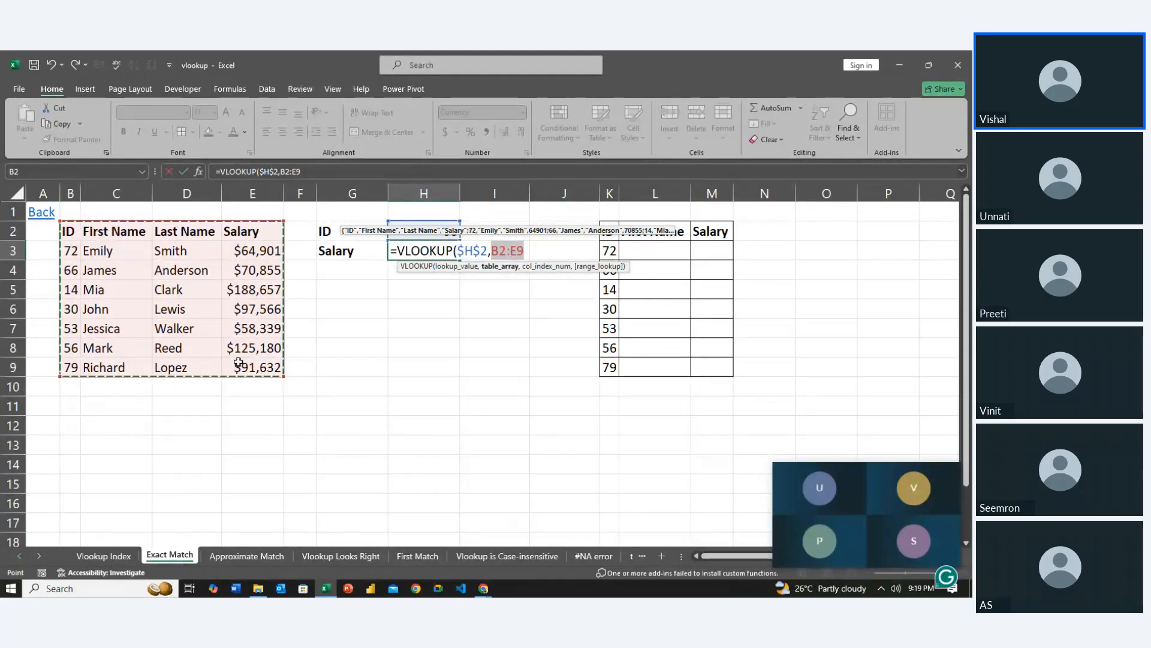
{"action": "key", "text": "F4"}
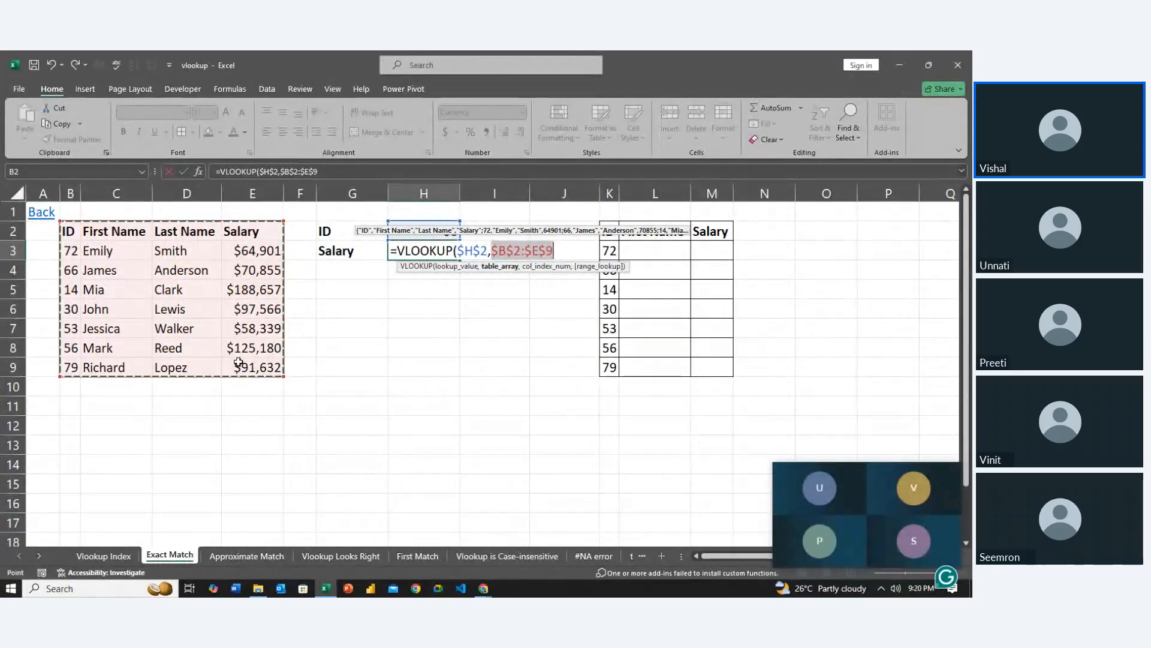
{"action": "type", "text": ","}
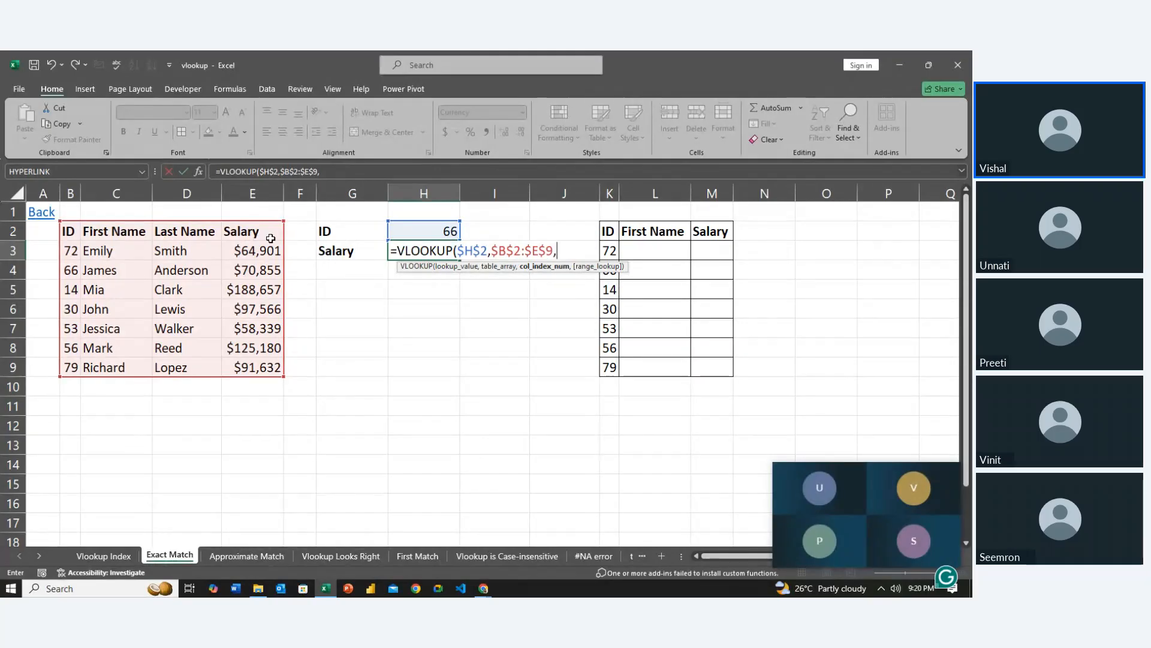
{"action": "type", "text": "4"}
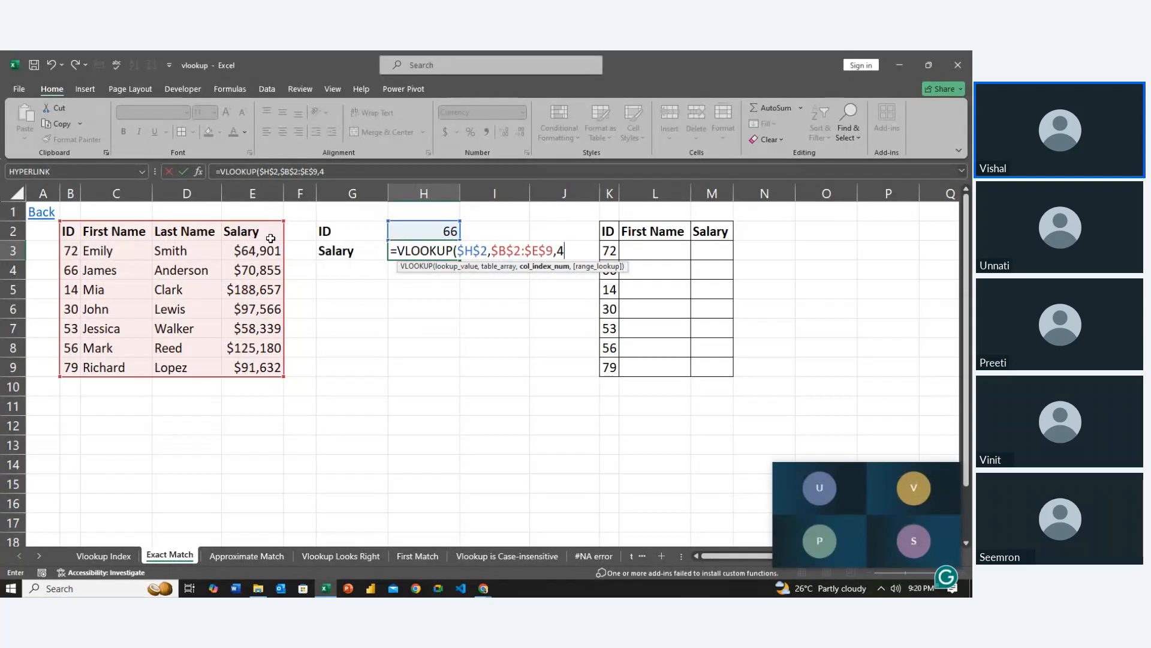
{"action": "type", "text": ","}
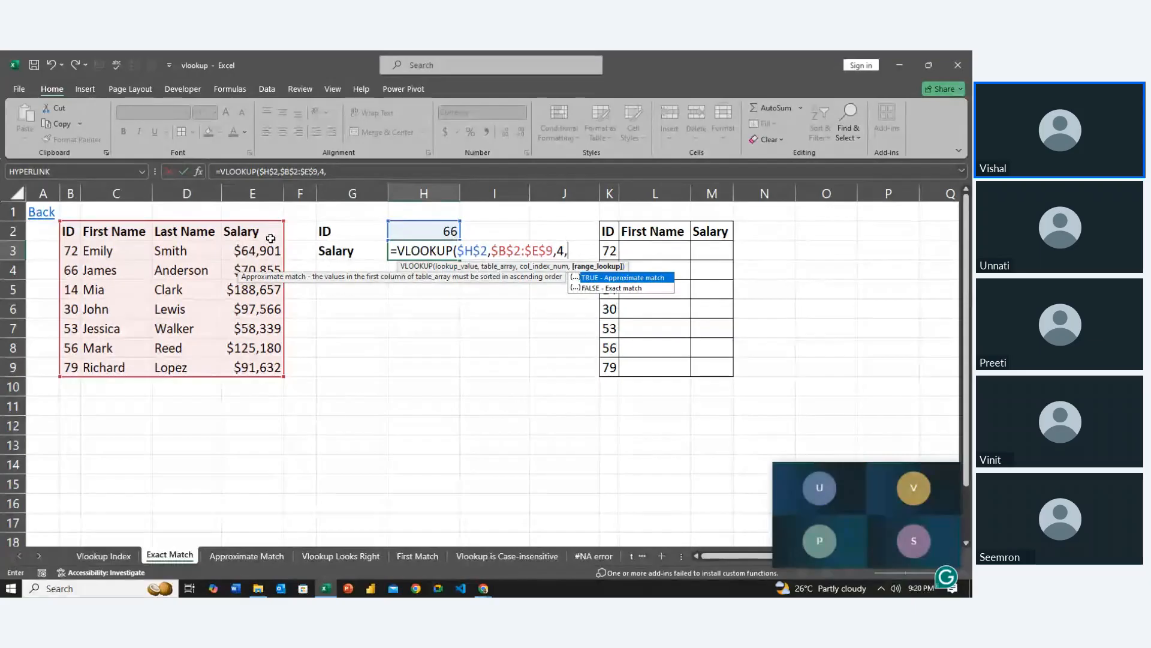
Set the VLOOKUP's range lookup to FALSE for an exact match and enter the formula in H3
{"action": "key", "text": "Down"}
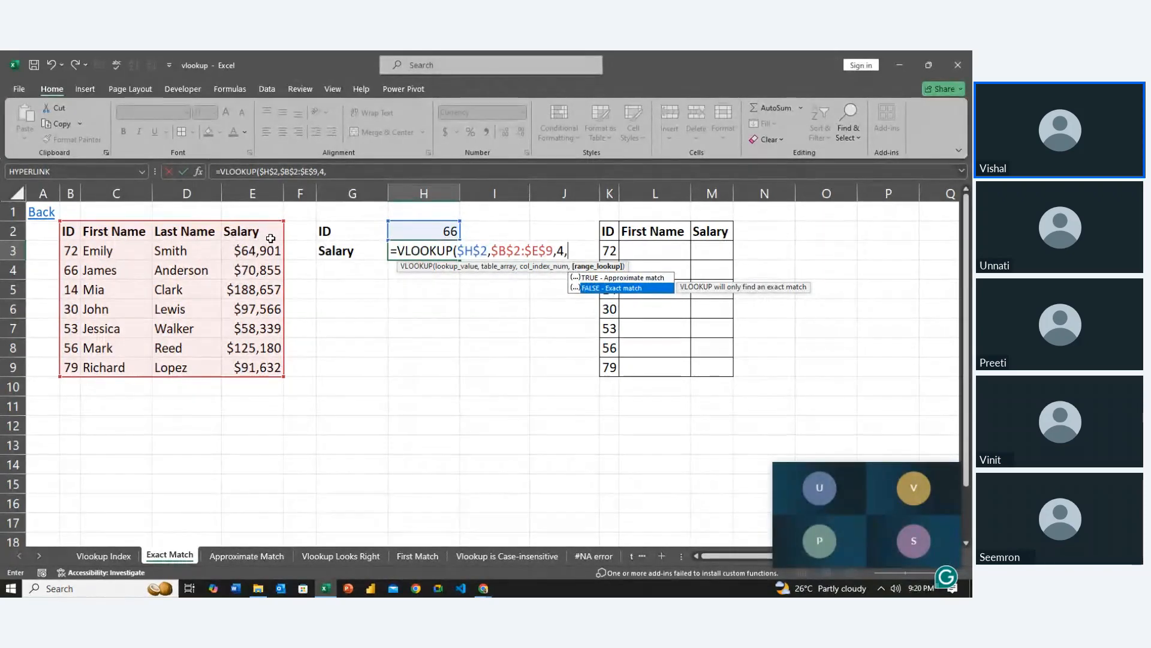
{"action": "key", "text": "Up"}
{"action": "key", "text": "Down"}
{"action": "key", "text": "Tab"}
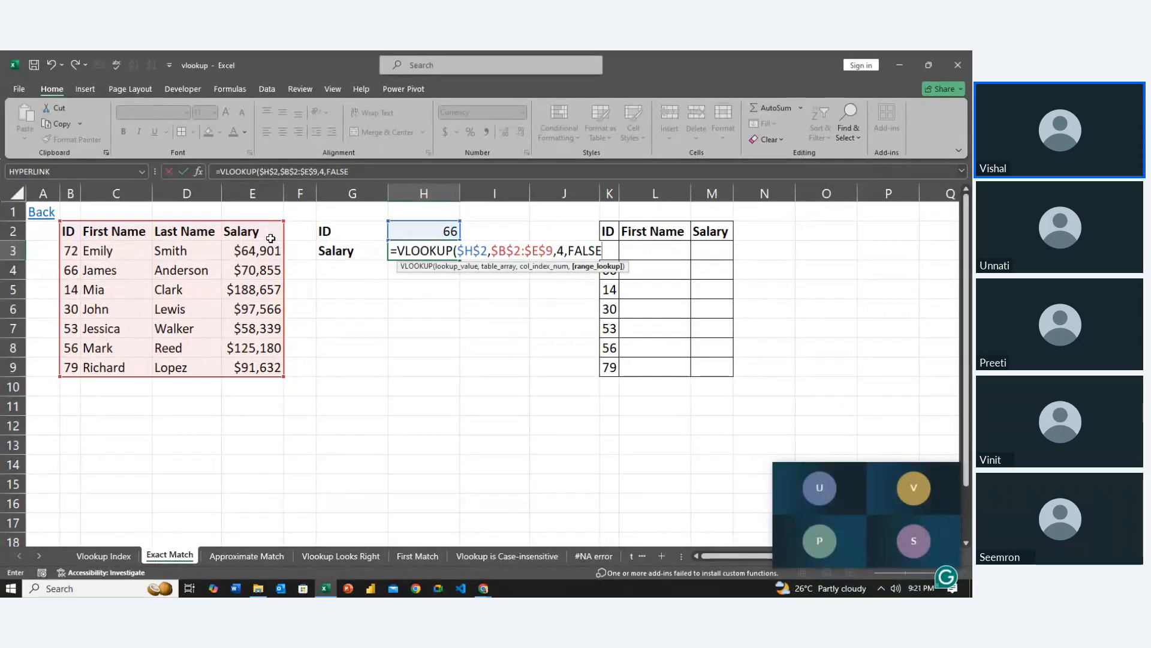
{"action": "key", "text": "Return"}
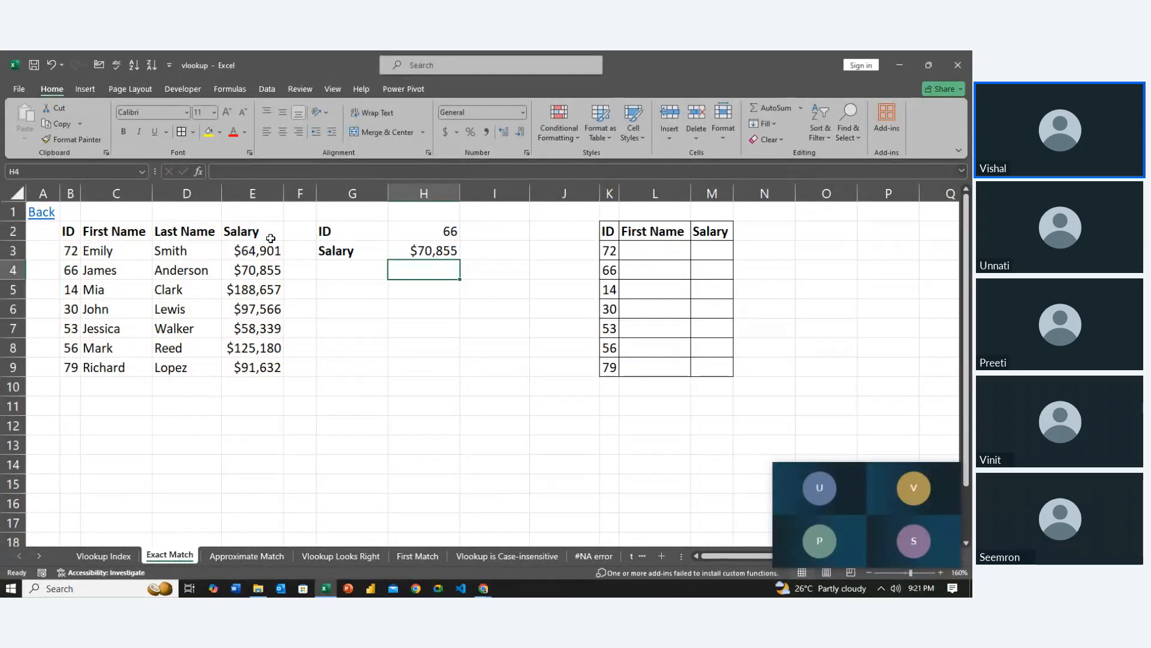
Compare the looked-up salary in H3 with the source table's row for ID 66
{"action": "key", "text": "Left"}
{"action": "key", "text": "Left"}
{"action": "key", "text": "Left"}
{"action": "key", "text": "Left"}
{"action": "key", "text": "Left"}
{"action": "key", "text": "Left"}
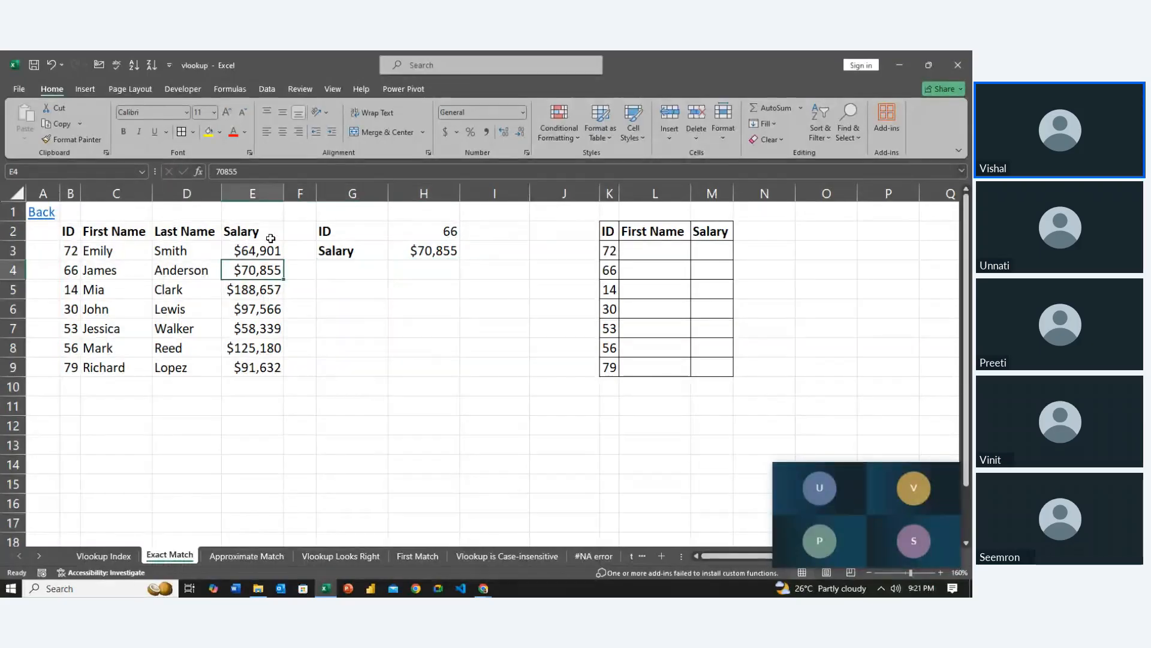
{"action": "key", "text": "Right"}
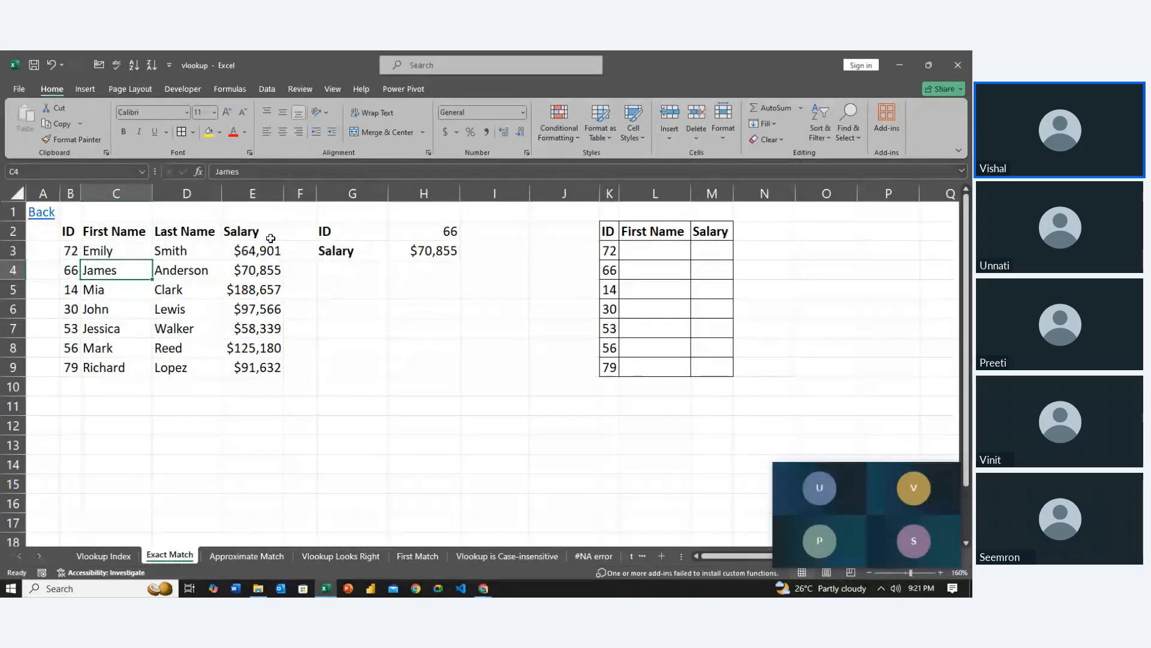
{"action": "key", "text": "Right"}
{"action": "key", "text": "Right"}
{"action": "key", "text": "Right"}
{"action": "key", "text": "Right"}
{"action": "key", "text": "Right"}
Test the exact match by entering 66..01 as the lookup ID in H2
{"action": "key", "text": "Up"}
{"action": "key", "text": "Right"}
{"action": "key", "text": "Up"}
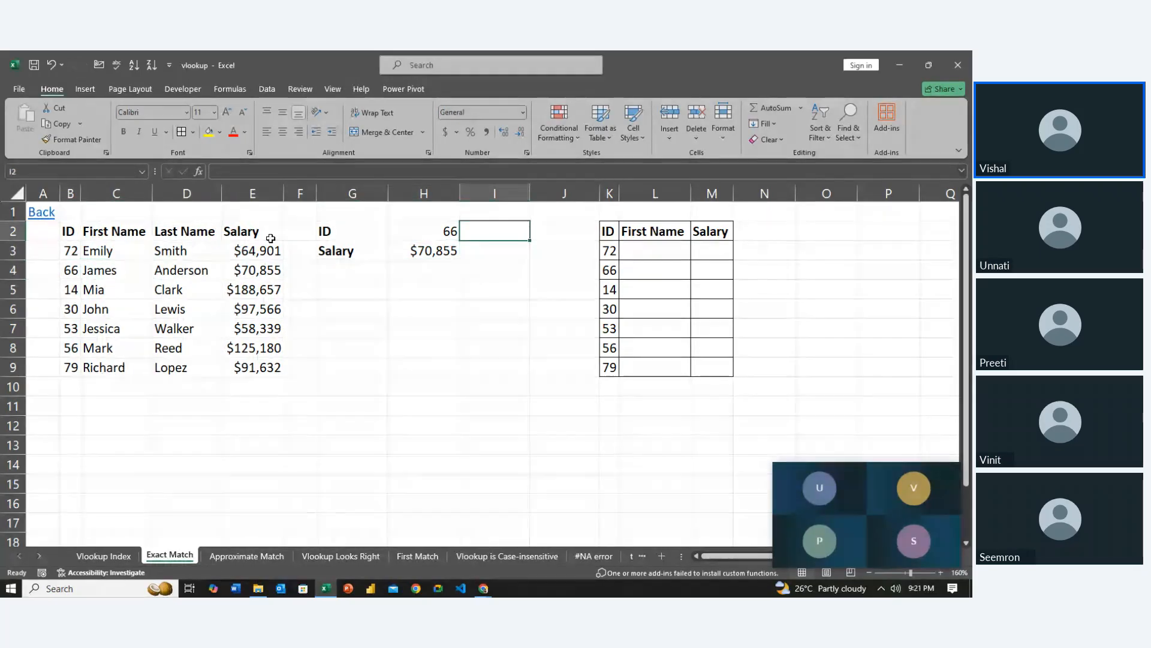
{"action": "key", "text": "Up"}
{"action": "key", "text": "Down"}
{"action": "key", "text": "Left"}
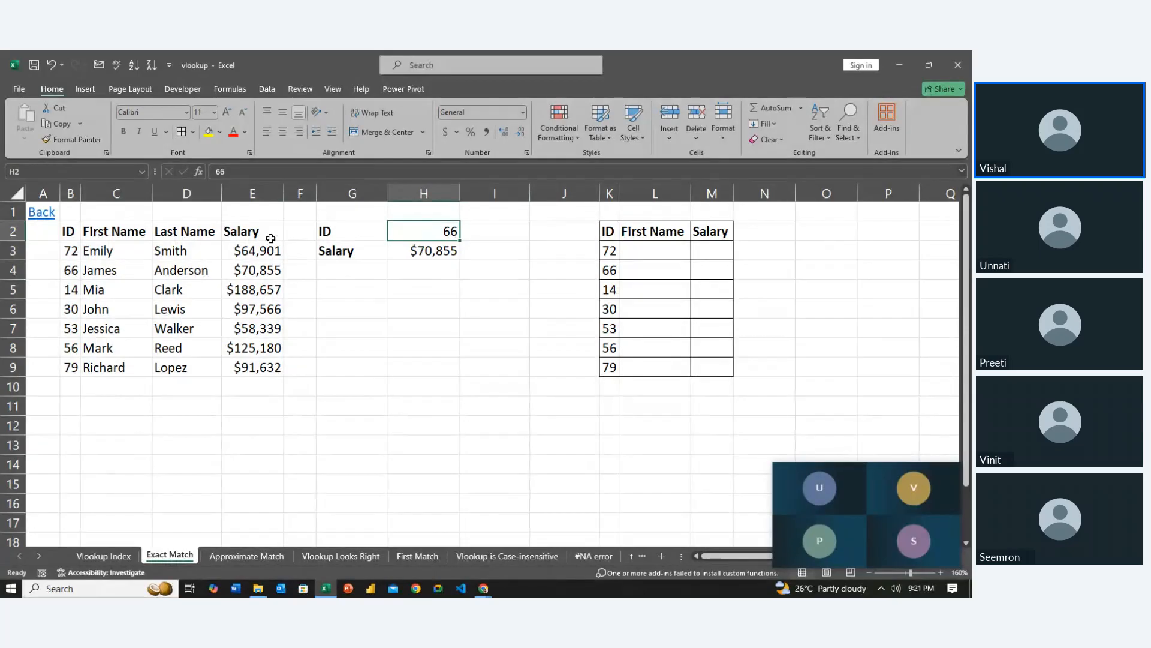
{"action": "type", "text": "66."}
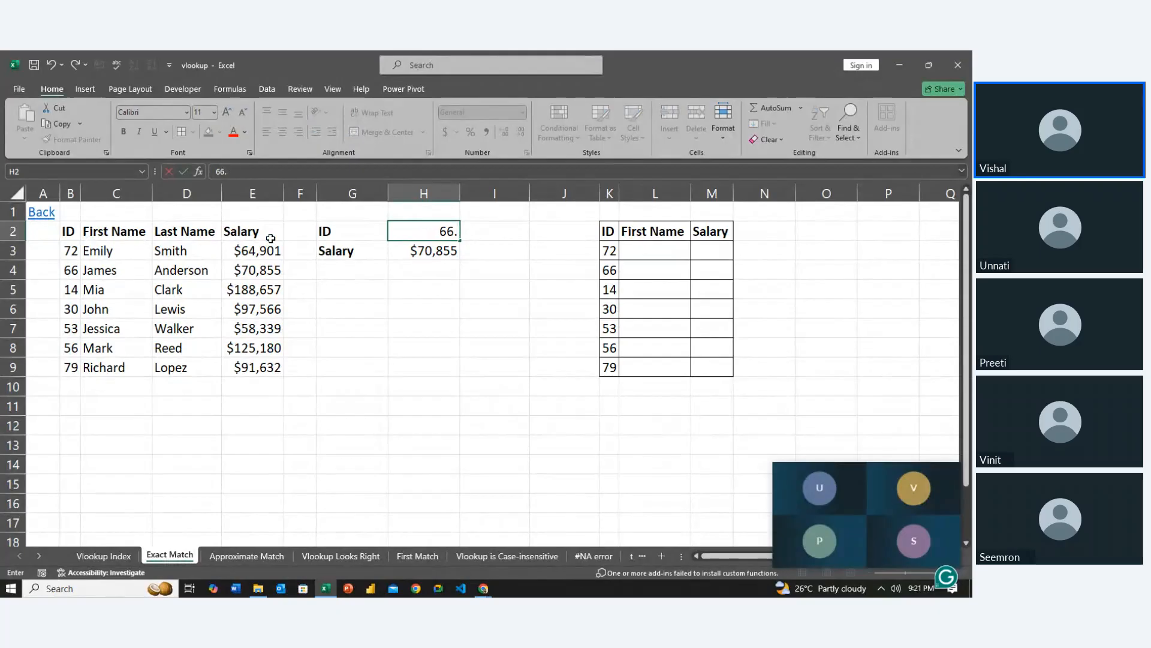
{"action": "type", "text": ".01"}
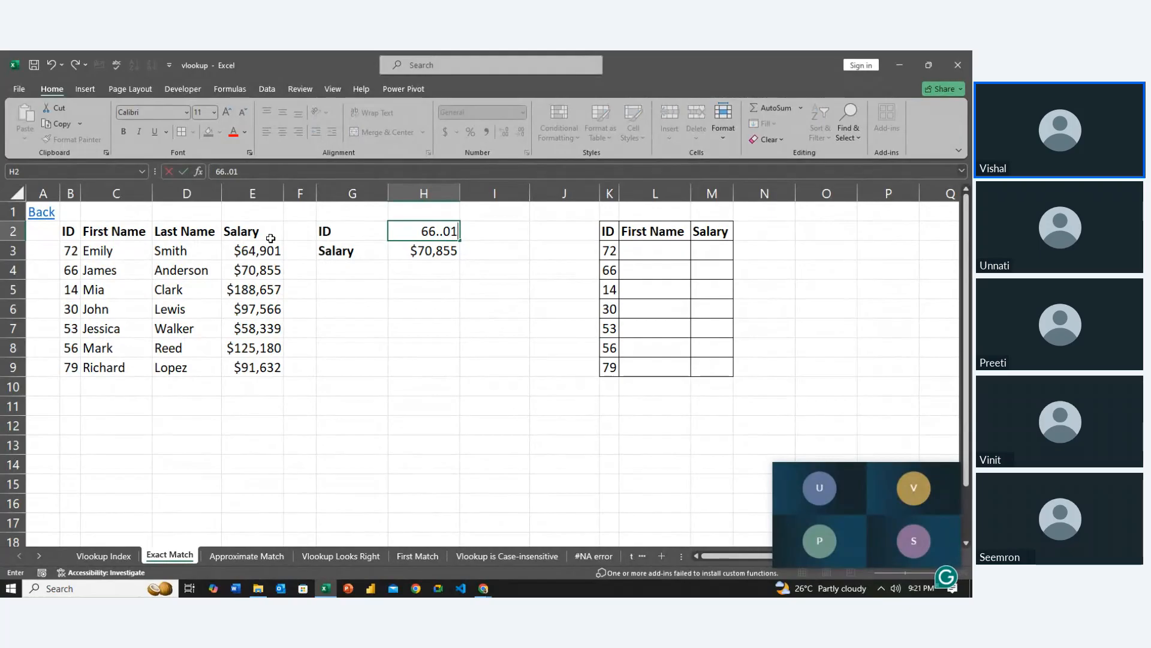
{"action": "key", "text": "Return"}
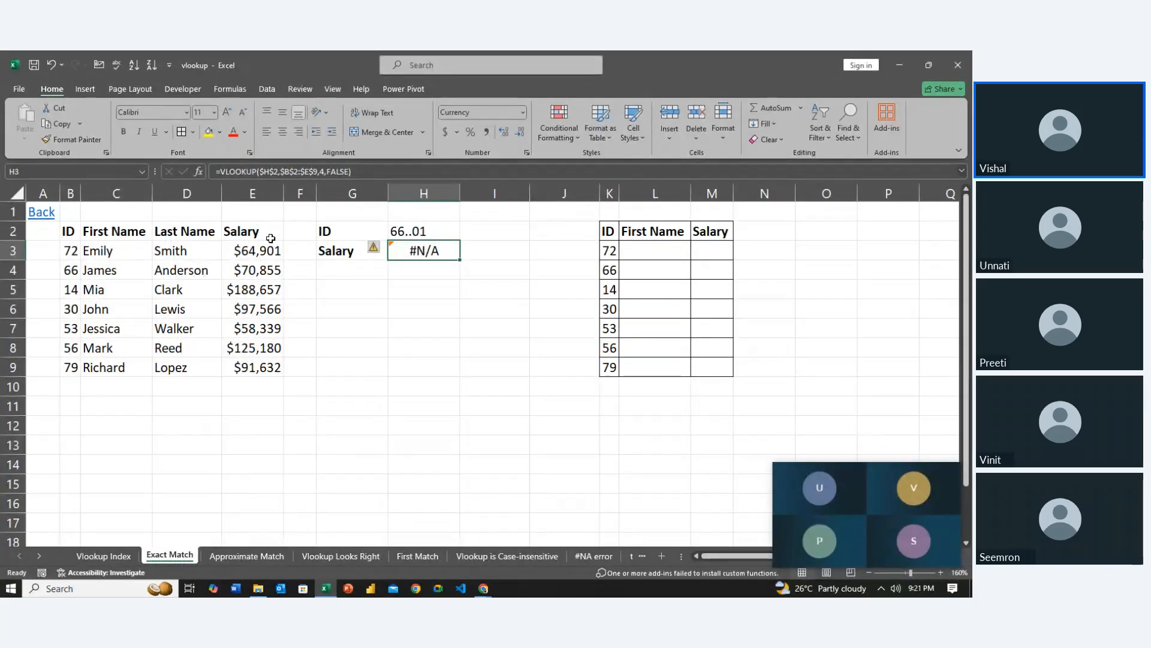
Set the lookup ID in H2 to 56 and check the result against the source salary in E8
{"action": "key", "text": "Up"}
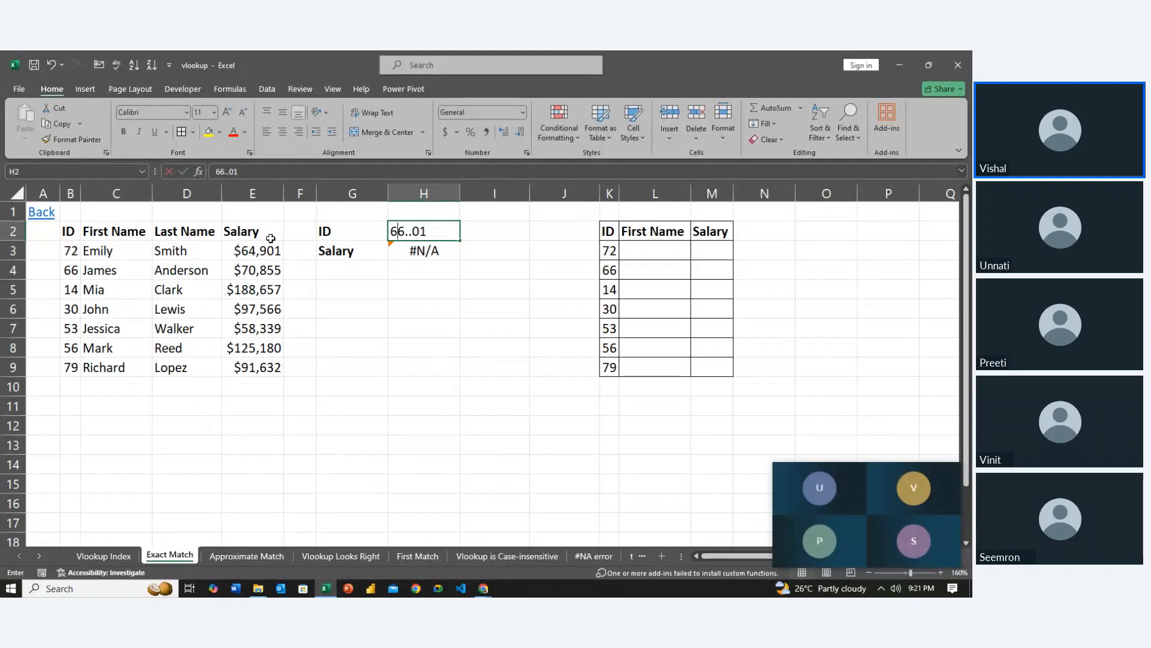
{"action": "type", "text": "56"}
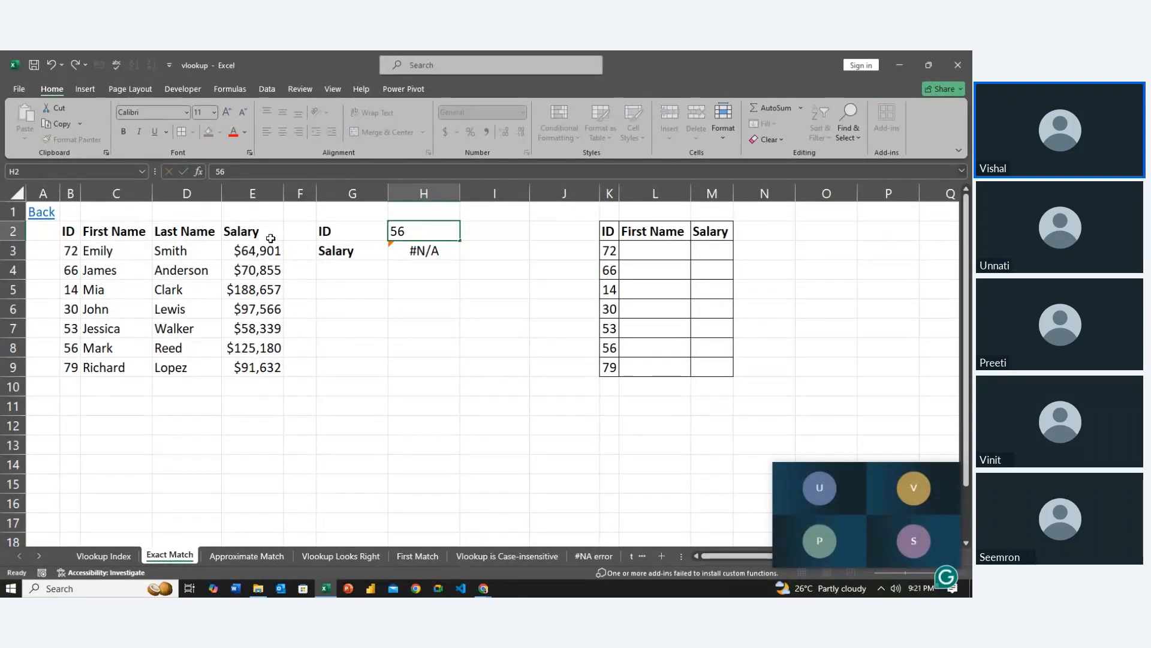
{"action": "key", "text": "Return"}
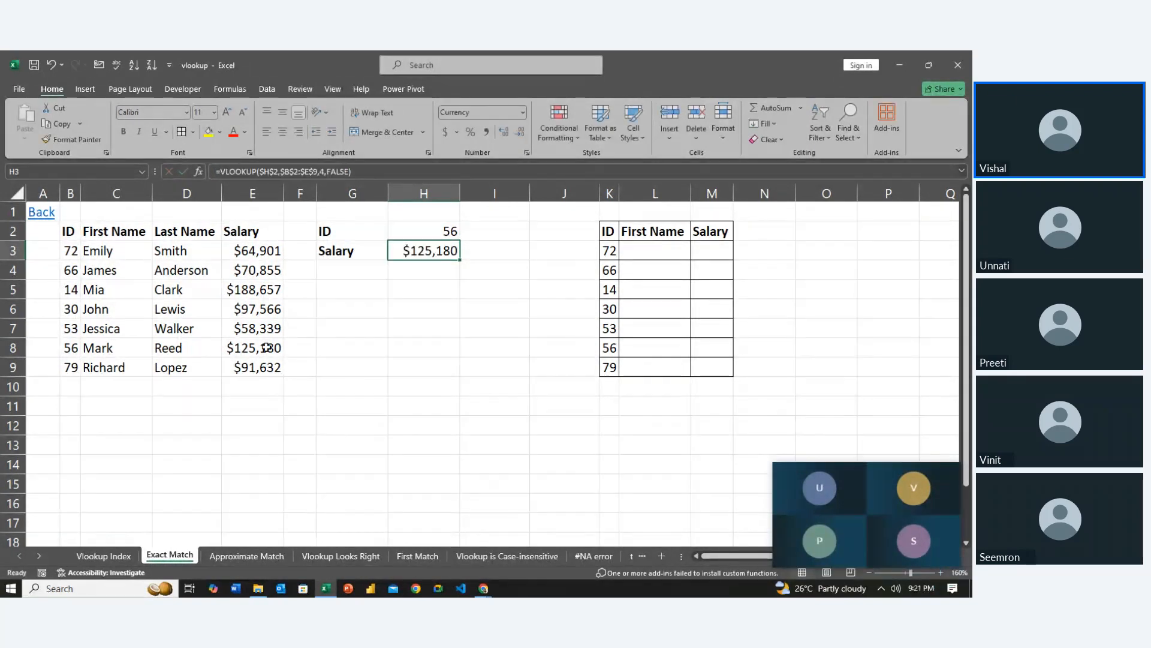
{"action": "left_click", "coordinate": [267, 348]}
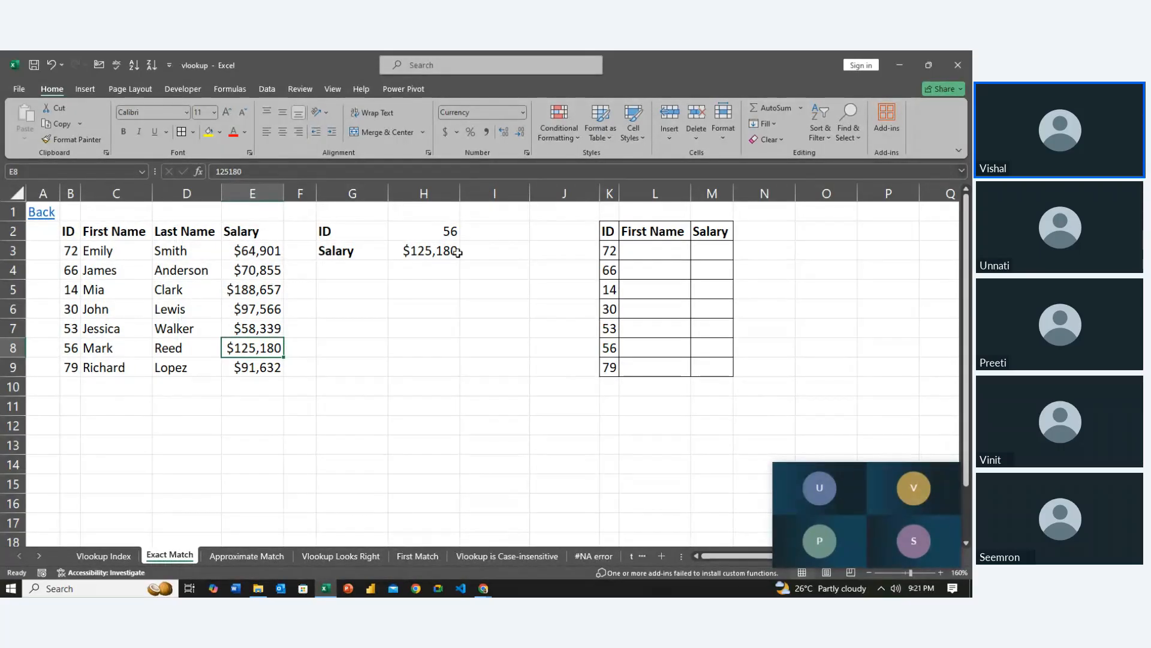
Set the lookup ID in H2 to 79 and go to the first empty First Name cell, L3
{"action": "left_click", "coordinate": [448, 231]}
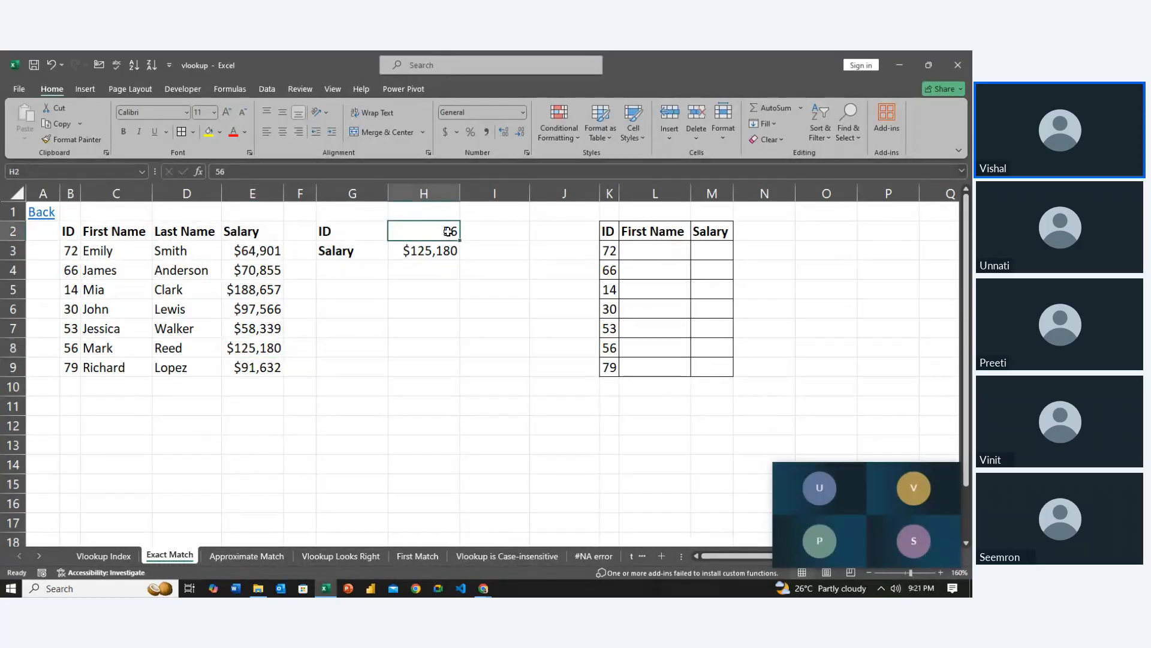
{"action": "type", "text": "79"}
{"action": "key", "text": "Return"}
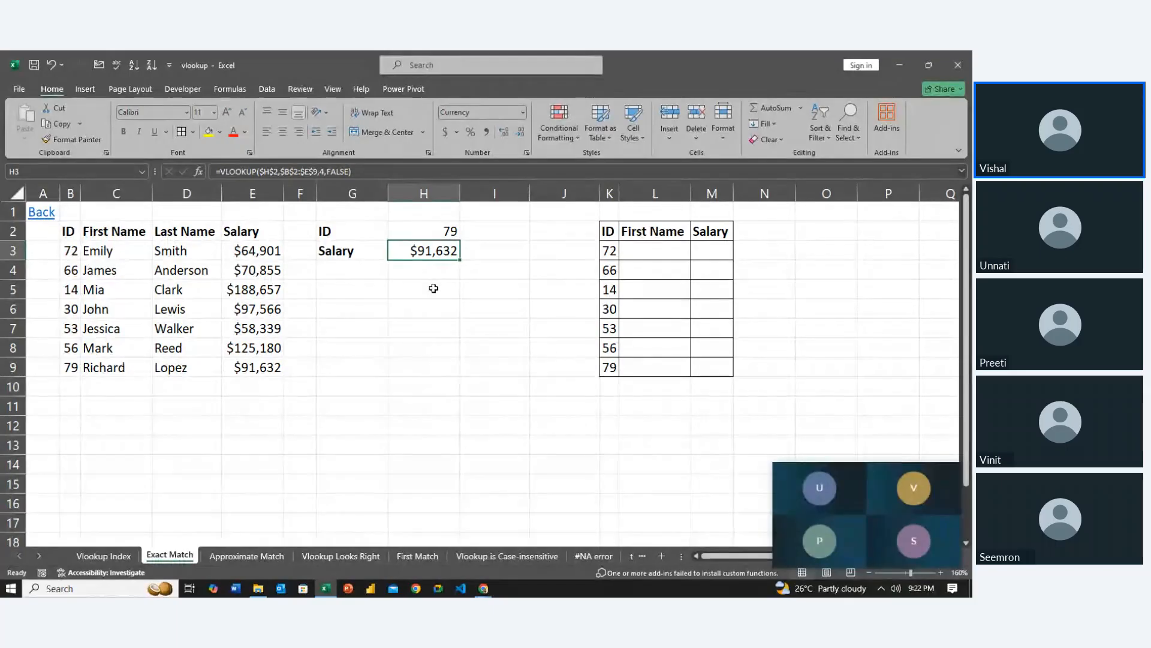
{"action": "key", "text": "Right"}
{"action": "key", "text": "Right"}
{"action": "key", "text": "Right"}
{"action": "key", "text": "Right"}
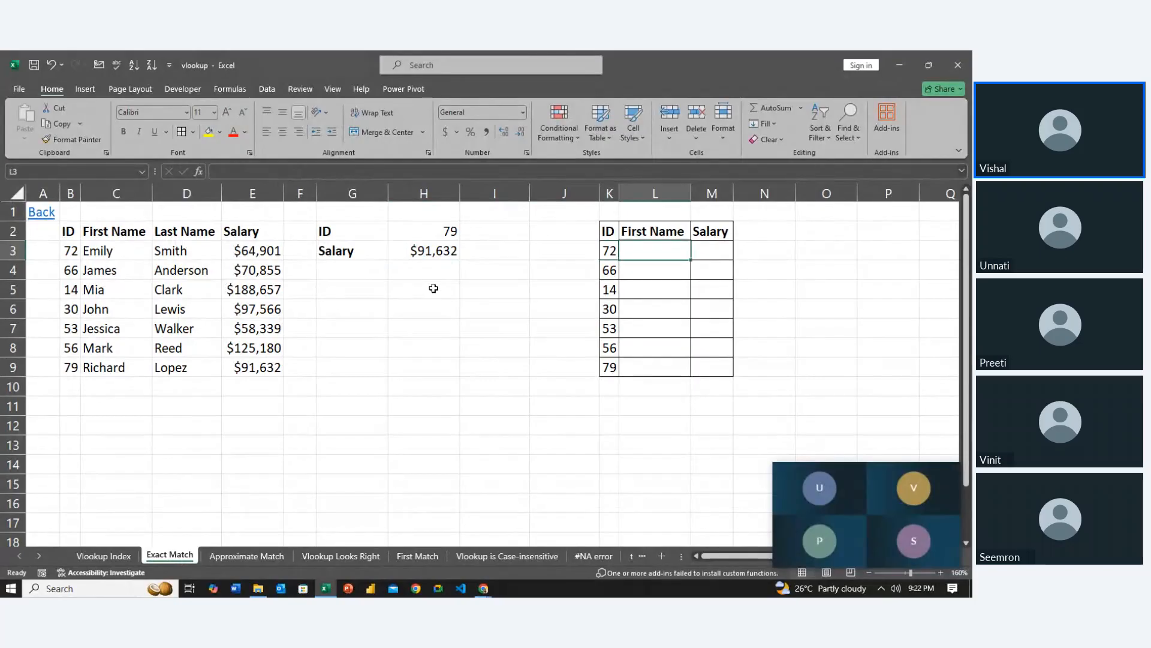
{"action": "key", "text": "Right"}
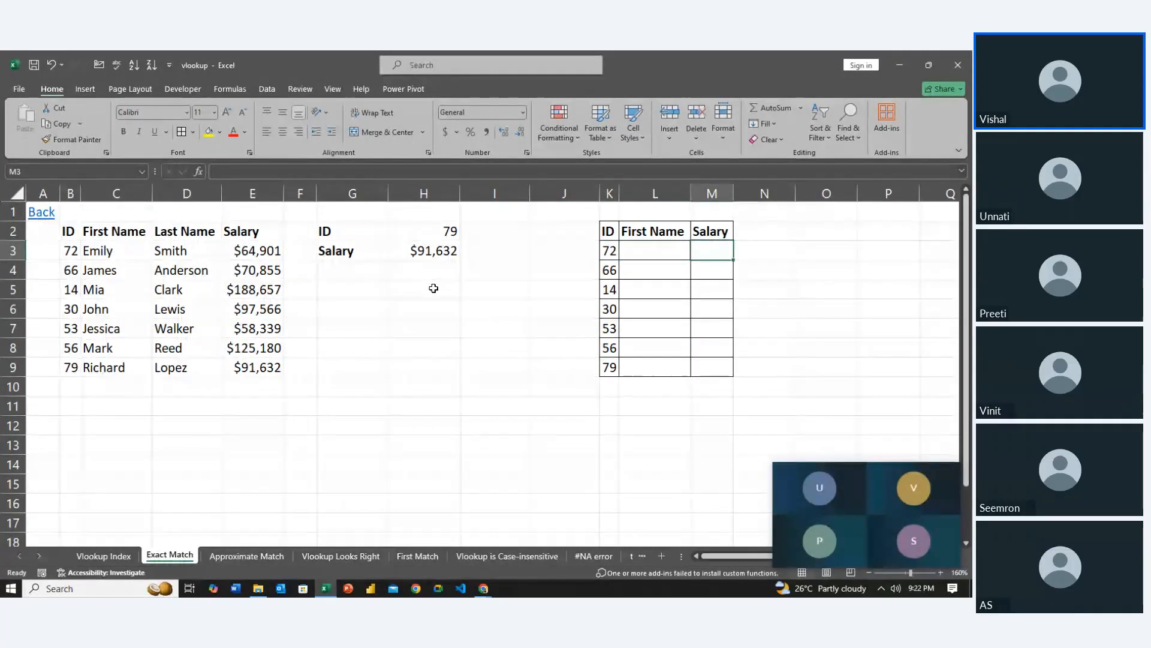
{"action": "key", "text": "Left"}
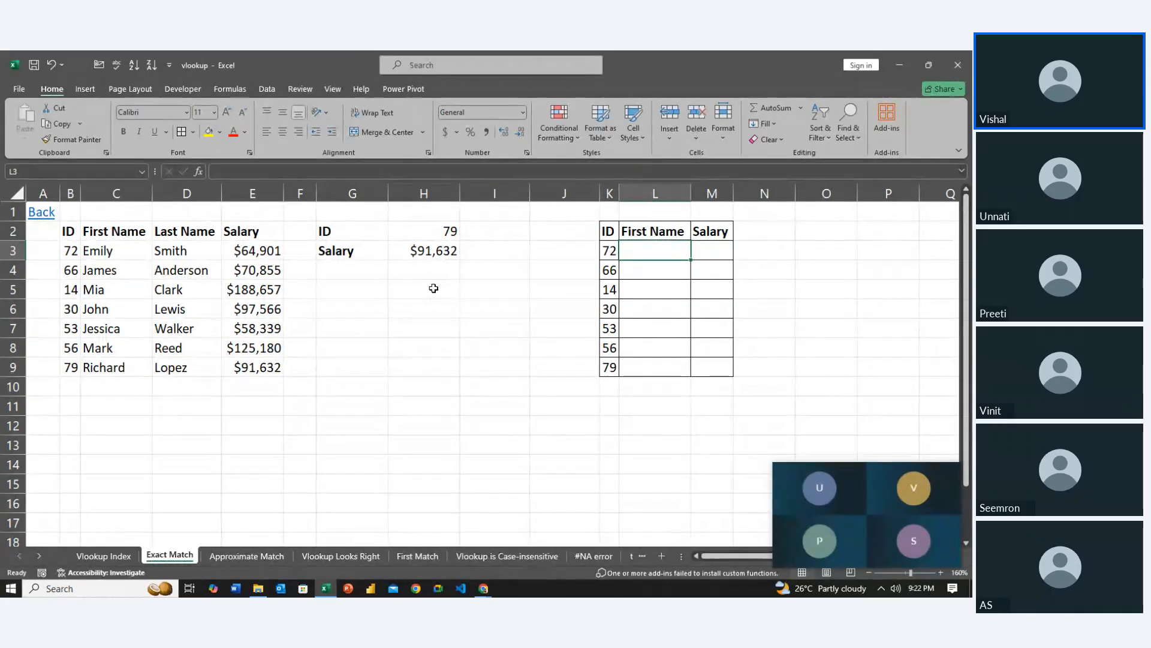
{"action": "key", "text": "Left"}
{"action": "key", "text": "Left"}
{"action": "key", "text": "Left"}
{"action": "key", "text": "Left"}
{"action": "key", "text": "Left"}
{"action": "key", "text": "Left"}
{"action": "key", "text": "Left"}
{"action": "key", "text": "Left"}
{"action": "key", "text": "Left"}
{"action": "key", "text": "Left"}
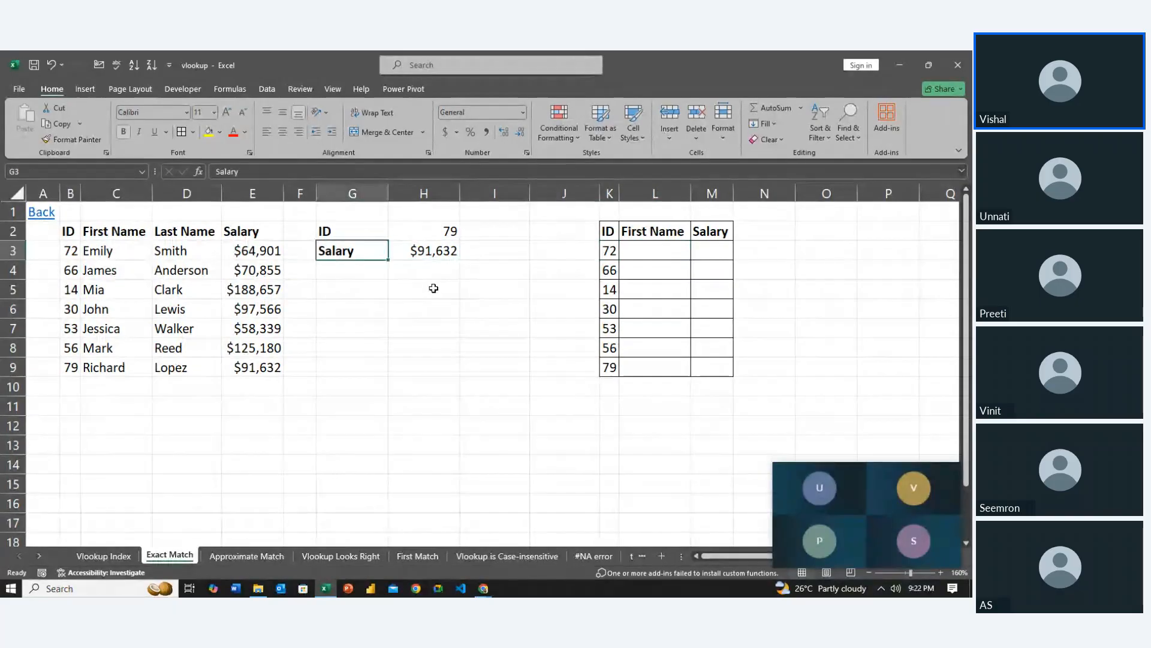
{"action": "key", "text": "Right"}
{"action": "key", "text": "Right"}
{"action": "key", "text": "Right"}
{"action": "key", "text": "Right"}
{"action": "key", "text": "Right"}
{"action": "key", "text": "Right"}
{"action": "key", "text": "Right"}
{"action": "key", "text": "Right"}
{"action": "key", "text": "Right"}
{"action": "key", "text": "Left"}
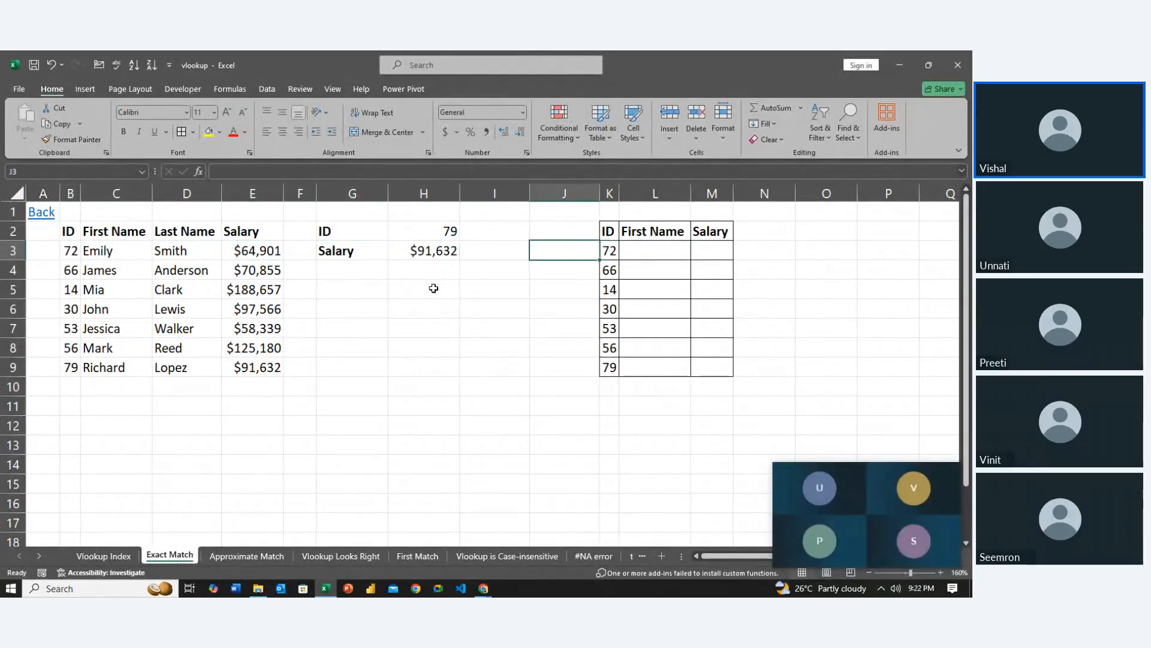
Highlight the source ID and First Name data in B3:C9 as the lookup range, and return to L3
{"action": "key", "text": "Left"}
{"action": "key", "text": "Left"}
{"action": "key", "text": "Left"}
{"action": "key", "text": "Left"}
{"action": "key", "text": "Left"}
{"action": "key", "text": "Left"}
{"action": "key", "text": "Left"}
{"action": "key", "text": "Left"}
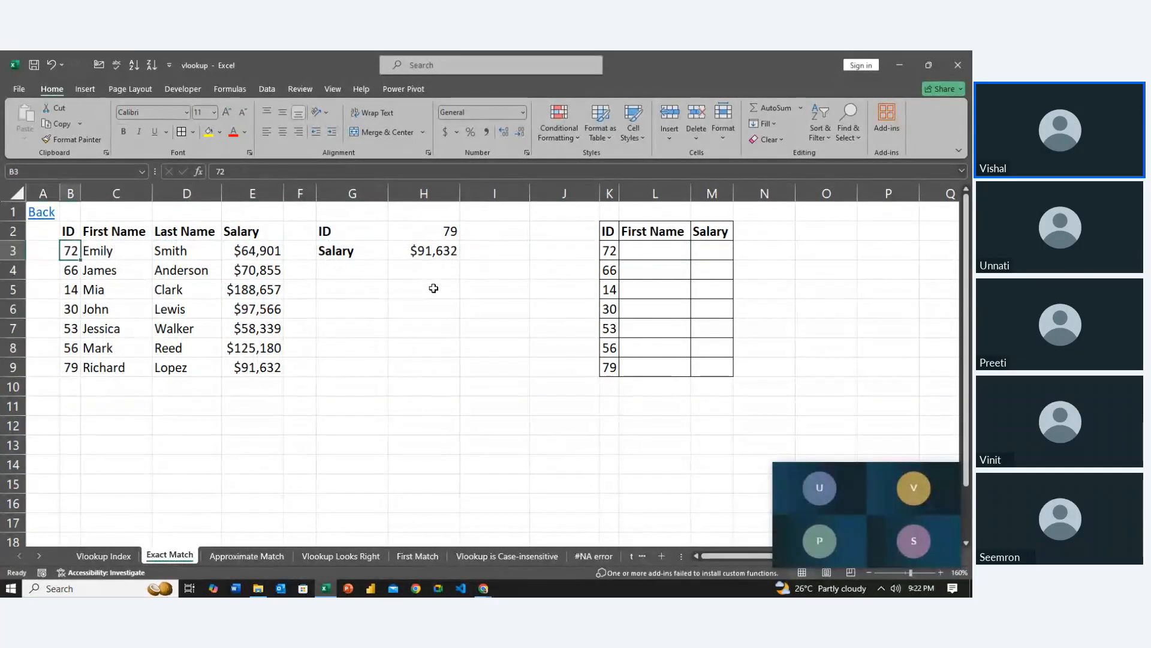
{"action": "key", "text": "shift+Right"}
{"action": "key", "text": "shift+Down"}
{"action": "key", "text": "shift+Down"}
{"action": "key", "text": "shift+Down"}
{"action": "key", "text": "shift+Down"}
{"action": "key", "text": "shift+Down"}
{"action": "key", "text": "shift+Down"}
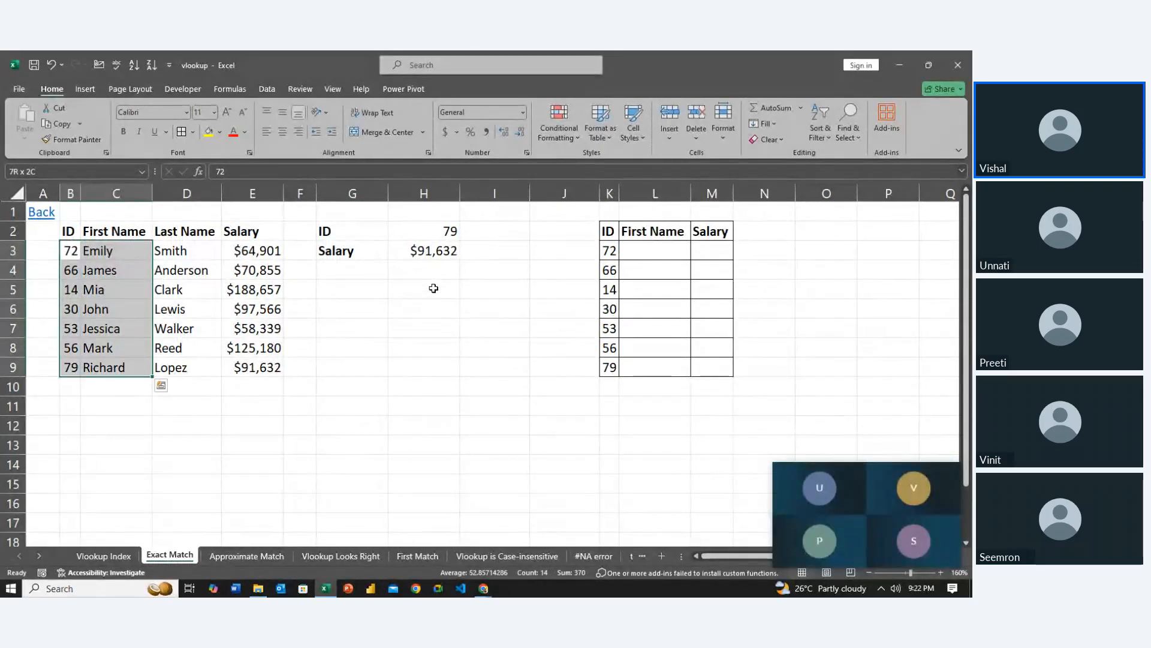
{"action": "key", "text": "Right"}
{"action": "key", "text": "Right"}
{"action": "key", "text": "Right"}
{"action": "key", "text": "Right"}
{"action": "key", "text": "Right"}
{"action": "key", "text": "Right"}
{"action": "key", "text": "Right"}
{"action": "key", "text": "Right"}
{"action": "key", "text": "Right"}
{"action": "key", "text": "Right"}
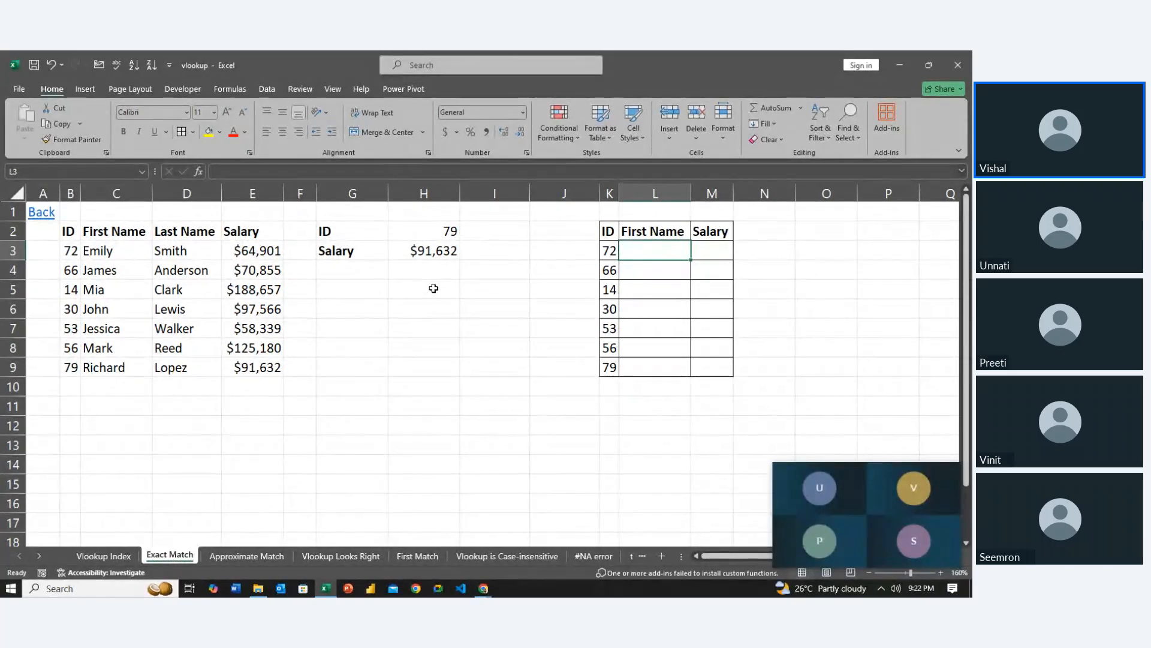
Begin a VLOOKUP formula in L3 with K3 as the lookup value
{"action": "type", "text": "=vlo"}
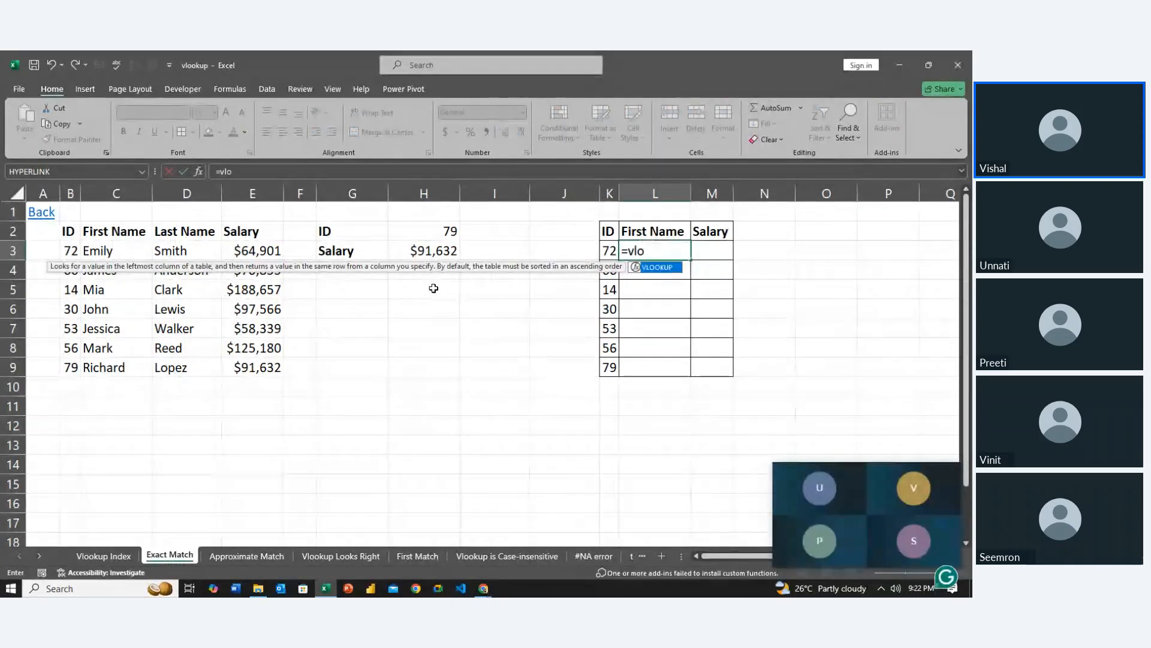
{"action": "key", "text": "Tab"}
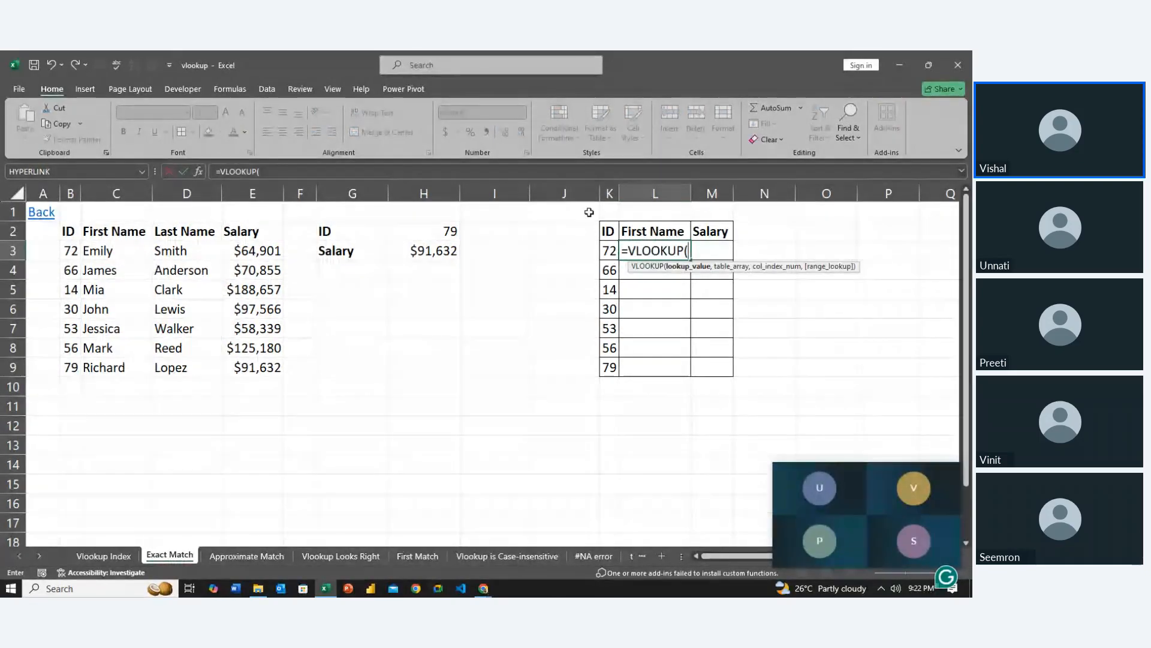
{"action": "left_click", "coordinate": [608, 249]}
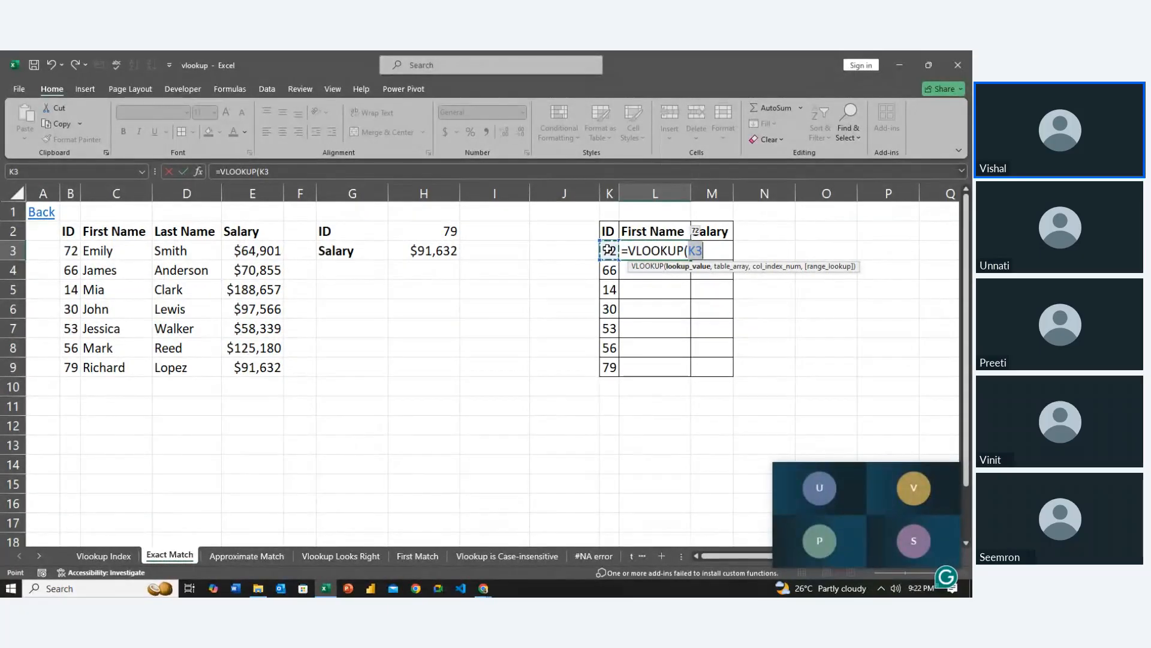
{"action": "type", "text": ","}
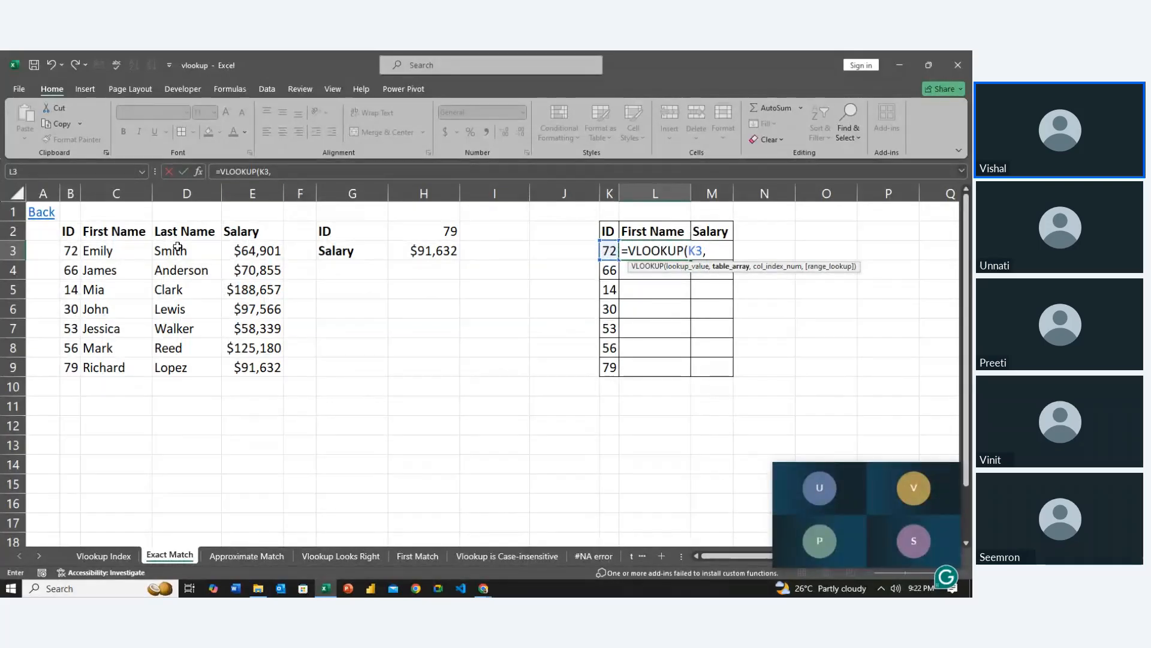
{"action": "left_click_drag", "start_coordinate": [87, 233], "coordinate": [121, 380]}
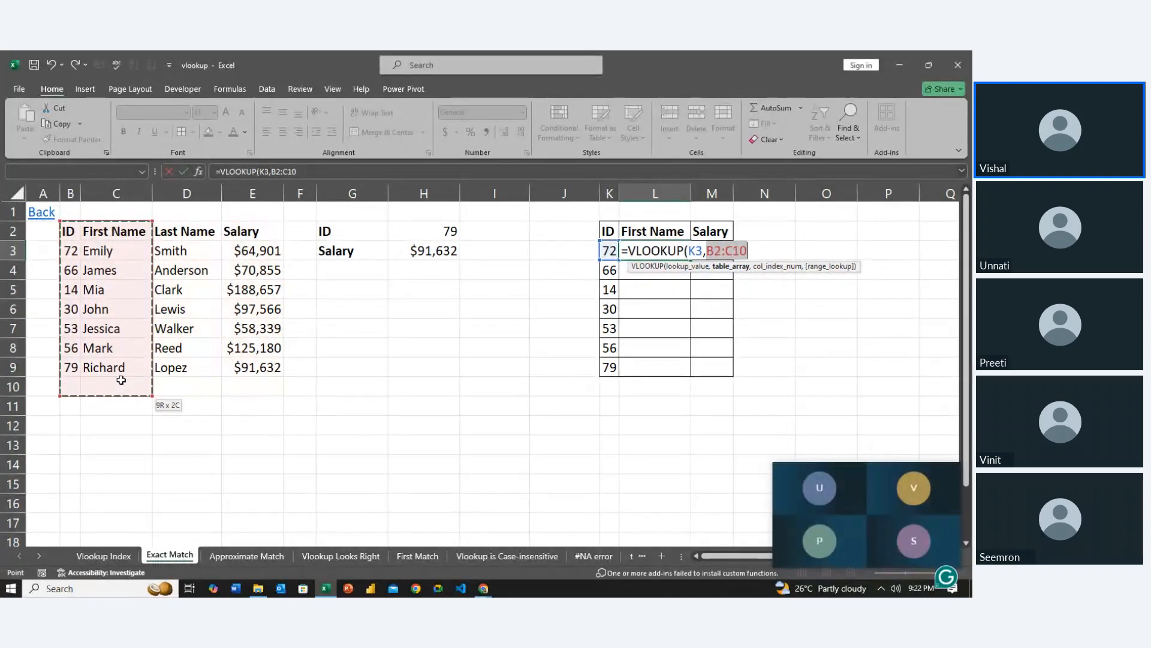
{"action": "left_click_drag", "start_coordinate": [262, 366], "coordinate": [135, 368]}
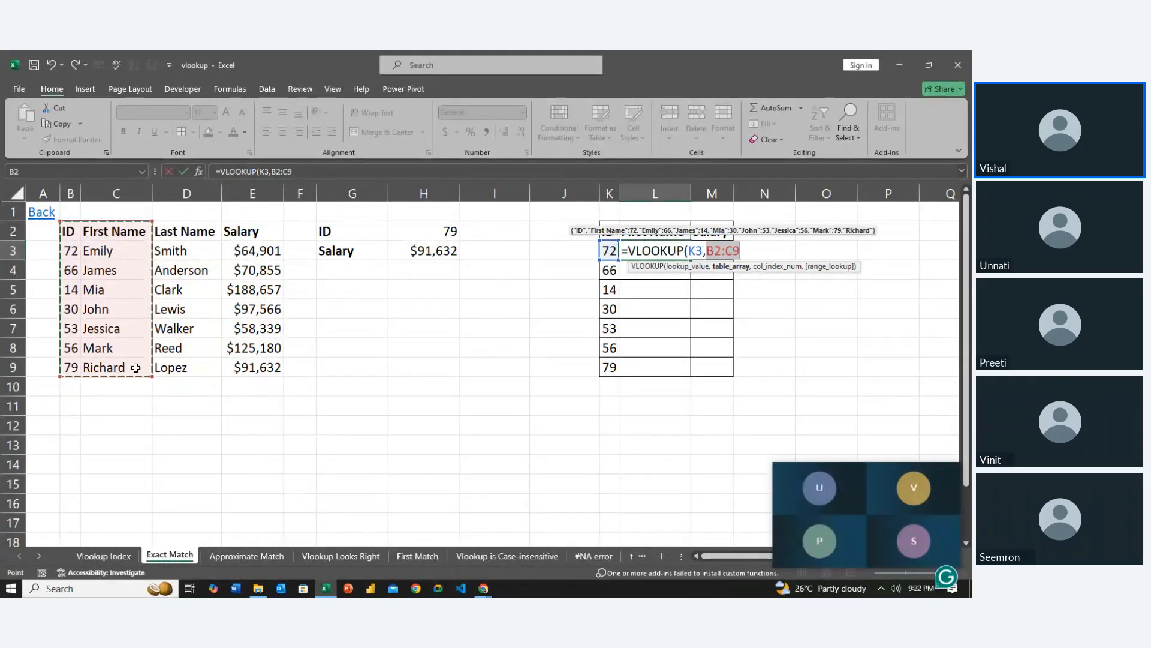
{"action": "key", "text": "F4"}
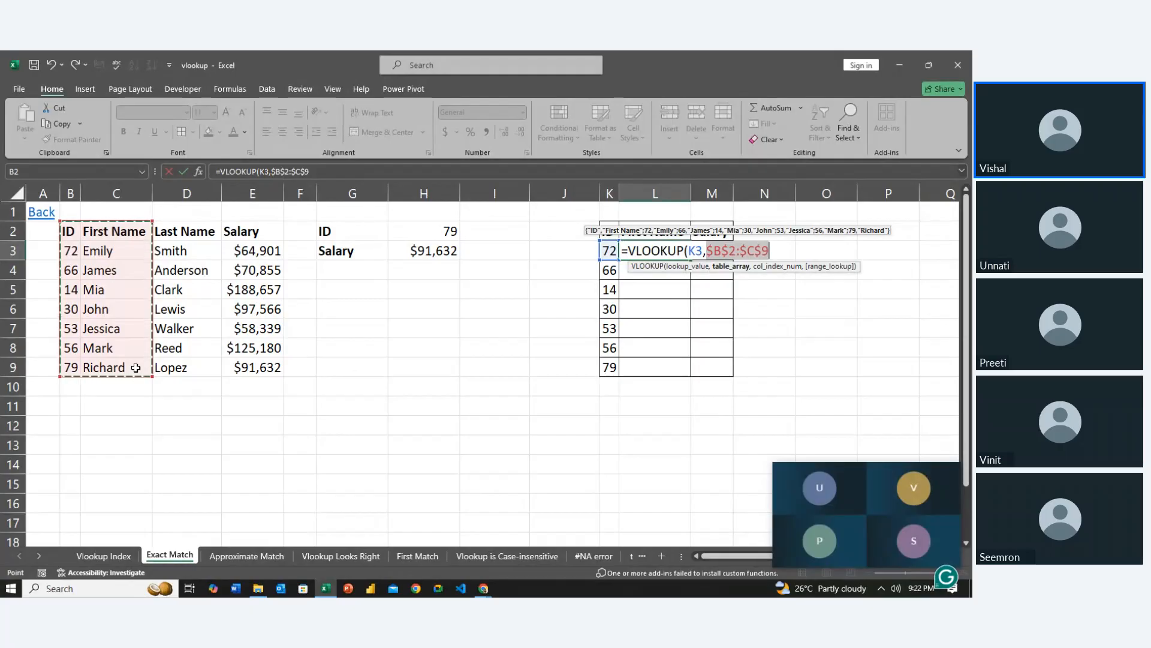
{"action": "type", "text": ","}
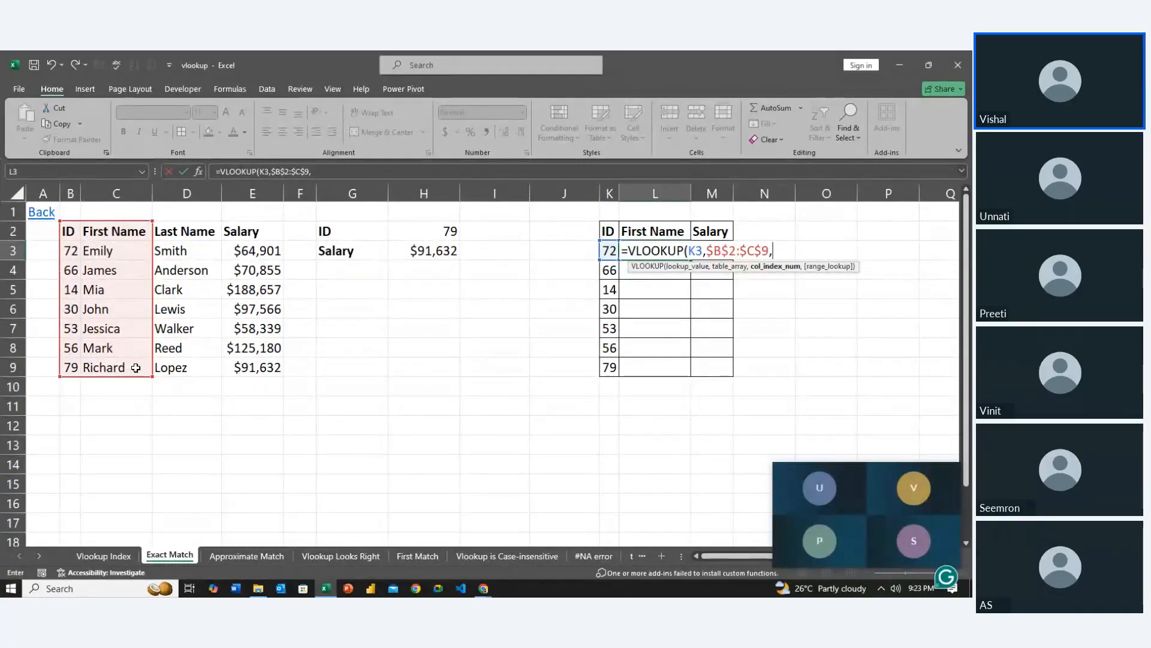
{"action": "key", "text": "F2"}
{"action": "key", "text": "BackSpace"}
{"action": "key", "text": "BackSpace"}
{"action": "key", "text": "BackSpace"}
{"action": "key", "text": "BackSpace"}
{"action": "key", "text": "BackSpace"}
{"action": "key", "text": "BackSpace"}
{"action": "key", "text": "BackSpace"}
{"action": "key", "text": "BackSpace"}
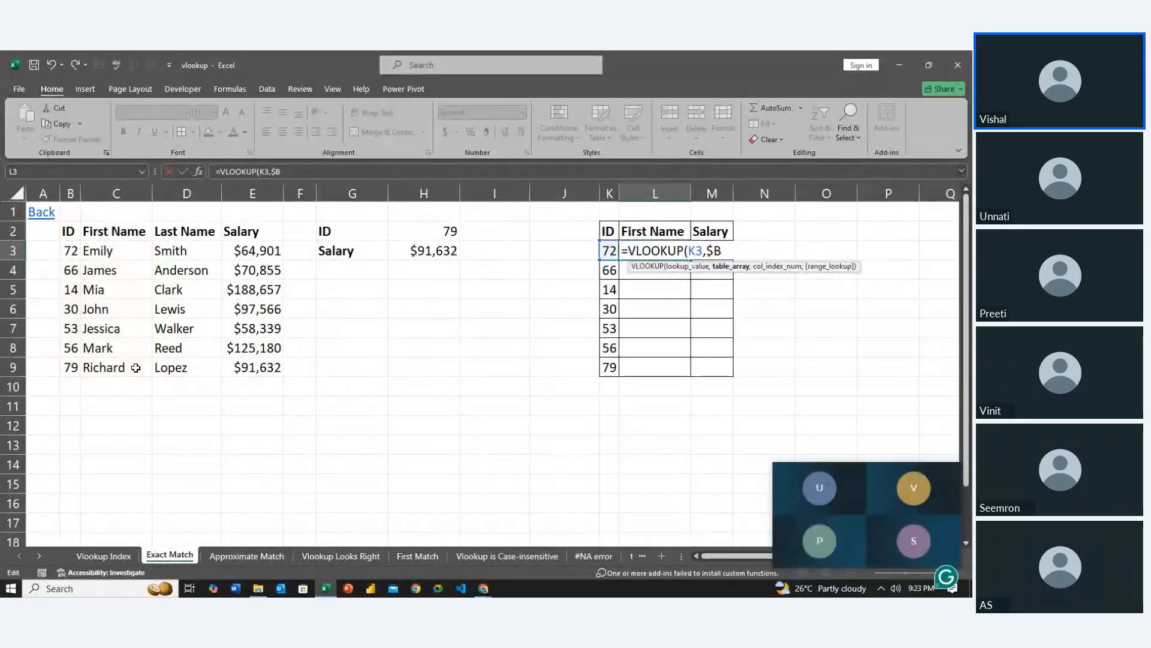
Complete the L3 formula with the relative table range B2:C9, column index 2 and FALSE for exact match
{"action": "left_click", "coordinate": [71, 235]}
{"action": "left_click_drag", "start_coordinate": [68, 316], "coordinate": [120, 377]}
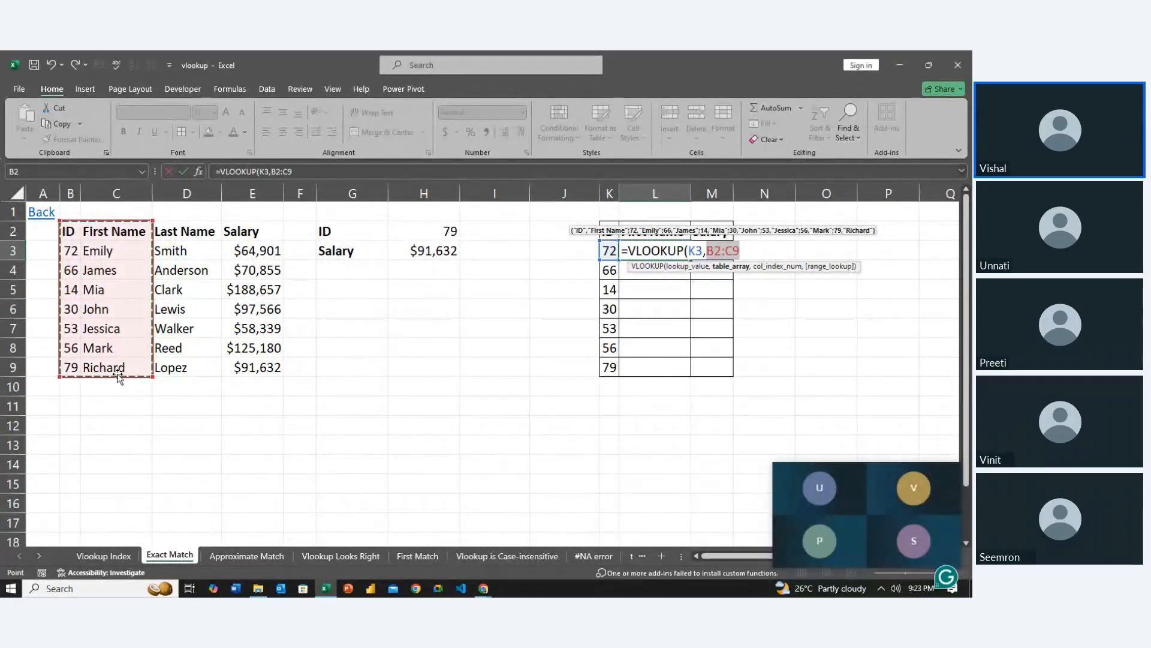
{"action": "type", "text": ","}
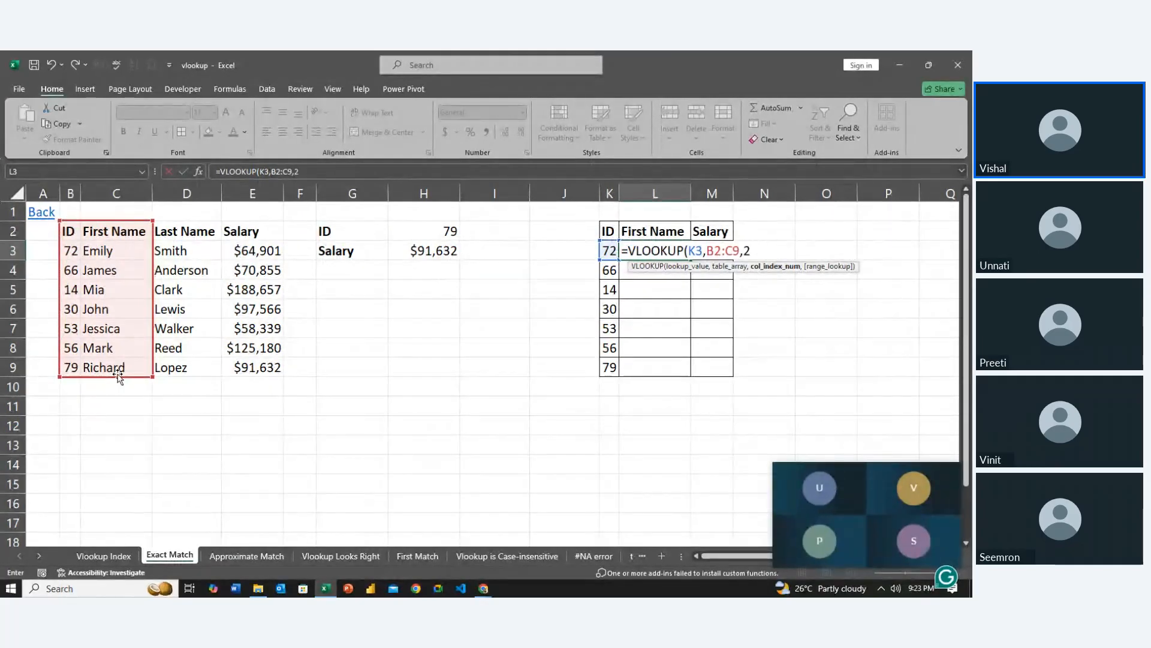
{"action": "type", "text": "2,"}
{"action": "key", "text": "Down"}
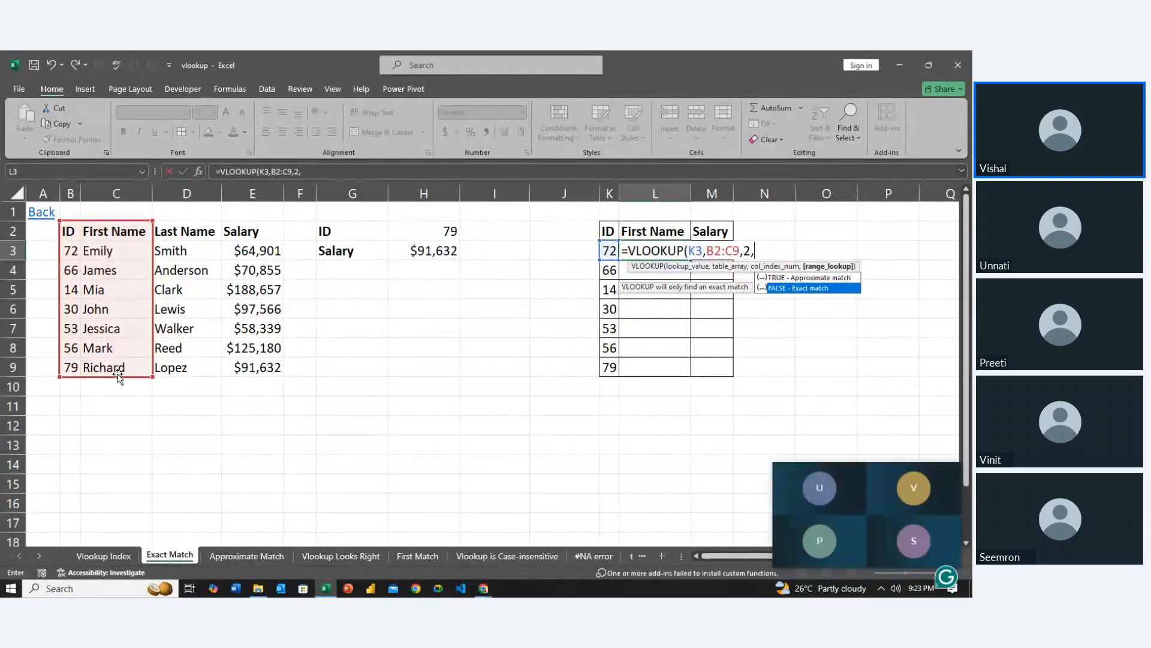
{"action": "key", "text": "Tab"}
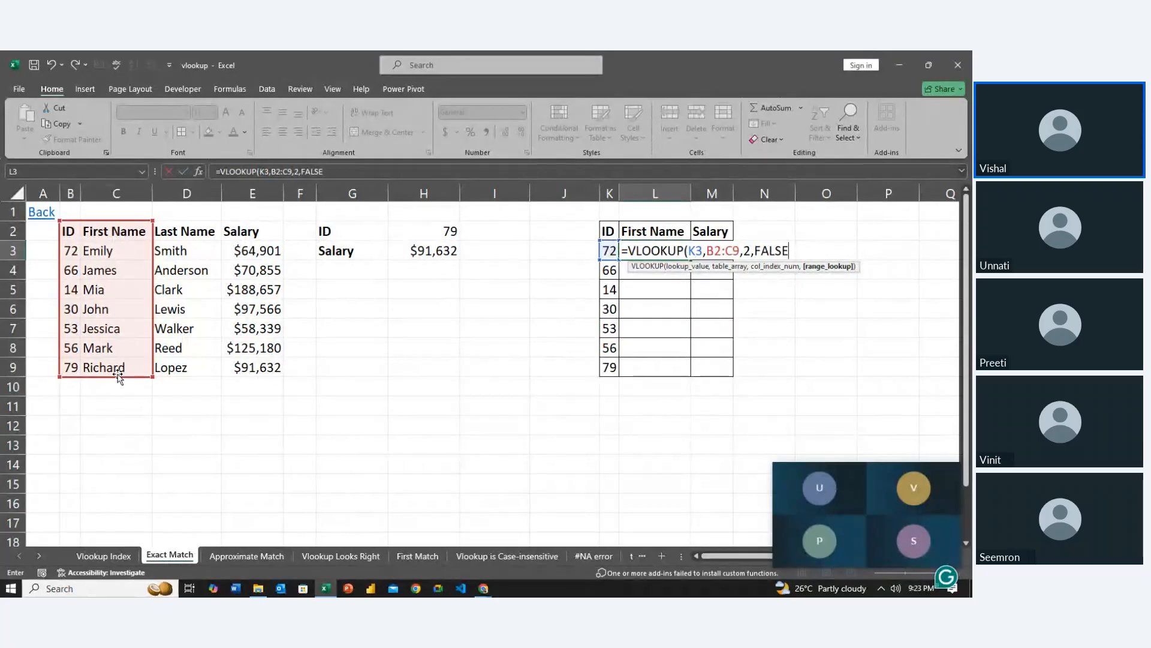
{"action": "key", "text": "ctrl+Return"}
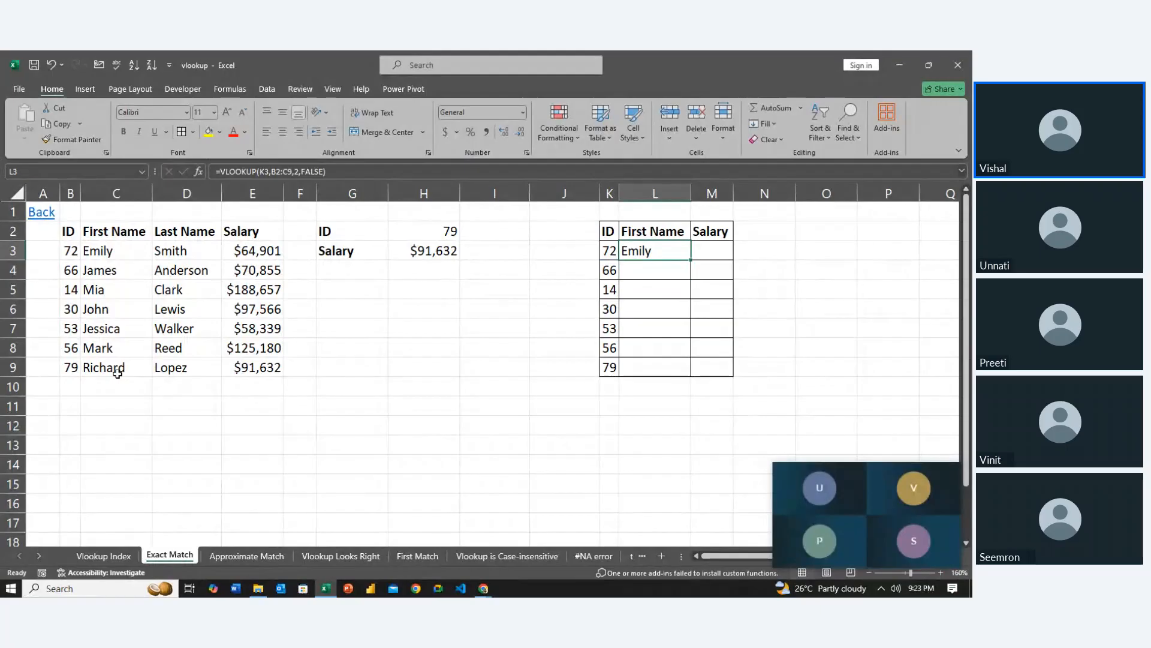
Fill the First Name formula from L3 down to L9
{"action": "key", "text": "ctrl+shift+Down"}
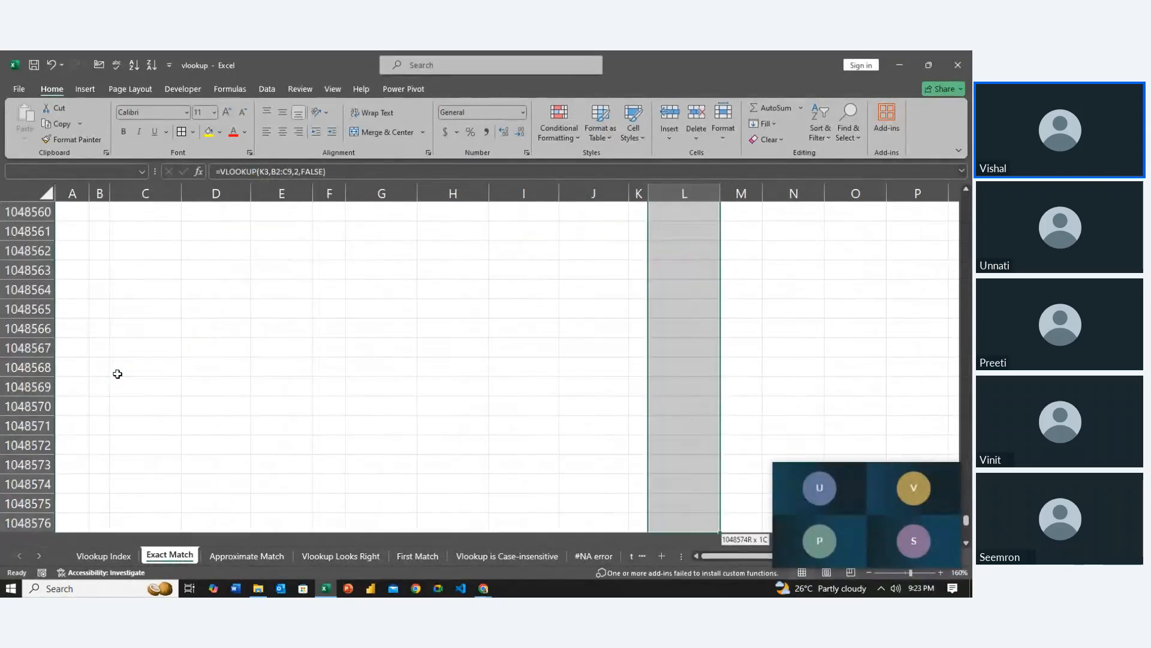
{"action": "key", "text": "ctrl+Up"}
{"action": "key", "text": "Down"}
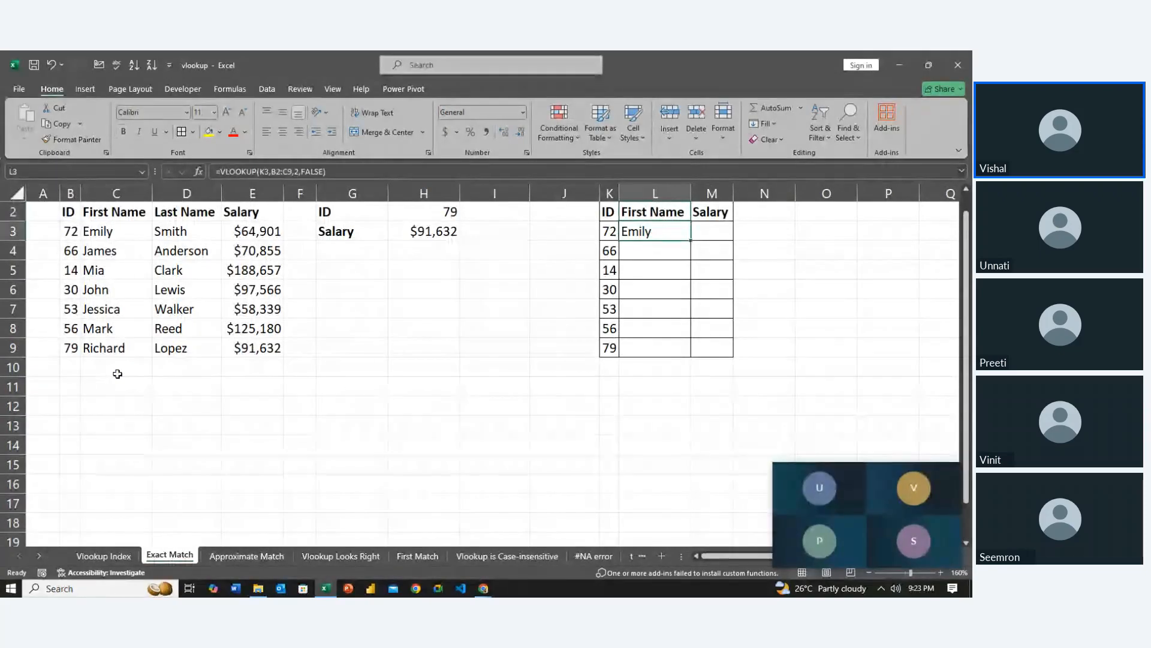
{"action": "key", "text": "shift+Down"}
{"action": "key", "text": "shift+Down"}
{"action": "key", "text": "shift+Down"}
{"action": "key", "text": "shift+Down"}
{"action": "key", "text": "shift+Down"}
{"action": "key", "text": "shift+Down"}
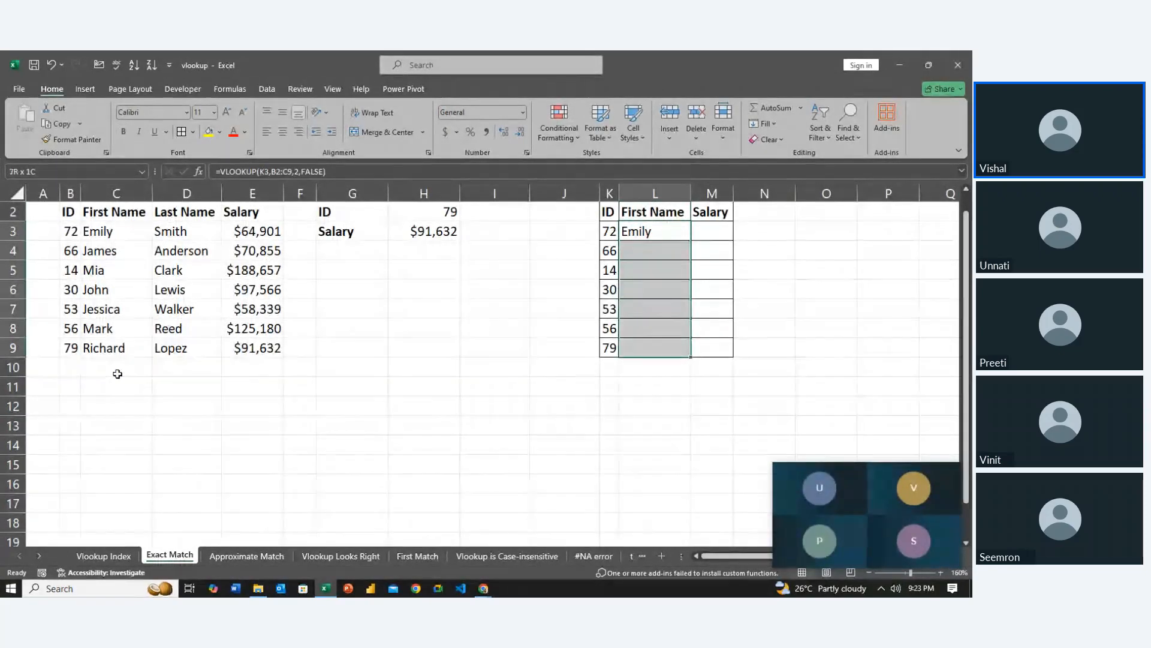
{"action": "key", "text": "ctrl+d"}
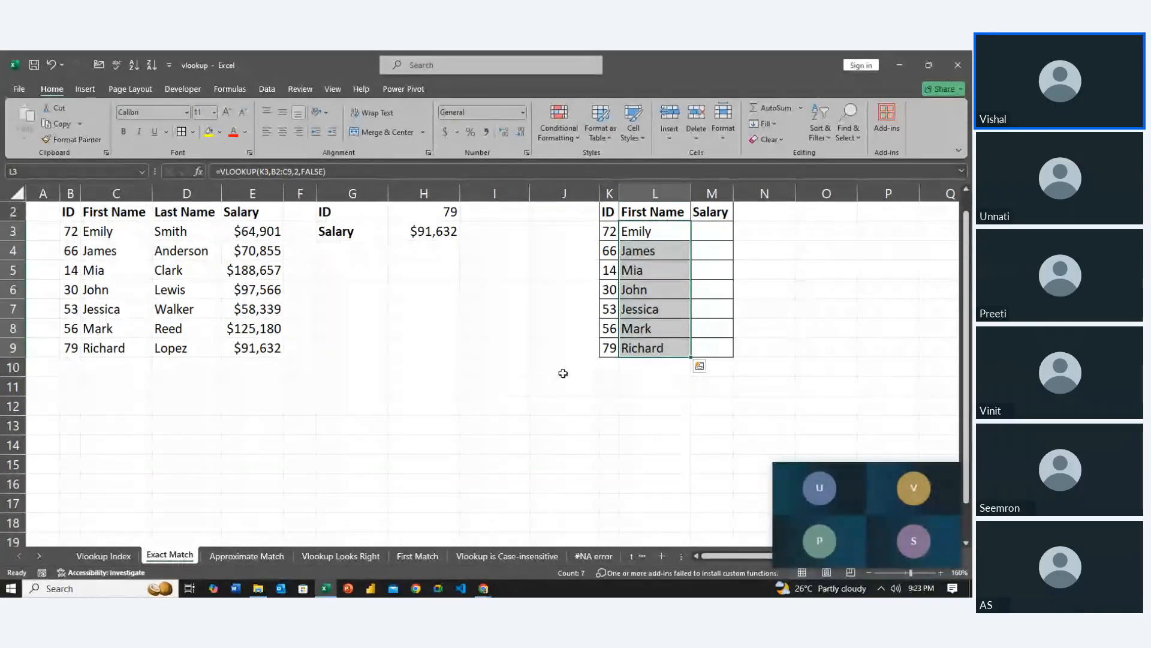
Inspect which table ranges the copied First Name formulas in L9 and L8 refer to
{"action": "left_click", "coordinate": [648, 351]}
{"action": "double_click", "coordinate": [650, 350]}
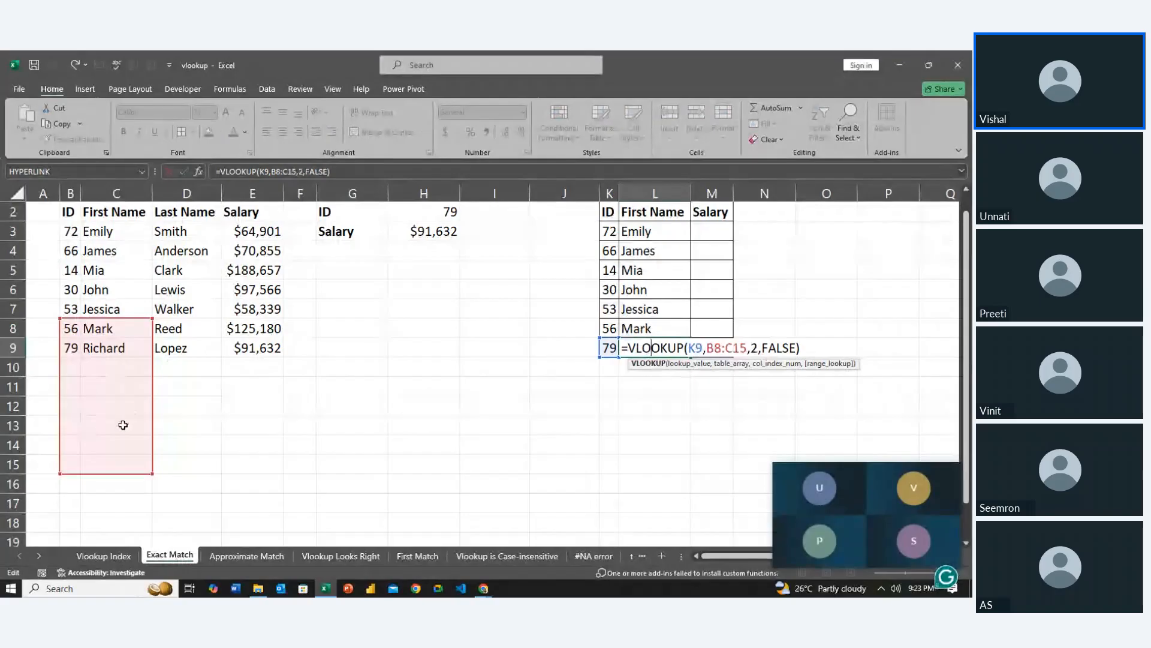
{"action": "key", "text": "Escape"}
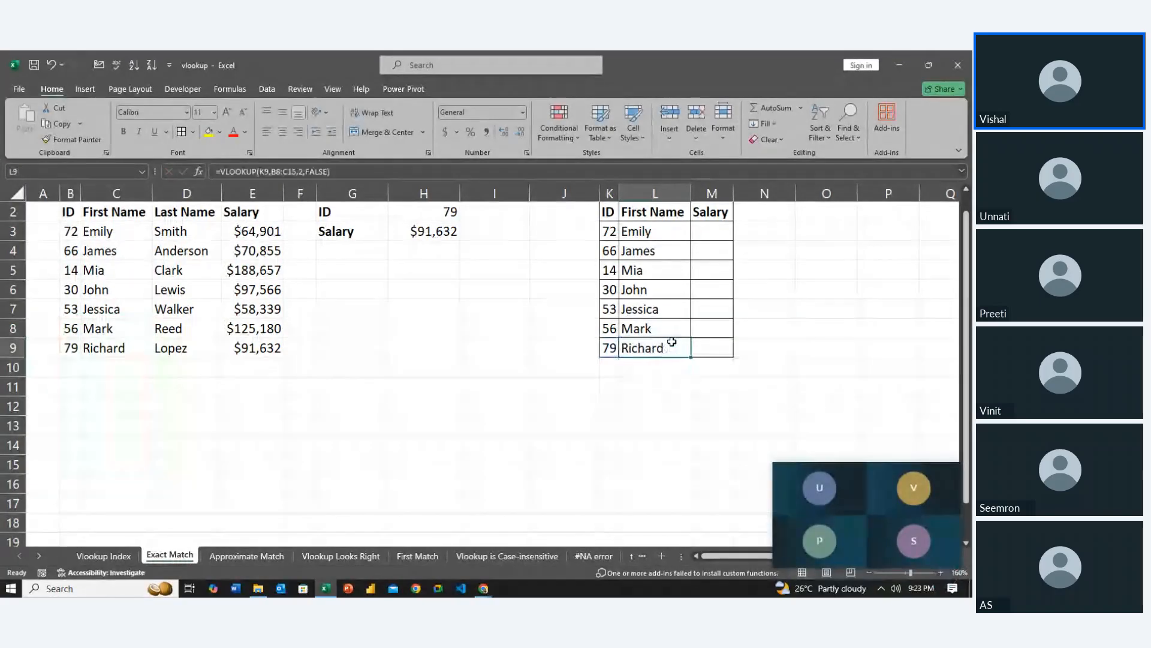
{"action": "key", "text": "Up"}
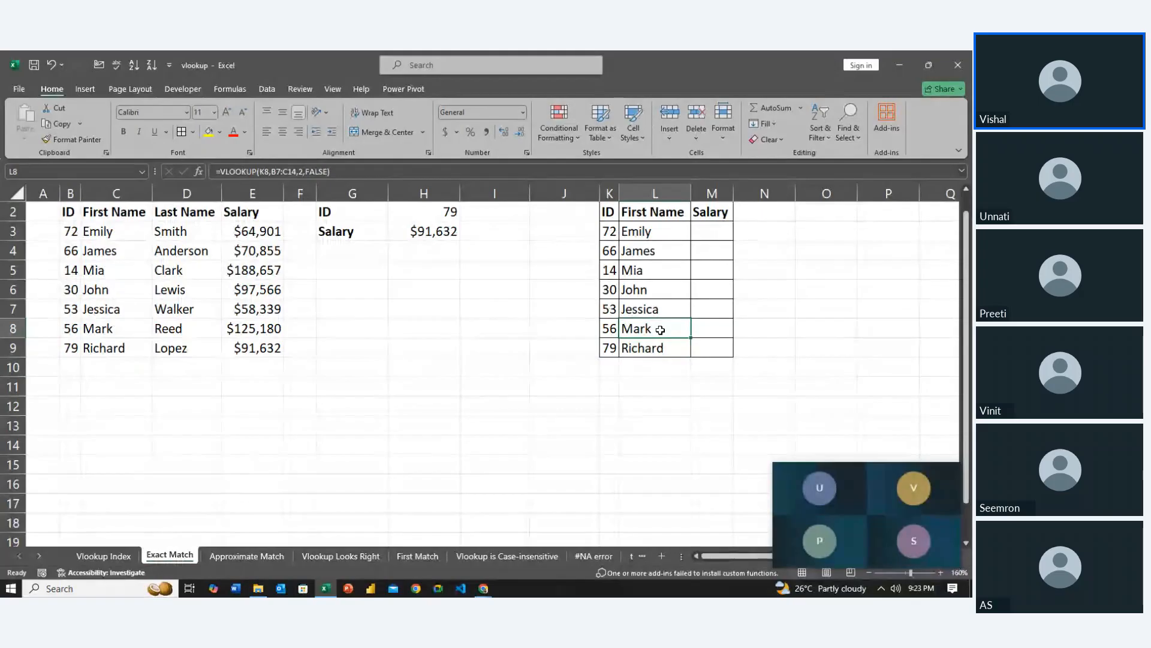
{"action": "double_click", "coordinate": [660, 330]}
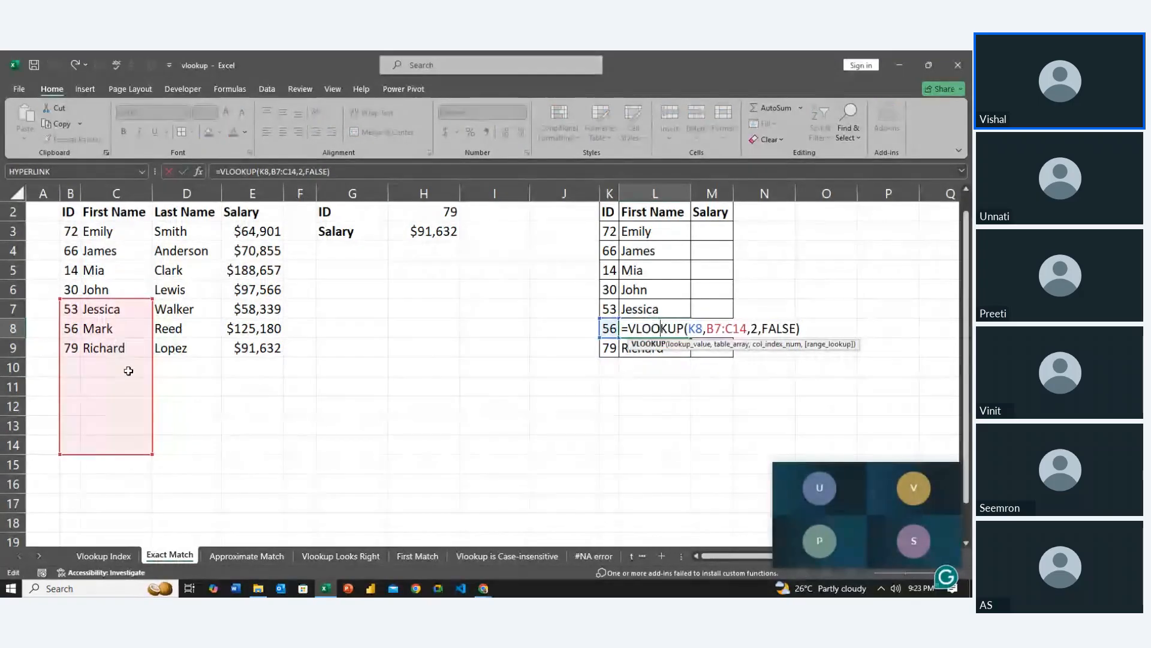
{"action": "left_click", "coordinate": [661, 365]}
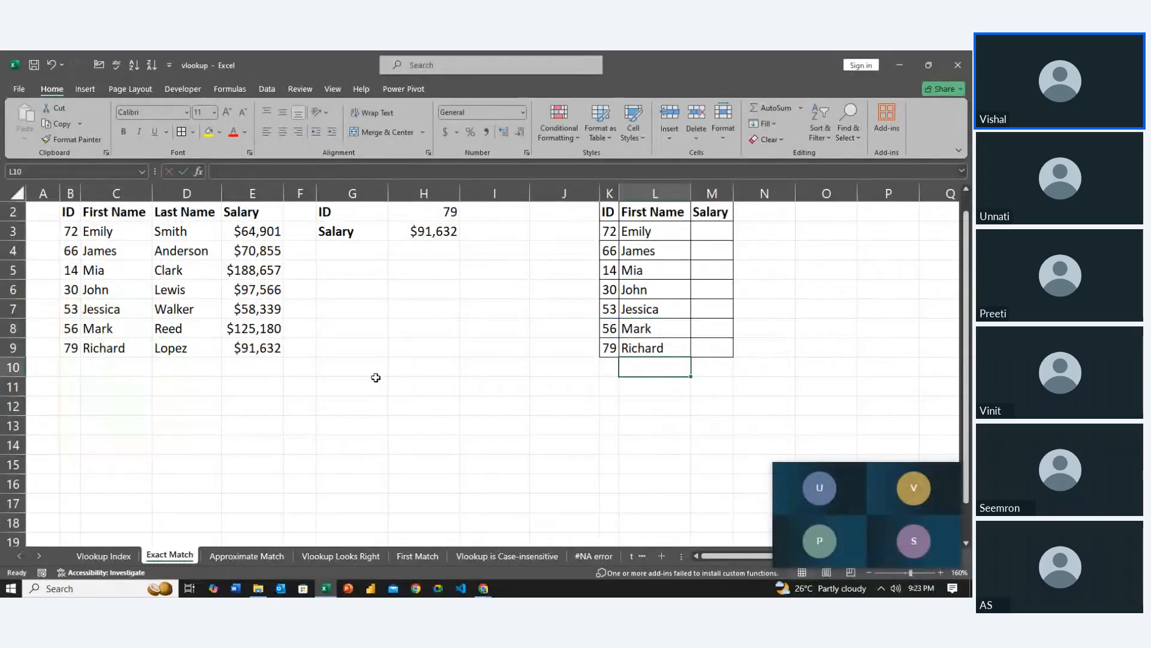
Clear the copied First Name formulas from L4:L9, keeping the one in L3
{"action": "left_click", "coordinate": [650, 331]}
{"action": "key", "text": "Up"}
{"action": "key", "text": "Up"}
{"action": "key", "text": "Up"}
{"action": "key", "text": "Up"}
{"action": "key", "text": "shift+Down"}
{"action": "key", "text": "shift+Down"}
{"action": "key", "text": "shift+Down"}
{"action": "key", "text": "shift+Down"}
{"action": "key", "text": "shift+Down"}
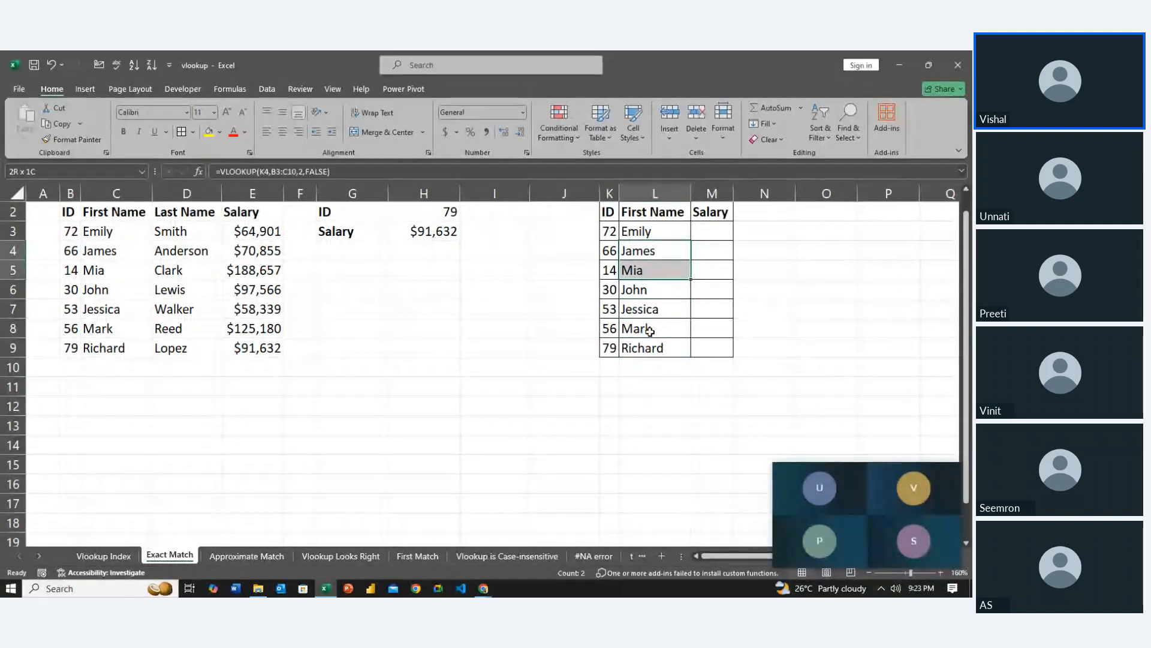
{"action": "key", "text": "Delete"}
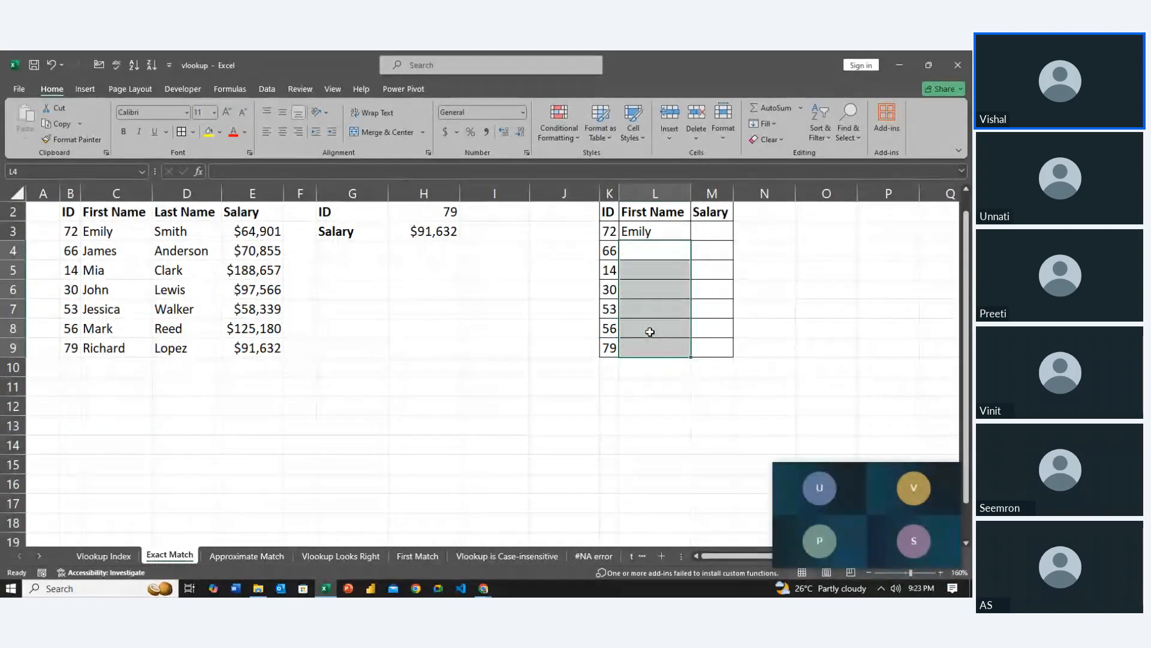
Lock the table range in the L3 VLOOKUP formula as the absolute reference $B$2:$C$9
{"action": "key", "text": "Up"}
{"action": "key", "text": "F2"}
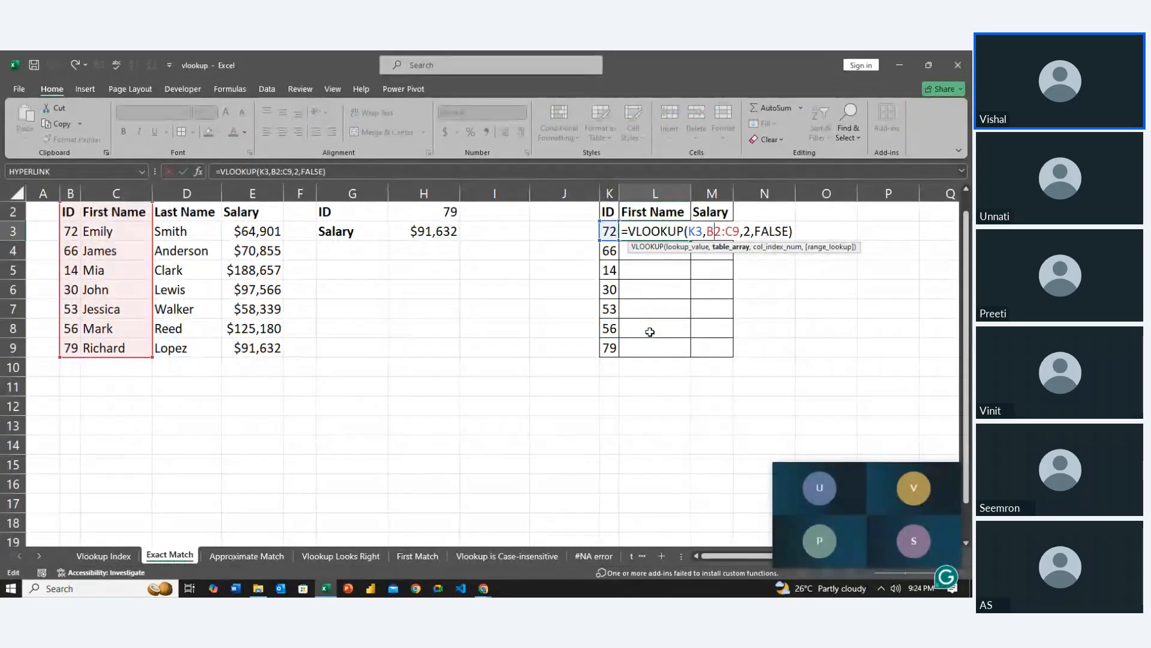
{"action": "key", "text": "F4"}
{"action": "key", "text": "F4"}
{"action": "key", "text": "F4"}
{"action": "key", "text": "F4"}
{"action": "key", "text": "F4"}
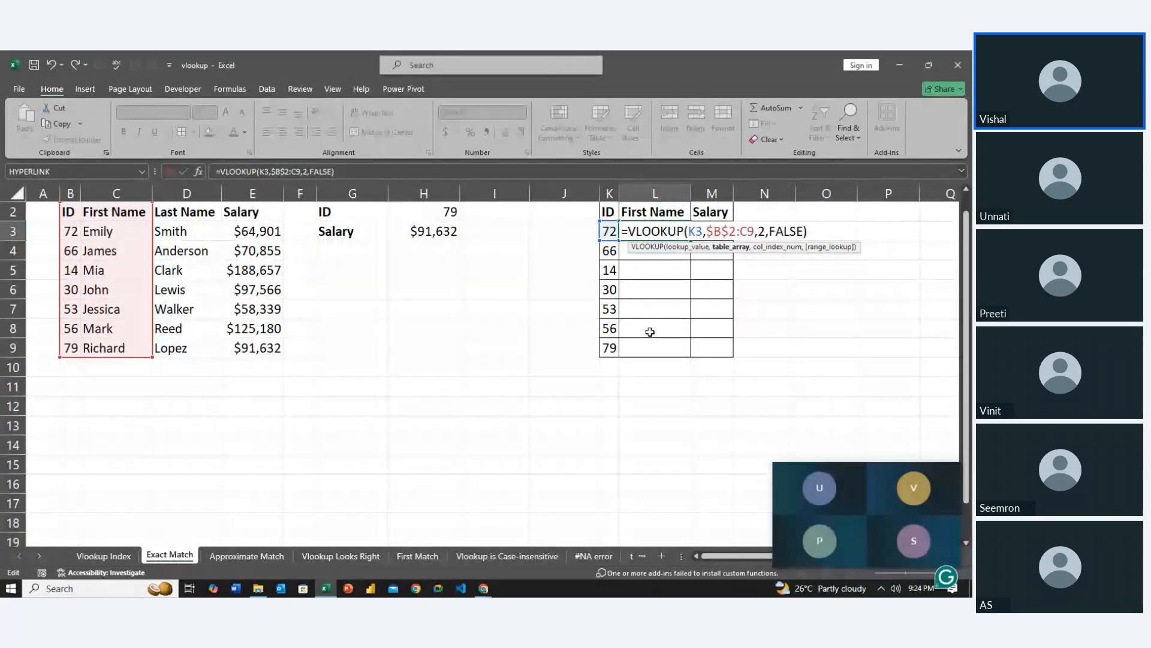
{"action": "key", "text": "Right"}
{"action": "key", "text": "Right"}
{"action": "key", "text": "F4"}
{"action": "key", "text": "ctrl+Return"}
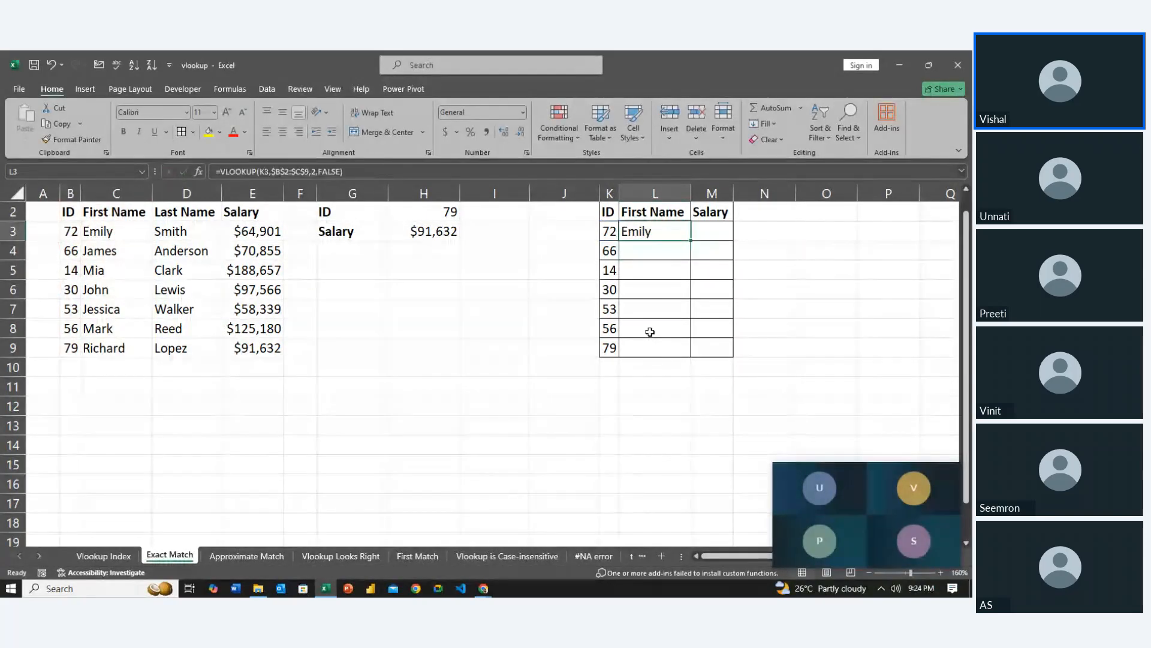
Fill the First Name formula with the locked table range from L3 down to L9
{"action": "key", "text": "shift+Down"}
{"action": "key", "text": "shift+Down"}
{"action": "key", "text": "shift+Down"}
{"action": "key", "text": "shift+Down"}
{"action": "key", "text": "shift+Down"}
{"action": "key", "text": "shift+Down"}
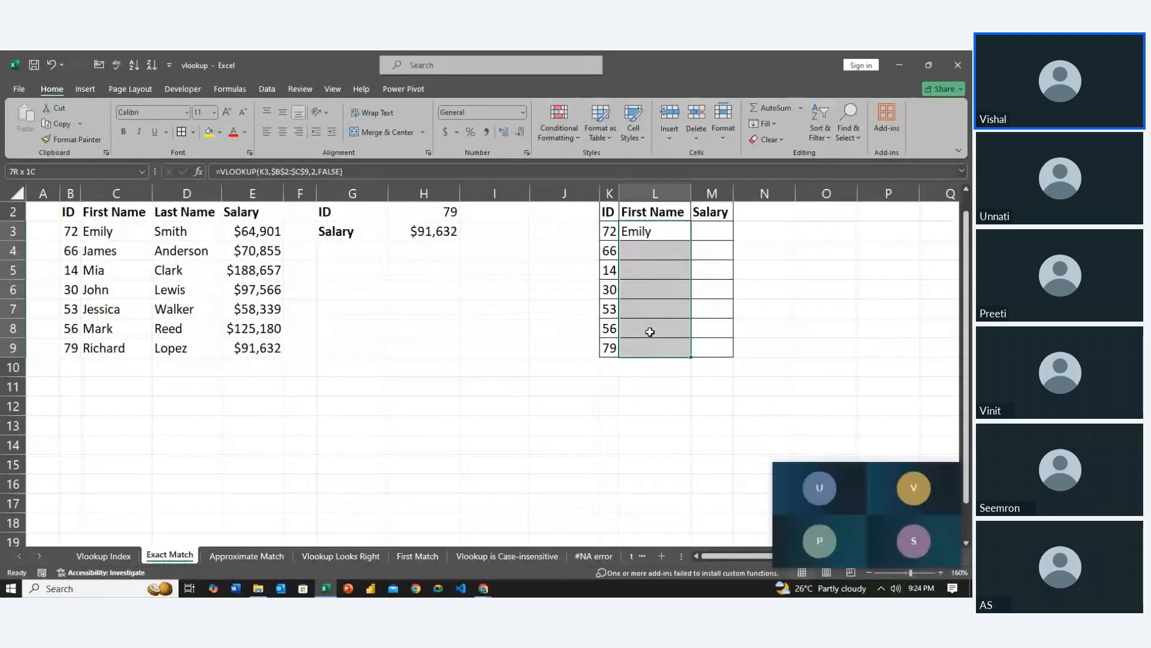
{"action": "key", "text": "ctrl+d"}
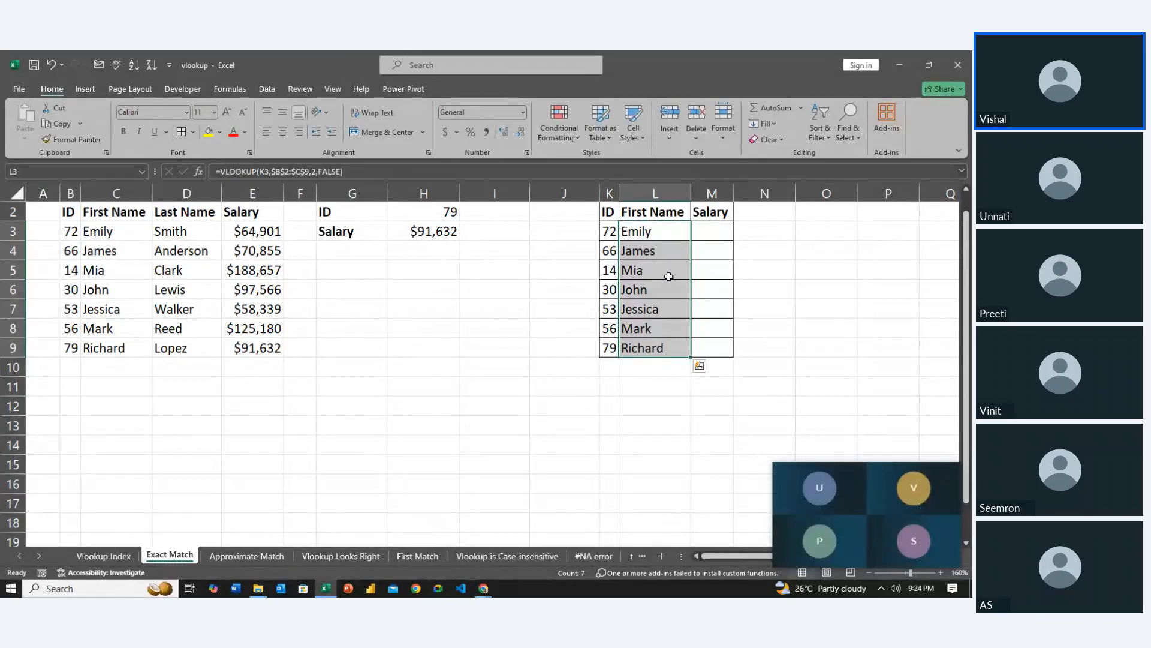
Inspect which table range the copied First Name formulas in L4, L5 and L6 refer to
{"action": "left_click", "coordinate": [663, 252]}
{"action": "key", "text": "F2"}
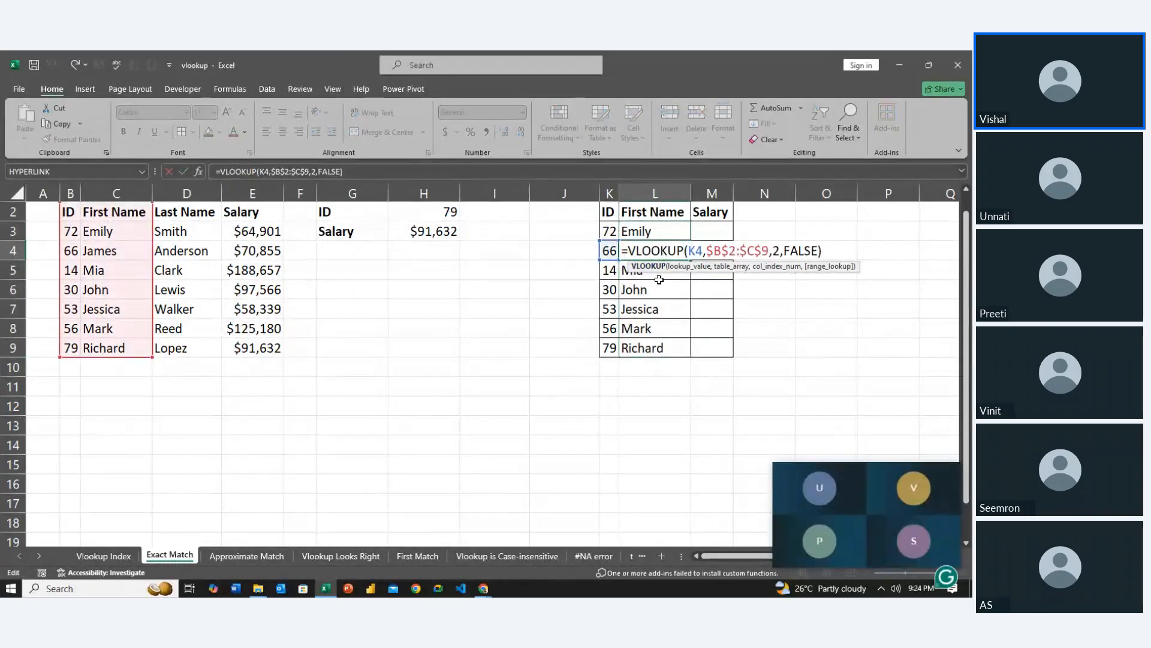
{"action": "key", "text": "Return"}
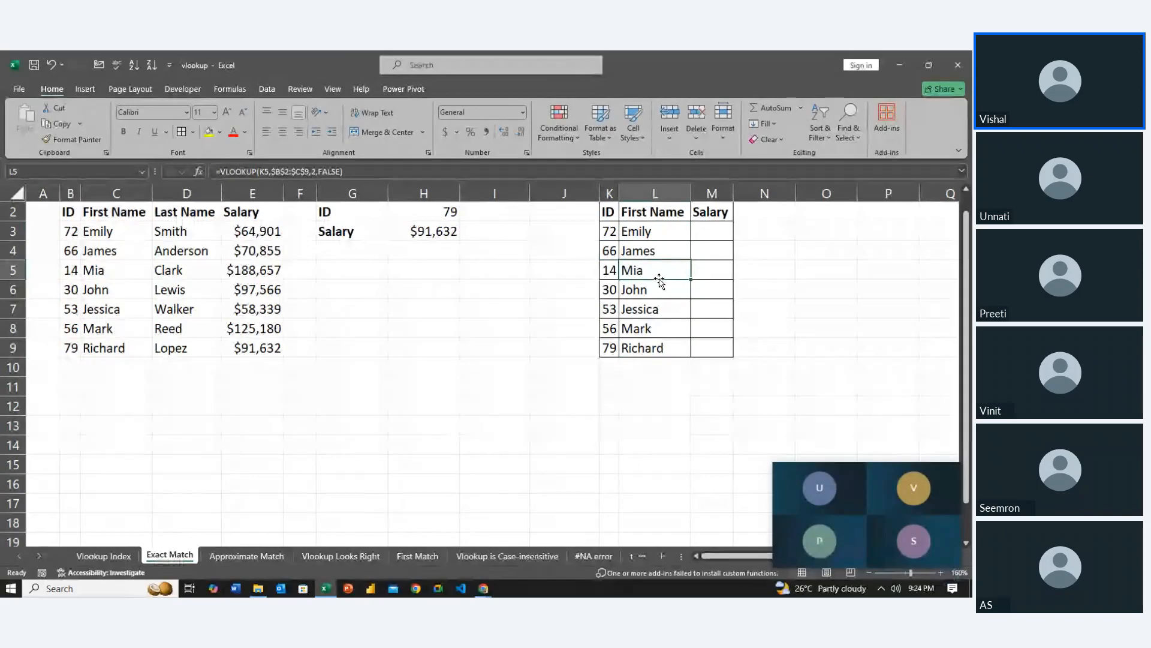
{"action": "key", "text": "F2"}
{"action": "key", "text": "Return"}
{"action": "key", "text": "Return"}
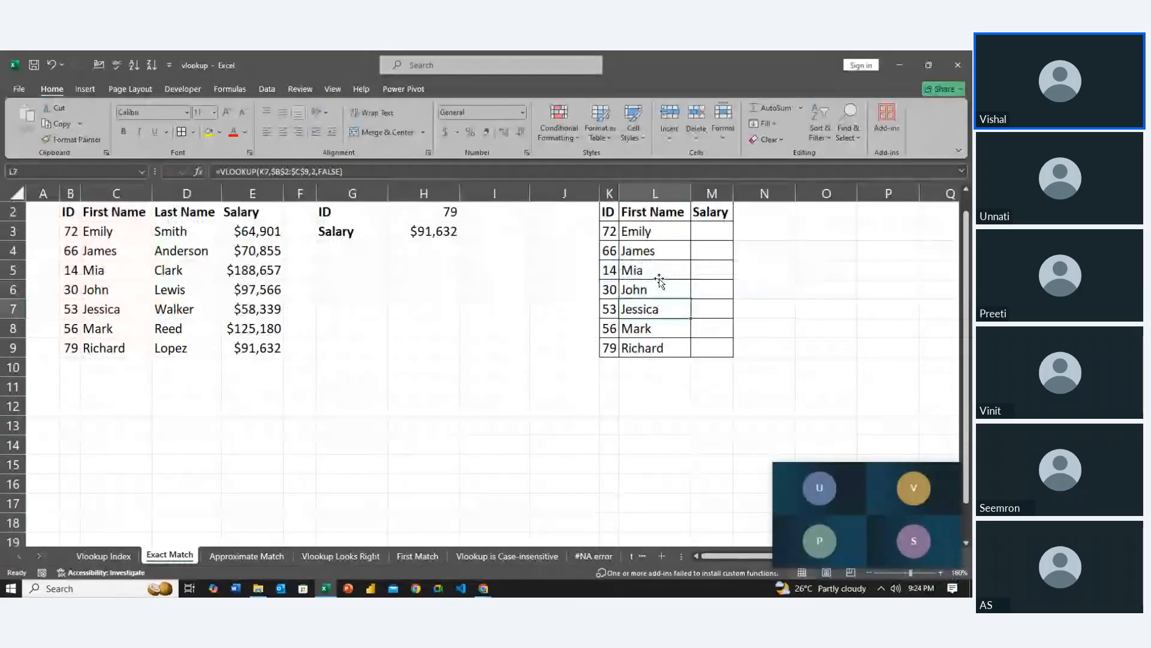
{"action": "key", "text": "Up"}
{"action": "key", "text": "F2"}
{"action": "key", "text": "Return"}
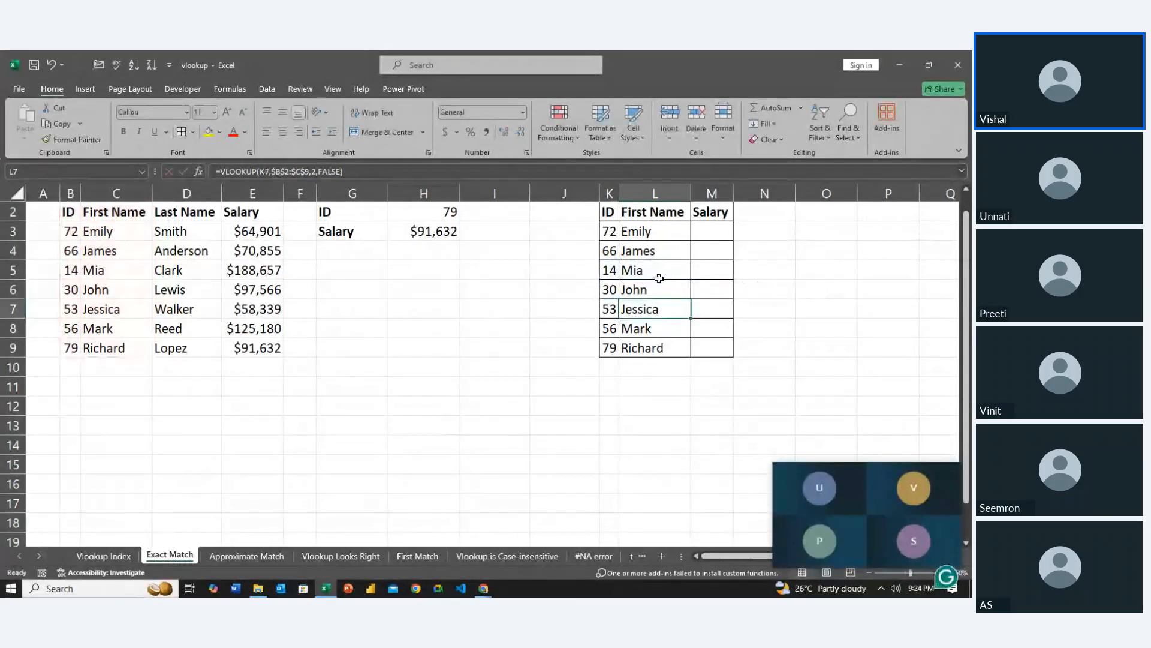
Check the lookup cell and table range in the copied First Name formulas in L8 and L9
{"action": "key", "text": "Return"}
{"action": "key", "text": "F2"}
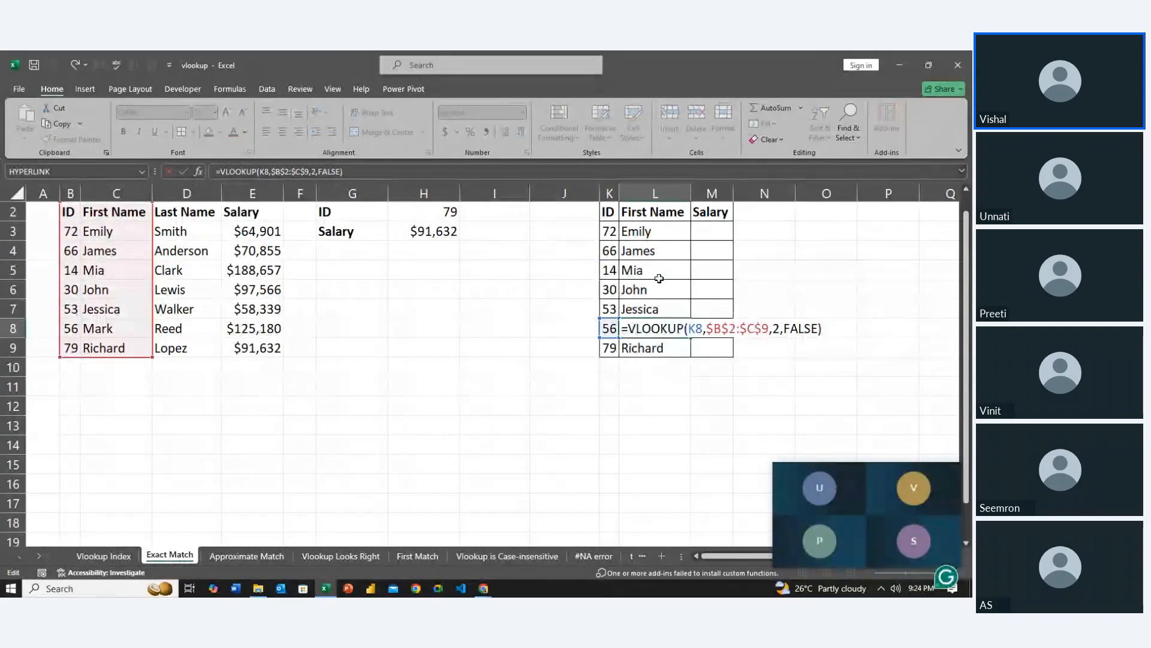
{"action": "key", "text": "Return"}
{"action": "key", "text": "Return"}
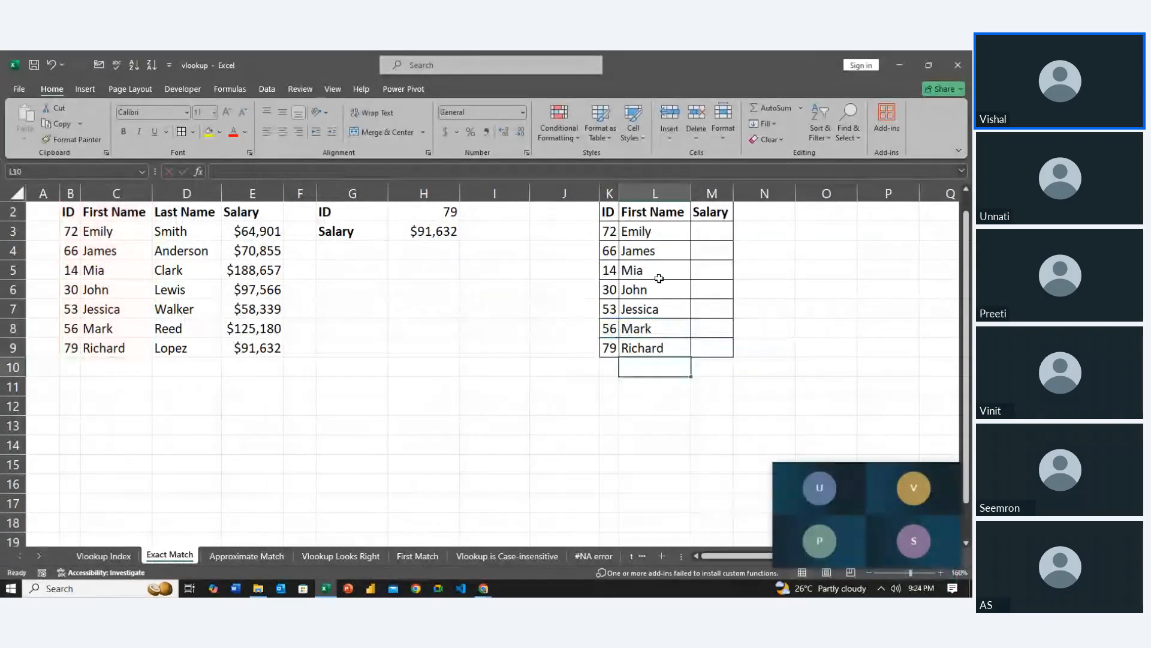
{"action": "key", "text": "Up"}
{"action": "key", "text": "F2"}
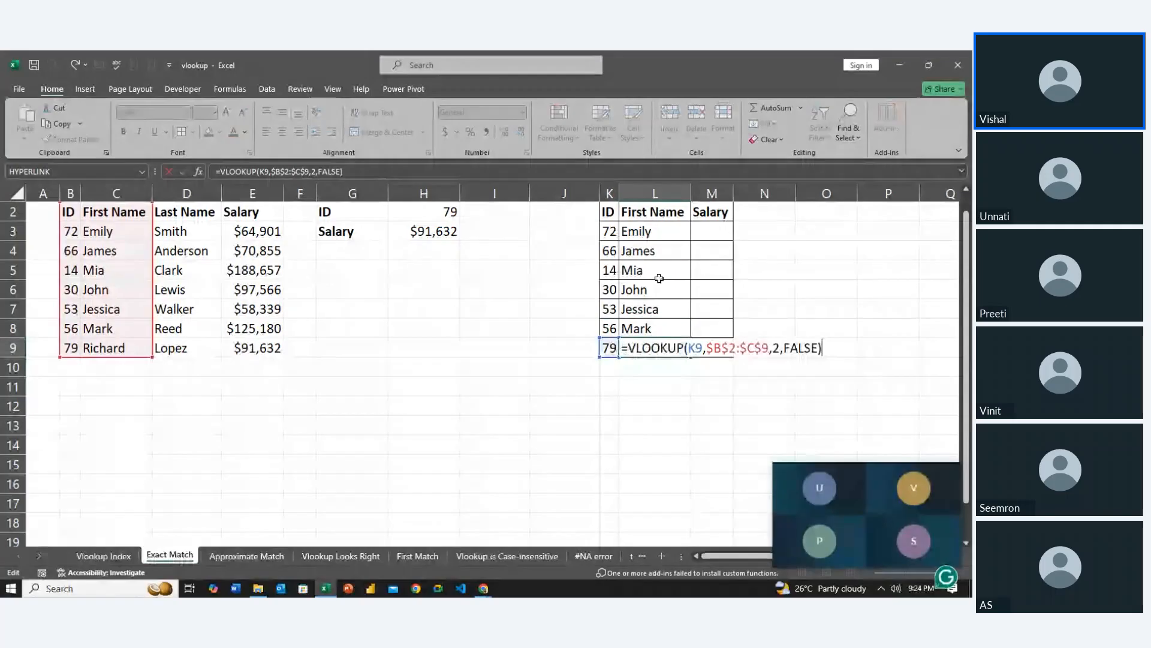
{"action": "key", "text": "Return"}
Enter the Salary formula =VLOOKUP(K3,$B$2:$E$9,4,0) in M3
{"action": "key", "text": "Up"}
{"action": "key", "text": "Up"}
{"action": "key", "text": "Up"}
{"action": "key", "text": "Up"}
{"action": "key", "text": "Up"}
{"action": "key", "text": "Up"}
{"action": "key", "text": "Up"}
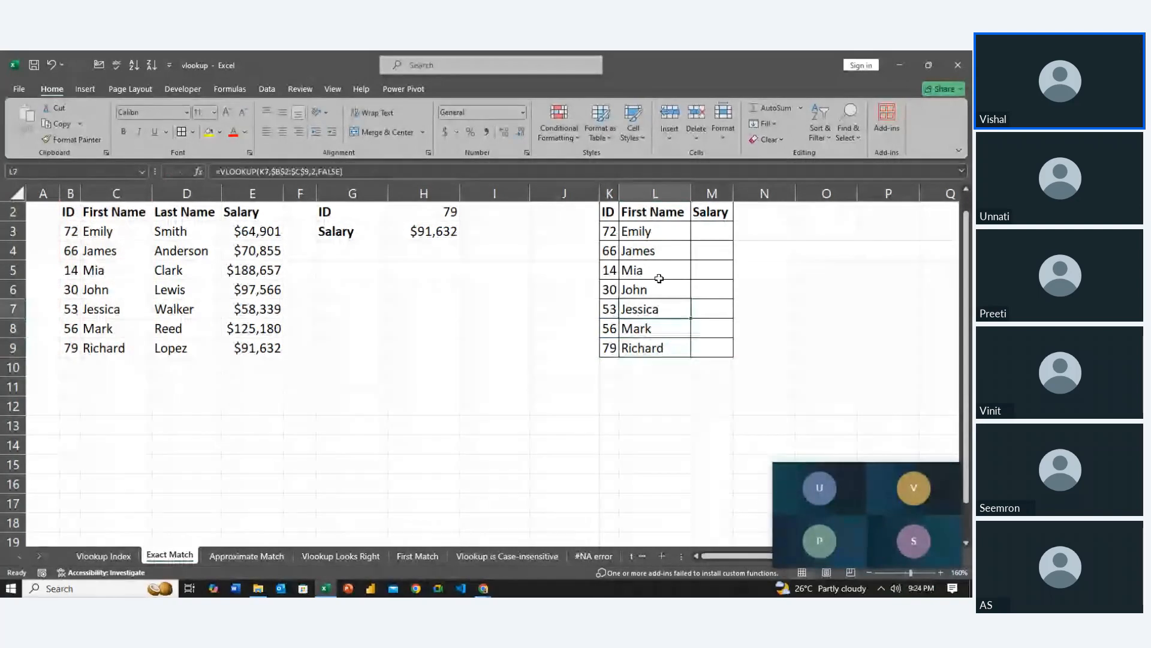
{"action": "key", "text": "Right"}
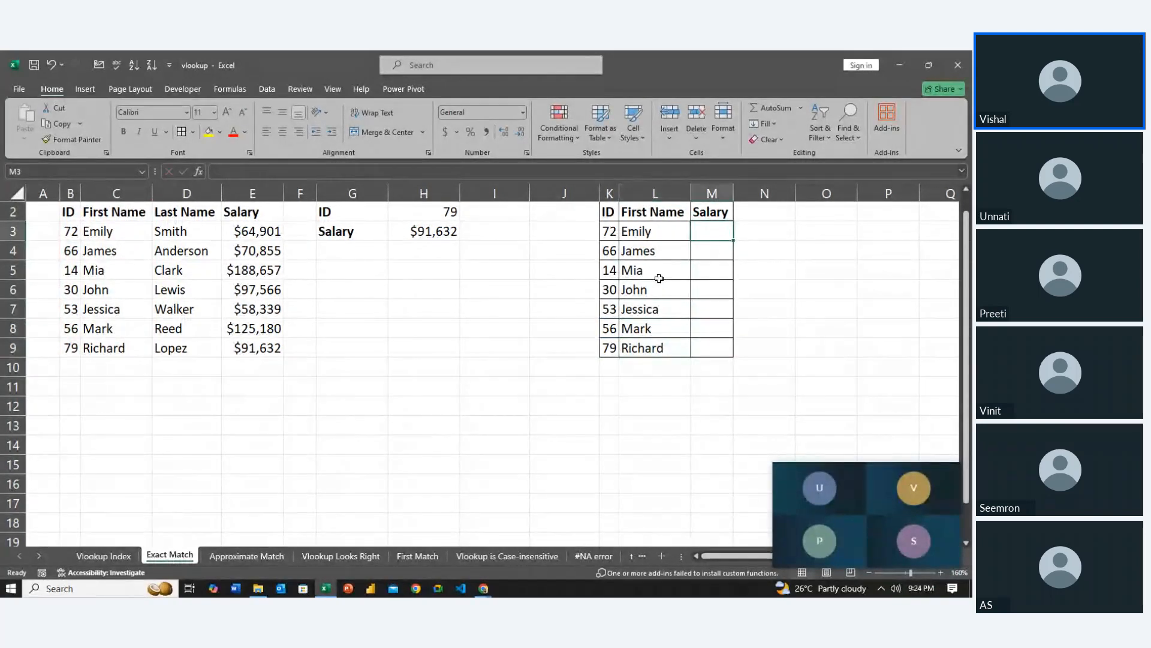
{"action": "type", "text": "=vl"}
{"action": "key", "text": "Tab"}
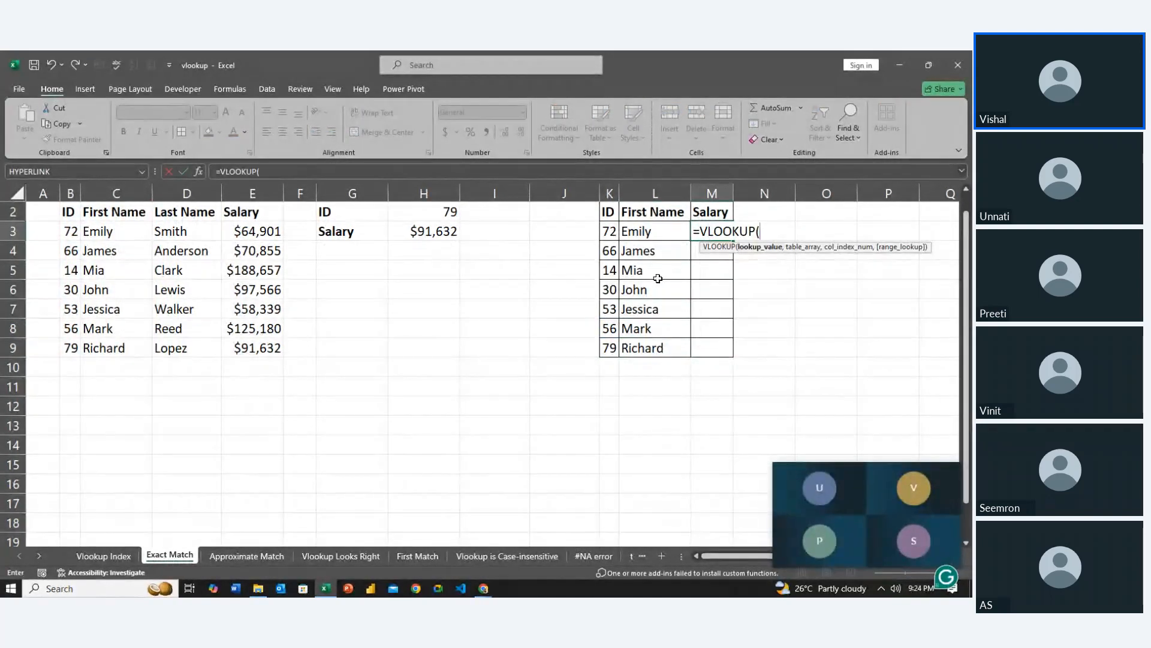
{"action": "left_click", "coordinate": [607, 231]}
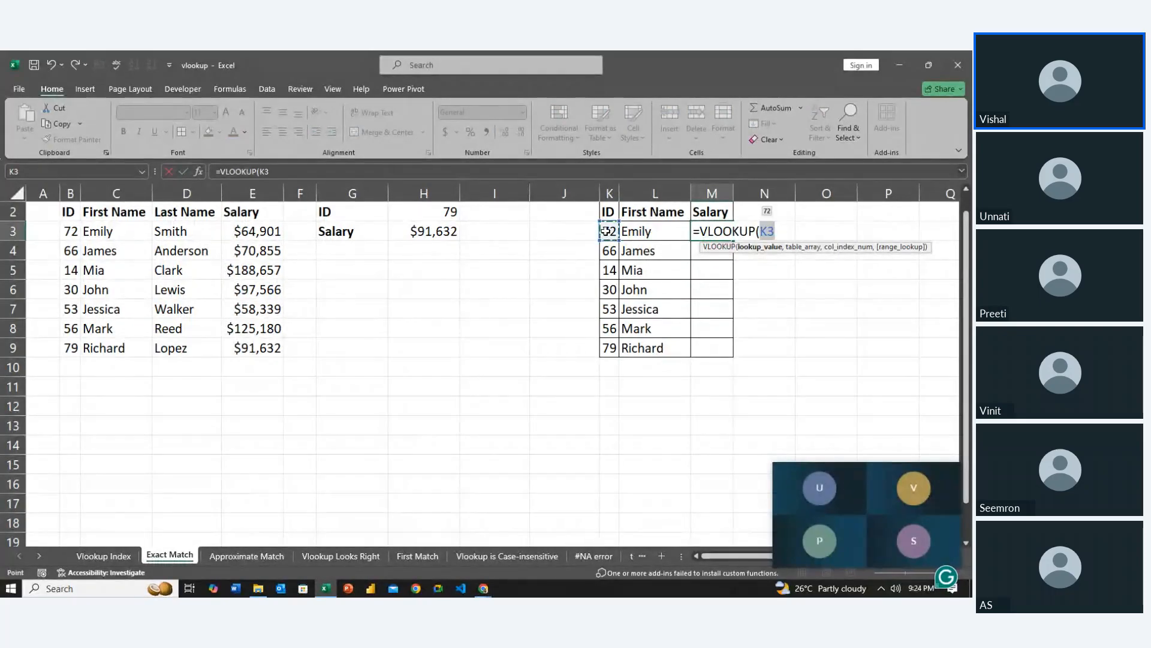
{"action": "type", "text": ","}
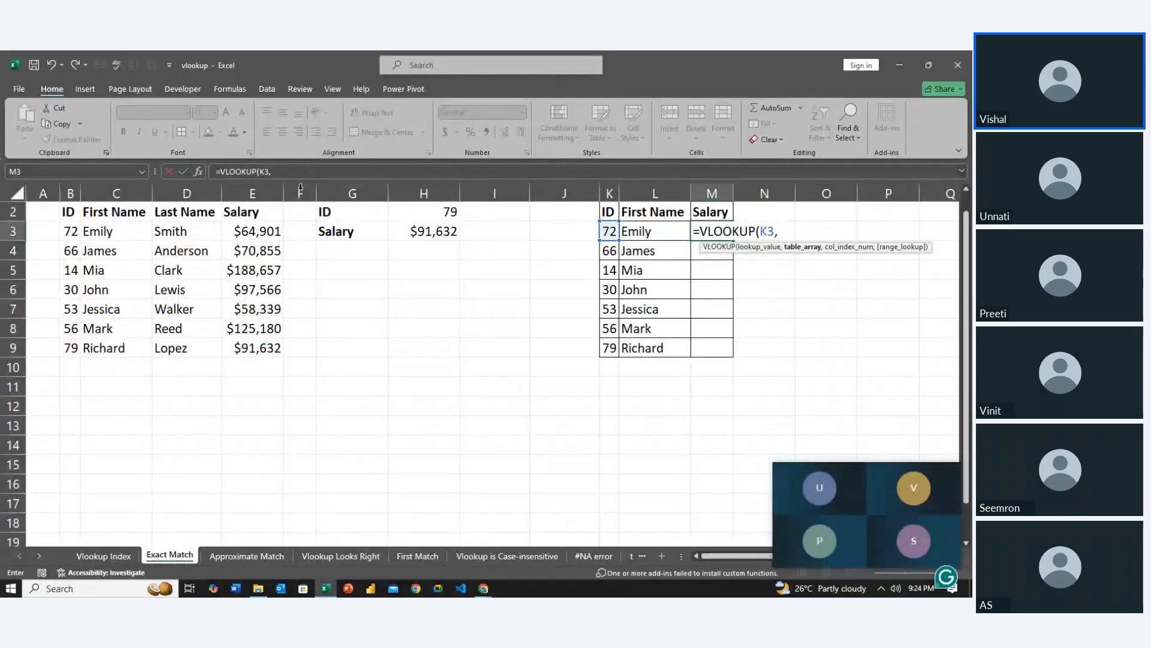
{"action": "left_click_drag", "start_coordinate": [64, 220], "coordinate": [258, 345]}
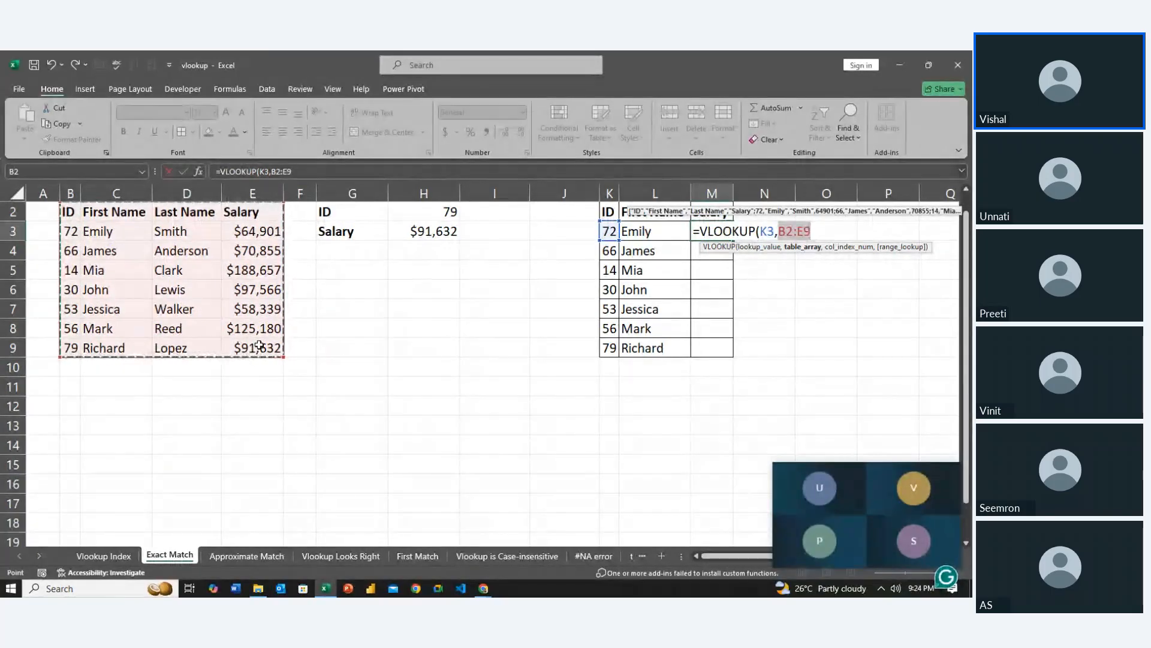
{"action": "key", "text": "F4"}
{"action": "type", "text": ",4"}
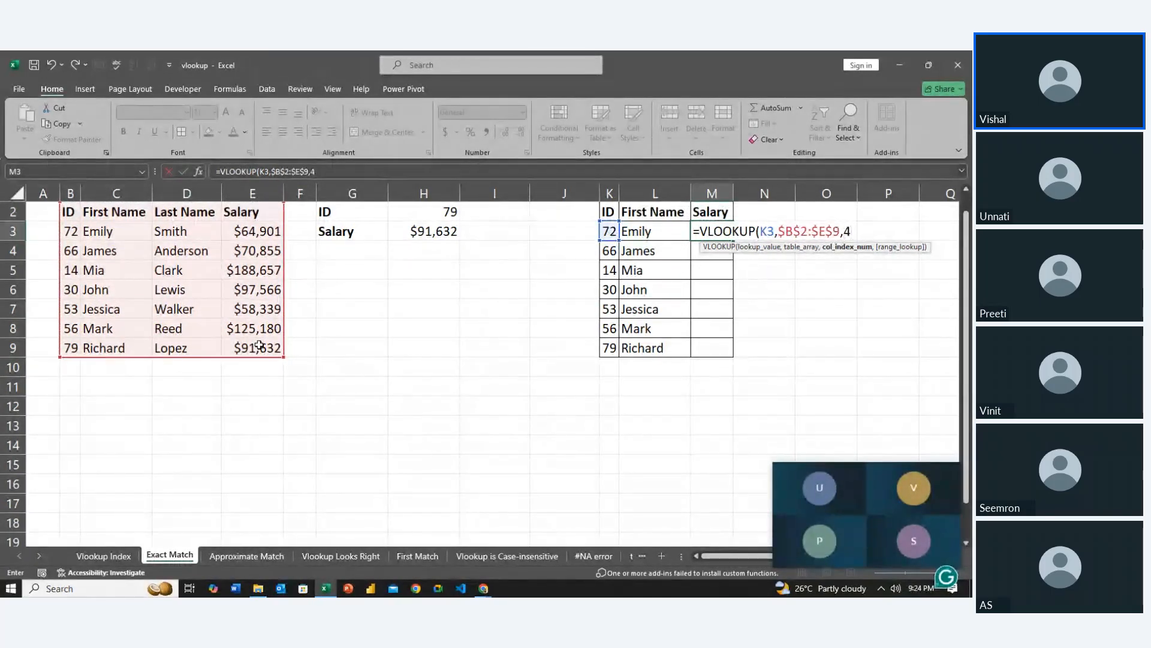
{"action": "type", "text": ",0"}
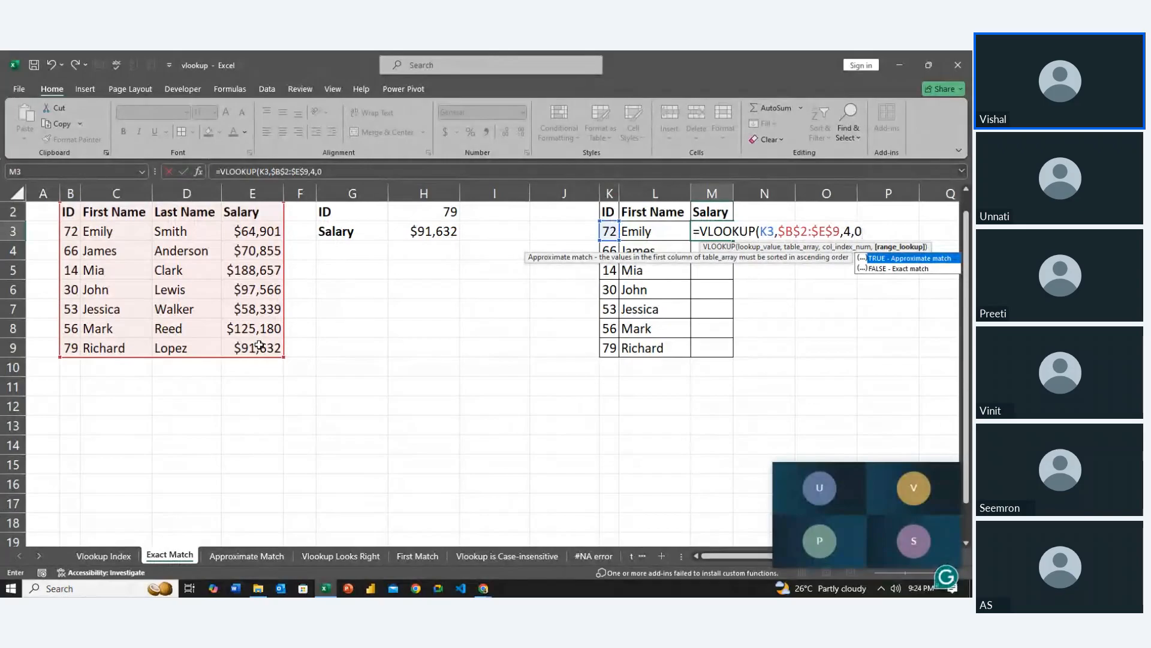
{"action": "key", "text": "ctrl+Return"}
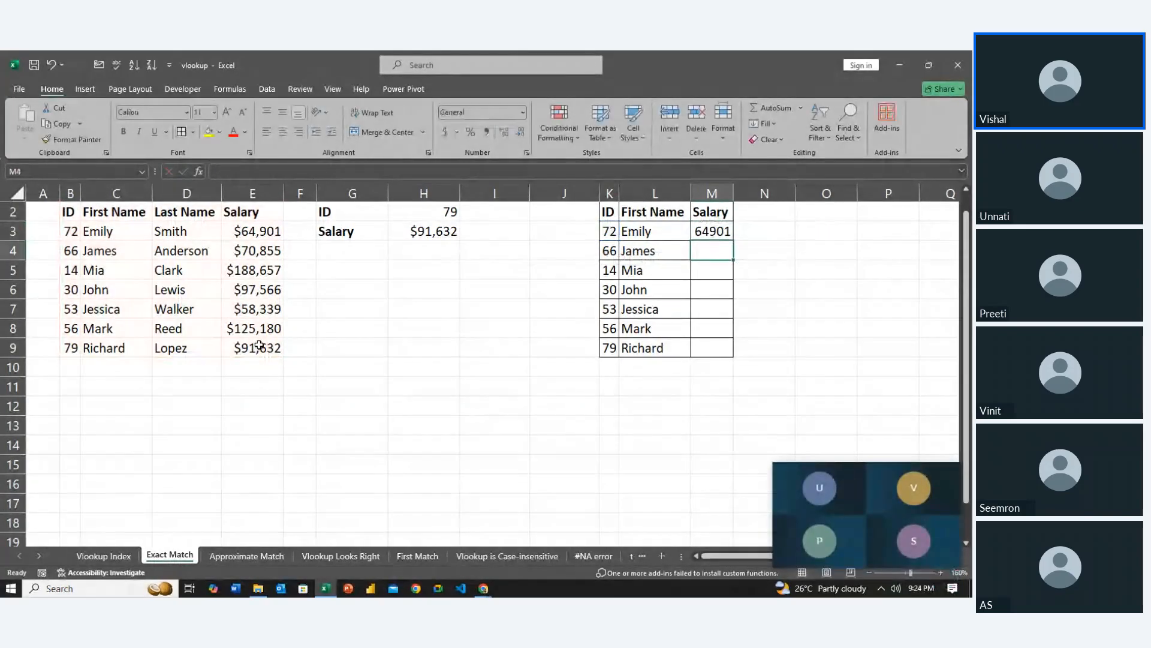
Fill the Salary formula from M3 down to M9
{"action": "key", "text": "shift+Down"}
{"action": "key", "text": "shift+Down"}
{"action": "key", "text": "shift+Down"}
{"action": "key", "text": "shift+Down"}
{"action": "key", "text": "shift+Down"}
{"action": "key", "text": "shift+Down"}
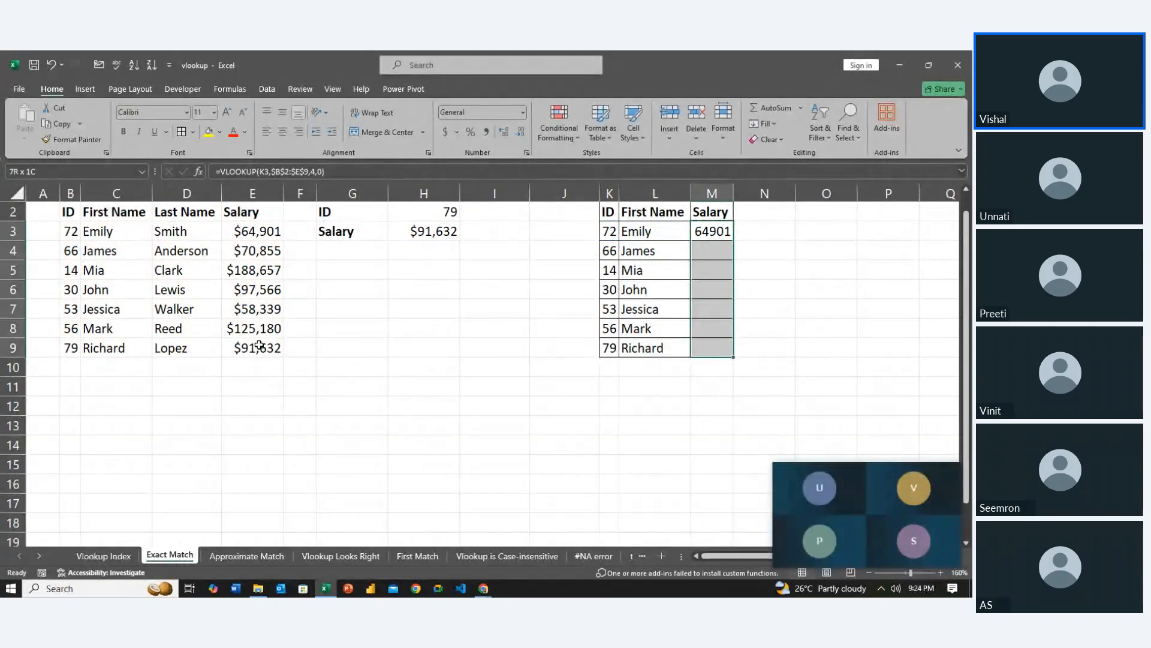
{"action": "key", "text": "ctrl+d"}
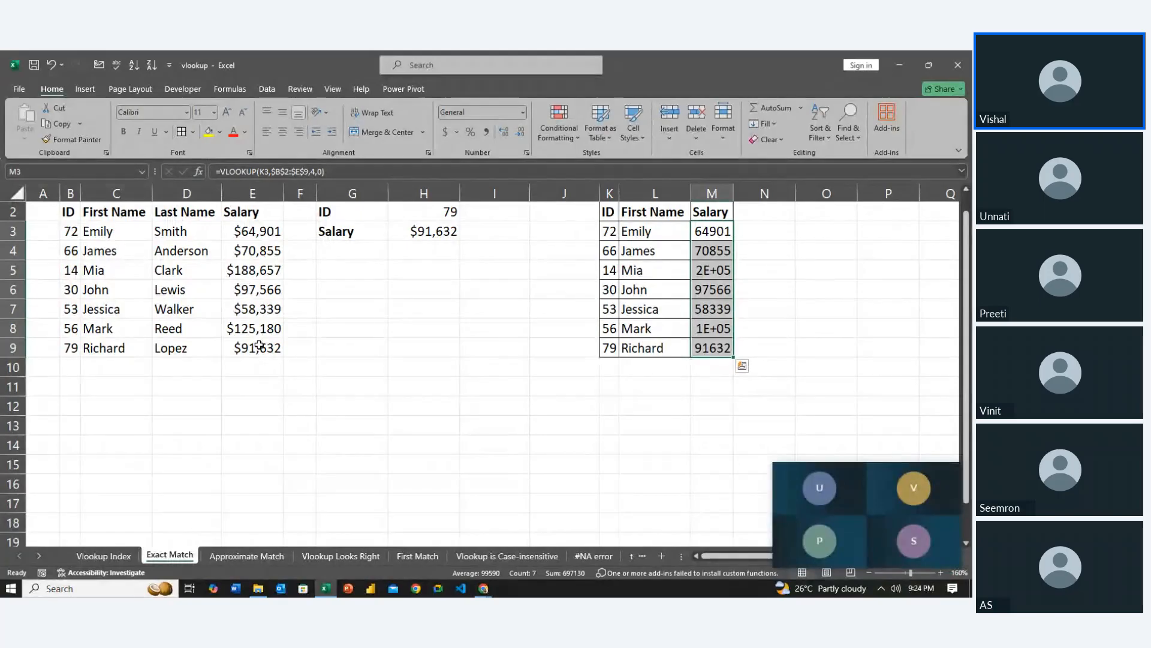
Autofit the width of column M to the Salary values
{"action": "key", "text": "alt+h"}
{"action": "key", "text": "o"}
{"action": "key", "text": "i"}
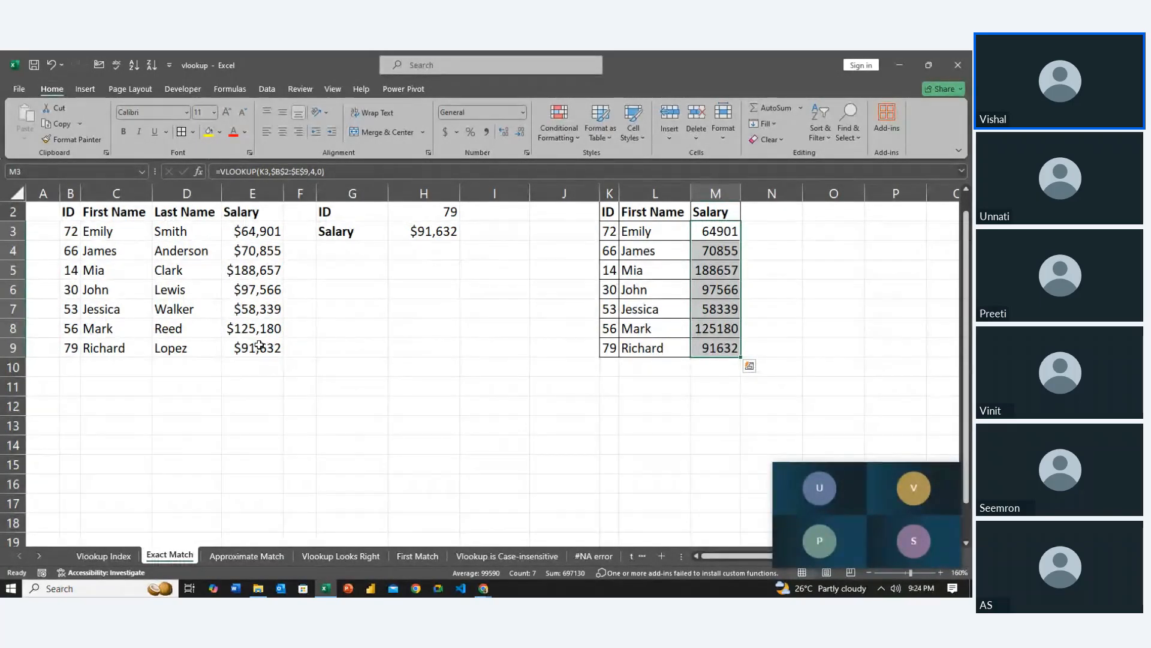
Copy the completed ID, First Name and Salary table in K2:M9, headers included
{"action": "key", "text": "Left"}
{"action": "key", "text": "Down"}
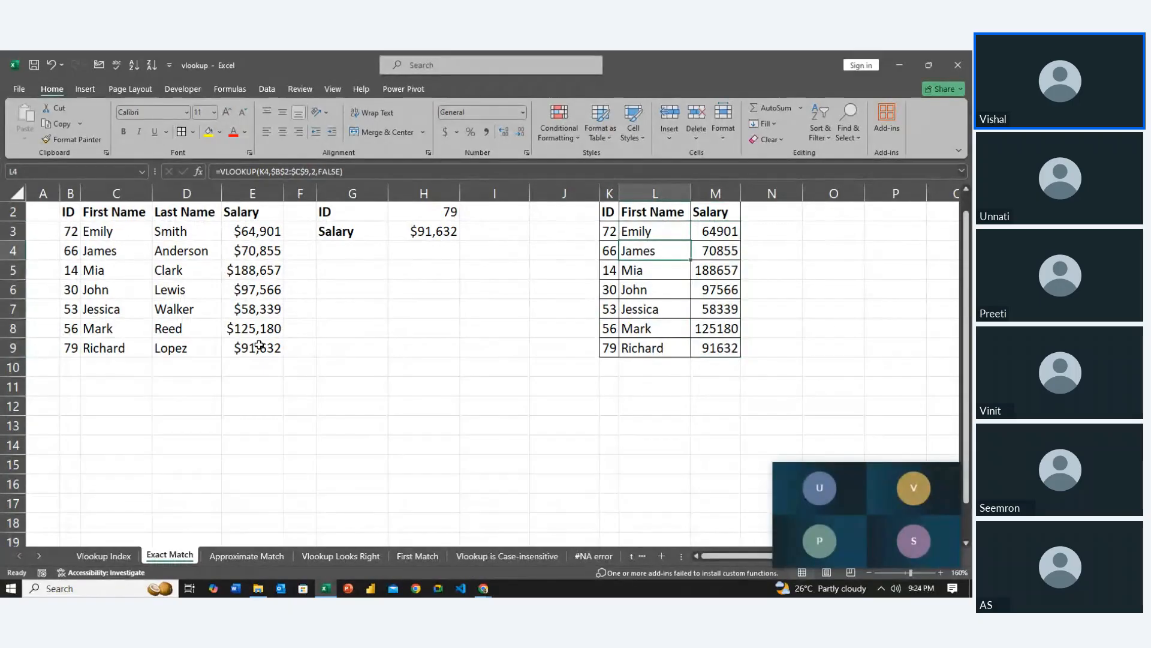
{"action": "key", "text": "Up"}
{"action": "key", "text": "Left"}
{"action": "key", "text": "Up"}
{"action": "key", "text": "shift+Down"}
{"action": "key", "text": "shift+Down"}
{"action": "key", "text": "shift+Down"}
{"action": "key", "text": "shift+Down"}
{"action": "key", "text": "shift+Down"}
{"action": "key", "text": "shift+Down"}
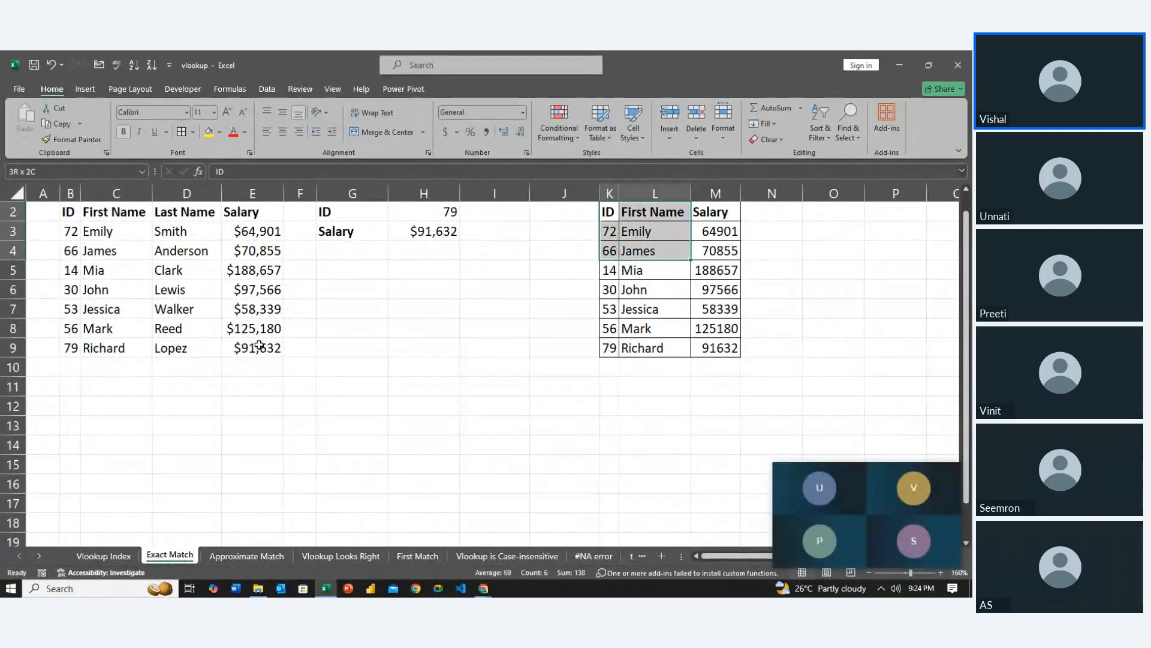
{"action": "key", "text": "shift+Down"}
{"action": "key", "text": "shift+Right"}
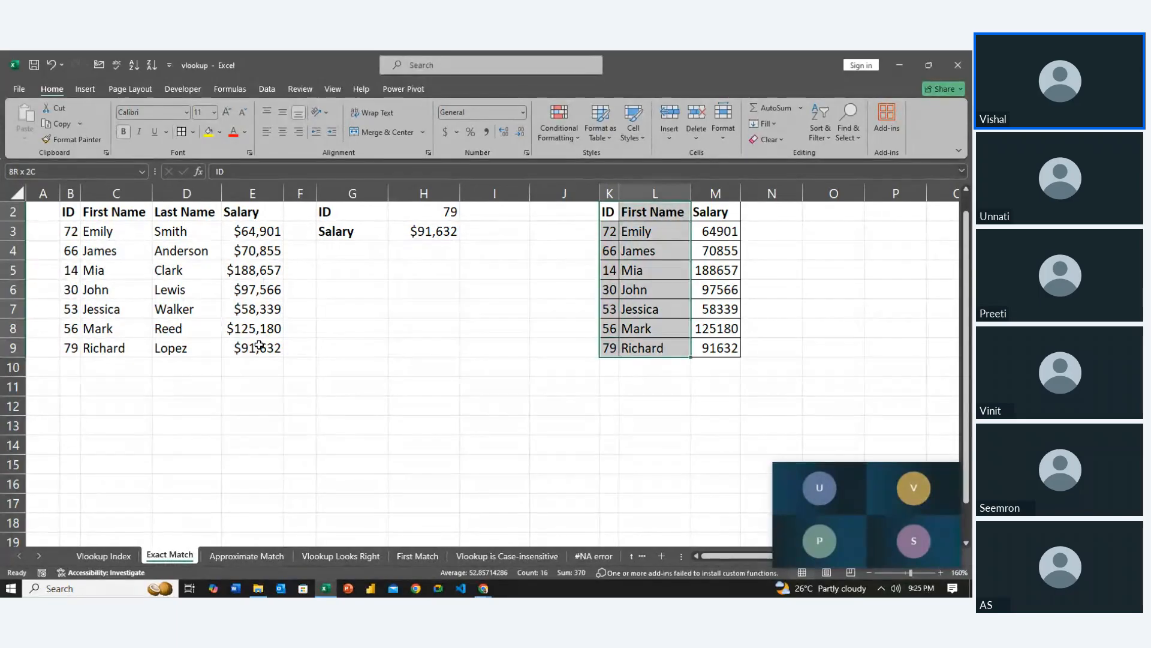
{"action": "key", "text": "shift+Right"}
{"action": "key", "text": "ctrl+c"}
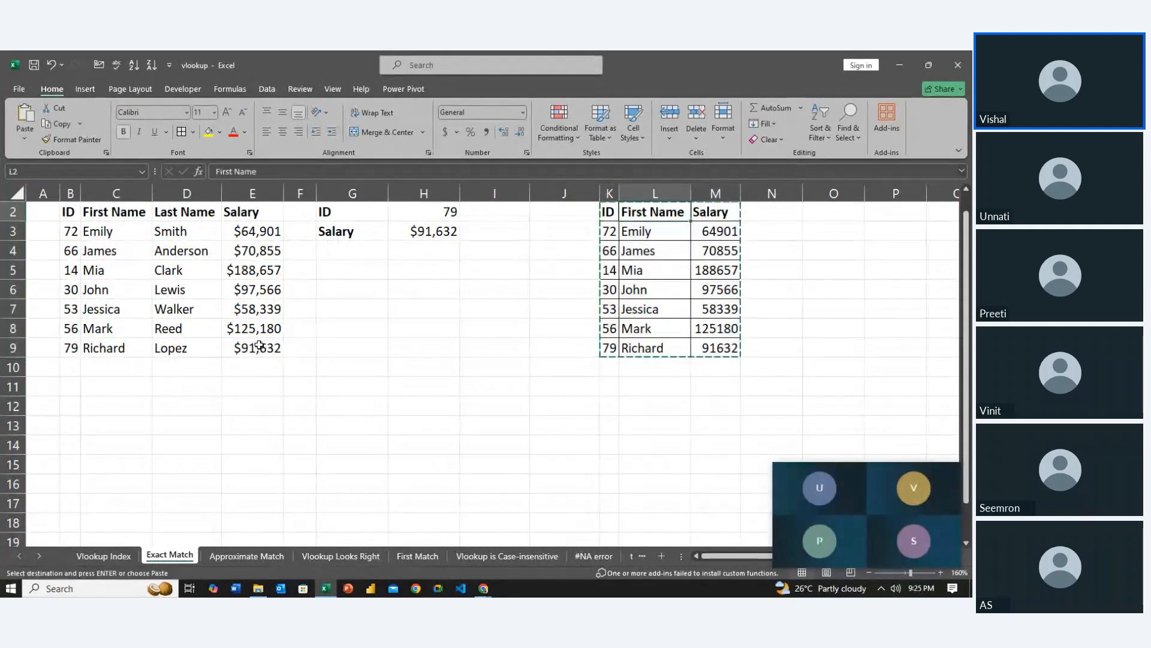
Try pasting the copied table at H7, and undo the paste
{"action": "key", "text": "Right"}
{"action": "key", "text": "Right"}
{"action": "key", "text": "Right"}
{"action": "key", "text": "Right"}
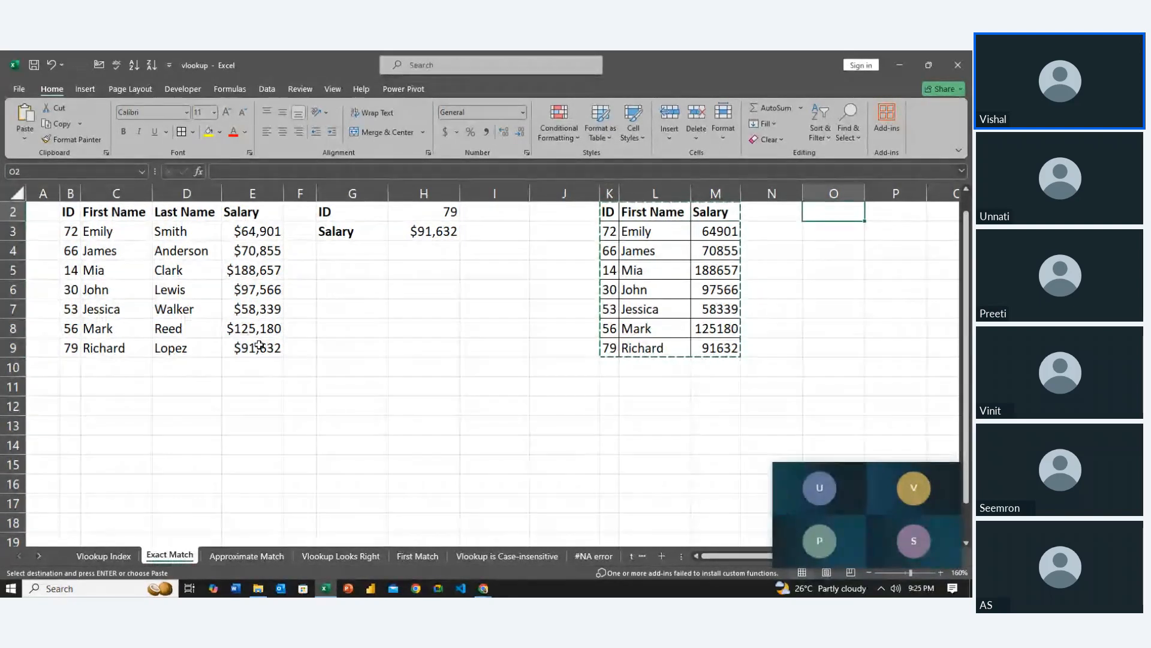
{"action": "key", "text": "Left"}
{"action": "key", "text": "Down"}
{"action": "key", "text": "Down"}
{"action": "key", "text": "Left"}
{"action": "key", "text": "Left"}
{"action": "key", "text": "Left"}
{"action": "key", "text": "Left"}
{"action": "key", "text": "Left"}
{"action": "key", "text": "Down"}
{"action": "key", "text": "Left"}
{"action": "key", "text": "Down"}
{"action": "key", "text": "Down"}
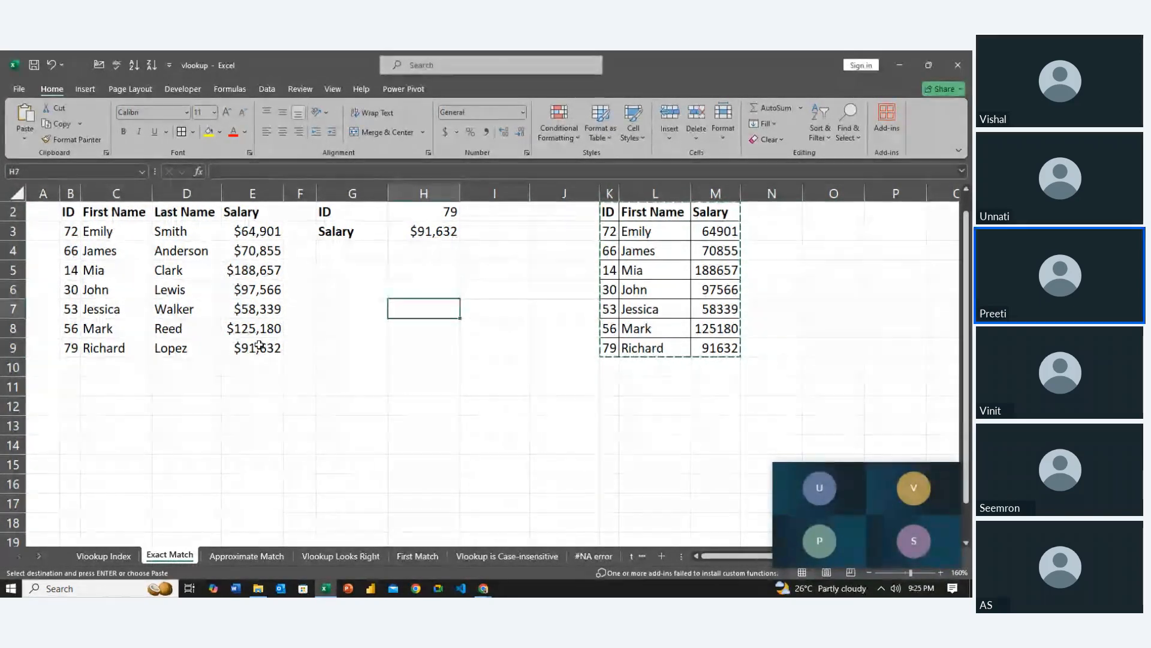
{"action": "key", "text": "ctrl+v"}
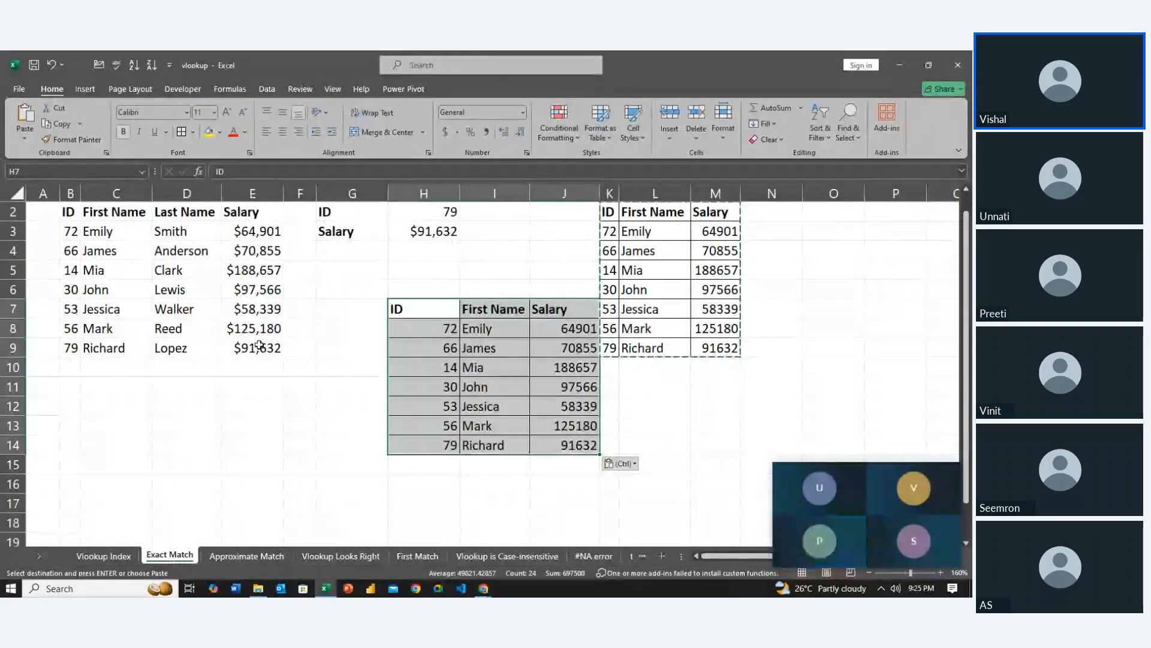
{"action": "key", "text": "ctrl+z"}
Paste the copied table below the original, starting at K11
{"action": "key", "text": "Left"}
{"action": "key", "text": "Down"}
{"action": "key", "text": "Down"}
{"action": "key", "text": "Down"}
{"action": "key", "text": "Down"}
{"action": "key", "text": "Right"}
{"action": "key", "text": "Right"}
{"action": "key", "text": "Down"}
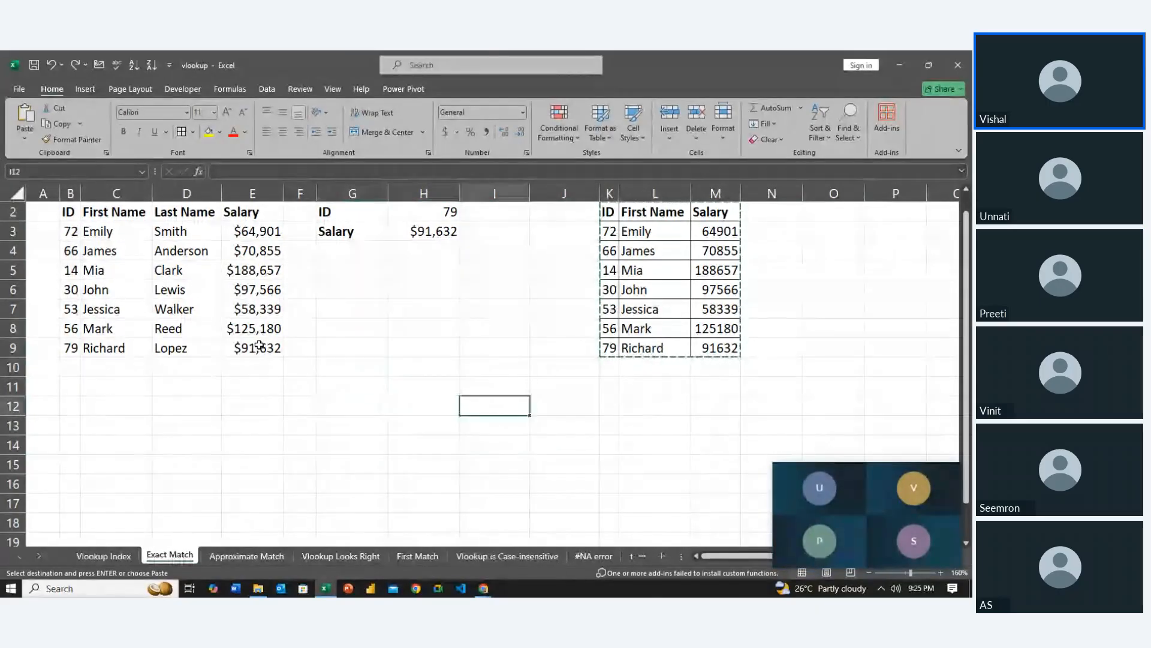
{"action": "key", "text": "Right"}
Clear the First Name and Salary formulas in L12:M18 of the pasted table, keeping the IDs and headers
{"action": "key", "text": "Right"}
{"action": "key", "text": "Up"}
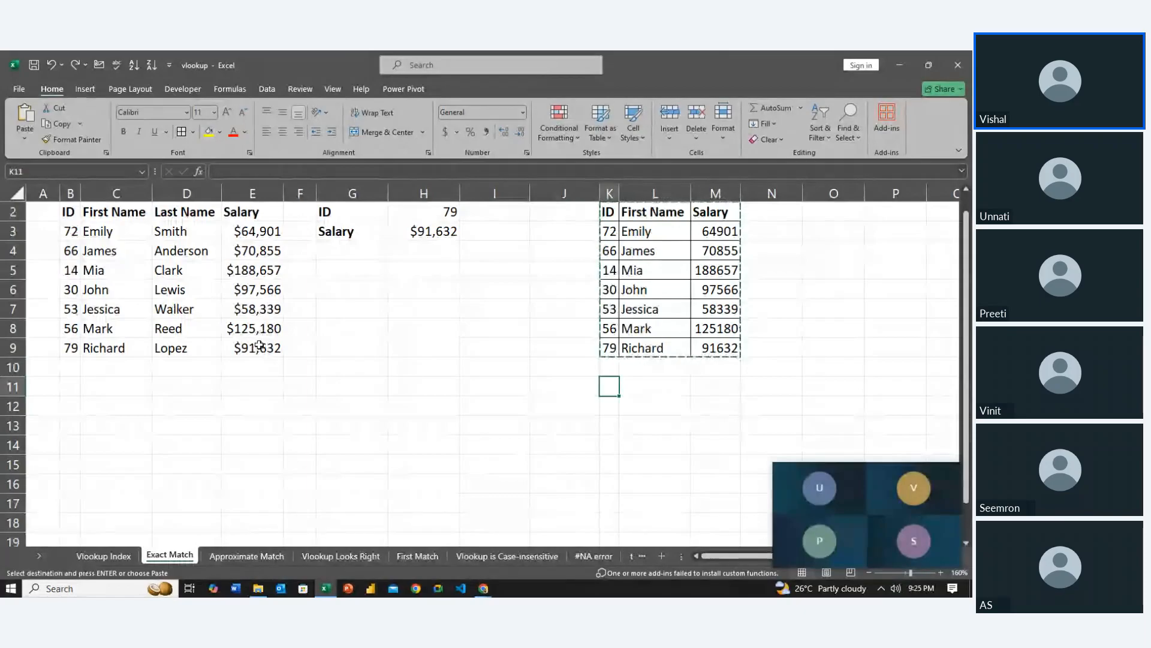
{"action": "key", "text": "ctrl+v"}
{"action": "key", "text": "Left"}
{"action": "key", "text": "Right"}
{"action": "key", "text": "Down"}
{"action": "key", "text": "Right"}
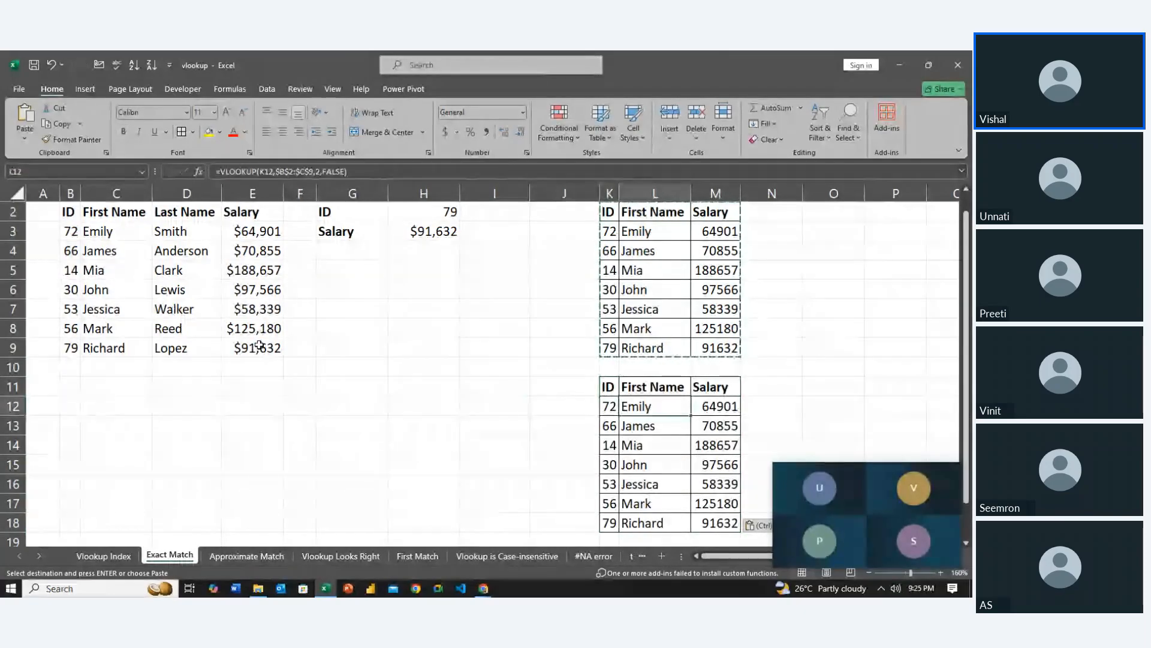
{"action": "key", "text": "shift+Down"}
{"action": "key", "text": "shift+Right"}
{"action": "key", "text": "shift+Down"}
{"action": "key", "text": "shift+Down"}
{"action": "key", "text": "shift+Down"}
{"action": "key", "text": "shift+Down"}
{"action": "key", "text": "shift+Down"}
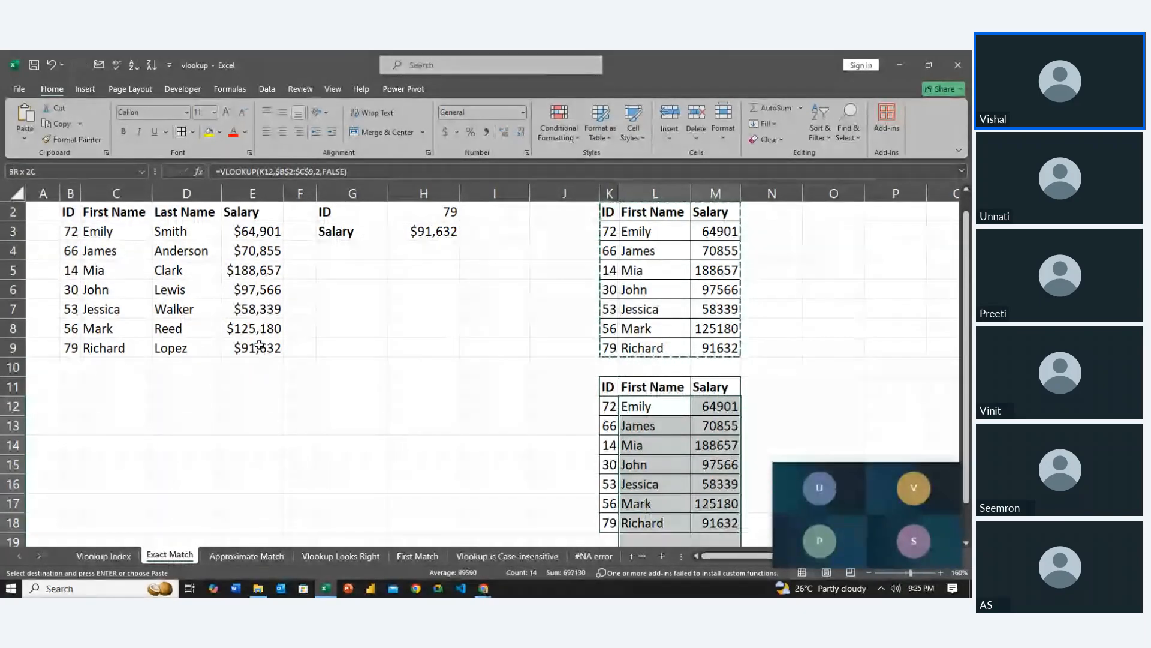
{"action": "key", "text": "Delete"}
Start a VLOOKUP across L12:M12 with K12 as the lookup value and the table array locked as $B$2:$E$9
{"action": "key", "text": "Left"}
{"action": "key", "text": "Right"}
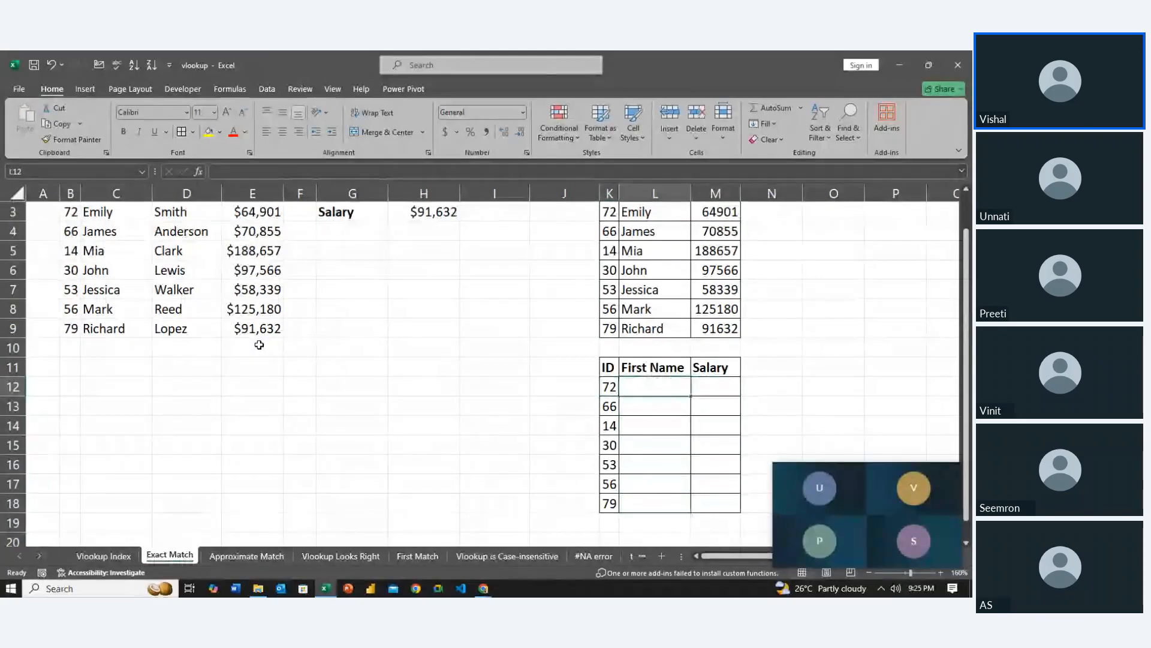
{"action": "key", "text": "shift+Right"}
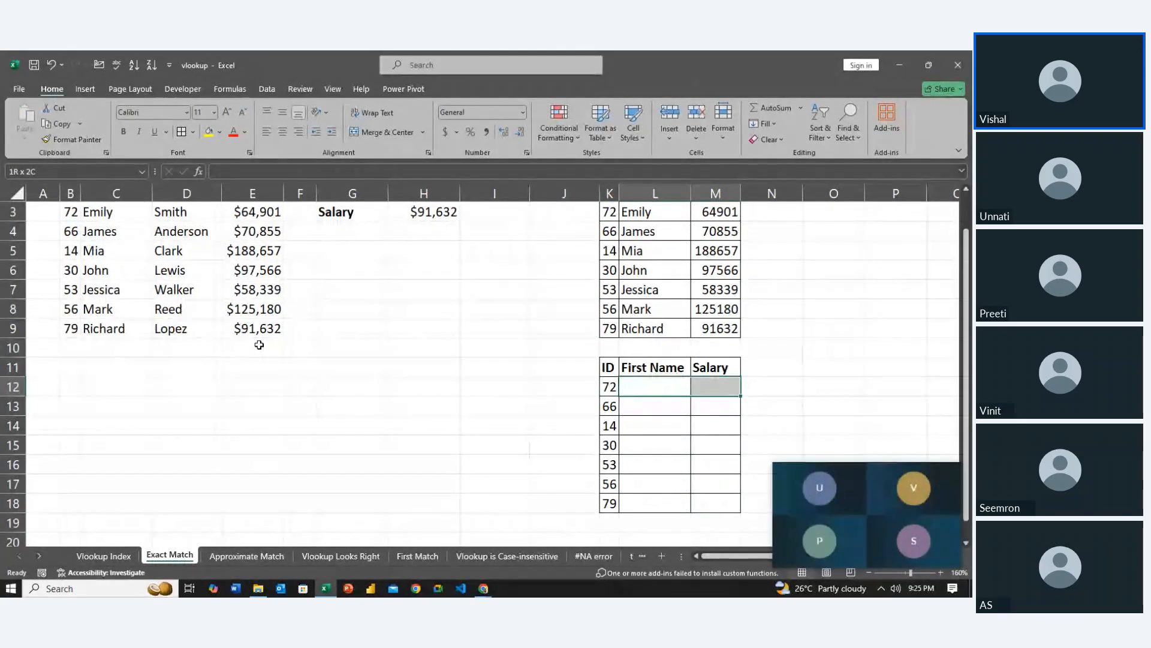
{"action": "type", "text": "=vl"}
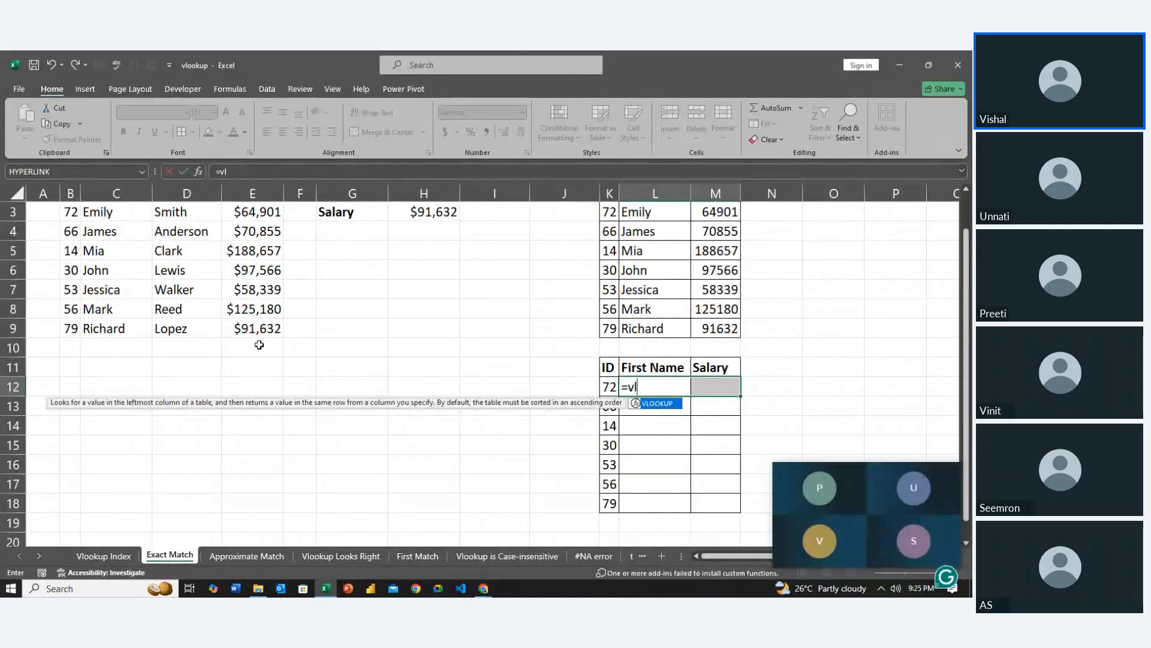
{"action": "key", "text": "Tab"}
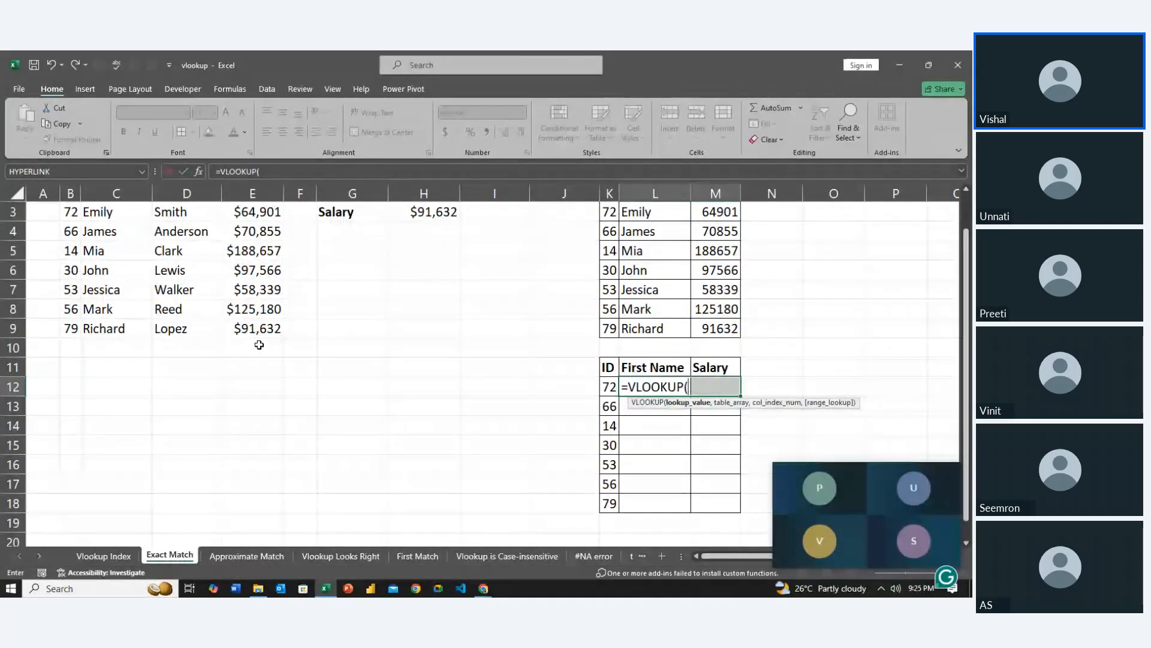
{"action": "scroll", "coordinate": [358, 385], "scroll_direction": "up", "scroll_amount": 1}
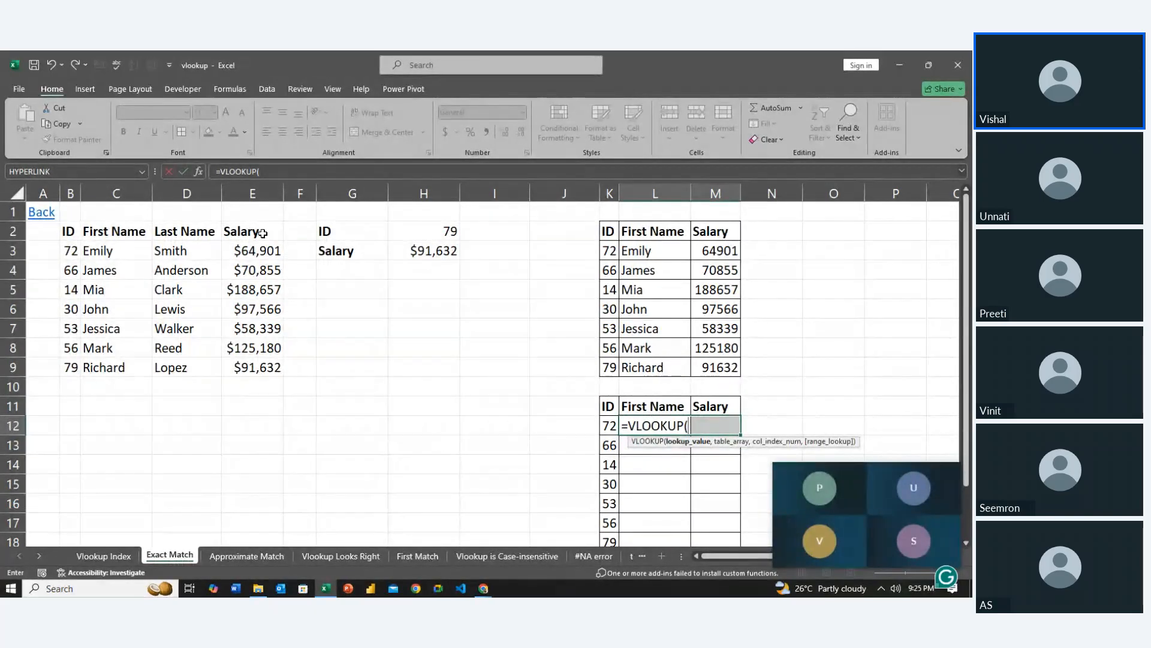
{"action": "left_click", "coordinate": [610, 426]}
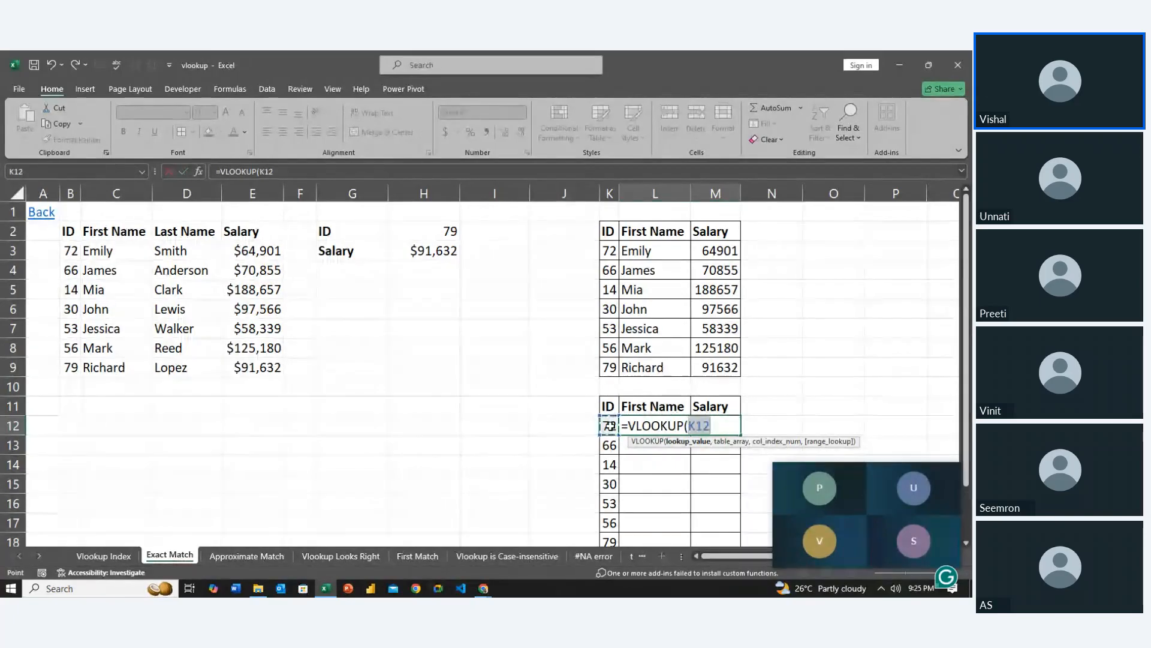
{"action": "type", "text": ","}
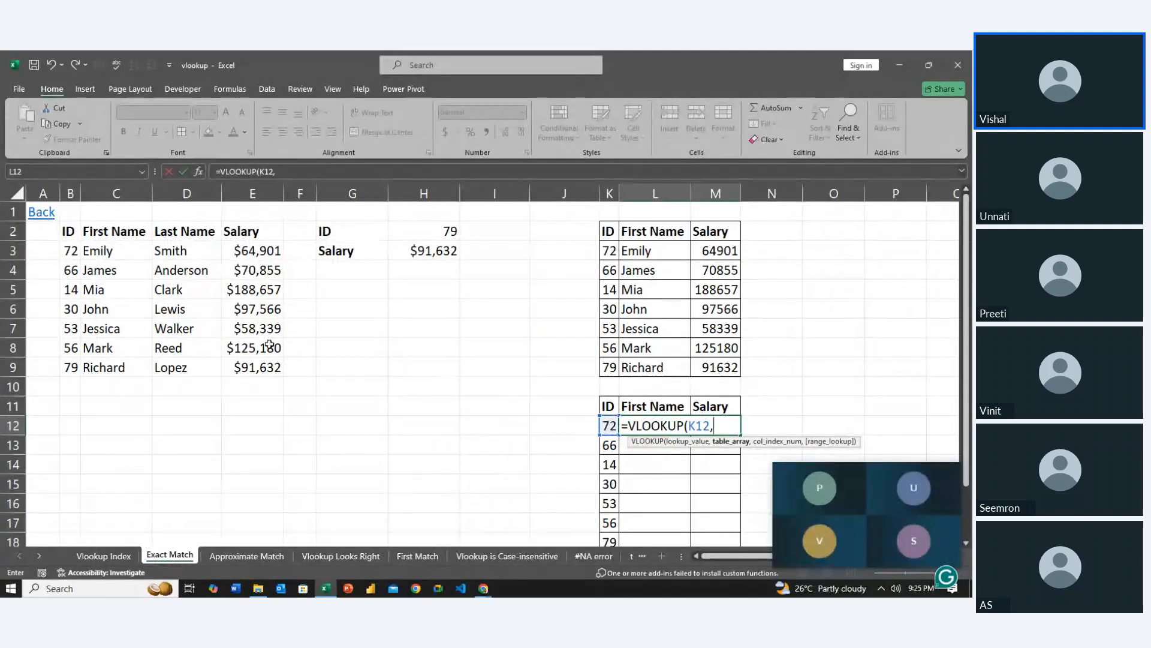
{"action": "left_click_drag", "start_coordinate": [70, 231], "coordinate": [267, 367]}
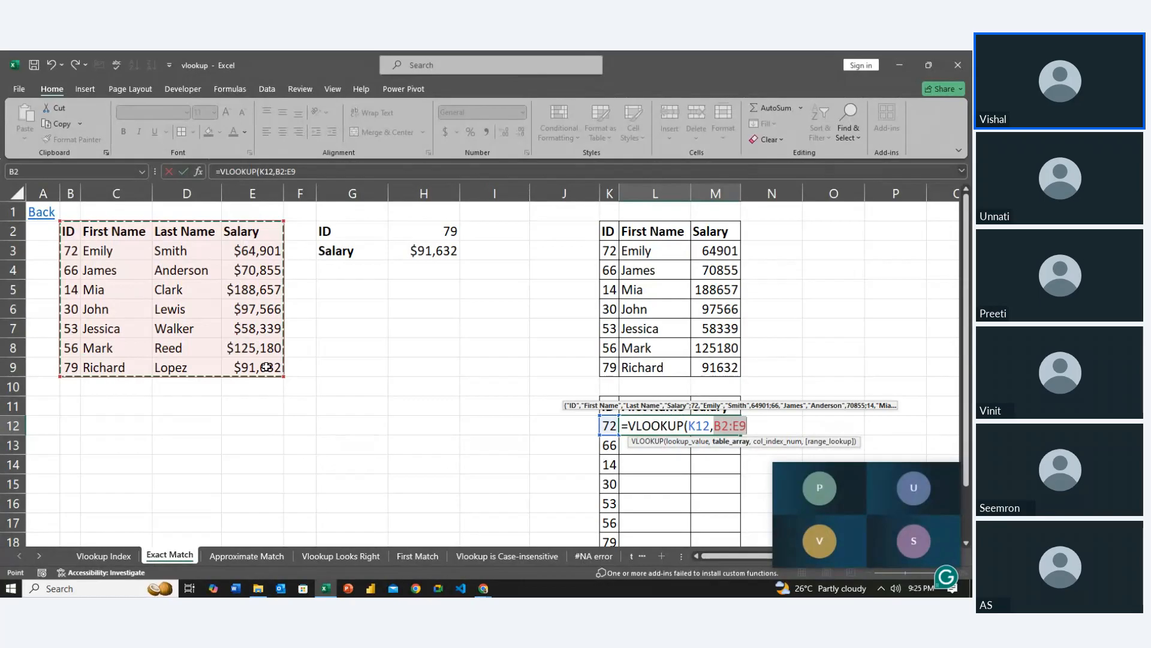
{"action": "key", "text": "F4"}
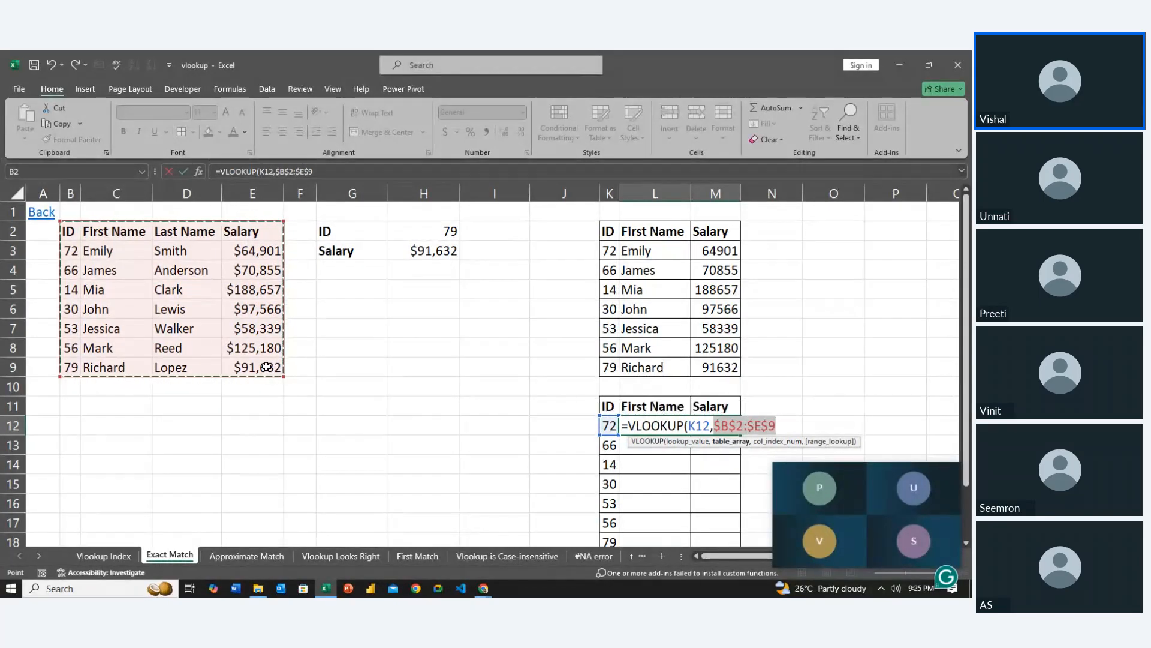
{"action": "type", "text": ","}
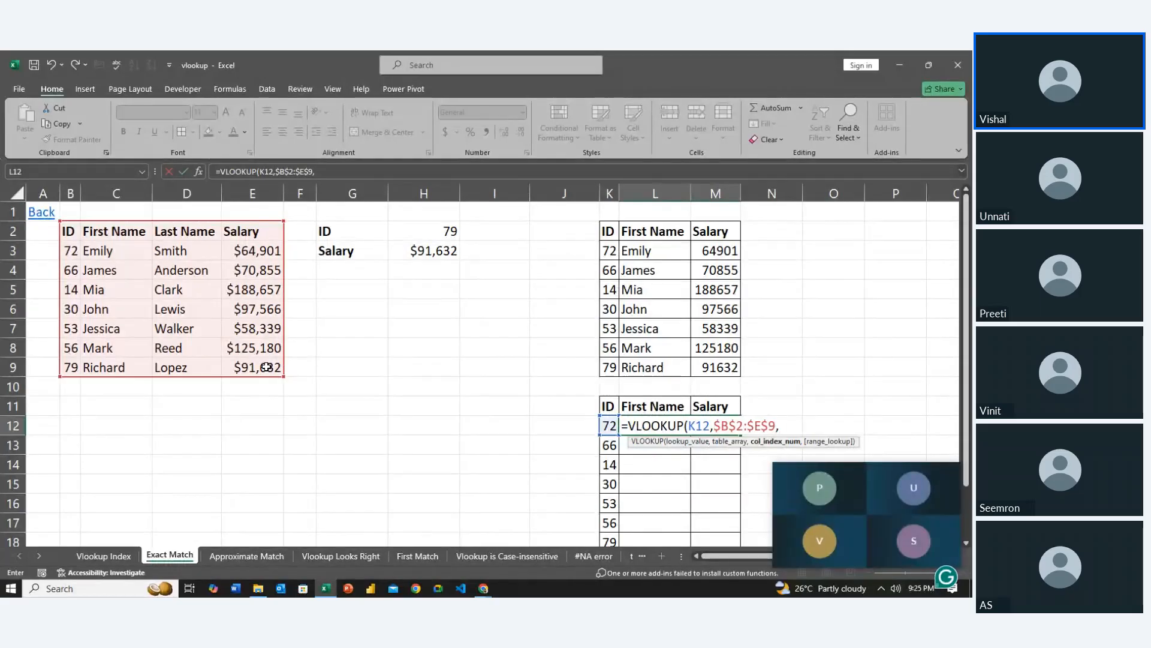
{"action": "type", "text": "{"}
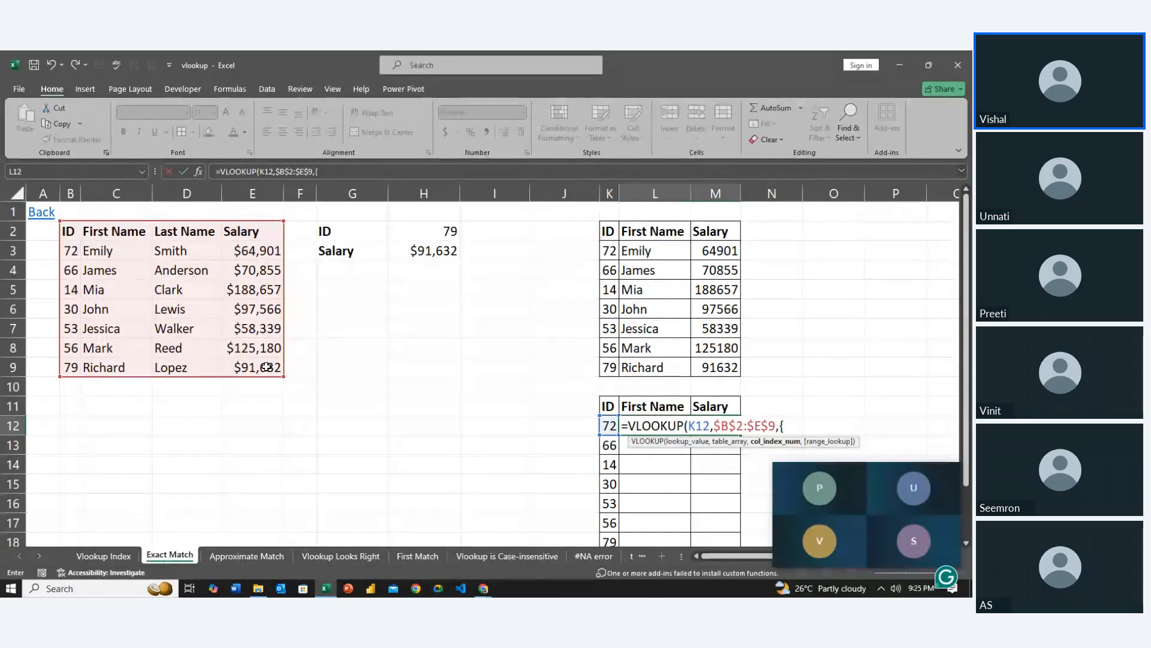
{"action": "type", "text": "2"}
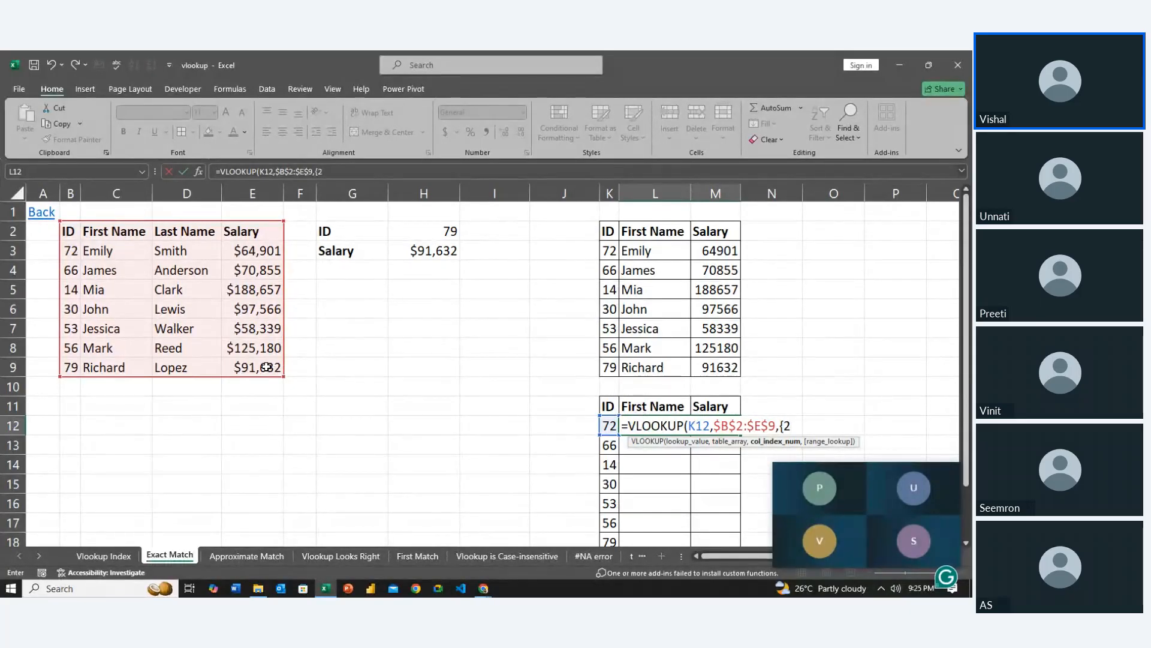
{"action": "type", "text": ",4},0"}
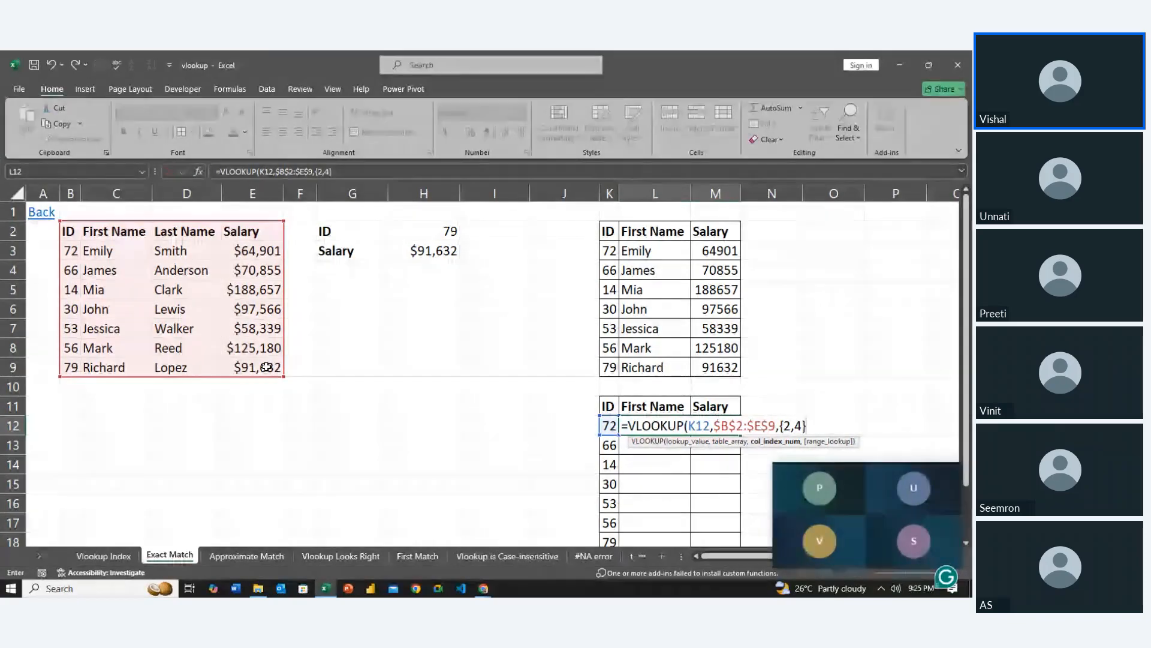
Complete the VLOOKUP with the column array {2,4} and match type 0 to return First Name and Salary together in L12:M12
{"action": "key", "text": "ctrl+Return"}
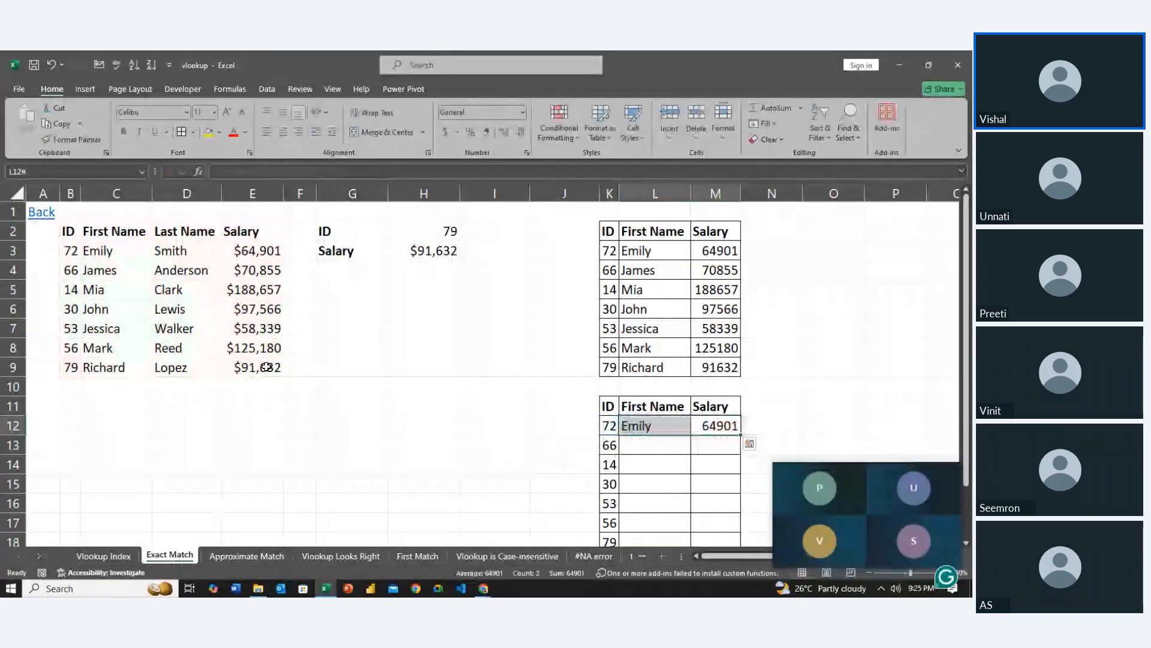
Fill the two-column VLOOKUP down through row 18 of the second table
{"action": "key", "text": "shift+Down"}
{"action": "key", "text": "shift+Down"}
{"action": "key", "text": "shift+Down"}
{"action": "key", "text": "shift+Down"}
{"action": "key", "text": "shift+Down"}
{"action": "key", "text": "shift+Down"}
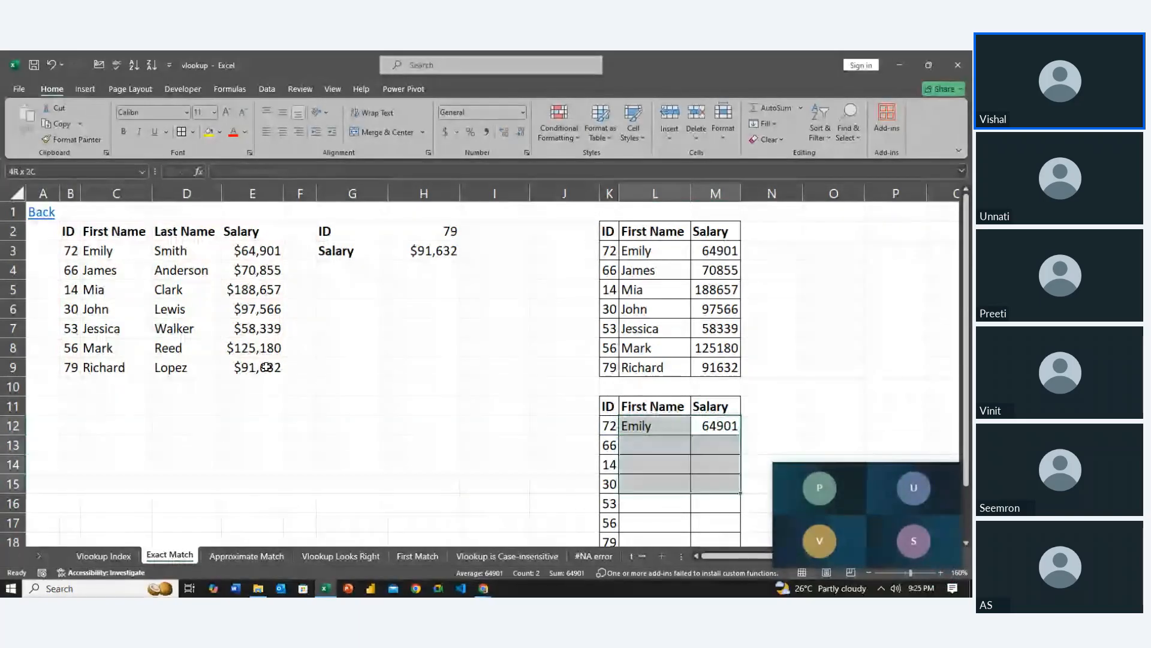
{"action": "key", "text": "ctrl+d"}
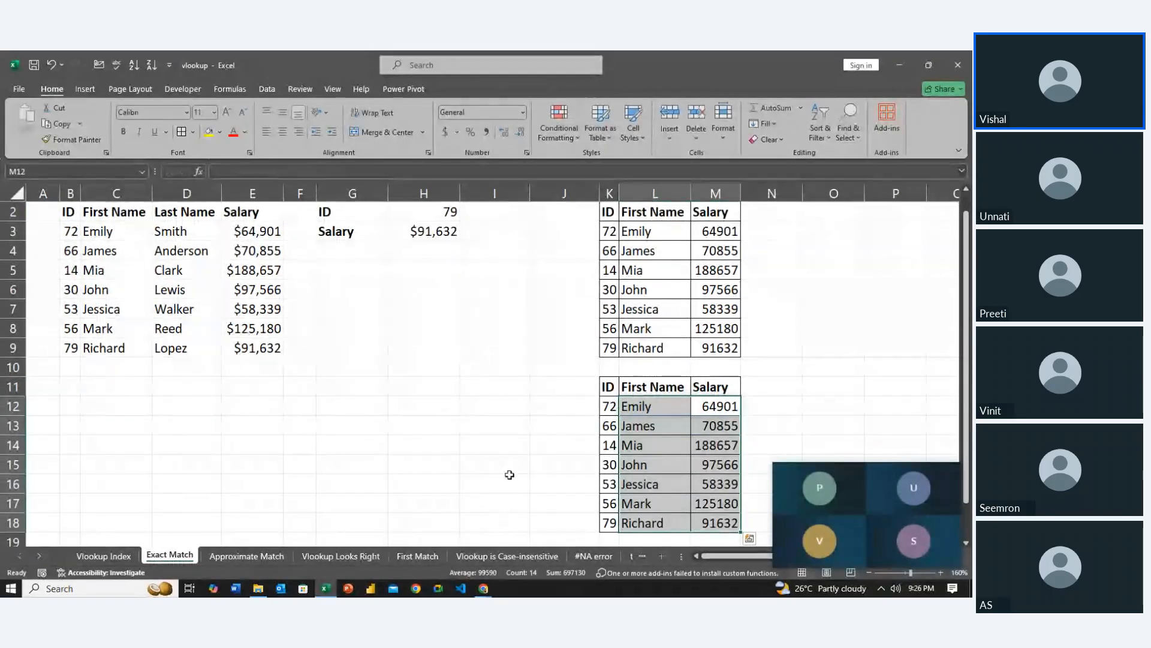
Inspect the formula in L12, focusing on its column index array
{"action": "left_click", "coordinate": [647, 415]}
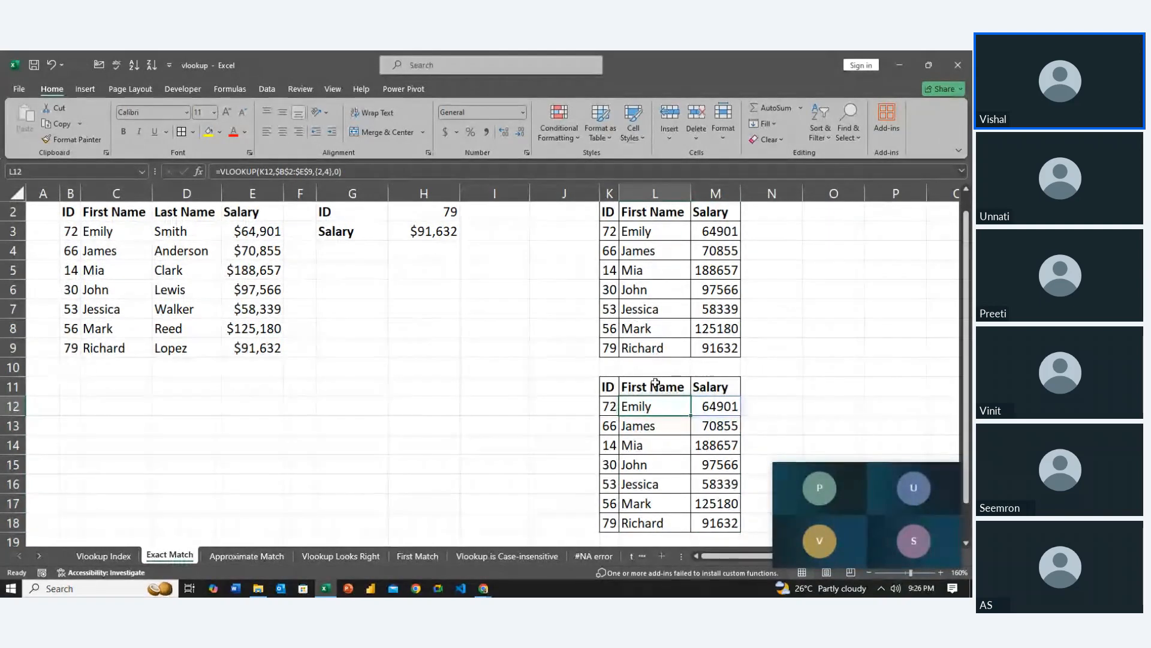
{"action": "double_click", "coordinate": [663, 406]}
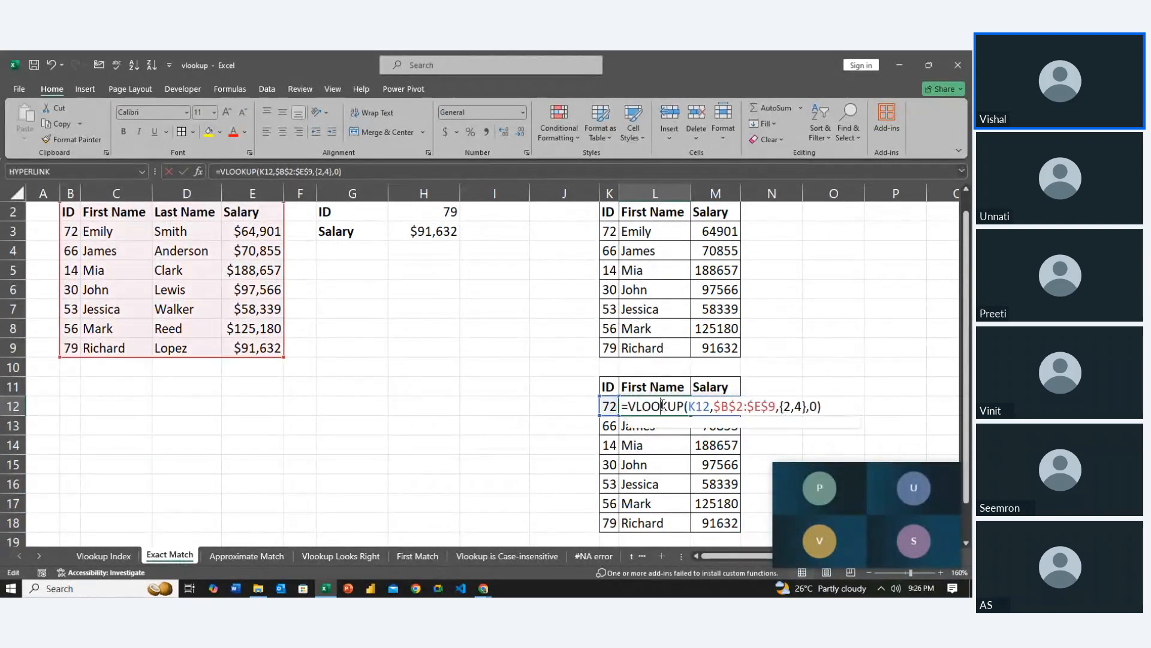
{"action": "left_click", "coordinate": [792, 406]}
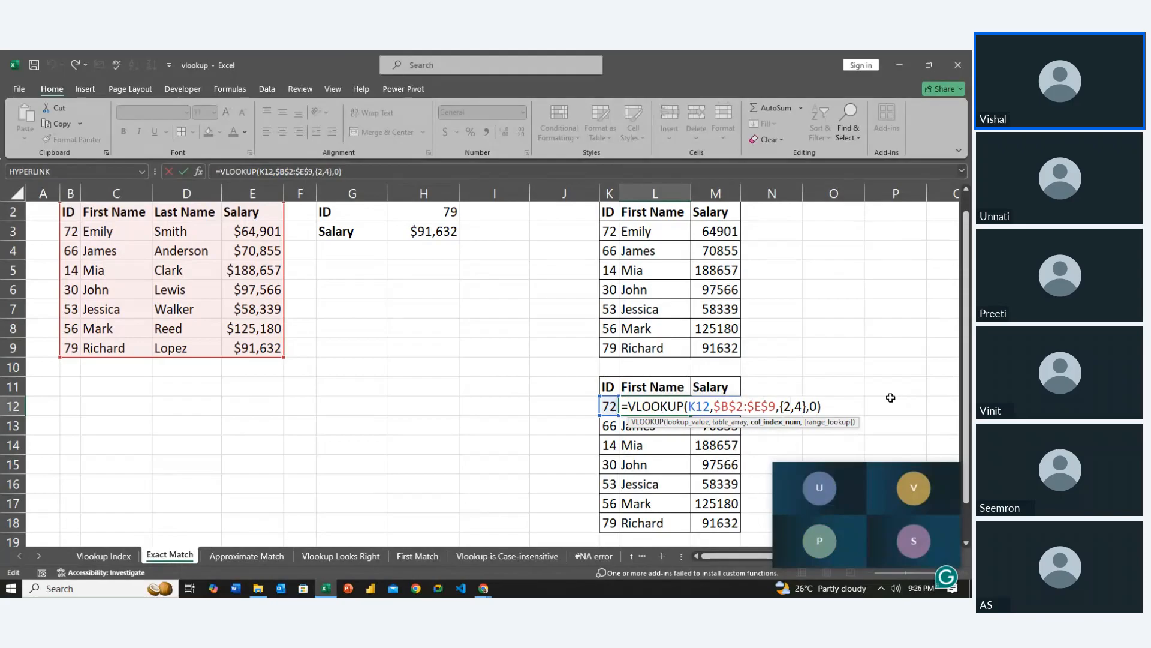
{"action": "left_click", "coordinate": [891, 399]}
Copy the second ID, First Name and Salary table in K11:M18, headers included
{"action": "left_click", "coordinate": [647, 421]}
{"action": "key", "text": "Left"}
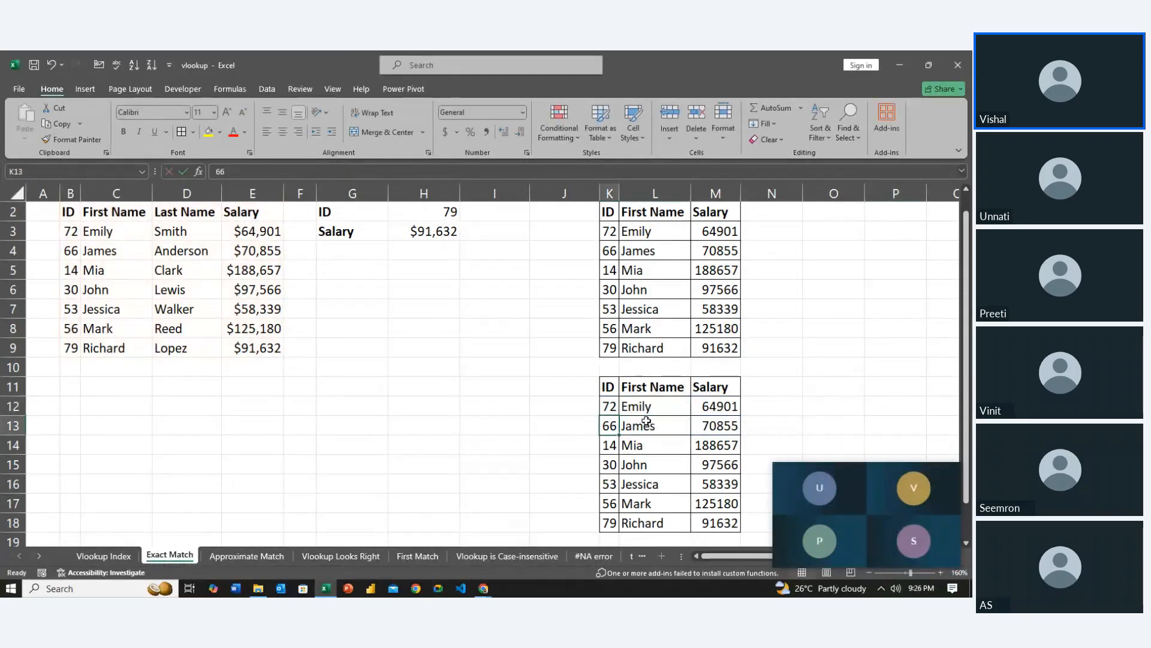
{"action": "key", "text": "Up"}
{"action": "key", "text": "Up"}
{"action": "key", "text": "shift+Right"}
{"action": "key", "text": "shift+Right"}
{"action": "key", "text": "shift+Down"}
{"action": "key", "text": "shift+Down"}
{"action": "key", "text": "shift+Down"}
{"action": "key", "text": "shift+Down"}
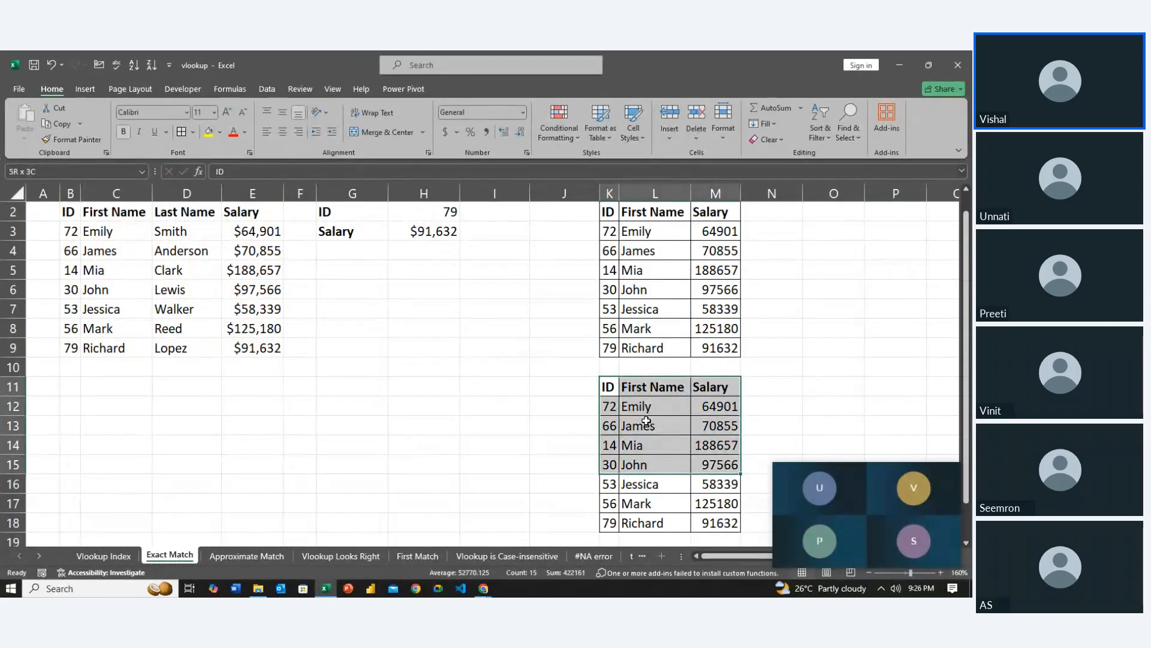
{"action": "key", "text": "shift+Down"}
{"action": "key", "text": "shift+Down"}
{"action": "key", "text": "shift+Down"}
{"action": "key", "text": "ctrl+c"}
Paste the copied table as values only, starting at G11
{"action": "key", "text": "Left"}
{"action": "key", "text": "Left"}
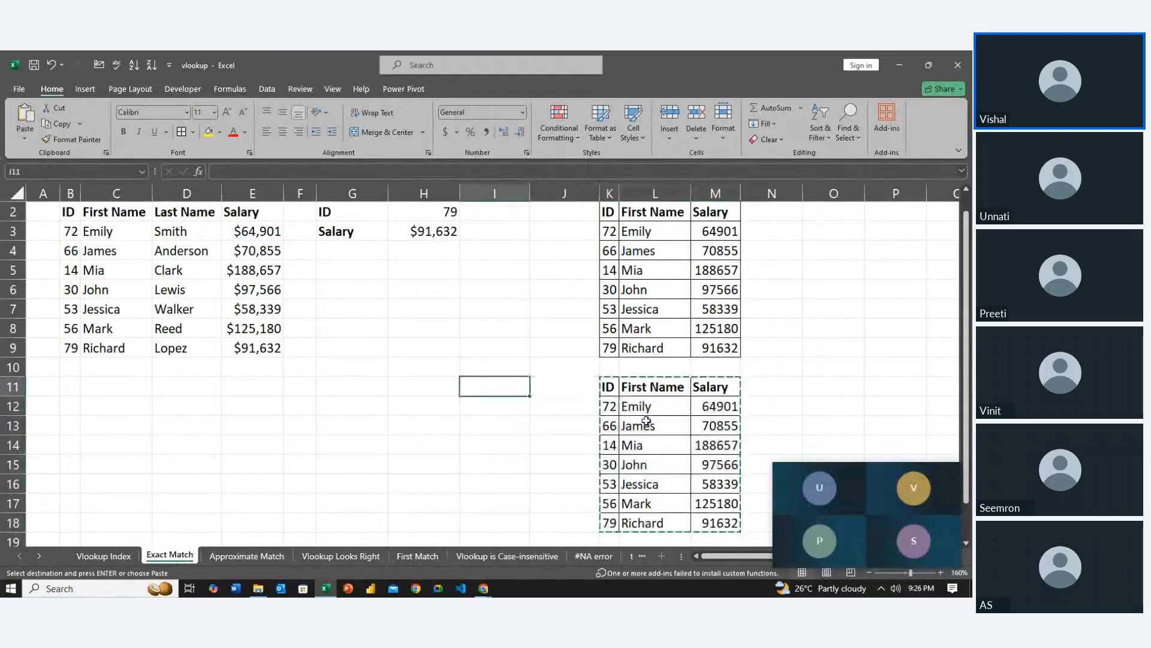
{"action": "key", "text": "Left"}
{"action": "key", "text": "Left"}
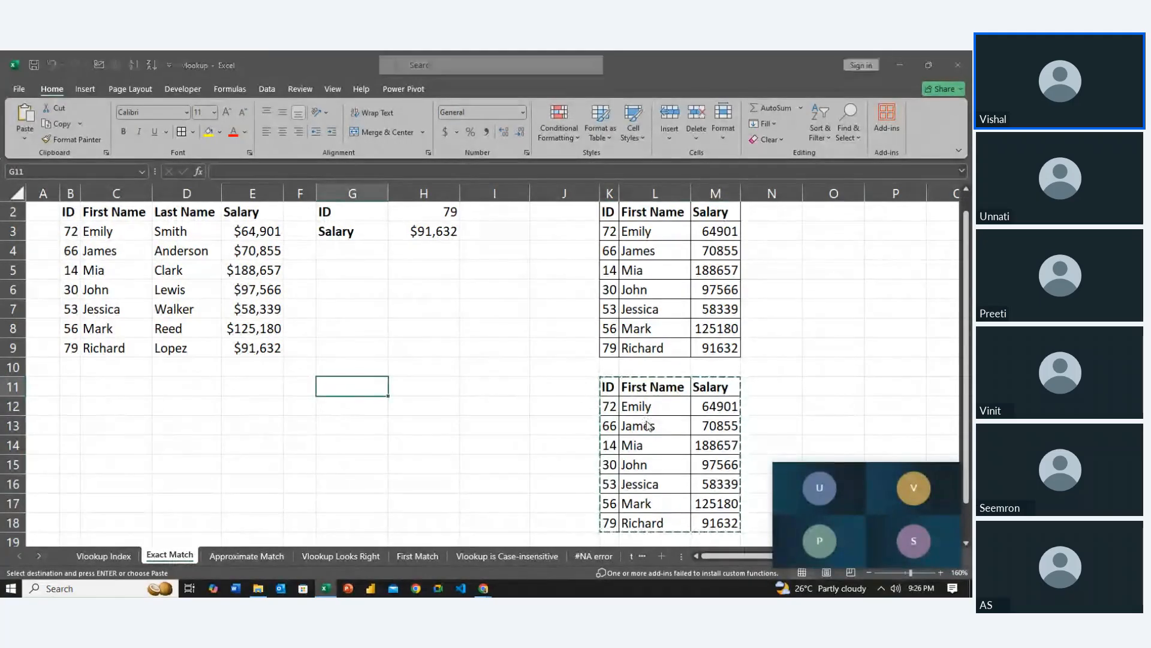
{"action": "key", "text": "ctrl+alt+v"}
{"action": "key", "text": "Down"}
{"action": "key", "text": "Down"}
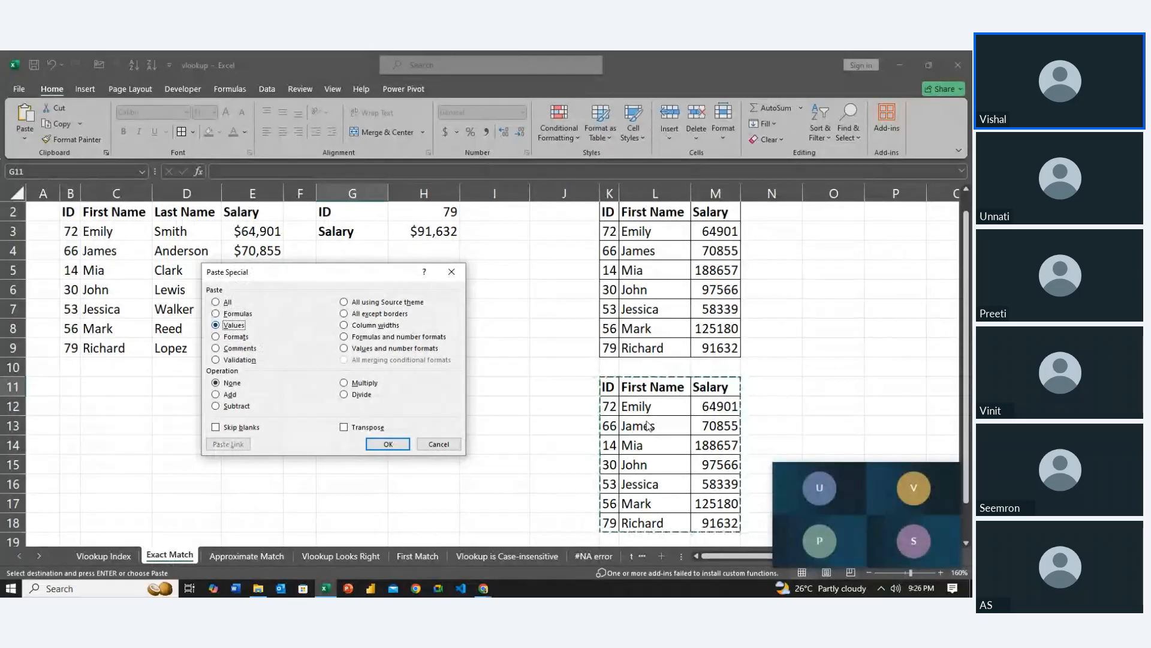
{"action": "key", "text": "Return"}
Clear the values-only copy of the table from G11:I18
{"action": "key", "text": "Left"}
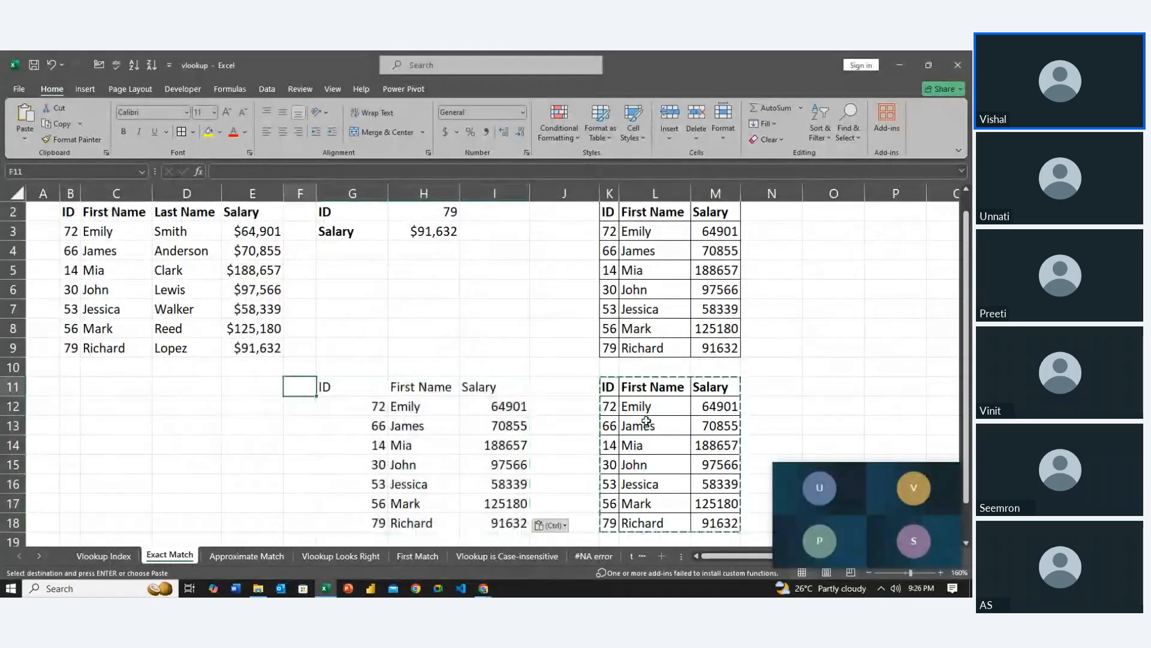
{"action": "key", "text": "Right"}
{"action": "key", "text": "shift+Right"}
{"action": "key", "text": "shift+Down"}
{"action": "key", "text": "shift+Down"}
{"action": "key", "text": "shift+Down"}
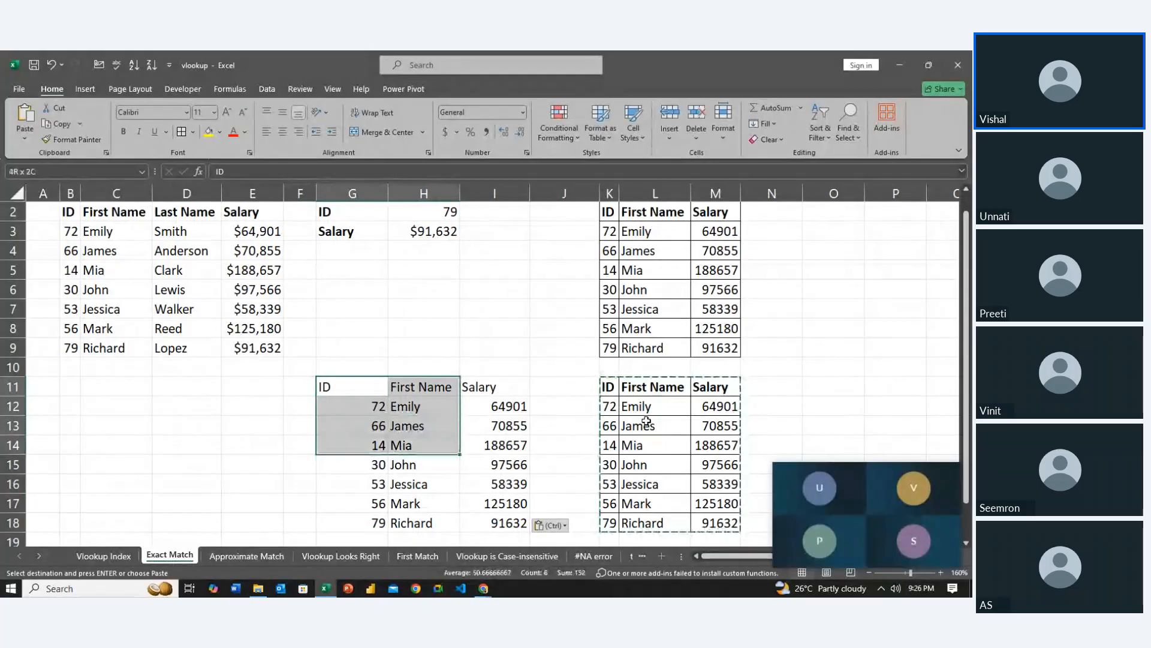
{"action": "key", "text": "shift+Right"}
{"action": "key", "text": "shift+Down"}
{"action": "key", "text": "shift+Down"}
{"action": "key", "text": "shift+Down"}
{"action": "key", "text": "shift+Down"}
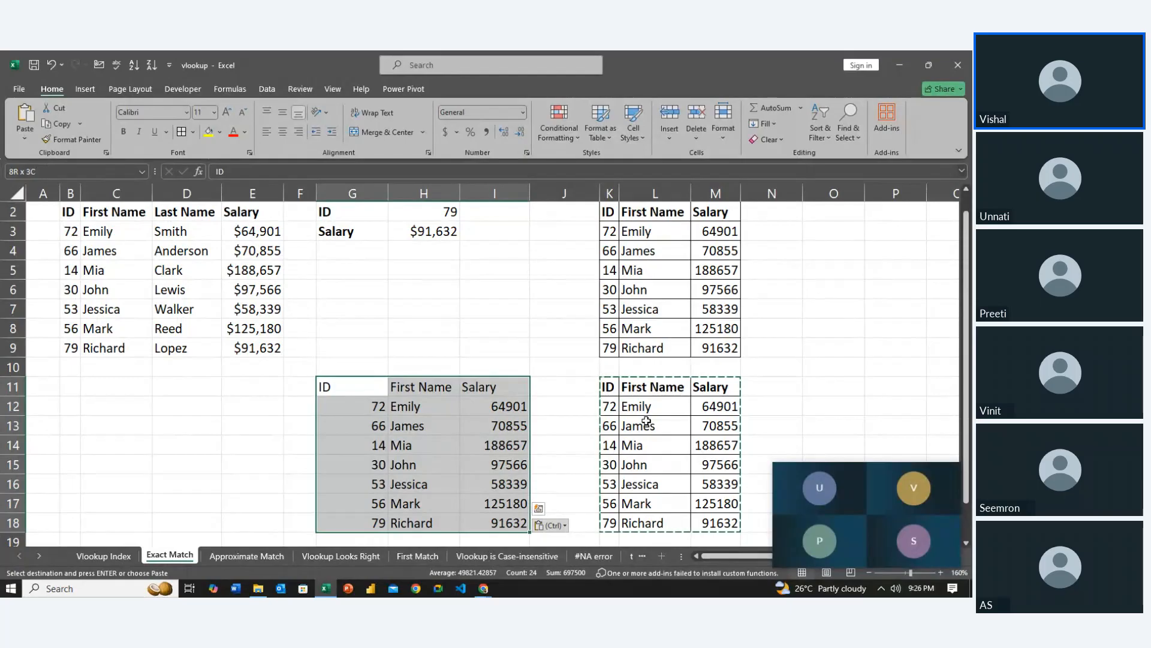
{"action": "key", "text": "Delete"}
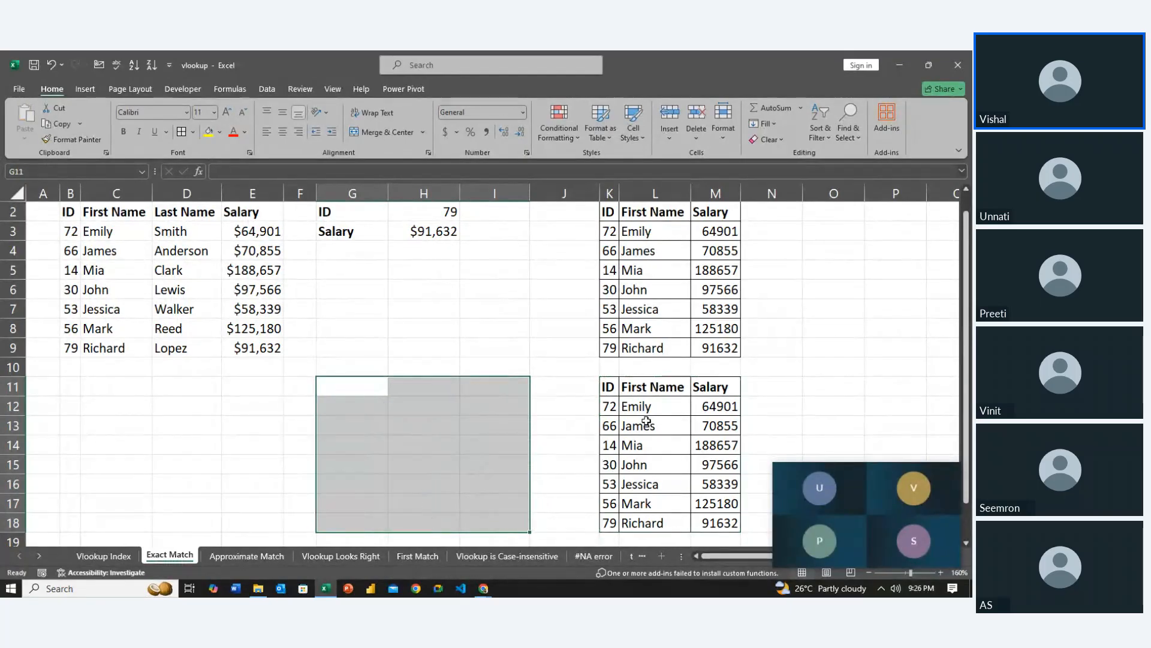
{"action": "key", "text": "Right"}
{"action": "key", "text": "Right"}
{"action": "key", "text": "Right"}
{"action": "key", "text": "Right"}
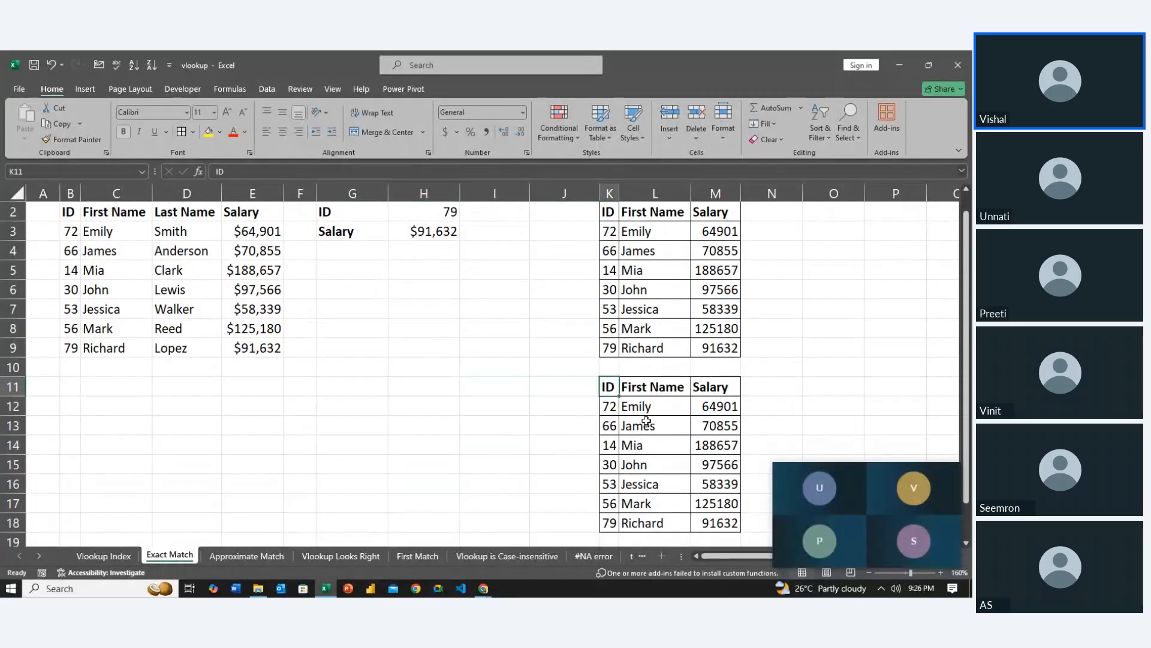
{"action": "key", "text": "shift+Down"}
{"action": "key", "text": "shift+Down"}
{"action": "key", "text": "shift+Down"}
{"action": "key", "text": "shift+Right"}
{"action": "key", "text": "shift+Right"}
{"action": "key", "text": "shift+Down"}
{"action": "key", "text": "shift+Down"}
{"action": "key", "text": "shift+Down"}
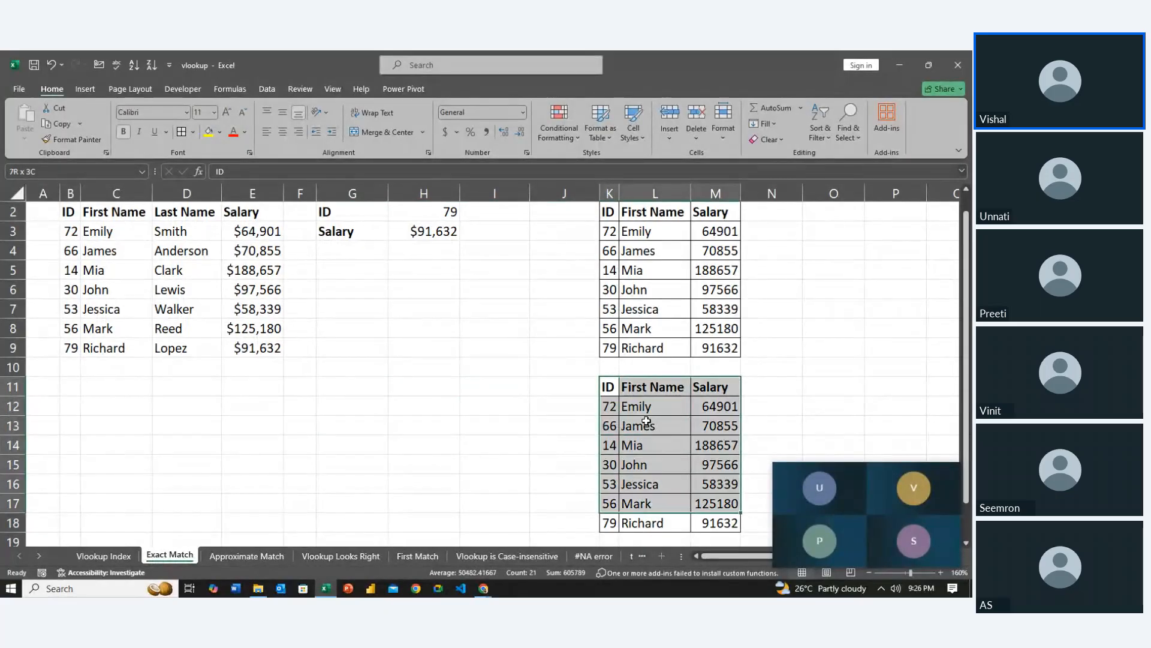
{"action": "key", "text": "shift+Down"}
{"action": "key", "text": "Left"}
{"action": "key", "text": "Left"}
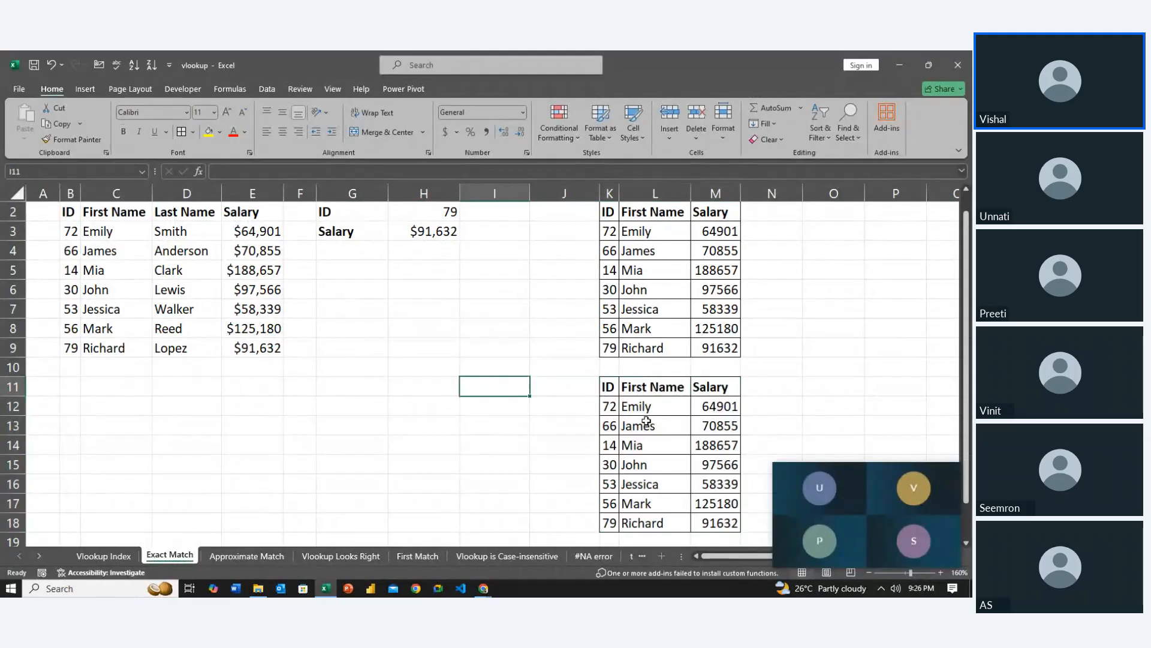
{"action": "key", "text": "Left"}
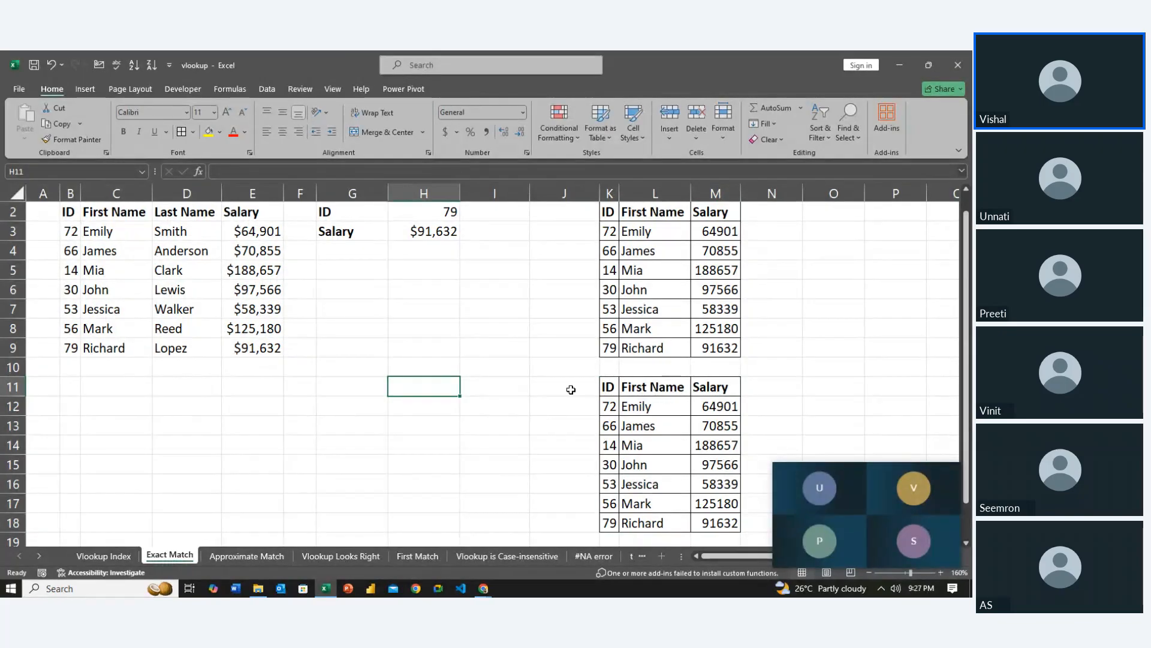
Switch to the Approximate Match sheet
{"action": "left_click", "coordinate": [586, 367]}
{"action": "scroll", "coordinate": [586, 369], "scroll_direction": "down", "scroll_amount": 1}
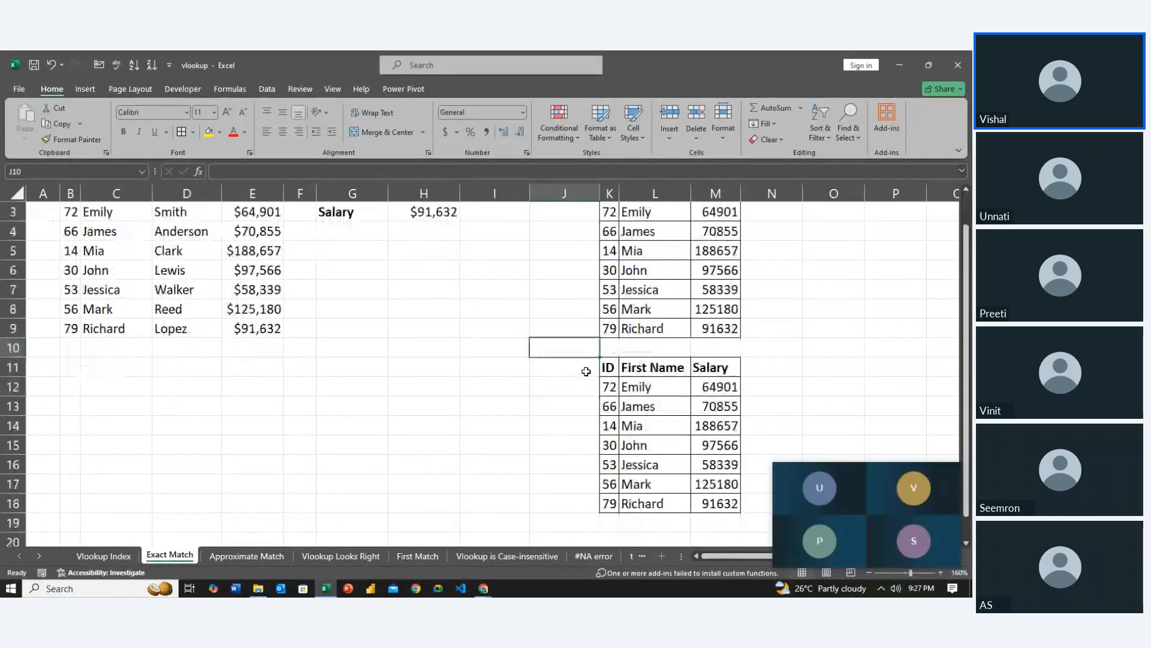
{"action": "scroll", "coordinate": [586, 371], "scroll_direction": "down", "scroll_amount": 1}
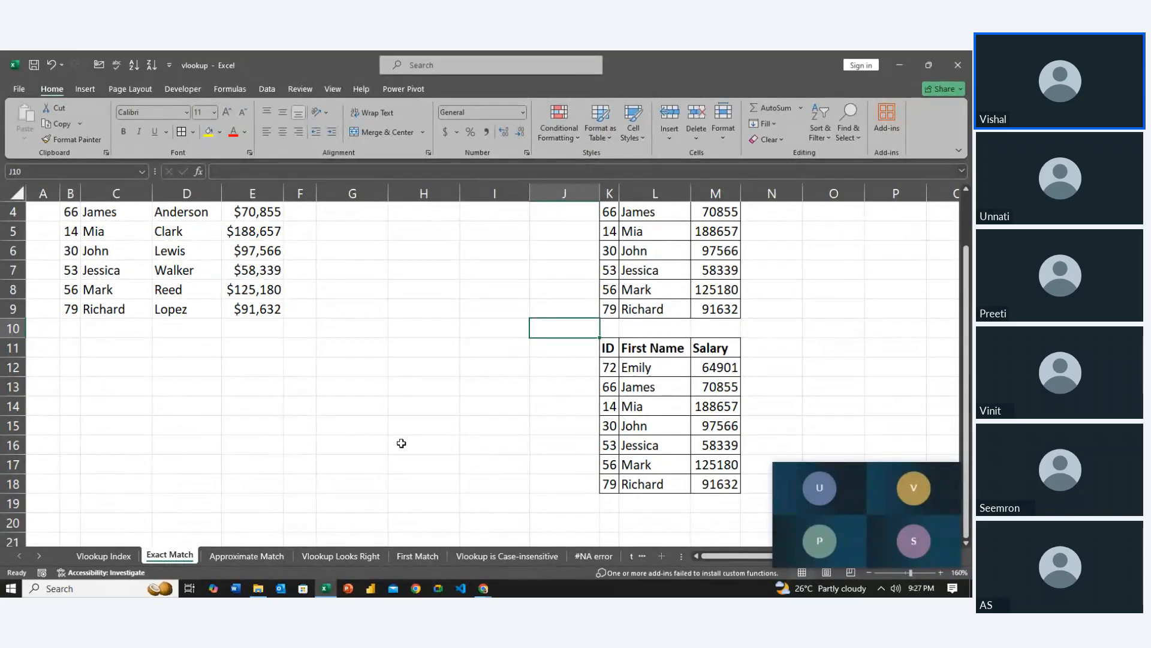
{"action": "left_click", "coordinate": [242, 556]}
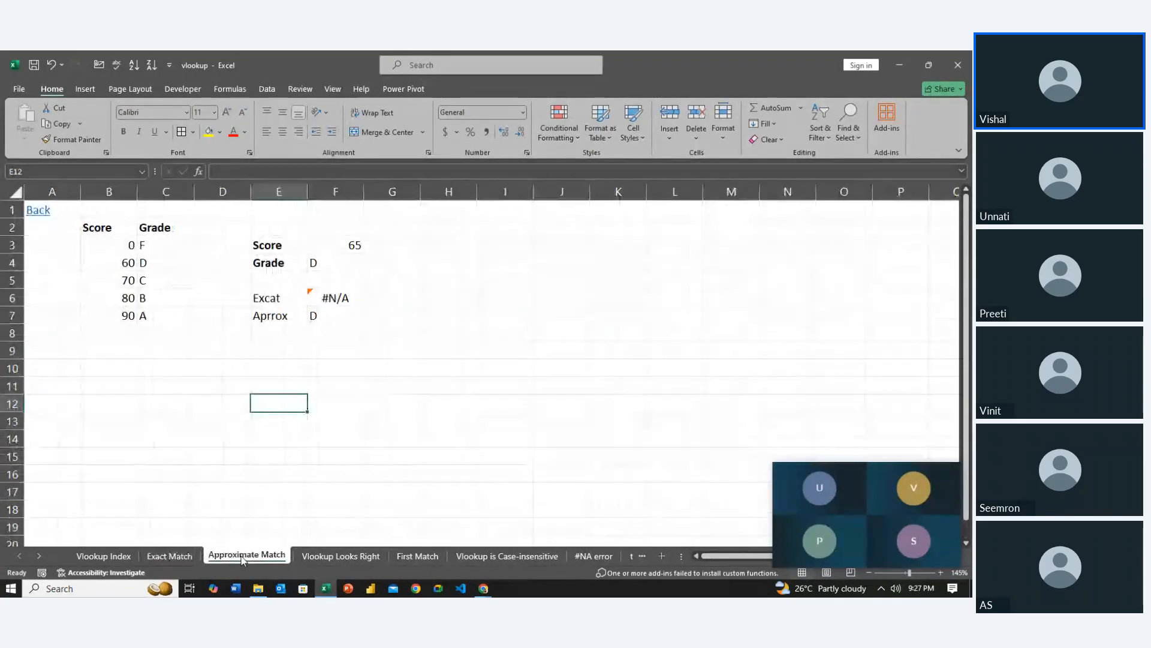
Clear the exact and approximate match lookup formulas from F6:F7
{"action": "left_click", "coordinate": [300, 474]}
{"action": "key", "text": "Up"}
{"action": "key", "text": "Up"}
{"action": "key", "text": "Up"}
{"action": "key", "text": "Up"}
{"action": "key", "text": "Up"}
{"action": "key", "text": "Up"}
{"action": "key", "text": "Up"}
{"action": "key", "text": "Up"}
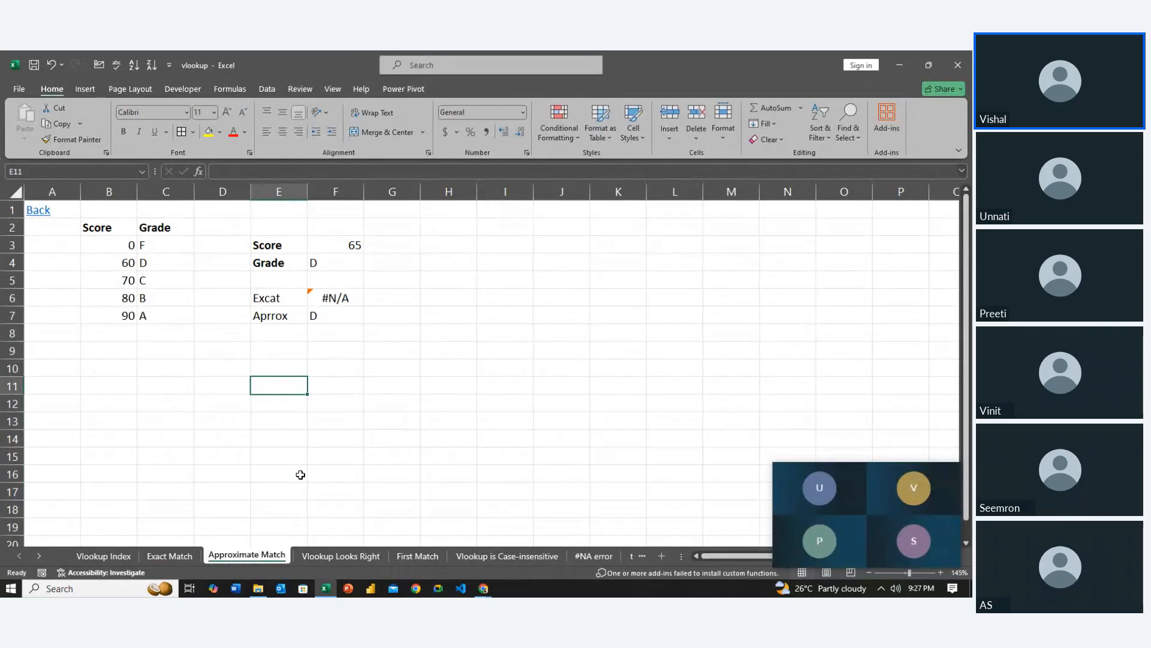
{"action": "key", "text": "Right"}
{"action": "key", "text": "Up"}
{"action": "key", "text": "Up"}
{"action": "key", "text": "shift+Down"}
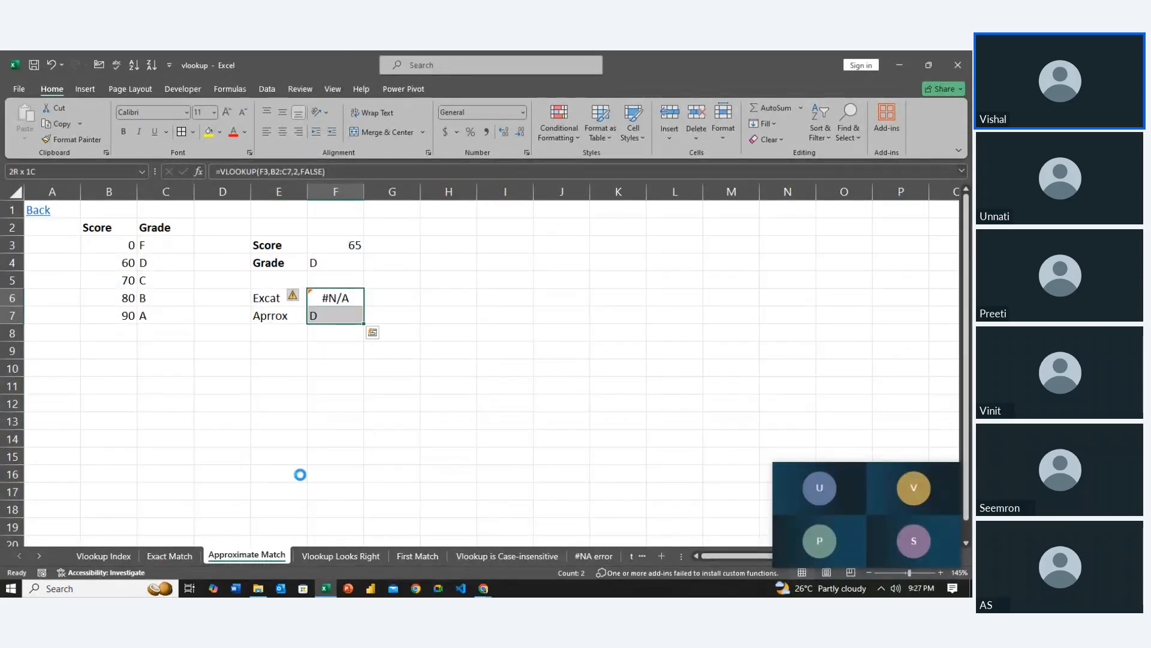
{"action": "key", "text": "Delete"}
Clear the Grade lookup formula from F4
{"action": "key", "text": "Left"}
{"action": "key", "text": "Up"}
{"action": "key", "text": "Up"}
{"action": "key", "text": "Right"}
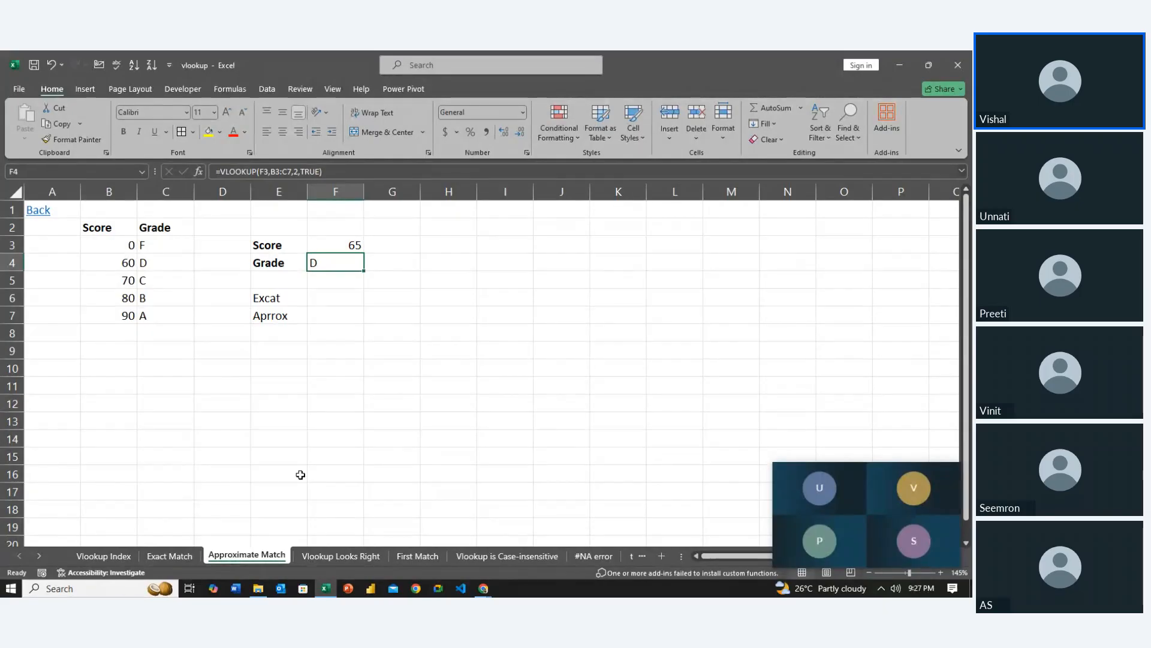
{"action": "key", "text": "Delete"}
Examine each score band in B3:B7 together with its matching grade in C3:C7
{"action": "key", "text": "Left"}
{"action": "key", "text": "Left"}
{"action": "key", "text": "Left"}
{"action": "key", "text": "Left"}
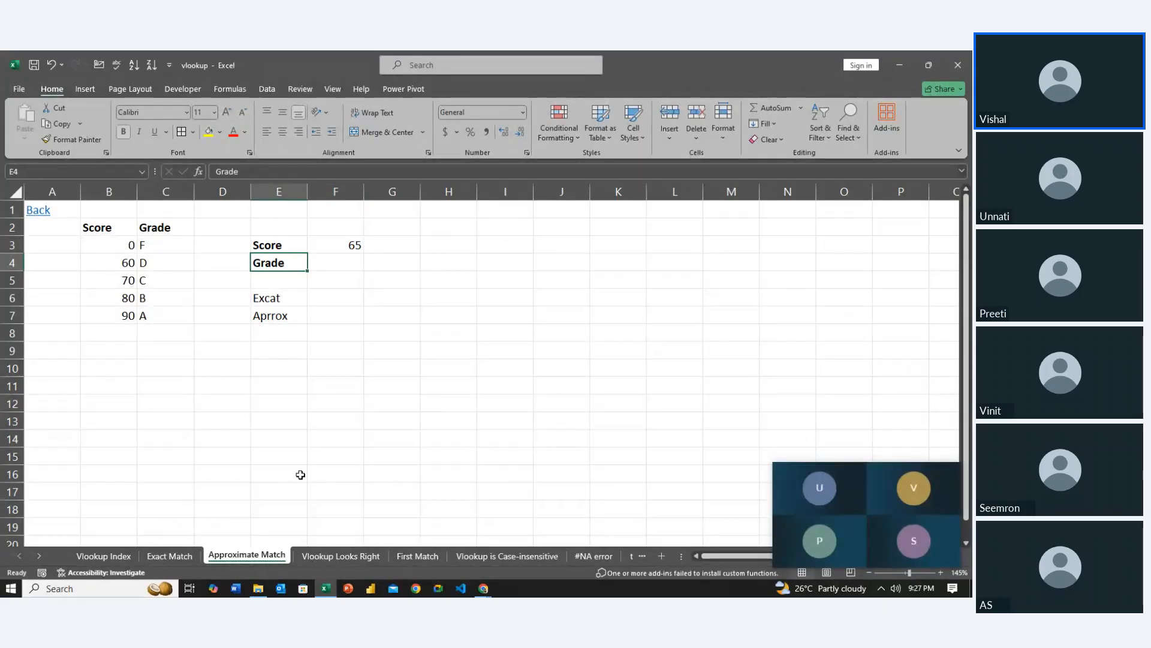
{"action": "key", "text": "Up"}
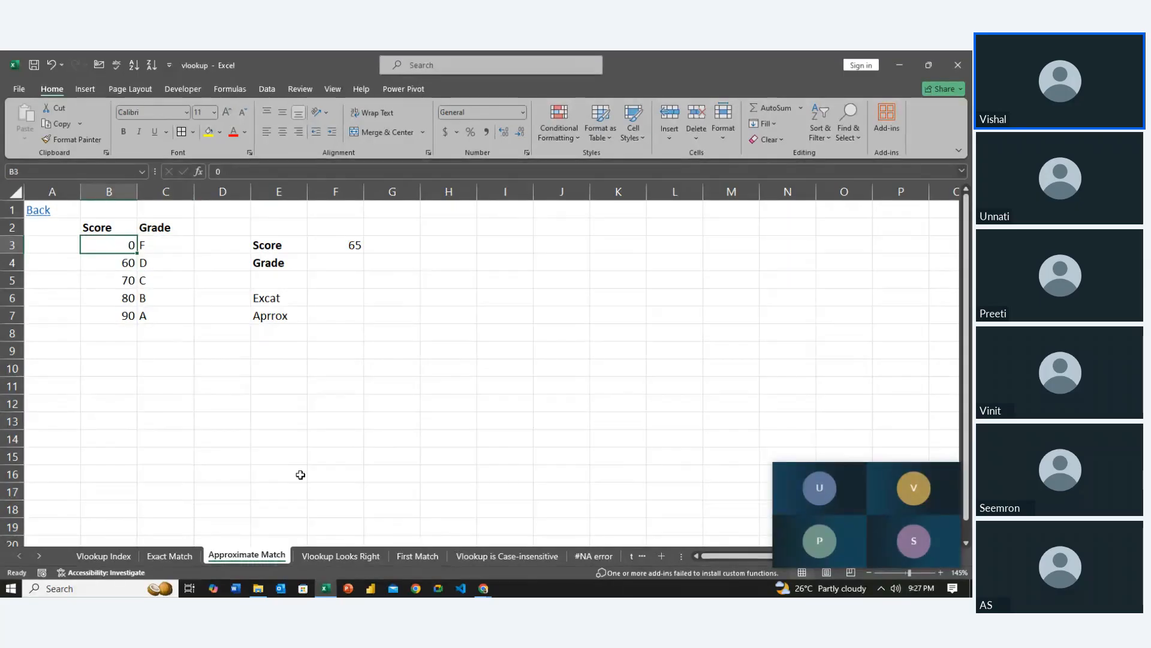
{"action": "key", "text": "shift+Down"}
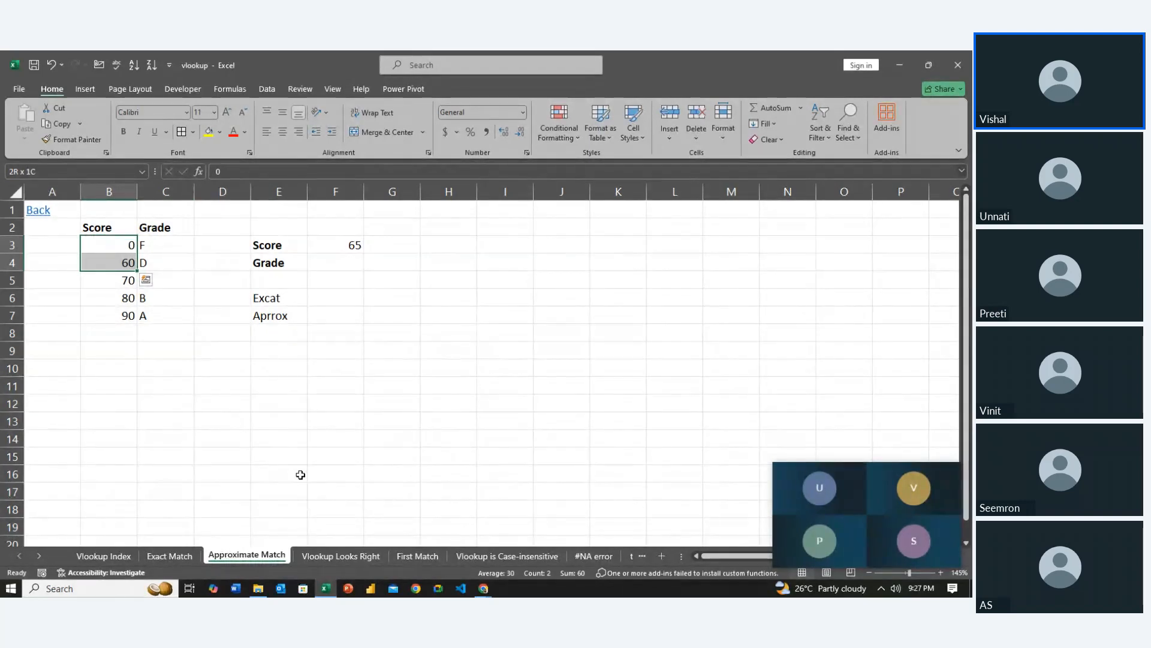
{"action": "key", "text": "Right"}
{"action": "key", "text": "Right"}
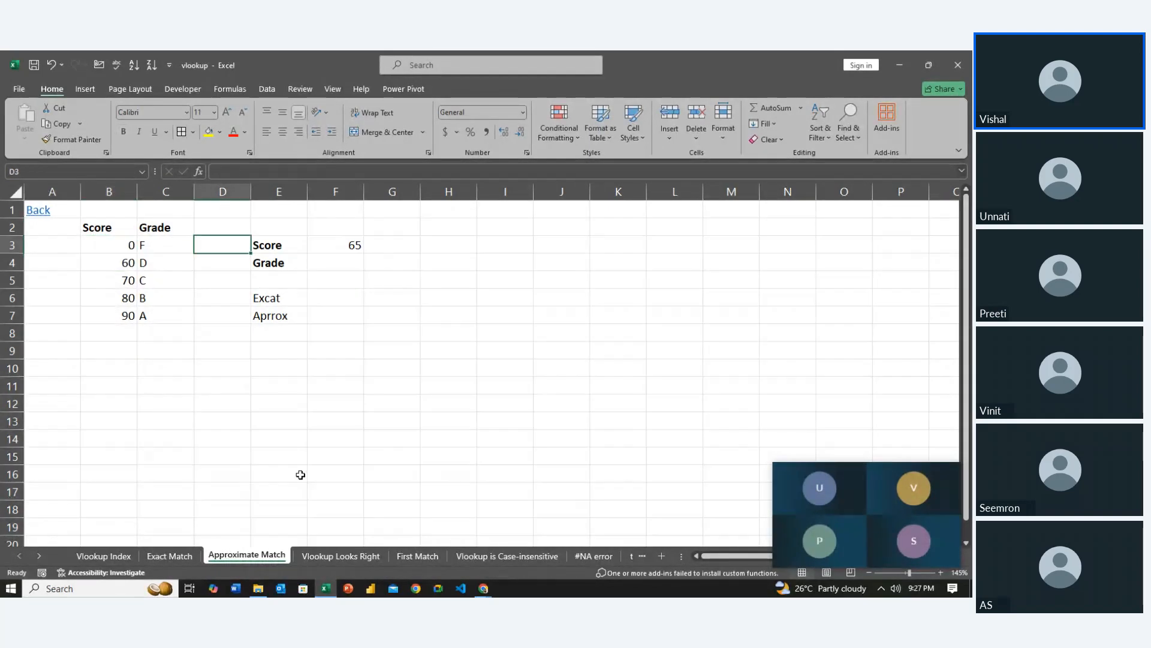
{"action": "key", "text": "Left"}
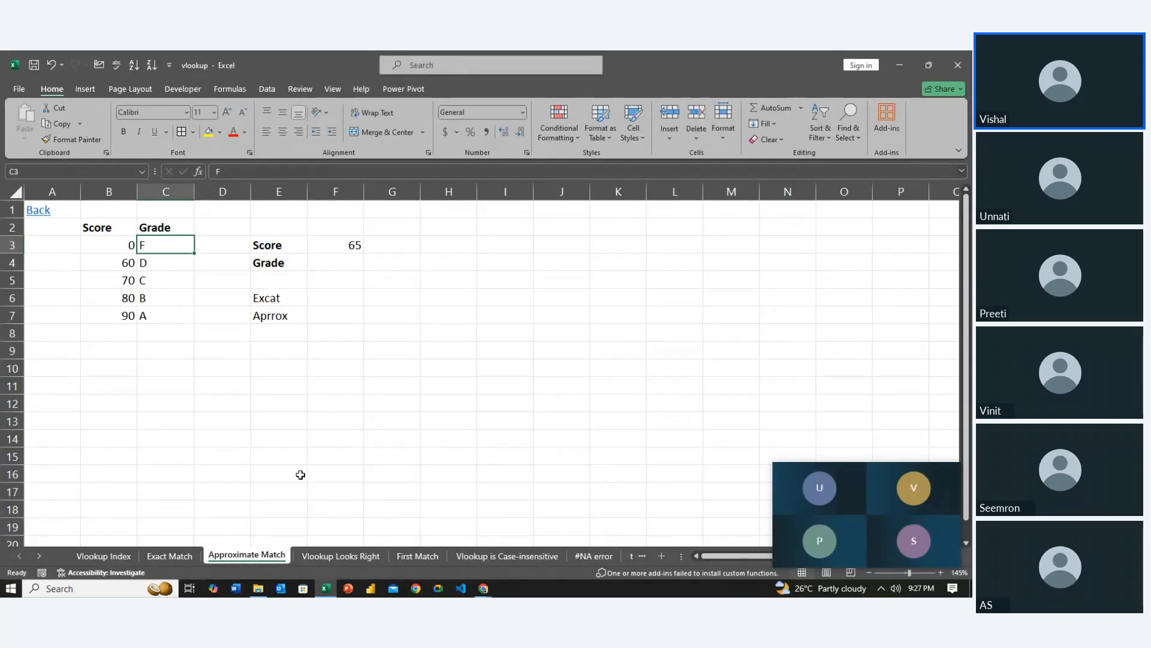
{"action": "key", "text": "Left"}
{"action": "key", "text": "Down"}
{"action": "key", "text": "shift+Down"}
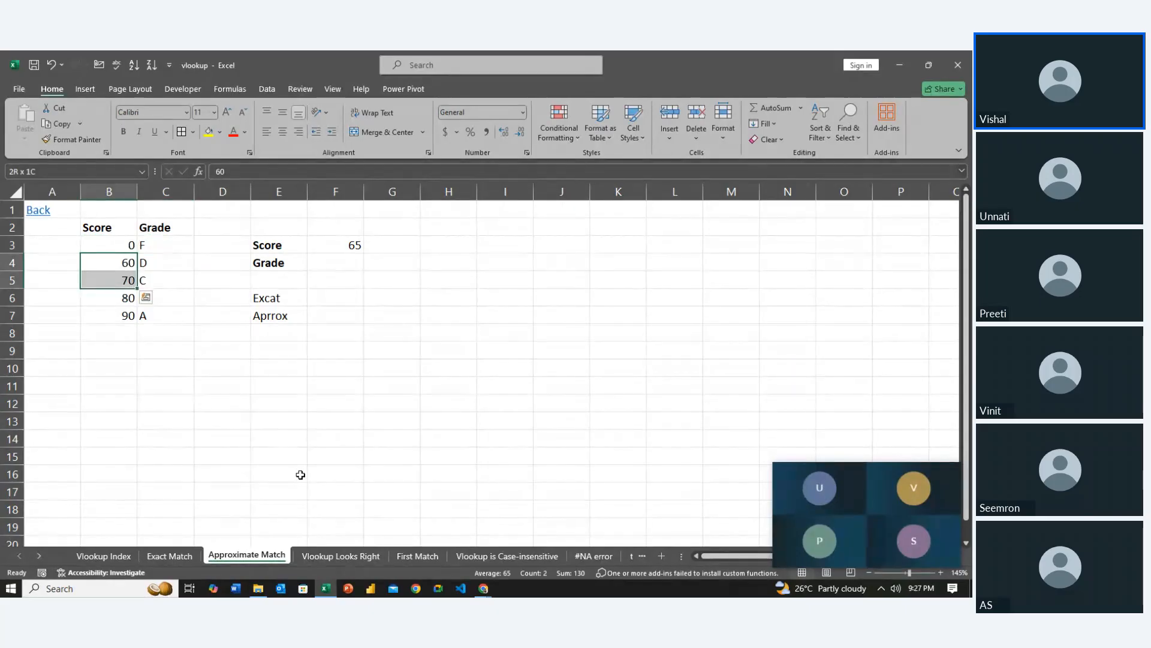
{"action": "key", "text": "Right"}
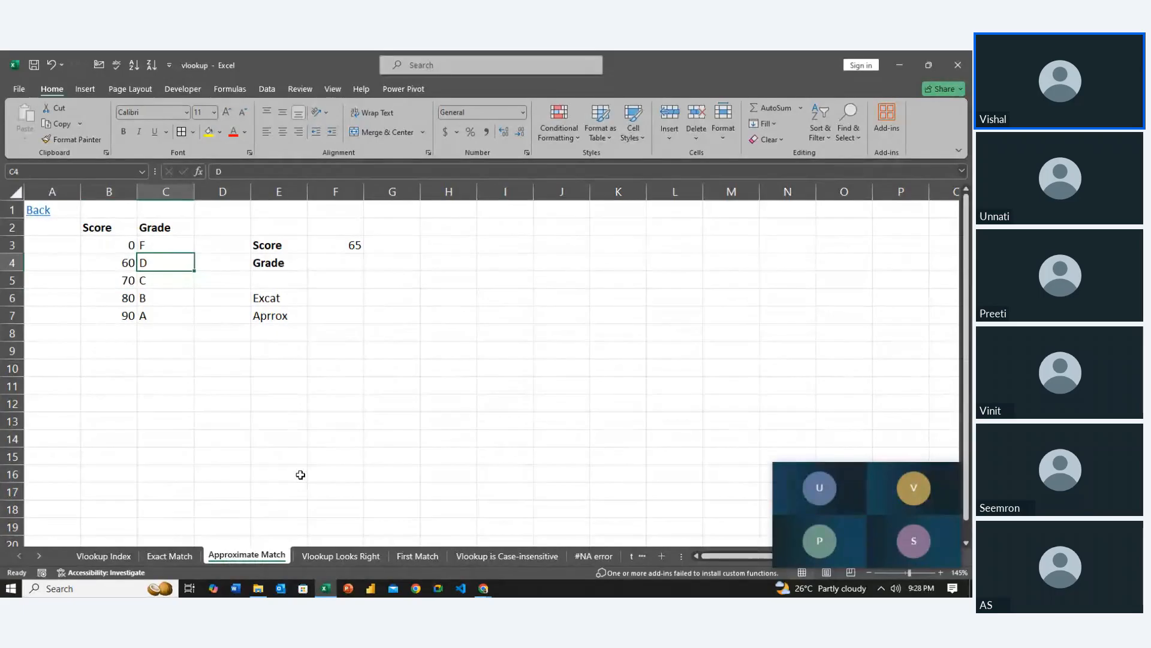
{"action": "key", "text": "Left"}
{"action": "key", "text": "Down"}
{"action": "key", "text": "shift+Down"}
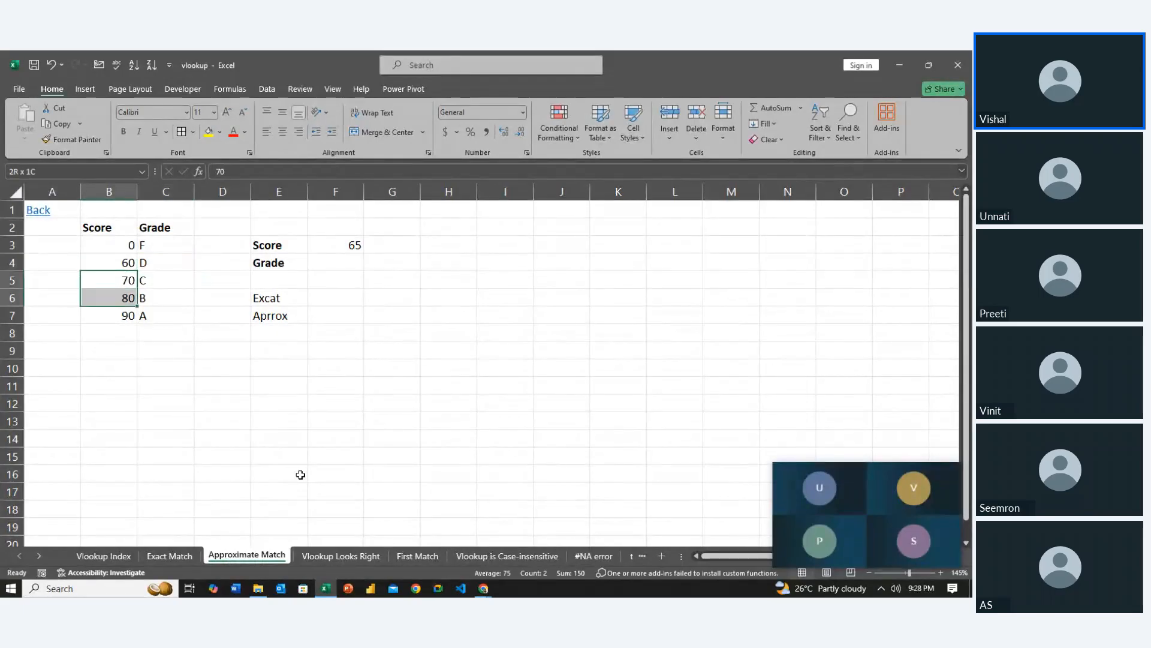
{"action": "key", "text": "Right"}
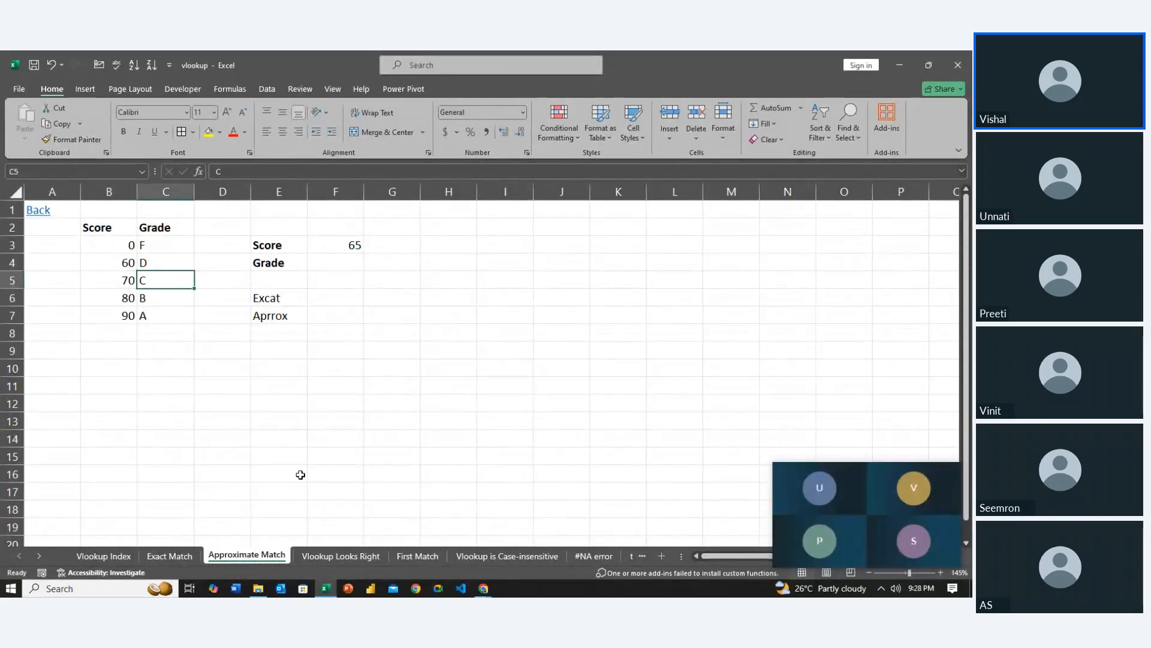
{"action": "key", "text": "Left"}
{"action": "key", "text": "Down"}
{"action": "key", "text": "shift+Down"}
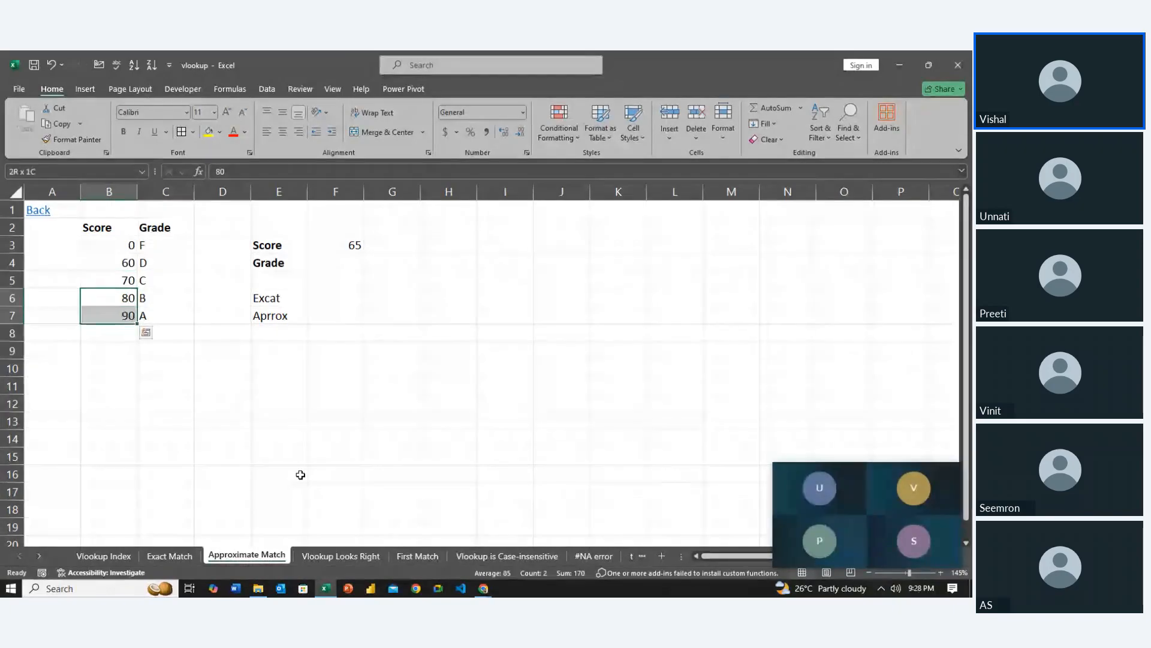
{"action": "key", "text": "Right"}
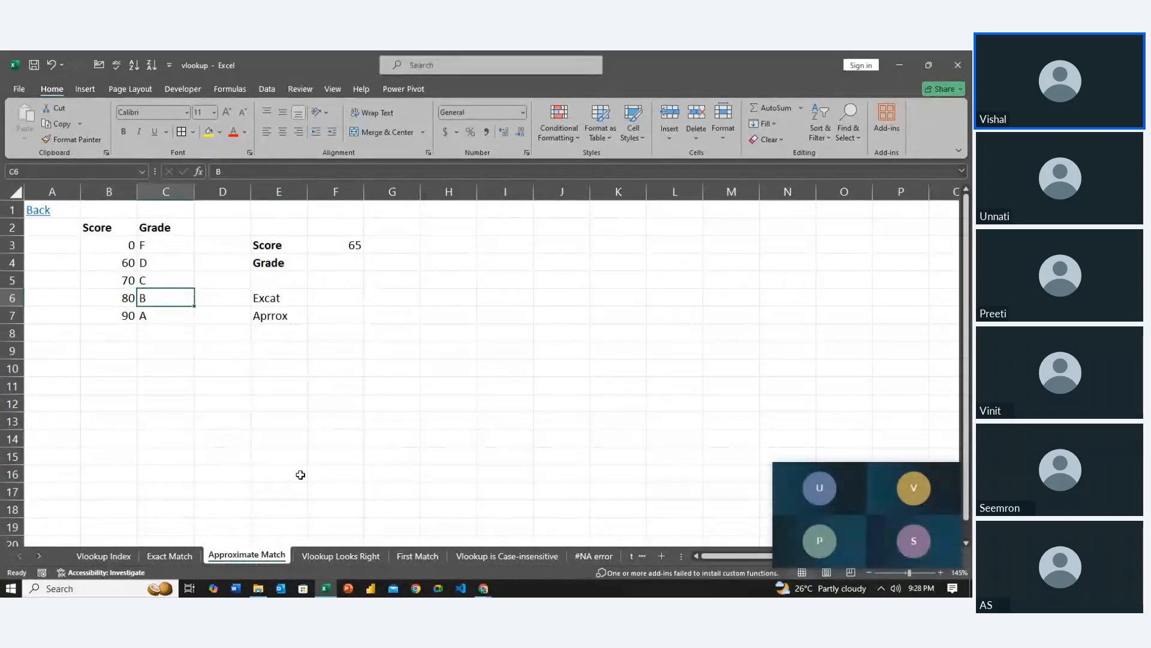
{"action": "key", "text": "Left"}
{"action": "key", "text": "Down"}
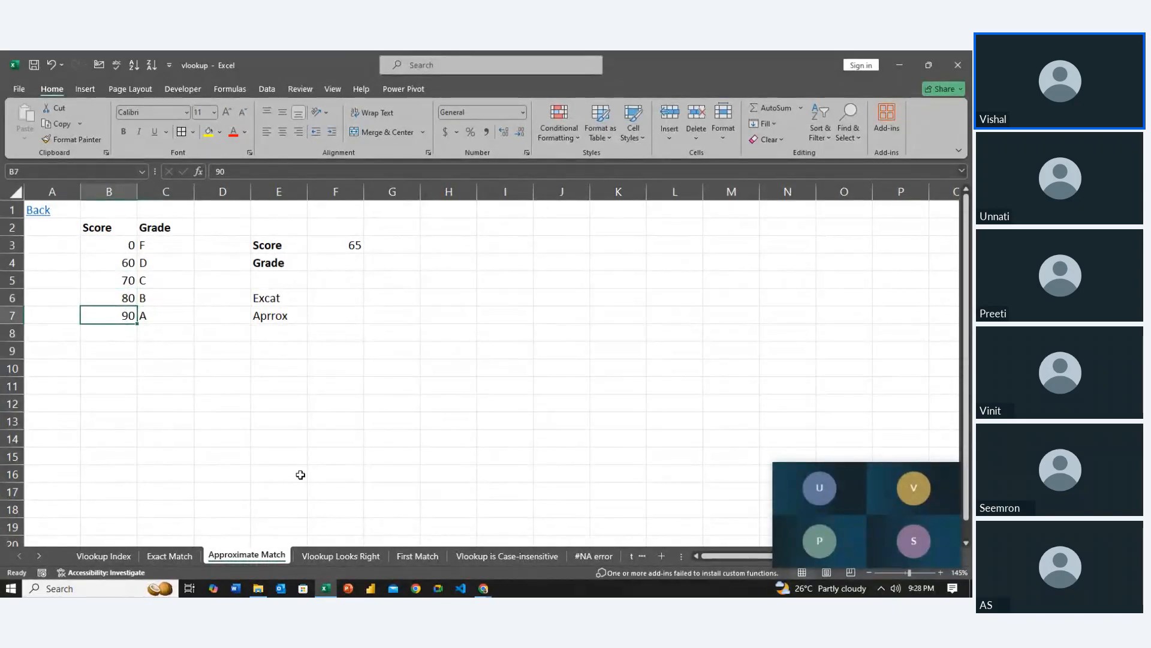
{"action": "key", "text": "Down"}
{"action": "key", "text": "Up"}
{"action": "key", "text": "Right"}
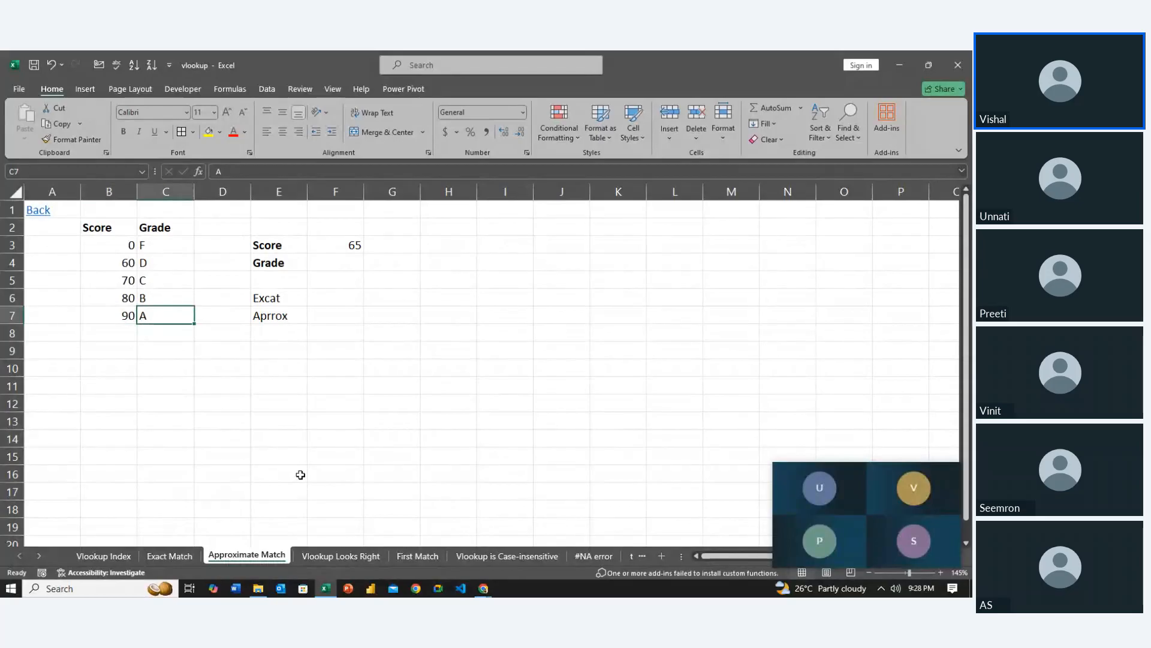
{"action": "key", "text": "Right"}
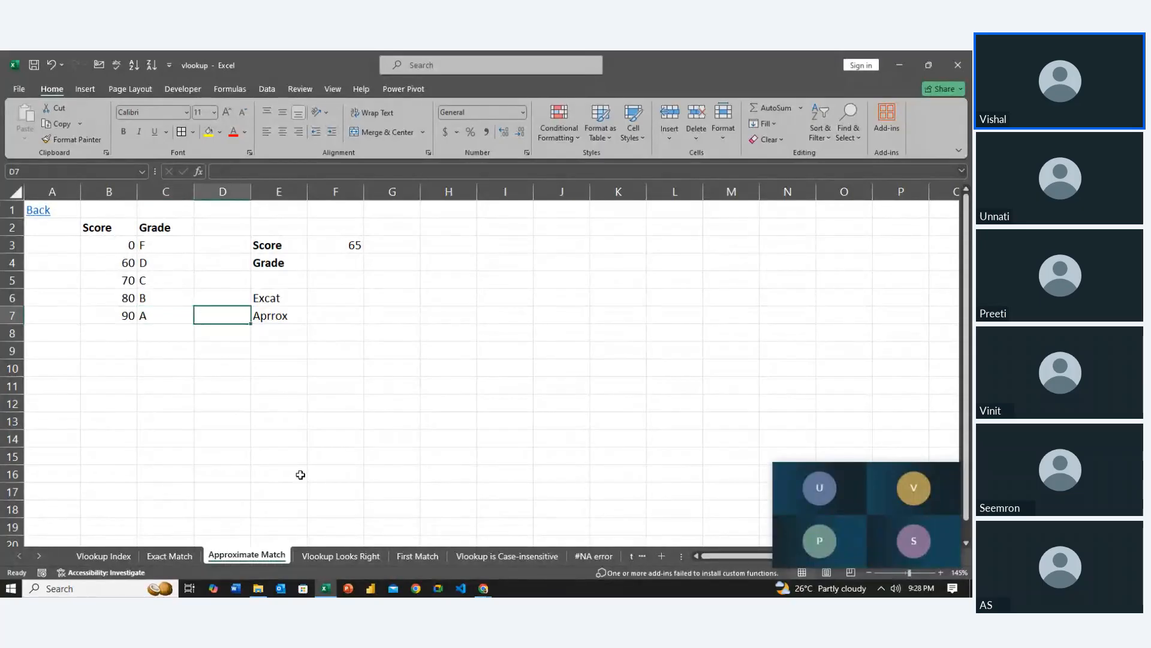
{"action": "key", "text": "Right"}
{"action": "key", "text": "Up"}
{"action": "key", "text": "Left"}
{"action": "key", "text": "Left"}
{"action": "key", "text": "Left"}
{"action": "key", "text": "Up"}
{"action": "key", "text": "Up"}
{"action": "key", "text": "Up"}
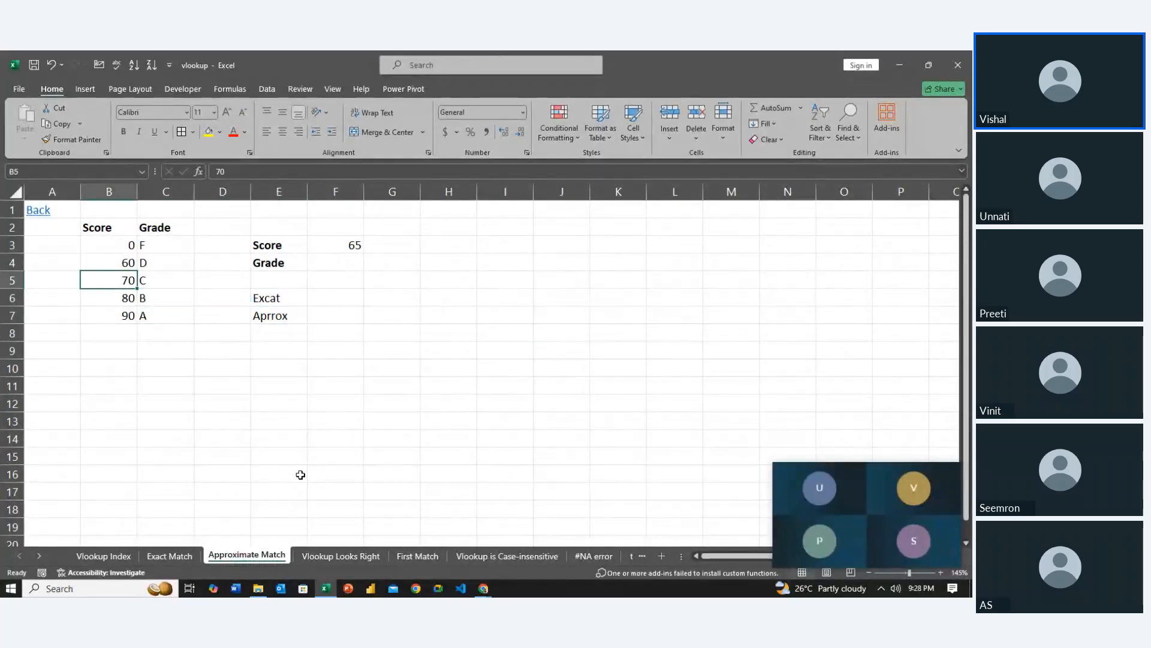
{"action": "key", "text": "Right"}
{"action": "key", "text": "Down"}
{"action": "key", "text": "Down"}
{"action": "key", "text": "Down"}
{"action": "key", "text": "Down"}
{"action": "key", "text": "Up"}
{"action": "key", "text": "Up"}
{"action": "key", "text": "Up"}
{"action": "key", "text": "Left"}
Start a VLOOKUP formula in F6, beside the Excat label, with the absolute reference $F$3 as lookup value
{"action": "key", "text": "Right"}
{"action": "key", "text": "Right"}
{"action": "key", "text": "Right"}
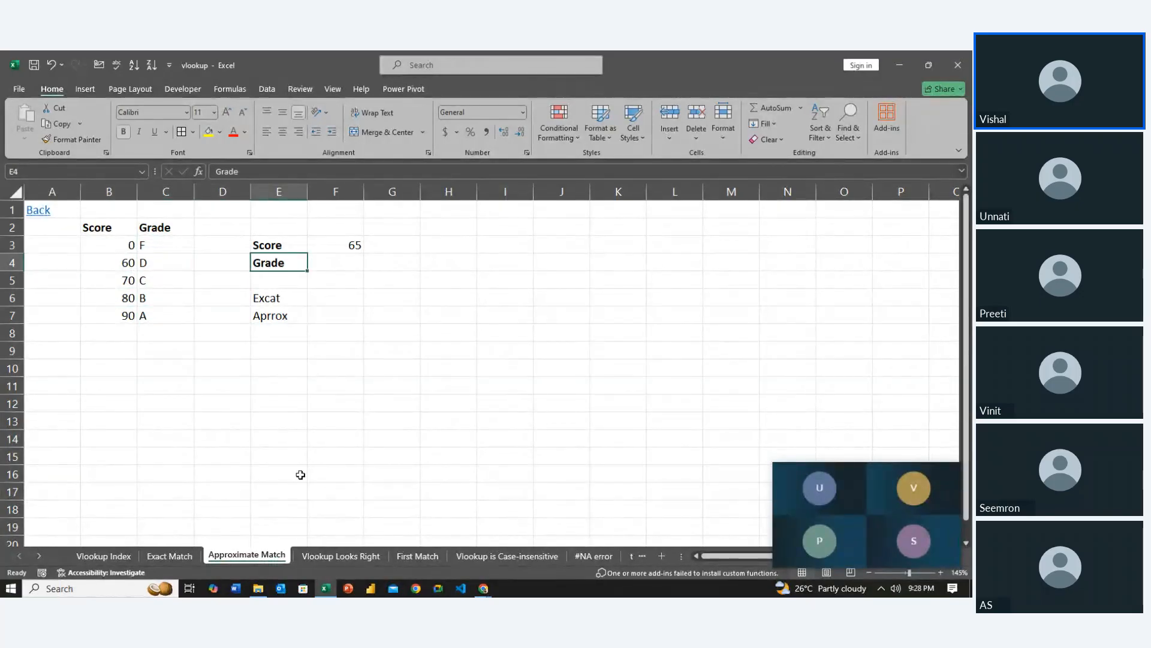
{"action": "key", "text": "Right"}
{"action": "key", "text": "Down"}
{"action": "key", "text": "Down"}
{"action": "type", "text": "=vl"}
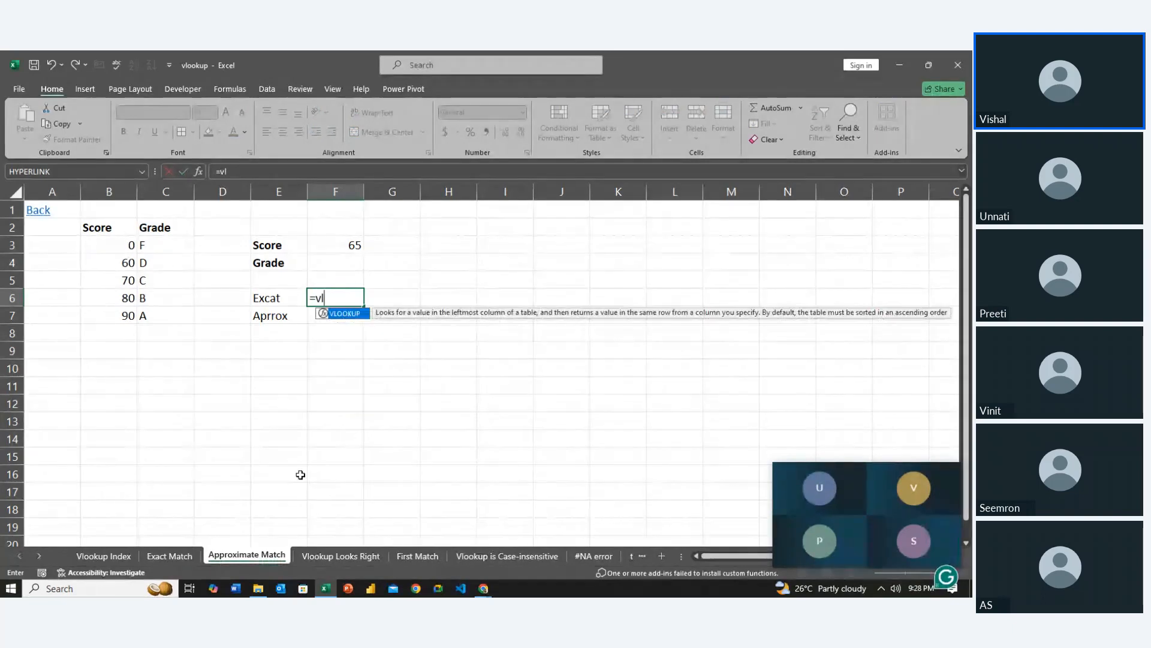
{"action": "key", "text": "Tab"}
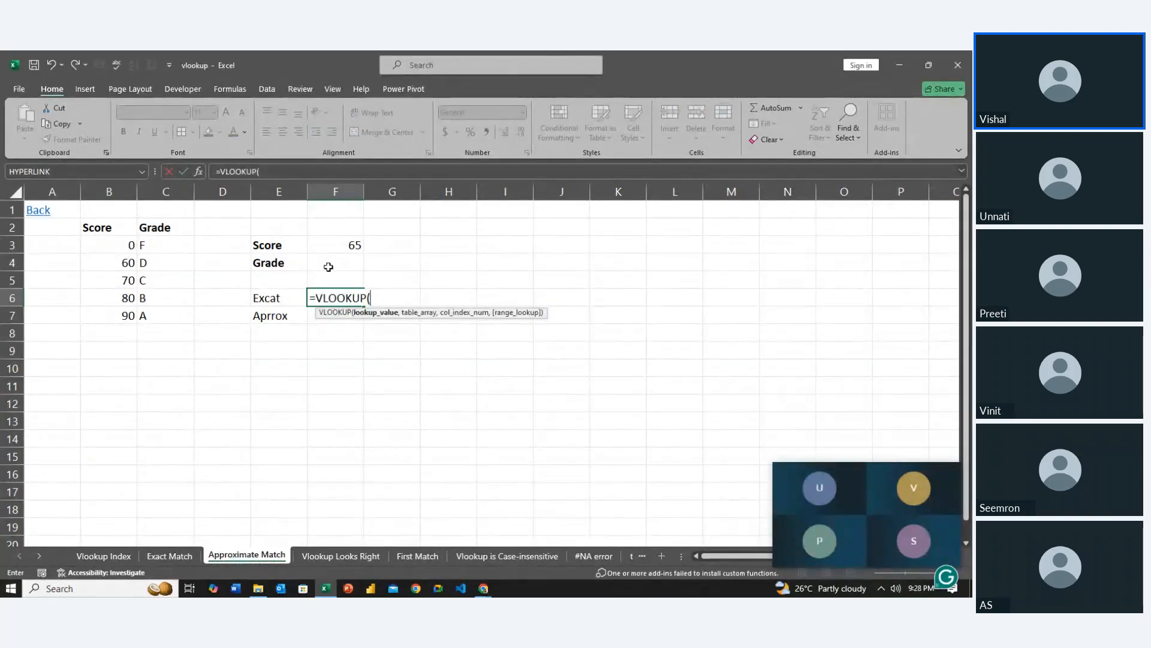
{"action": "left_click", "coordinate": [334, 245]}
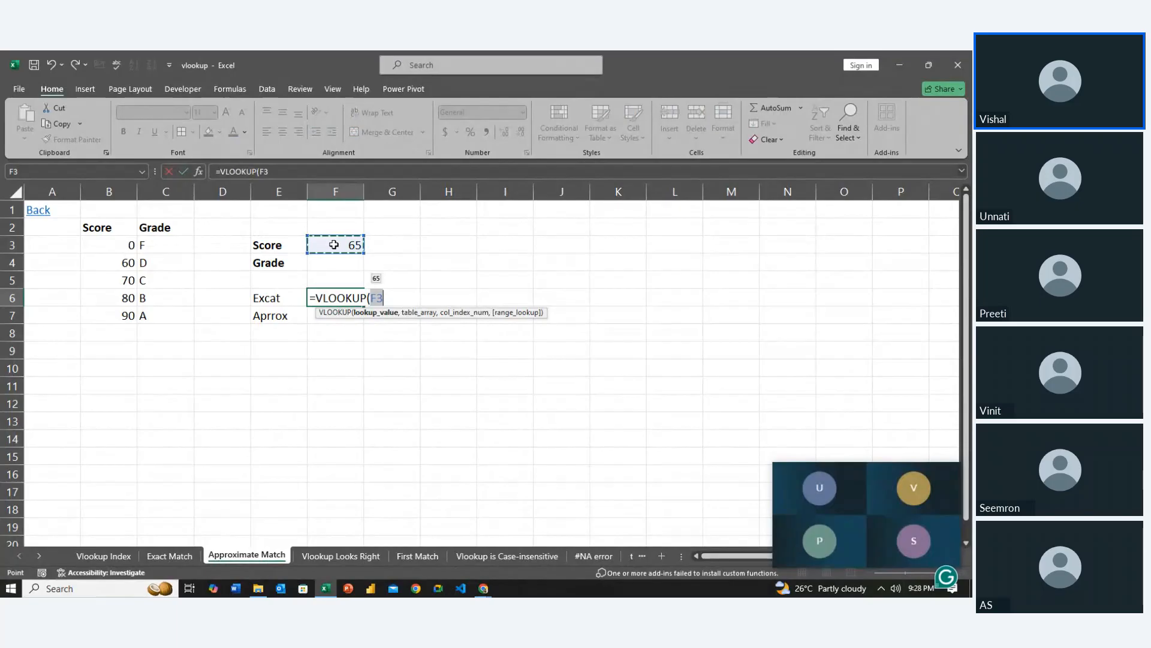
{"action": "type", "text": ","}
{"action": "key", "text": "BackSpace"}
{"action": "key", "text": "F4"}
{"action": "type", "text": ","}
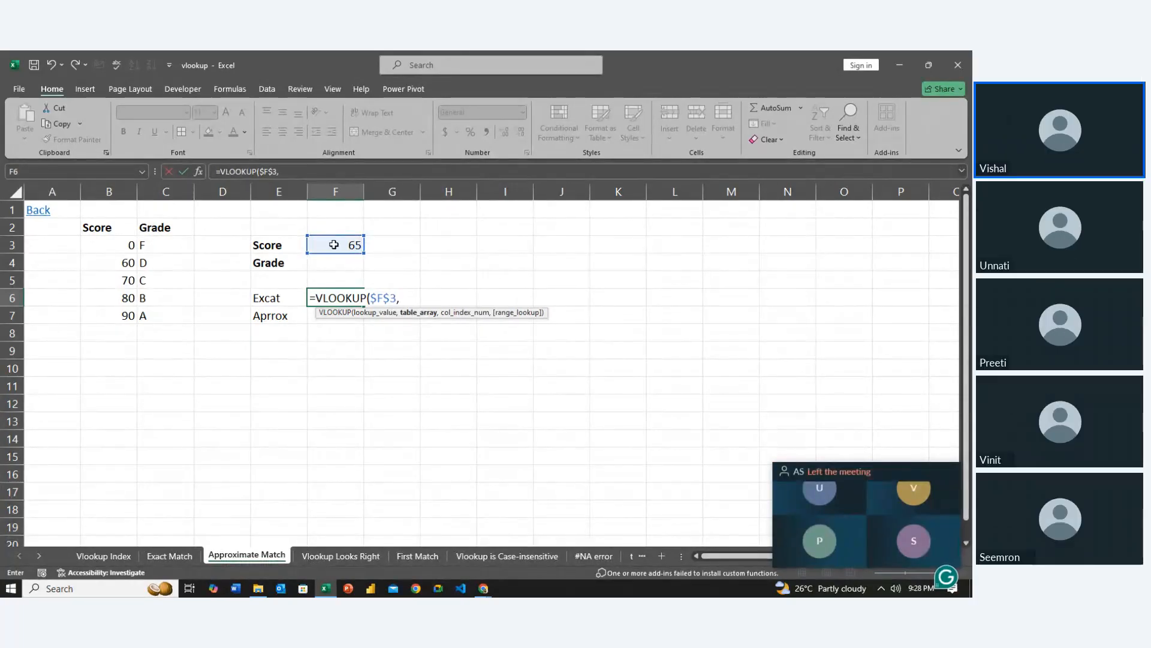
Complete the F6 VLOOKUP with the absolute table range $B$2:$C$7, column index 2 and FALSE for exact match
{"action": "left_click_drag", "start_coordinate": [90, 227], "coordinate": [151, 315]}
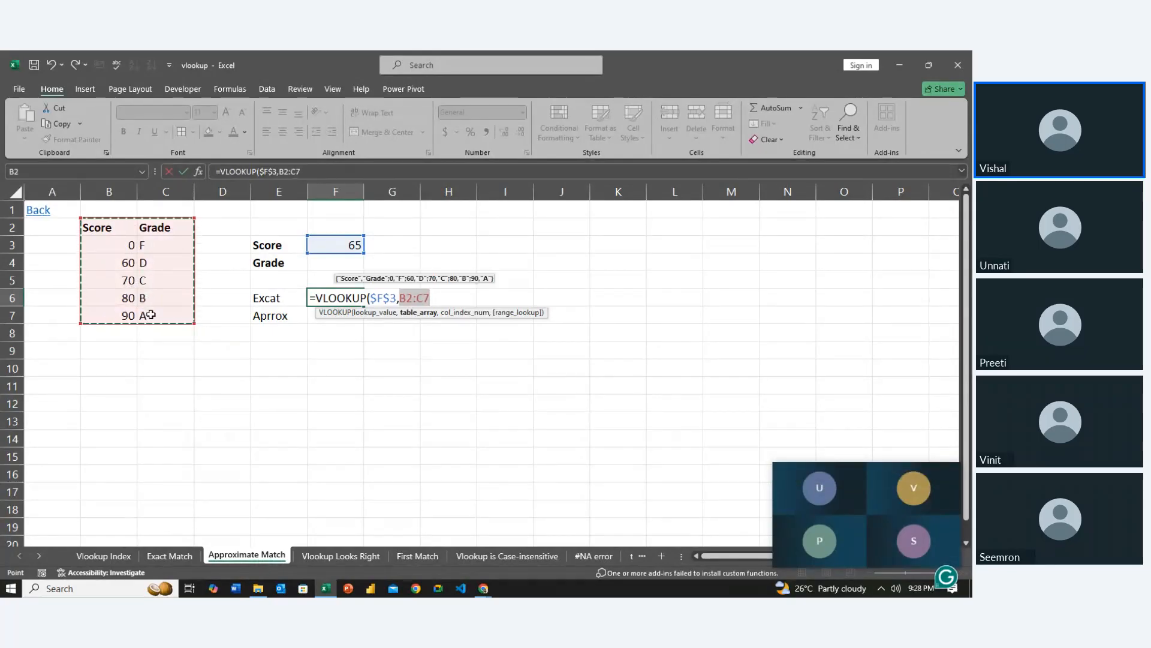
{"action": "key", "text": "F4"}
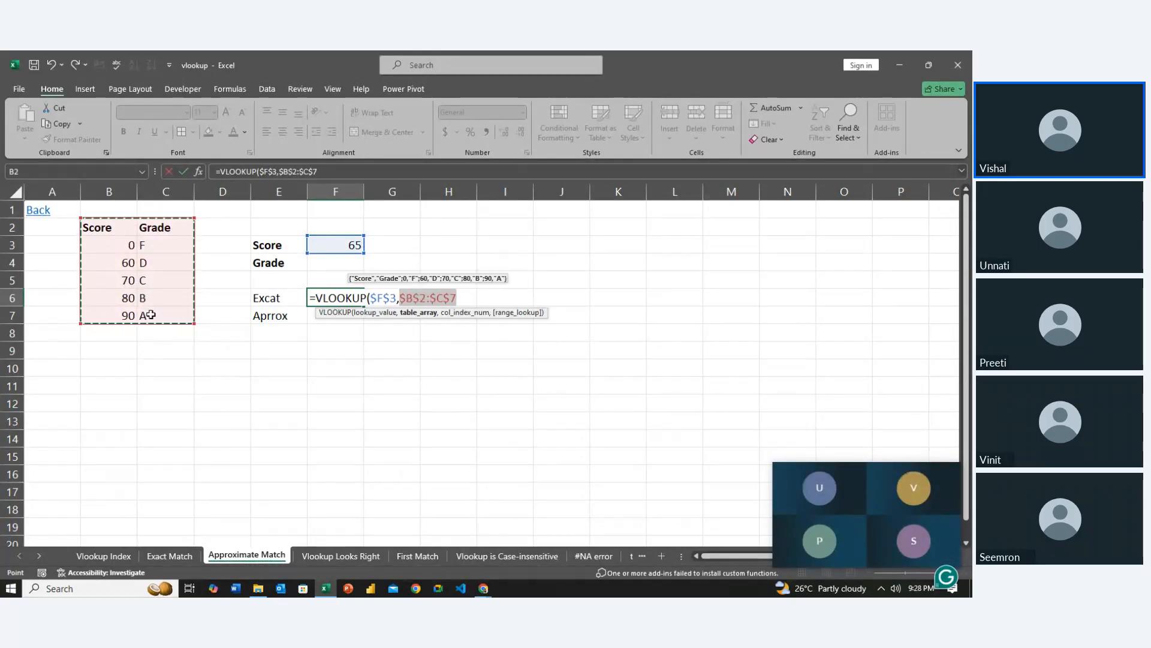
{"action": "type", "text": ","}
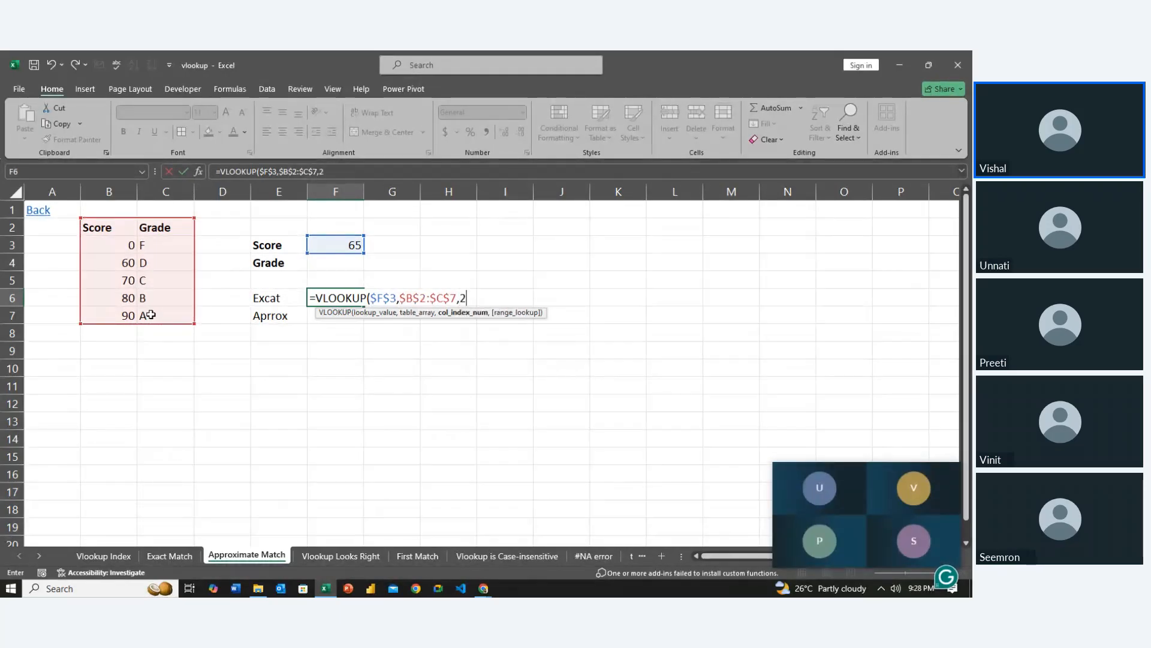
{"action": "type", "text": "2,"}
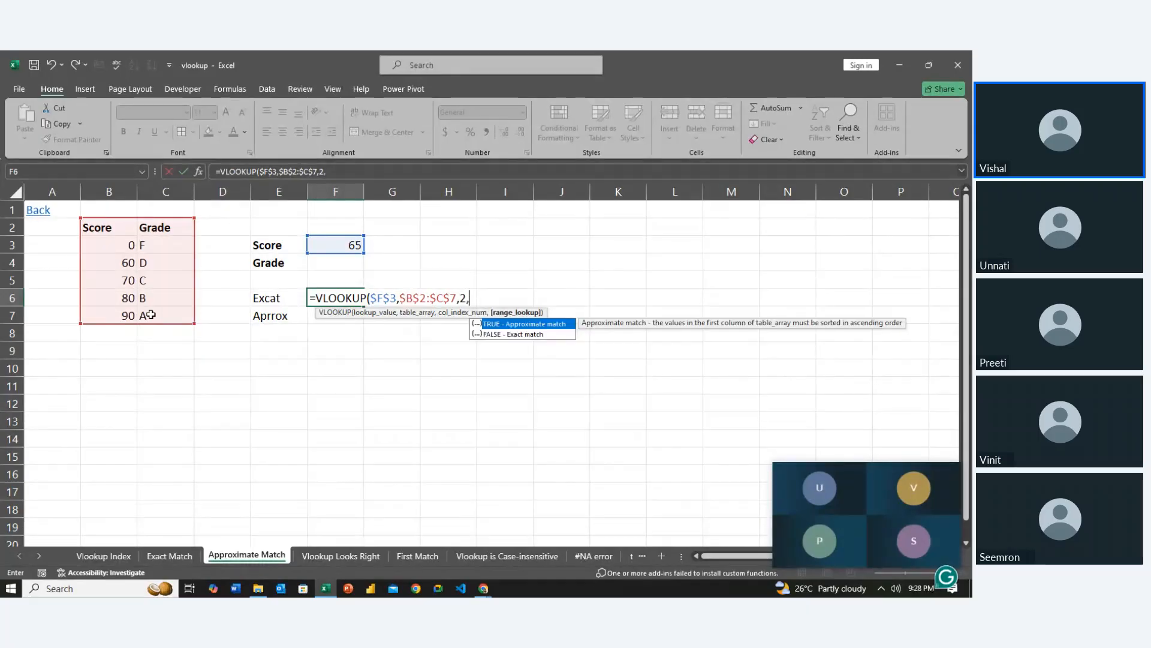
{"action": "key", "text": "Down"}
{"action": "key", "text": "Tab"}
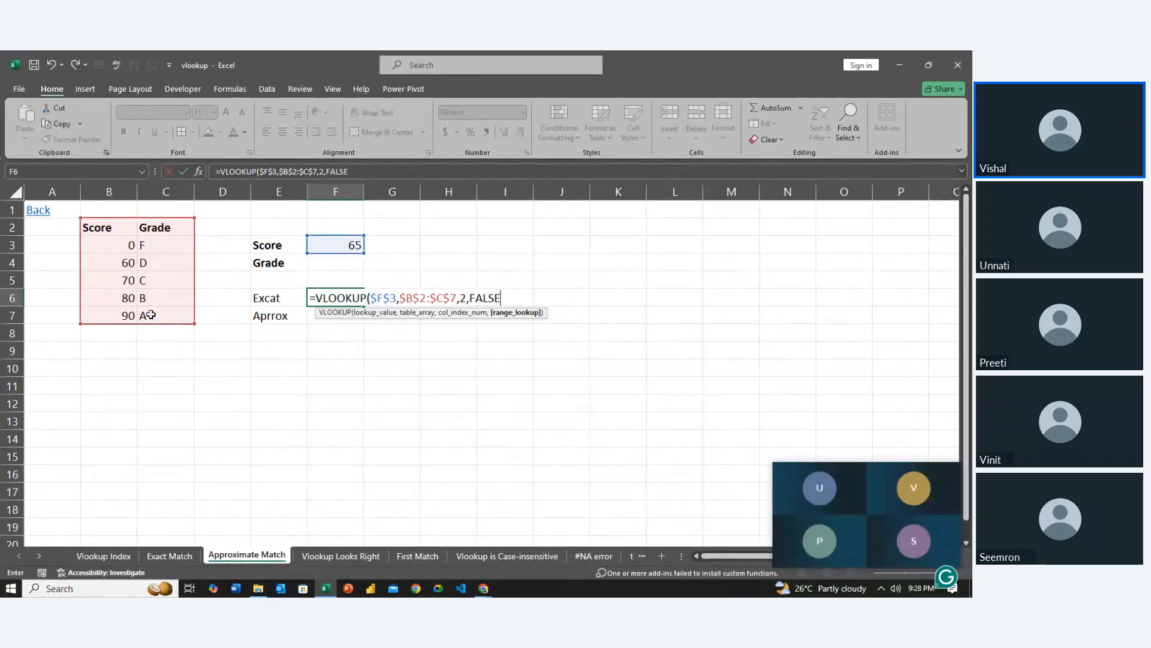
{"action": "key", "text": "Return"}
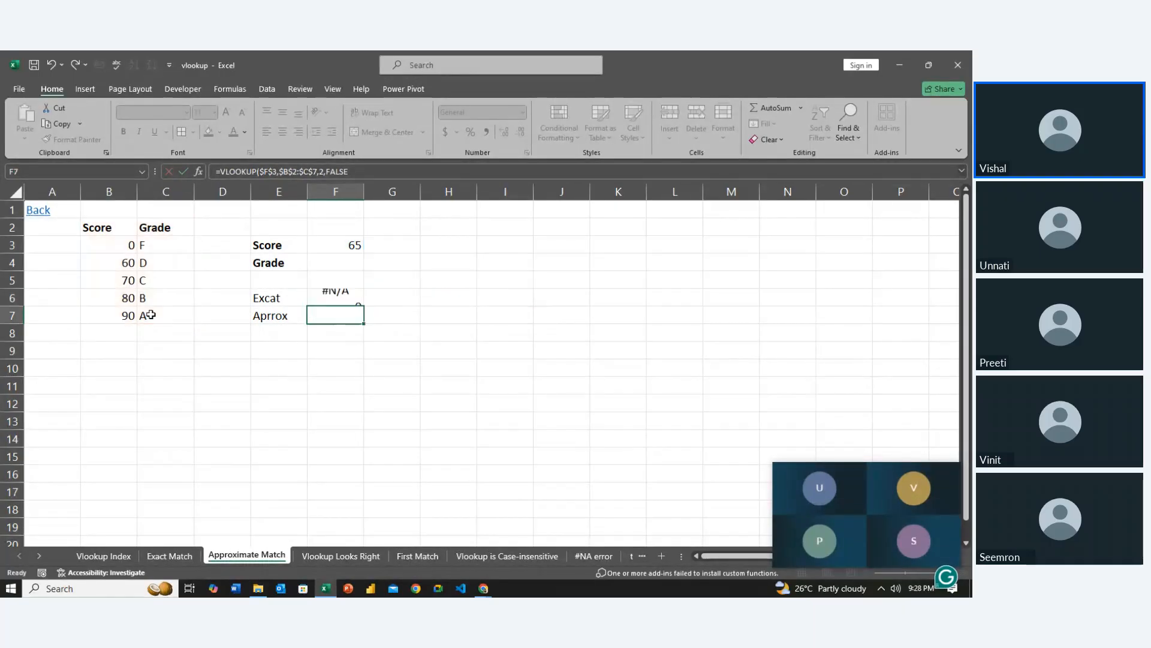
Set the lookup Score in F3 to 70
{"action": "key", "text": "Up"}
{"action": "key", "text": "Up"}
{"action": "key", "text": "Up"}
{"action": "key", "text": "Up"}
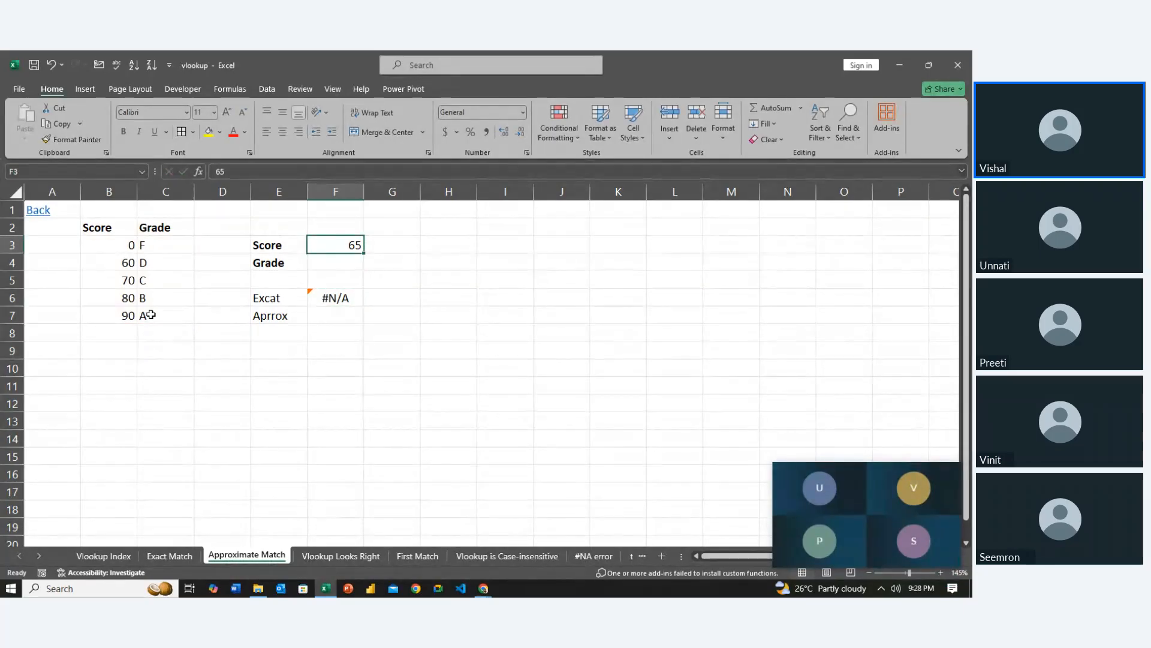
{"action": "key", "text": "BackSpace"}
{"action": "key", "text": "BackSpace"}
{"action": "type", "text": "70"}
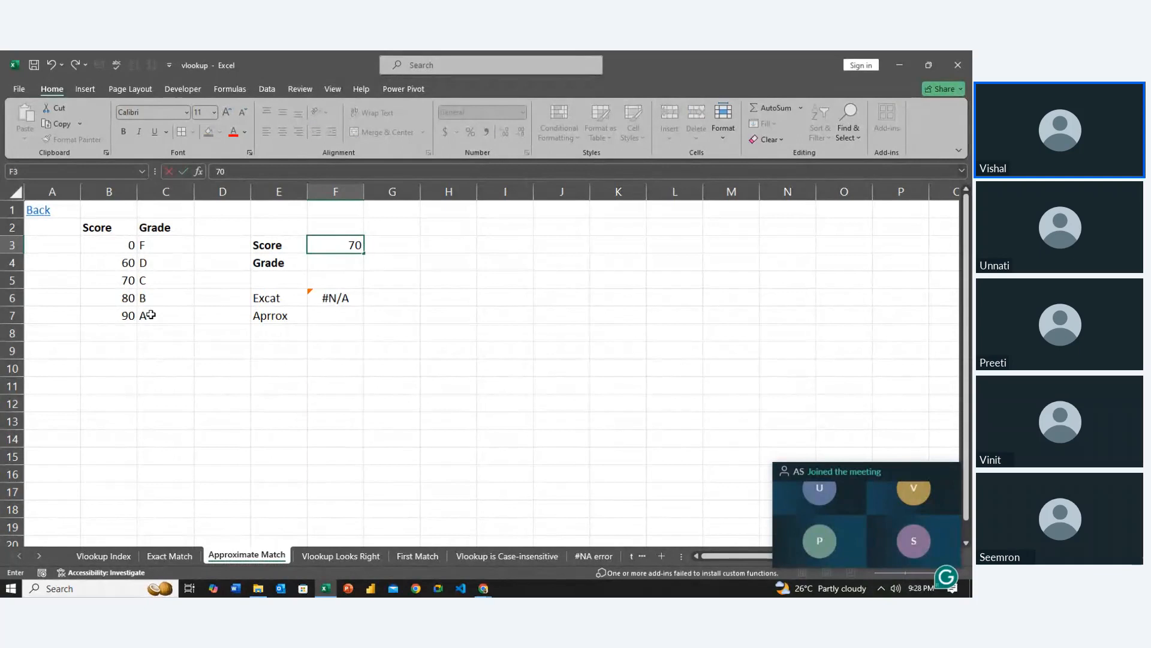
{"action": "key", "text": "Return"}
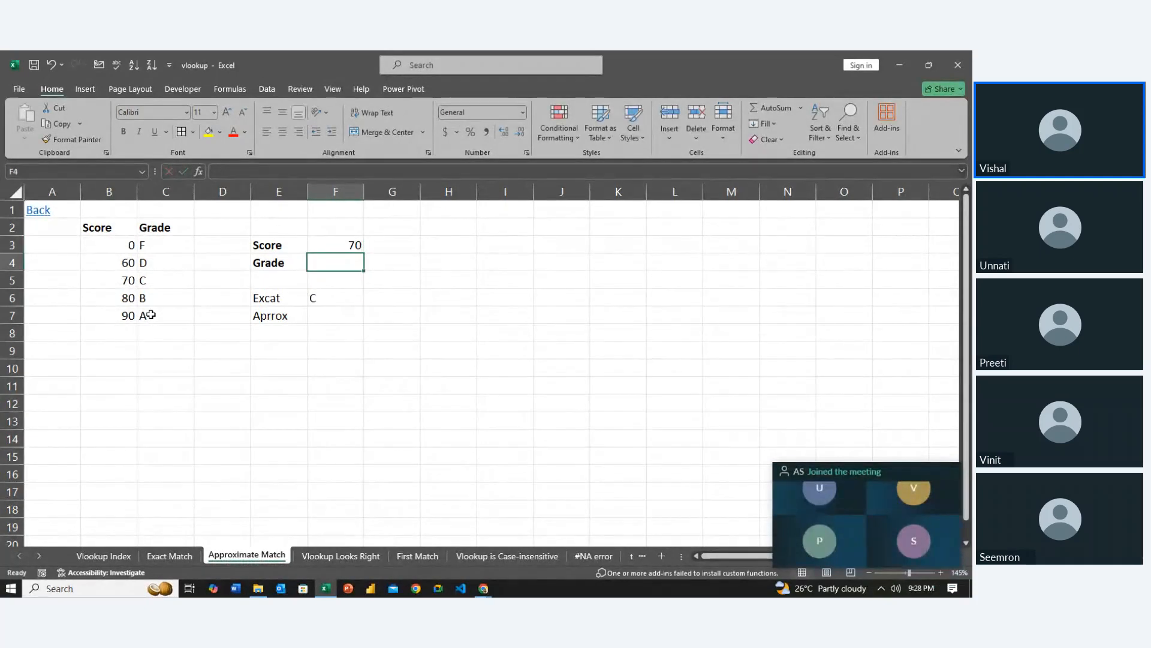
{"action": "key", "text": "Up"}
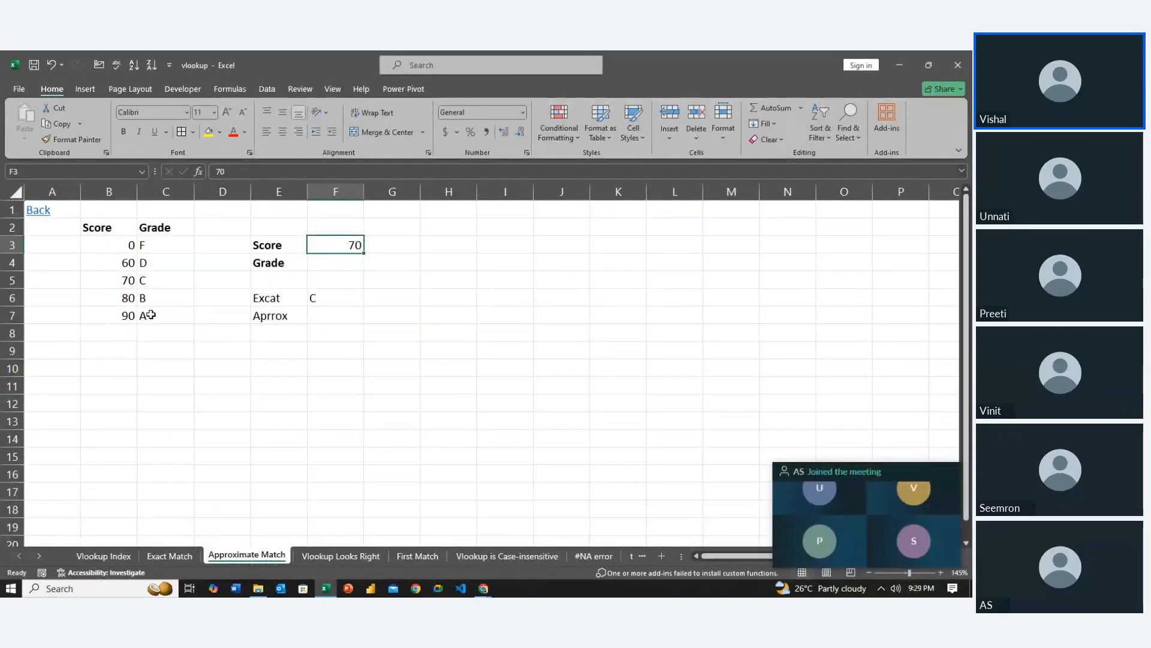
{"action": "key", "text": "Down"}
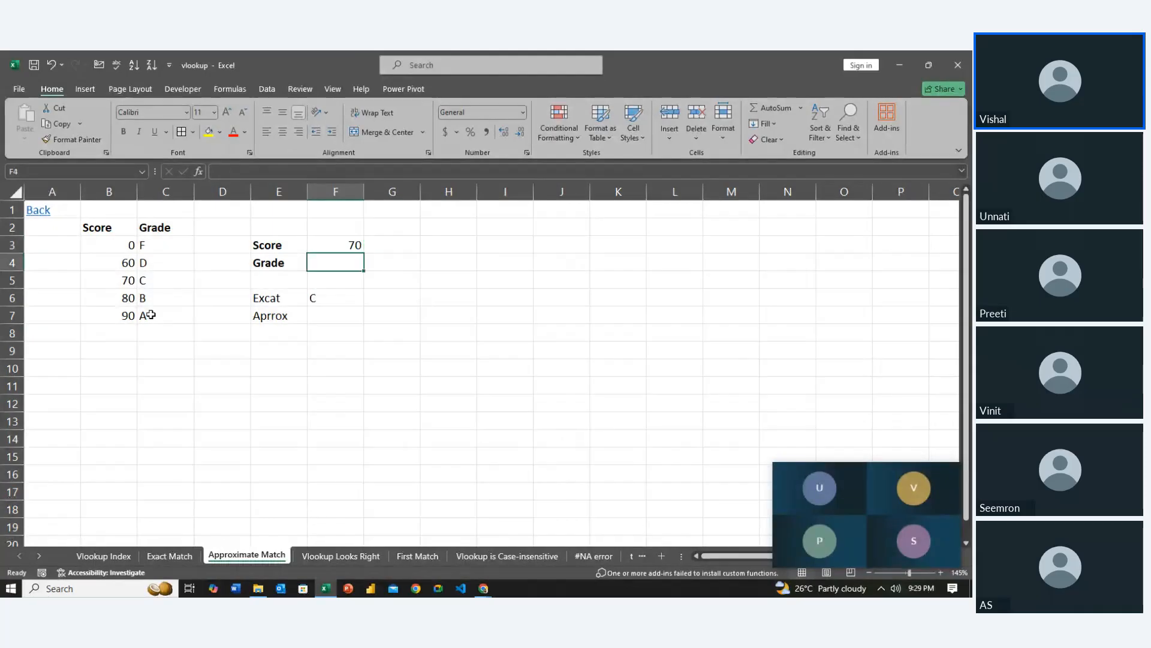
Set the lookup Score in F3 to 65.7
{"action": "key", "text": "Down"}
{"action": "key", "text": "Down"}
{"action": "key", "text": "Down"}
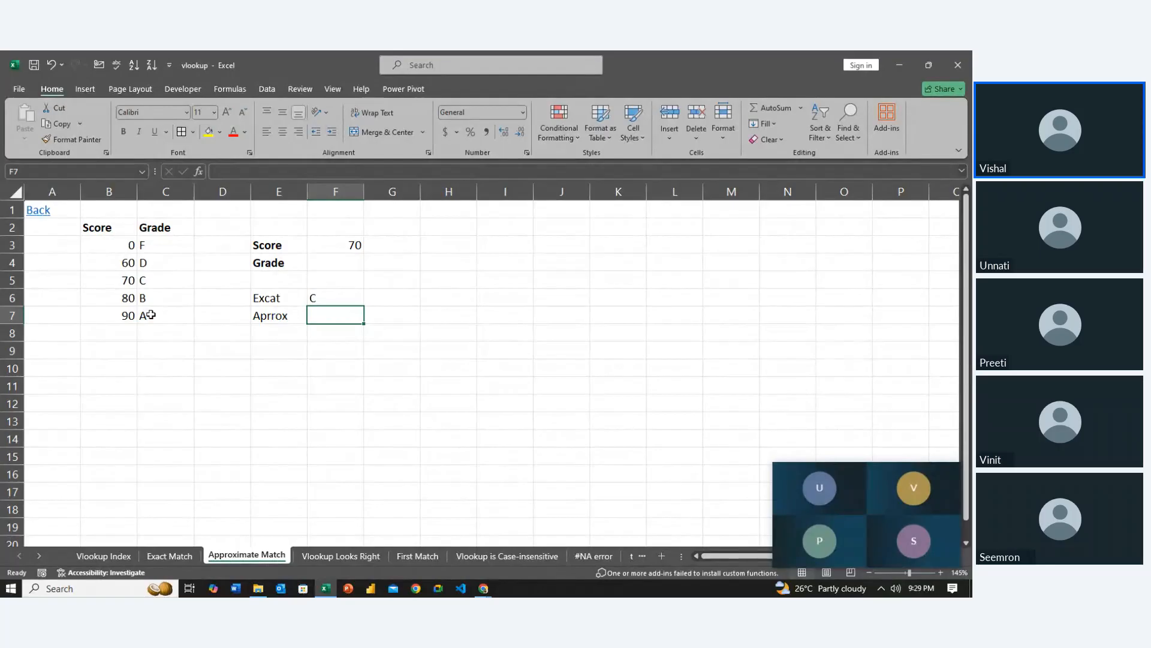
{"action": "key", "text": "Left"}
{"action": "key", "text": "Right"}
{"action": "key", "text": "Up"}
{"action": "key", "text": "Up"}
{"action": "key", "text": "Up"}
{"action": "key", "text": "Up"}
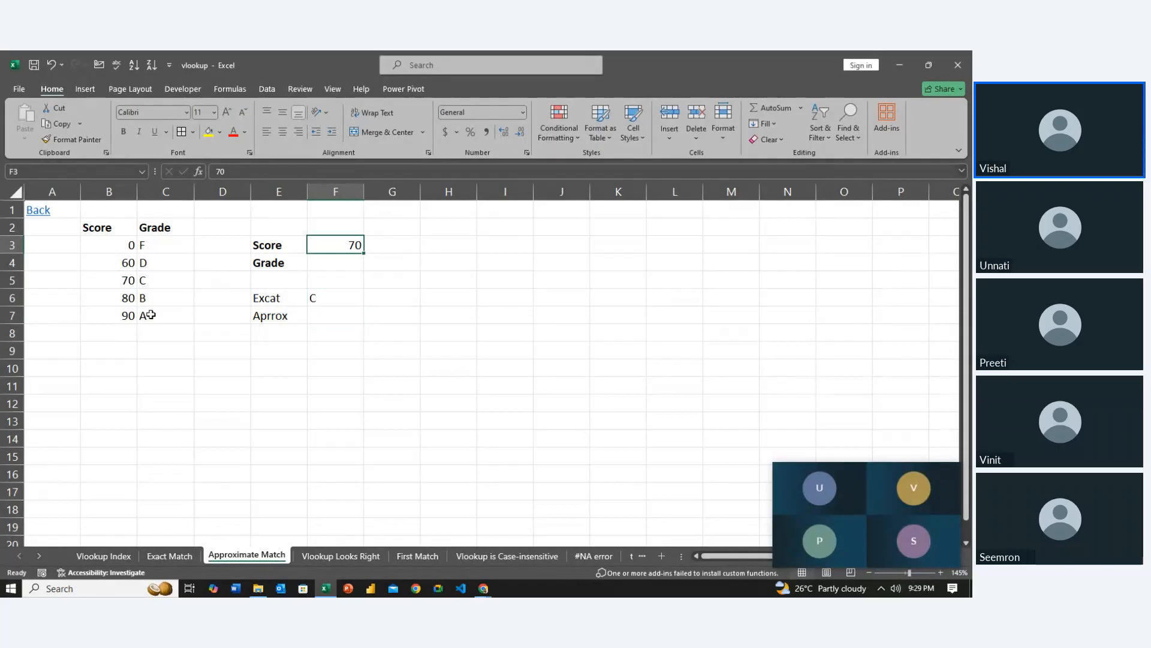
{"action": "type", "text": "65.7"}
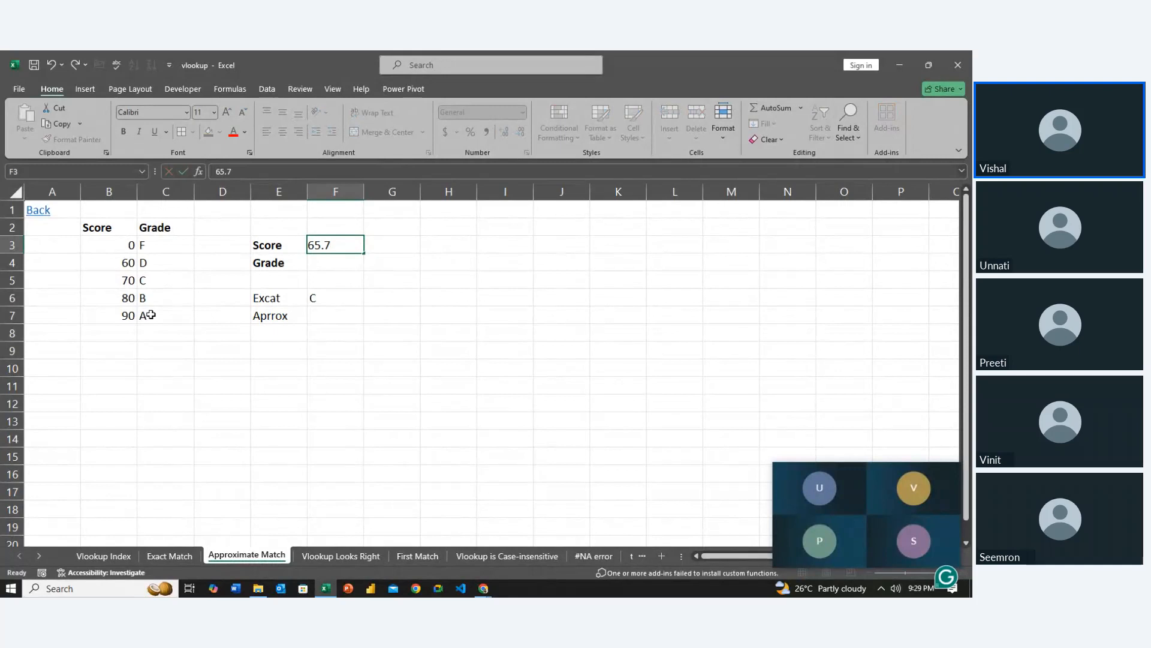
{"action": "key", "text": "Return"}
Start a VLOOKUP formula in F7, beside the Aprrox label, with the absolute reference $F$3 as lookup value
{"action": "key", "text": "Down"}
{"action": "key", "text": "Down"}
{"action": "key", "text": "Down"}
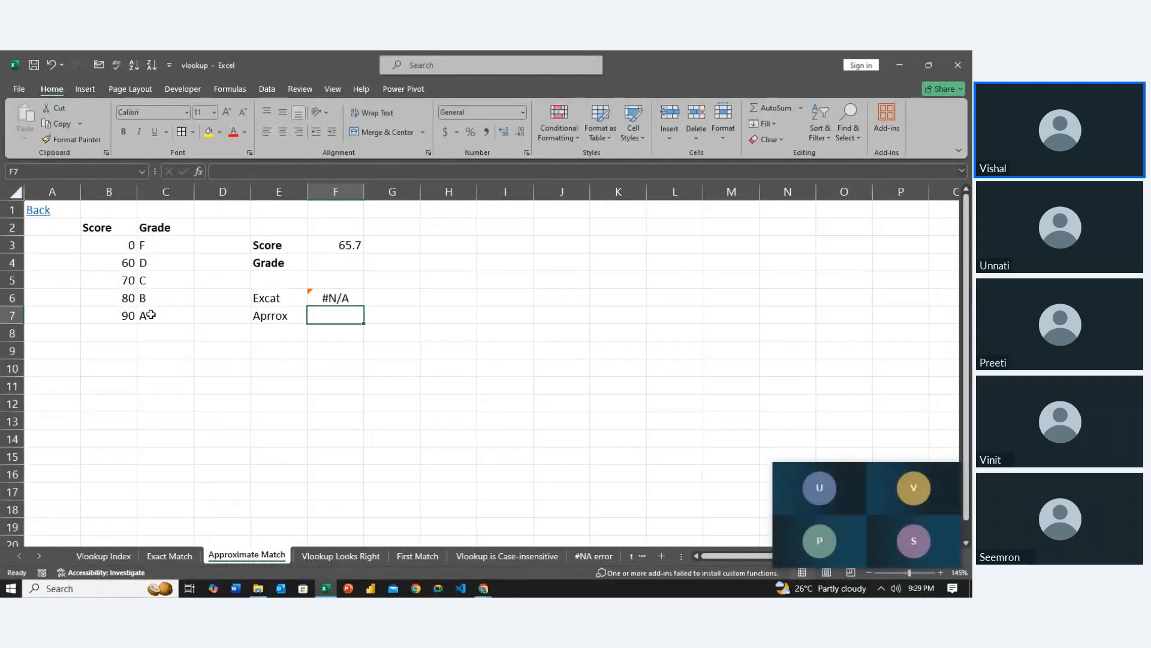
{"action": "type", "text": "="}
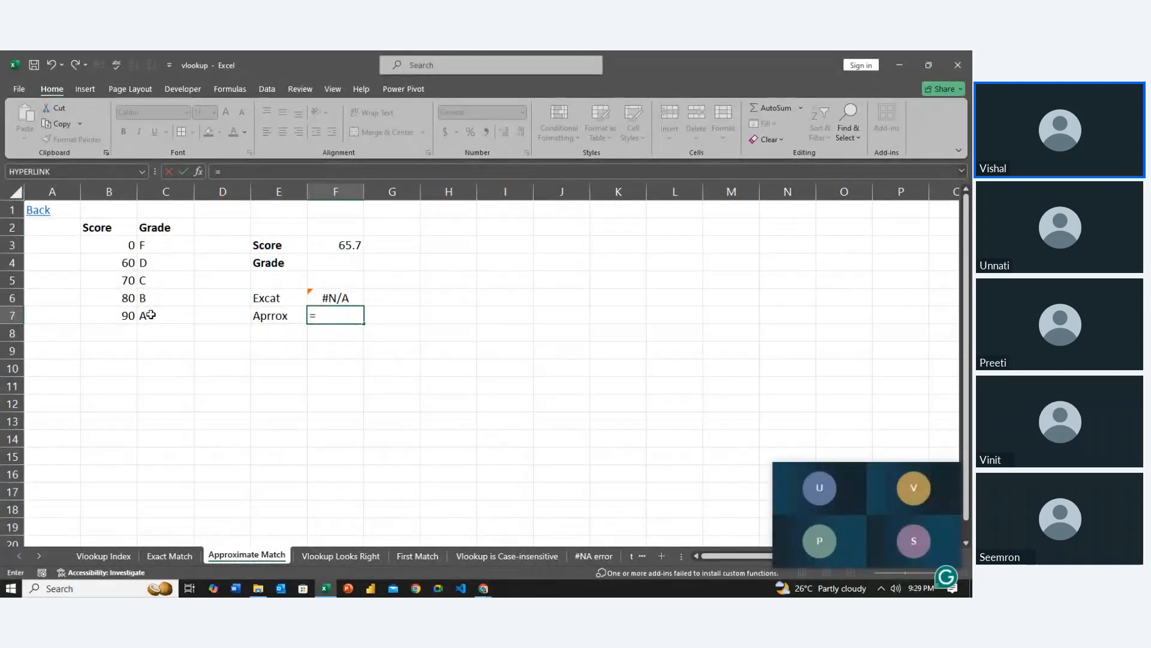
{"action": "type", "text": "vl"}
{"action": "key", "text": "Tab"}
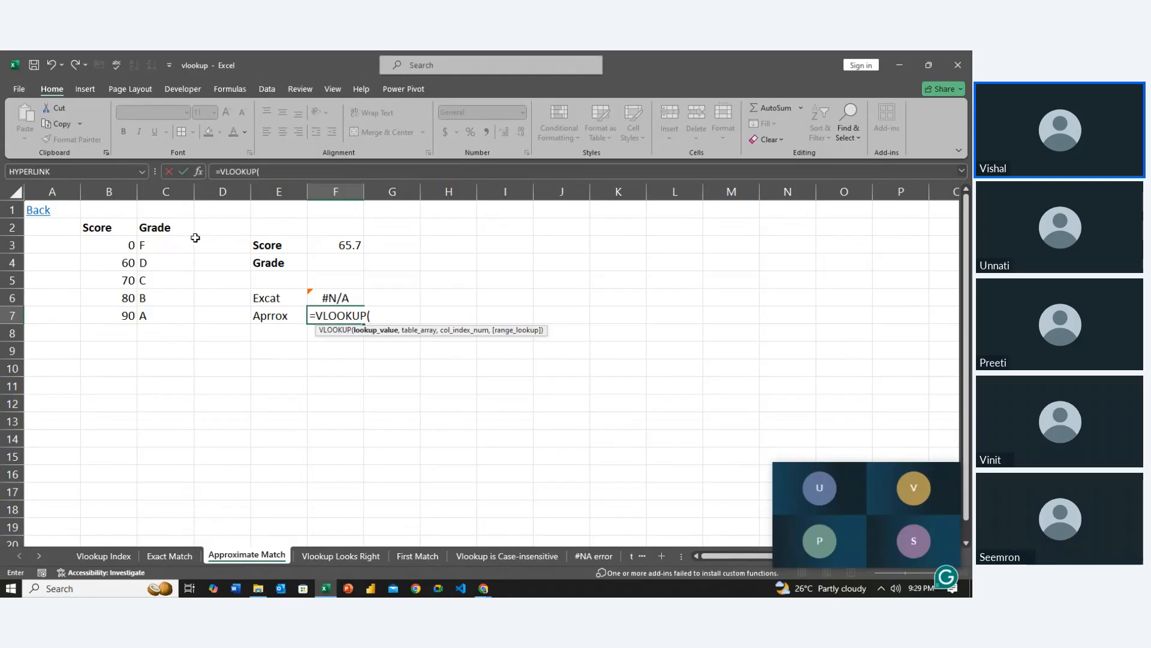
{"action": "left_click", "coordinate": [324, 244]}
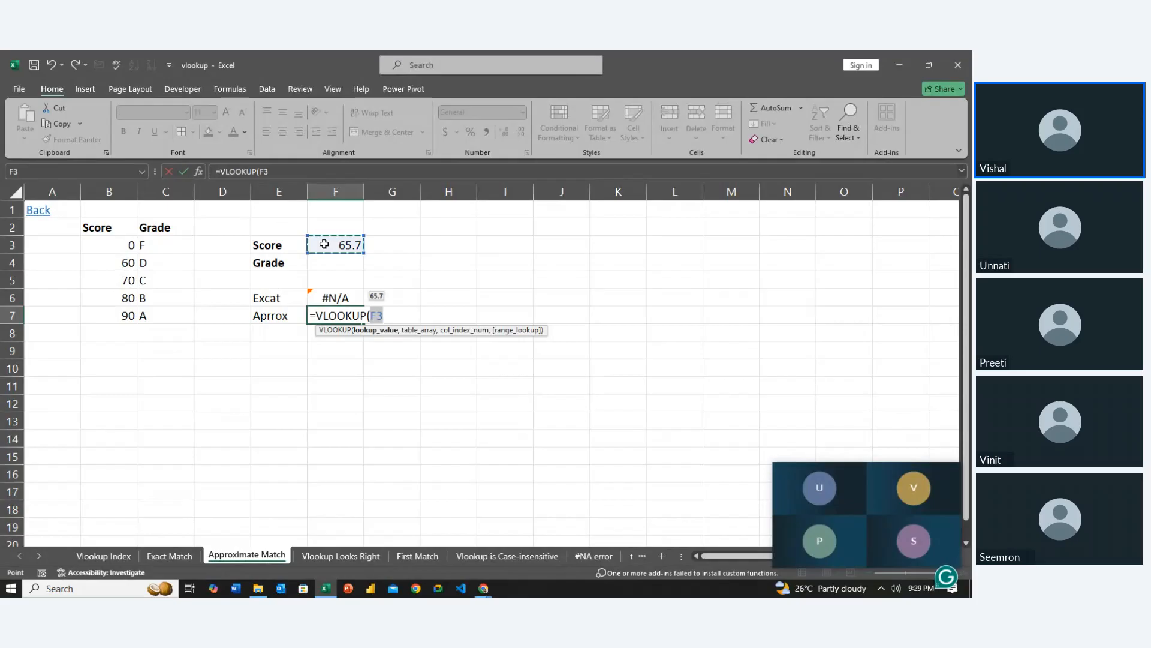
{"action": "key", "text": "F4"}
{"action": "type", "text": ","}
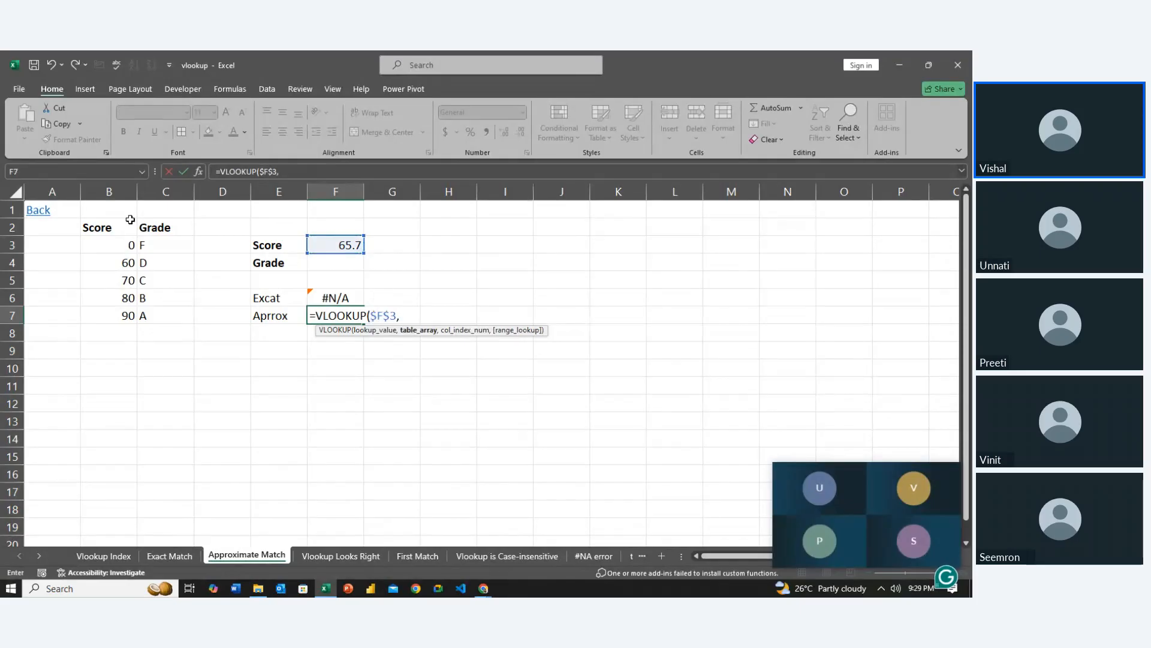
Complete the F7 VLOOKUP with the absolute table range $B$2:$C$7, column index 2 and TRUE for approximate match
{"action": "left_click_drag", "start_coordinate": [126, 223], "coordinate": [169, 320]}
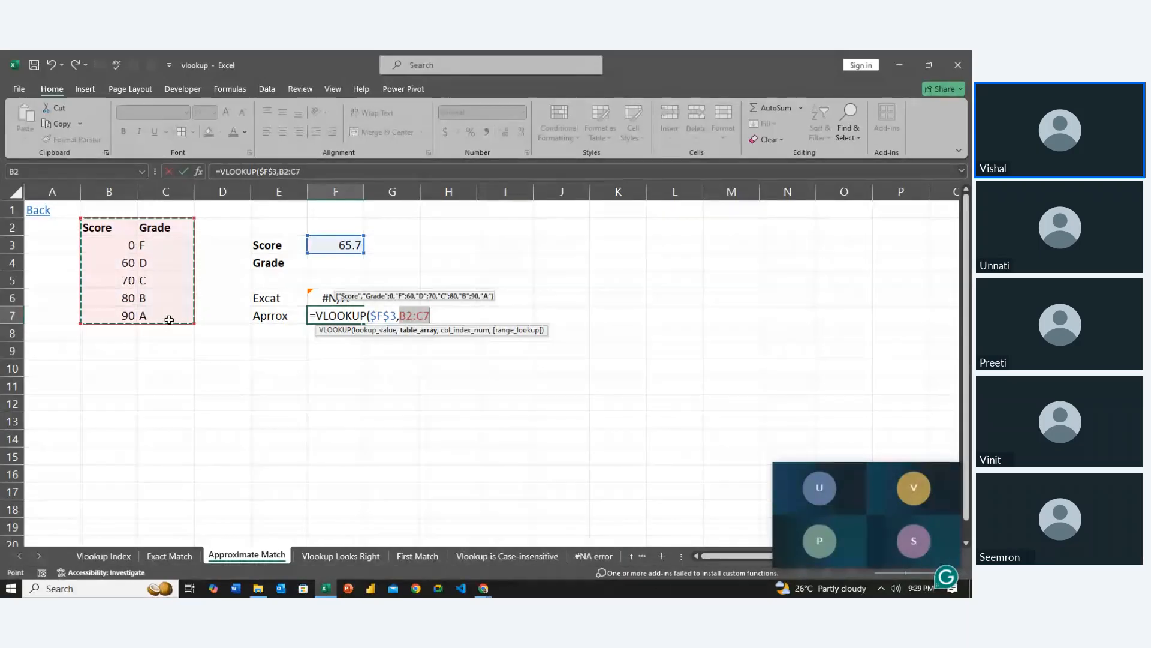
{"action": "key", "text": "F4"}
{"action": "type", "text": ","}
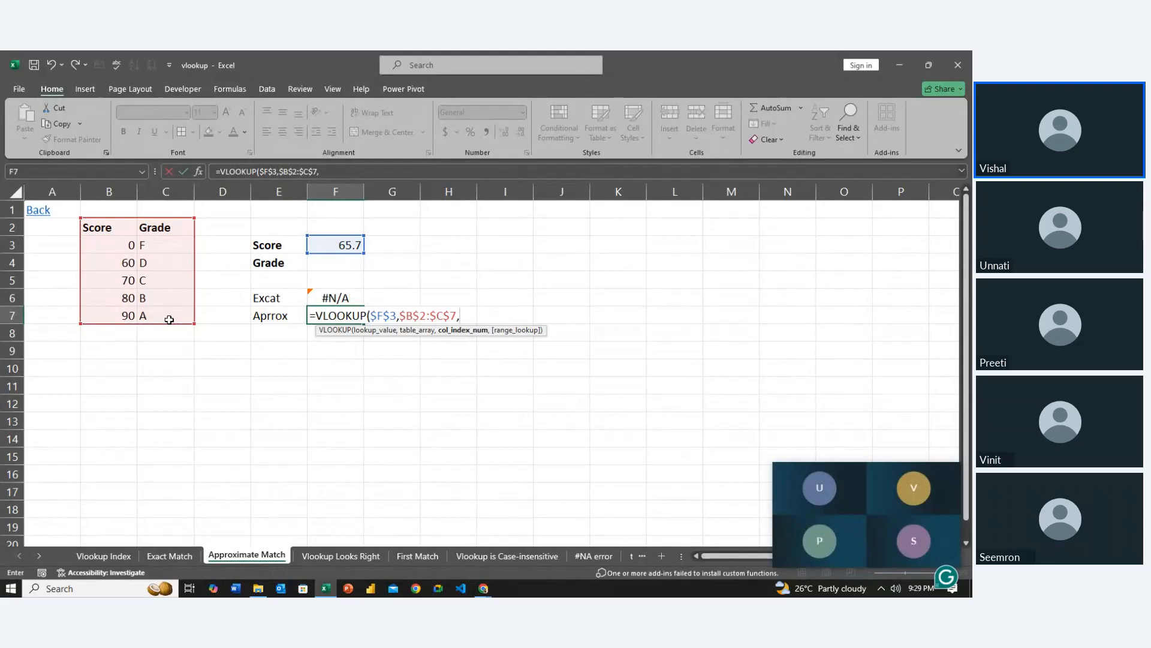
{"action": "type", "text": "2,"}
{"action": "key", "text": "Down"}
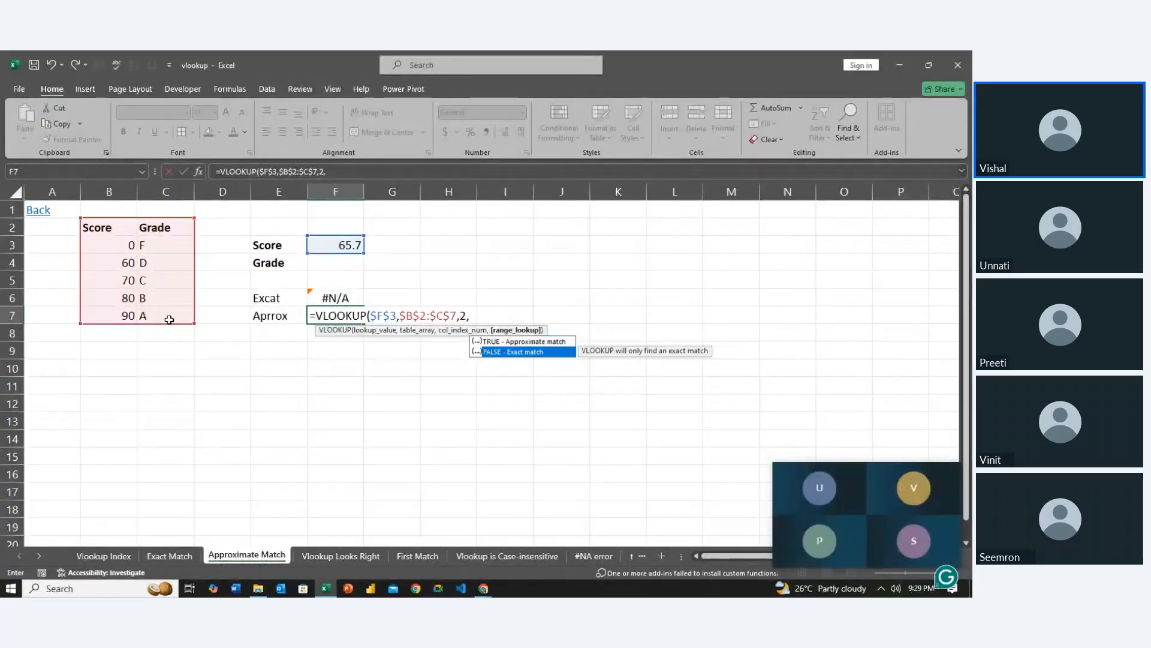
{"action": "key", "text": "Up"}
{"action": "key", "text": "Tab"}
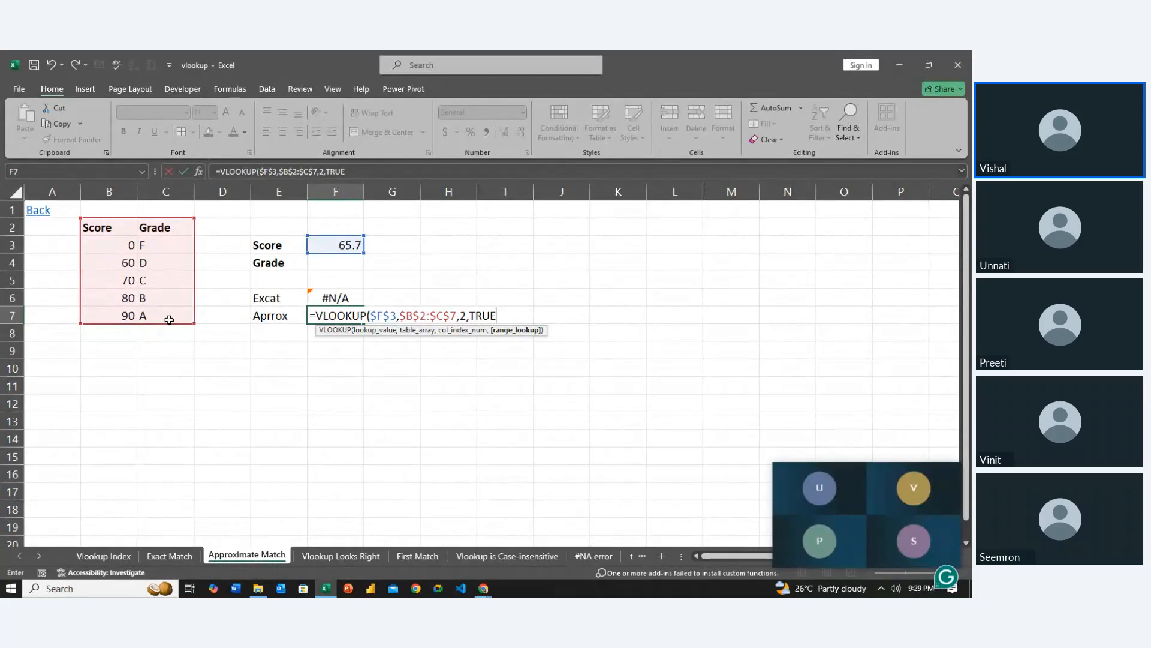
{"action": "key", "text": "Return"}
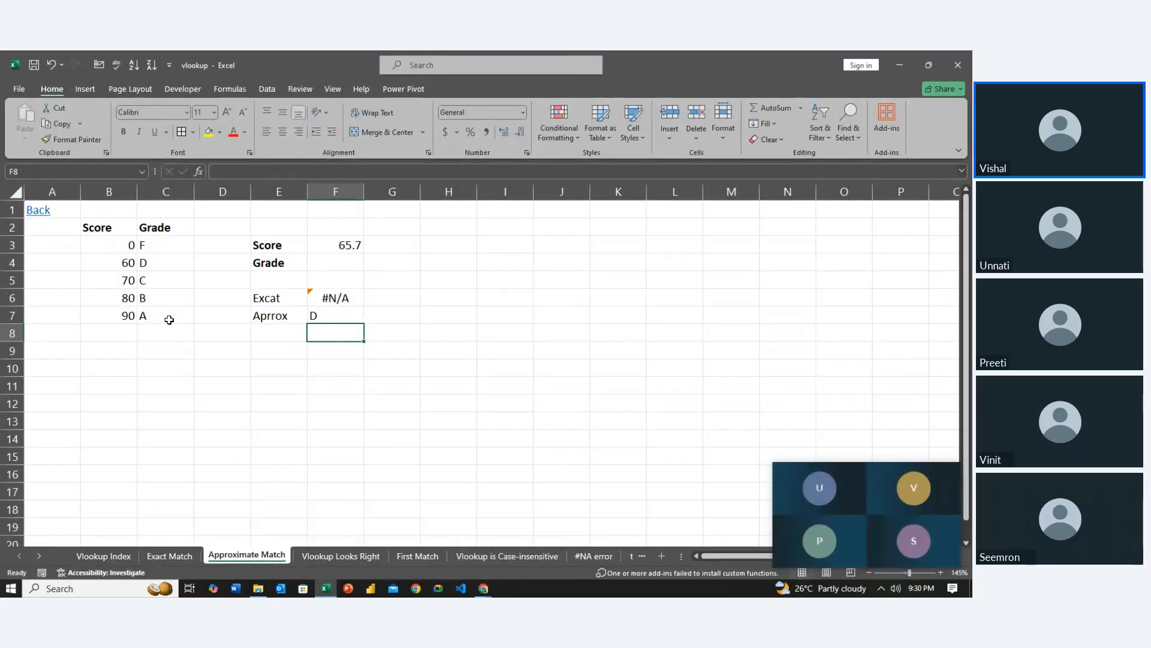
Change the lookup Score in F3 to 71.1
{"action": "key", "text": "Up"}
{"action": "key", "text": "Up"}
{"action": "key", "text": "Up"}
{"action": "key", "text": "Up"}
{"action": "key", "text": "Up"}
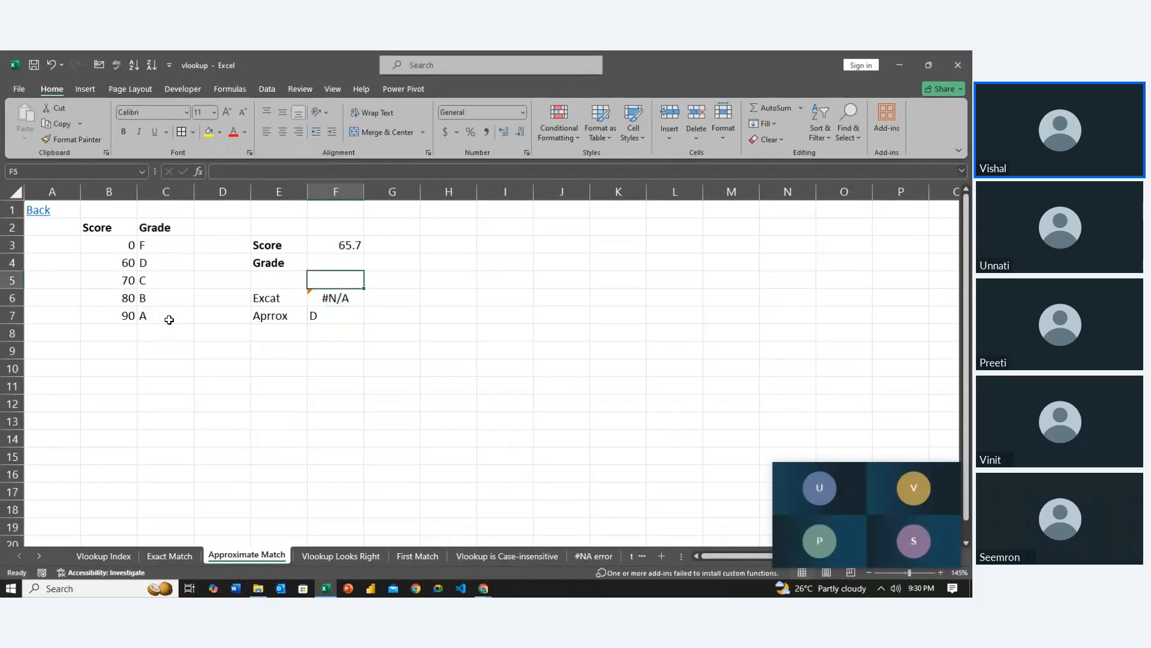
{"action": "type", "text": "71"}
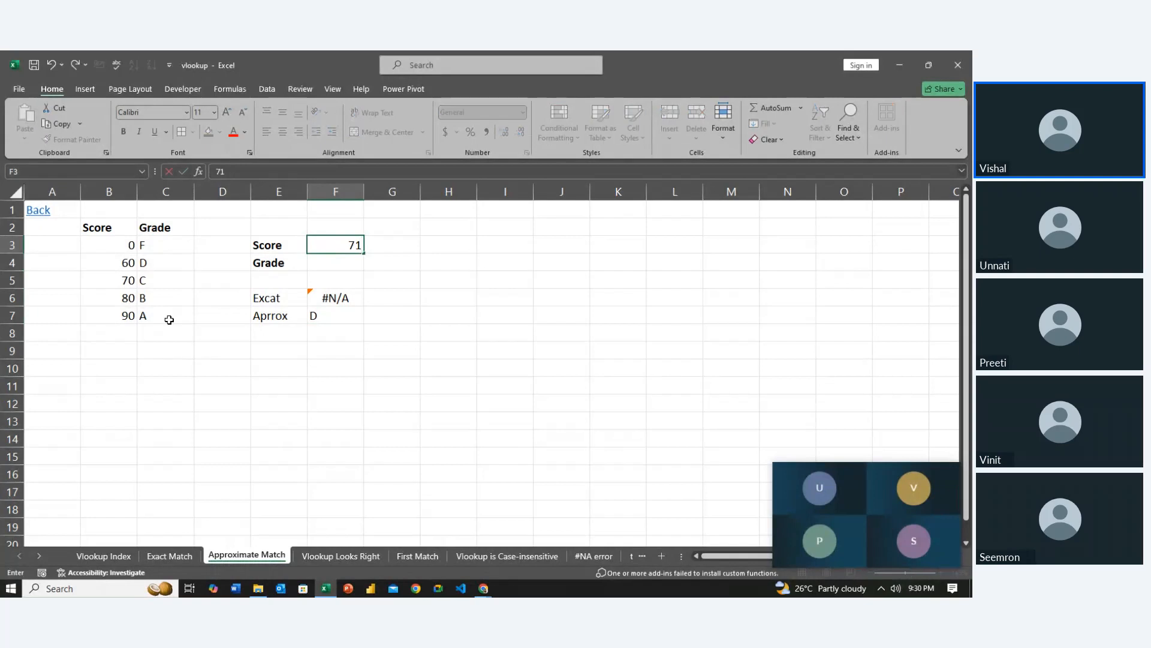
{"action": "type", "text": ".1"}
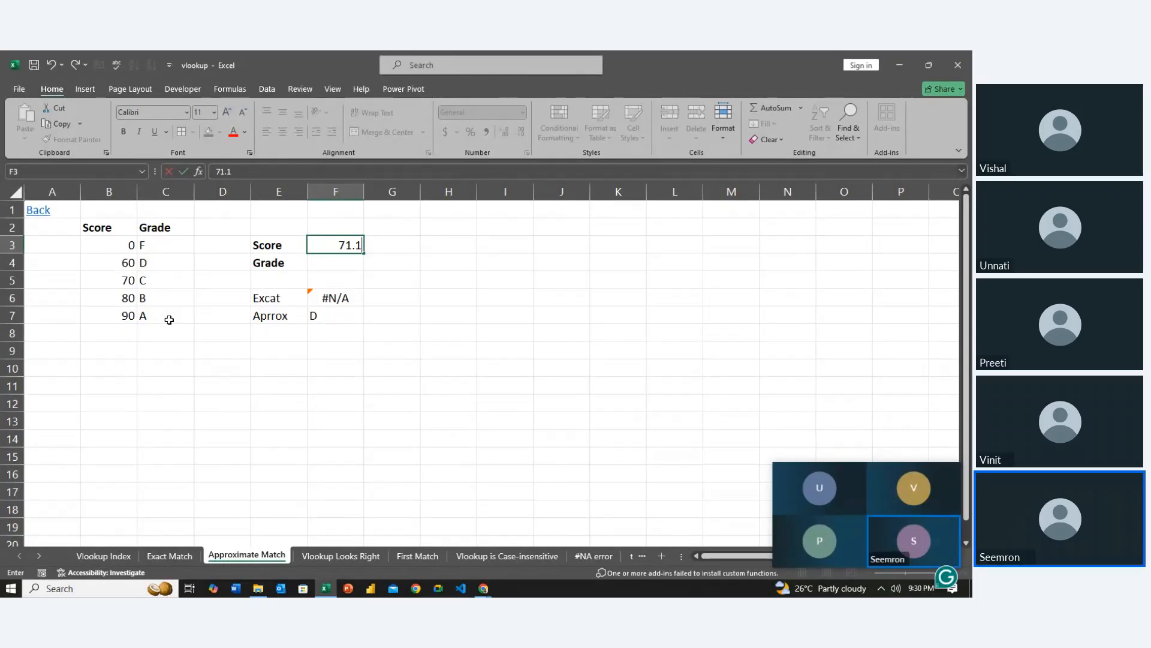
{"action": "key", "text": "Return"}
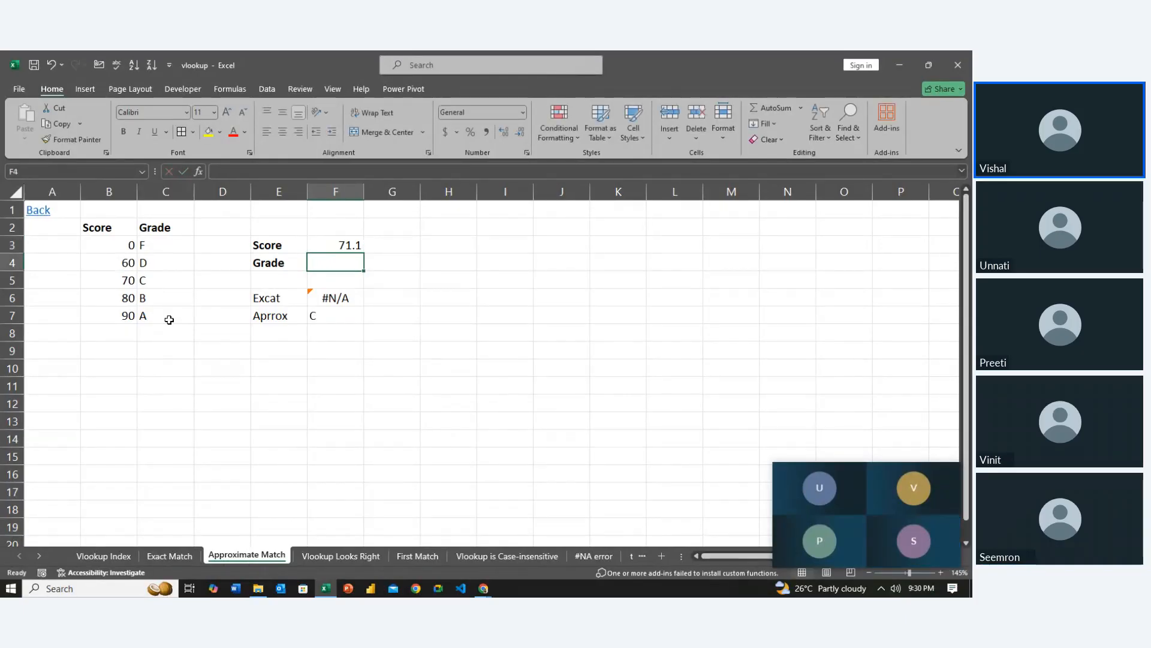
Change the lookup Score in F3 to 99
{"action": "key", "text": "Up"}
{"action": "type", "text": "99"}
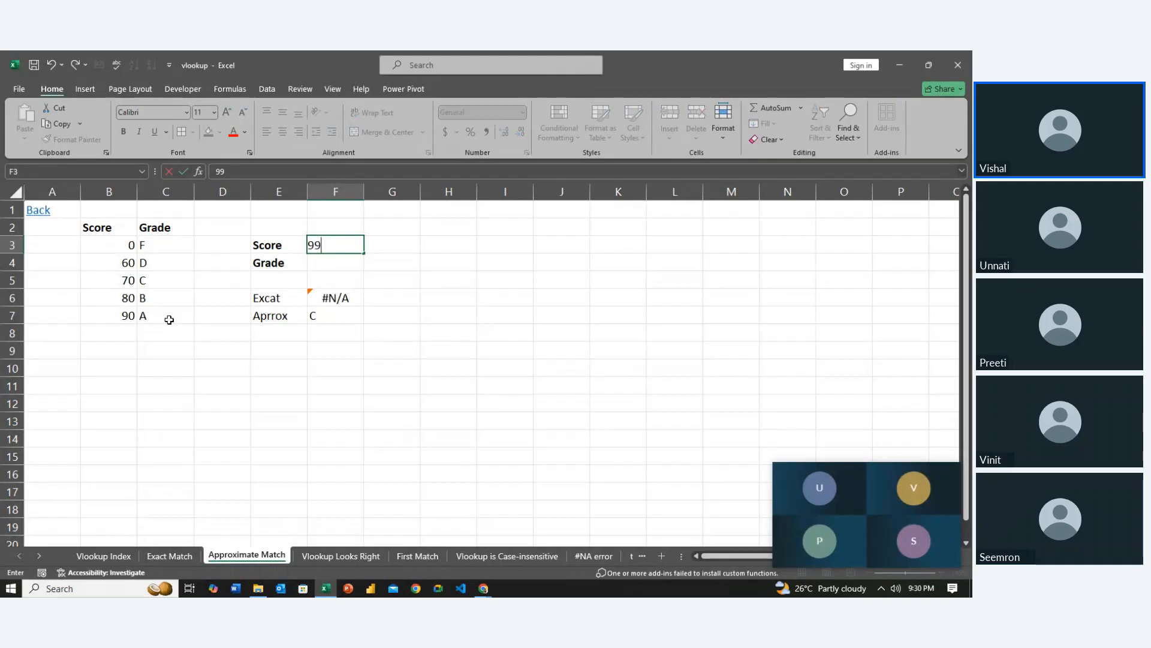
{"action": "key", "text": "Return"}
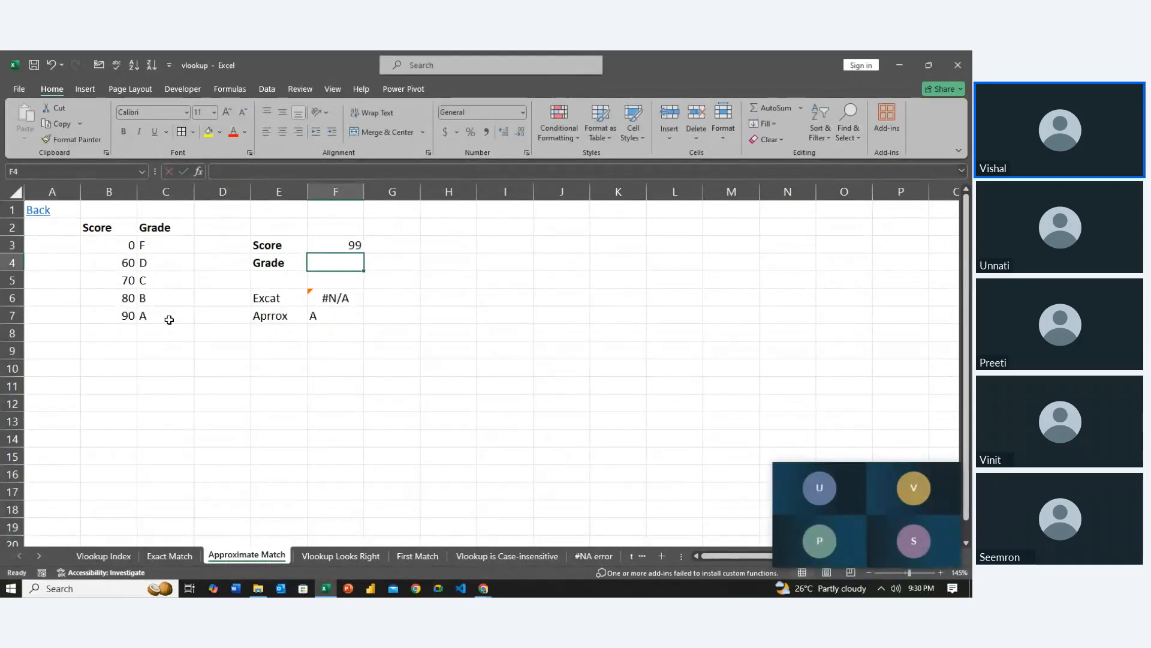
Examine the score bands in column B and their grades in column C to see which band each score falls into
{"action": "key", "text": "Up"}
{"action": "key", "text": "Left"}
{"action": "key", "text": "Left"}
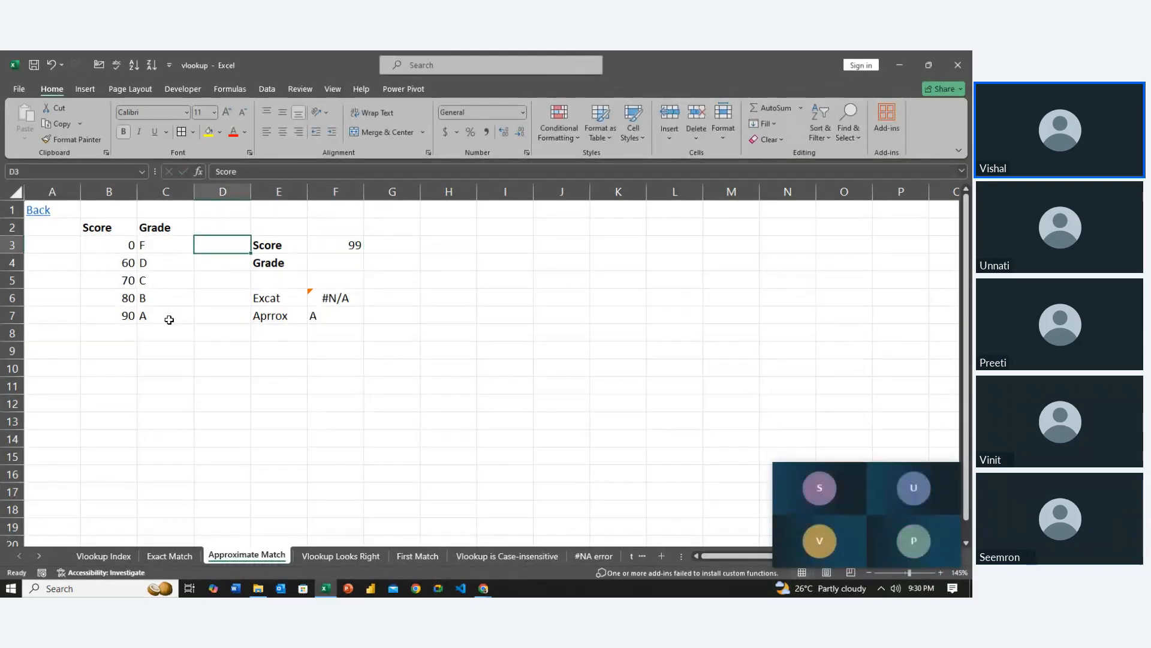
{"action": "key", "text": "Left"}
{"action": "key", "text": "Left"}
{"action": "key", "text": "Left"}
{"action": "key", "text": "Right"}
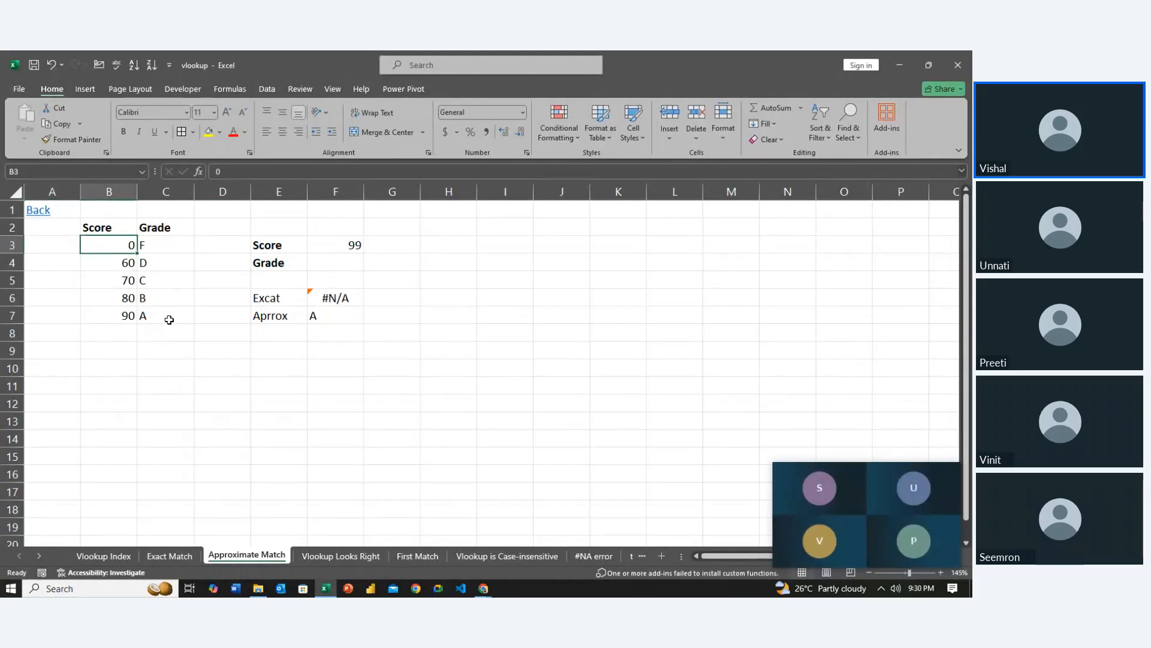
{"action": "key", "text": "Down"}
{"action": "key", "text": "Down"}
{"action": "key", "text": "Right"}
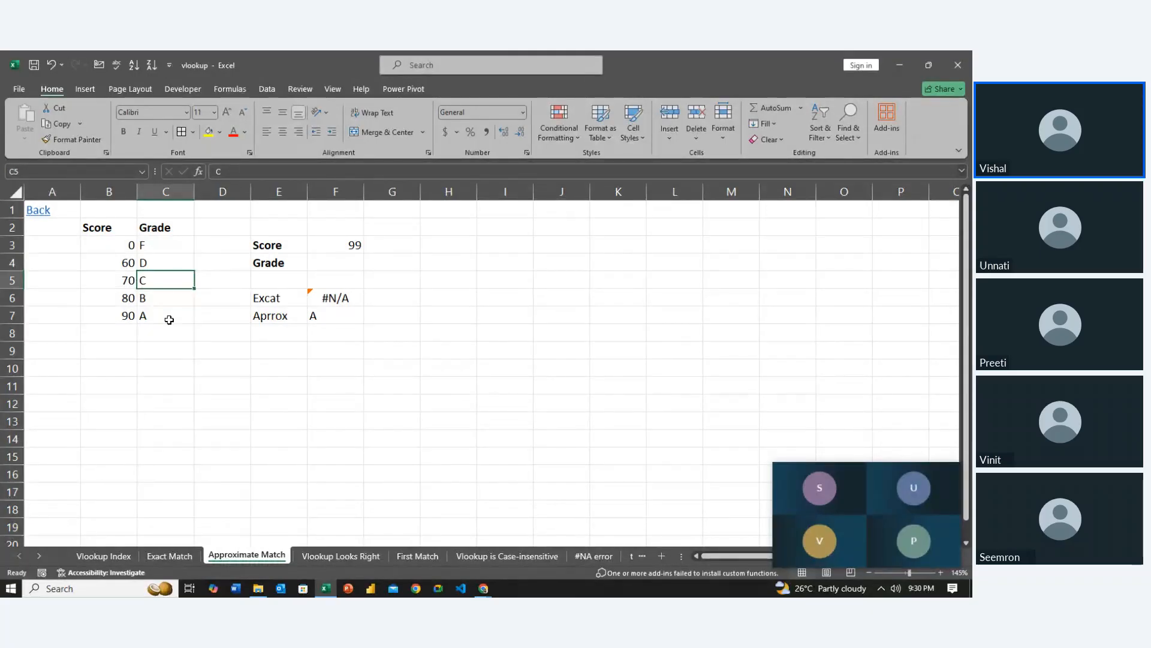
{"action": "key", "text": "Left"}
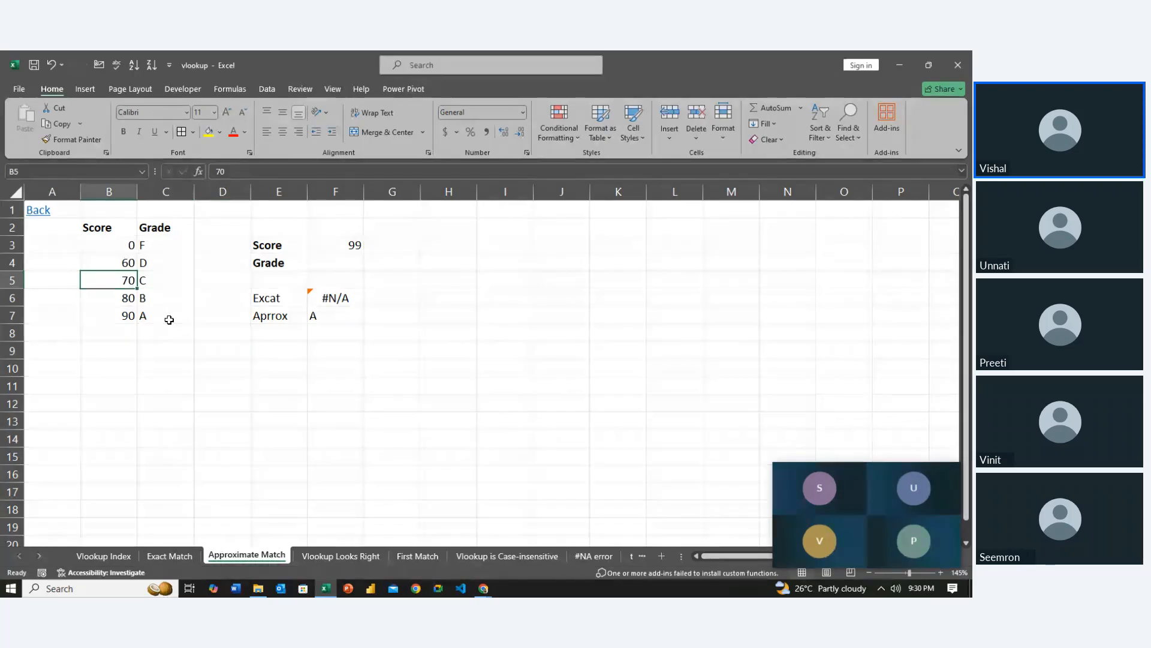
{"action": "key", "text": "Down"}
{"action": "key", "text": "Right"}
{"action": "key", "text": "Down"}
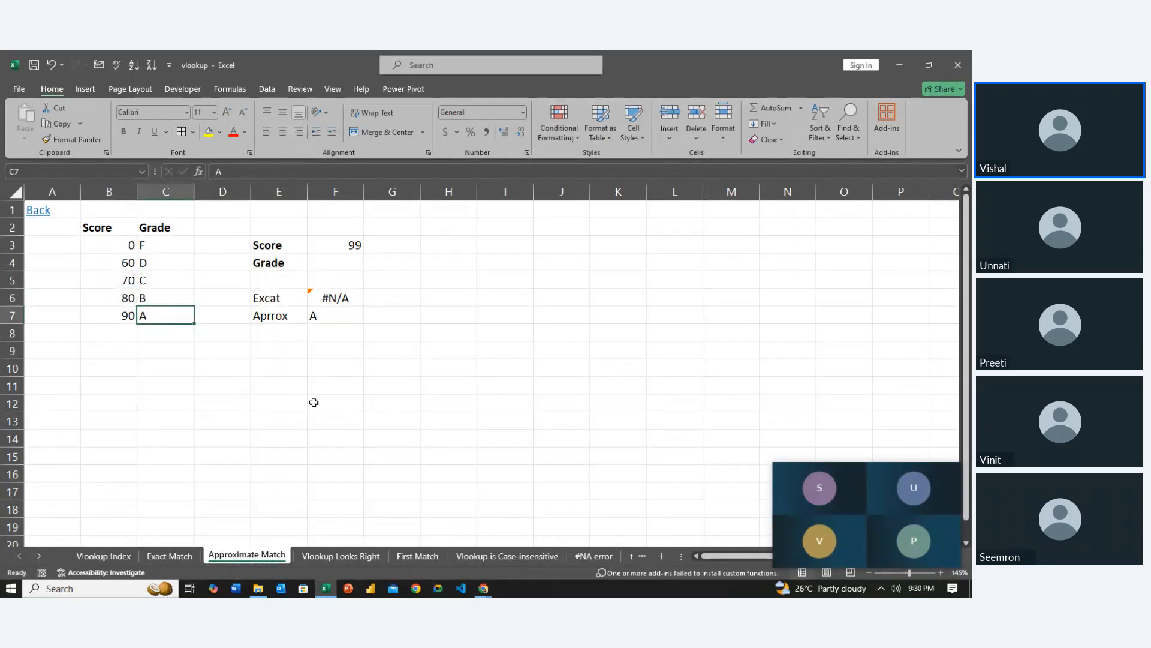
On the Vlookup Looks Right sheet, clear the old Salary and ID results in H5:H7
{"action": "left_click", "coordinate": [345, 554]}
{"action": "left_click", "coordinate": [392, 449]}
{"action": "key", "text": "Up"}
{"action": "key", "text": "Up"}
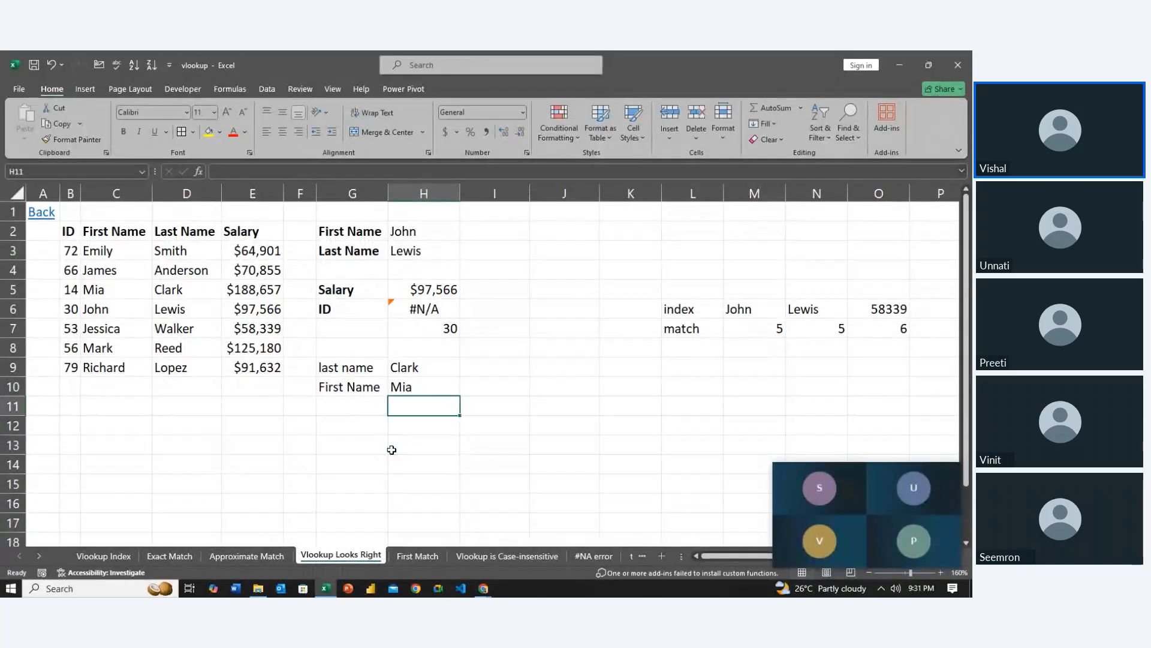
{"action": "key", "text": "Up"}
{"action": "key", "text": "Left"}
{"action": "key", "text": "Up"}
{"action": "key", "text": "Up"}
{"action": "key", "text": "Up"}
{"action": "key", "text": "Up"}
{"action": "key", "text": "Up"}
{"action": "key", "text": "Up"}
{"action": "key", "text": "Right"}
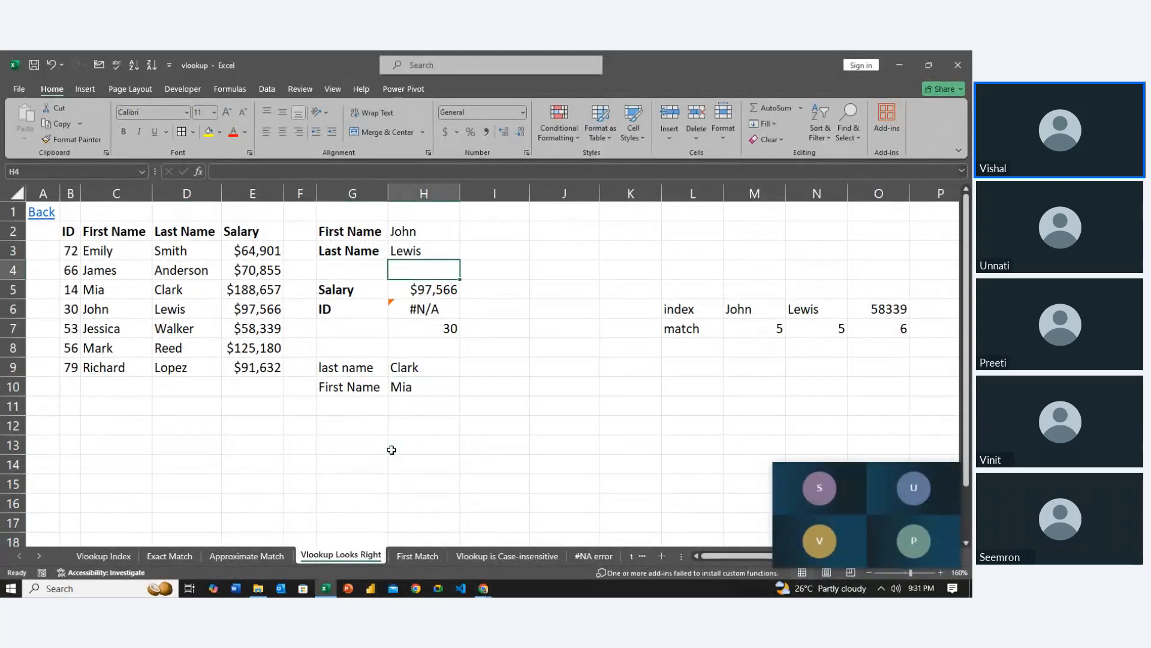
{"action": "key", "text": "Left"}
{"action": "key", "text": "Down"}
{"action": "key", "text": "Right"}
{"action": "key", "text": "shift+Down"}
{"action": "key", "text": "shift+Down"}
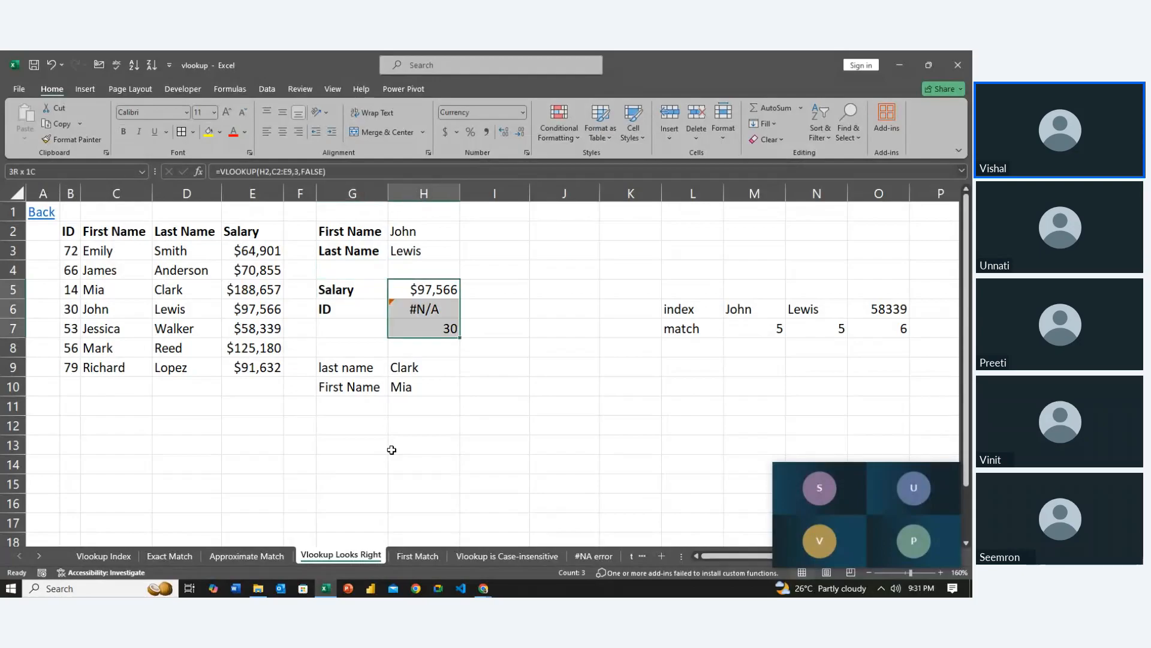
{"action": "key", "text": "Delete"}
Clear the index and match block in L6:O7
{"action": "key", "text": "Down"}
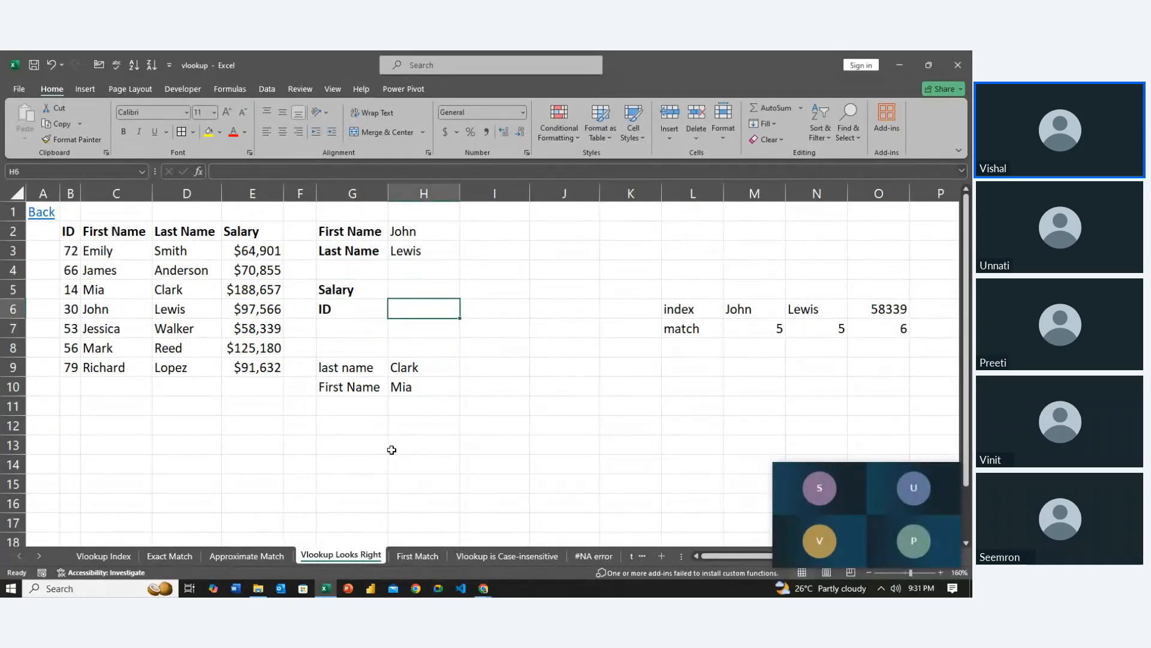
{"action": "key", "text": "Right"}
{"action": "key", "text": "ctrl+Right"}
{"action": "key", "text": "shift+Down"}
{"action": "key", "text": "shift+Right"}
{"action": "key", "text": "shift+Right"}
{"action": "key", "text": "shift+Right"}
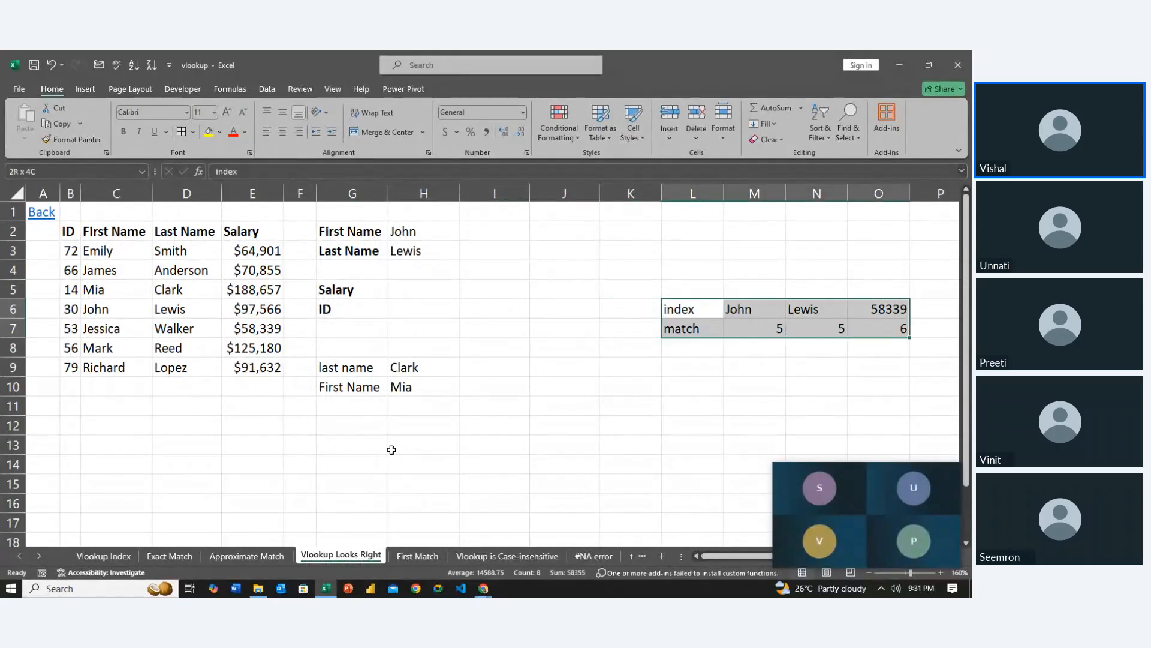
{"action": "key", "text": "shift+Right"}
{"action": "key", "text": "shift+Left"}
{"action": "key", "text": "Delete"}
Clear the second last name and First Name lookup block in G9:H10
{"action": "key", "text": "Left"}
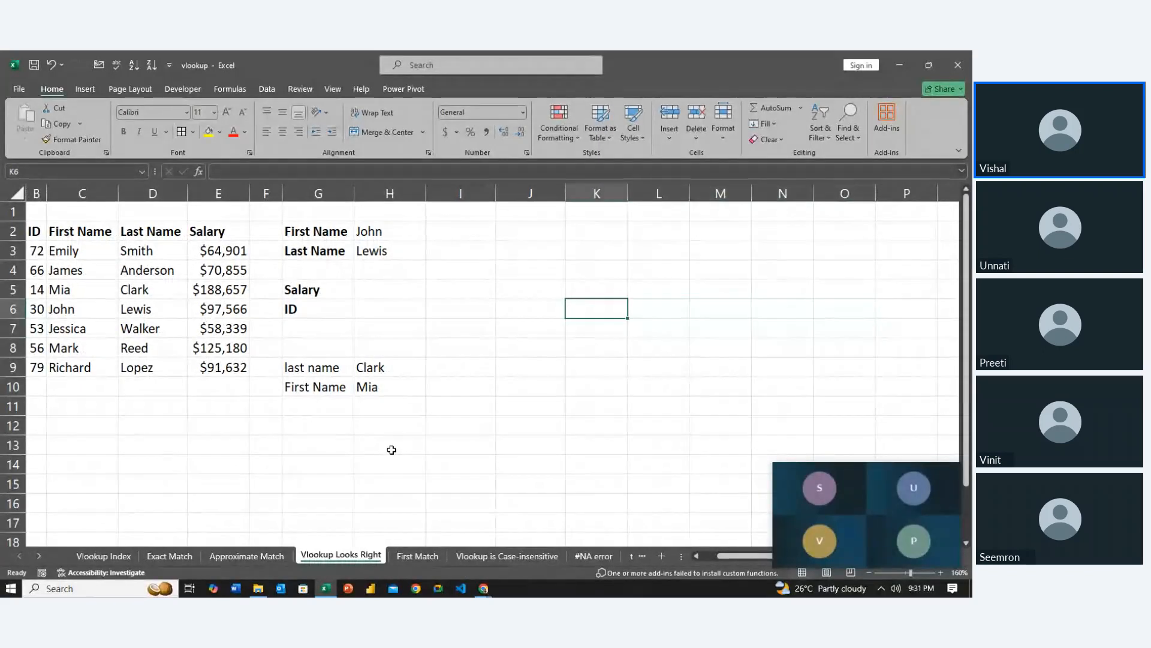
{"action": "key", "text": "ctrl+Left"}
{"action": "key", "text": "Down"}
{"action": "key", "text": "Down"}
{"action": "key", "text": "shift+Right"}
{"action": "key", "text": "shift+Right"}
{"action": "key", "text": "shift+Down"}
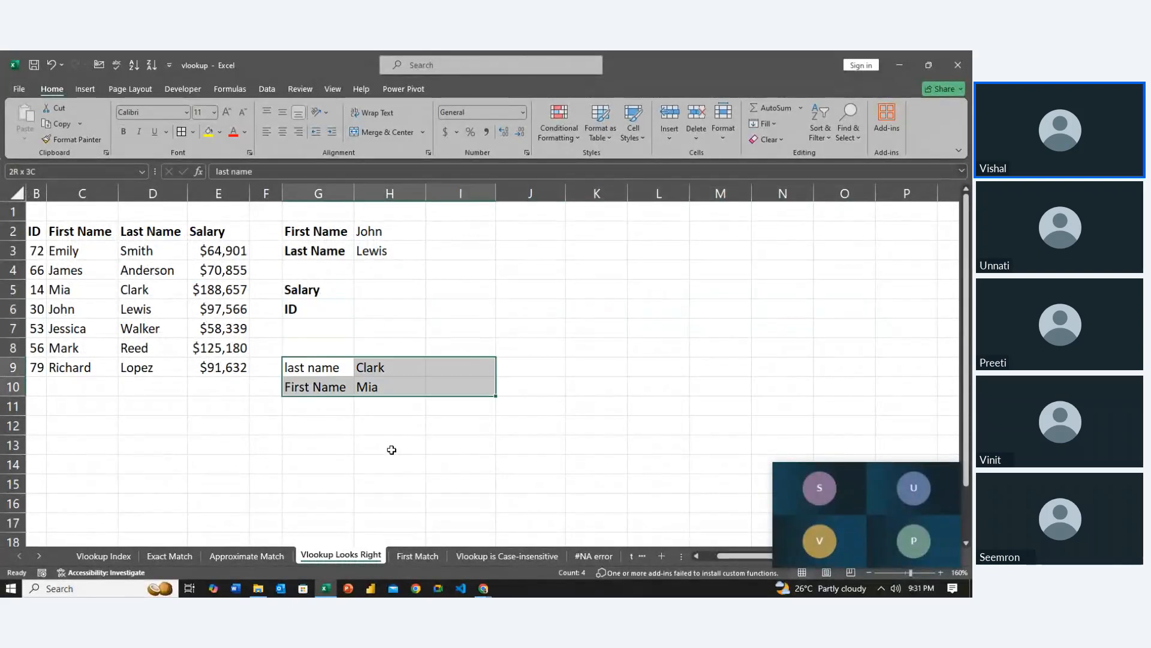
{"action": "key", "text": "shift+Left"}
{"action": "key", "text": "shift+Left"}
{"action": "key", "text": "shift+Right"}
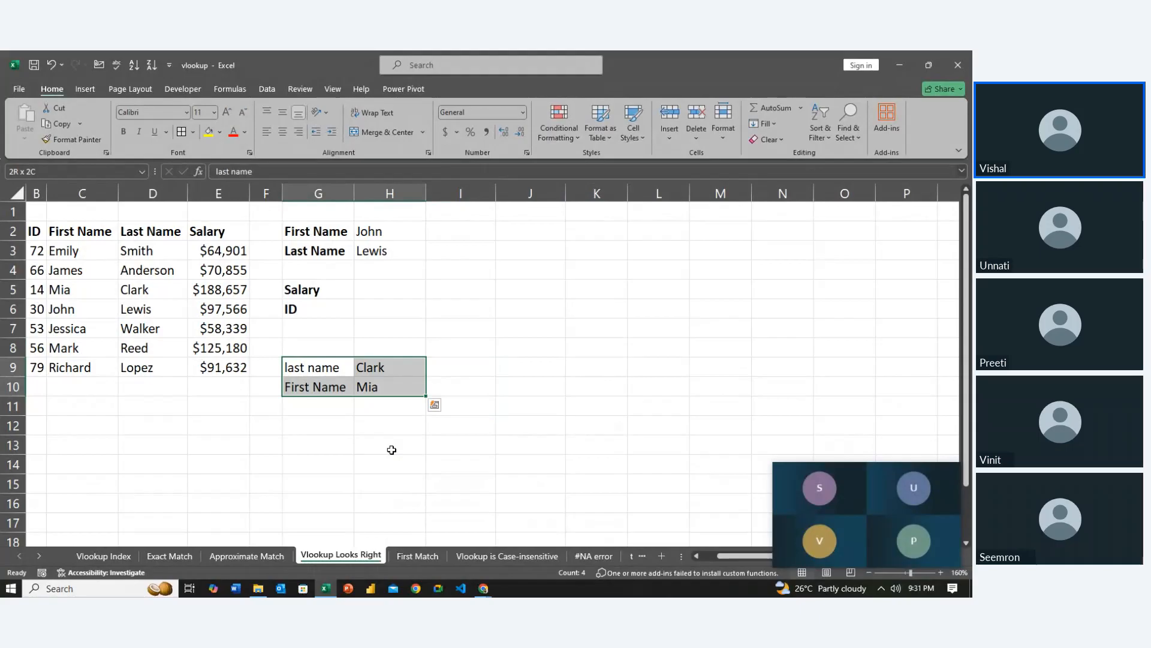
{"action": "key", "text": "Delete"}
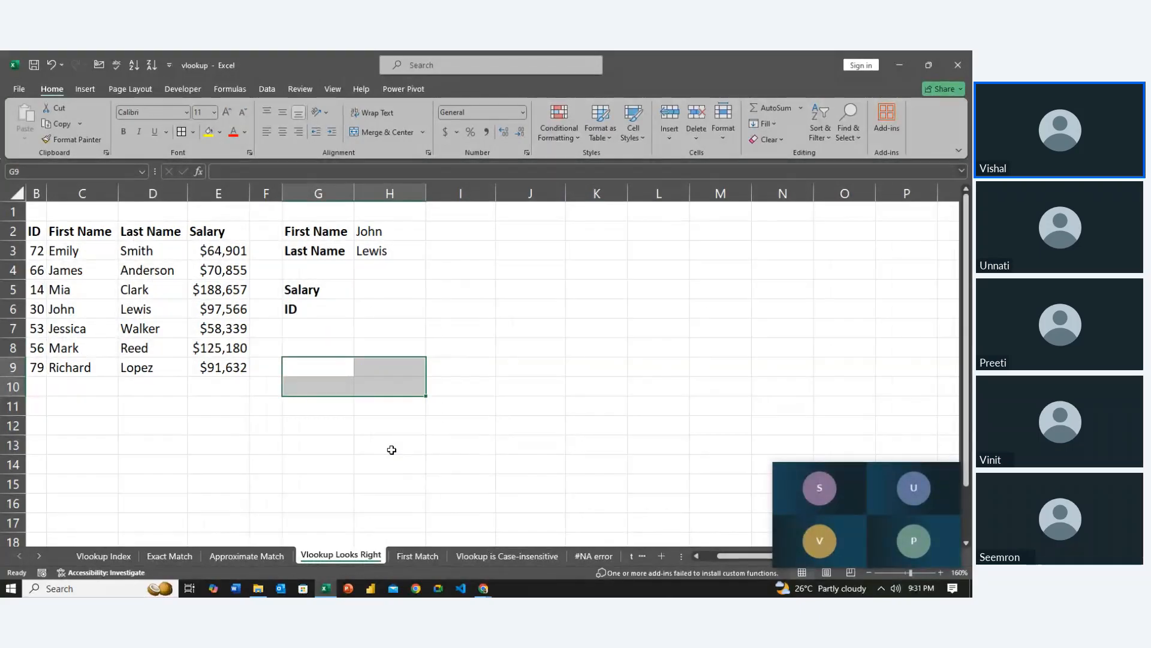
Enter 64901 as the Salary lookup value in H5
{"action": "scroll", "coordinate": [391, 450], "scroll_direction": "left", "scroll_amount": 1}
{"action": "left_click", "coordinate": [423, 363]}
{"action": "key", "text": "Up"}
{"action": "key", "text": "Up"}
{"action": "key", "text": "Up"}
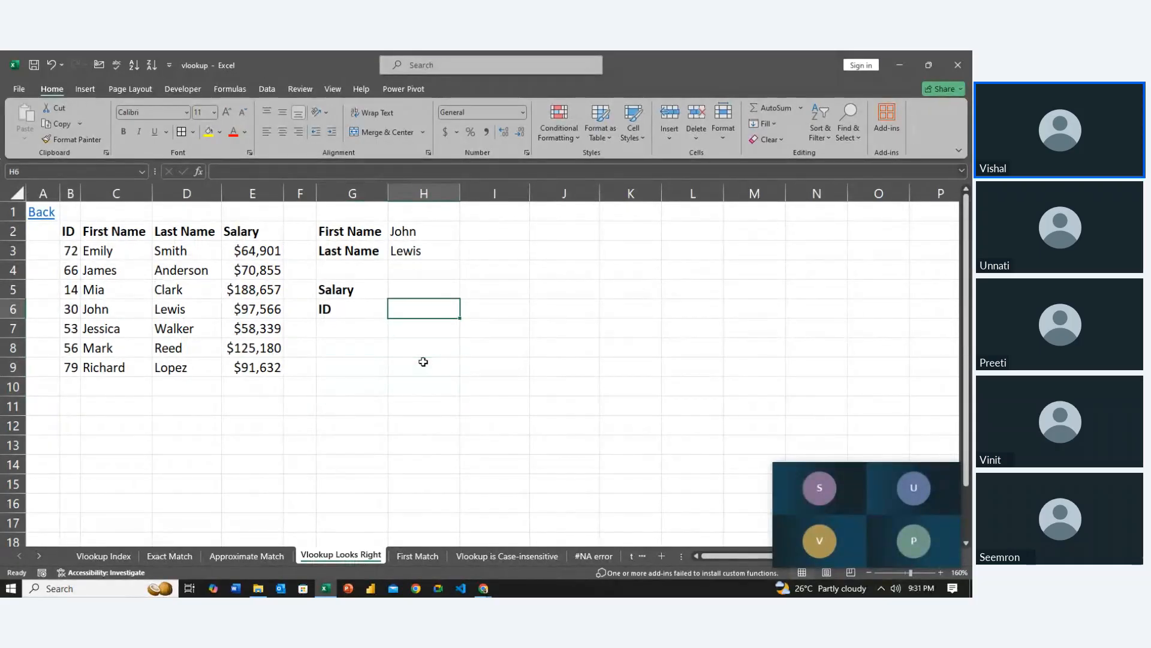
{"action": "key", "text": "Up"}
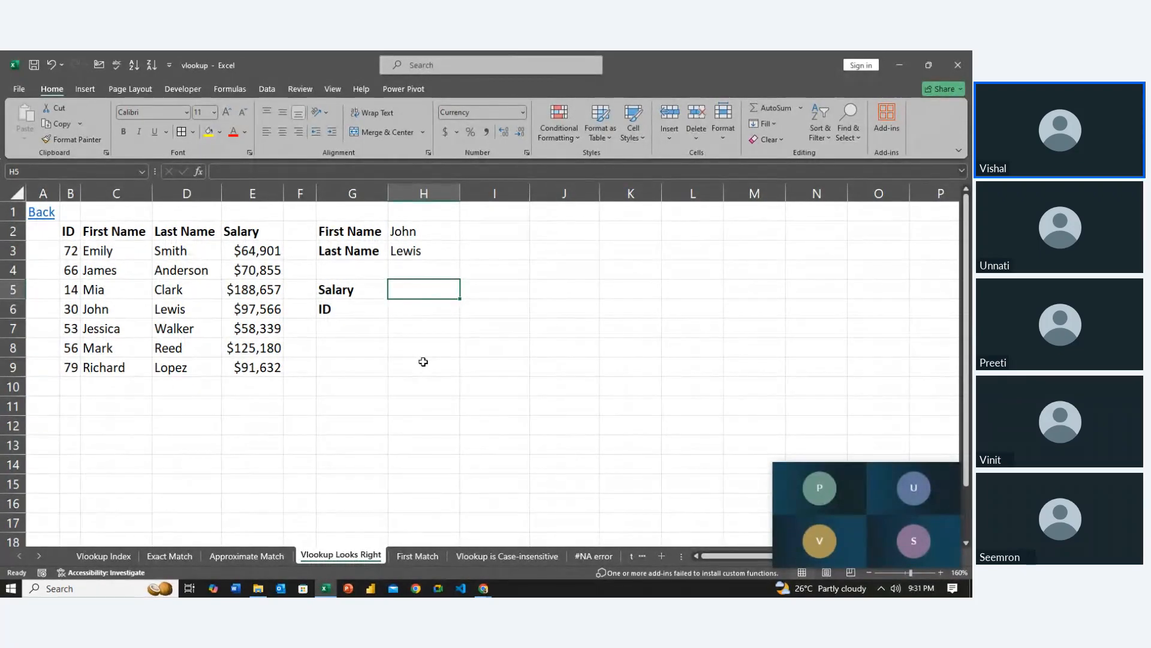
{"action": "key", "text": "Down"}
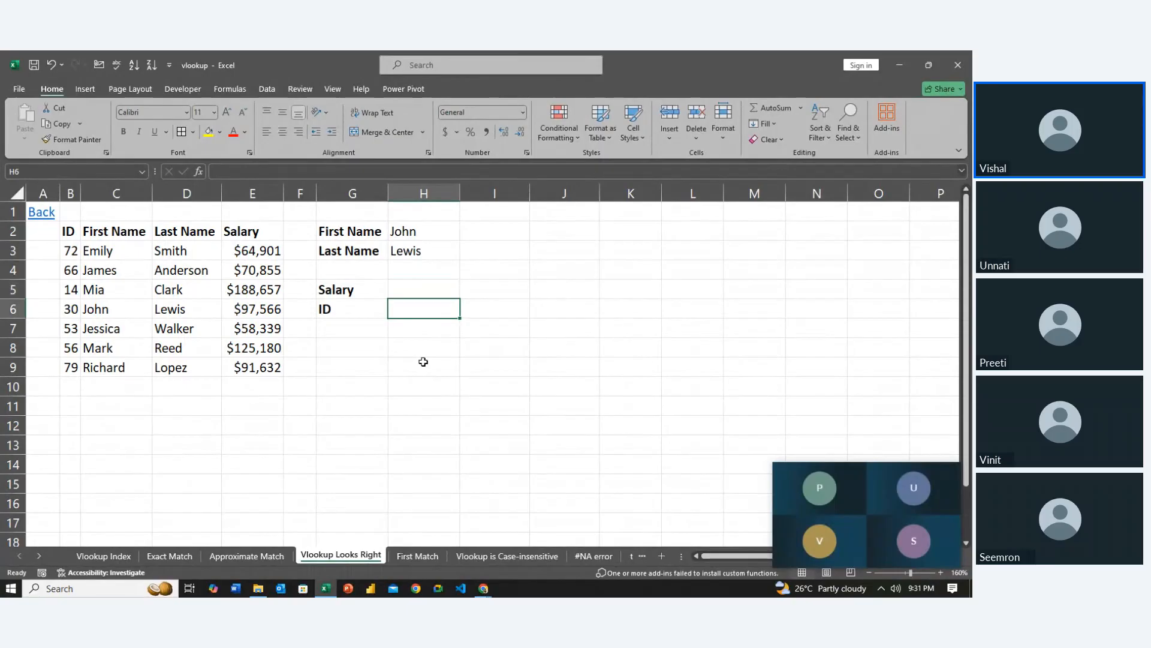
{"action": "key", "text": "Up"}
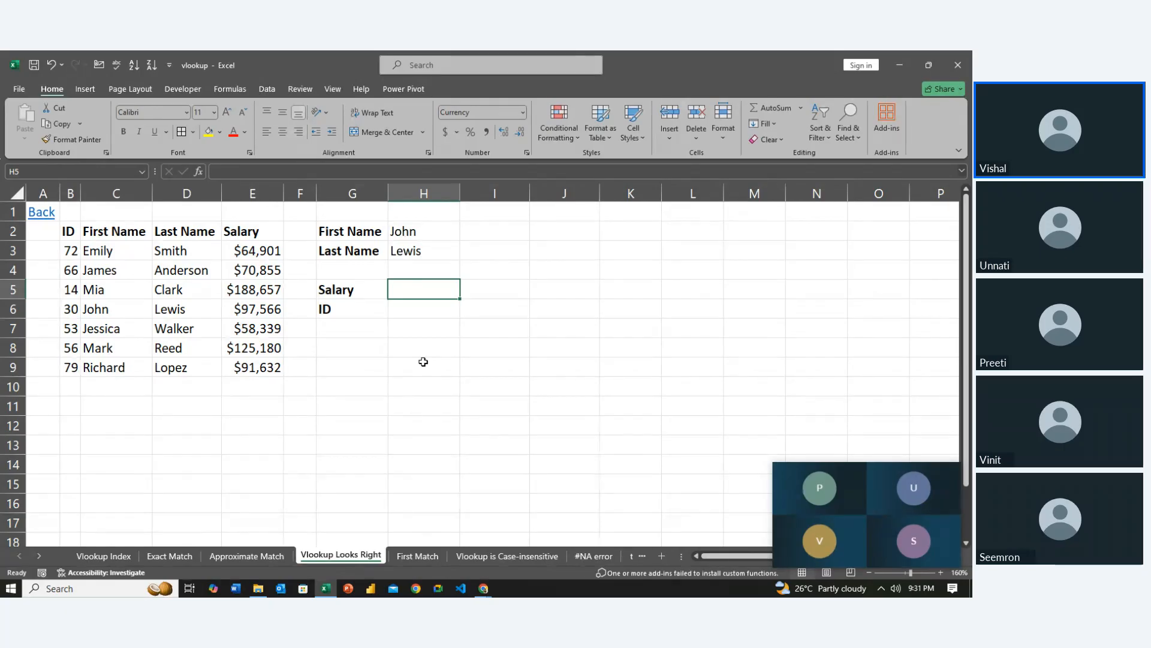
{"action": "type", "text": "64"}
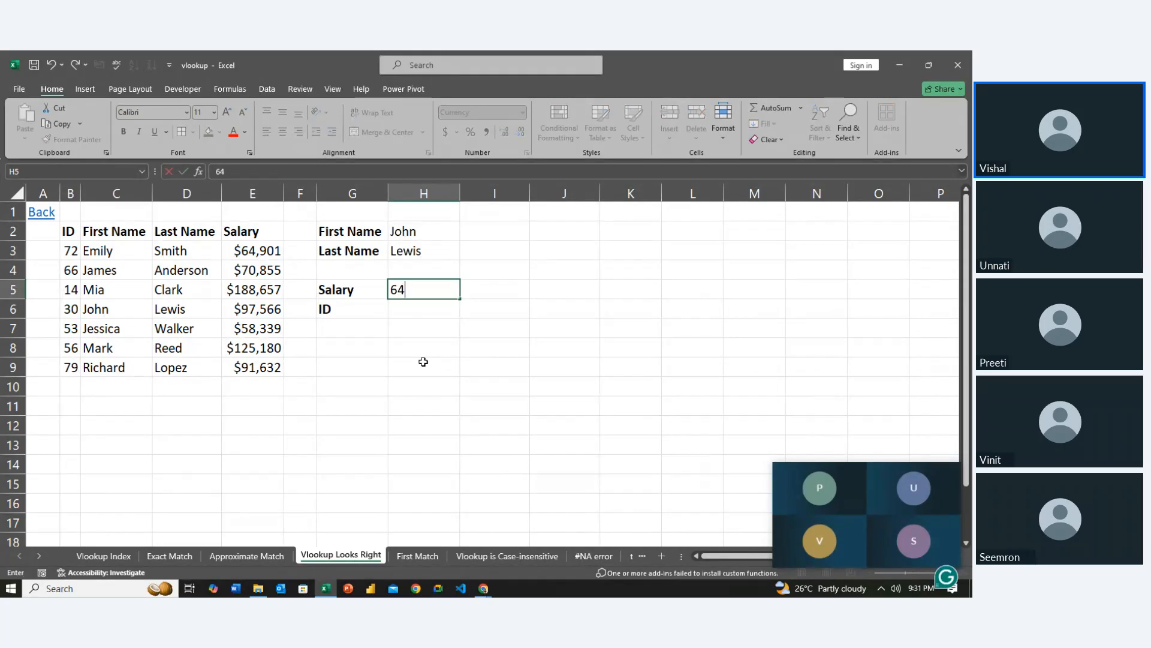
{"action": "type", "text": ",901"}
{"action": "key", "text": "Return"}
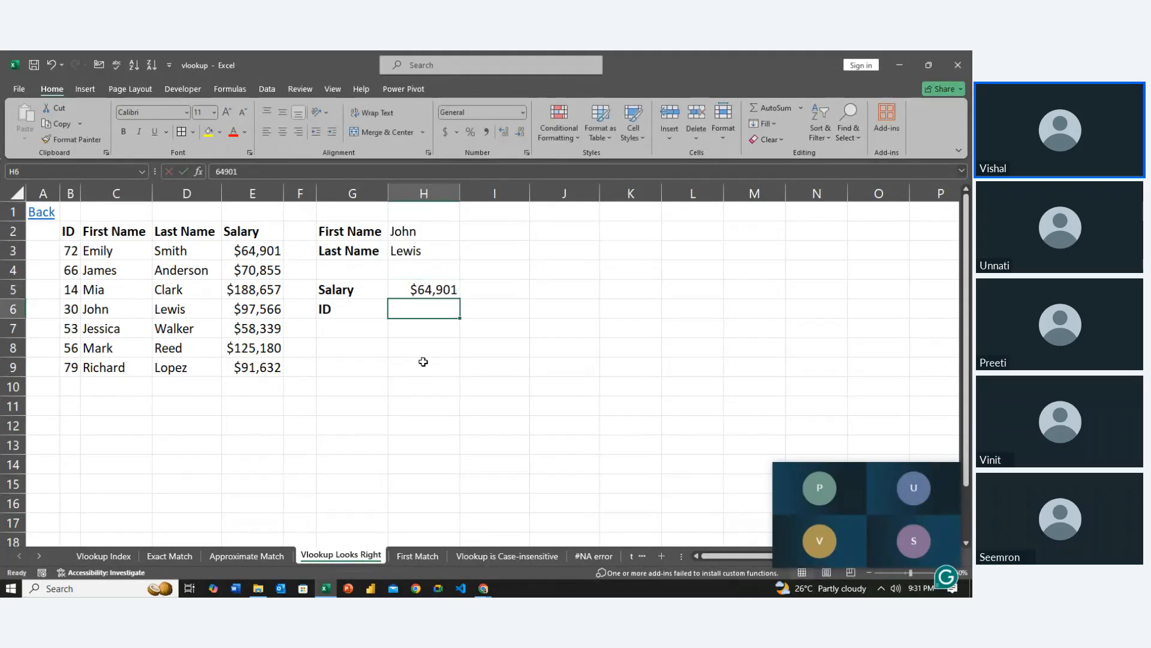
{"action": "key", "text": "Up"}
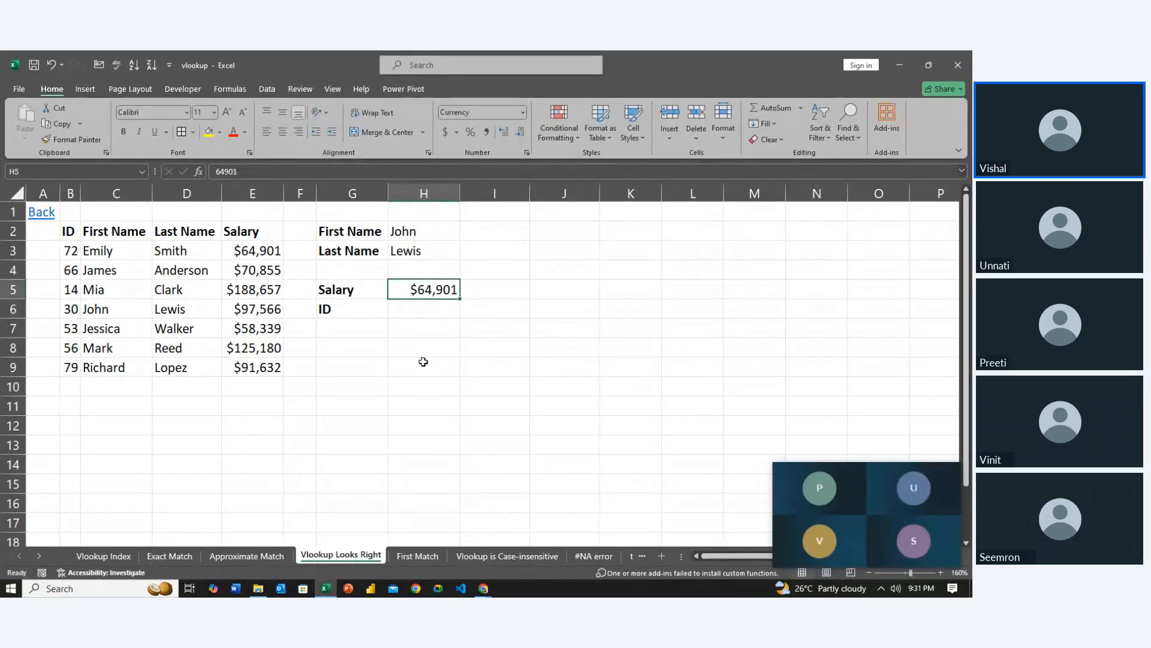
Trace the salary from H5 to its table row and ID, and compare the positions of the Salary and ID columns
{"action": "key", "text": "Left"}
{"action": "key", "text": "Up"}
{"action": "key", "text": "Left"}
{"action": "key", "text": "Up"}
{"action": "key", "text": "Up"}
{"action": "key", "text": "Left"}
{"action": "key", "text": "Down"}
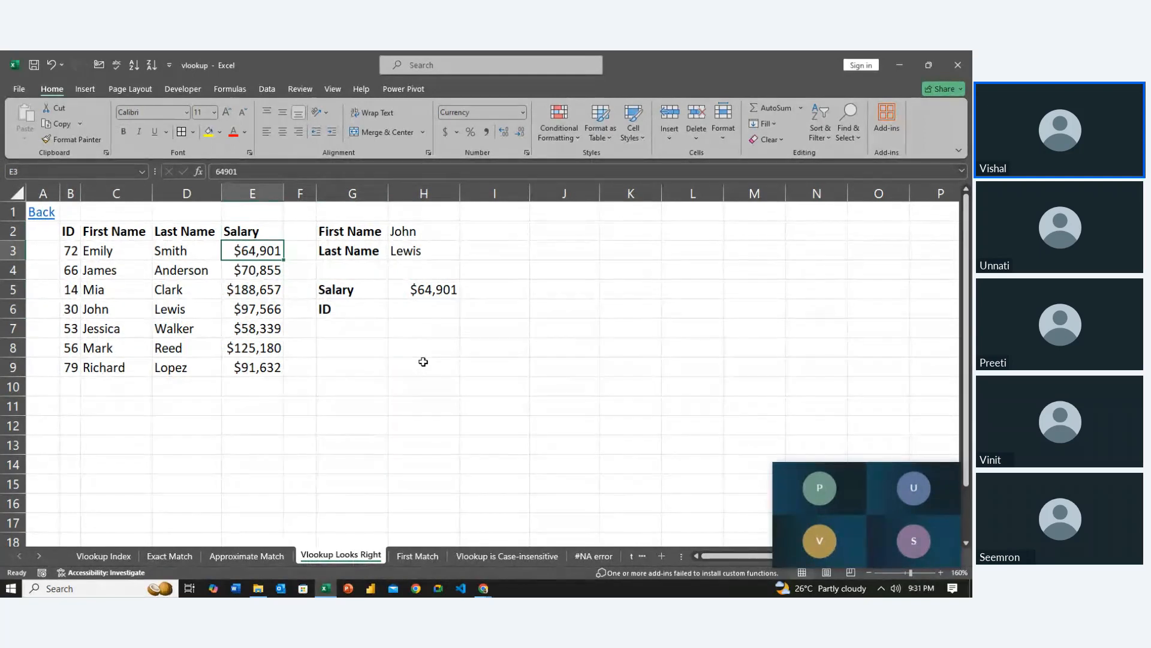
{"action": "key", "text": "Left"}
{"action": "key", "text": "Left"}
{"action": "key", "text": "Left"}
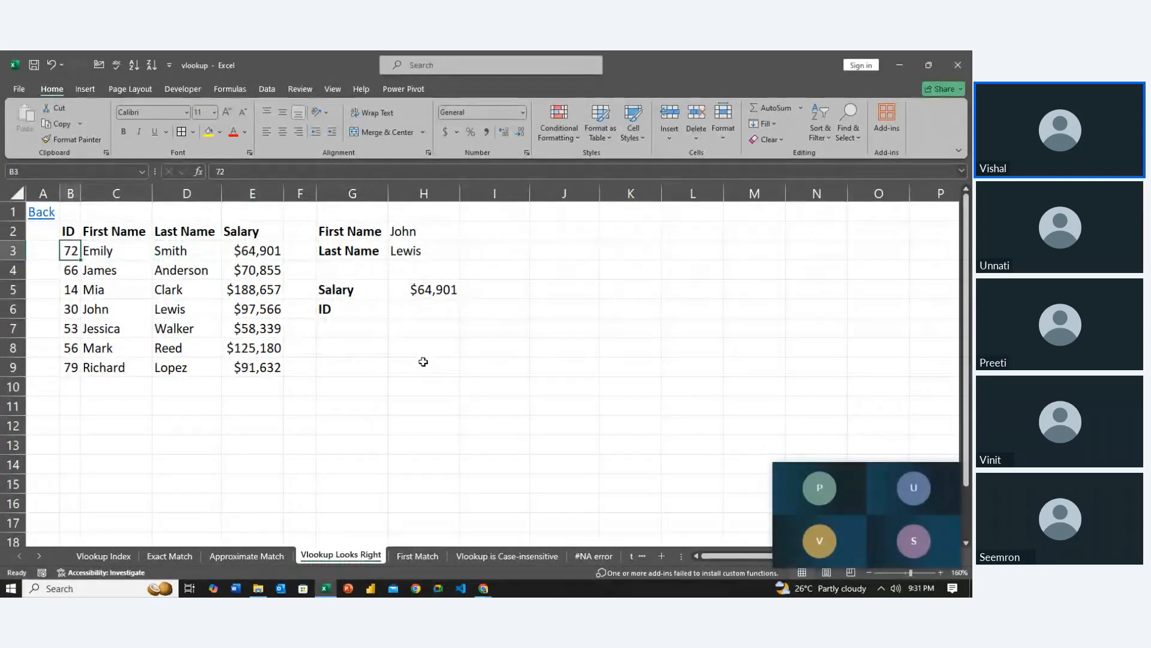
{"action": "key", "text": "Right"}
{"action": "key", "text": "Right"}
{"action": "key", "text": "Right"}
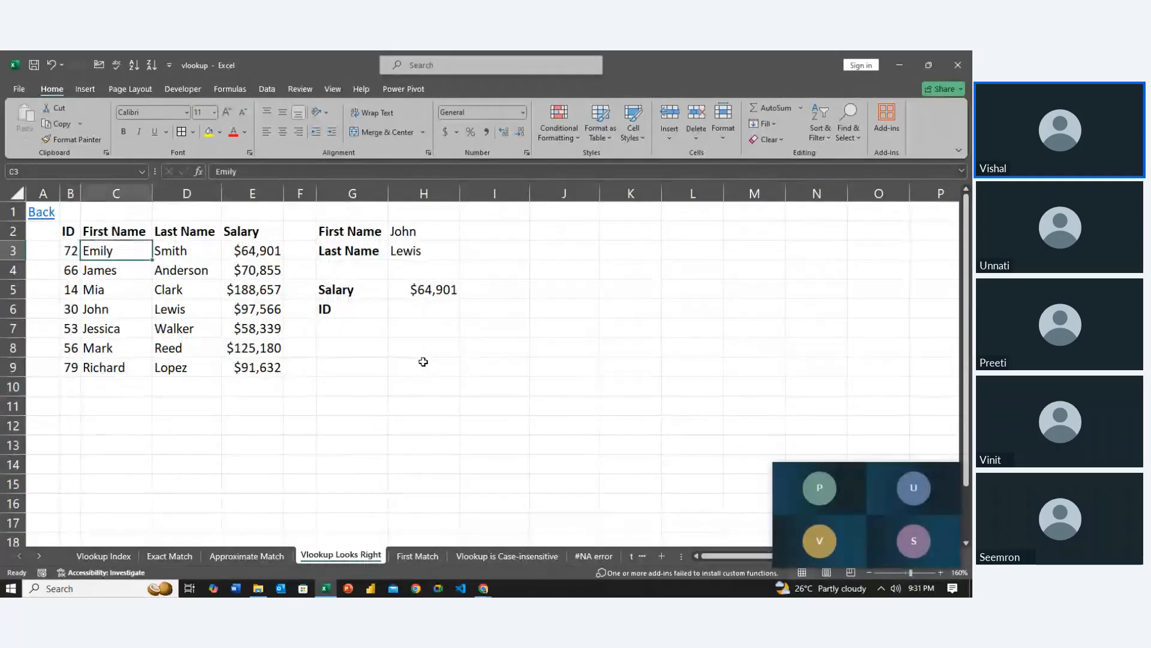
{"action": "key", "text": "Down"}
{"action": "key", "text": "Right"}
{"action": "key", "text": "Down"}
{"action": "key", "text": "Right"}
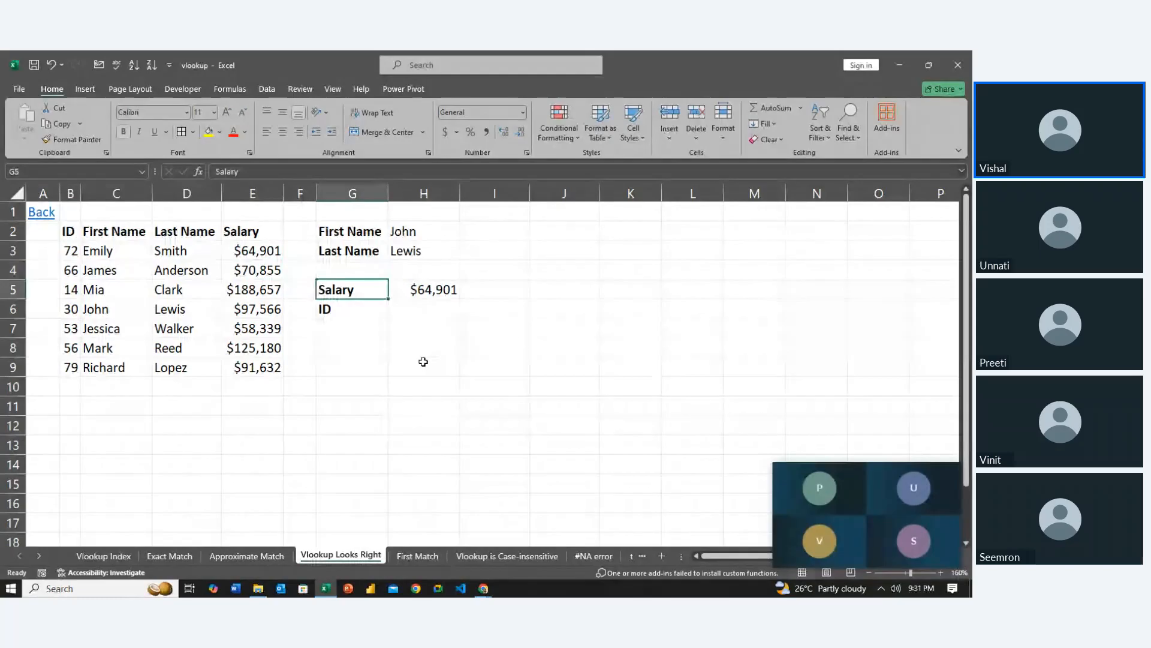
{"action": "key", "text": "Right"}
{"action": "key", "text": "Down"}
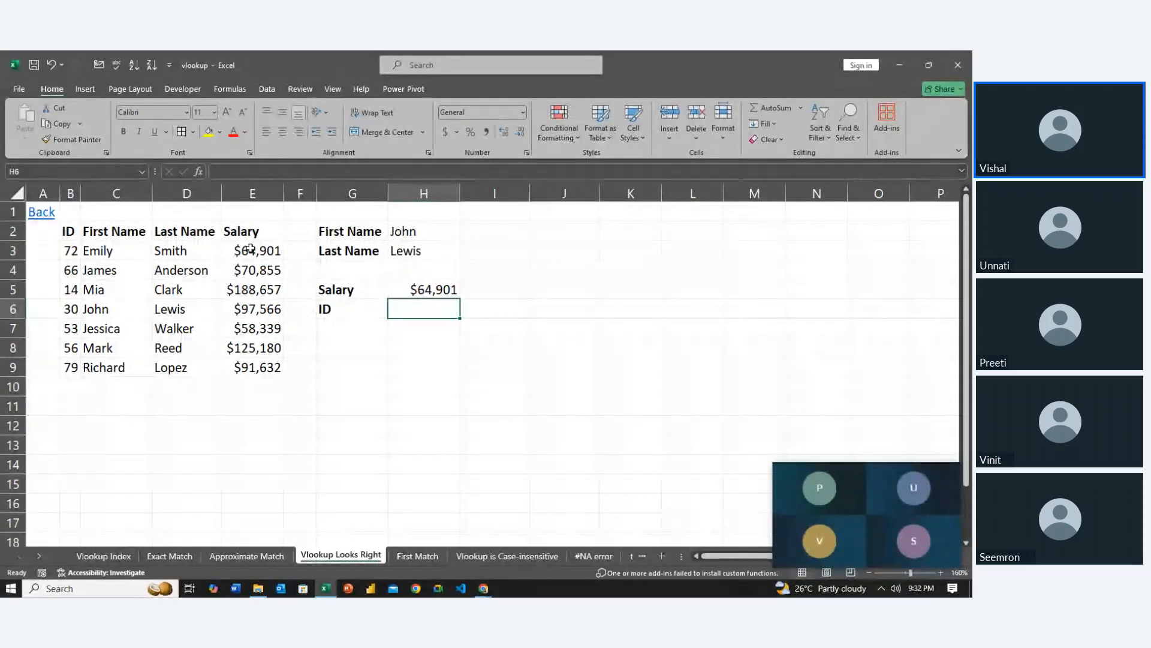
{"action": "left_click_drag", "start_coordinate": [250, 249], "coordinate": [250, 363]}
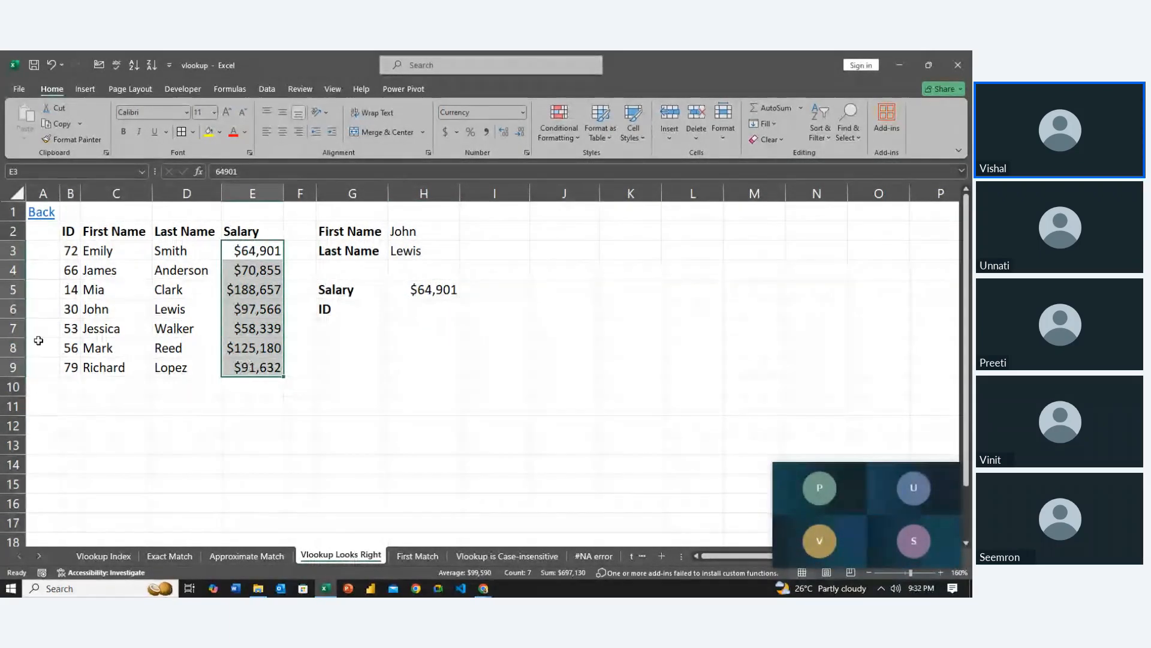
{"action": "left_click_drag", "start_coordinate": [62, 232], "coordinate": [66, 371]}
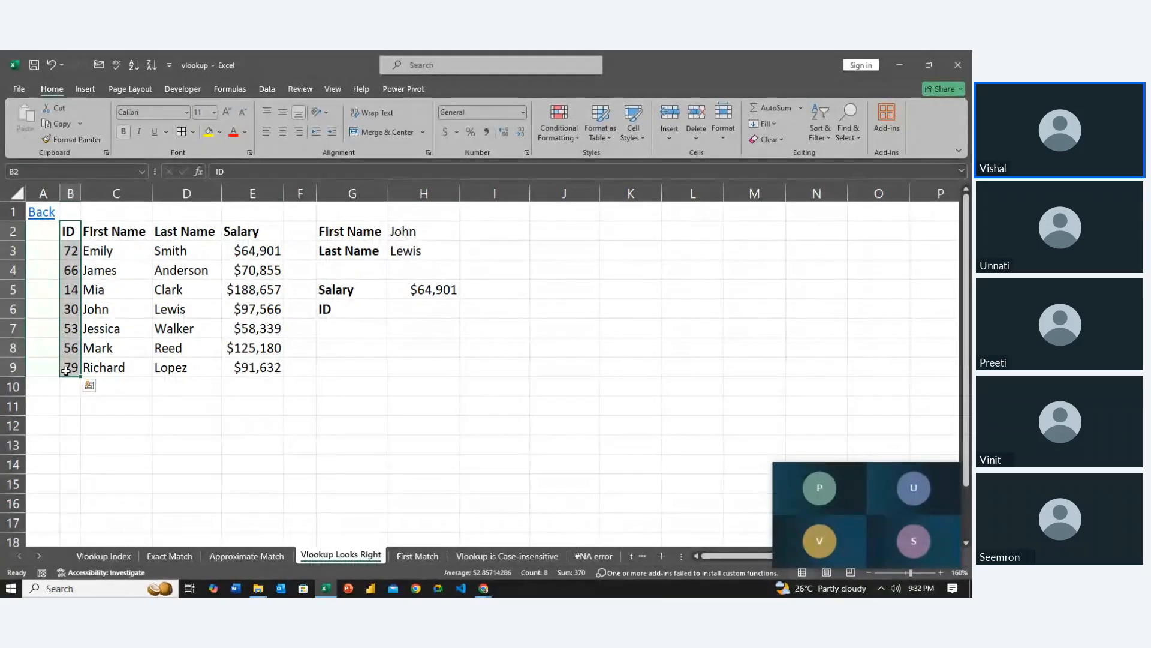
Begin a VLOOKUP formula in H6 beside ID, using the salary cell as the absolute lookup value $H$5
{"action": "left_click", "coordinate": [400, 303]}
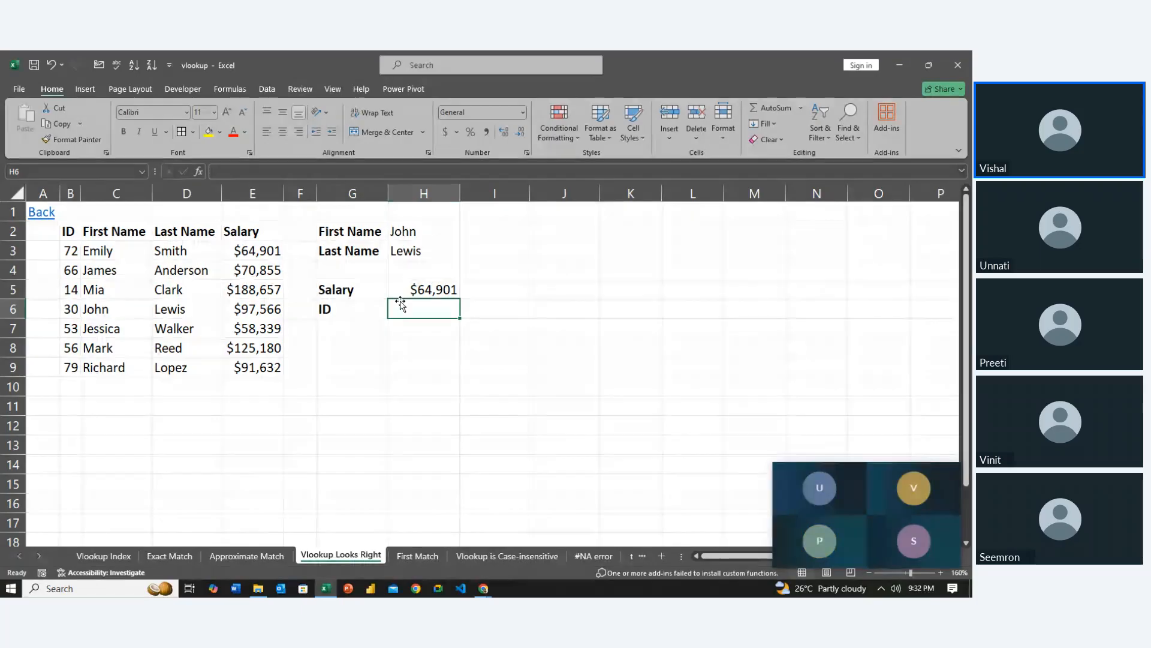
{"action": "type", "text": "=vl"}
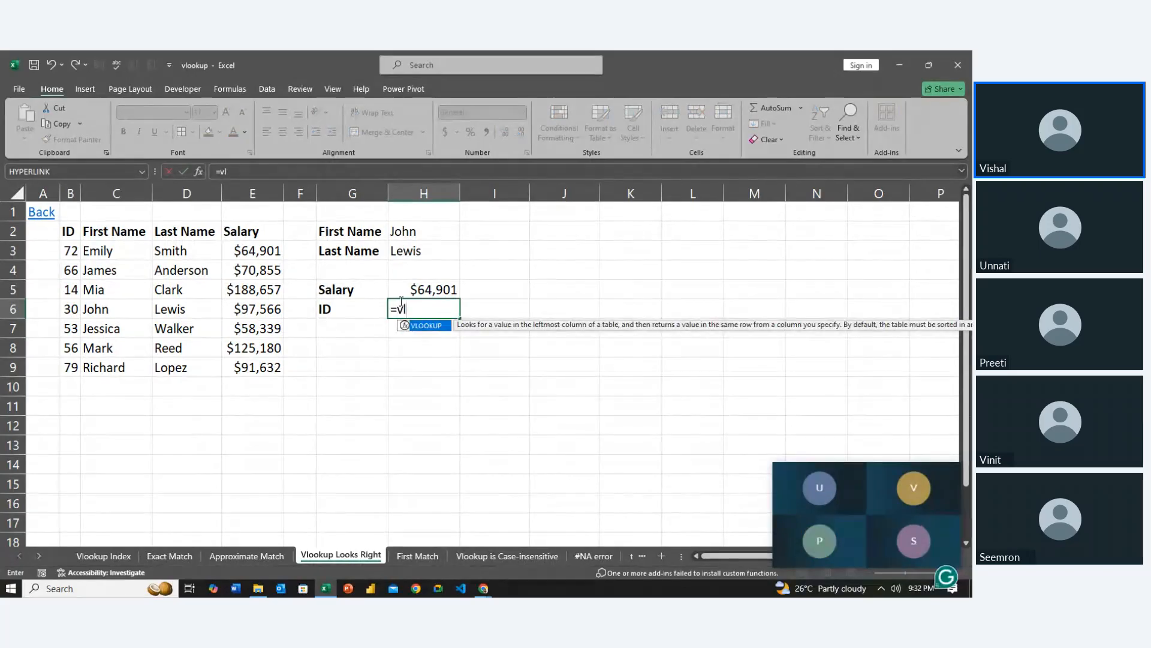
{"action": "key", "text": "Tab"}
{"action": "left_click", "coordinate": [444, 290]}
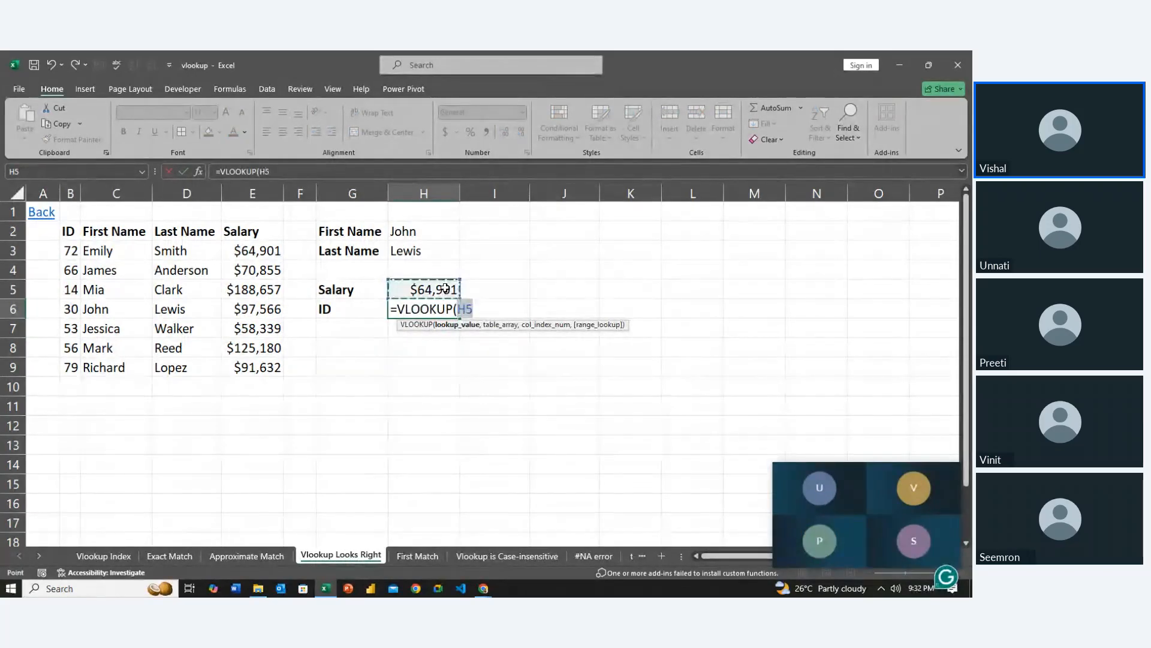
{"action": "key", "text": "F4"}
{"action": "type", "text": ","}
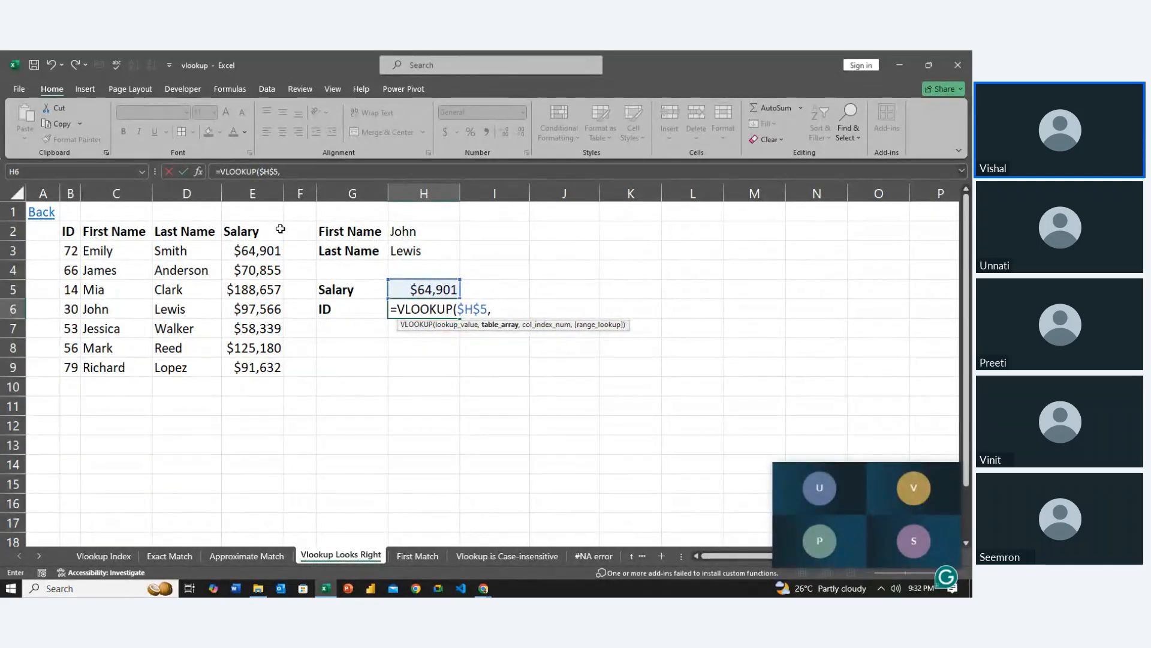
Complete the H6 VLOOKUP with the table array $B$2:$E$9, column index 1 and 0 for exact match
{"action": "left_click_drag", "start_coordinate": [278, 230], "coordinate": [72, 365]}
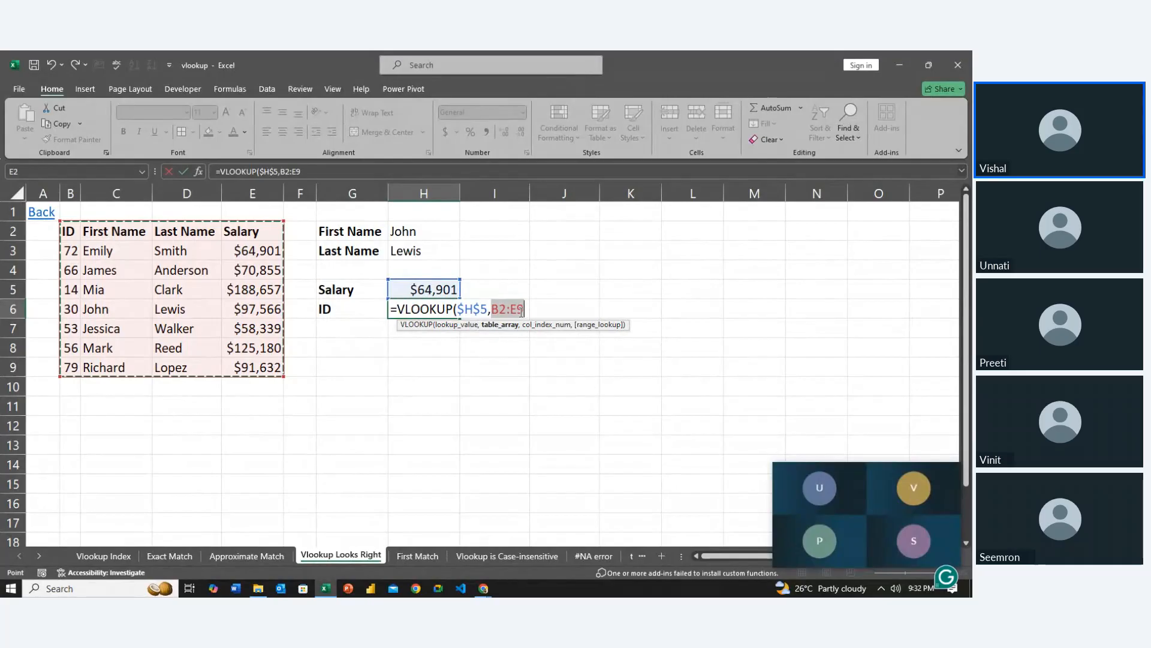
{"action": "key", "text": "F4"}
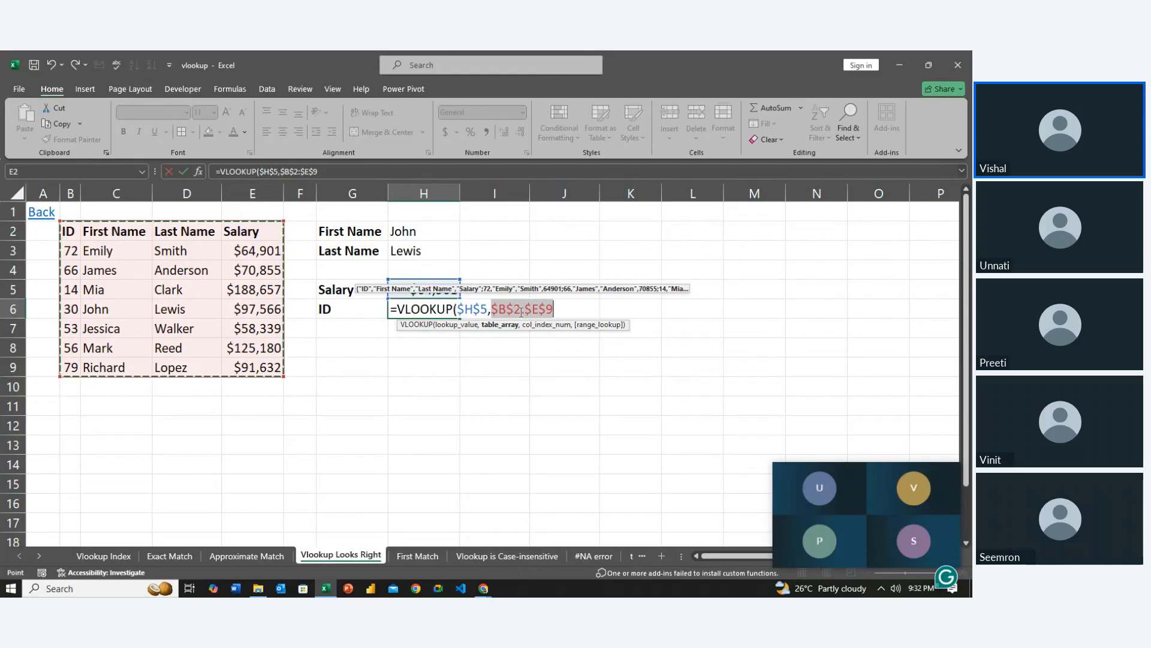
{"action": "type", "text": ","}
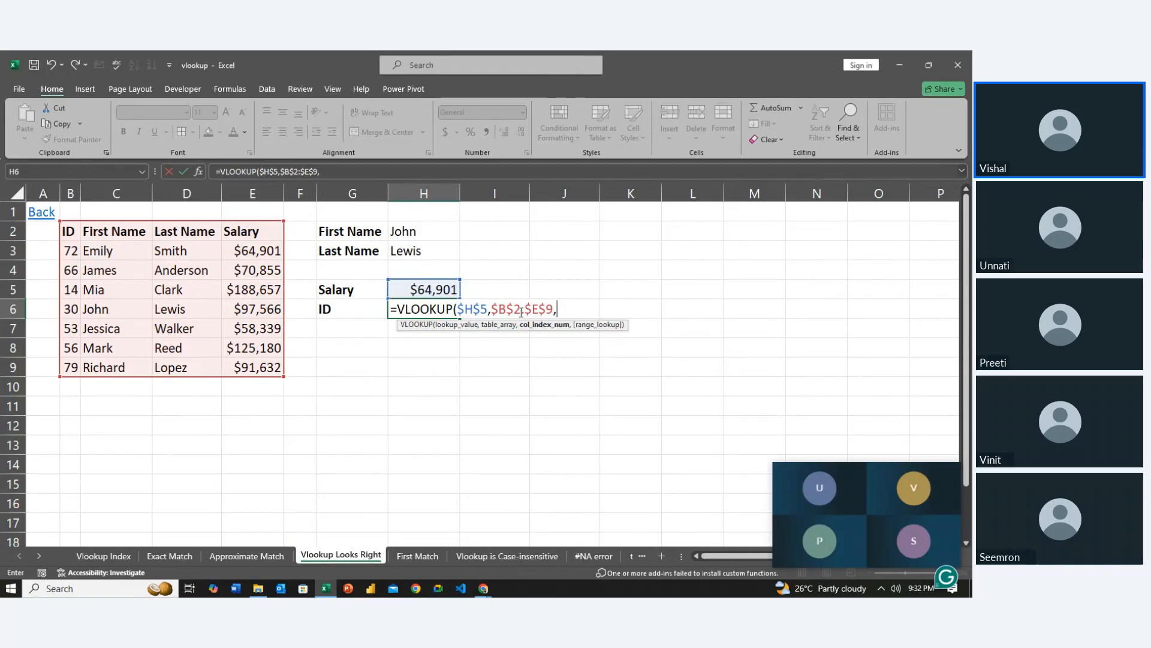
{"action": "type", "text": "1,0"}
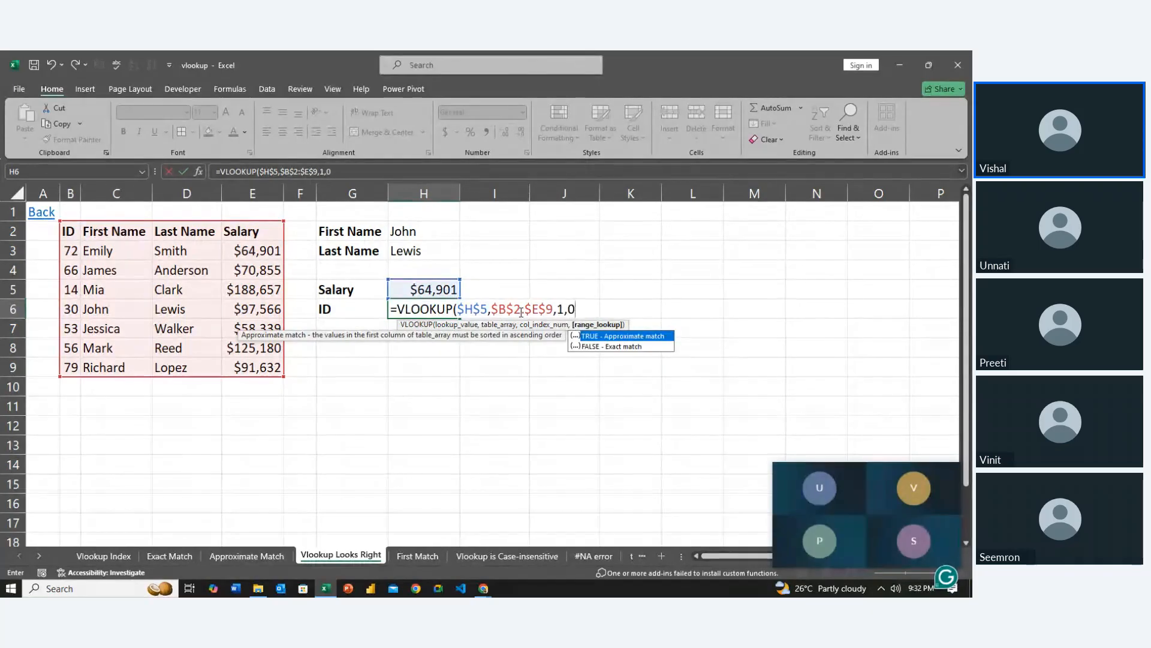
{"action": "key", "text": "Return"}
{"action": "key", "text": "Up"}
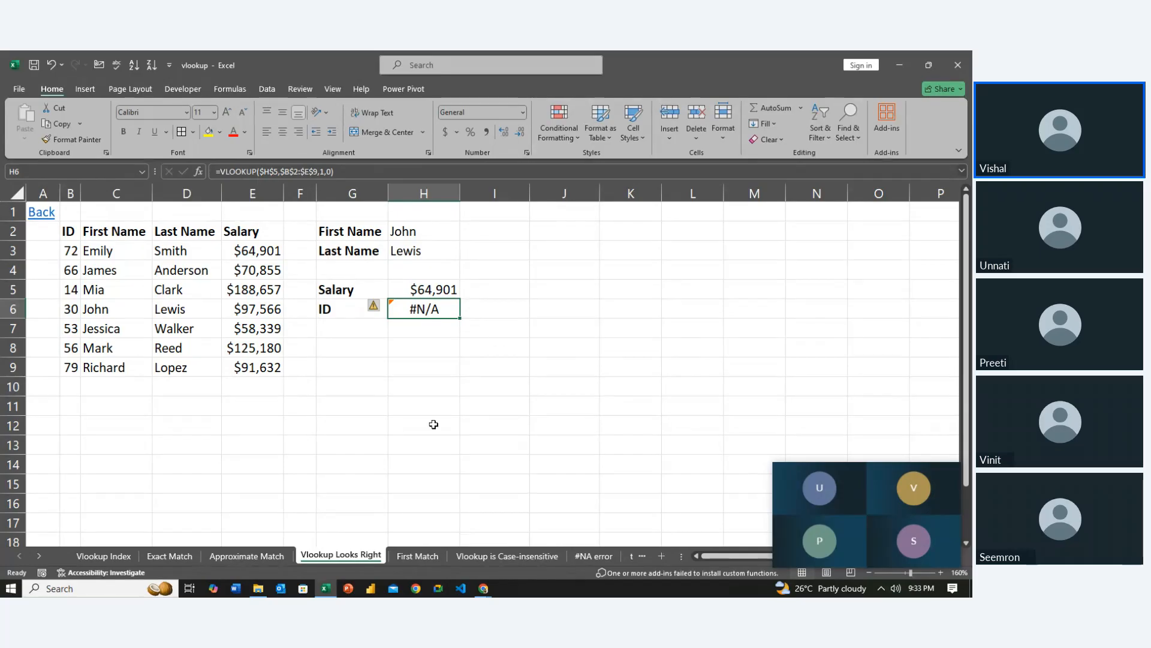
Clear the old lookup results from G3:G6 on the First Match sheet
{"action": "left_click", "coordinate": [416, 556]}
{"action": "left_click", "coordinate": [355, 397]}
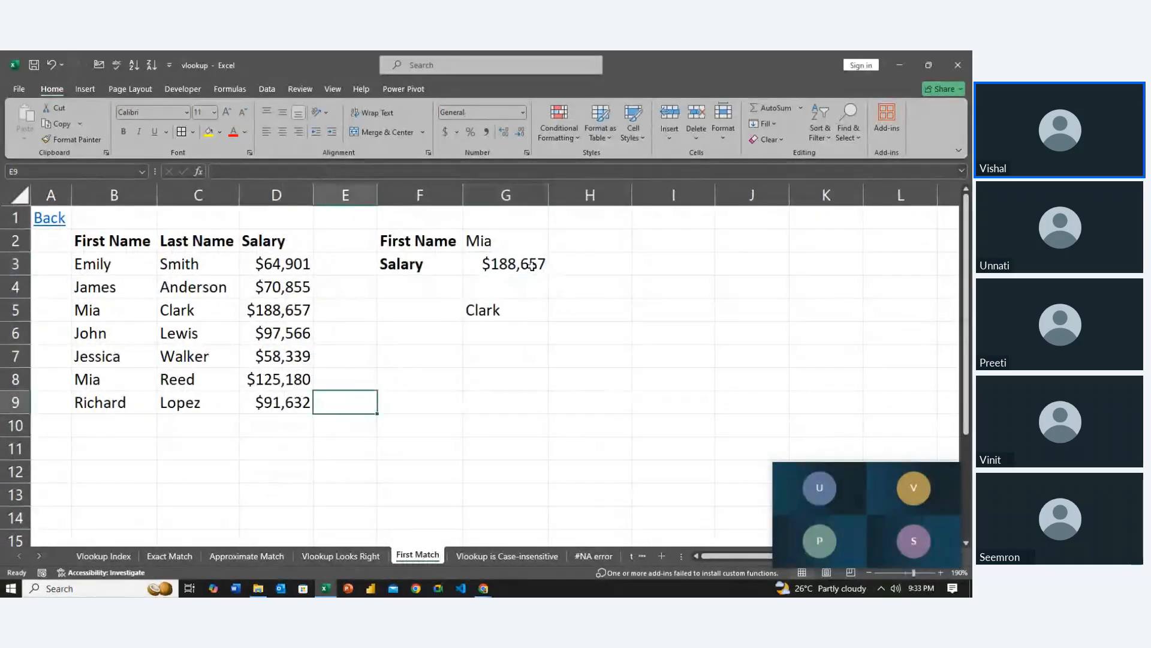
{"action": "left_click_drag", "start_coordinate": [526, 264], "coordinate": [521, 322]}
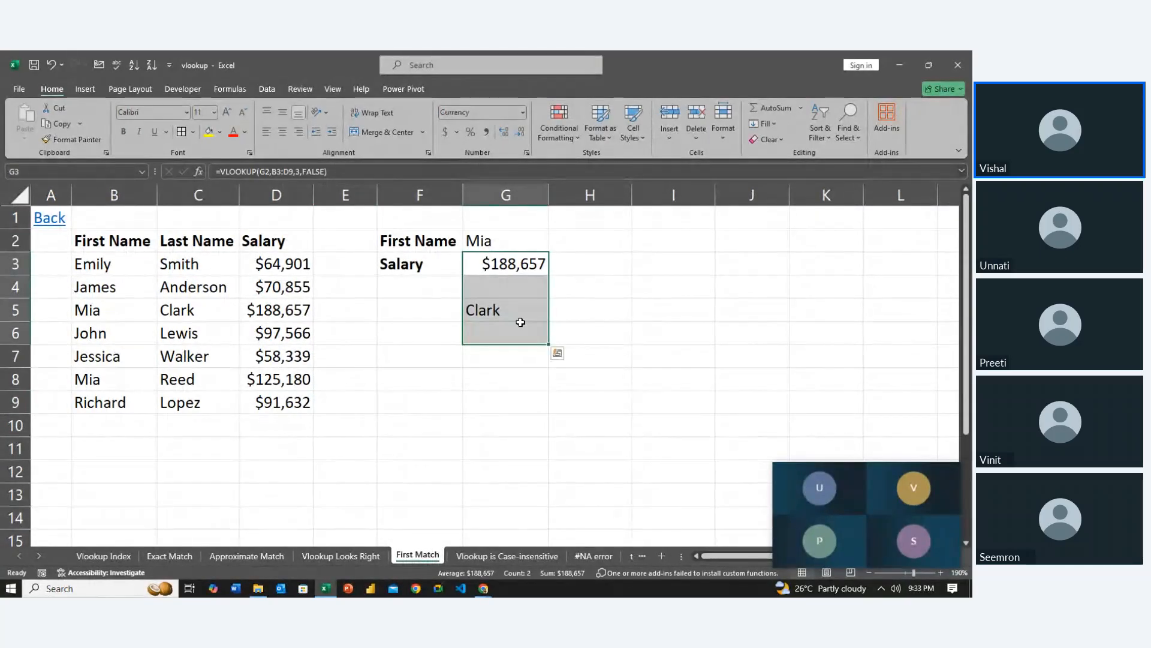
Replace the Salary label in F3 with a bold Last Name label
{"action": "key", "text": "Left"}
{"action": "key", "text": "Up"}
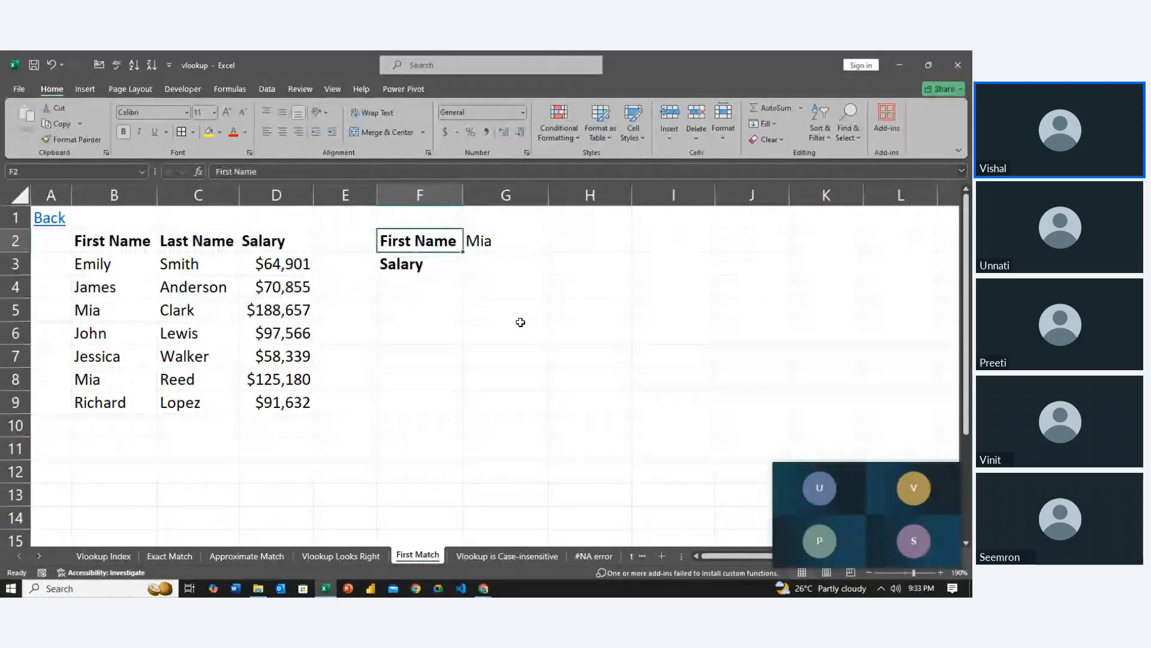
{"action": "key", "text": "Down"}
{"action": "key", "text": "ctrl+b"}
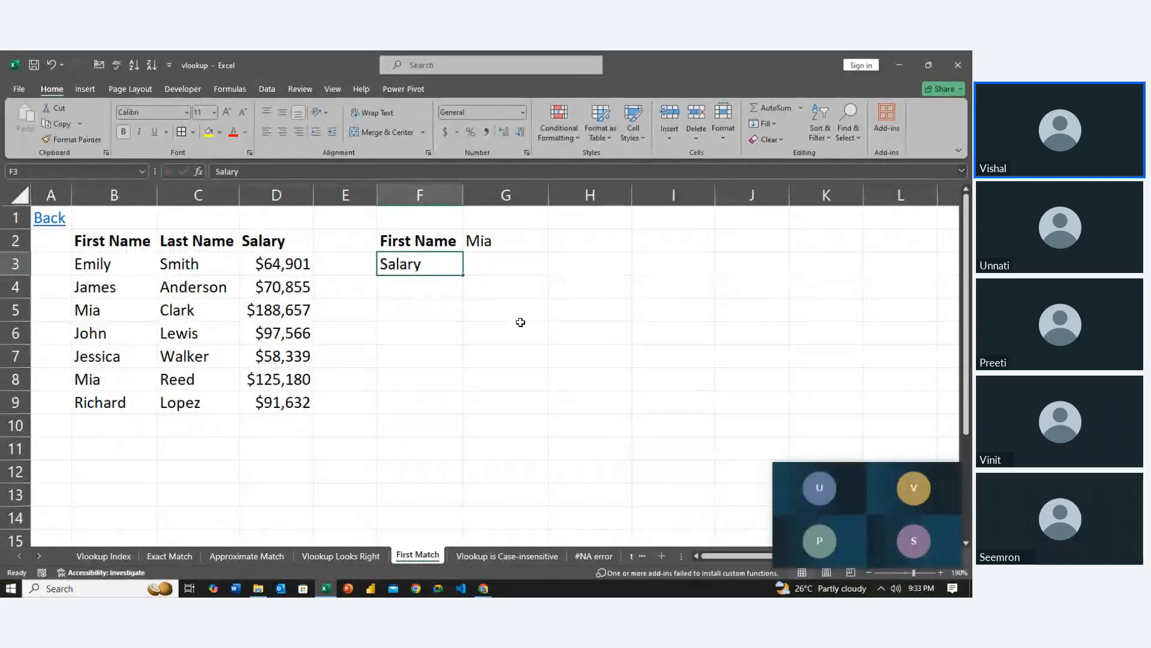
{"action": "type", "text": "Last"}
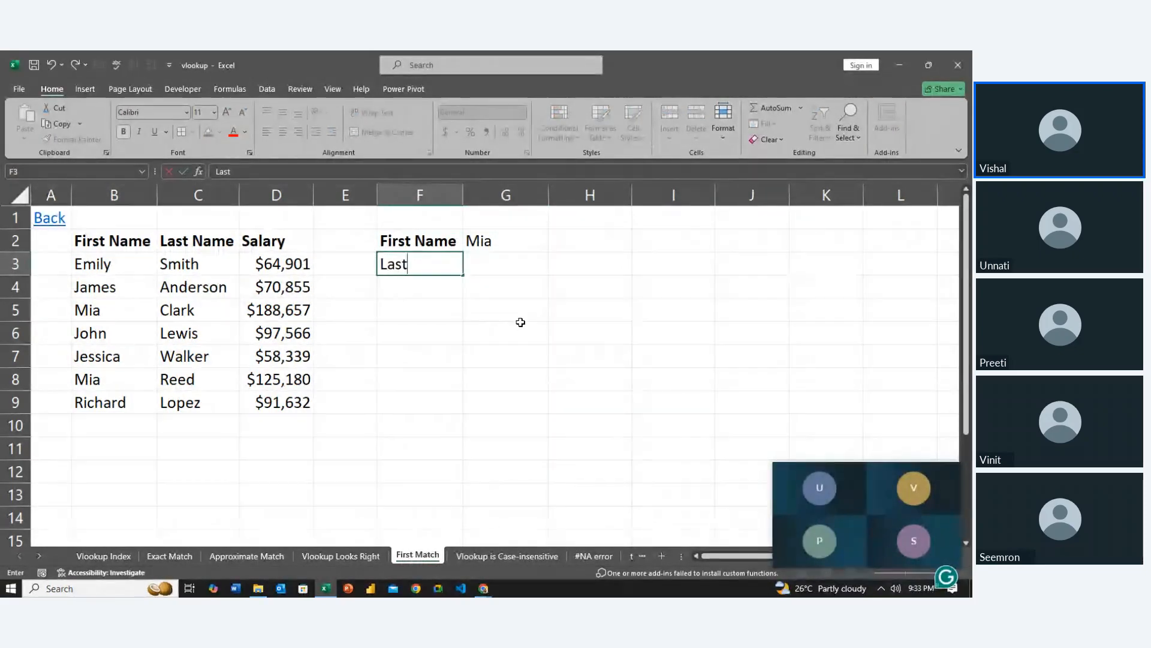
{"action": "type", "text": " Name"}
{"action": "key", "text": "Return"}
Trace the lookup first name from G2 to its matching entry in row 5 of the table
{"action": "key", "text": "Right"}
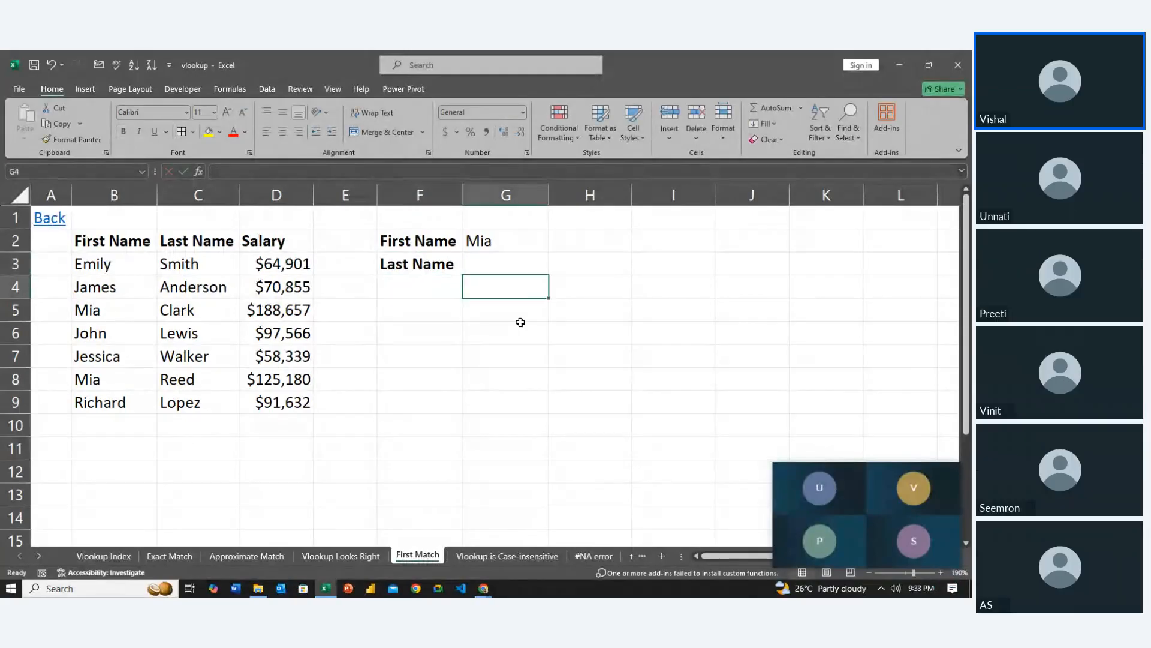
{"action": "key", "text": "Up"}
{"action": "key", "text": "Up"}
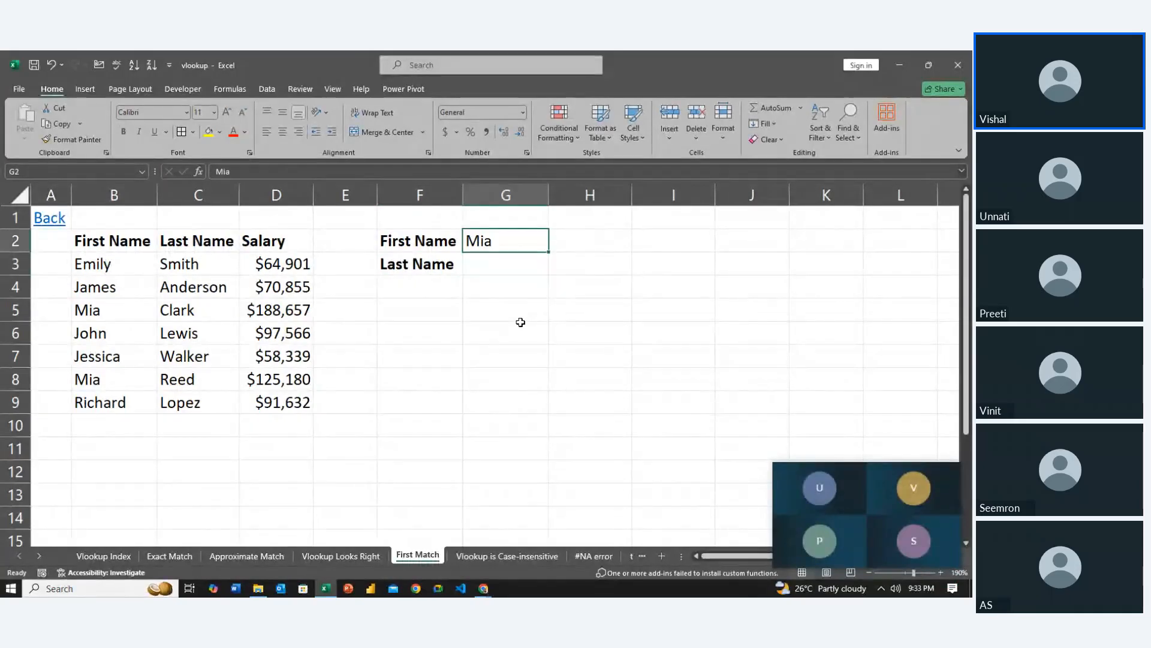
{"action": "key", "text": "Left"}
{"action": "key", "text": "Left"}
{"action": "key", "text": "Left"}
{"action": "key", "text": "Left"}
{"action": "key", "text": "Left"}
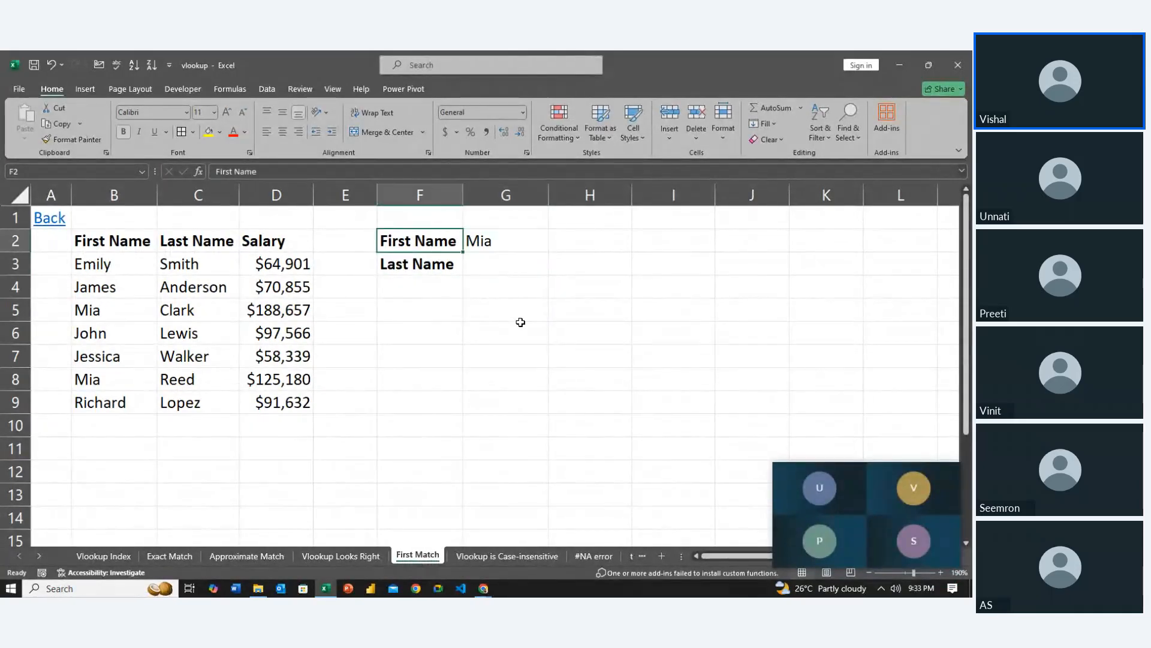
{"action": "key", "text": "Down"}
{"action": "key", "text": "Down"}
Compare the duplicate first-name entries in rows 5 and 8, including their last names and salaries
{"action": "key", "text": "Down"}
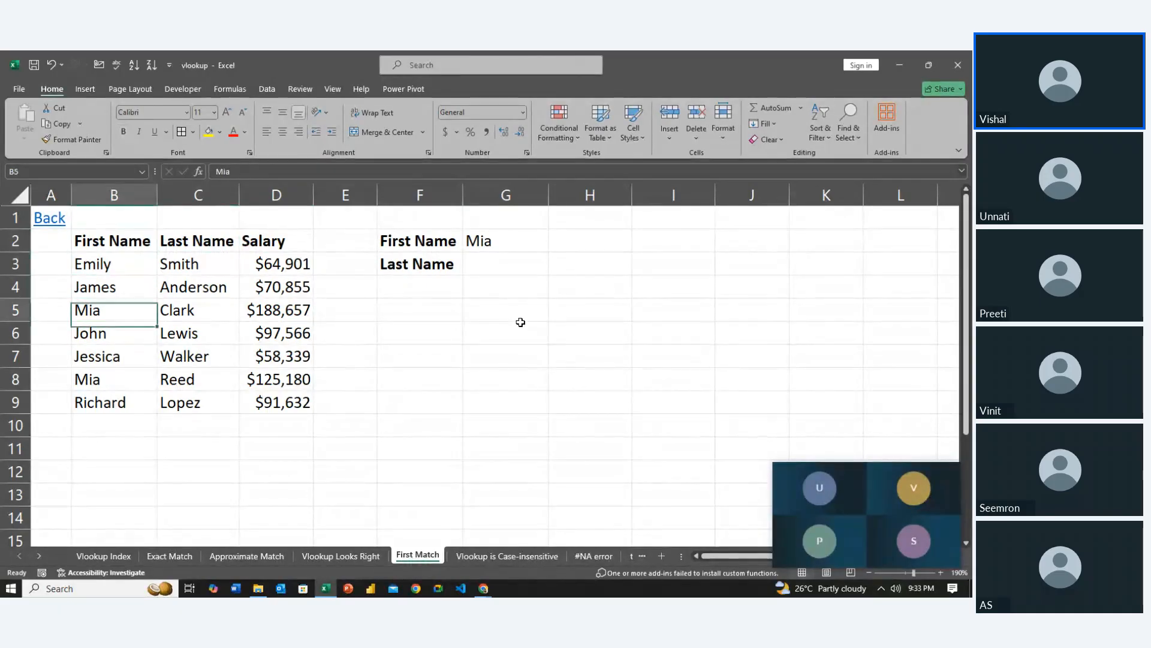
{"action": "key", "text": "Right"}
{"action": "key", "text": "Left"}
{"action": "key", "text": "Down"}
{"action": "key", "text": "Down"}
{"action": "key", "text": "Down"}
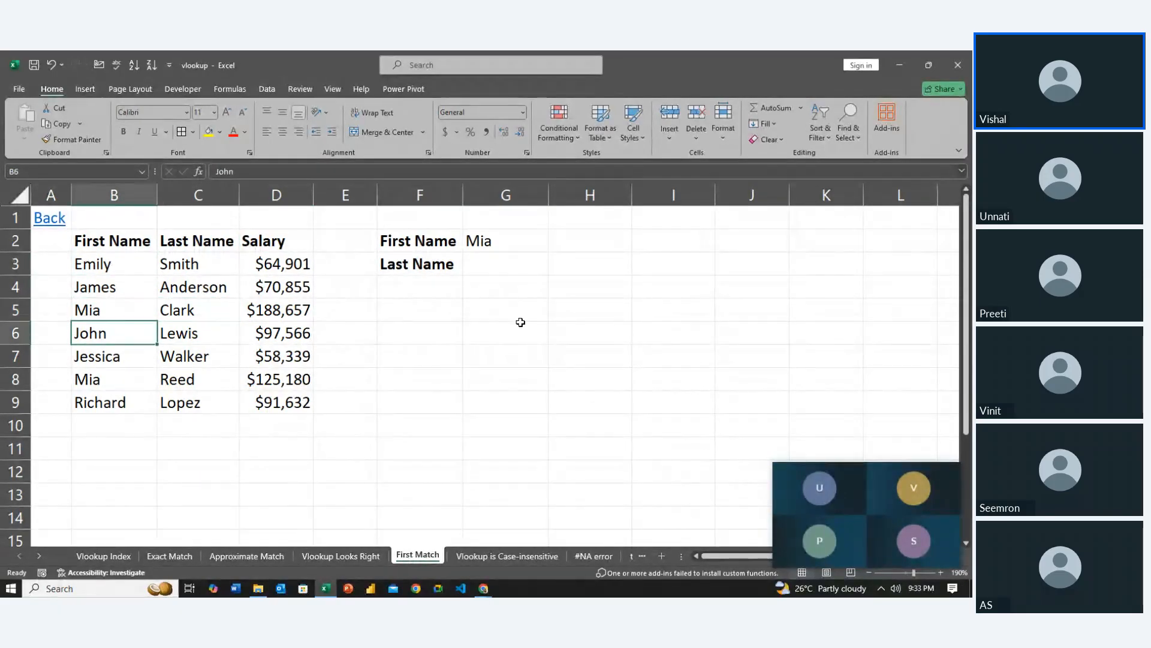
{"action": "key", "text": "Right"}
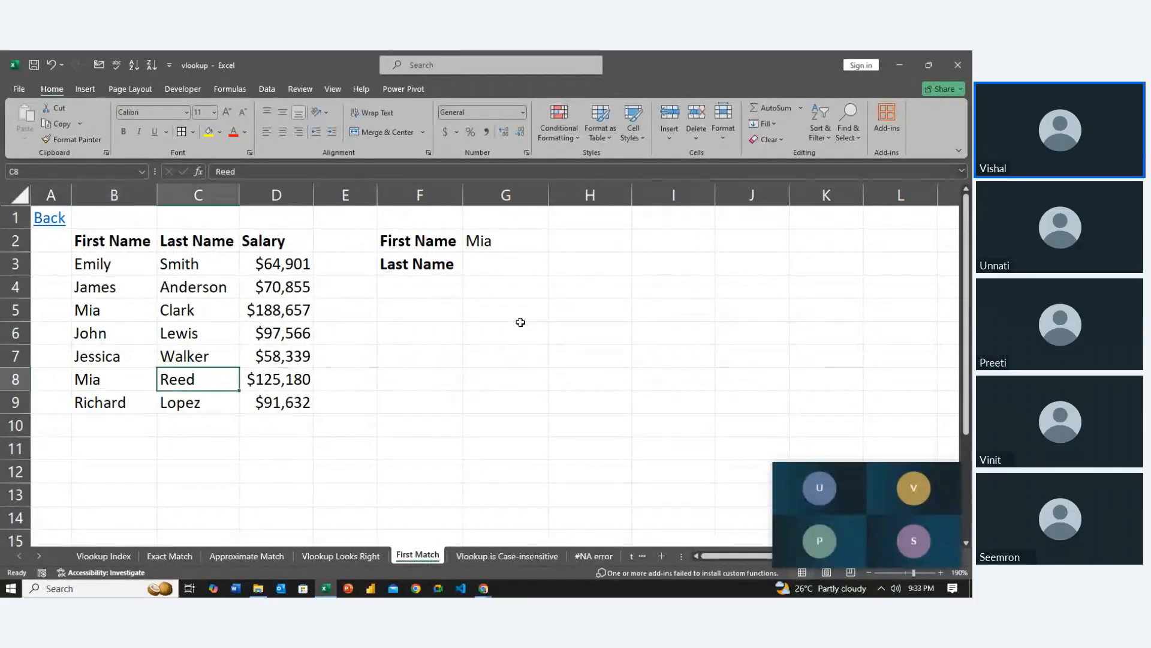
{"action": "key", "text": "Left"}
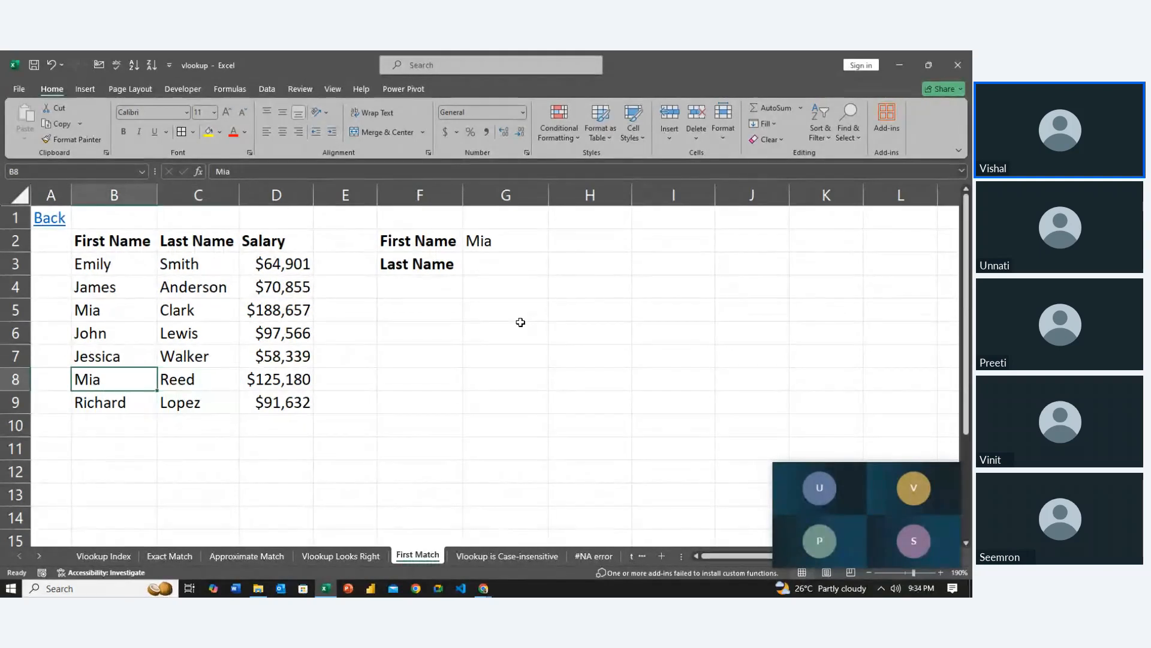
{"action": "key", "text": "Up"}
{"action": "key", "text": "Up"}
{"action": "key", "text": "Up"}
{"action": "key", "text": "Right"}
{"action": "key", "text": "Down"}
{"action": "key", "text": "Down"}
{"action": "key", "text": "Down"}
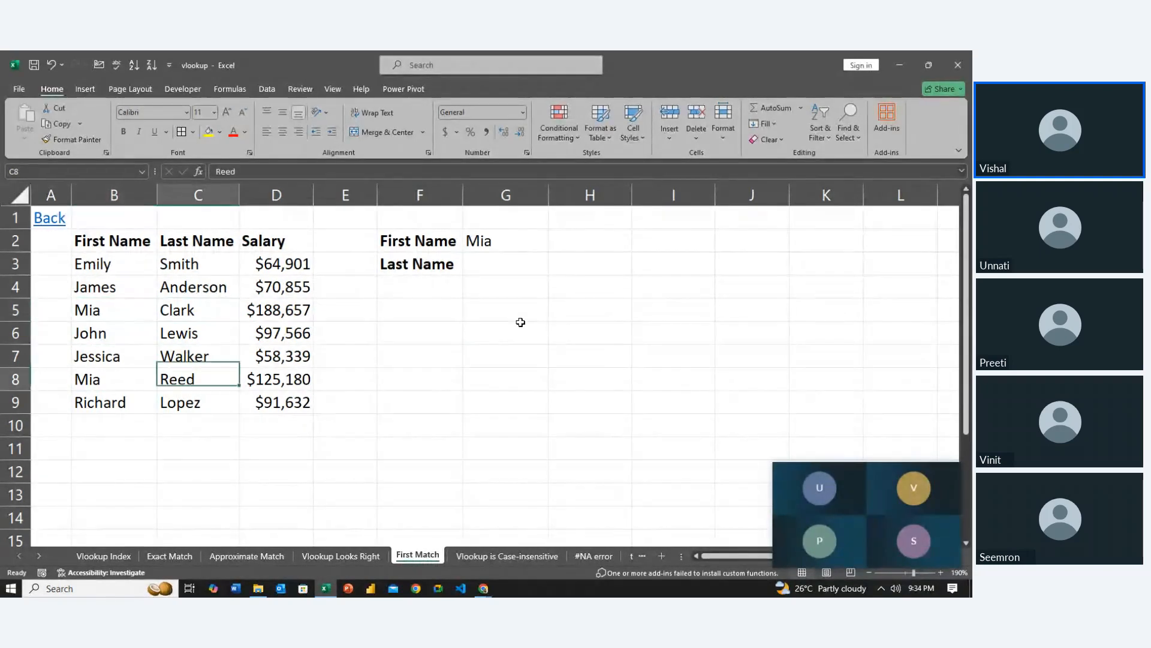
{"action": "key", "text": "Right"}
{"action": "key", "text": "Right"}
{"action": "key", "text": "Right"}
{"action": "key", "text": "Right"}
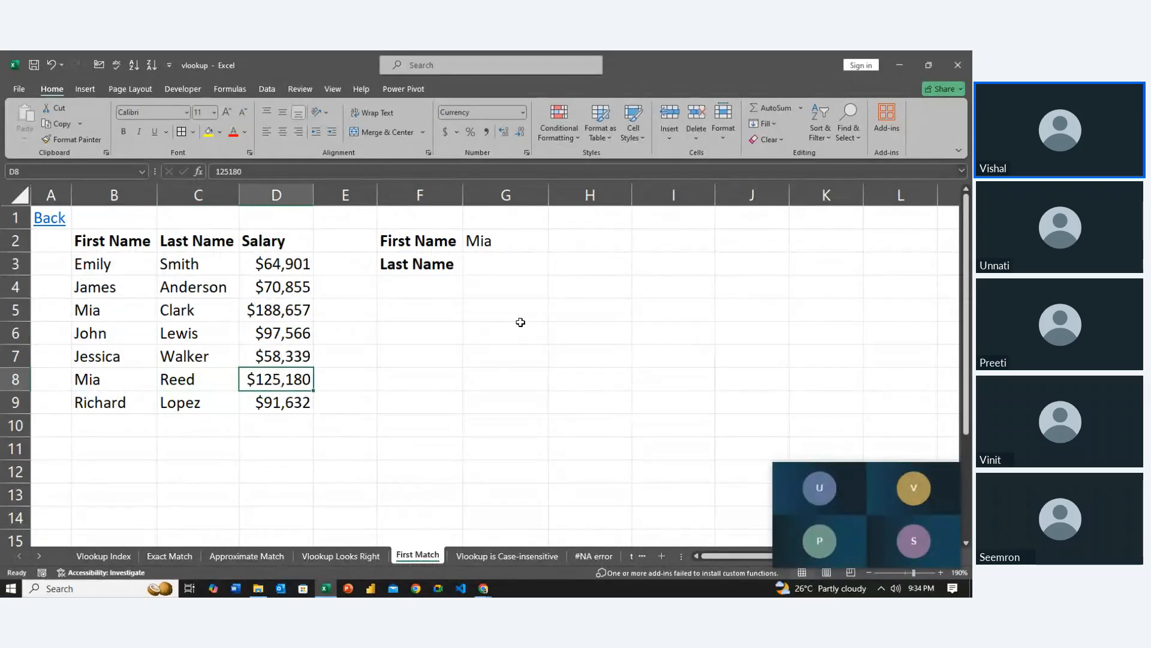
Begin a VLOOKUP formula in G3 beside Last Name, using the first-name cell as the absolute lookup value $G$2
{"action": "key", "text": "Up"}
{"action": "key", "text": "Up"}
{"action": "key", "text": "Up"}
{"action": "key", "text": "Up"}
{"action": "key", "text": "Up"}
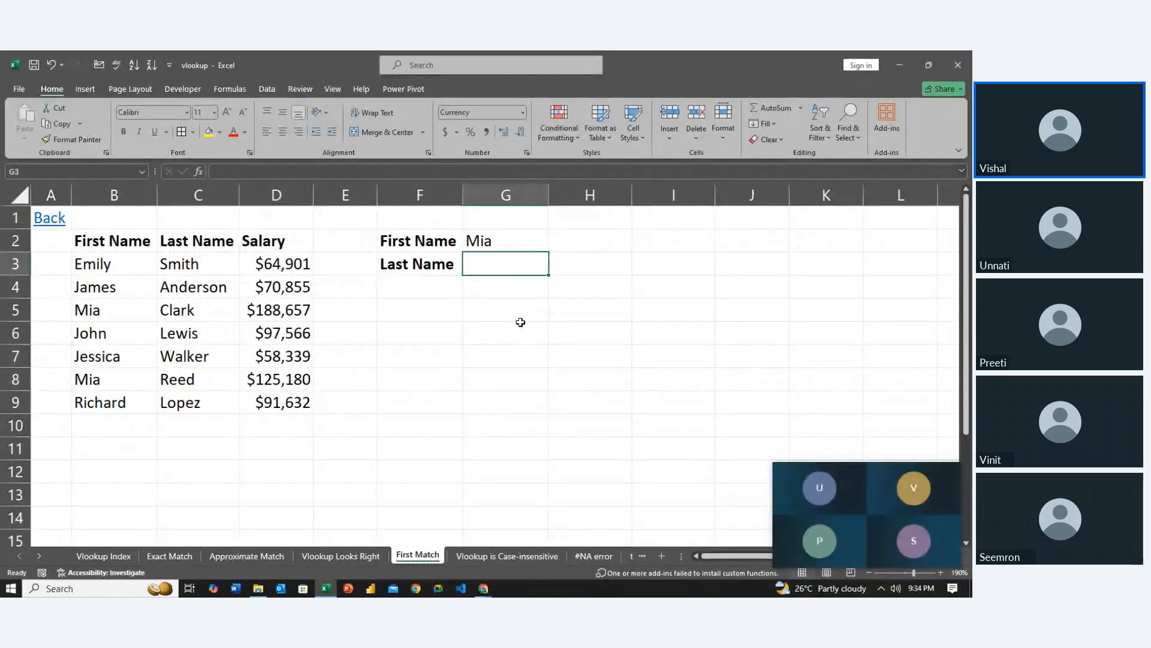
{"action": "type", "text": "=vl"}
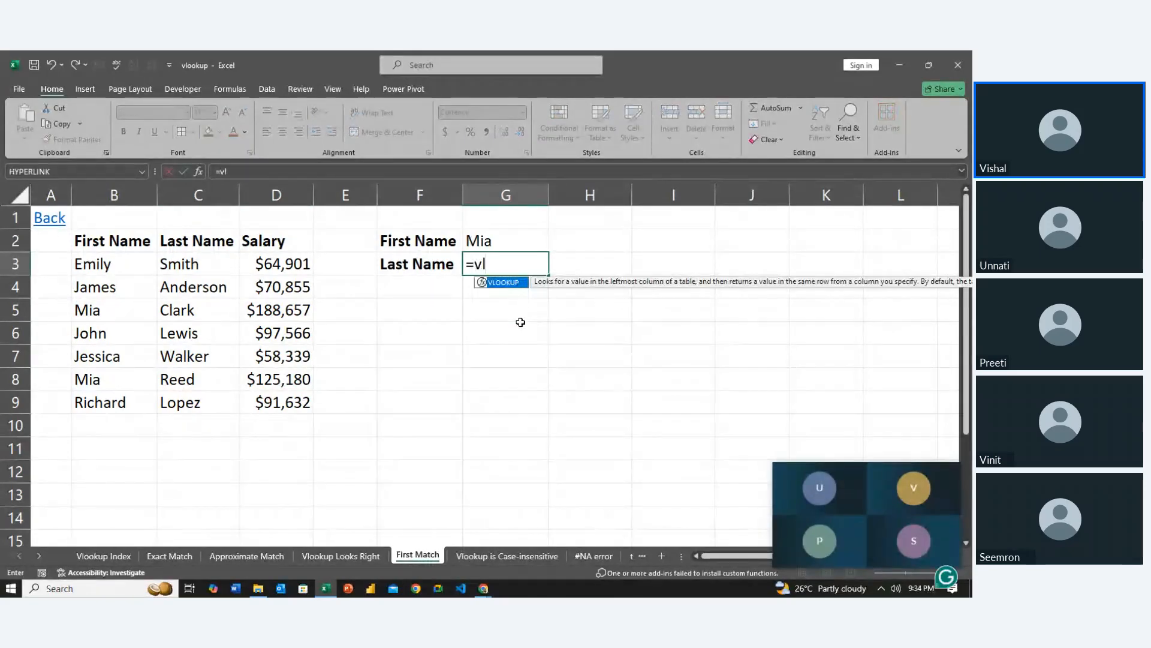
{"action": "key", "text": "Tab"}
{"action": "left_click", "coordinate": [479, 238]}
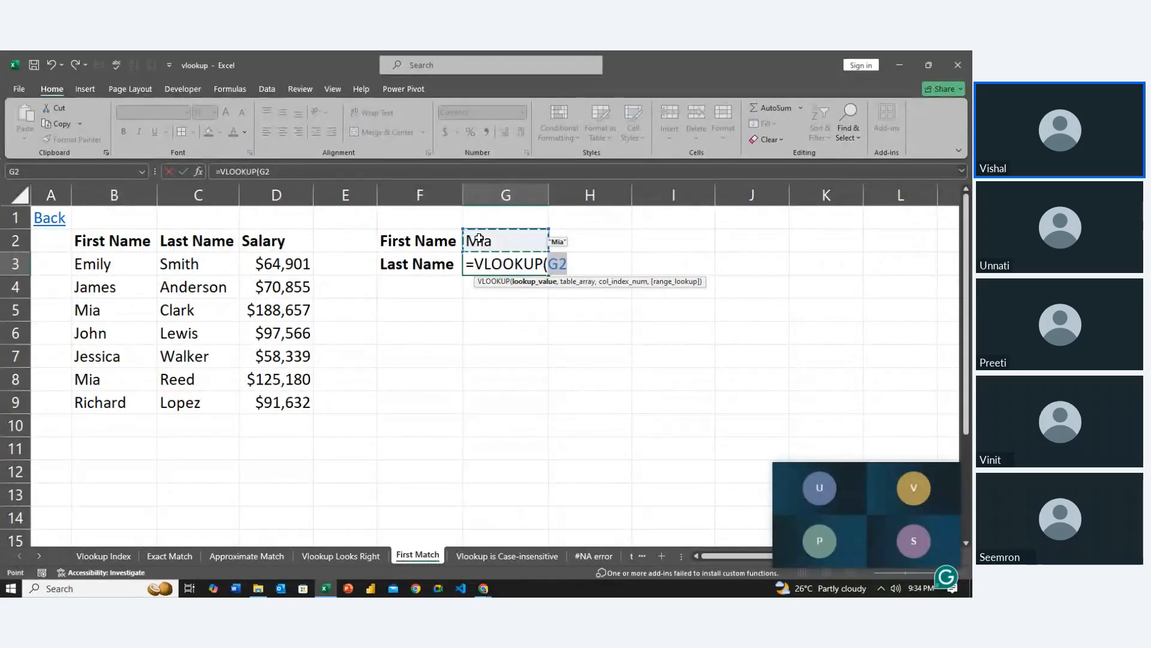
{"action": "key", "text": "F4"}
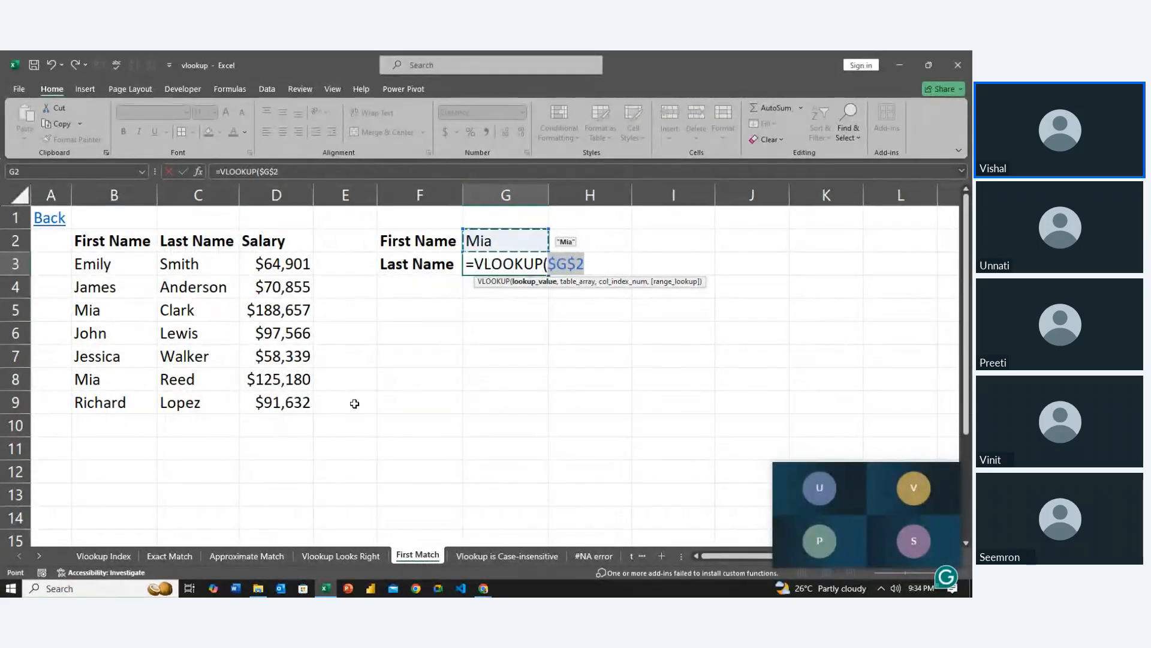
{"action": "type", "text": ","}
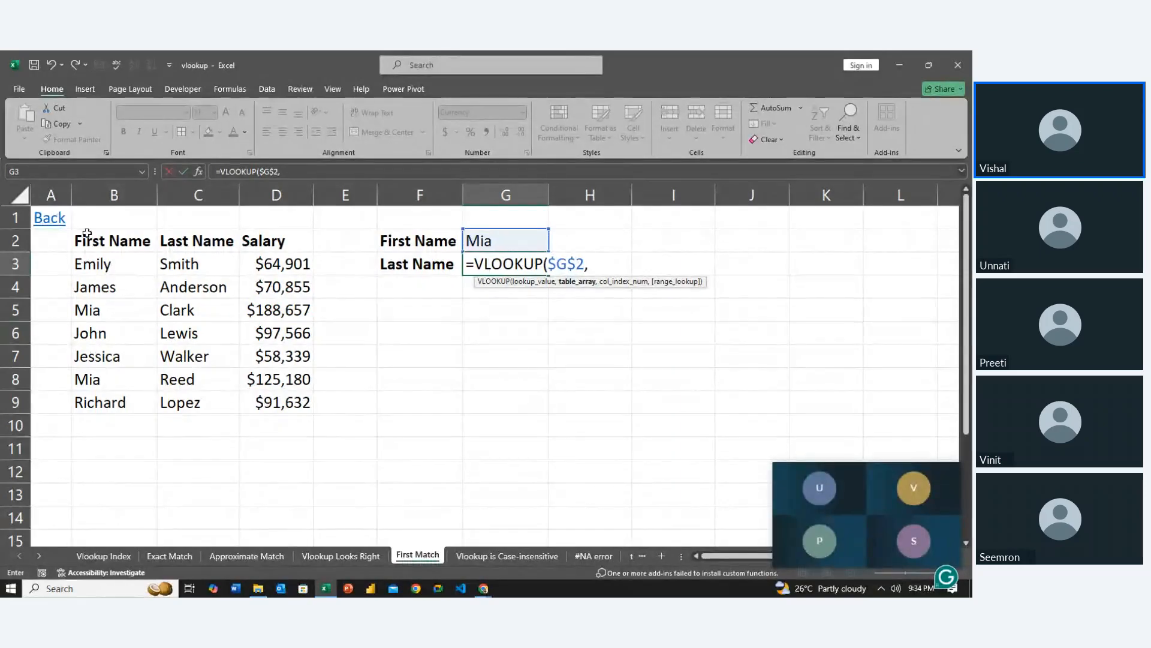
Complete the G3 VLOOKUP with the table array $B$2:$D$9, column index 2 and 0 for exact match
{"action": "left_click_drag", "start_coordinate": [100, 239], "coordinate": [264, 400]}
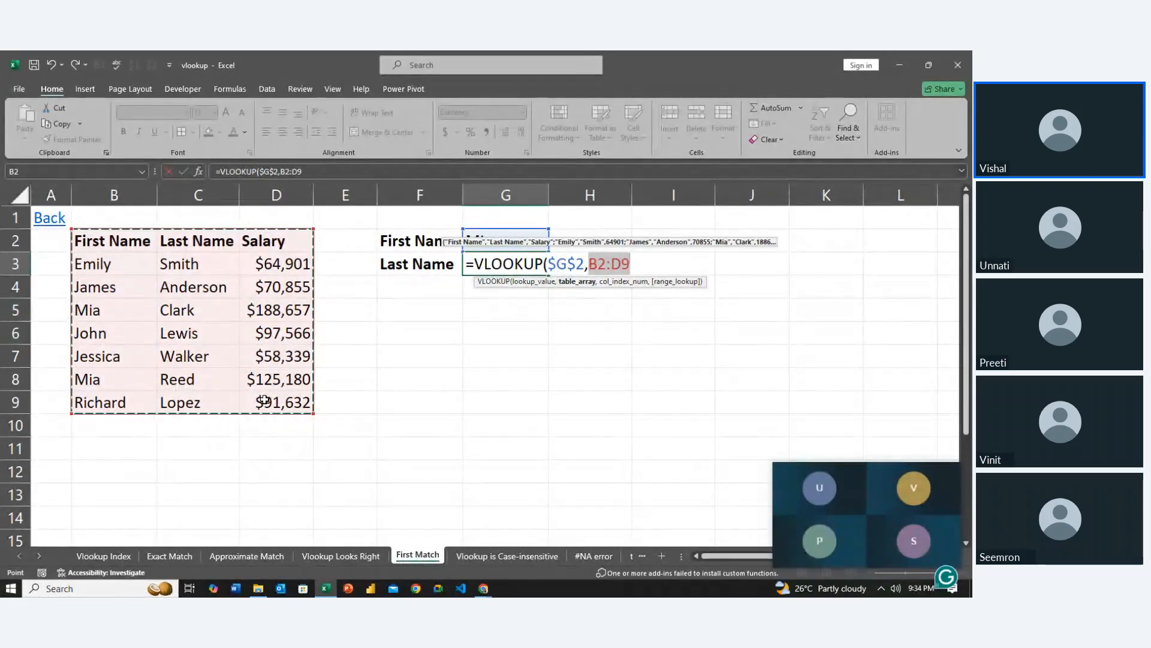
{"action": "key", "text": "F4"}
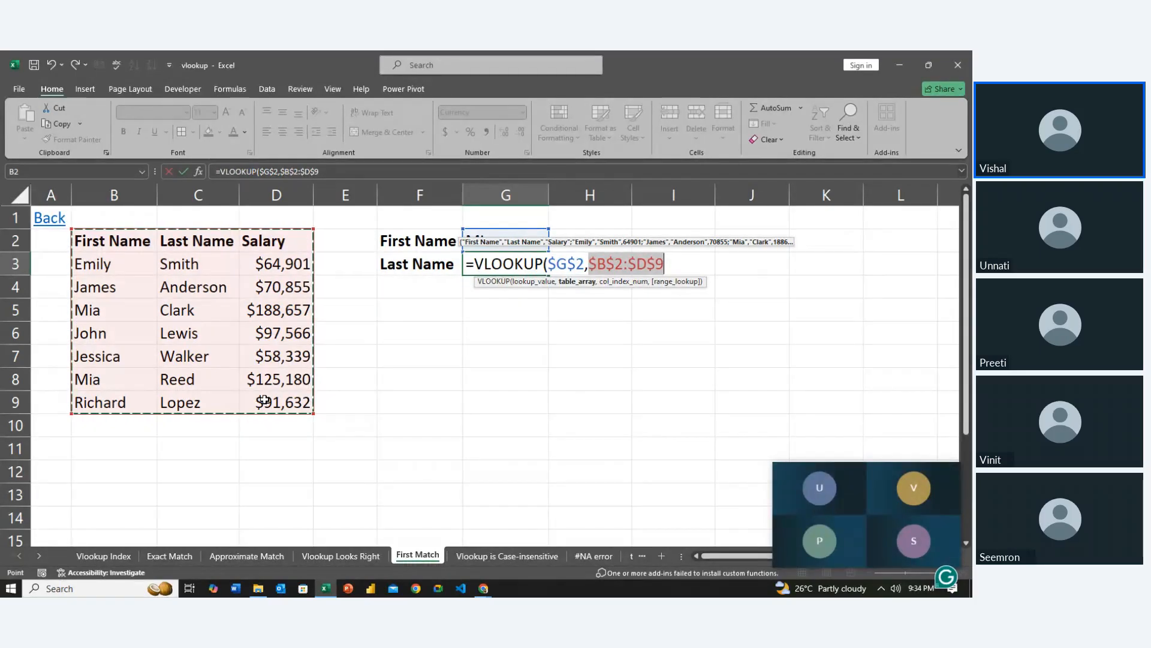
{"action": "type", "text": ","}
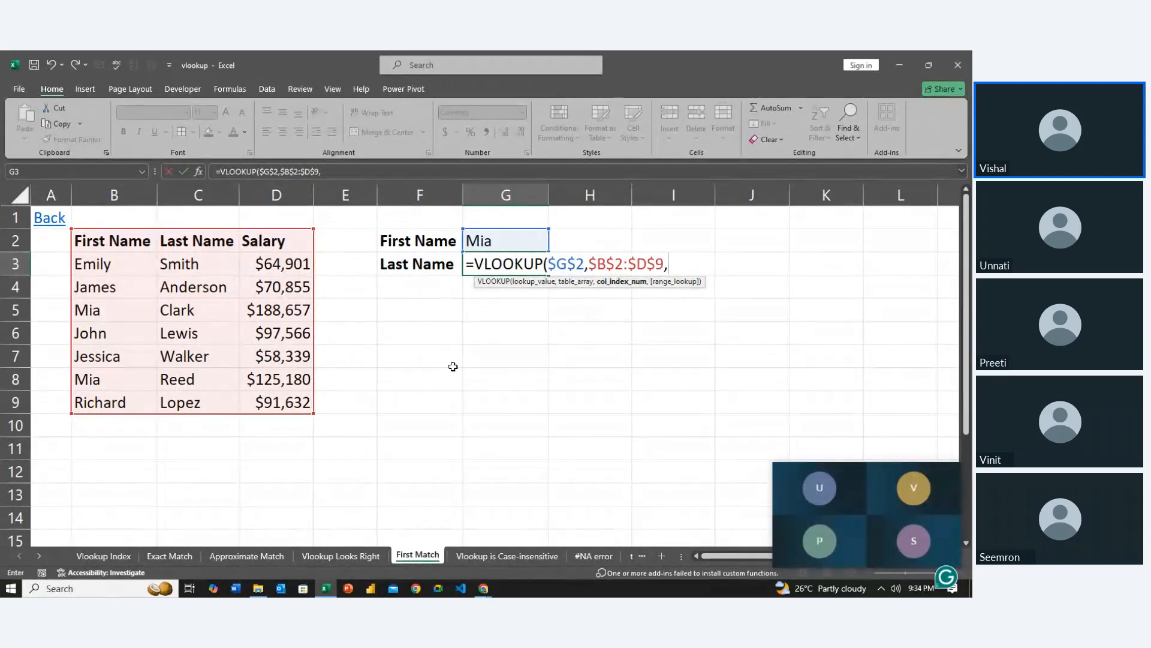
{"action": "type", "text": "0"}
{"action": "key", "text": "BackSpace"}
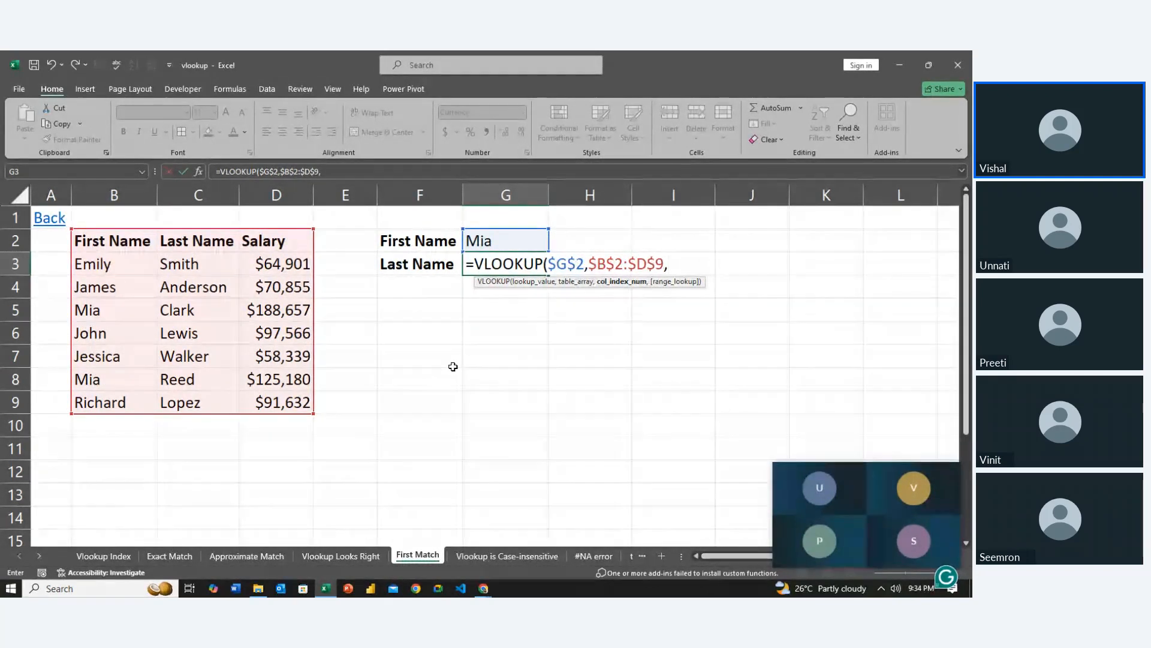
{"action": "type", "text": "2,0"}
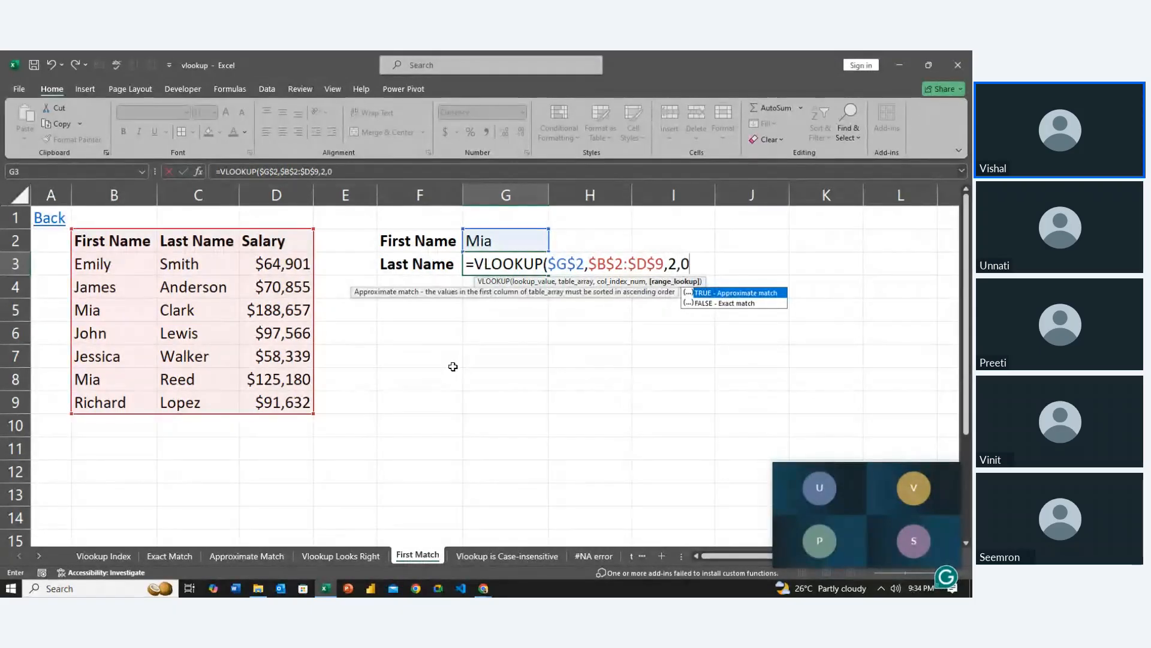
{"action": "key", "text": "Return"}
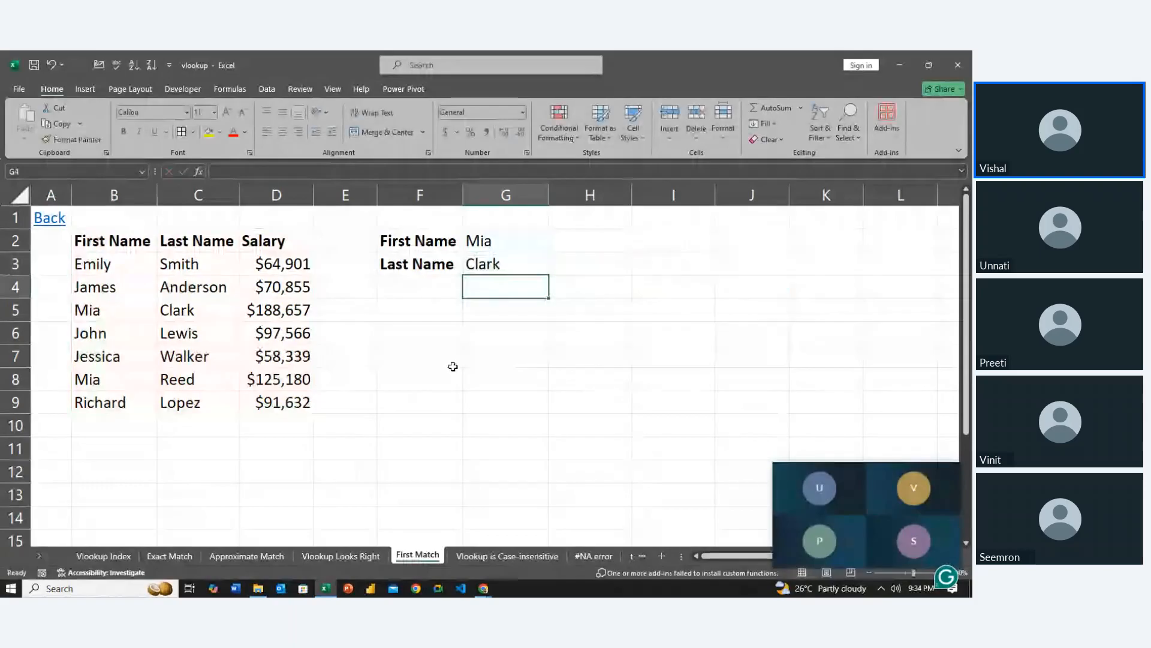
Rewrite the duplicate first name in B8 entirely in lowercase
{"action": "key", "text": "Up"}
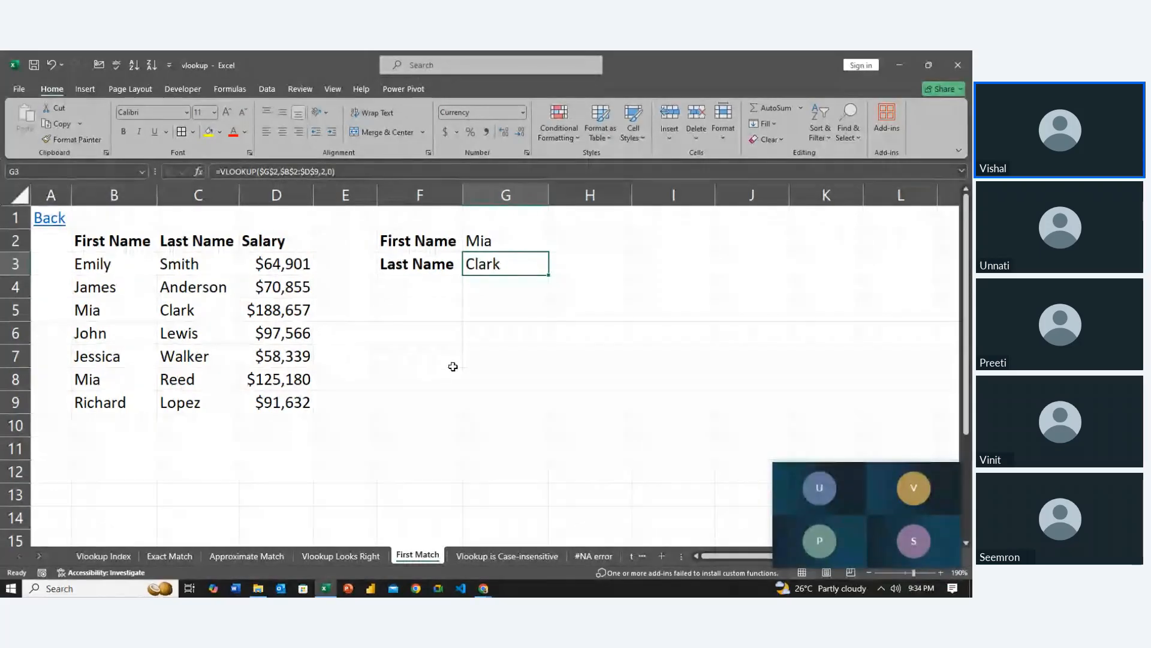
{"action": "key", "text": "Left"}
{"action": "key", "text": "Down"}
{"action": "key", "text": "Down"}
{"action": "key", "text": "Left"}
{"action": "key", "text": "Left"}
{"action": "key", "text": "Down"}
{"action": "key", "text": "Left"}
{"action": "key", "text": "Left"}
{"action": "key", "text": "Down"}
{"action": "key", "text": "Down"}
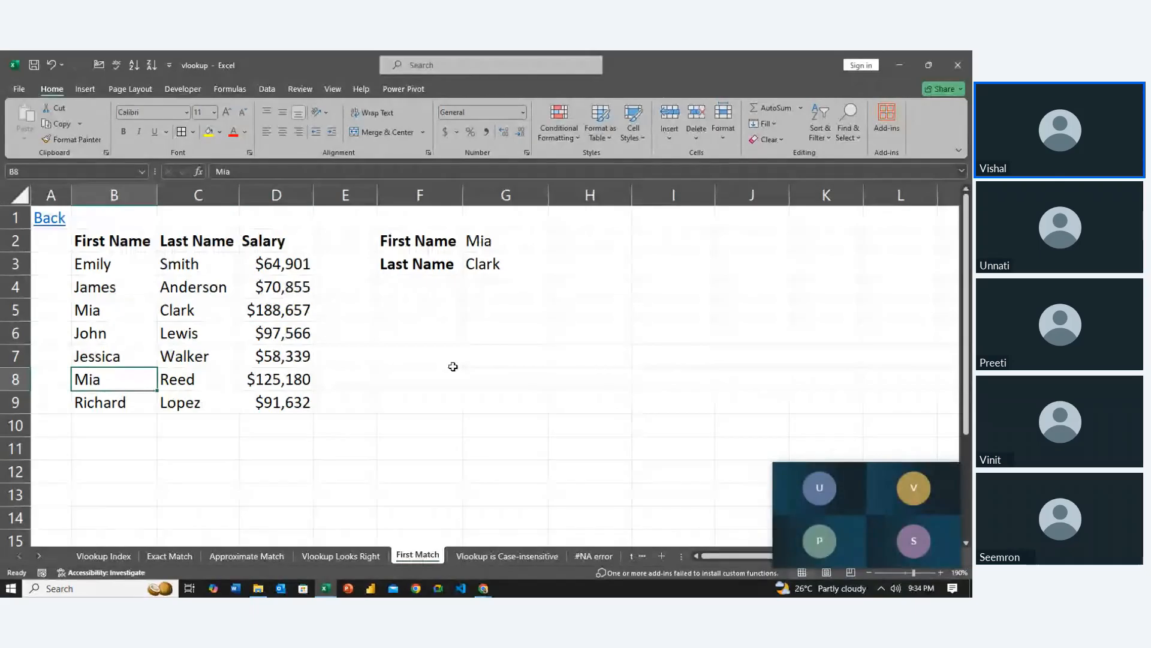
{"action": "type", "text": "mia"}
{"action": "key", "text": "Return"}
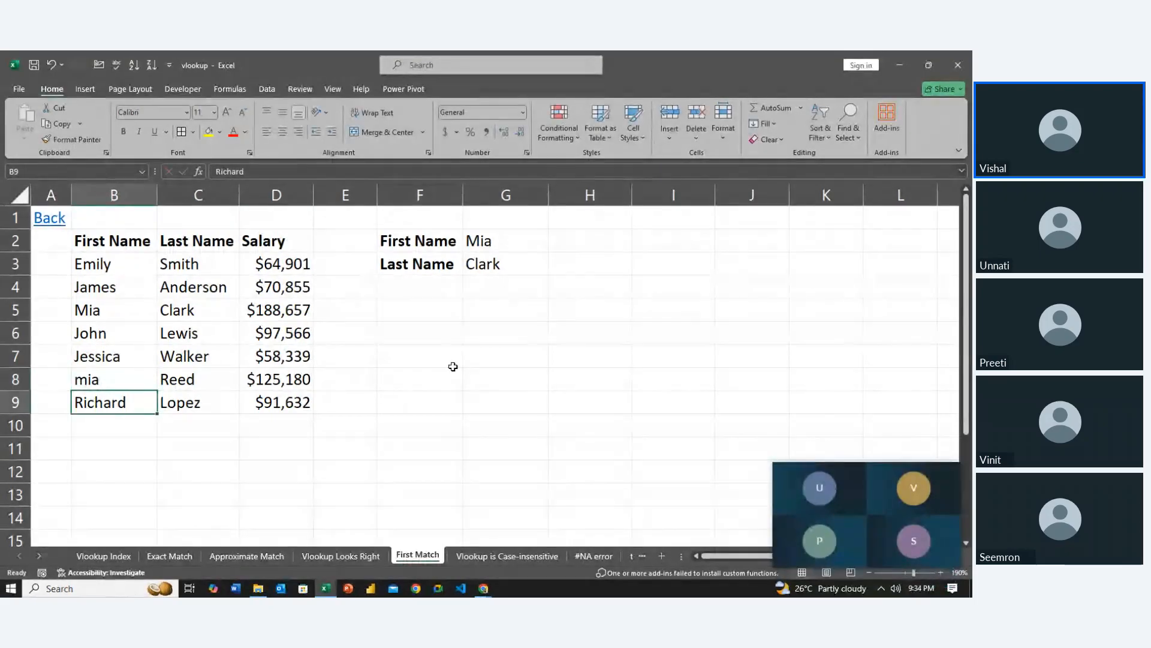
Rewrite the lookup first name in G2 in lowercase, matching the spelling in B8
{"action": "key", "text": "Right"}
{"action": "key", "text": "Right"}
{"action": "key", "text": "Right"}
{"action": "key", "text": "Right"}
{"action": "key", "text": "Up"}
{"action": "key", "text": "Up"}
{"action": "key", "text": "Up"}
{"action": "key", "text": "Up"}
{"action": "key", "text": "Up"}
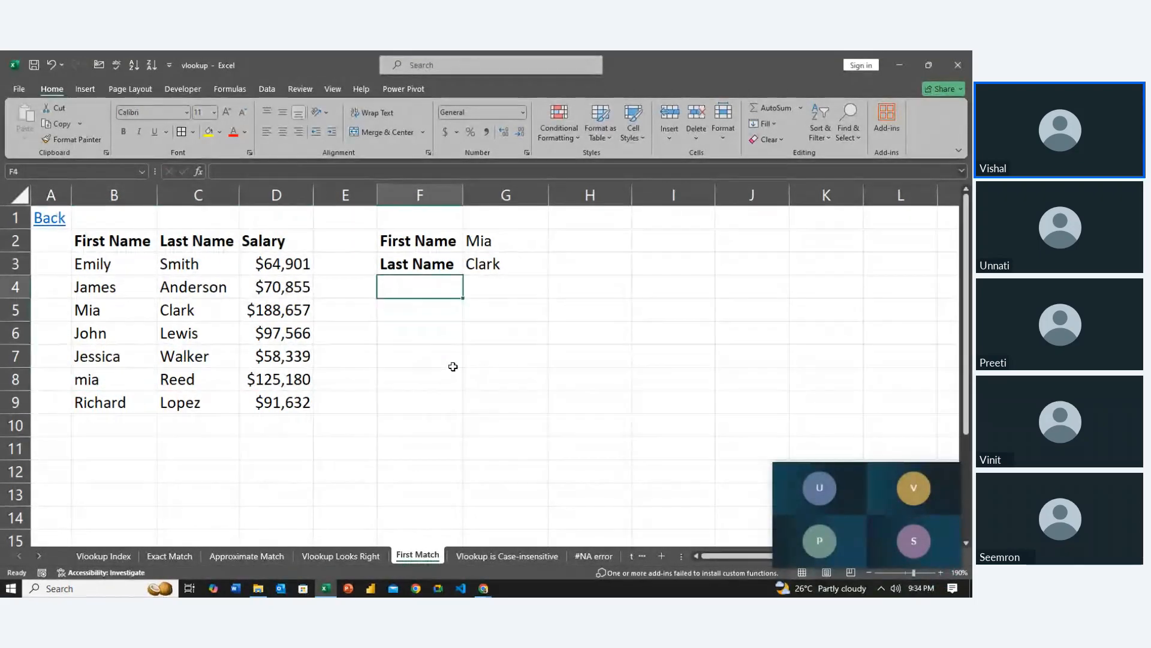
{"action": "key", "text": "Right"}
{"action": "key", "text": "Right"}
{"action": "key", "text": "Up"}
{"action": "key", "text": "Up"}
{"action": "key", "text": "Left"}
{"action": "type", "text": "mia"}
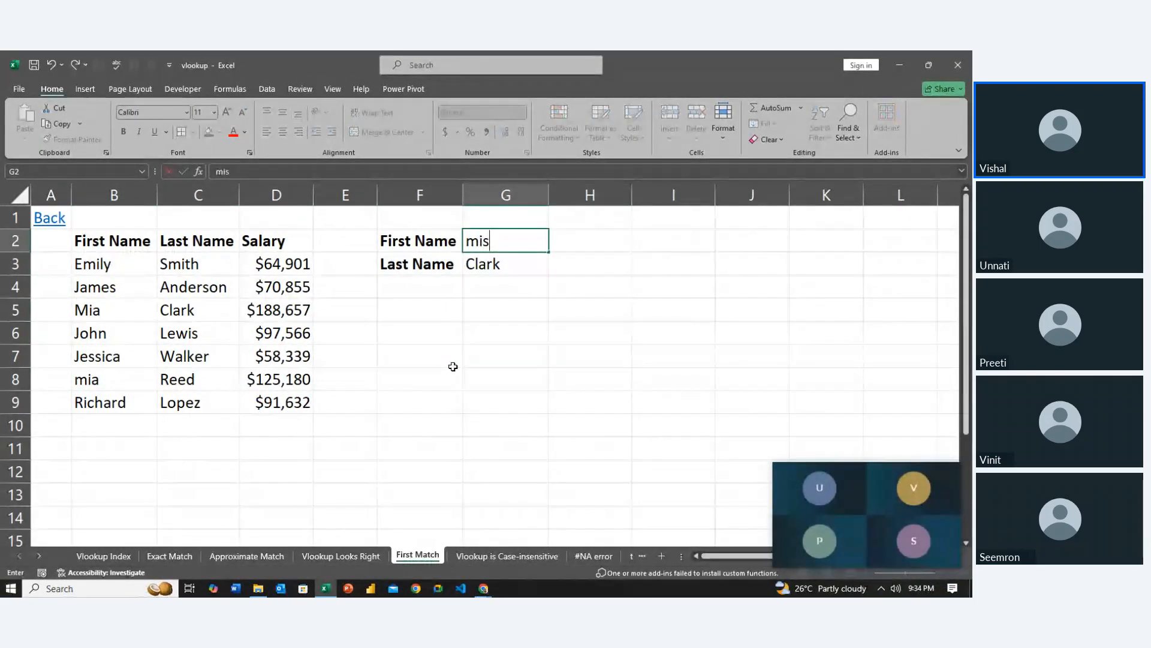
{"action": "key", "text": "BackSpace"}
{"action": "type", "text": "a"}
{"action": "key", "text": "Return"}
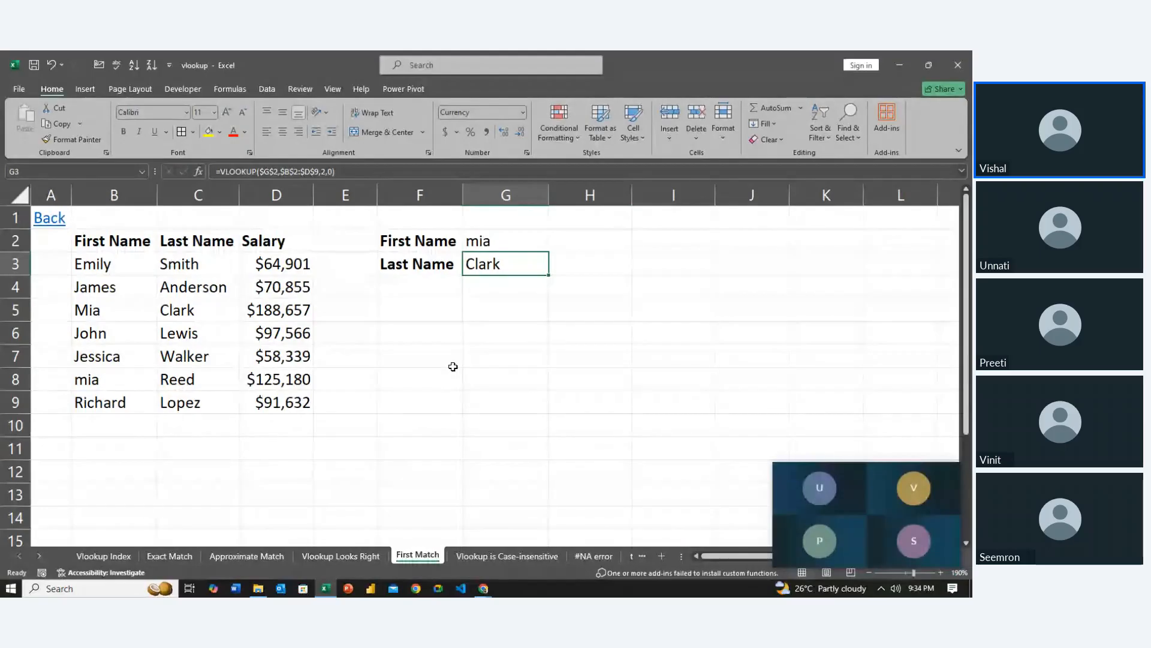
Examine the First Name entries in B3:B9 from the top down to see which matching name comes first
{"action": "key", "text": "Left"}
{"action": "key", "text": "Left"}
{"action": "key", "text": "Left"}
{"action": "key", "text": "Left"}
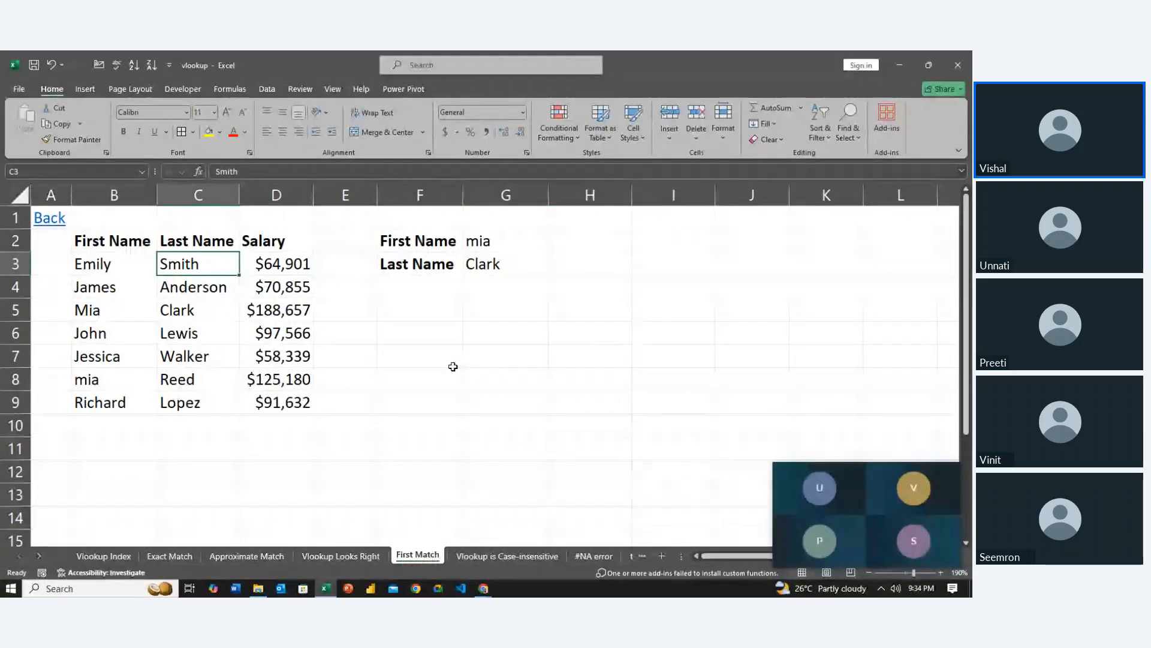
{"action": "key", "text": "Left"}
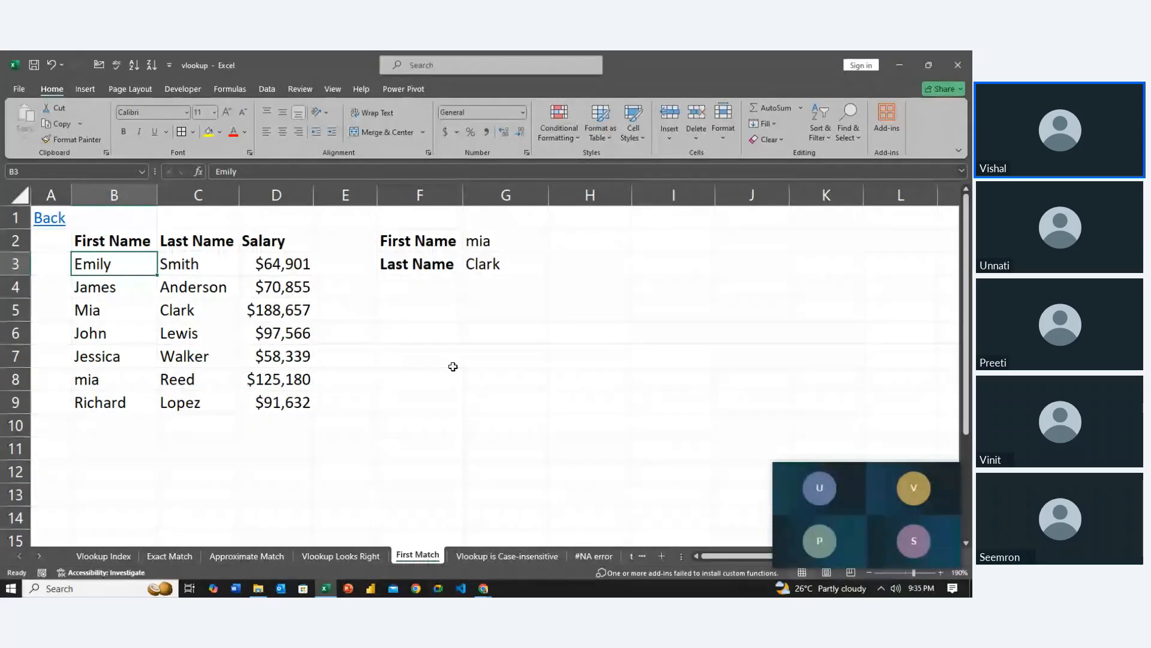
{"action": "key", "text": "shift+Down"}
{"action": "key", "text": "shift+Down"}
{"action": "key", "text": "shift+Down"}
{"action": "key", "text": "shift+Down"}
{"action": "key", "text": "shift+Down"}
{"action": "key", "text": "shift+Down"}
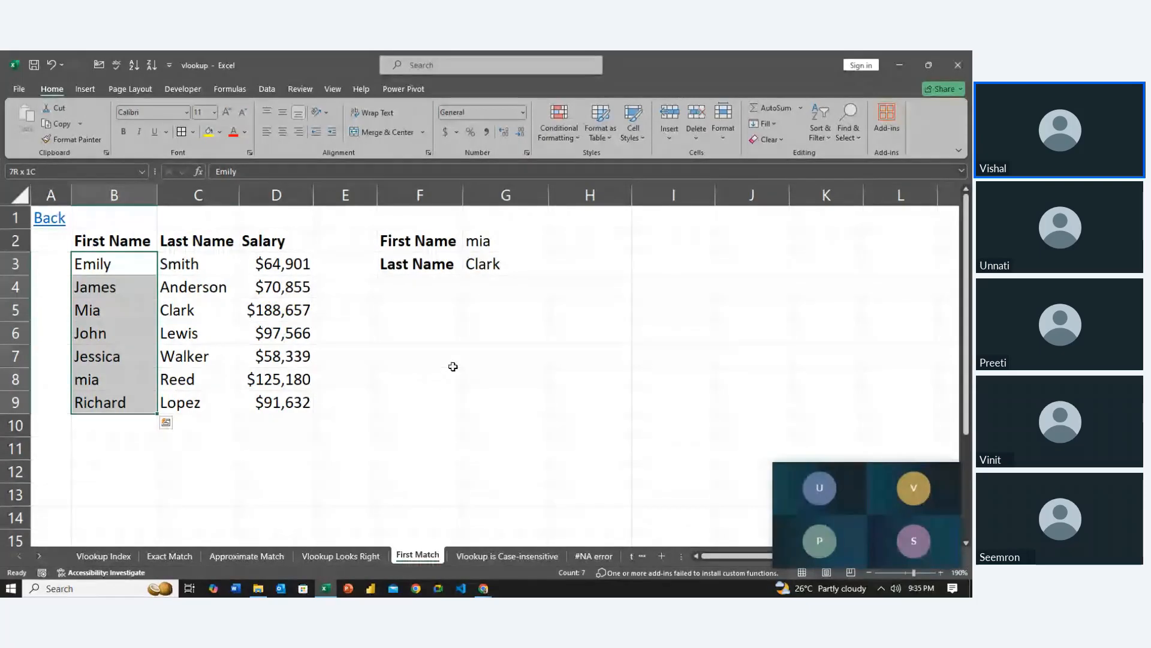
{"action": "key", "text": "Down"}
{"action": "key", "text": "Down"}
{"action": "key", "text": "Down"}
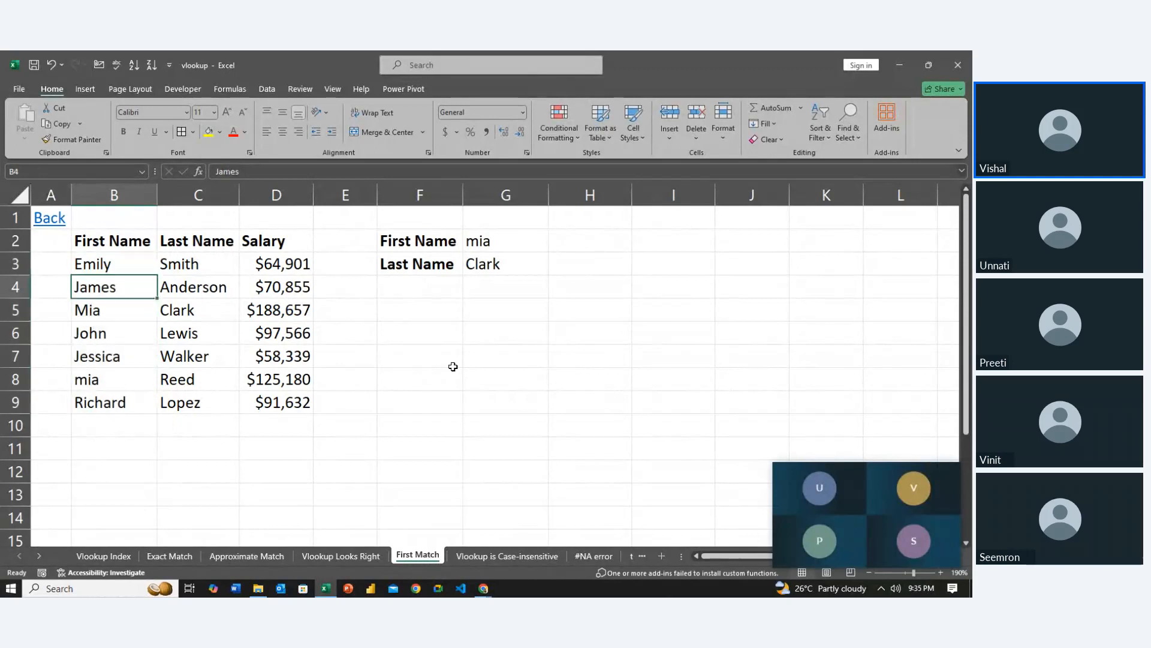
Compare the duplicated first name in B5 and B8, and follow the row 5 record across to its salary
{"action": "key", "text": "Up"}
{"action": "key", "text": "Down"}
{"action": "key", "text": "Down"}
{"action": "key", "text": "Down"}
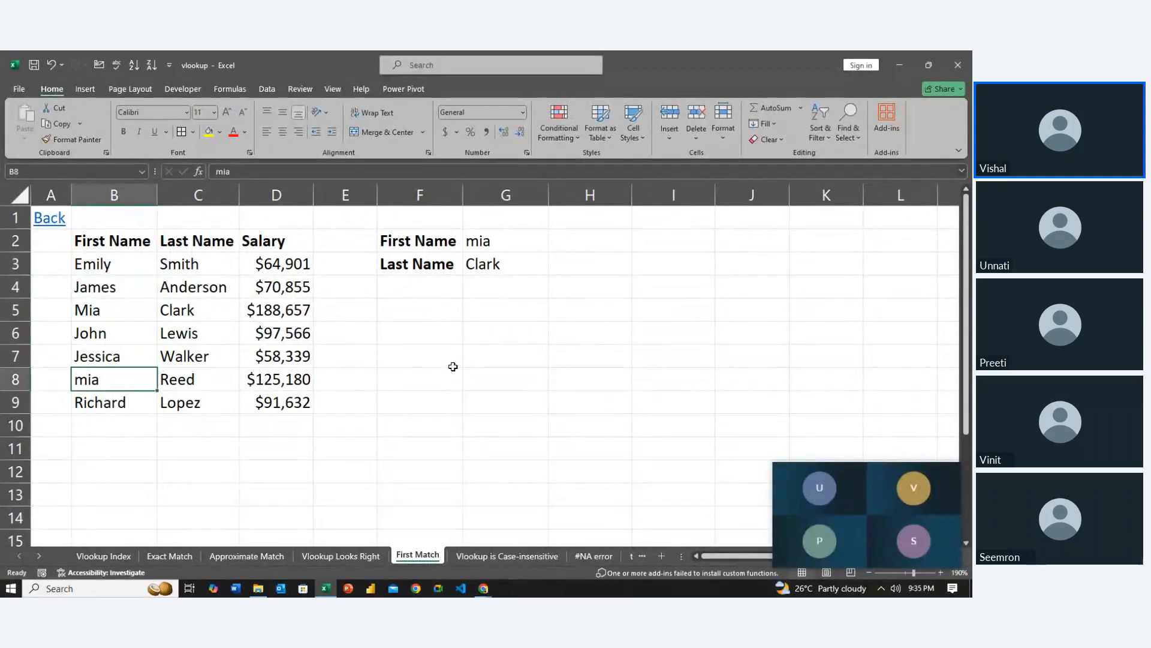
{"action": "key", "text": "Up"}
{"action": "key", "text": "Up"}
{"action": "key", "text": "Up"}
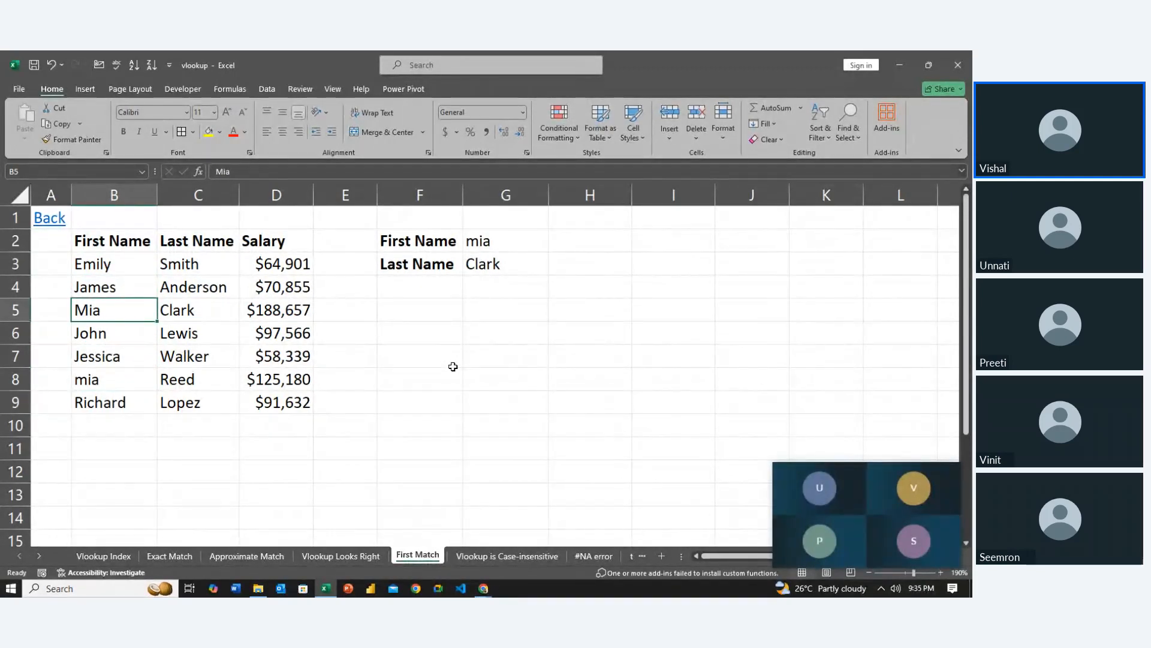
{"action": "key", "text": "Right"}
{"action": "key", "text": "Right"}
{"action": "key", "text": "Right"}
{"action": "key", "text": "Right"}
{"action": "key", "text": "Right"}
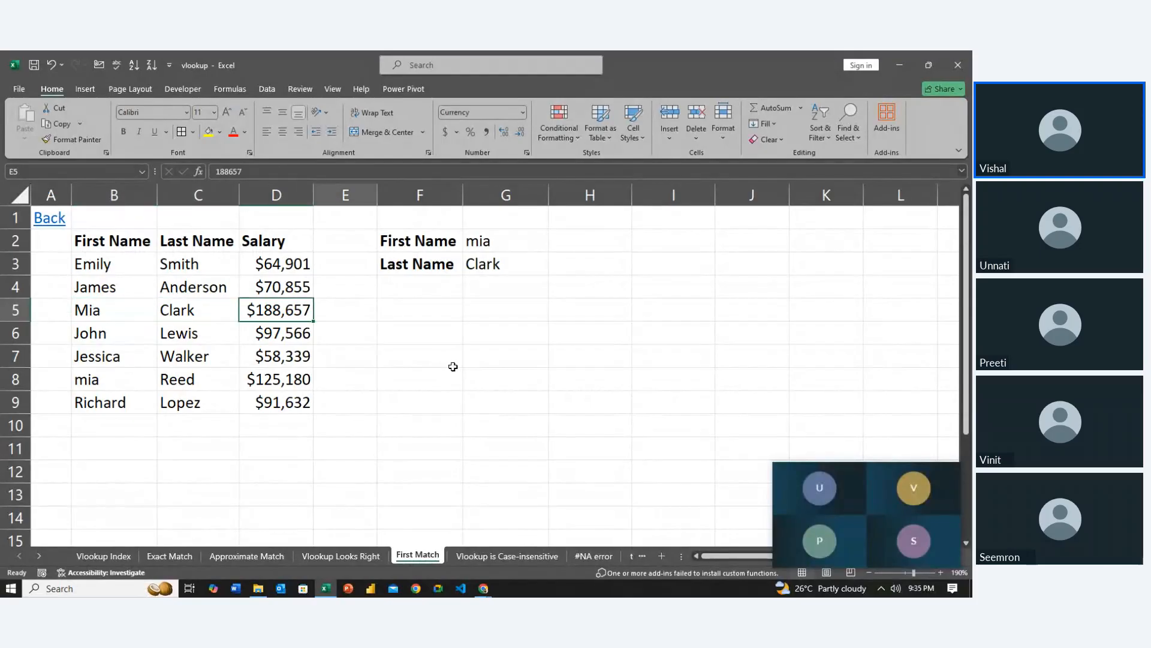
Rewrite the lookup first name in G2 entirely in uppercase
{"action": "key", "text": "Up"}
{"action": "key", "text": "Up"}
{"action": "key", "text": "Up"}
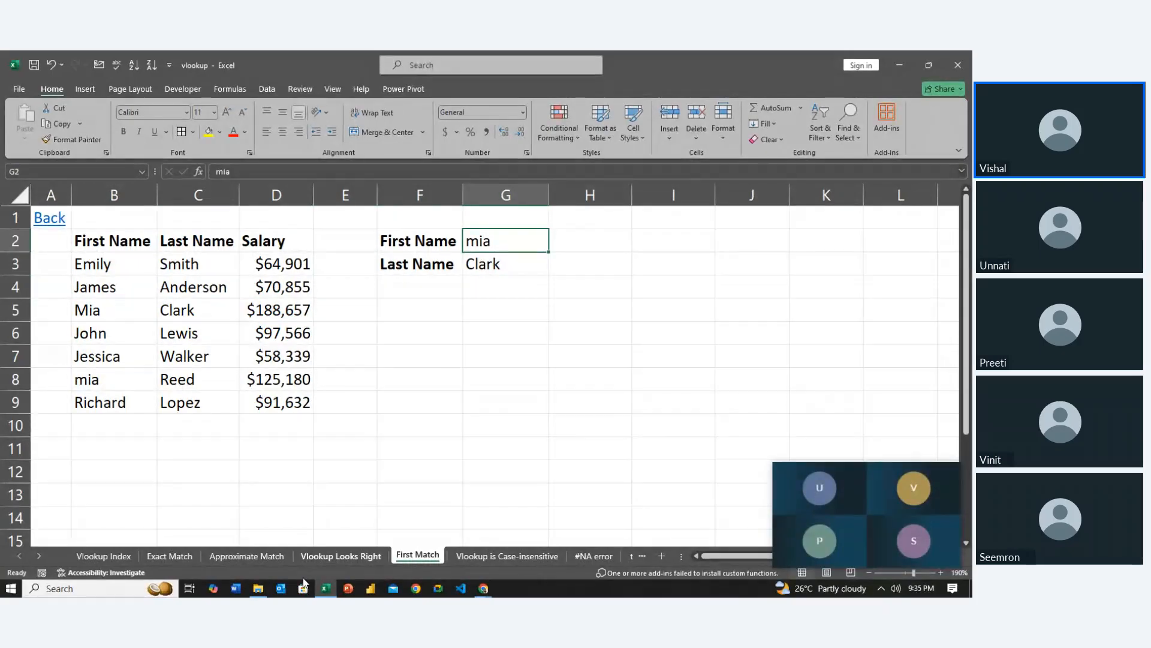
{"action": "type", "text": "MIA"}
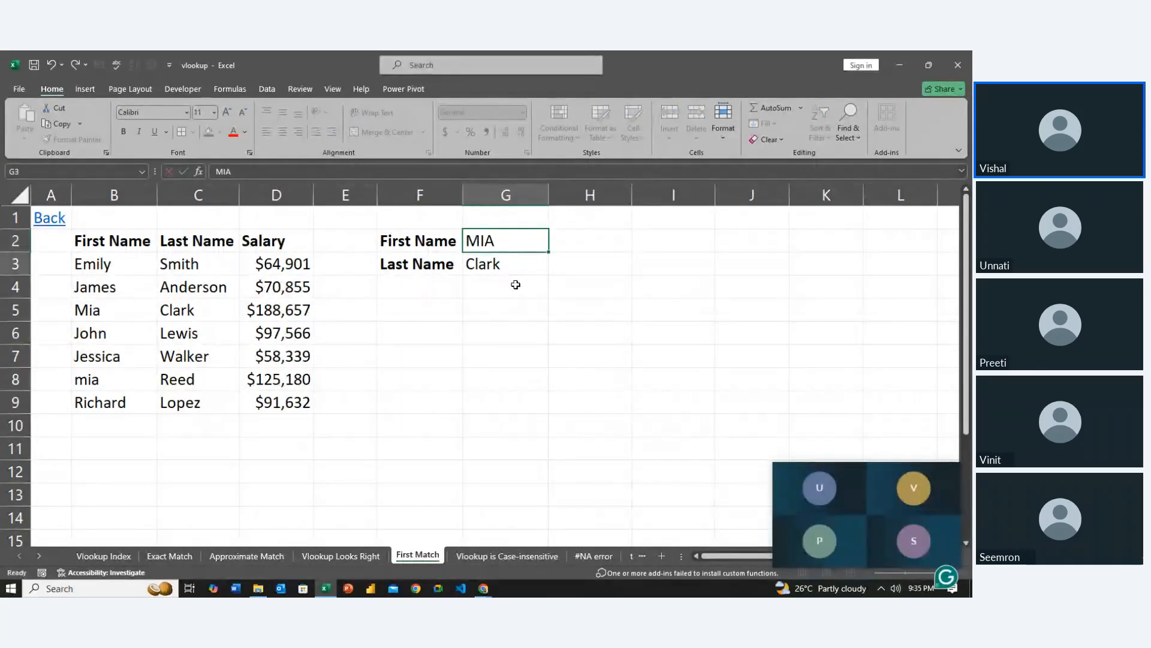
{"action": "key", "text": "Return"}
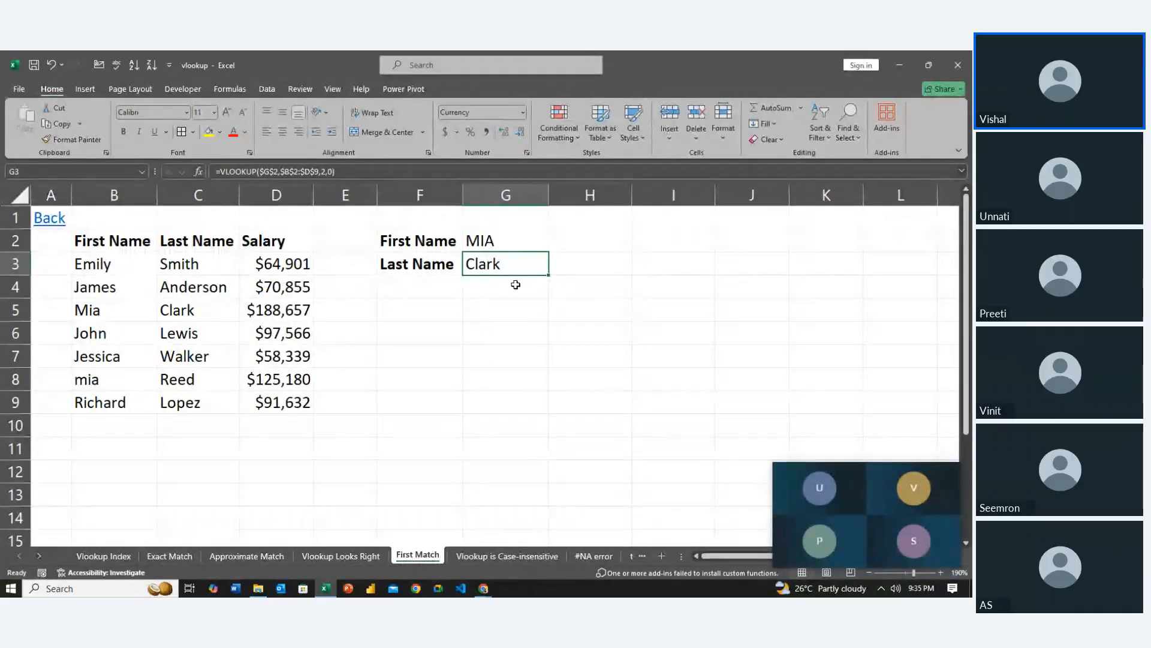
Examine the First Name entries from B3 downward against the uppercase lookup name in G2
{"action": "key", "text": "Left"}
{"action": "key", "text": "Left"}
{"action": "key", "text": "Left"}
{"action": "key", "text": "Left"}
{"action": "key", "text": "Left"}
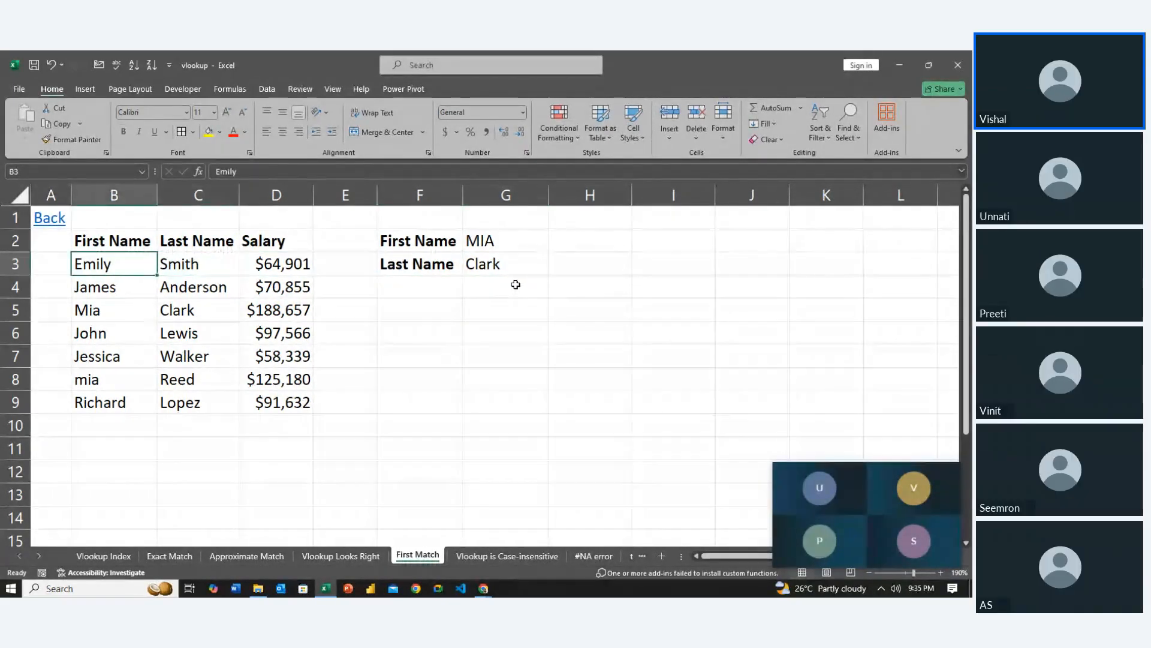
{"action": "key", "text": "Down"}
{"action": "key", "text": "Down"}
{"action": "key", "text": "Down"}
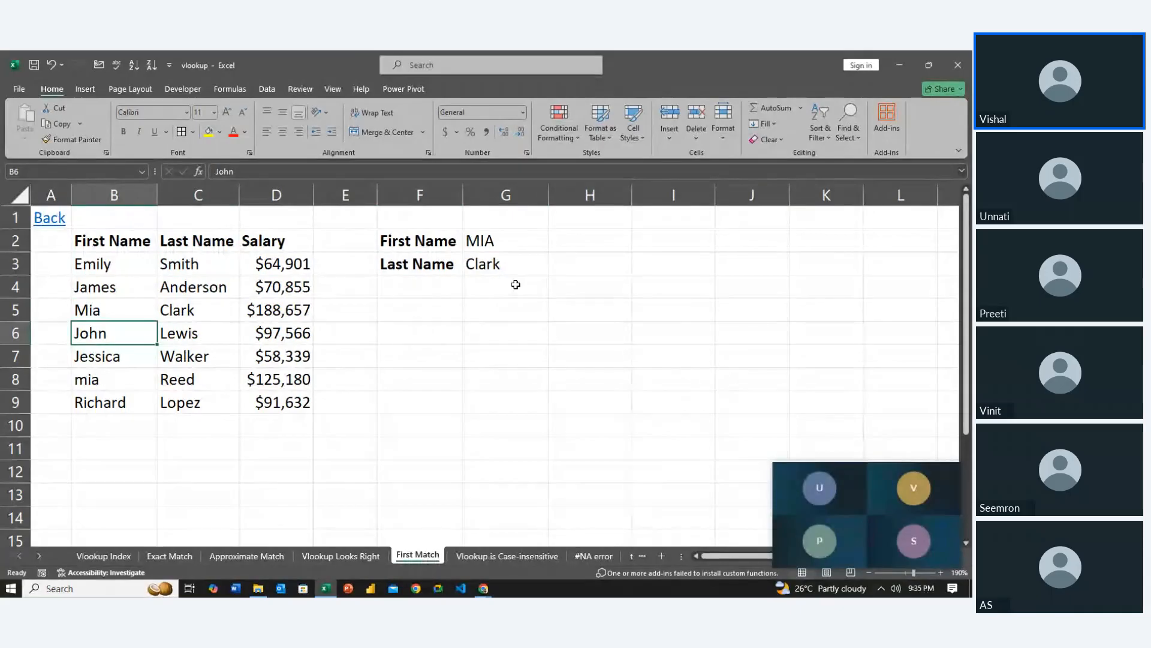
{"action": "key", "text": "Up"}
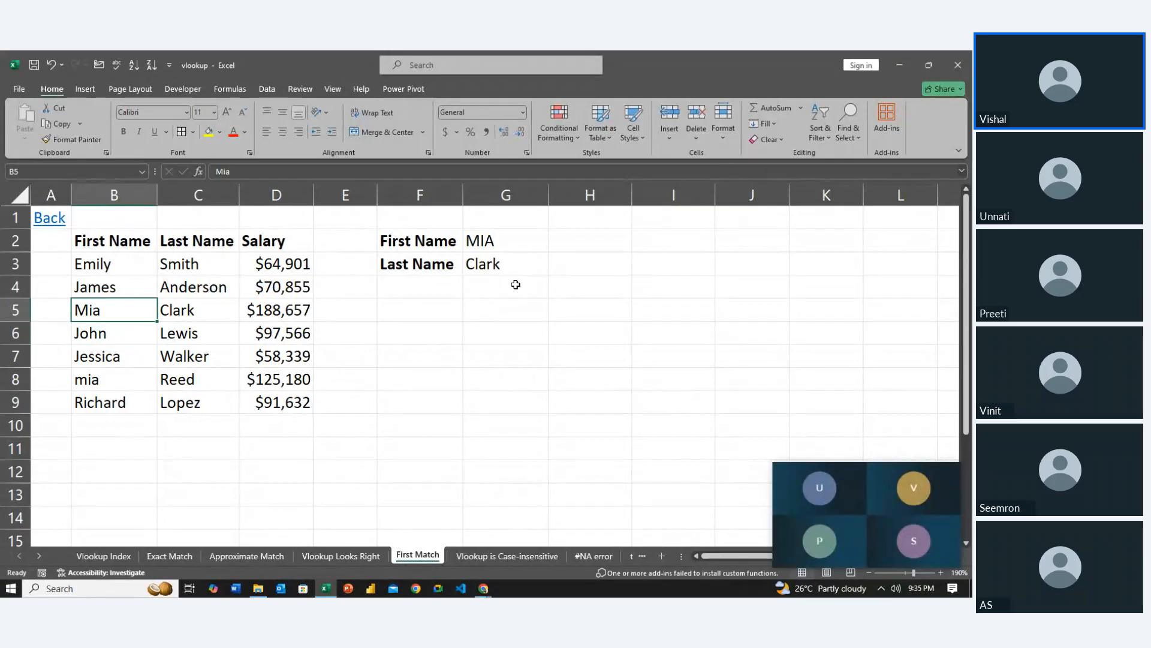
{"action": "key", "text": "Up"}
{"action": "key", "text": "Up"}
{"action": "key", "text": "shift+Down"}
{"action": "key", "text": "shift+Down"}
{"action": "key", "text": "shift+Down"}
{"action": "key", "text": "shift+Down"}
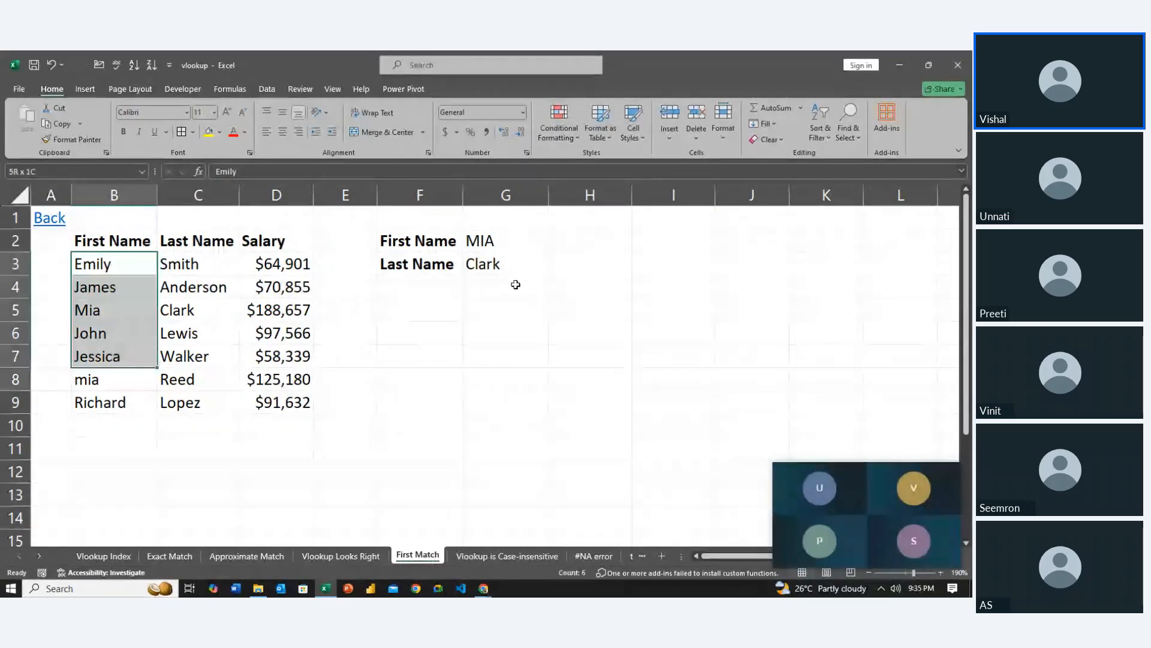
{"action": "key", "text": "shift+Down"}
{"action": "key", "text": "shift+Down"}
{"action": "key", "text": "Up"}
{"action": "key", "text": "Up"}
Examine the First Name column from its header downward, going through the entries to the last one in B9
{"action": "key", "text": "Down"}
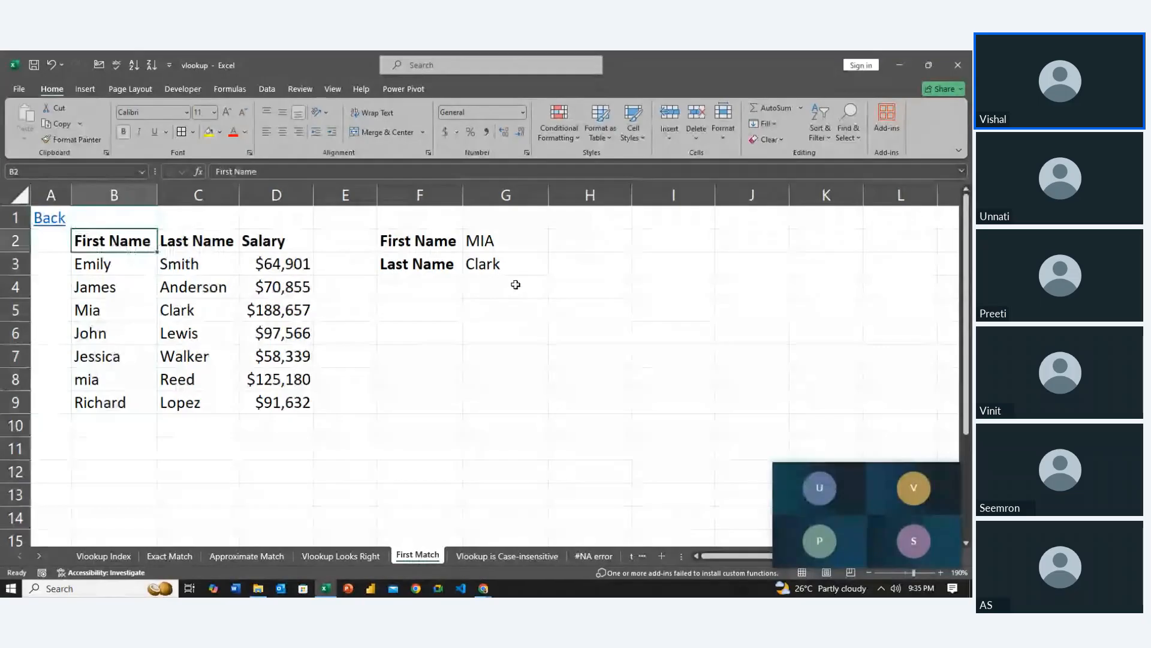
{"action": "key", "text": "shift+Down"}
{"action": "key", "text": "shift+Down"}
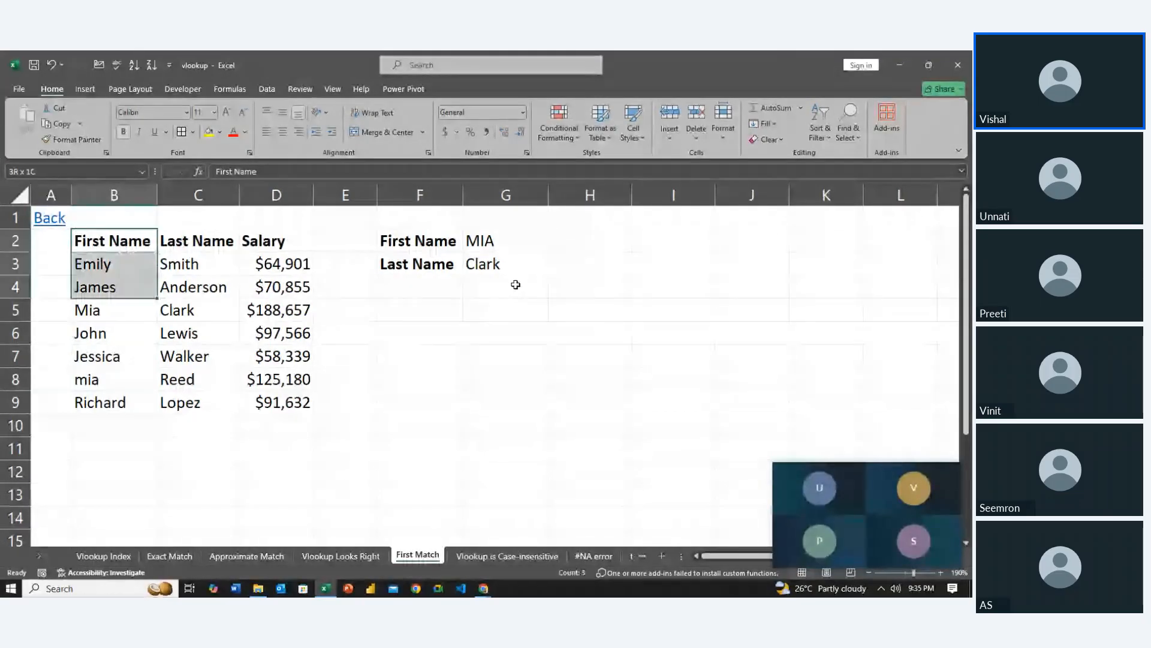
{"action": "key", "text": "shift+Down"}
{"action": "key", "text": "shift+Down"}
{"action": "key", "text": "shift+Down"}
{"action": "key", "text": "shift+Down"}
{"action": "key", "text": "shift+Down"}
{"action": "key", "text": "Down"}
{"action": "key", "text": "Down"}
{"action": "key", "text": "Down"}
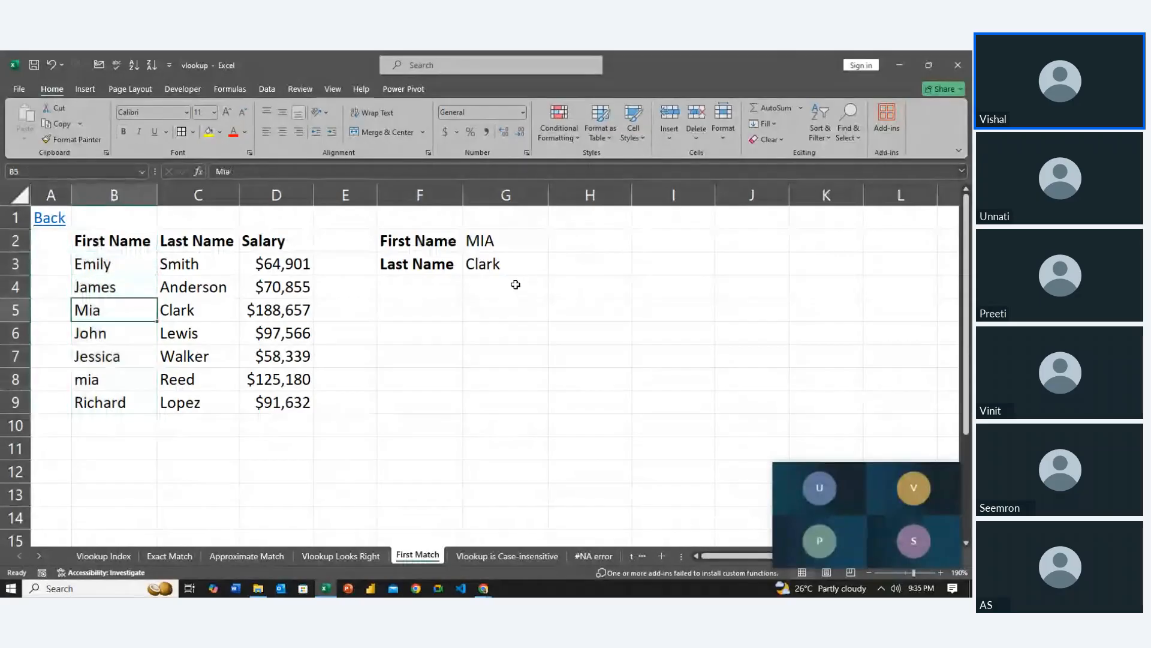
{"action": "key", "text": "Down"}
{"action": "key", "text": "Down"}
{"action": "key", "text": "Down"}
{"action": "key", "text": "Down"}
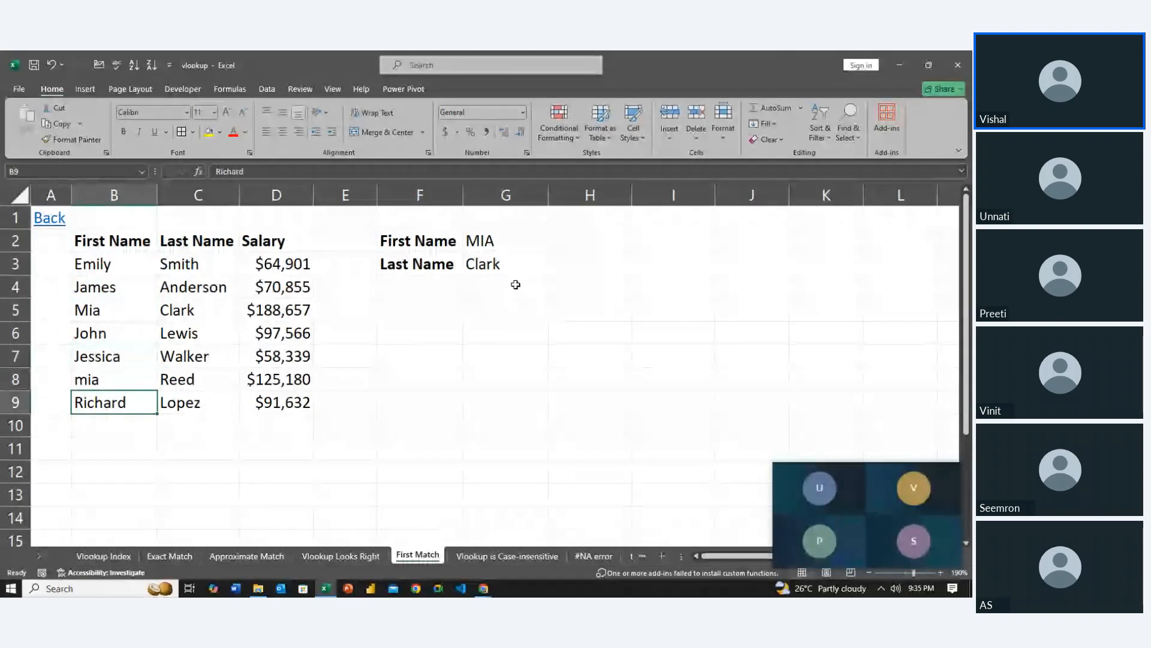
Examine the First Name column in the opposite direction, from B9 back up to the header in B2
{"action": "key", "text": "shift+Up"}
{"action": "key", "text": "shift+Up"}
{"action": "key", "text": "shift+Up"}
{"action": "key", "text": "shift+Up"}
{"action": "key", "text": "shift+Up"}
{"action": "key", "text": "Right"}
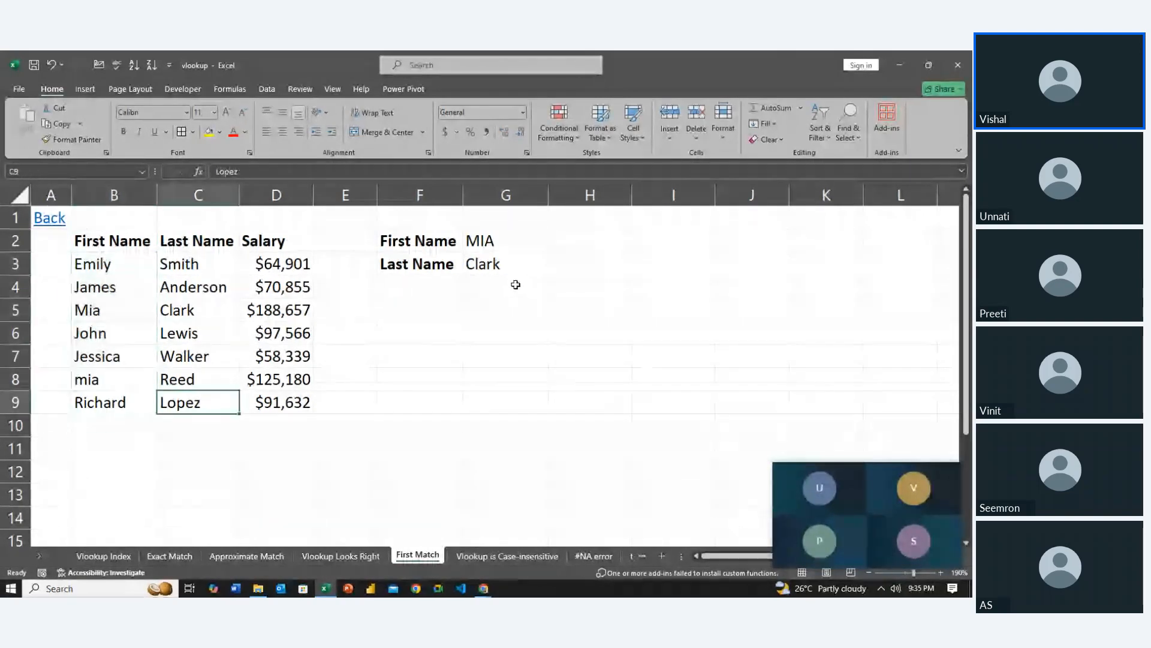
{"action": "key", "text": "Down"}
{"action": "key", "text": "Left"}
{"action": "key", "text": "Up"}
{"action": "key", "text": "Up"}
{"action": "key", "text": "Left"}
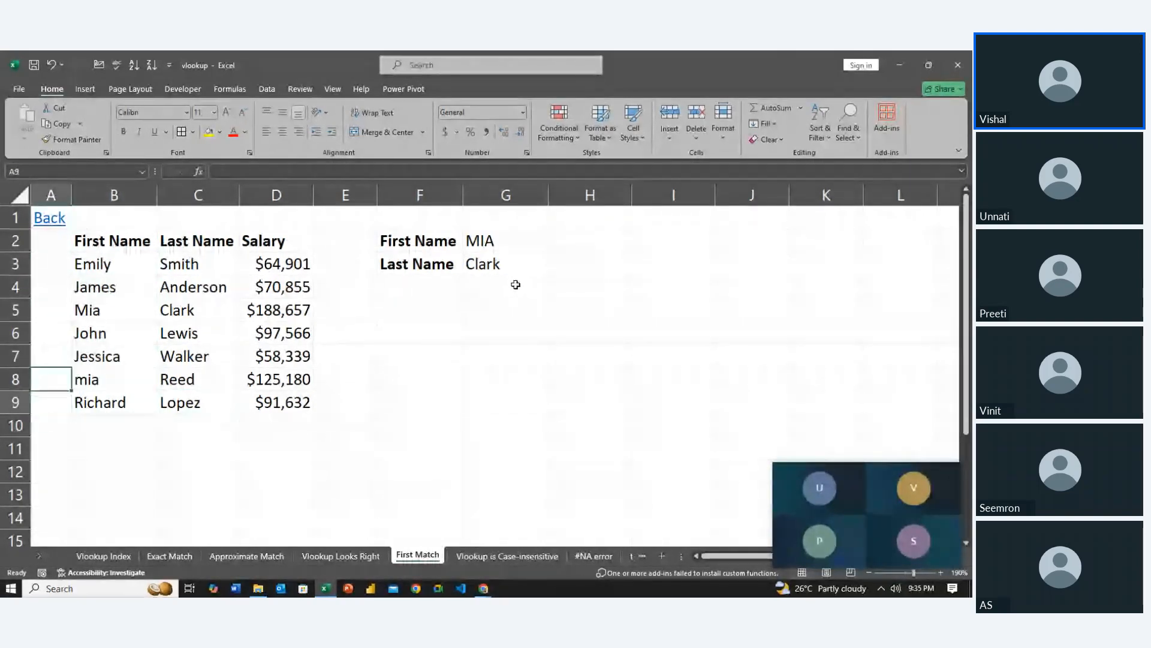
{"action": "key", "text": "Down"}
{"action": "key", "text": "Right"}
{"action": "key", "text": "Up"}
{"action": "key", "text": "Up"}
{"action": "key", "text": "Up"}
{"action": "key", "text": "Up"}
{"action": "key", "text": "Up"}
{"action": "key", "text": "Up"}
{"action": "key", "text": "Up"}
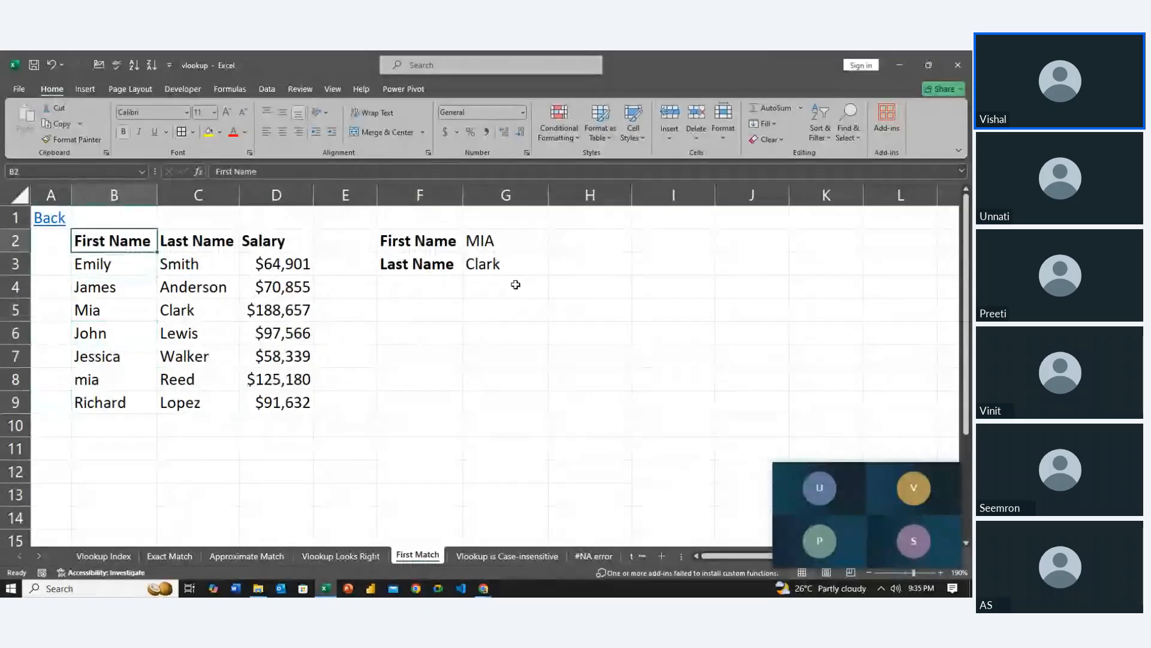
Examine the full First Name range B2:B9, and follow the first matching row across its last name and salary
{"action": "key", "text": "shift+Down"}
{"action": "key", "text": "shift+Down"}
{"action": "key", "text": "shift+Down"}
{"action": "key", "text": "shift+Down"}
{"action": "key", "text": "shift+Down"}
{"action": "key", "text": "shift+Down"}
{"action": "key", "text": "shift+Down"}
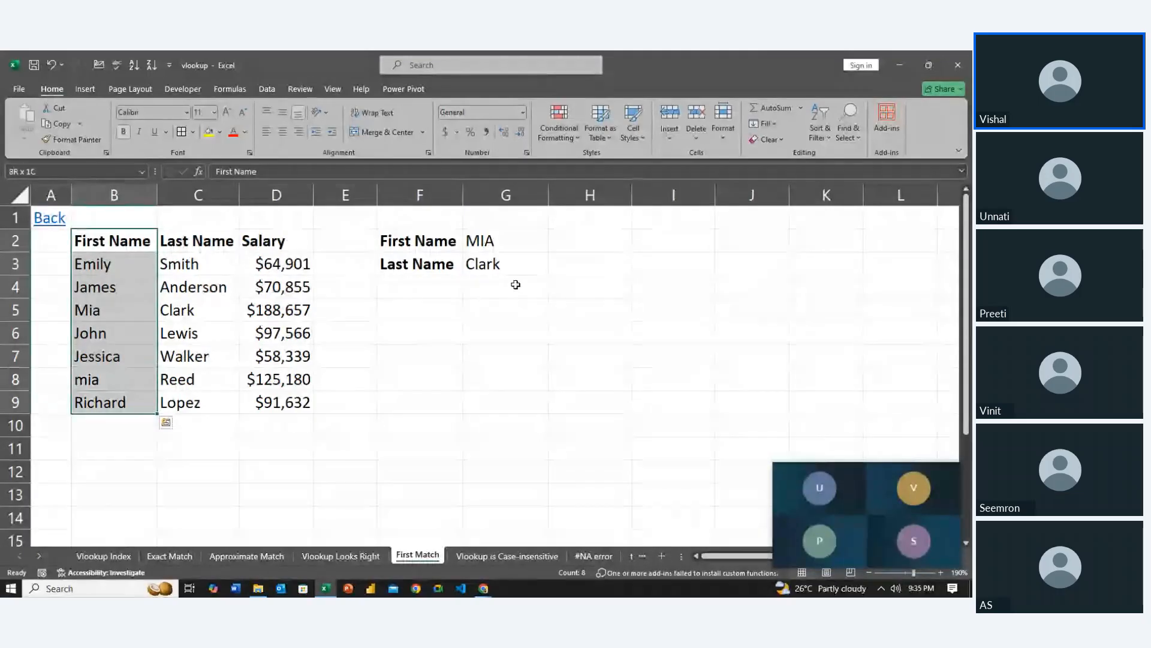
{"action": "key", "text": "Down"}
{"action": "key", "text": "Down"}
{"action": "key", "text": "Down"}
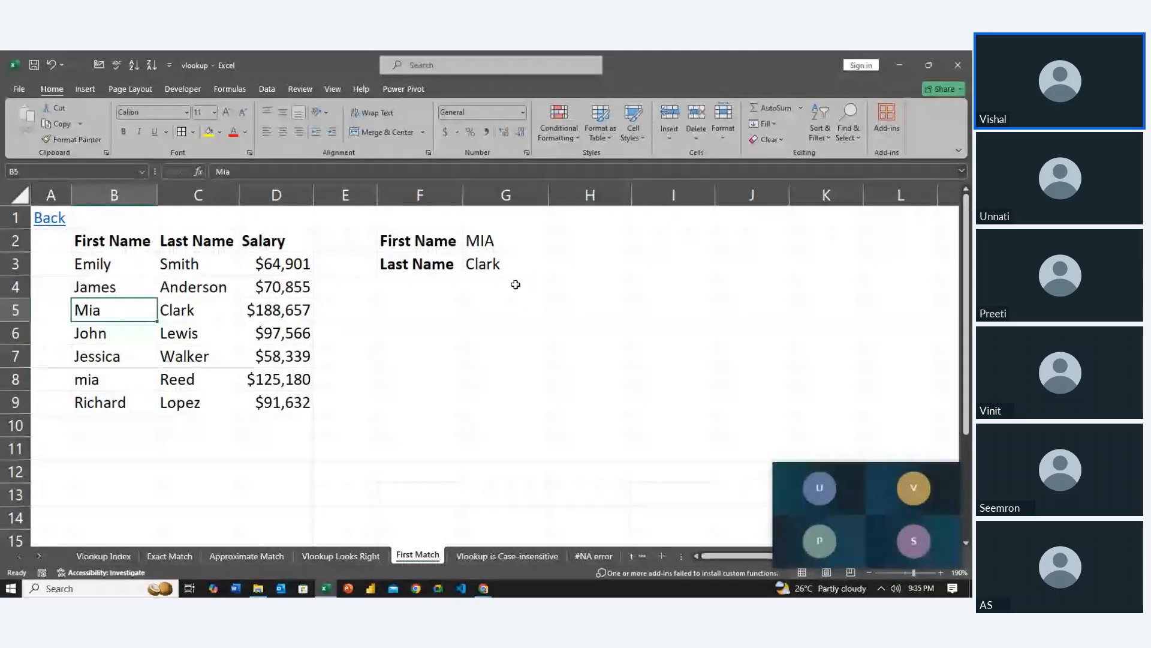
{"action": "key", "text": "Right"}
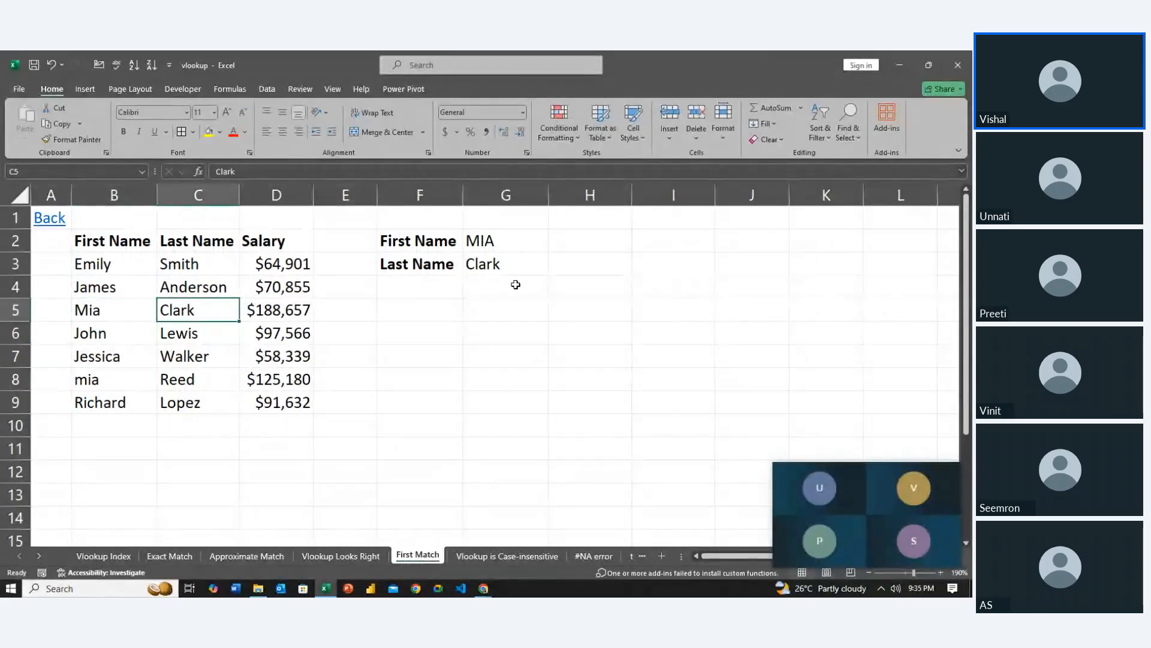
{"action": "key", "text": "Left"}
{"action": "key", "text": "Right"}
{"action": "key", "text": "Right"}
{"action": "key", "text": "Right"}
{"action": "key", "text": "Left"}
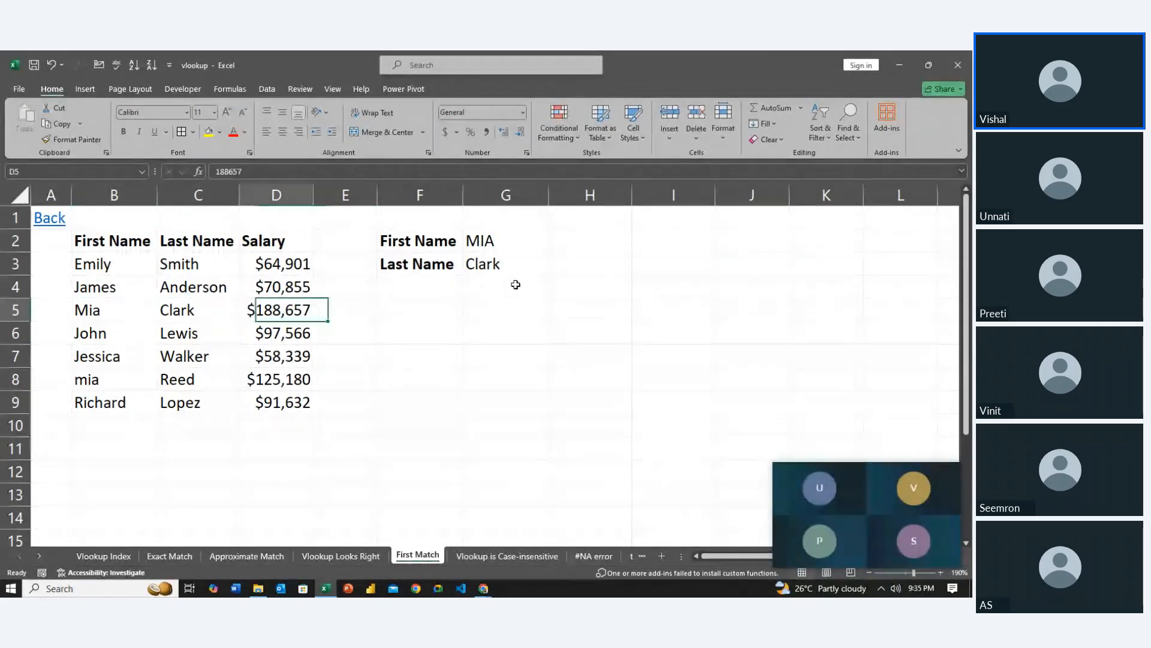
Compare the duplicate name in B8 with the one in B5 and with the lookup name in G2
{"action": "key", "text": "Left"}
{"action": "key", "text": "Down"}
{"action": "key", "text": "Left"}
{"action": "key", "text": "Down"}
{"action": "key", "text": "Down"}
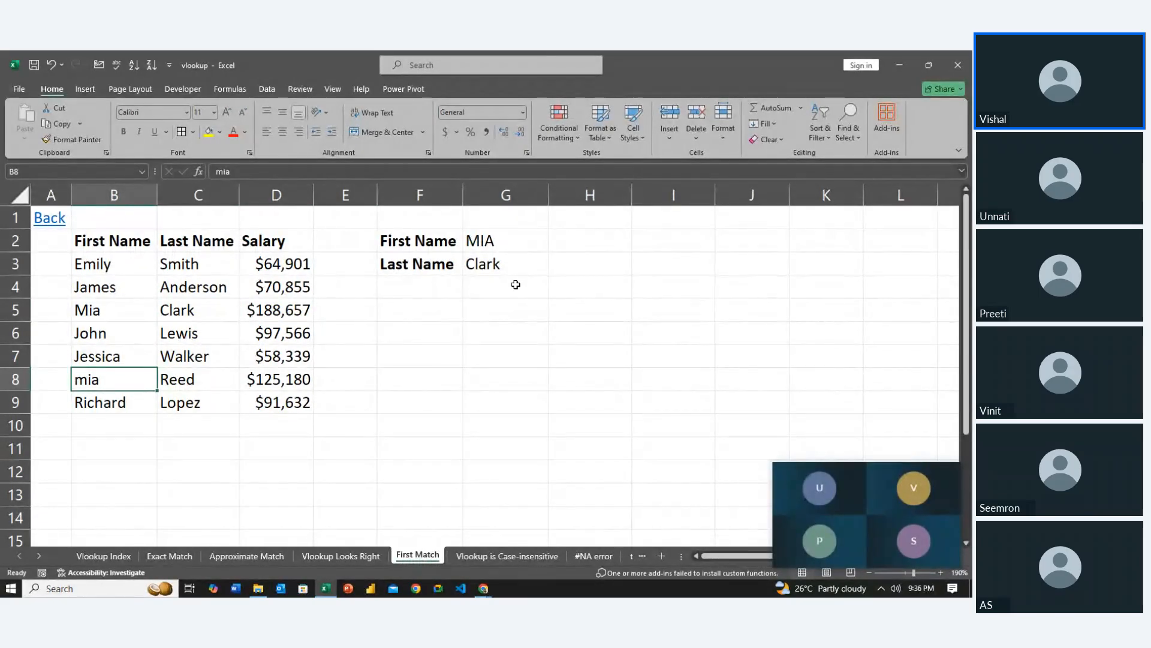
{"action": "key", "text": "Up"}
{"action": "key", "text": "Up"}
{"action": "key", "text": "Up"}
{"action": "key", "text": "Up"}
{"action": "key", "text": "Up"}
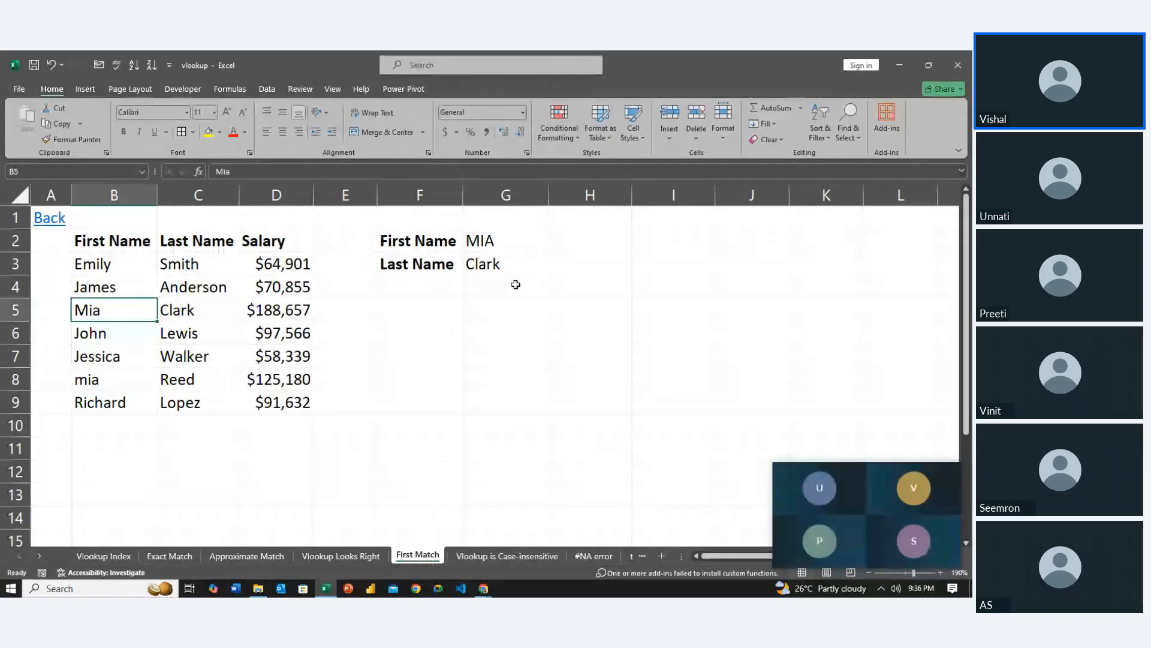
{"action": "key", "text": "Right"}
{"action": "key", "text": "Right"}
{"action": "key", "text": "Right"}
{"action": "key", "text": "Right"}
{"action": "key", "text": "Right"}
{"action": "key", "text": "Up"}
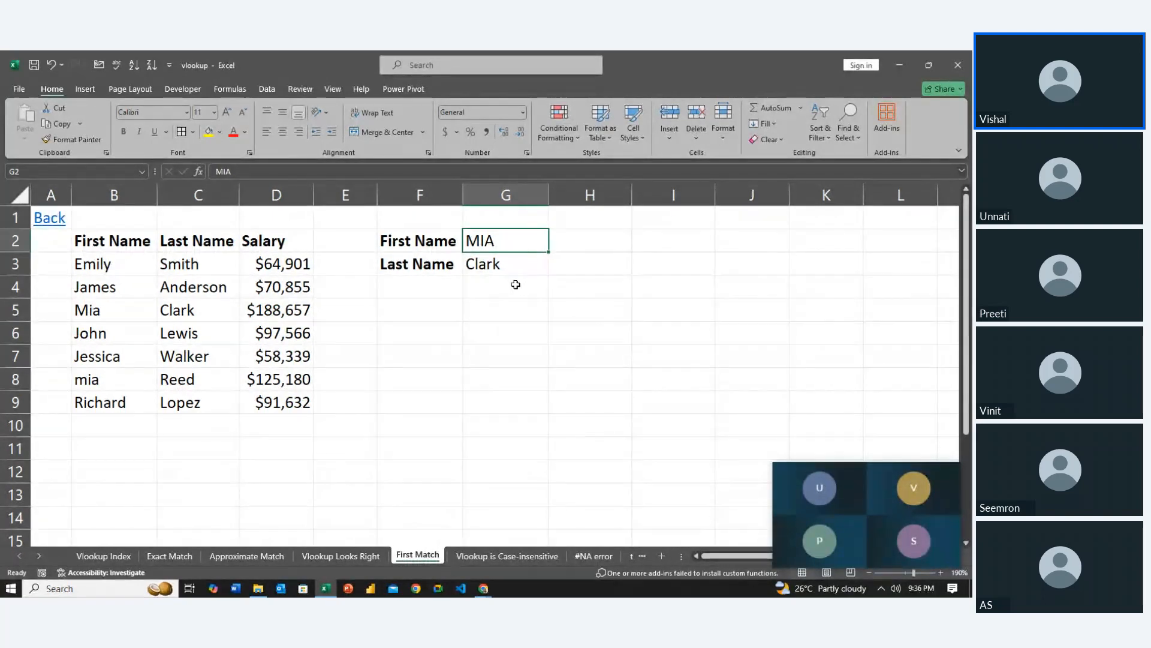
{"action": "key", "text": "Left"}
{"action": "key", "text": "Down"}
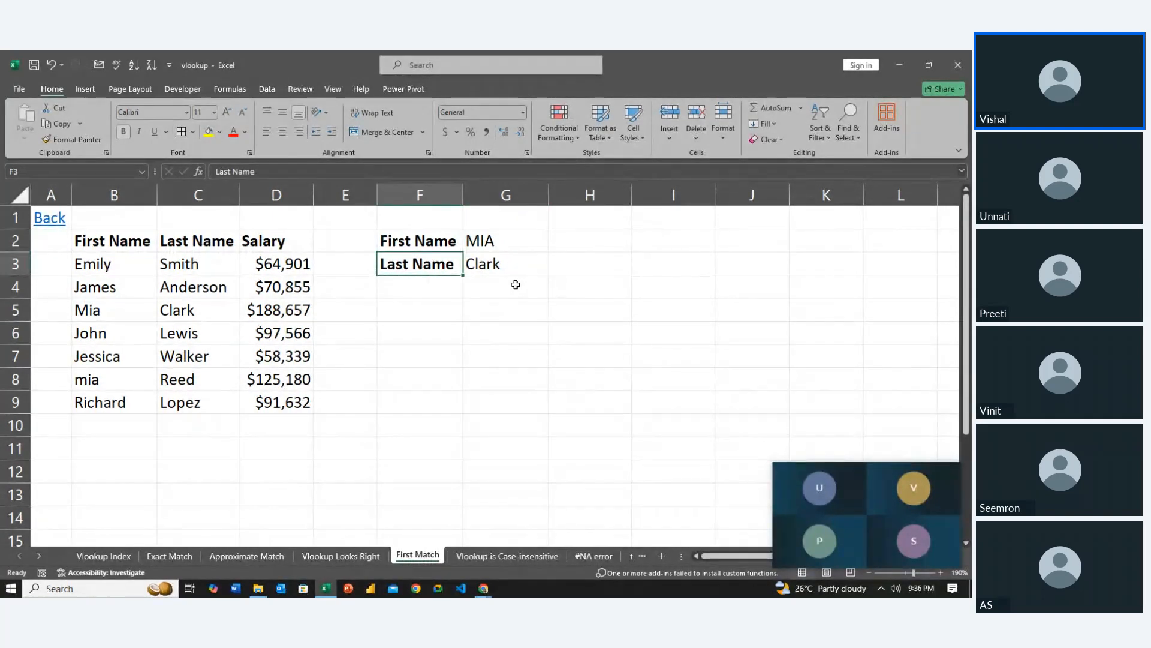
{"action": "key", "text": "Down"}
{"action": "key", "text": "Right"}
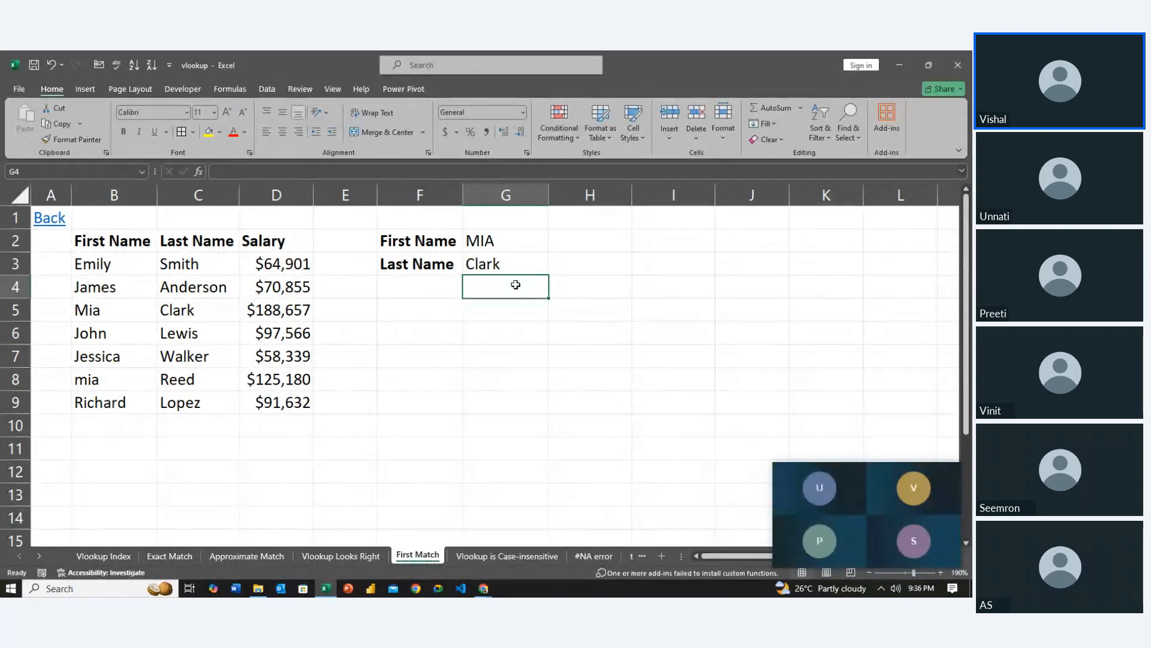
On the #NA error sheet, clear the existing formulas and results in H3:L13
{"action": "left_click", "coordinate": [500, 556]}
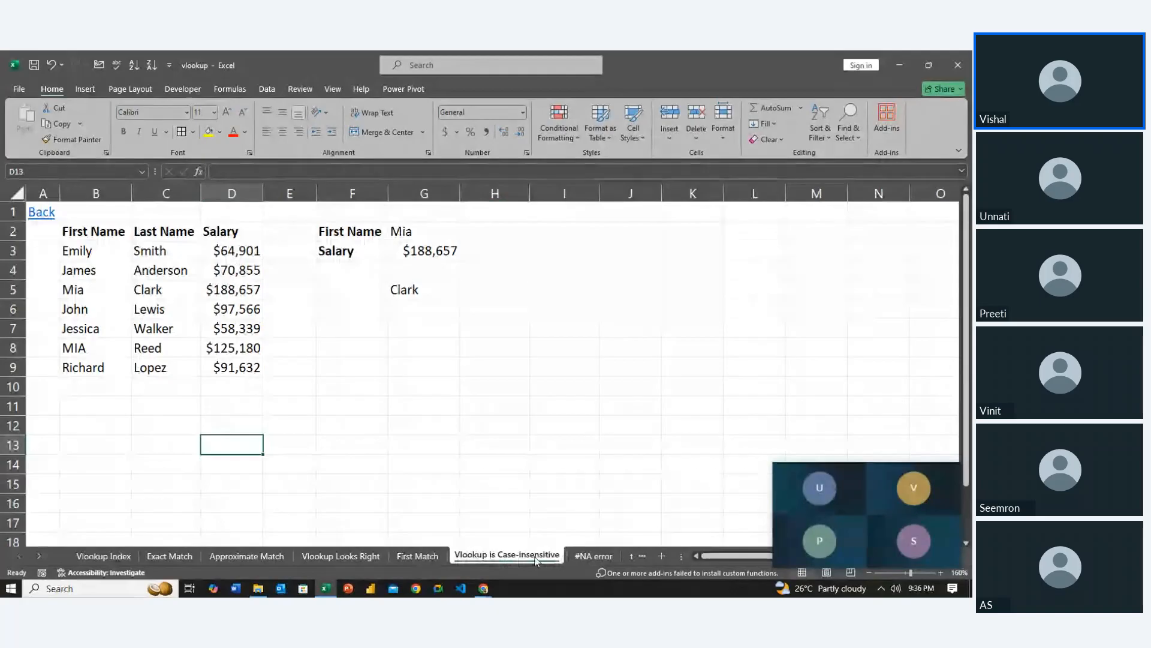
{"action": "left_click", "coordinate": [583, 556]}
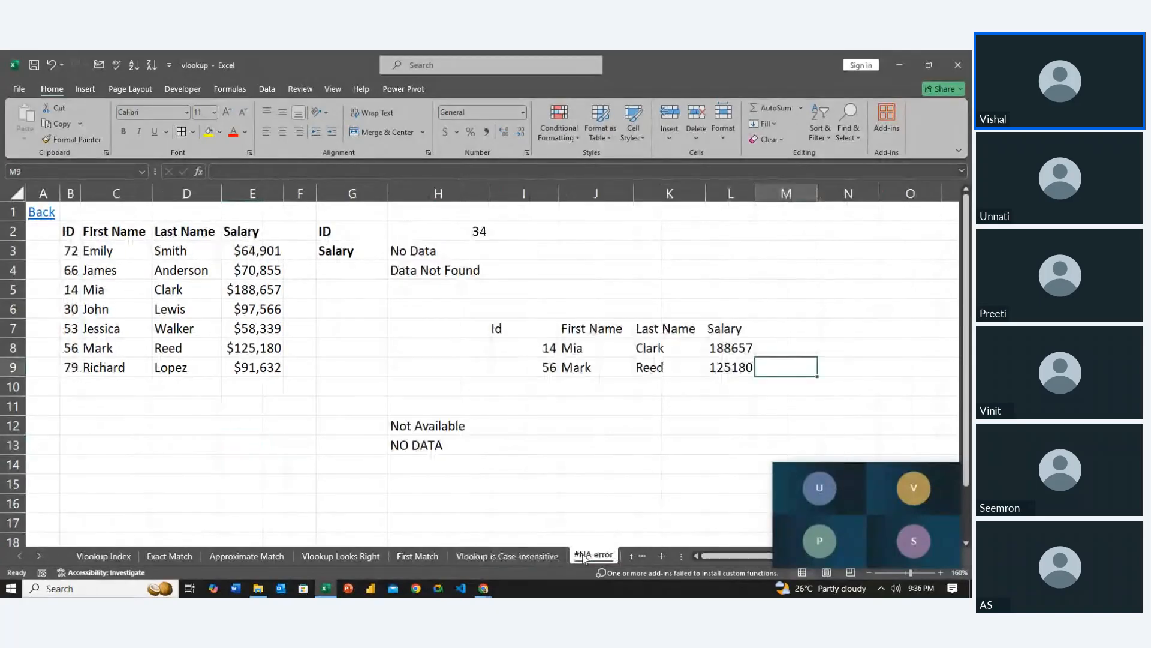
{"action": "left_click", "coordinate": [555, 465]}
{"action": "key", "text": "Up"}
{"action": "key", "text": "Up"}
{"action": "key", "text": "Up"}
{"action": "key", "text": "Up"}
{"action": "key", "text": "Left"}
{"action": "key", "text": "Up"}
{"action": "key", "text": "Left"}
{"action": "key", "text": "Up"}
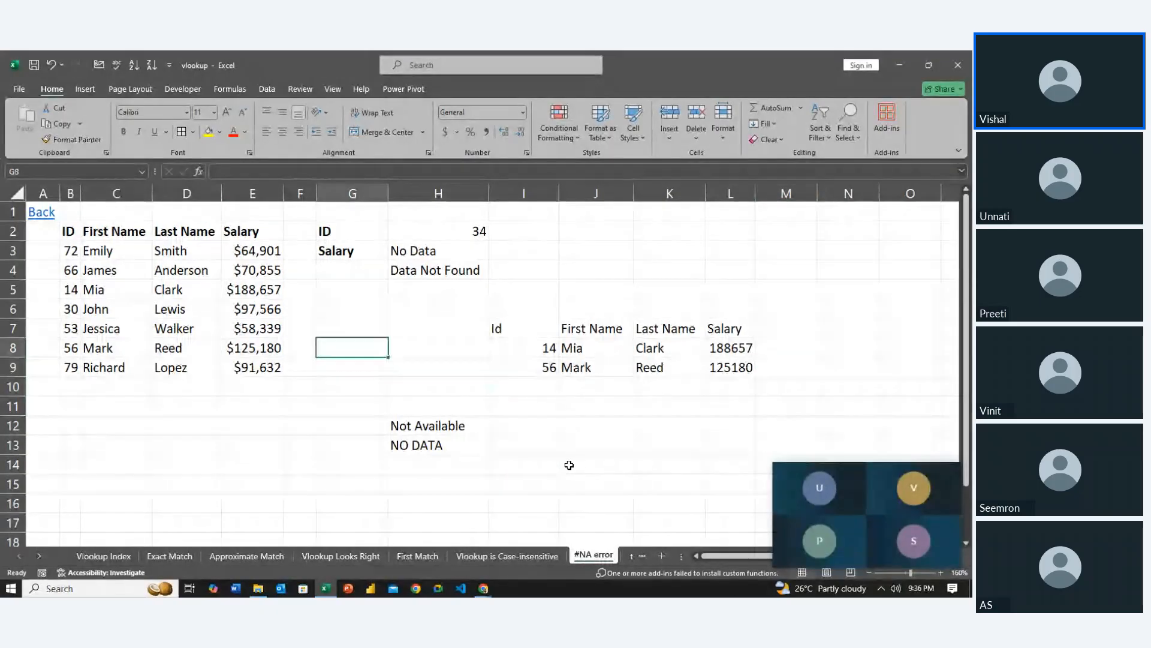
{"action": "key", "text": "Up"}
{"action": "key", "text": "Up"}
{"action": "key", "text": "Up"}
{"action": "key", "text": "Up"}
{"action": "key", "text": "Right"}
{"action": "key", "text": "Up"}
{"action": "key", "text": "shift+Down"}
{"action": "key", "text": "shift+Down"}
{"action": "key", "text": "shift+Down"}
{"action": "key", "text": "shift+Down"}
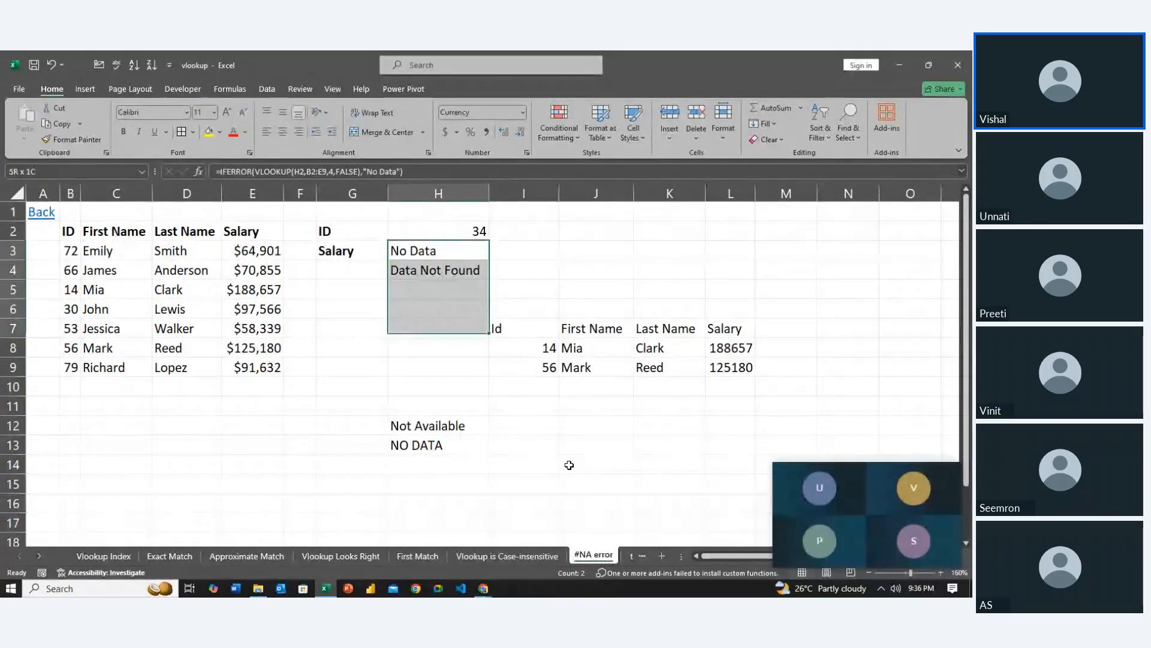
{"action": "key", "text": "shift+Down"}
{"action": "key", "text": "shift+Down"}
{"action": "key", "text": "shift+Right"}
{"action": "key", "text": "shift+Right"}
{"action": "key", "text": "shift+Down"}
{"action": "key", "text": "shift+Down"}
{"action": "key", "text": "shift+Down"}
{"action": "key", "text": "shift+Right"}
{"action": "key", "text": "shift+Right"}
{"action": "key", "text": "shift+Down"}
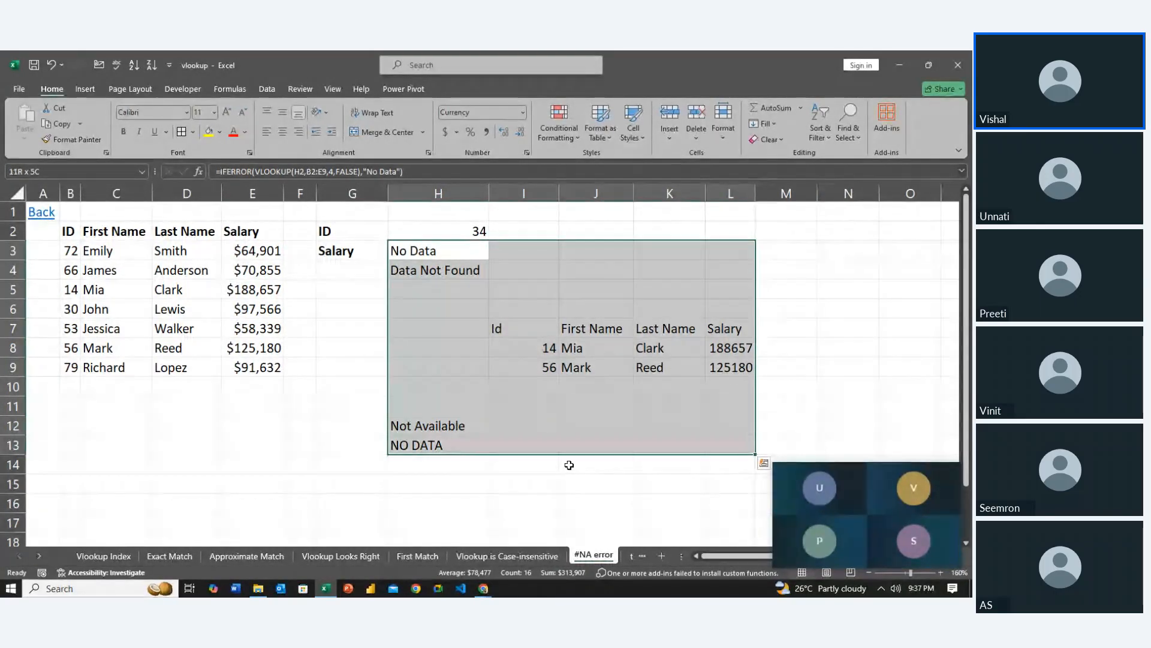
Set the lookup ID in H2 to 72
{"action": "key", "text": "Left"}
{"action": "key", "text": "Up"}
{"action": "key", "text": "Right"}
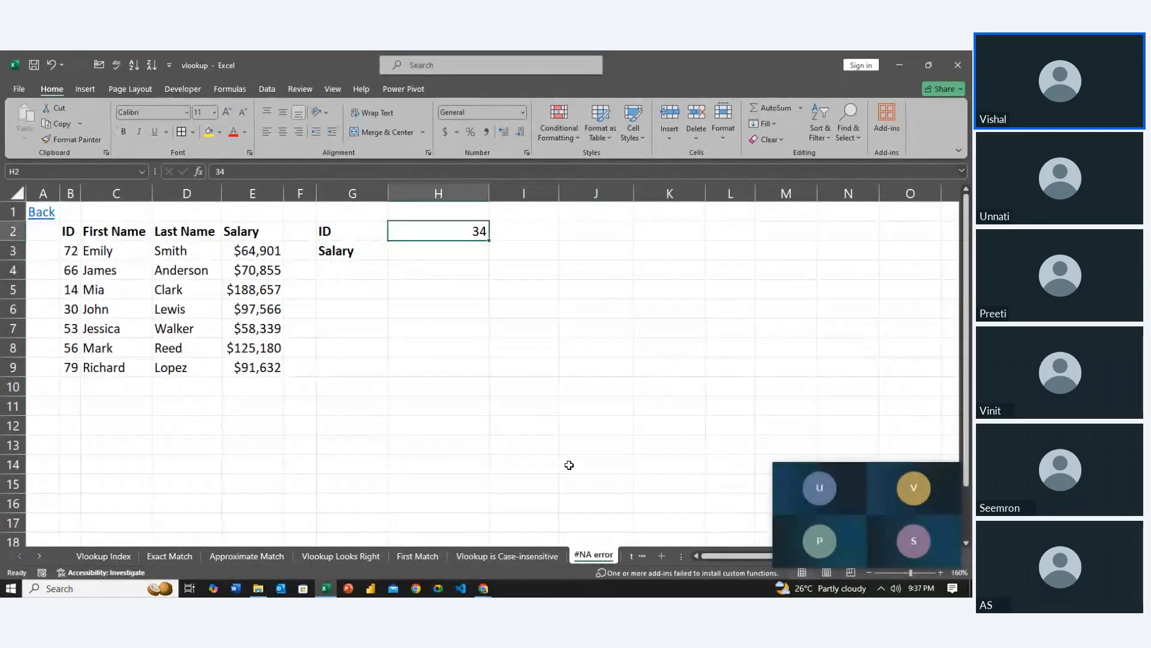
{"action": "key", "text": "Down"}
{"action": "key", "text": "Up"}
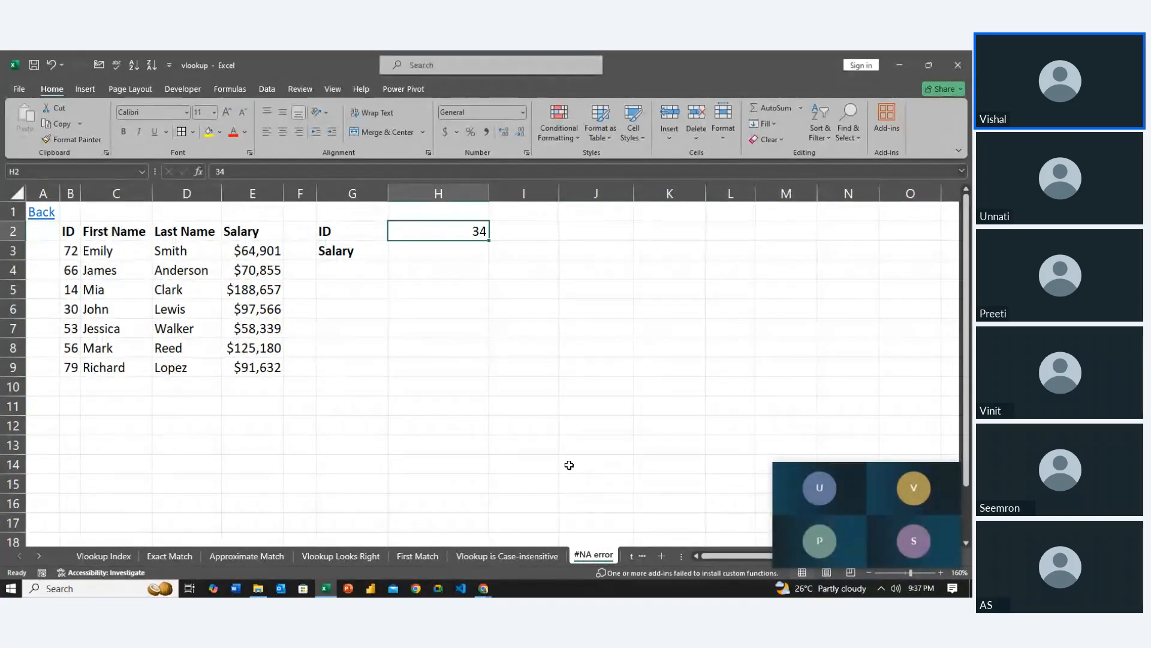
{"action": "type", "text": "72"}
{"action": "key", "text": "Return"}
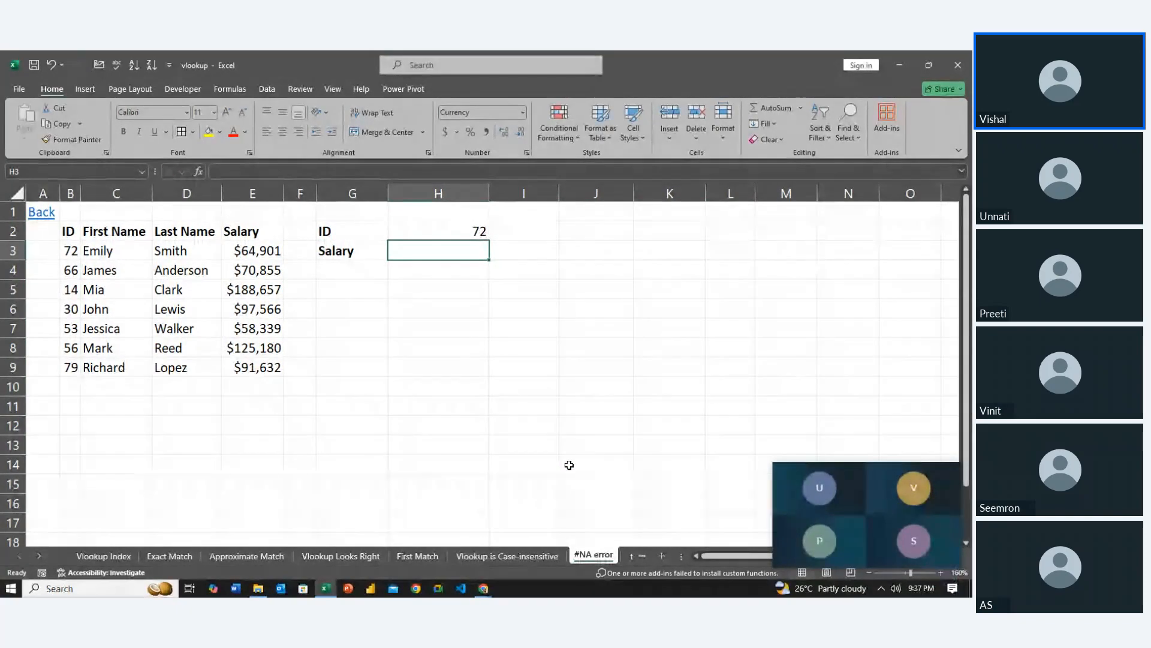
Enter a VLOOKUP in H3 that finds $H$2 in $B$2:$E$9 and returns column 4 with exact match 0
{"action": "type", "text": "=vlo"}
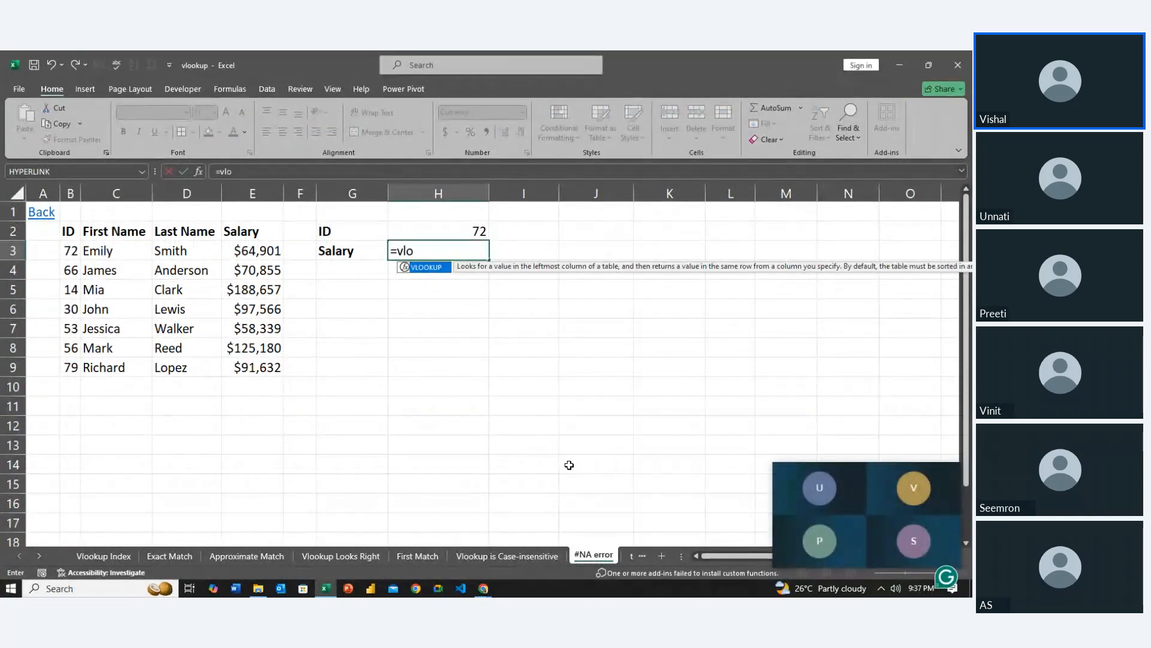
{"action": "key", "text": "Tab"}
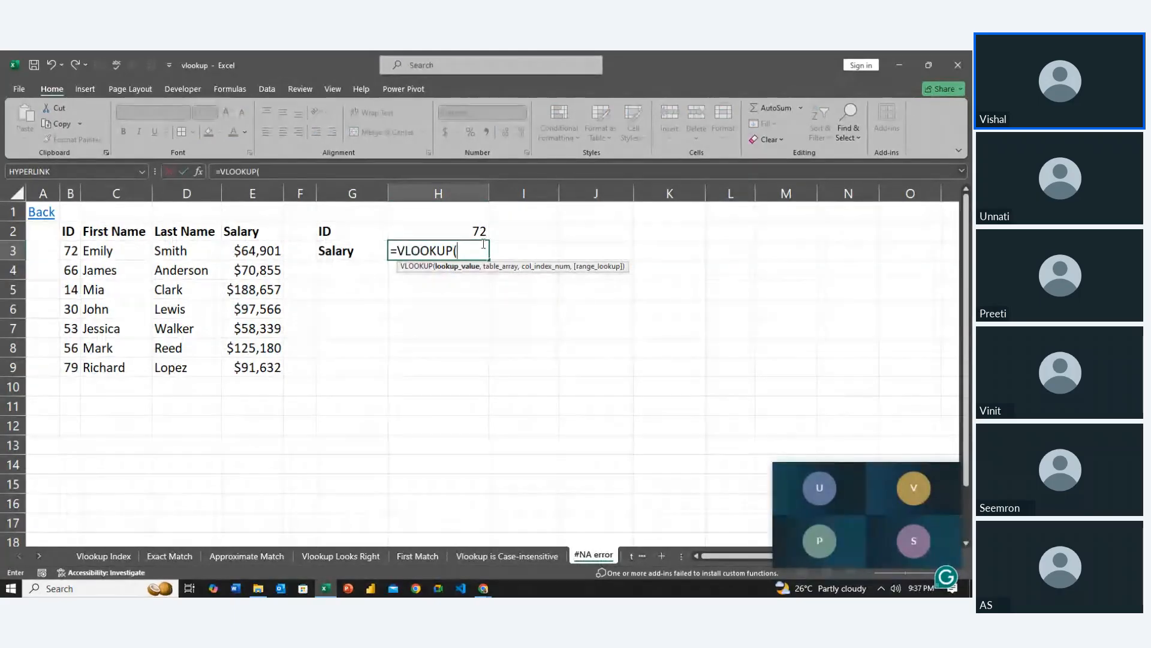
{"action": "left_click", "coordinate": [478, 233]}
{"action": "key", "text": "F4"}
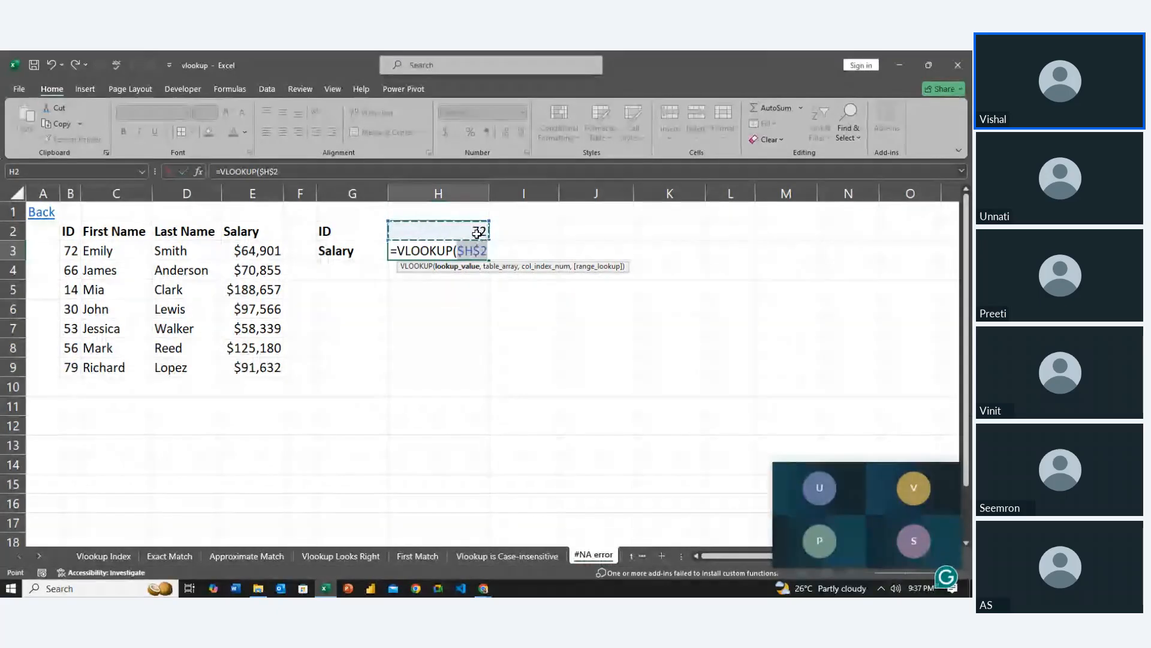
{"action": "type", "text": ","}
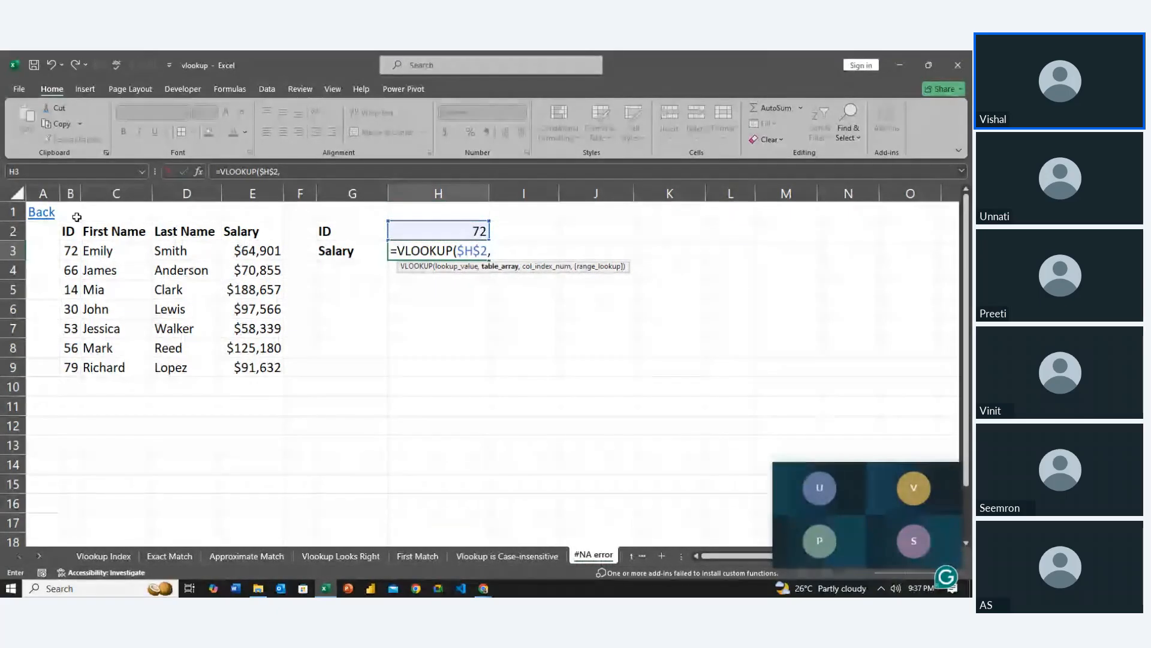
{"action": "left_click_drag", "start_coordinate": [68, 232], "coordinate": [276, 365]}
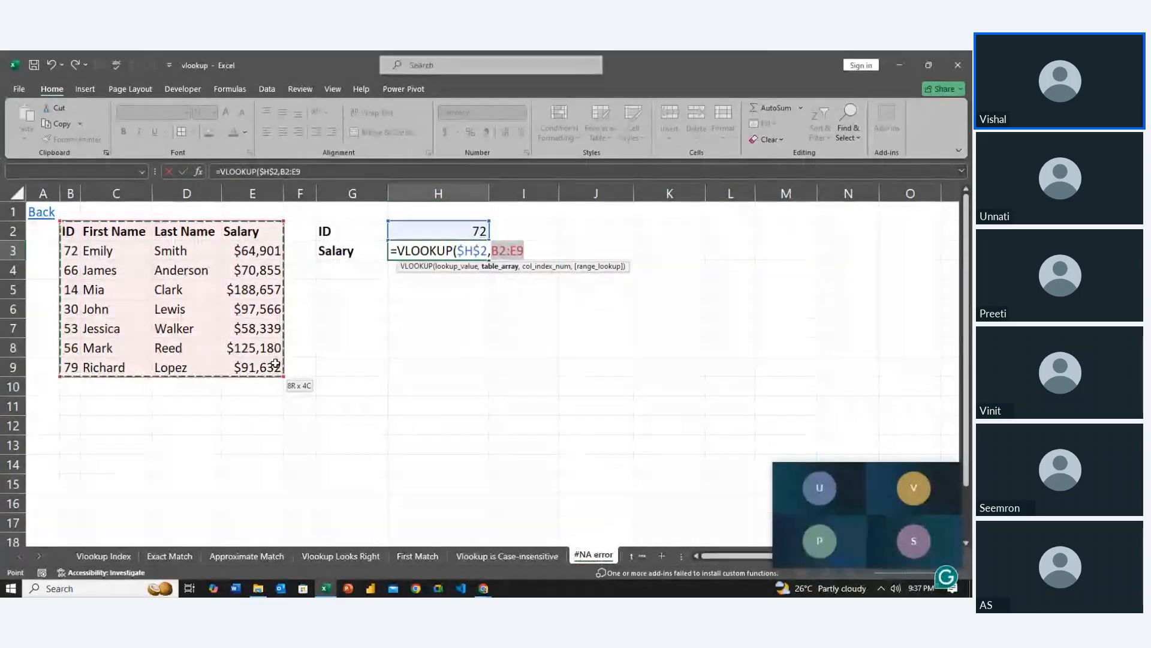
{"action": "key", "text": "F4"}
{"action": "type", "text": ",0"}
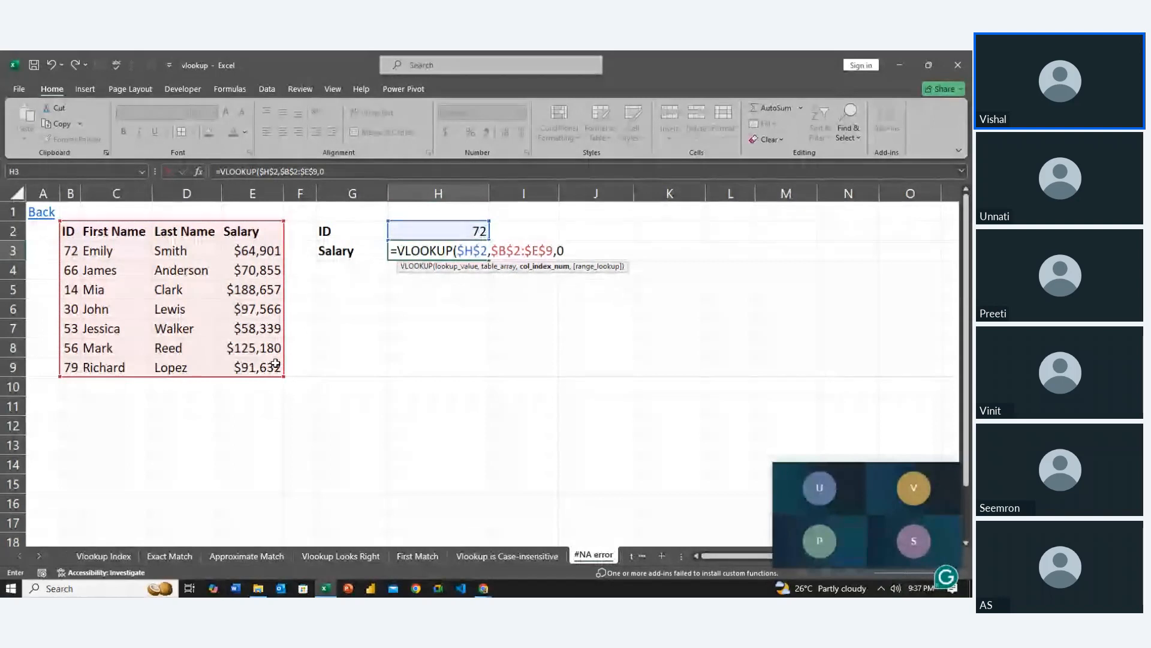
{"action": "key", "text": "BackSpace"}
{"action": "type", "text": "4"}
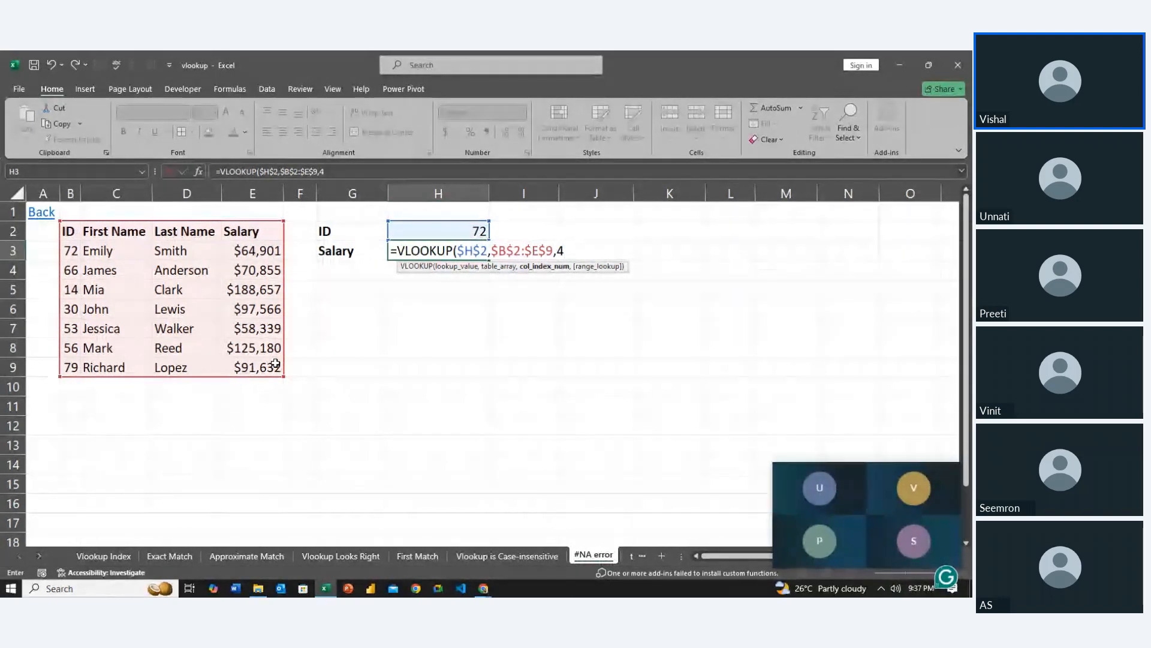
{"action": "type", "text": ",0"}
{"action": "key", "text": "Return"}
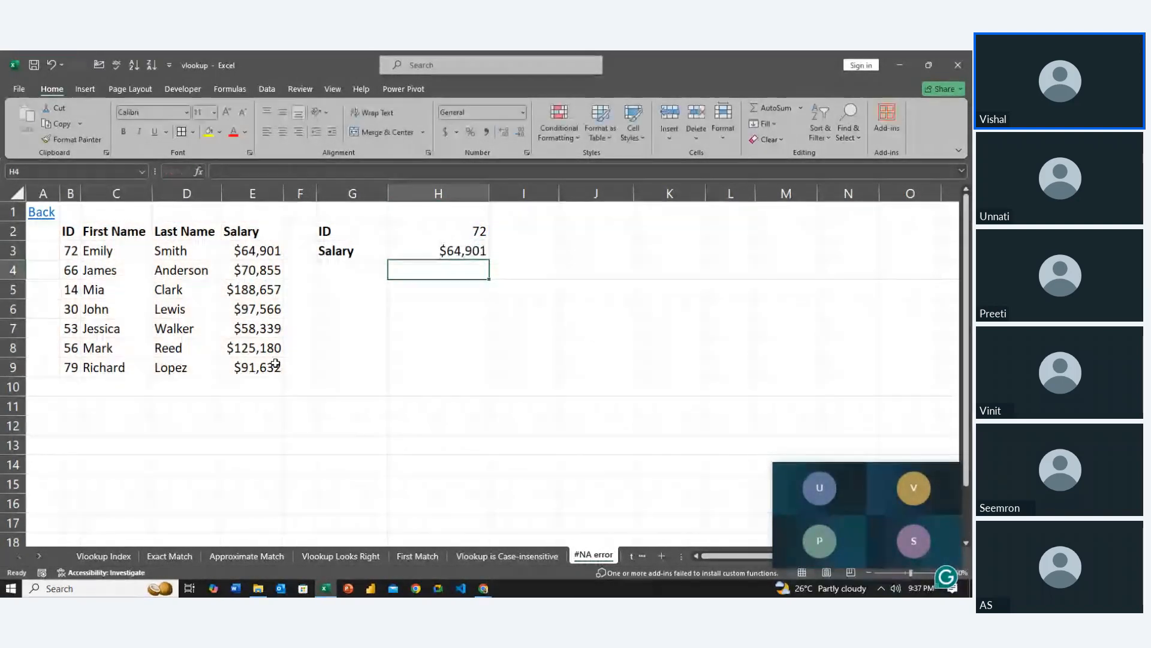
Test the salary lookup by setting the ID in H2 to 14 and after that to 23
{"action": "key", "text": "Up"}
{"action": "key", "text": "Up"}
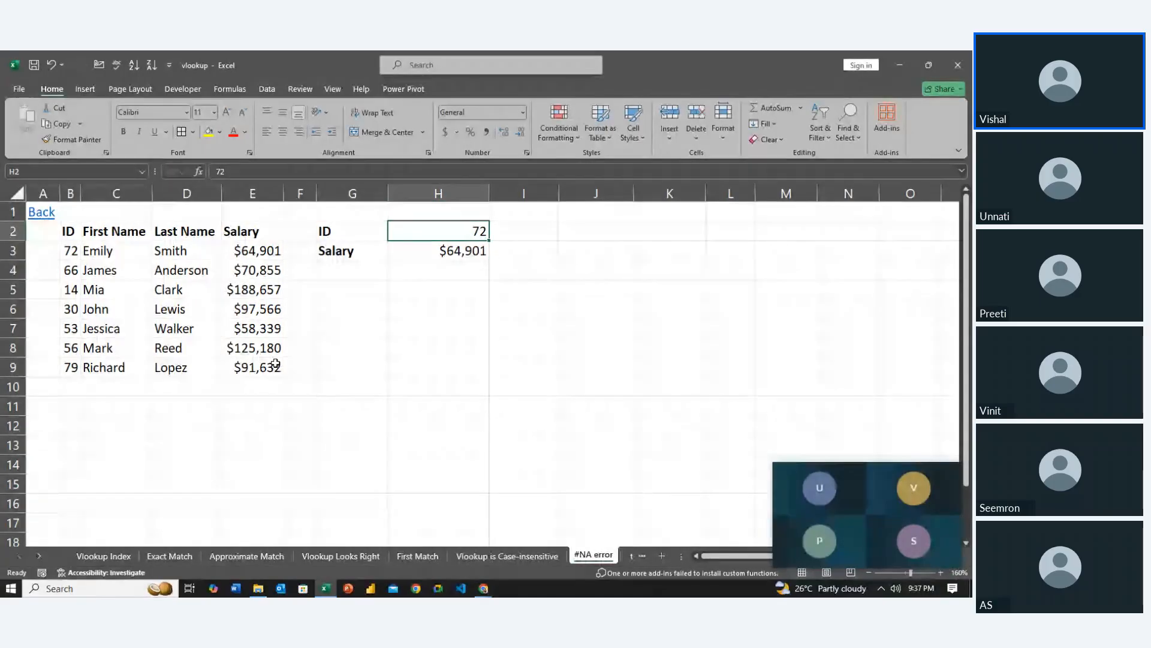
{"action": "type", "text": "14"}
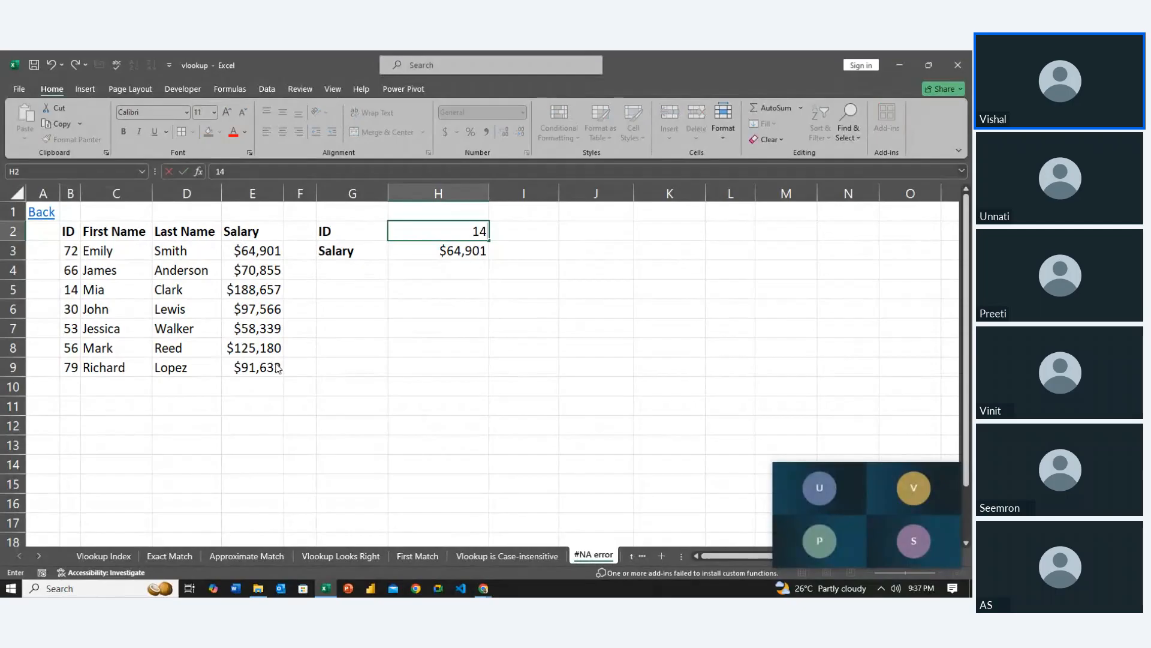
{"action": "key", "text": "Return"}
{"action": "key", "text": "Up"}
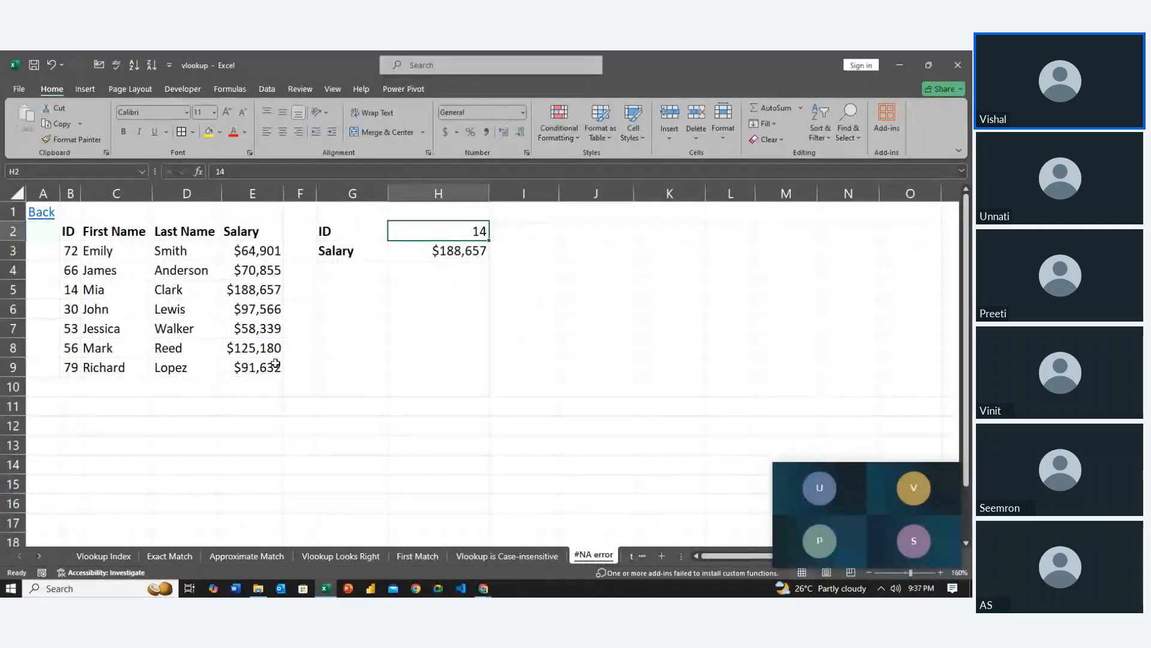
{"action": "type", "text": "23"}
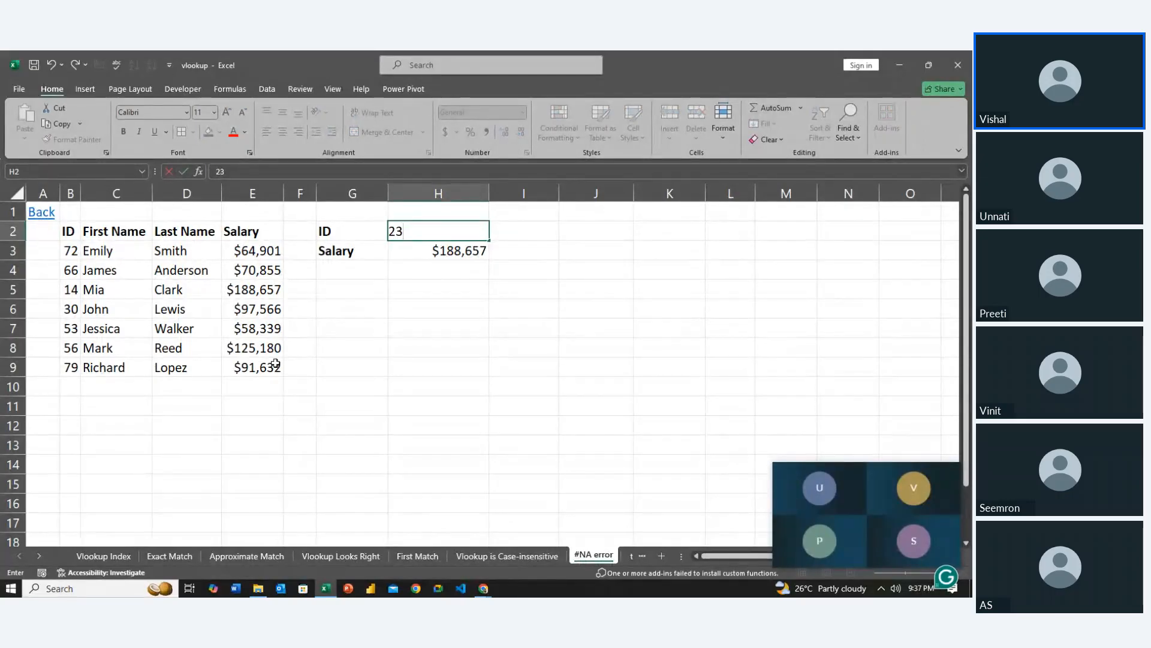
{"action": "key", "text": "Return"}
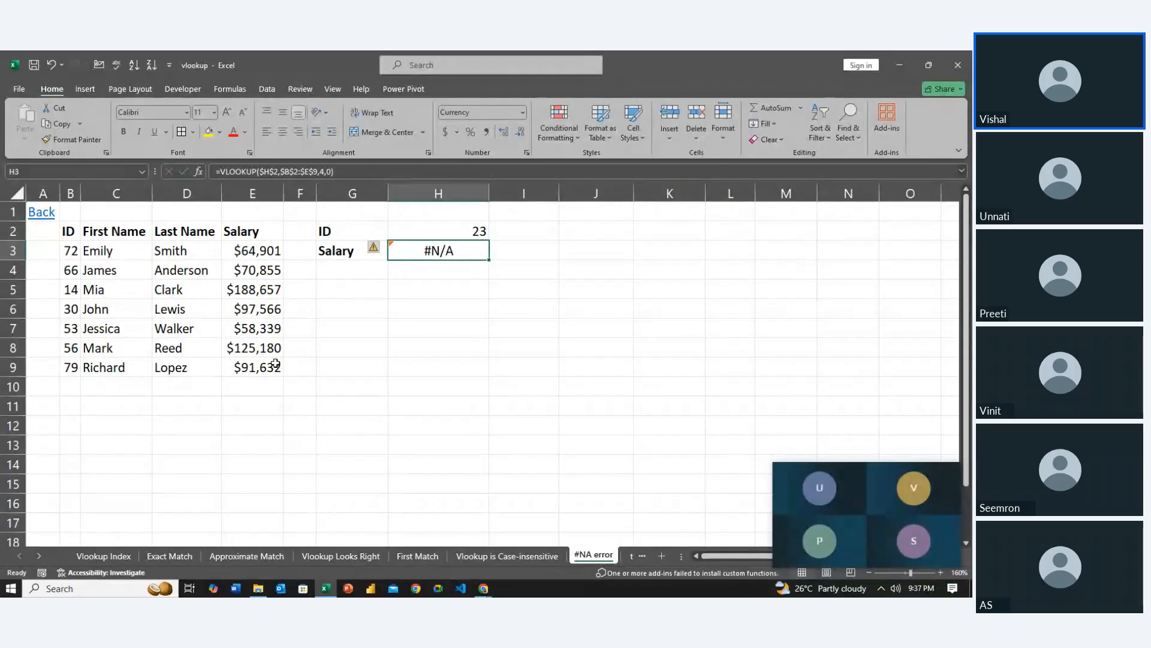
Wrap the existing VLOOKUP formula in H3 in the IFNA function by inserting IFNA( before it
{"action": "key", "text": "F2"}
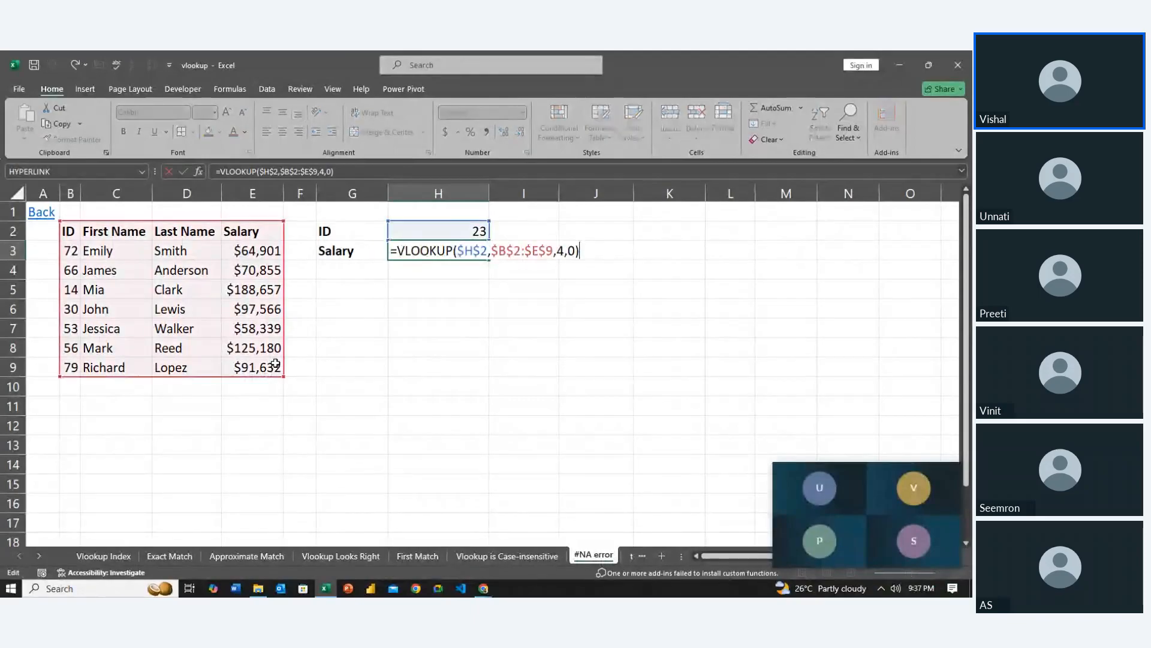
{"action": "key", "text": "Left"}
{"action": "key", "text": "Left"}
{"action": "key", "text": "Left"}
{"action": "key", "text": "Left"}
{"action": "key", "text": "Left"}
{"action": "key", "text": "Left"}
{"action": "key", "text": "Left"}
{"action": "key", "text": "Left"}
{"action": "key", "text": "Left"}
{"action": "key", "text": "Left"}
{"action": "key", "text": "Left"}
{"action": "key", "text": "Left"}
{"action": "key", "text": "Left"}
{"action": "key", "text": "Left"}
{"action": "key", "text": "Left"}
{"action": "key", "text": "Left"}
{"action": "key", "text": "Left"}
{"action": "key", "text": "Left"}
{"action": "key", "text": "Left"}
{"action": "key", "text": "Left"}
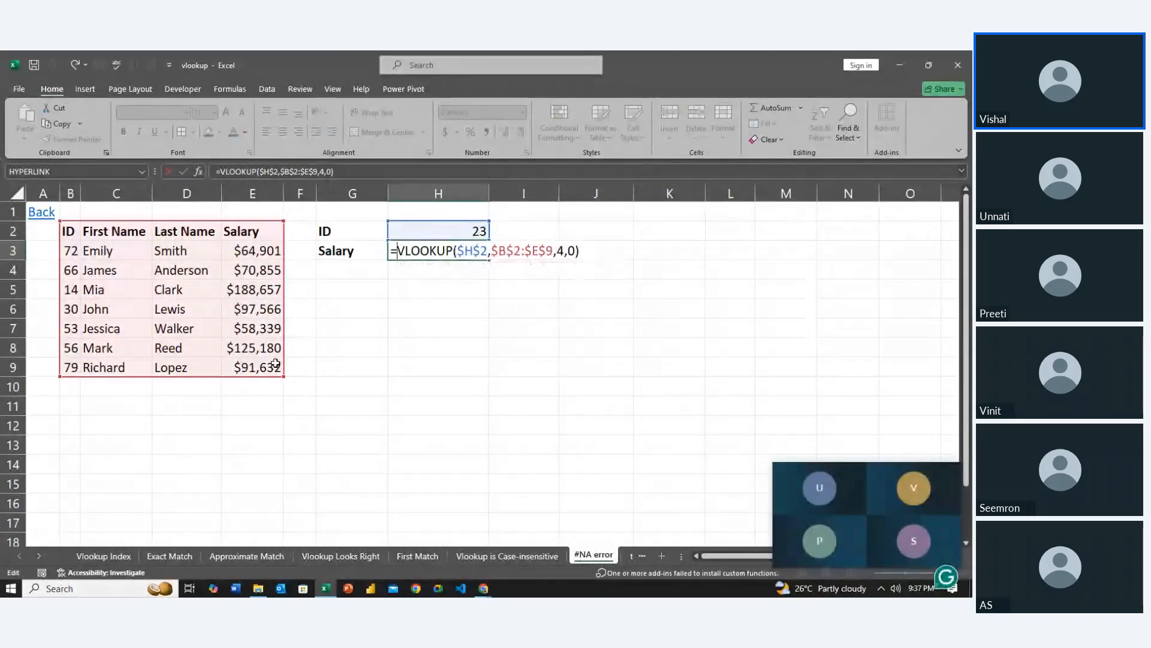
{"action": "type", "text": "if"}
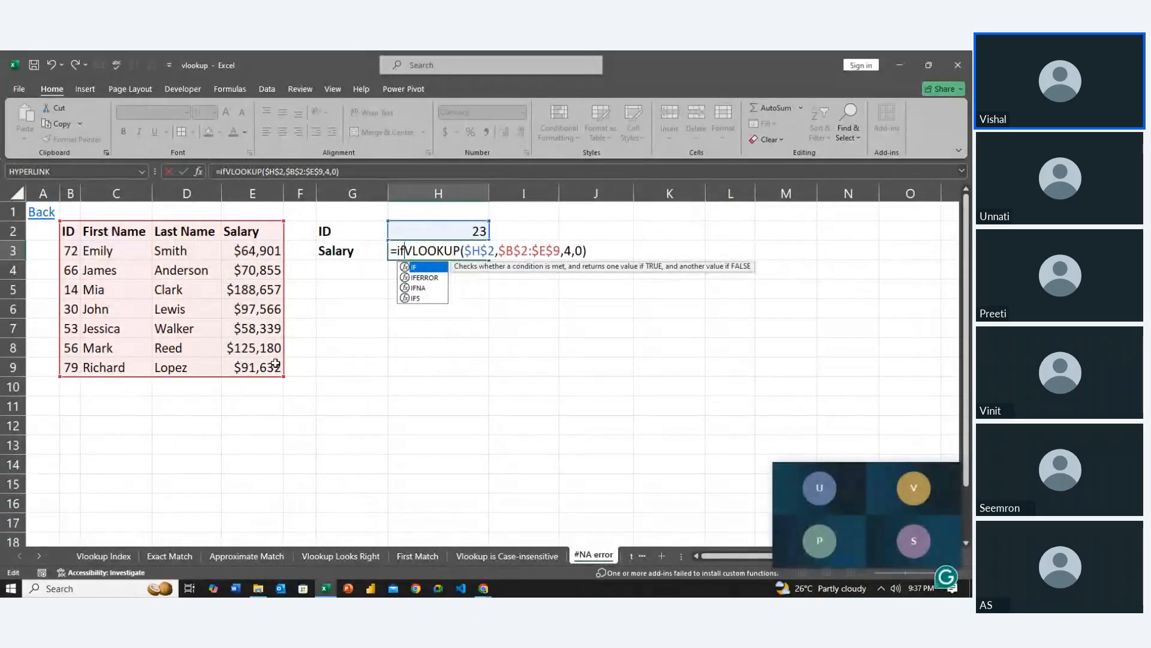
{"action": "key", "text": "Down"}
{"action": "key", "text": "Down"}
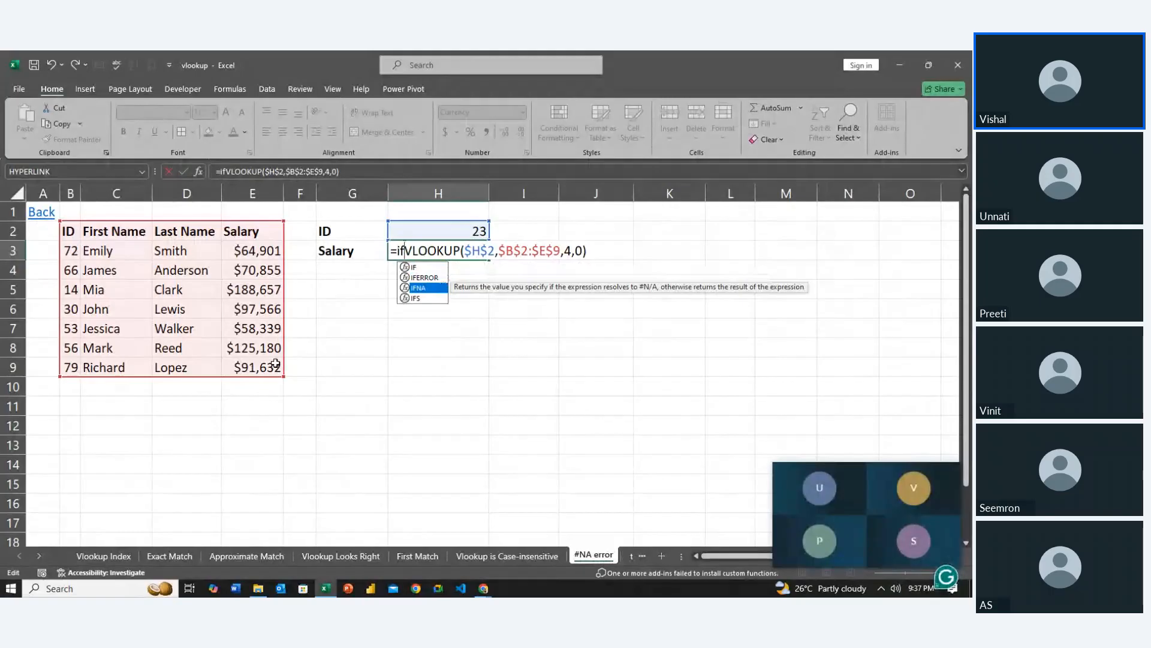
{"action": "key", "text": "Tab"}
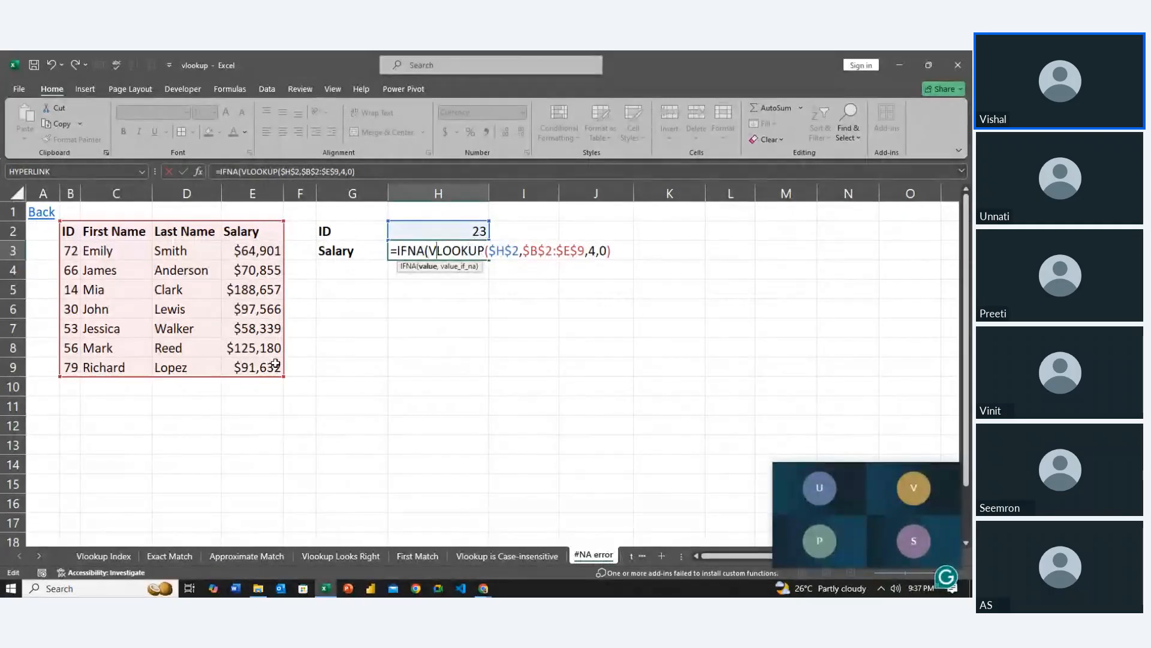
Examine the full VLOOKUP expression inside IFNA in H3 and the value it evaluates to
{"action": "key", "text": "Right"}
{"action": "key", "text": "Left"}
{"action": "key", "text": "Left"}
{"action": "key", "text": "Left"}
{"action": "key", "text": "Left"}
{"action": "key", "text": "Left"}
{"action": "key", "text": "Left"}
{"action": "key", "text": "Left"}
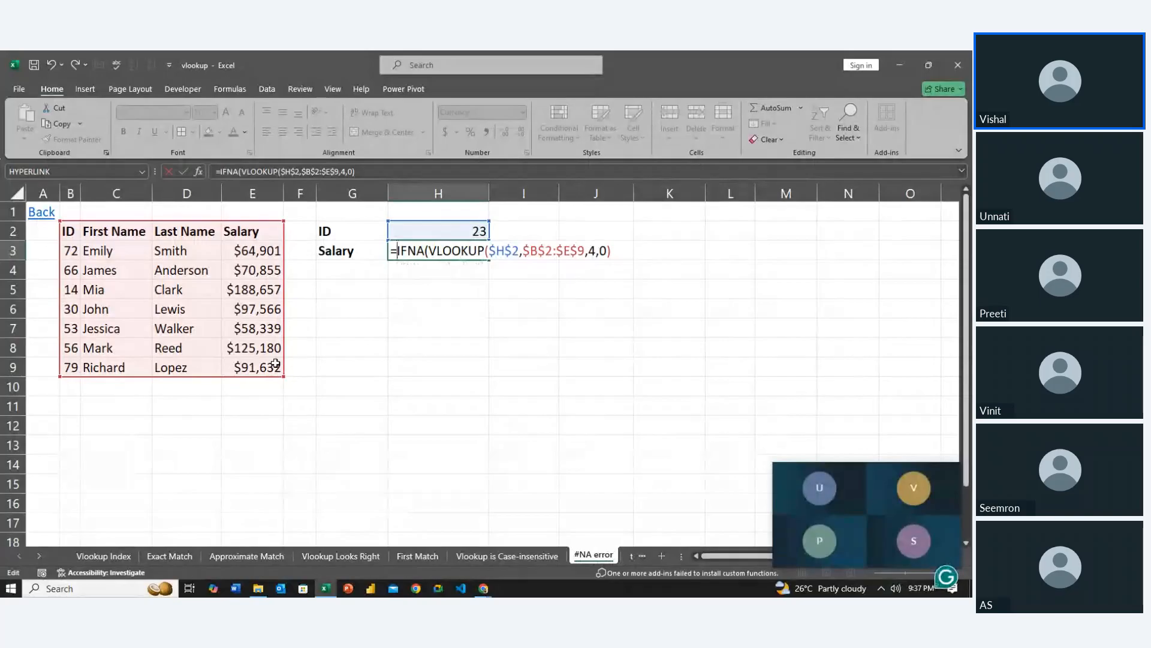
{"action": "key", "text": "Right"}
{"action": "key", "text": "Right"}
{"action": "key", "text": "Right"}
{"action": "key", "text": "Right"}
{"action": "key", "text": "Right"}
{"action": "key", "text": "Right"}
{"action": "key", "text": "Left"}
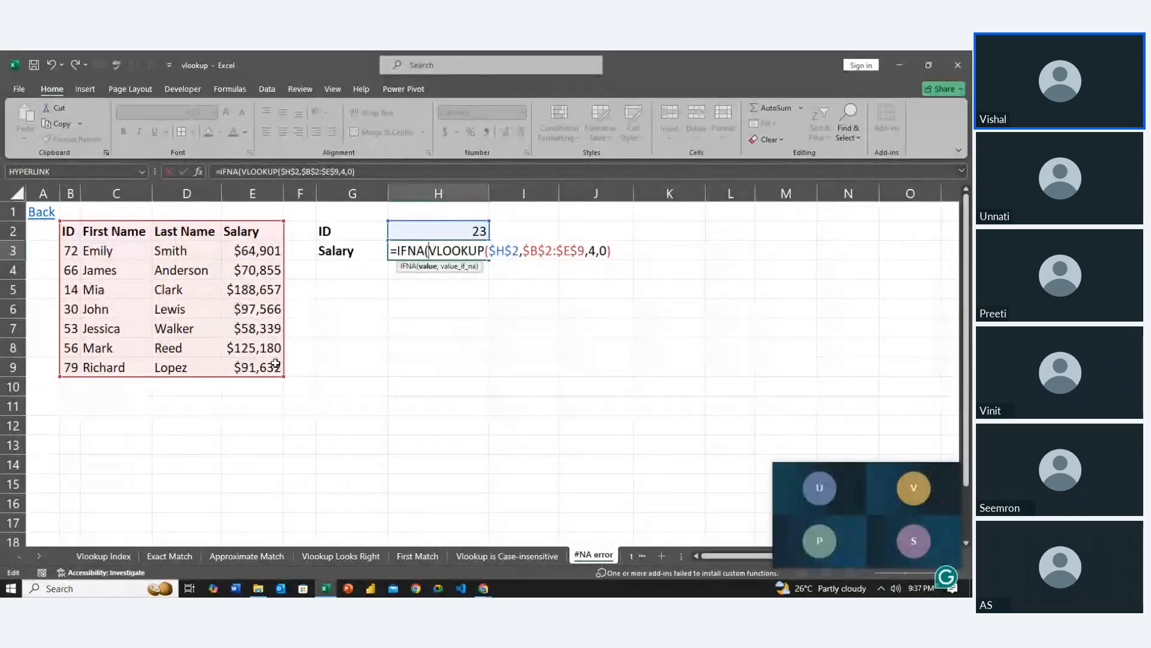
{"action": "key", "text": "shift+Right"}
{"action": "key", "text": "shift+Right"}
{"action": "key", "text": "shift+Right"}
{"action": "key", "text": "shift+Right"}
{"action": "key", "text": "shift+Right"}
{"action": "key", "text": "shift+Right"}
{"action": "key", "text": "shift+Right"}
{"action": "key", "text": "shift+Right"}
{"action": "key", "text": "shift+Right"}
{"action": "key", "text": "shift+Right"}
{"action": "key", "text": "shift+Right"}
{"action": "key", "text": "shift+Right"}
{"action": "key", "text": "shift+Right"}
{"action": "key", "text": "shift+Right"}
{"action": "key", "text": "shift+Right"}
{"action": "key", "text": "shift+Right"}
{"action": "key", "text": "shift+Right"}
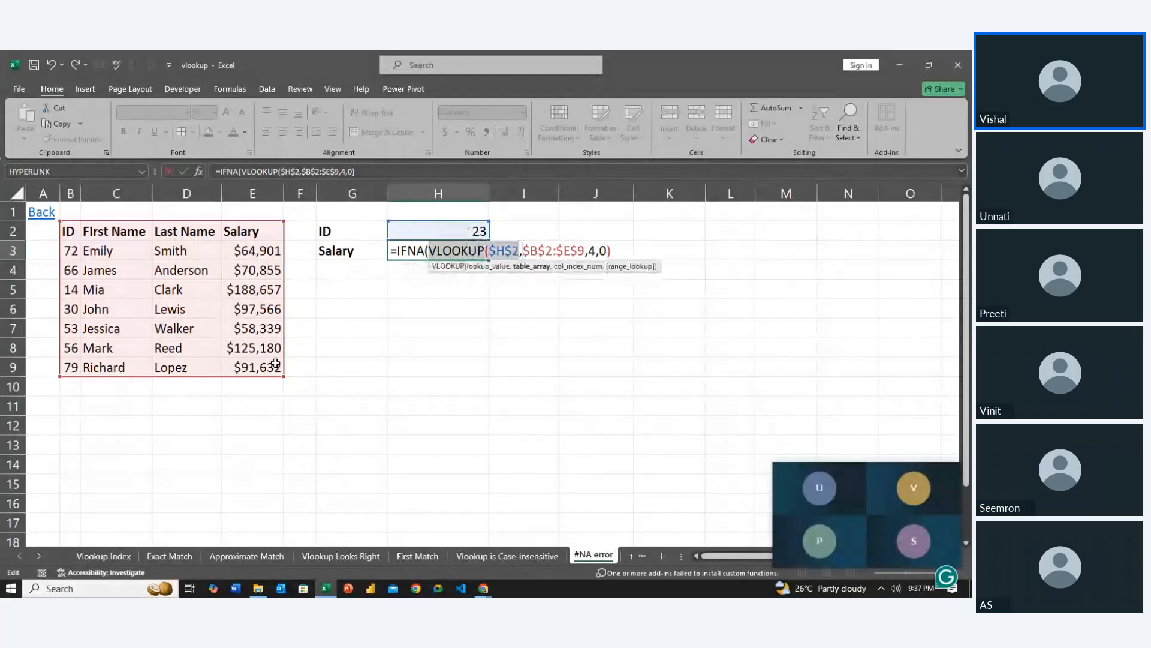
{"action": "key", "text": "shift+Right"}
{"action": "key", "text": "shift+Right"}
{"action": "key", "text": "shift+Right"}
{"action": "key", "text": "shift+Right"}
{"action": "key", "text": "shift+Right"}
{"action": "key", "text": "shift+Right"}
{"action": "key", "text": "shift+Right"}
{"action": "key", "text": "shift+Right"}
{"action": "key", "text": "shift+Right"}
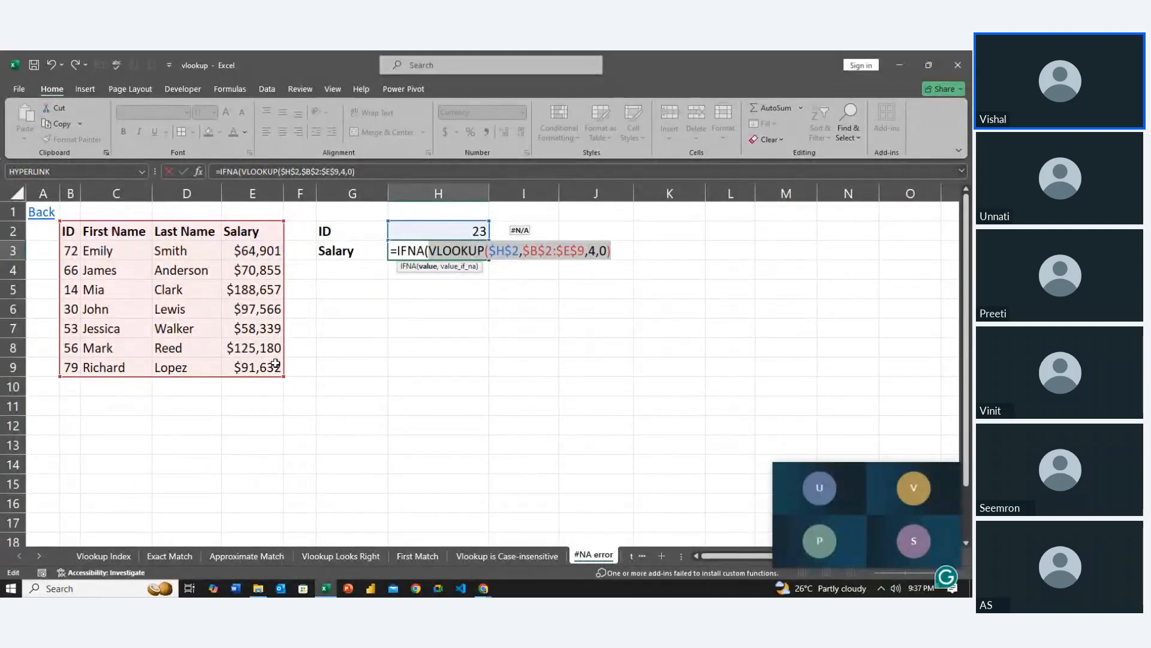
{"action": "key", "text": "Right"}
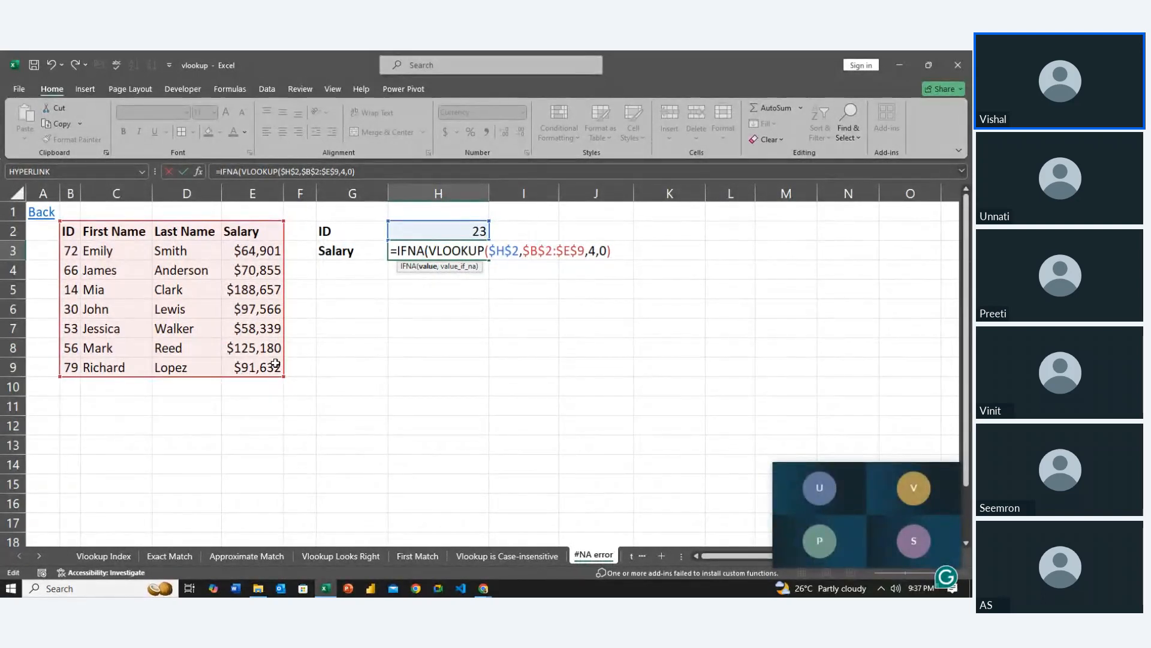
Complete the IFNA formula in H3 with "No Data Found" as the value returned for #N/A
{"action": "type", "text": ",\"No Data F"}
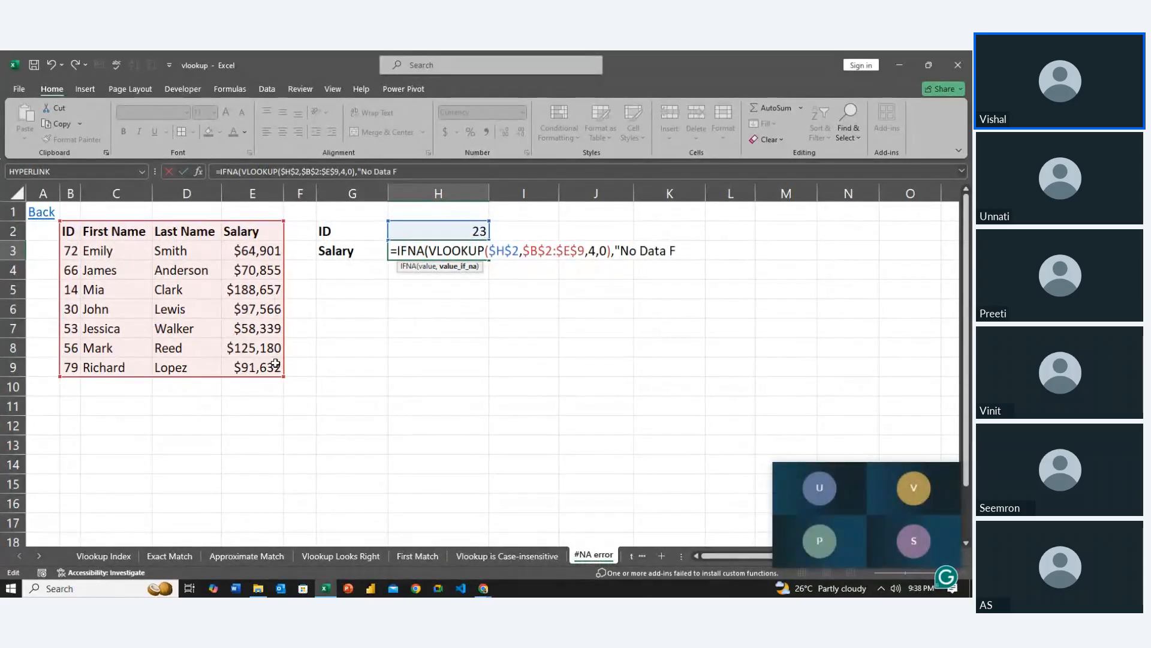
{"action": "type", "text": "ound\")"}
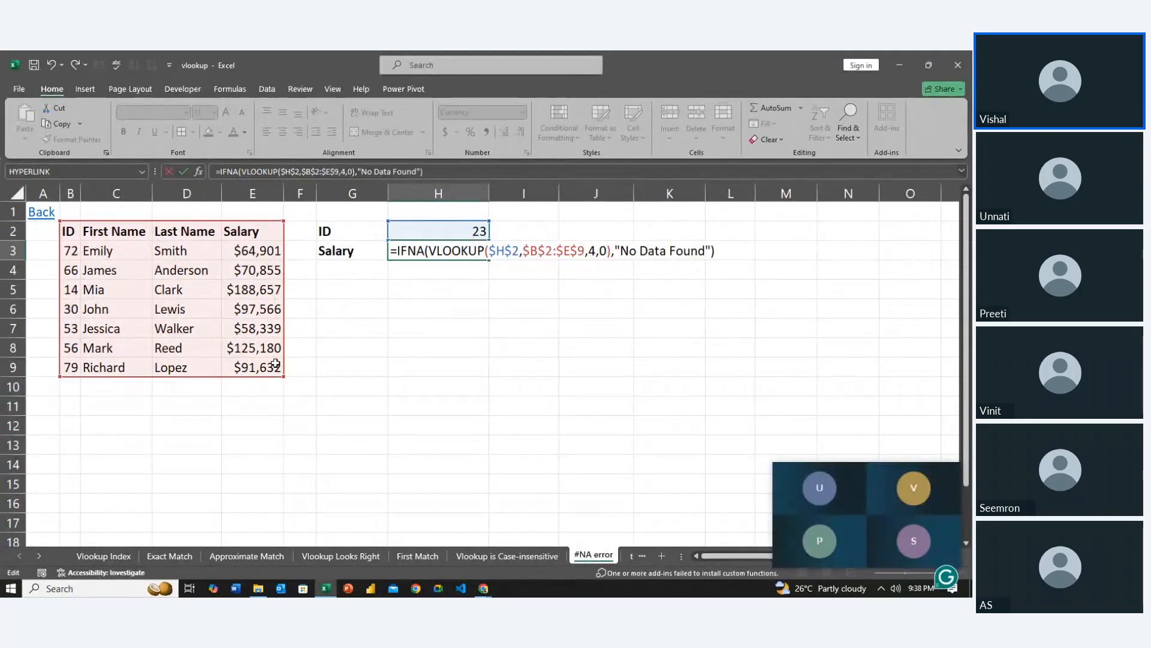
{"action": "key", "text": "Return"}
Set the lookup ID in H2 to 66 and review the formula in H3
{"action": "key", "text": "Up"}
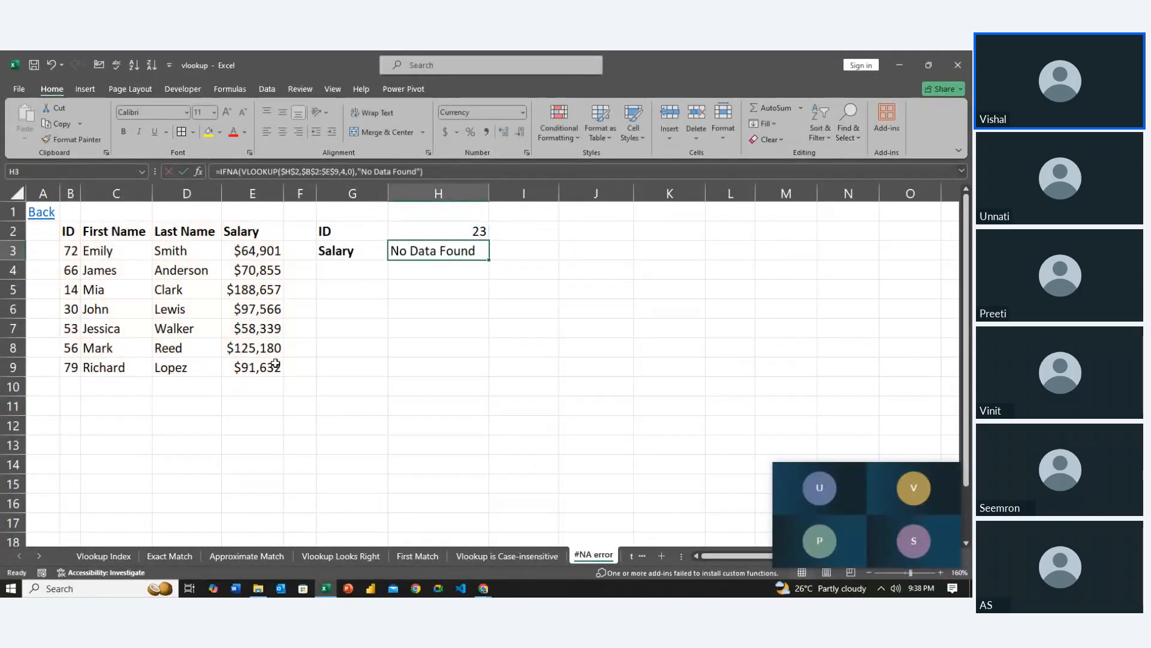
{"action": "key", "text": "Up"}
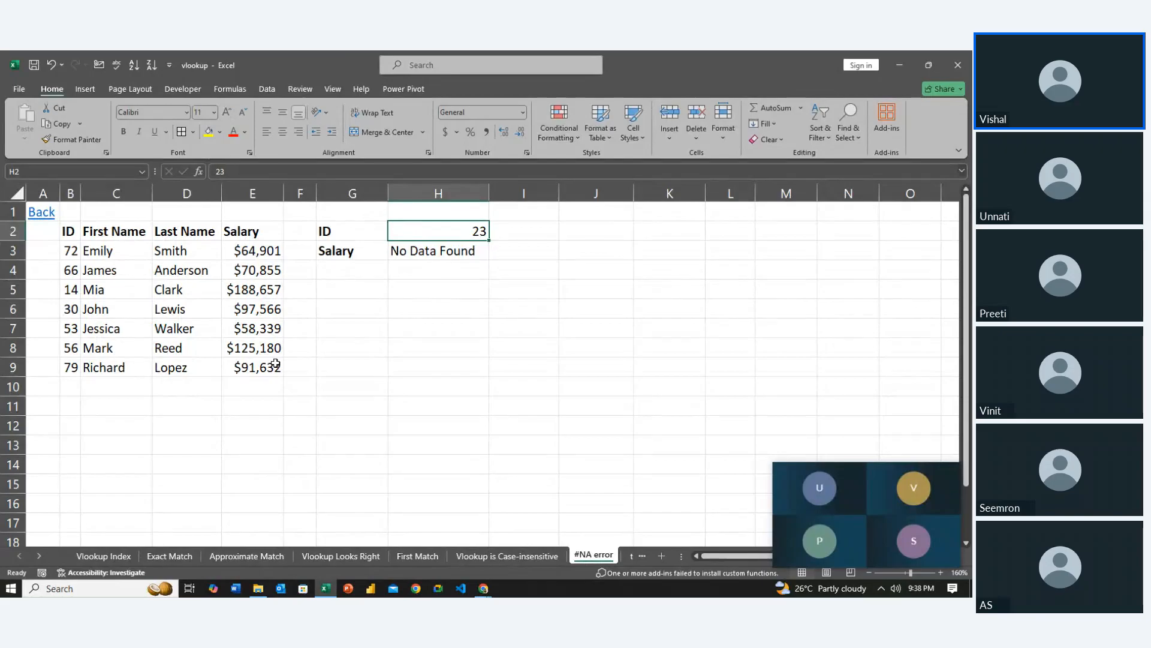
{"action": "type", "text": "66"}
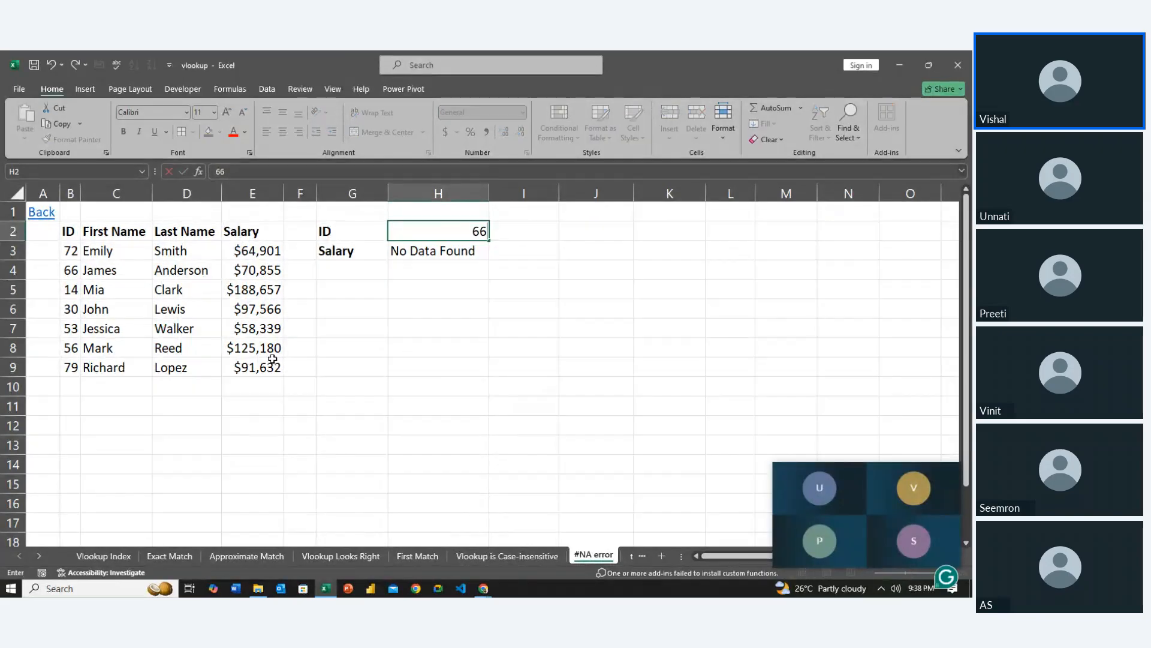
{"action": "key", "text": "Return"}
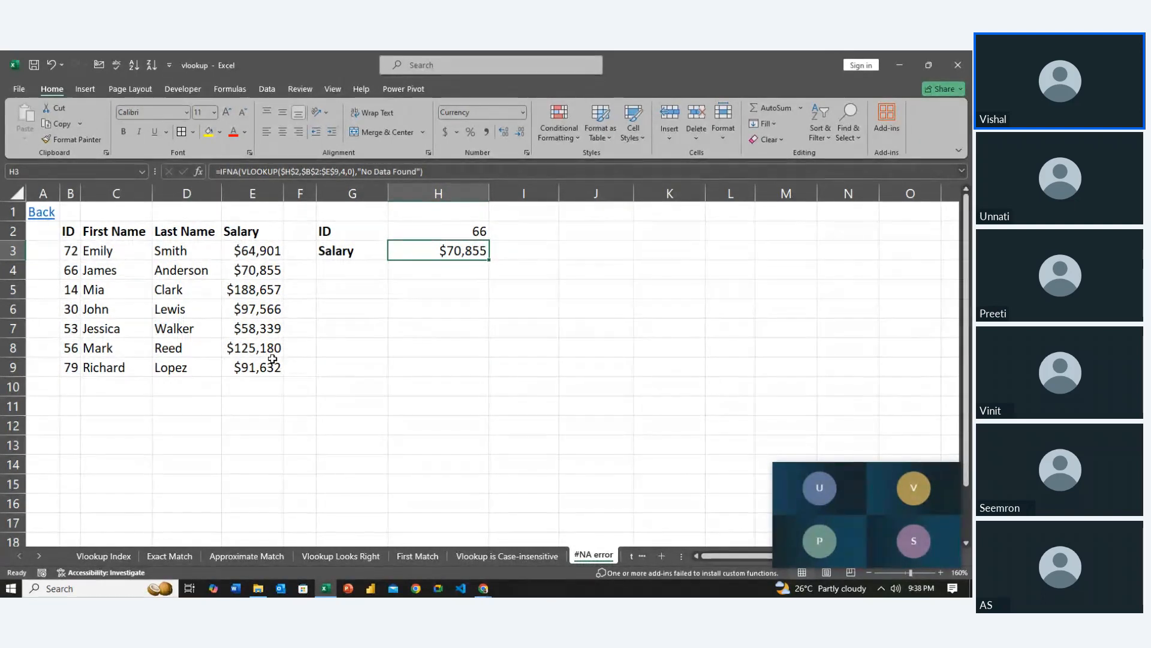
{"action": "key", "text": "F2"}
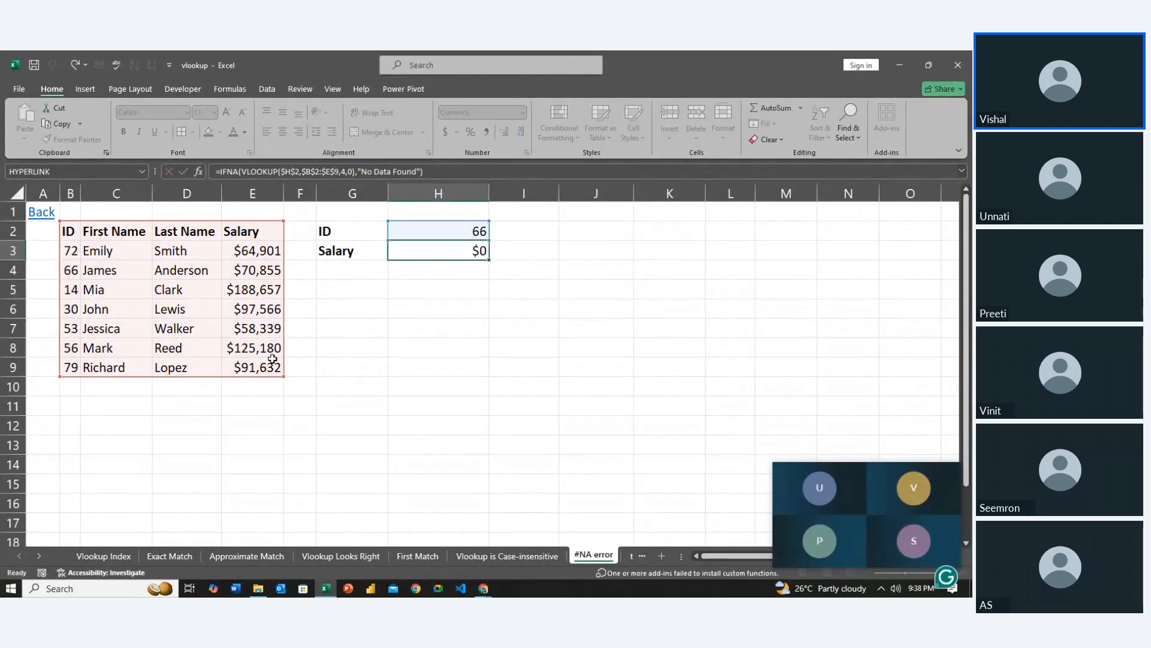
{"action": "key", "text": "Return"}
Start an IFERROR formula in H4 wrapping a VLOOKUP that uses $H$2 as the lookup value
{"action": "type", "text": "=if"}
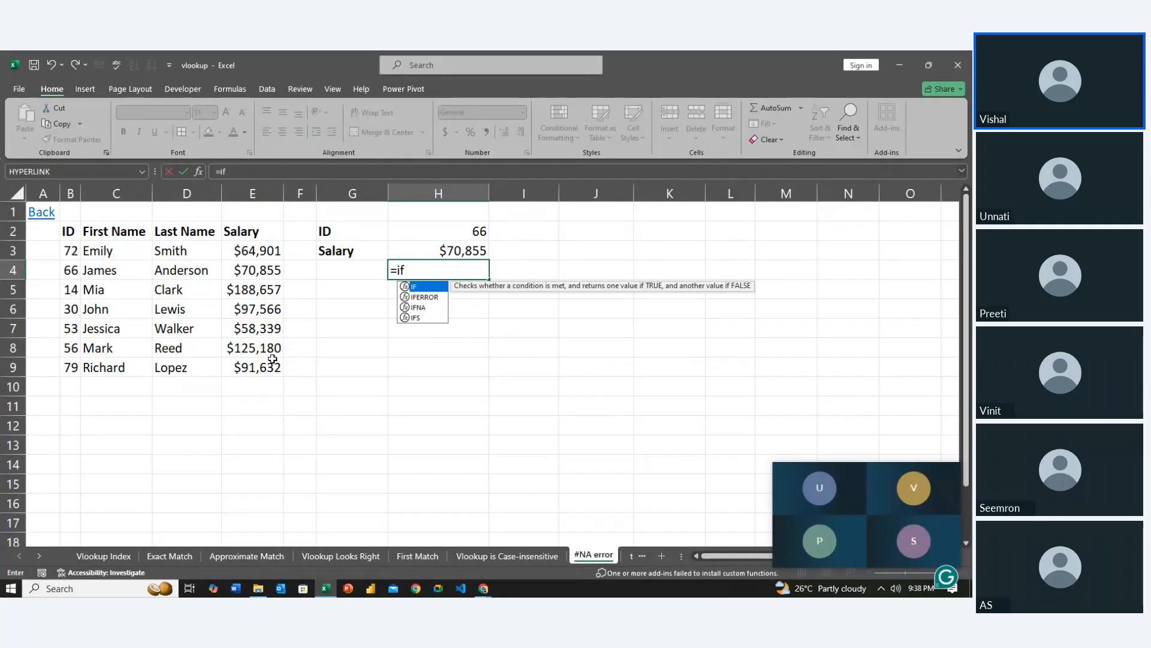
{"action": "key", "text": "Down"}
{"action": "key", "text": "Tab"}
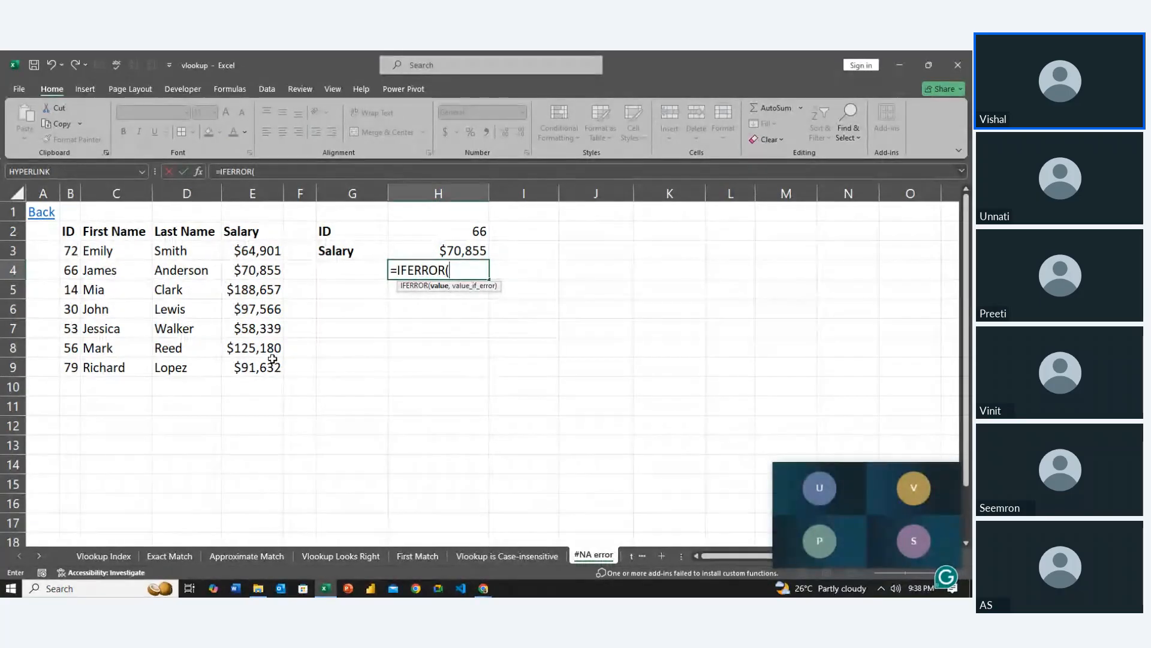
{"action": "type", "text": "vi"}
{"action": "key", "text": "BackSpace"}
{"action": "type", "text": "l"}
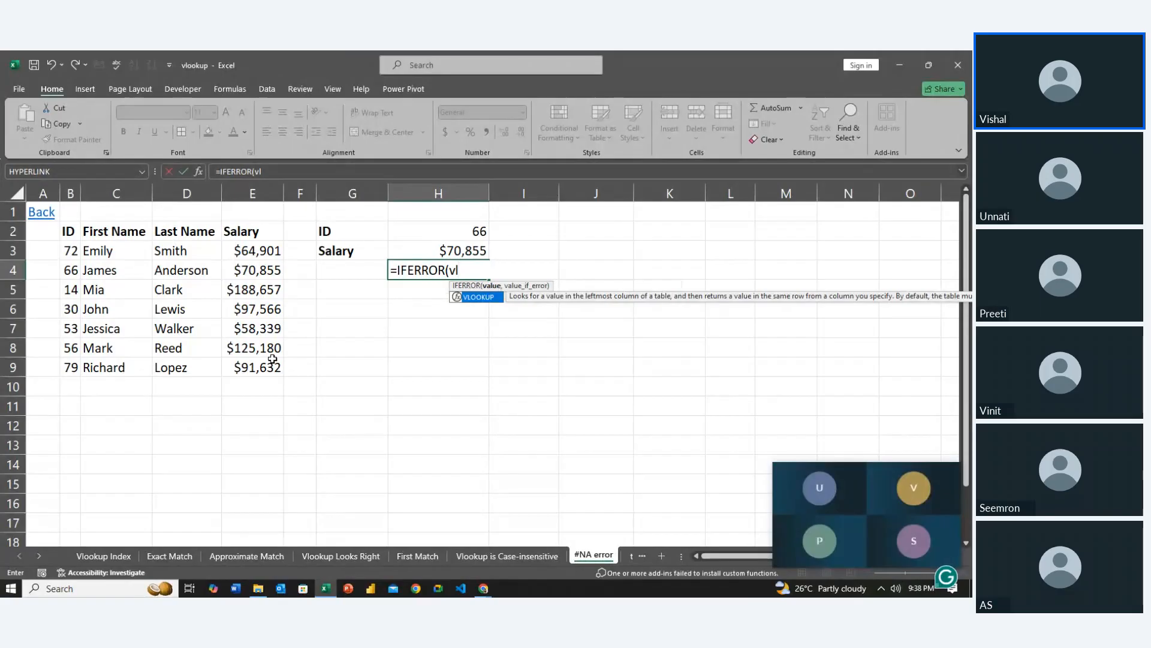
{"action": "key", "text": "Tab"}
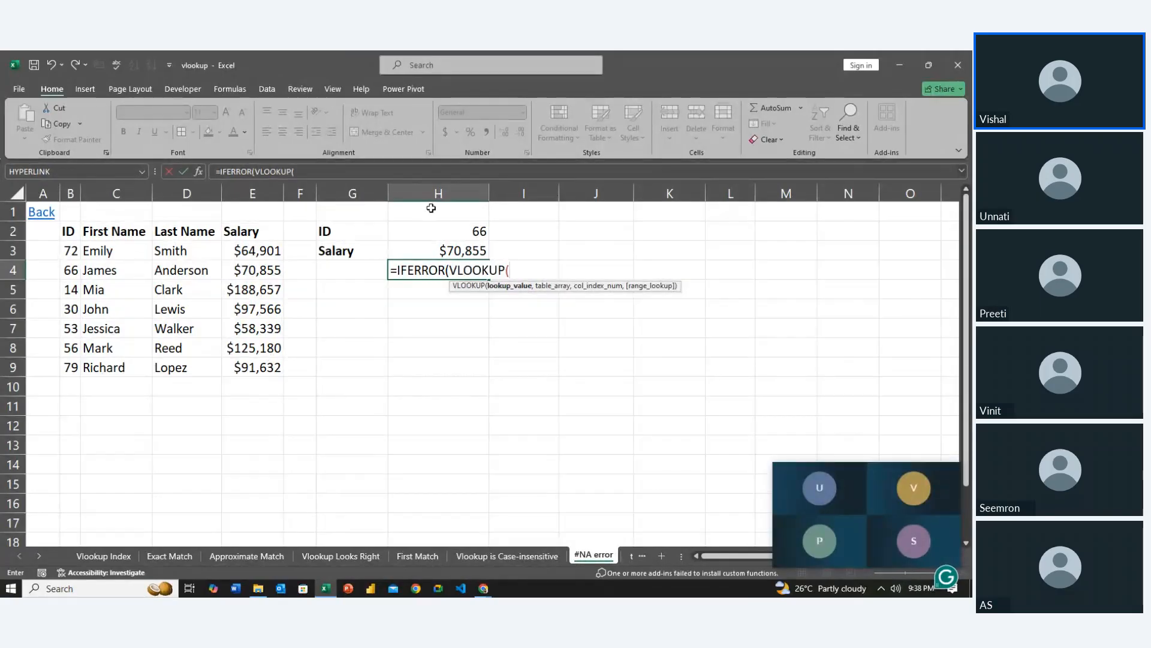
{"action": "left_click", "coordinate": [442, 228]}
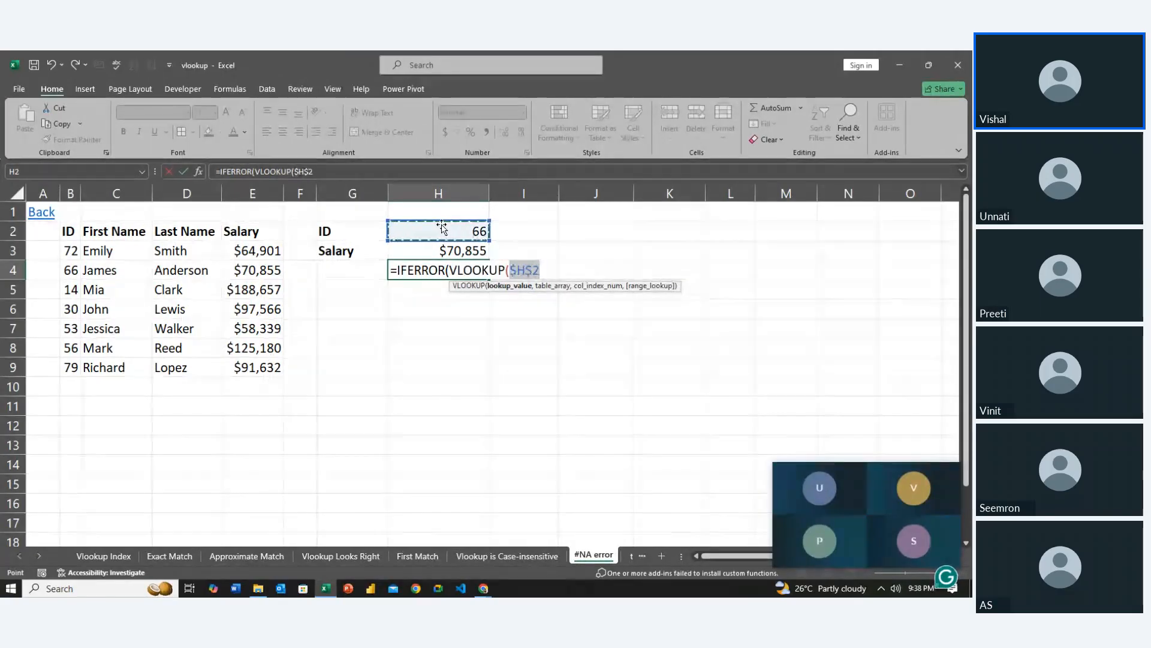
{"action": "key", "text": "F4"}
{"action": "type", "text": ","}
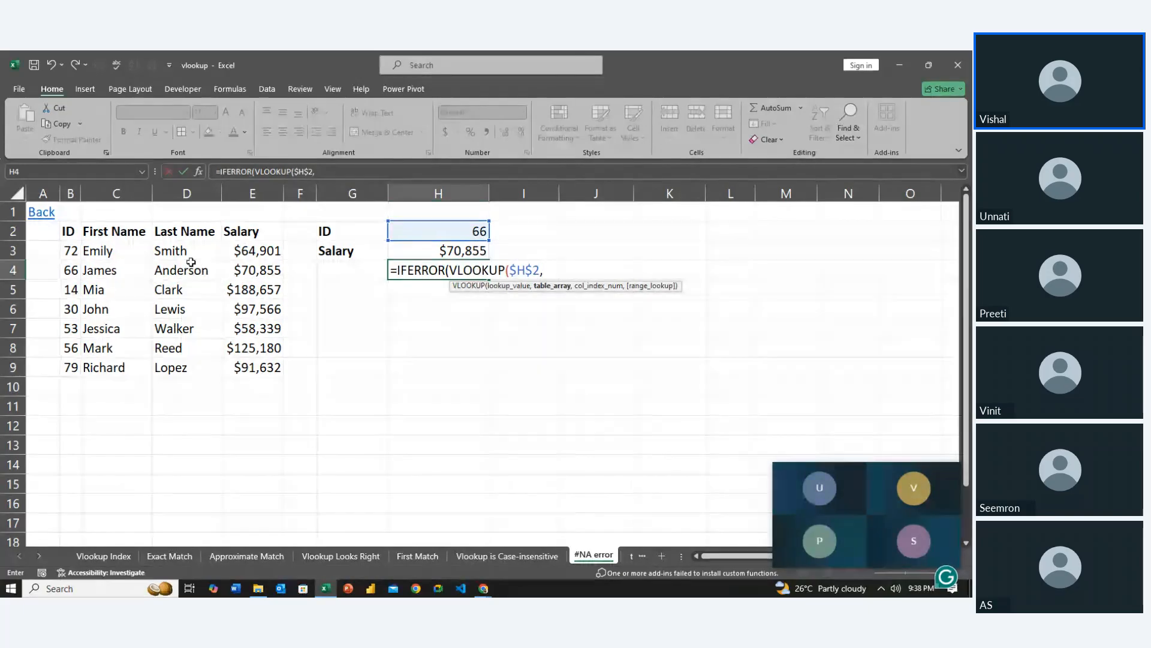
Complete the VLOOKUP in H4 with table array $B$2:$E$9, column index 4 and FALSE for an exact match
{"action": "left_click_drag", "start_coordinate": [68, 231], "coordinate": [270, 366]}
{"action": "key", "text": "F4"}
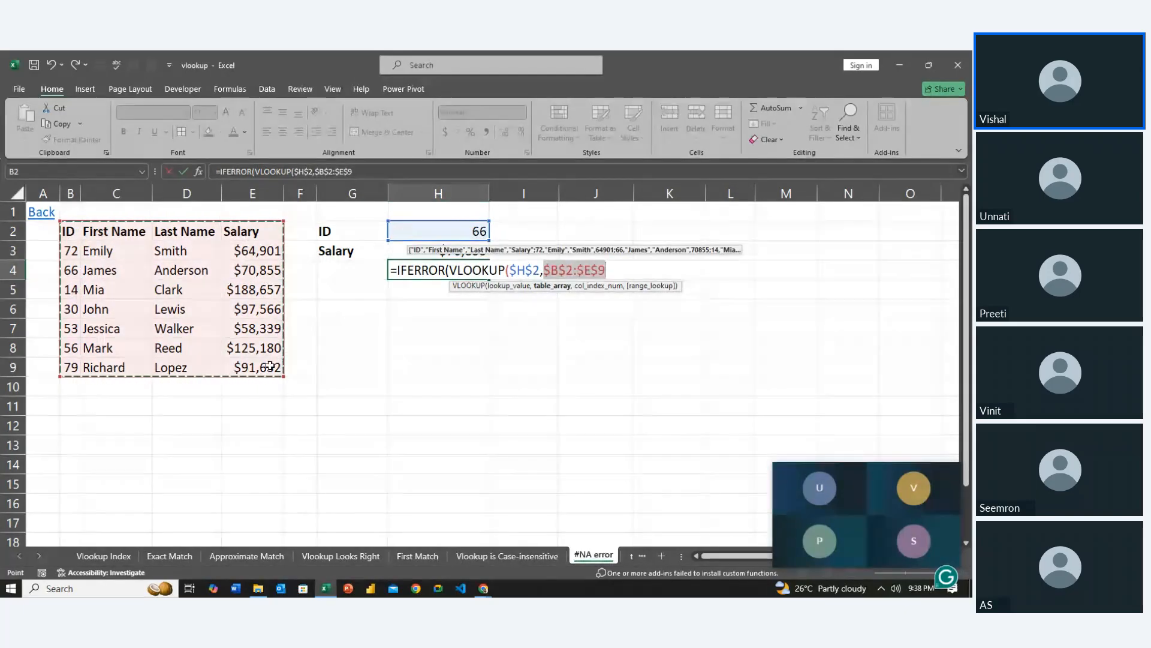
{"action": "type", "text": ","}
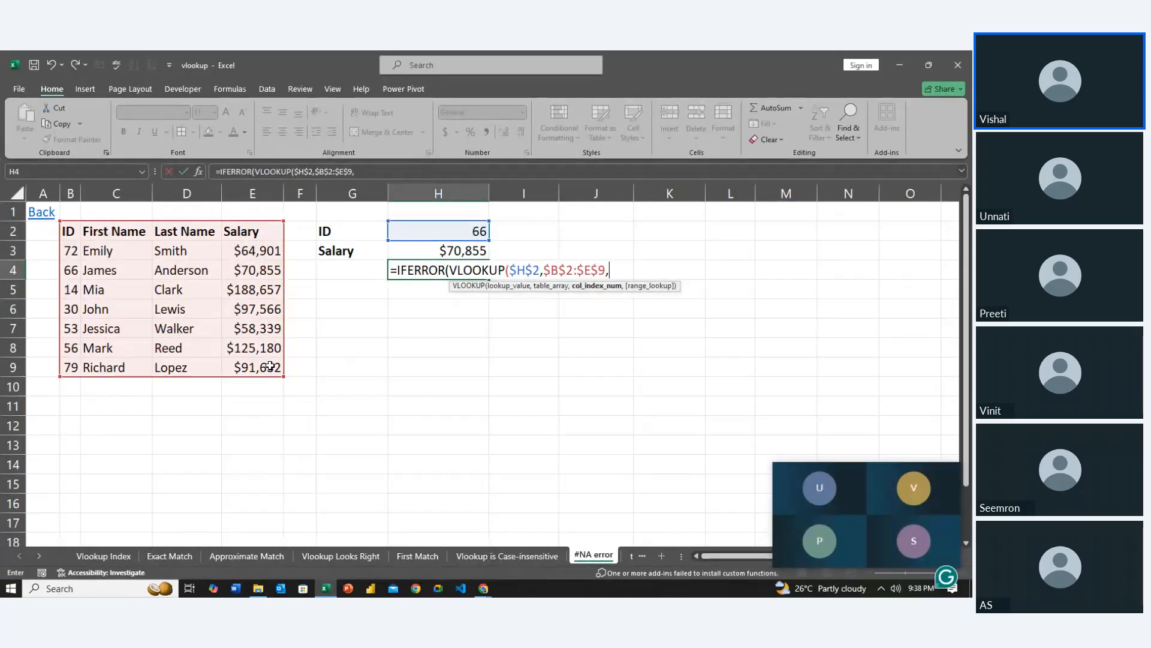
{"action": "type", "text": "4,"}
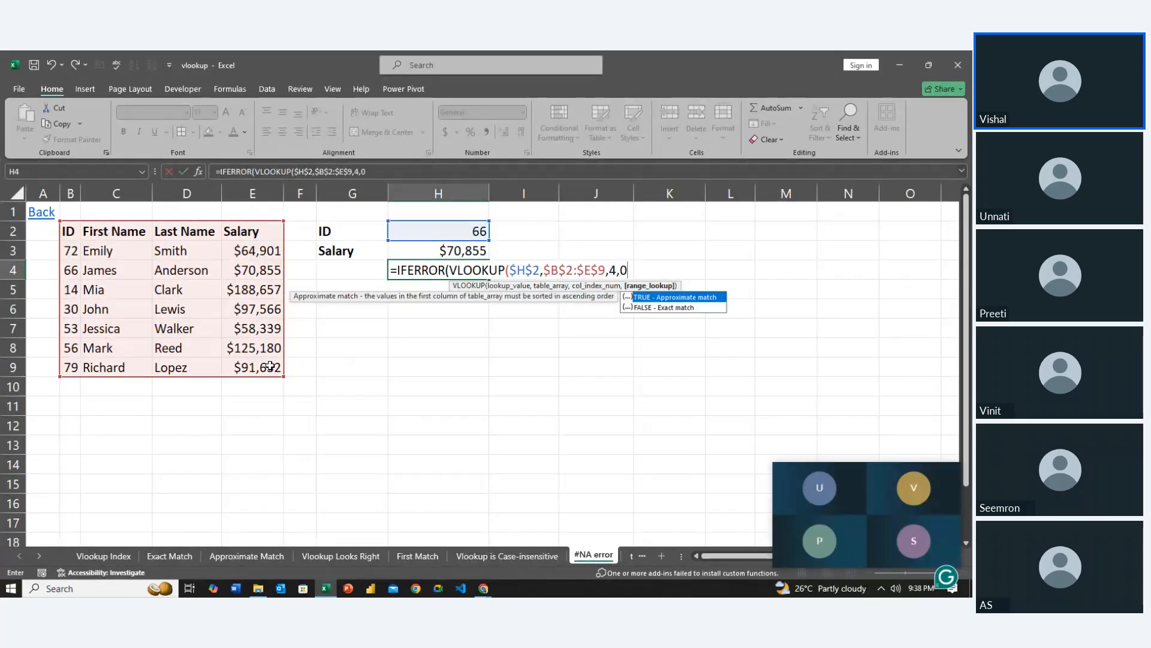
{"action": "type", "text": "0"}
{"action": "key", "text": "Down"}
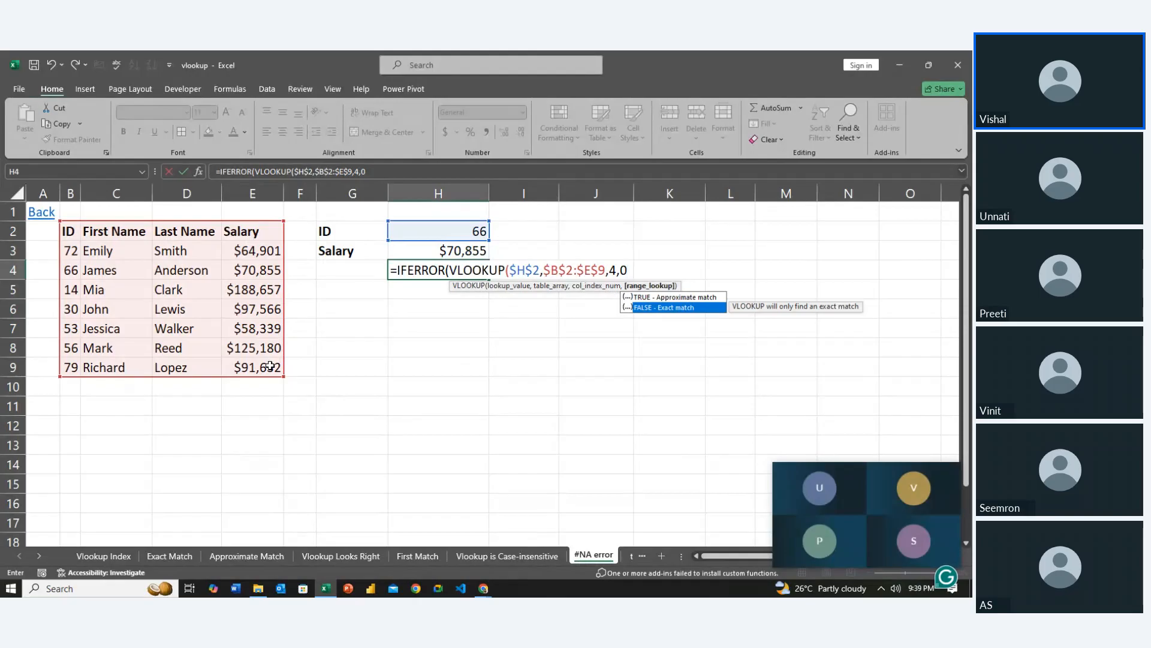
{"action": "key", "text": "Tab"}
{"action": "type", "text": ")"}
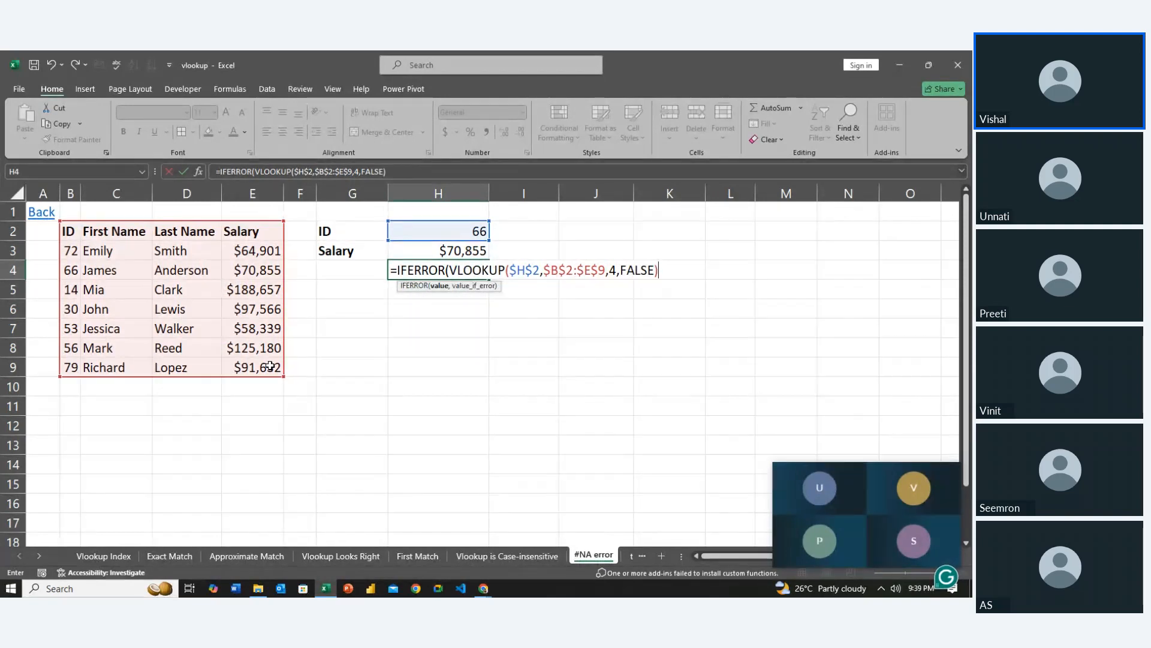
{"action": "type", "text": ","}
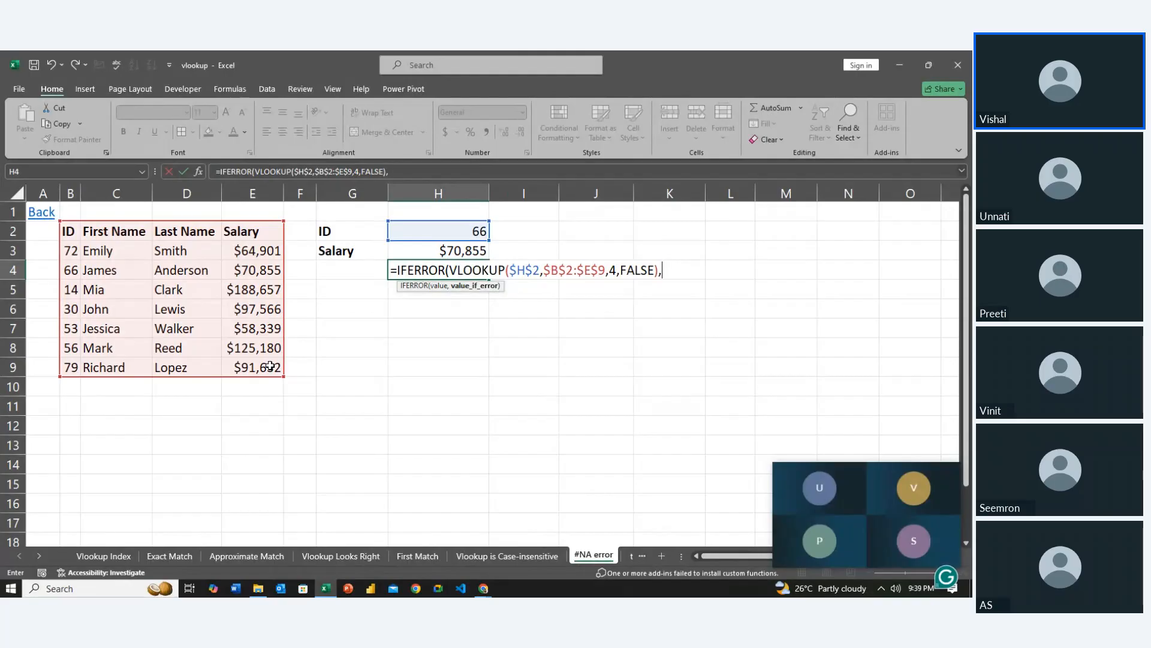
{"action": "type", "text": "\"No"}
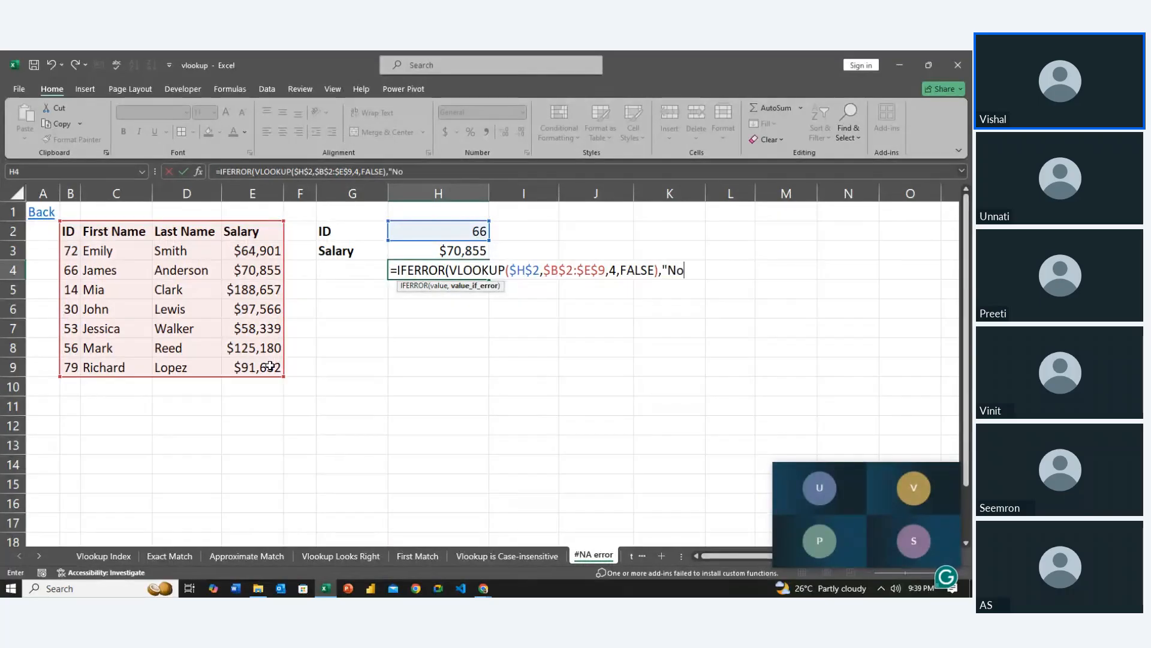
{"action": "type", "text": " Found\""}
Complete the IFERROR formula in H4 with "Not Found" as the value returned on error
{"action": "key", "text": "Return"}
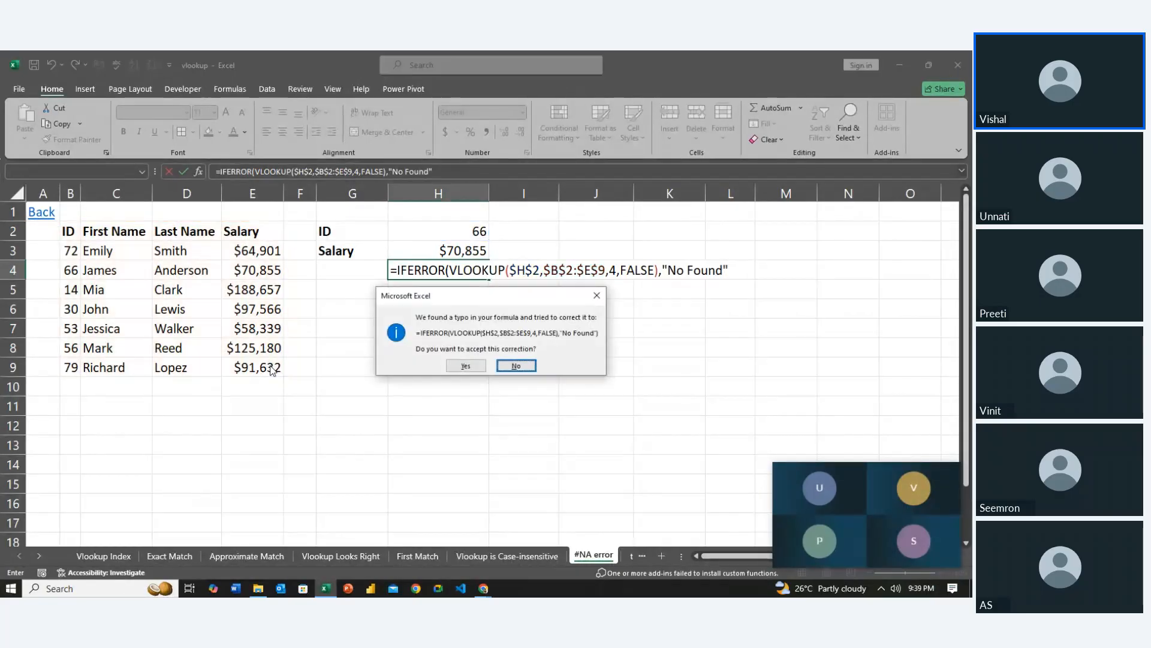
{"action": "key", "text": "Tab"}
{"action": "key", "text": "Return"}
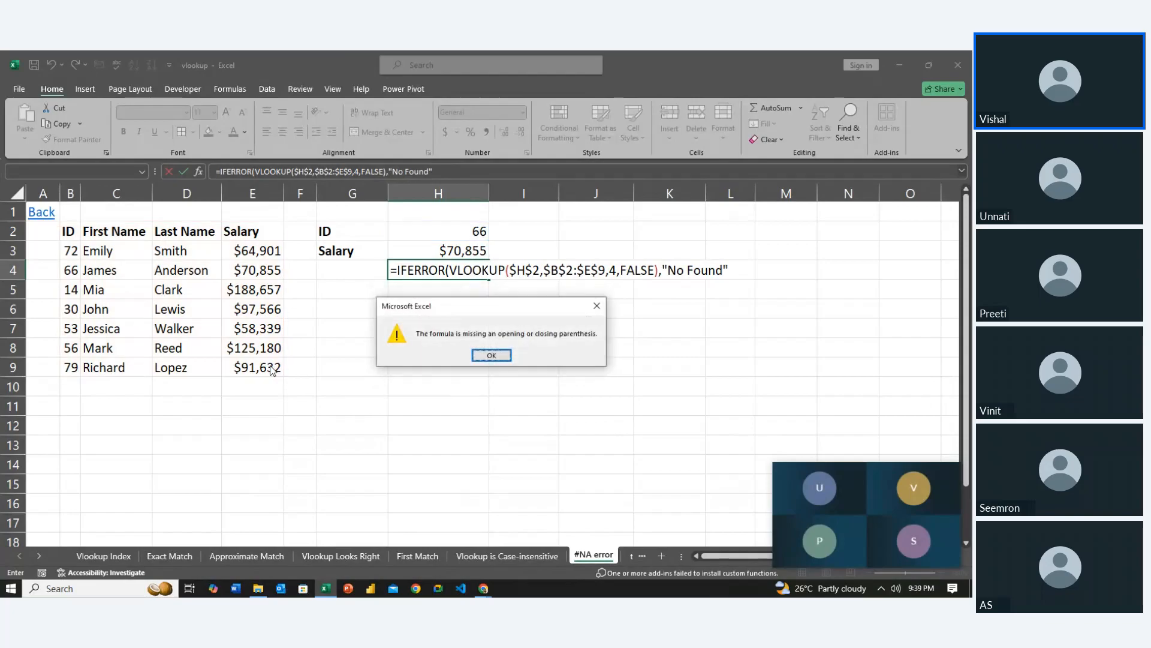
{"action": "key", "text": "Return"}
{"action": "key", "text": "Left"}
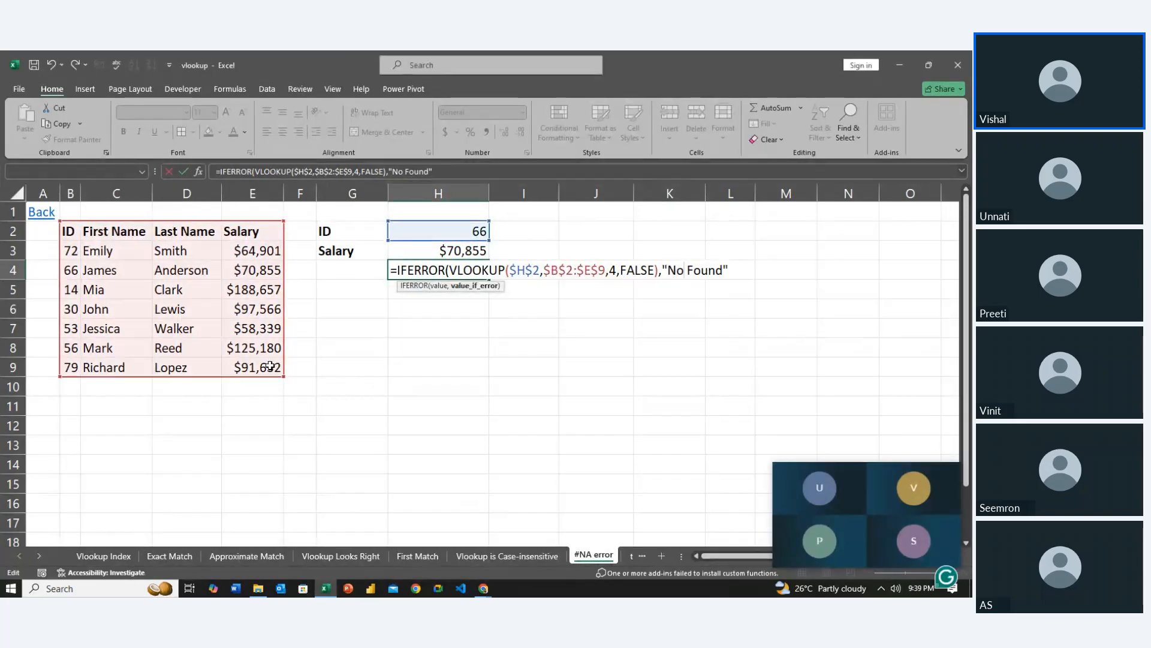
{"action": "type", "text": "t"}
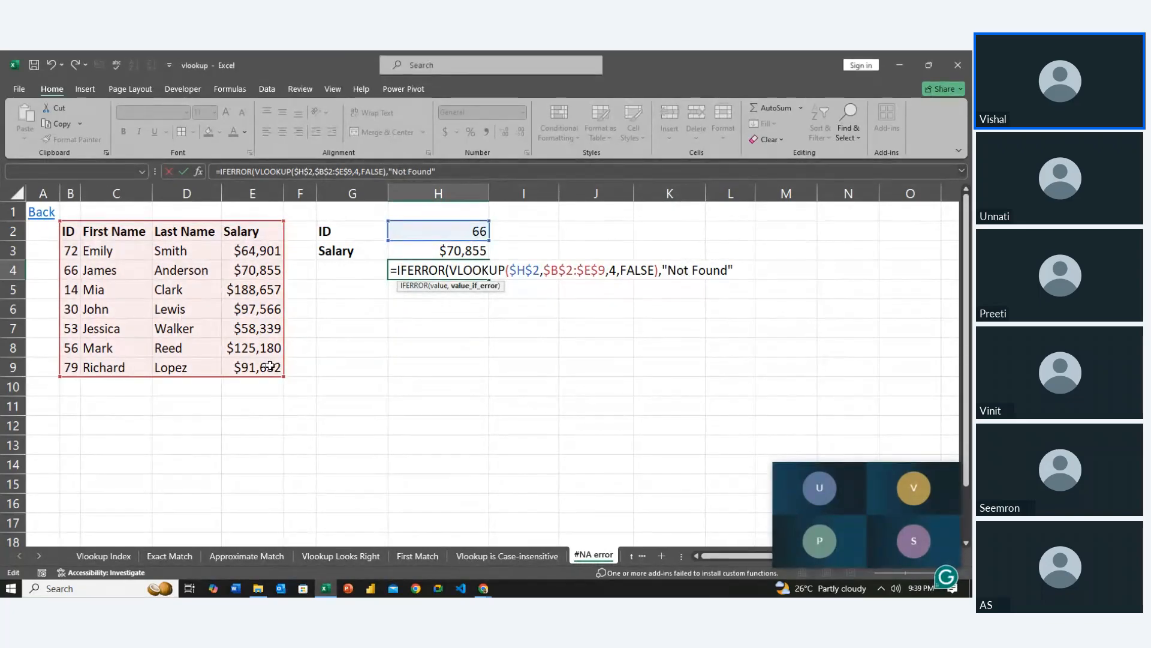
{"action": "key", "text": "End"}
{"action": "type", "text": ")"}
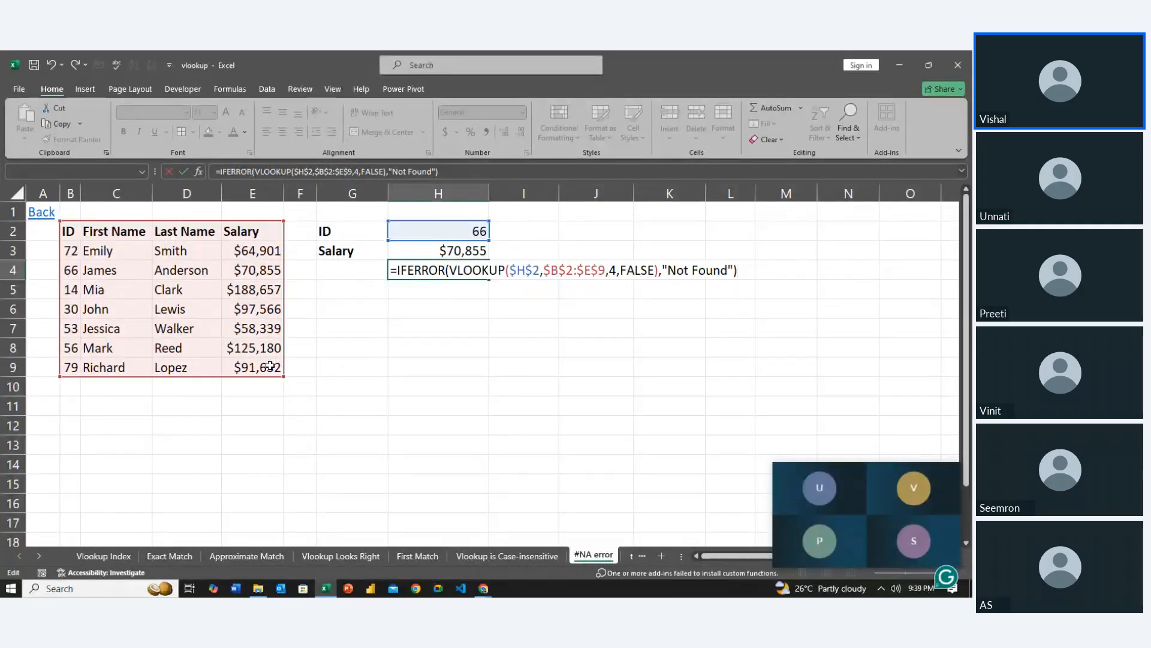
{"action": "key", "text": "Return"}
Set the lookup ID in H2 to 14 to test both salary formulas
{"action": "key", "text": "Up"}
{"action": "key", "text": "Up"}
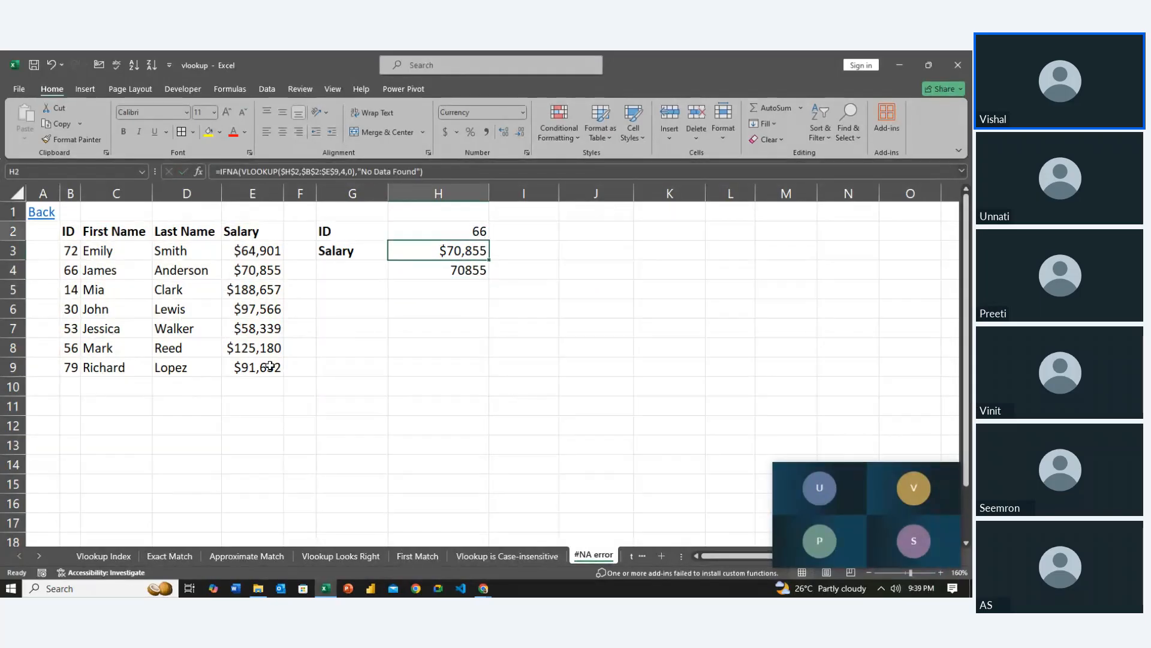
{"action": "key", "text": "Up"}
{"action": "type", "text": "14"}
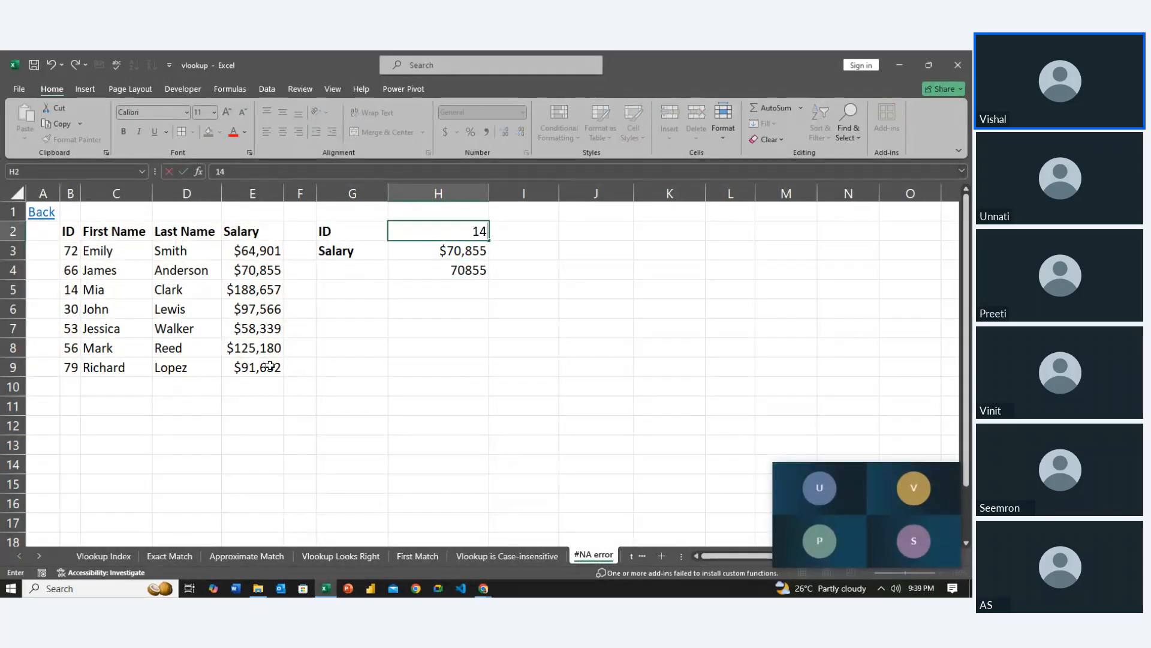
{"action": "key", "text": "Return"}
Set the lookup ID in H2 to 23 and select the IFERROR formula in H4
{"action": "key", "text": "Up"}
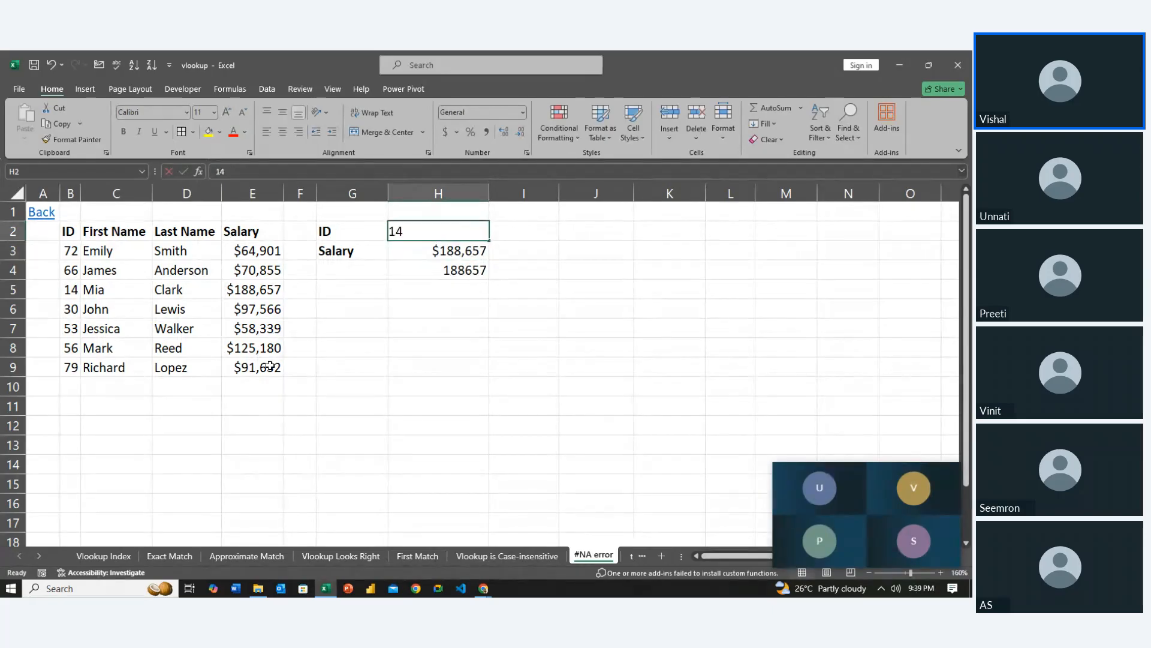
{"action": "type", "text": "23"}
{"action": "key", "text": "Return"}
{"action": "key", "text": "Down"}
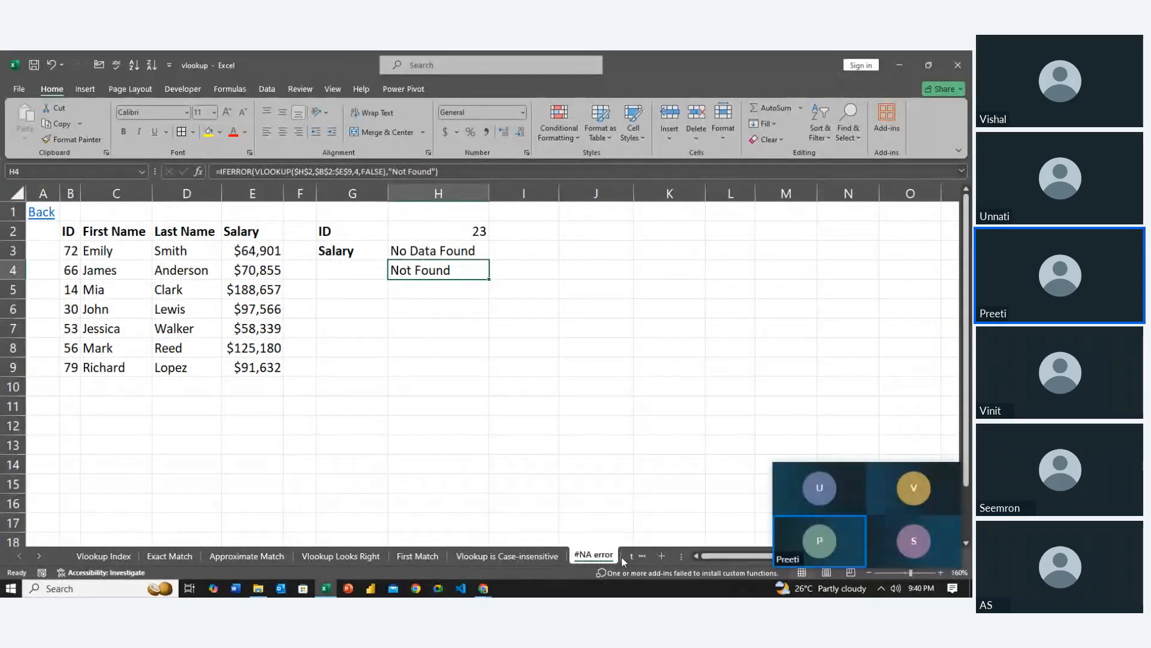
Open the table format vlookup sheet and clear the ID and its lookup results in H5:K5
{"action": "left_click", "coordinate": [631, 556]}
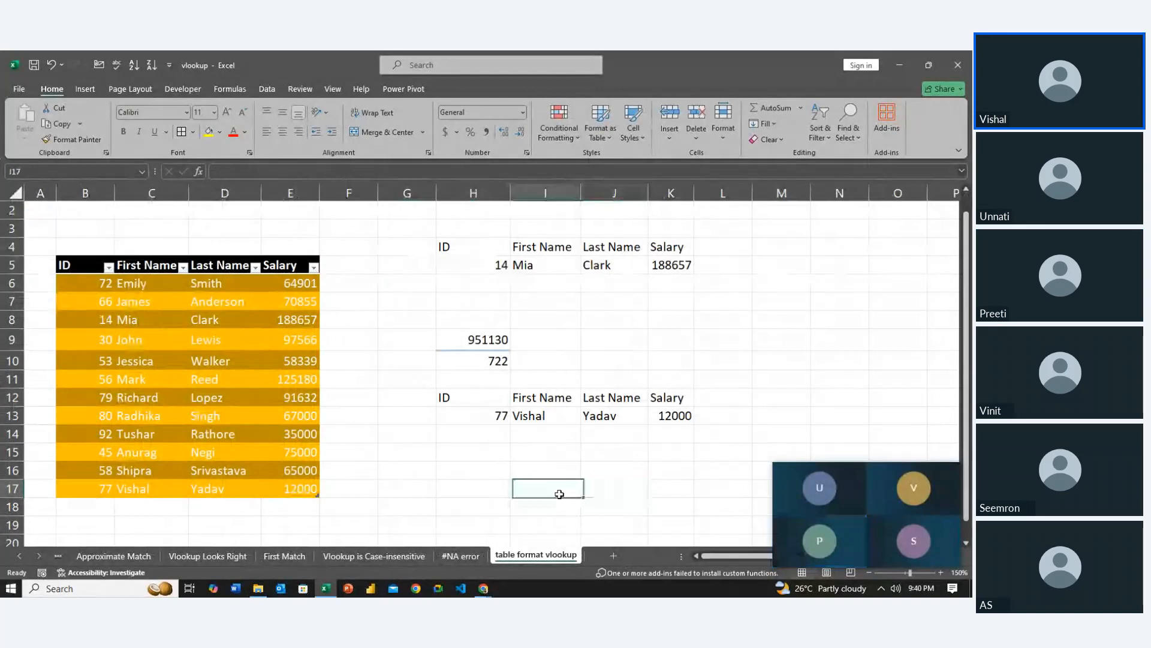
{"action": "key", "text": "Left"}
{"action": "key", "text": "Left"}
{"action": "key", "text": "Up"}
{"action": "key", "text": "Up"}
{"action": "key", "text": "Up"}
{"action": "key", "text": "Up"}
{"action": "key", "text": "Up"}
{"action": "key", "text": "Up"}
{"action": "key", "text": "Up"}
{"action": "key", "text": "Up"}
{"action": "key", "text": "Up"}
{"action": "key", "text": "Up"}
{"action": "key", "text": "Up"}
{"action": "key", "text": "Up"}
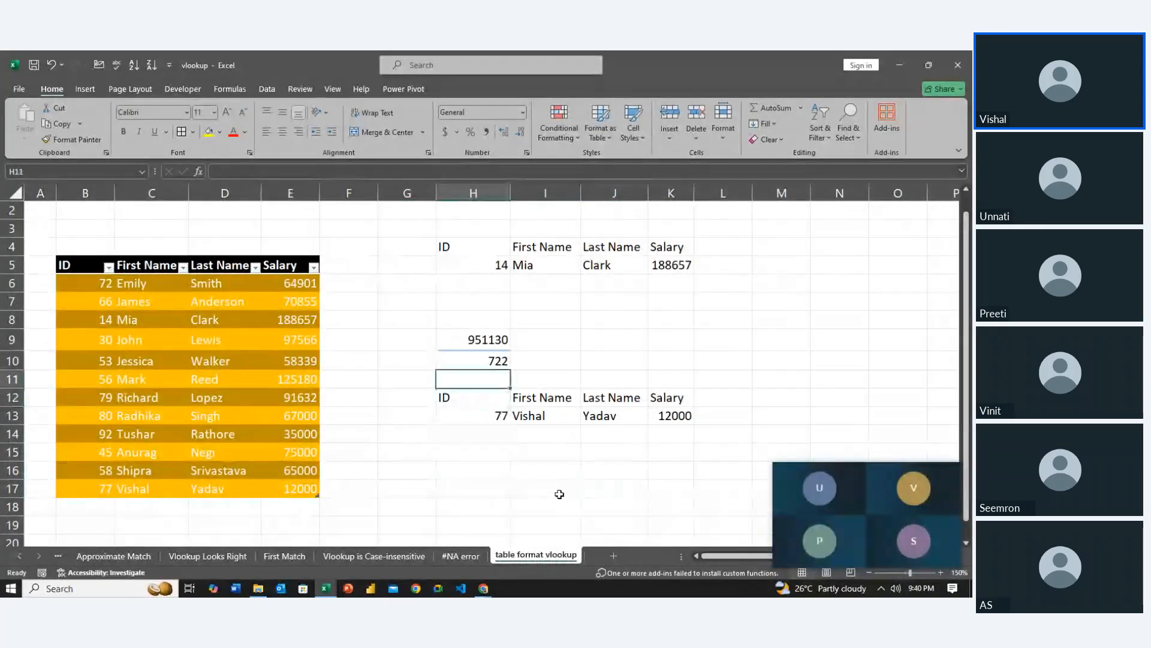
{"action": "key", "text": "shift+Right"}
{"action": "key", "text": "shift+Right"}
{"action": "key", "text": "shift+Right"}
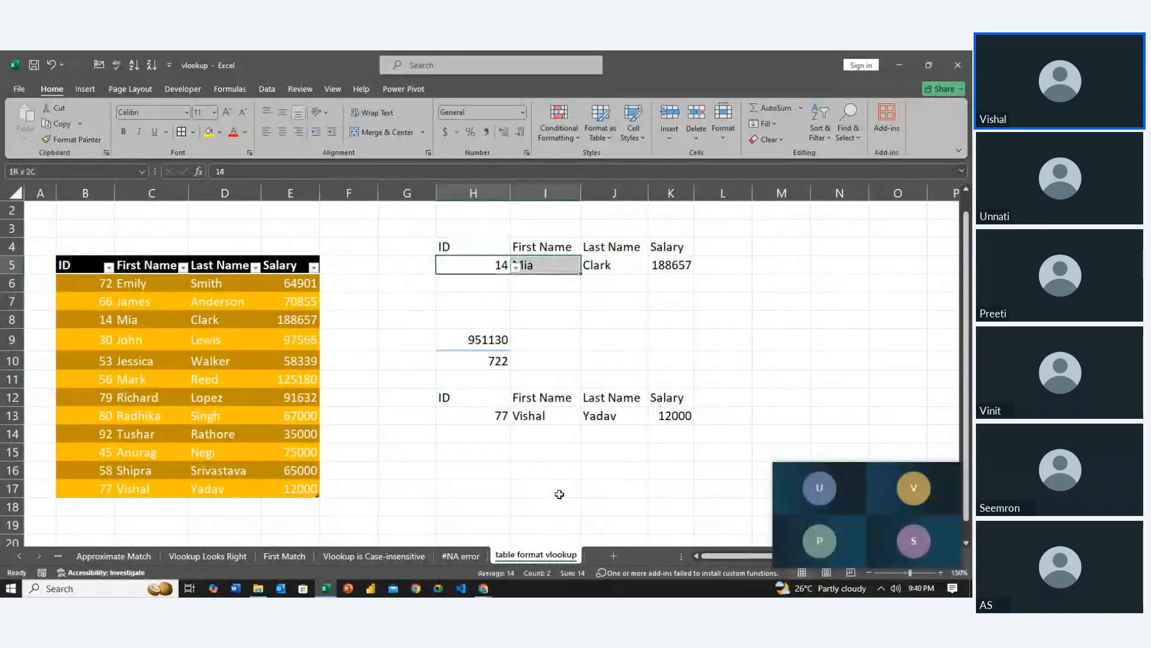
{"action": "key", "text": "Delete"}
Clear the totals and the second lookup block in H8:K13
{"action": "key", "text": "Down"}
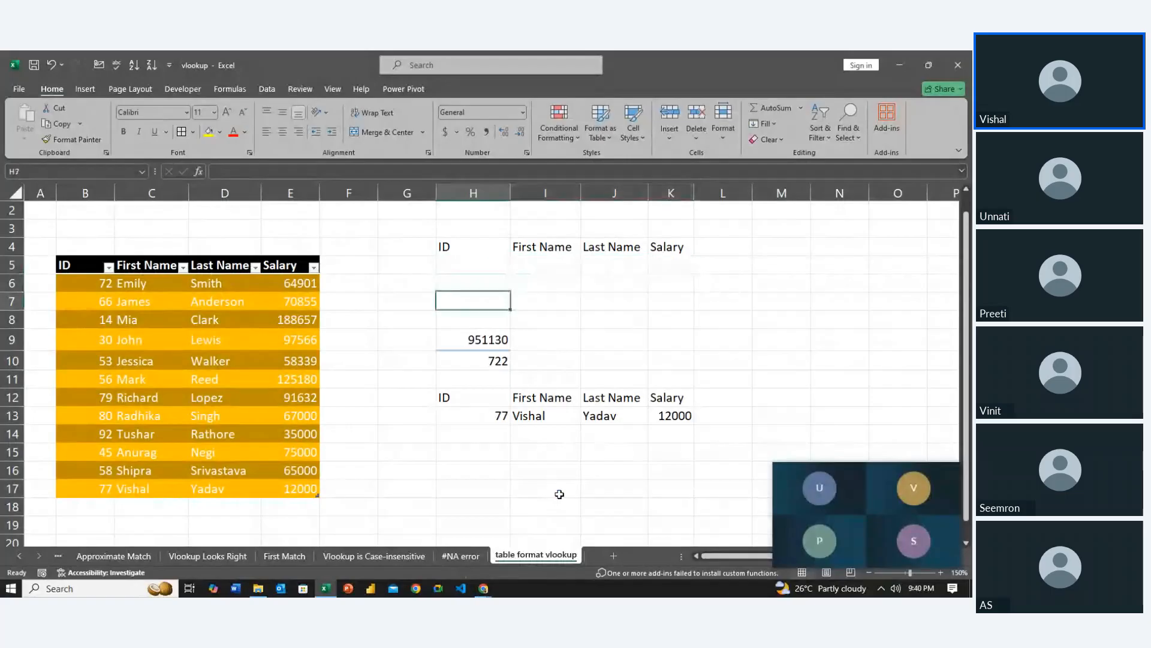
{"action": "key", "text": "Down"}
{"action": "key", "text": "Down"}
{"action": "key", "text": "shift+Down"}
{"action": "key", "text": "shift+Down"}
{"action": "key", "text": "shift+Down"}
{"action": "key", "text": "shift+Down"}
{"action": "key", "text": "shift+Down"}
{"action": "key", "text": "shift+Right"}
{"action": "key", "text": "shift+Right"}
{"action": "key", "text": "shift+Right"}
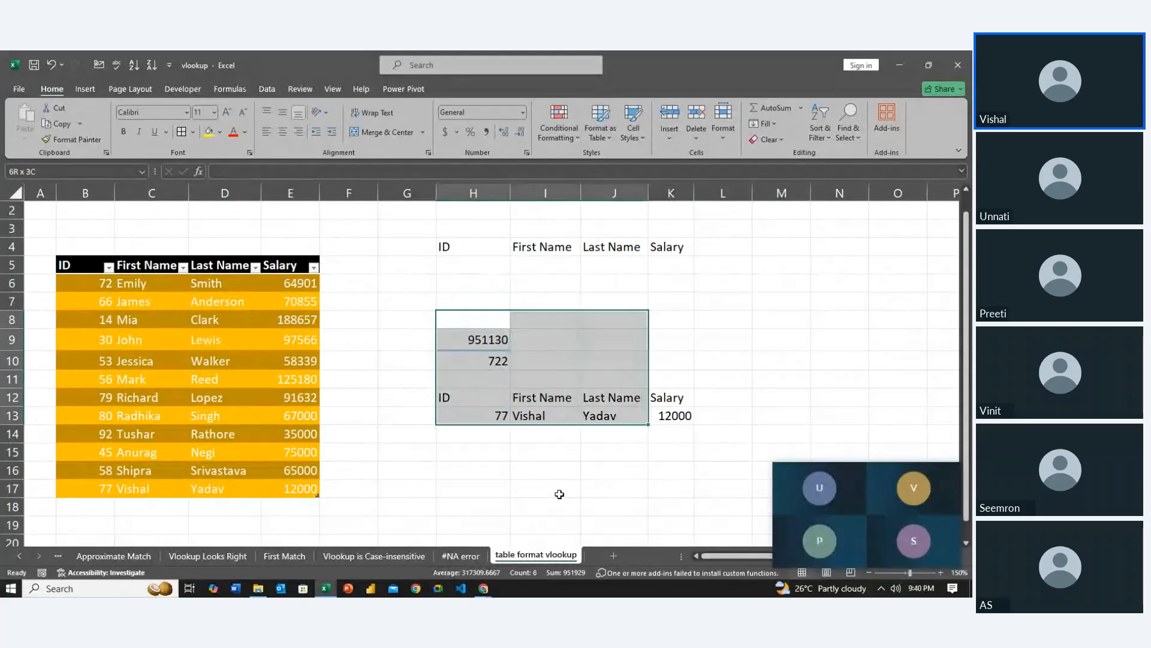
{"action": "key", "text": "Delete"}
Remove the dropdown list from H5 by setting its data validation to allow any value
{"action": "key", "text": "Left"}
{"action": "key", "text": "Up"}
{"action": "key", "text": "Up"}
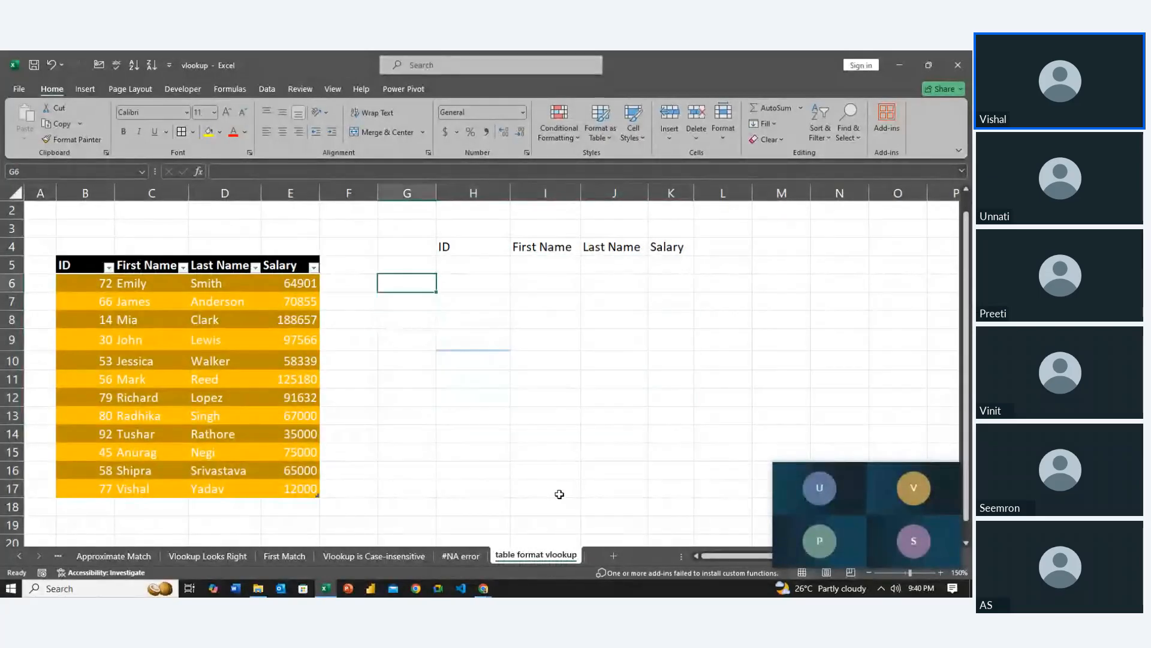
{"action": "key", "text": "Up"}
{"action": "key", "text": "Up"}
{"action": "key", "text": "Right"}
{"action": "key", "text": "Down"}
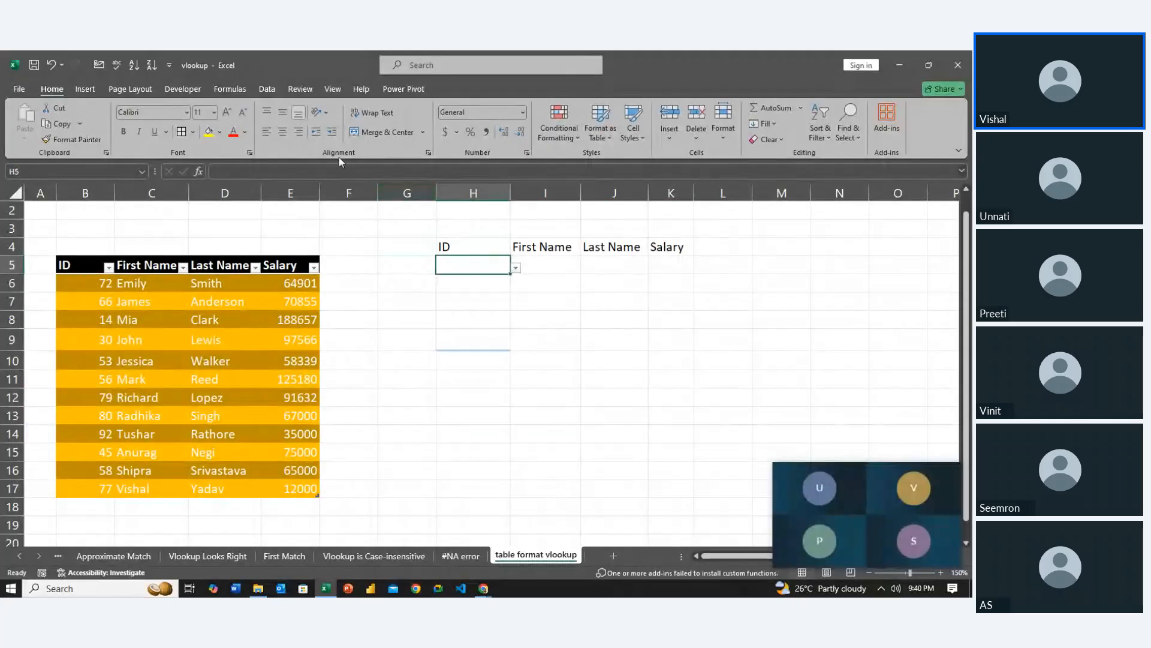
{"action": "left_click", "coordinate": [268, 89]}
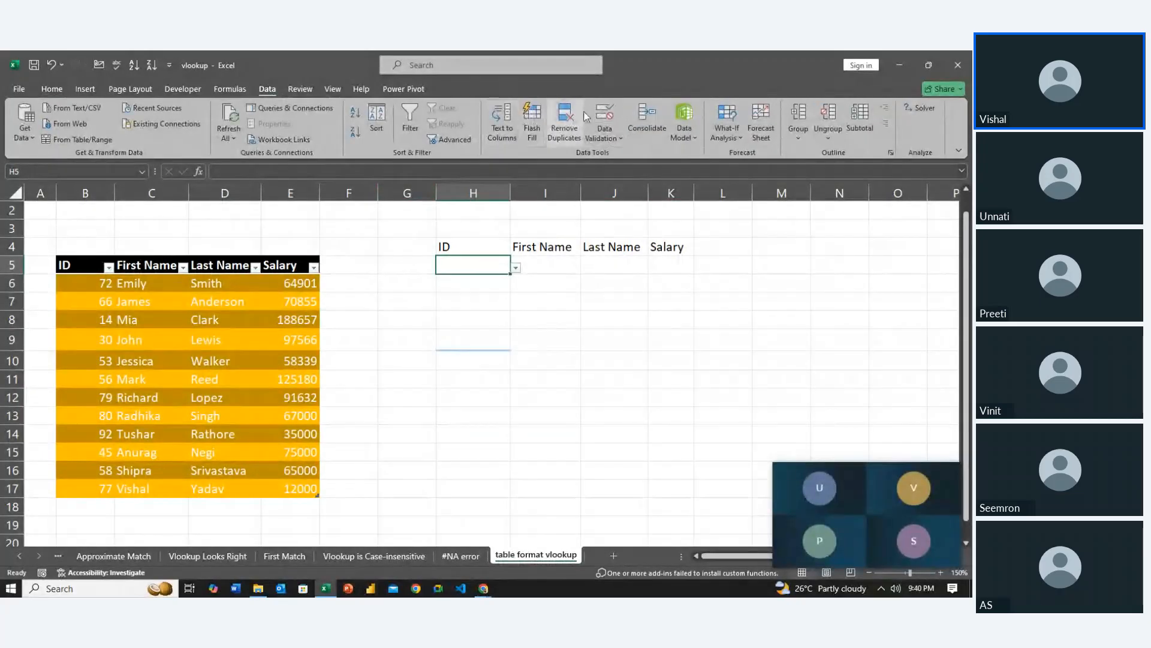
{"action": "left_click", "coordinate": [604, 115]}
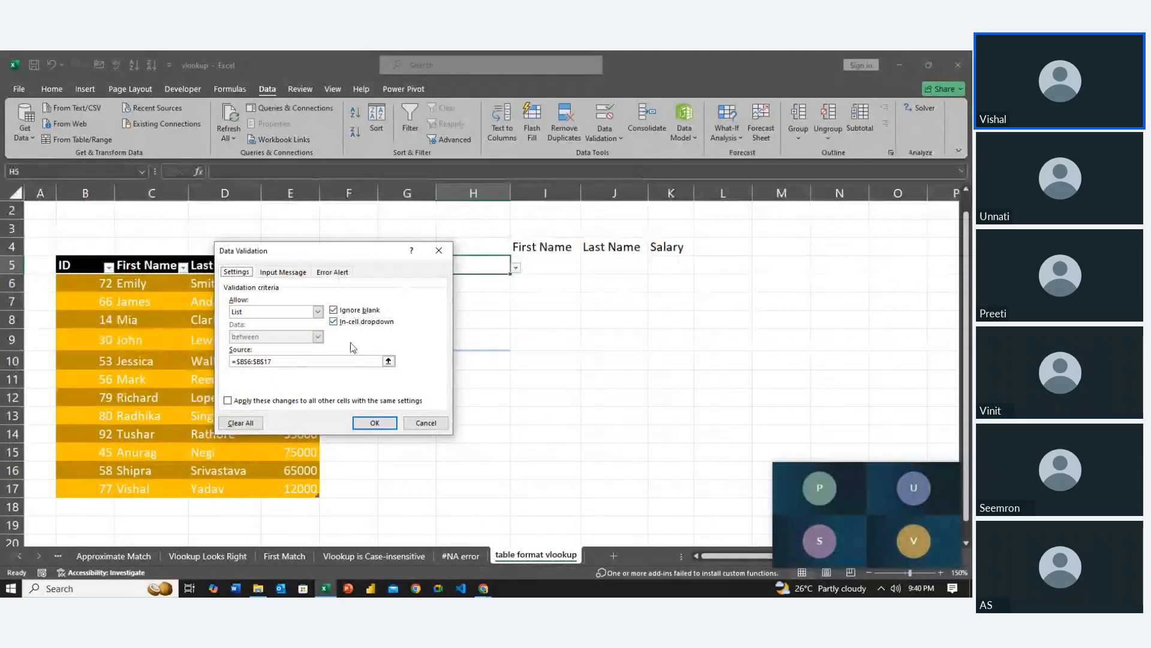
{"action": "left_click", "coordinate": [317, 311]}
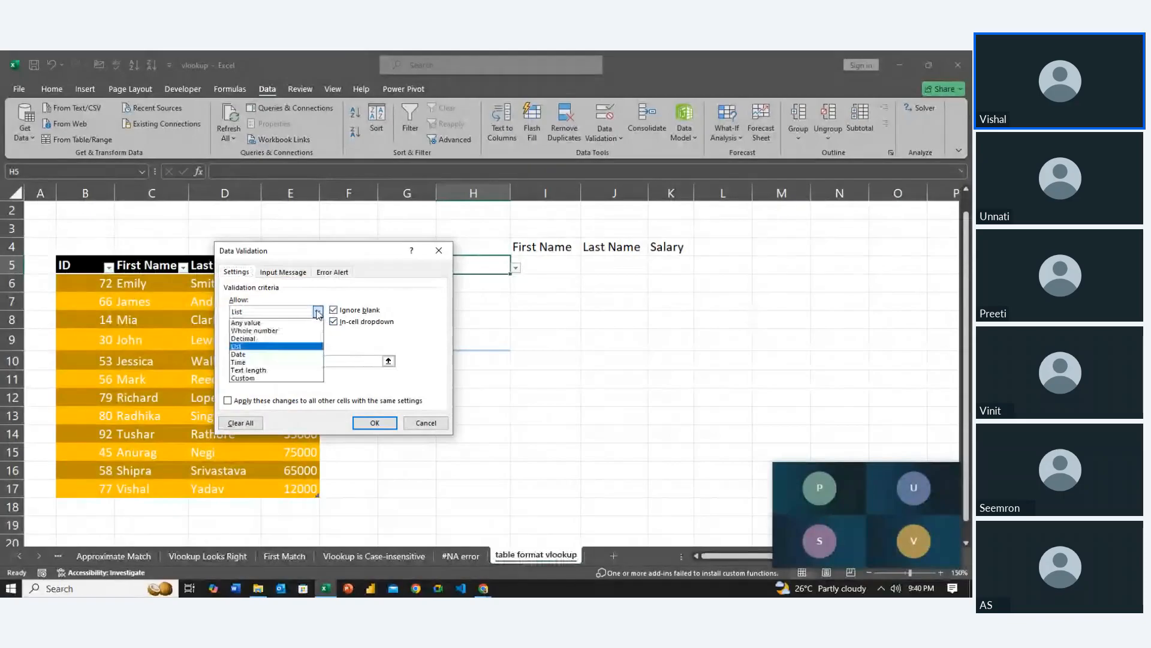
{"action": "left_click", "coordinate": [265, 320]}
{"action": "left_click", "coordinate": [375, 423]}
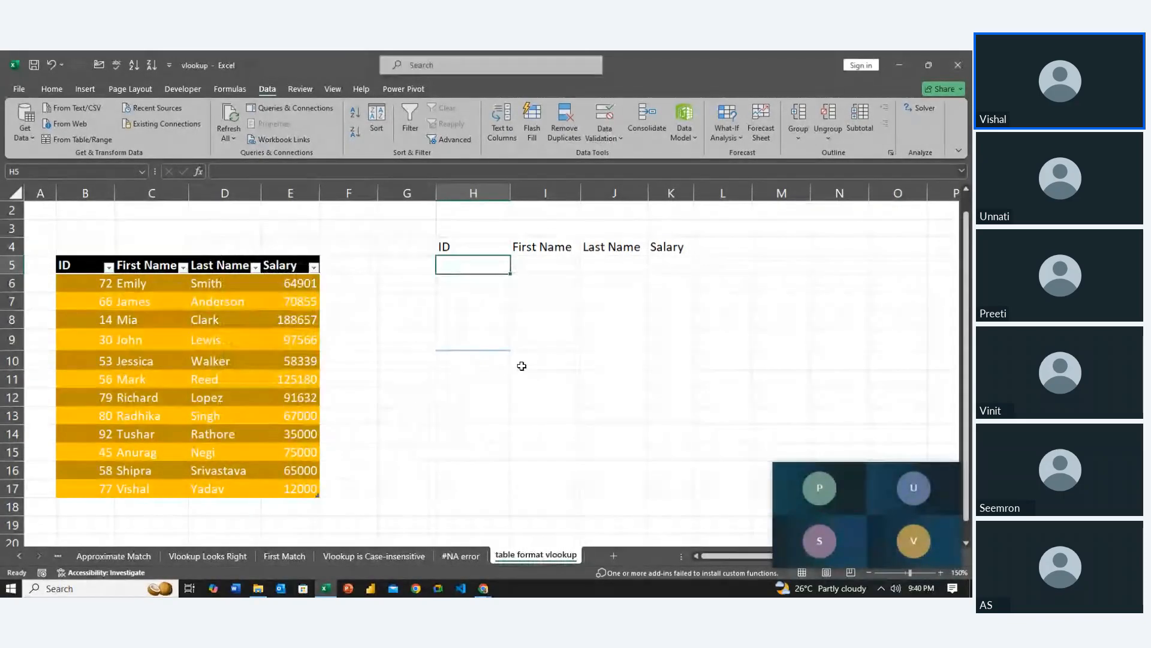
Select the data table in B5:E17 and convert it to a normal range
{"action": "left_click", "coordinate": [537, 323]}
{"action": "key", "text": "Left"}
{"action": "key", "text": "Up"}
{"action": "key", "text": "Left"}
{"action": "key", "text": "Up"}
{"action": "key", "text": "Left"}
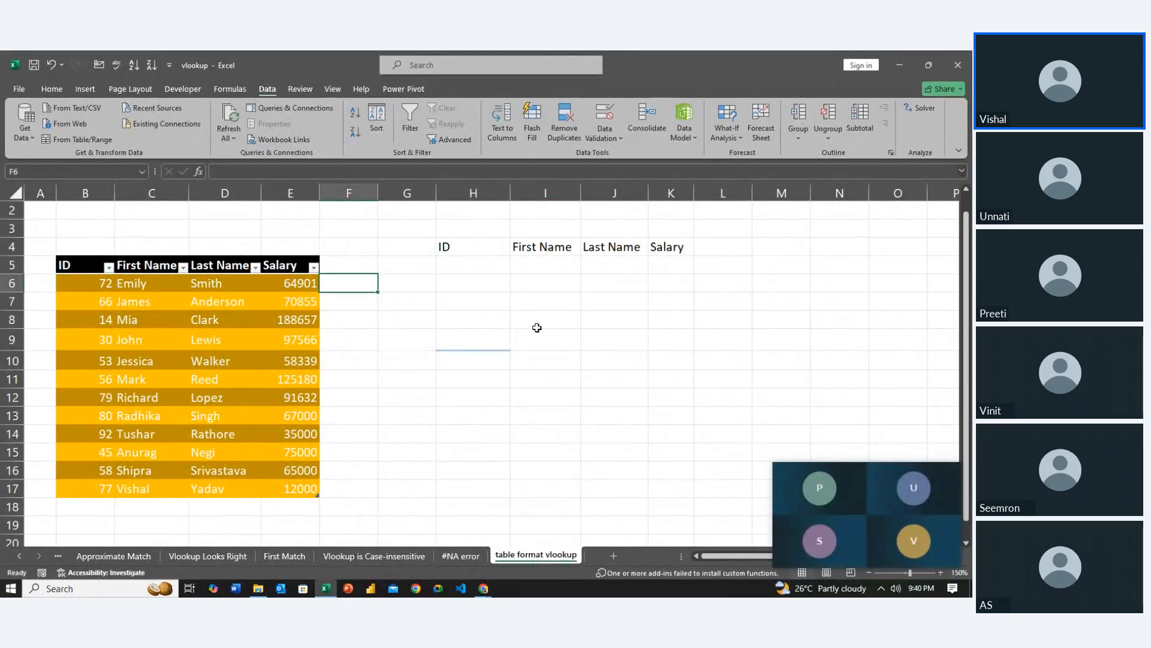
{"action": "key", "text": "Left"}
{"action": "key", "text": "Left"}
{"action": "key", "text": "Left"}
{"action": "key", "text": "Left"}
{"action": "key", "text": "shift+Up"}
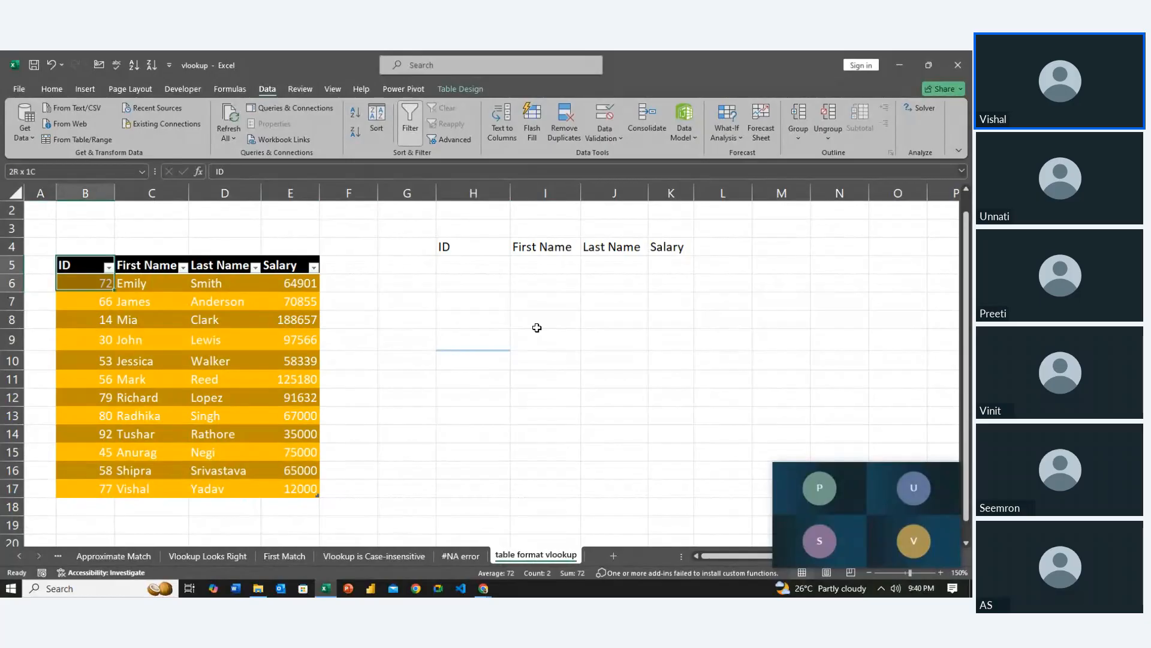
{"action": "key", "text": "shift+Down"}
{"action": "key", "text": "shift+Down"}
{"action": "key", "text": "shift+Down"}
{"action": "key", "text": "shift+Down"}
{"action": "key", "text": "shift+Down"}
{"action": "key", "text": "shift+Down"}
{"action": "key", "text": "shift+Down"}
{"action": "key", "text": "shift+Right"}
{"action": "key", "text": "shift+Right"}
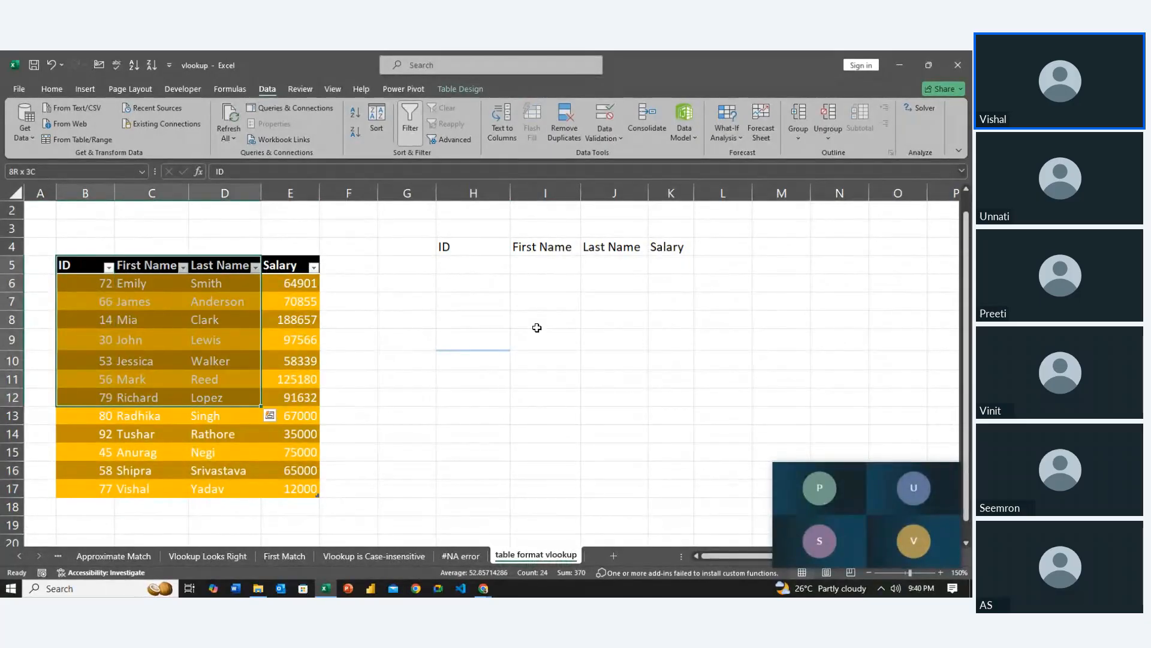
{"action": "key", "text": "shift+Down"}
{"action": "key", "text": "shift+Down"}
{"action": "key", "text": "shift+Right"}
{"action": "key", "text": "shift+Down"}
{"action": "key", "text": "shift+Down"}
{"action": "key", "text": "shift+Down"}
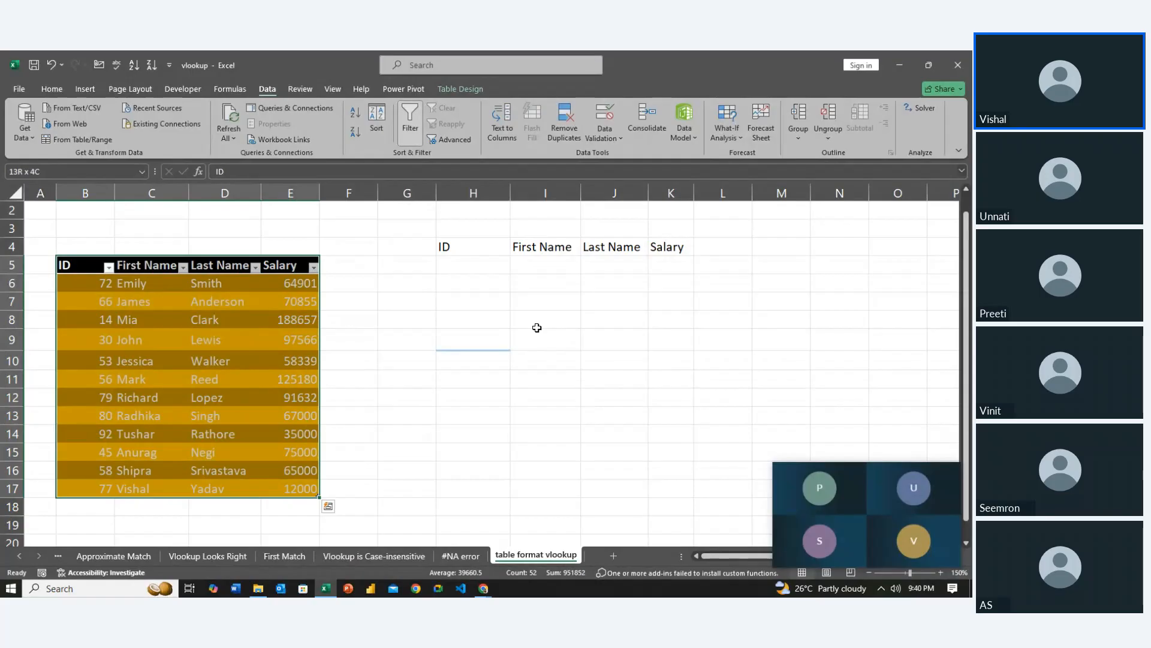
{"action": "left_click", "coordinate": [461, 89]}
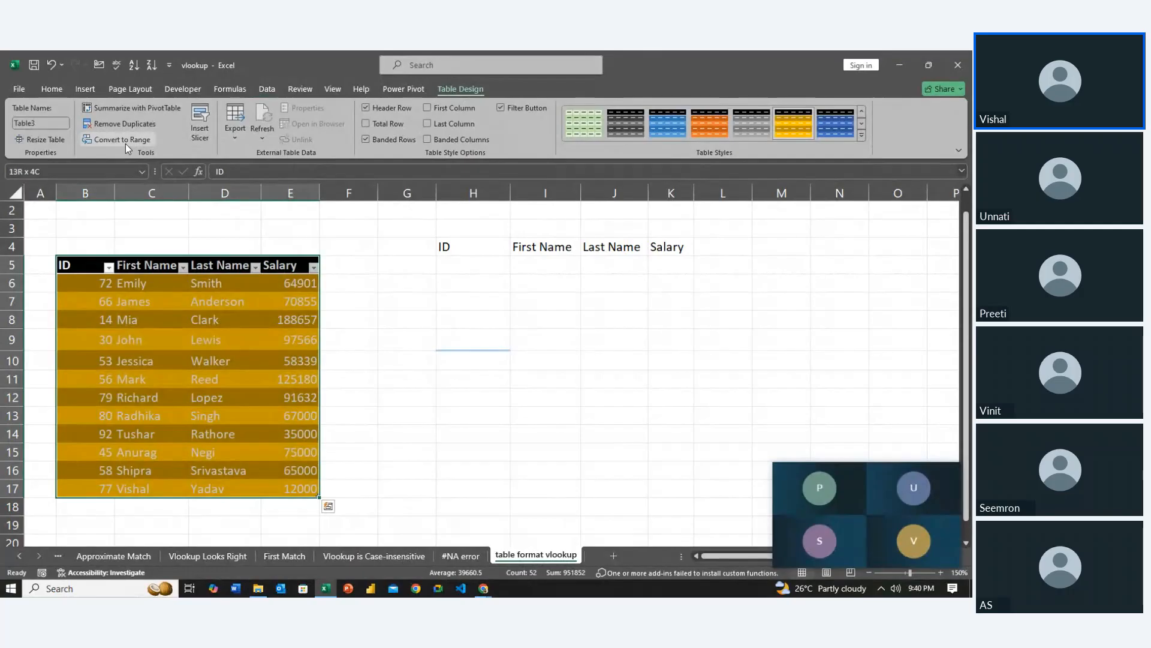
{"action": "left_click", "coordinate": [125, 142]}
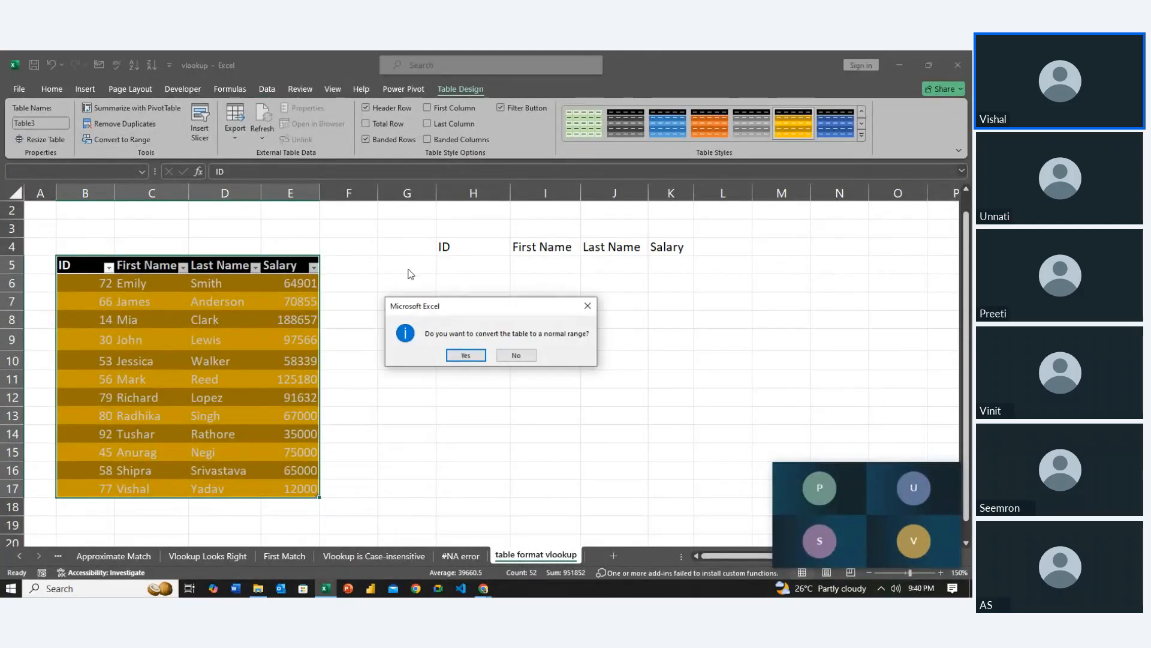
{"action": "left_click", "coordinate": [466, 356]}
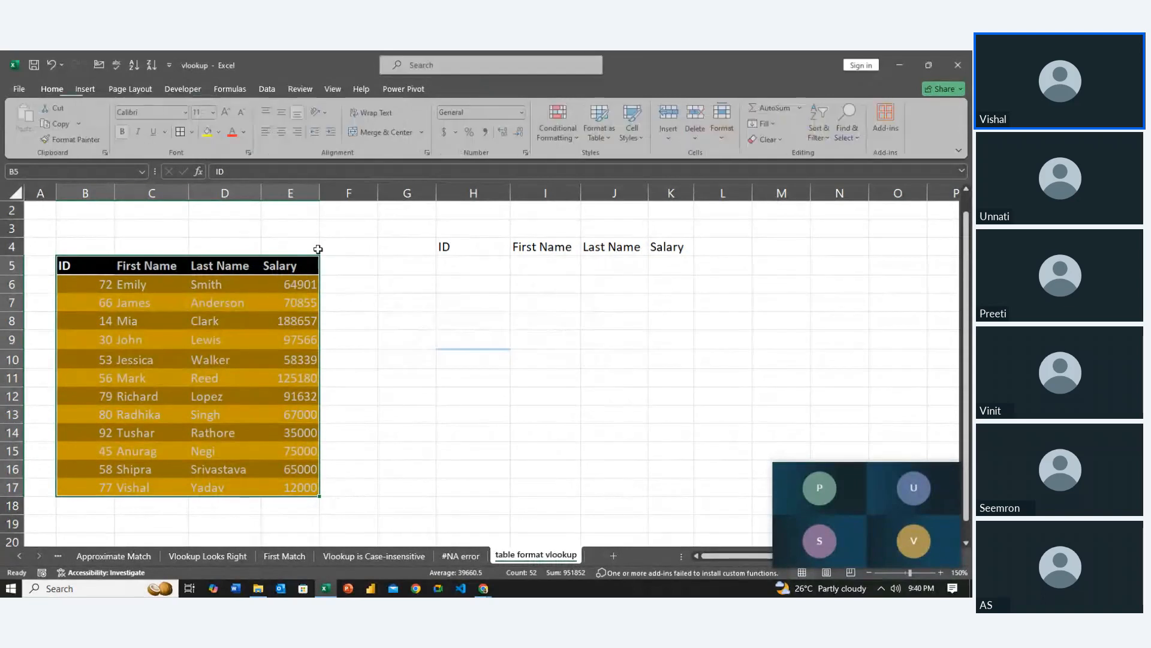
Clear all formatting from the converted range B5:E17
{"action": "left_click", "coordinate": [772, 147]}
{"action": "left_click", "coordinate": [782, 173]}
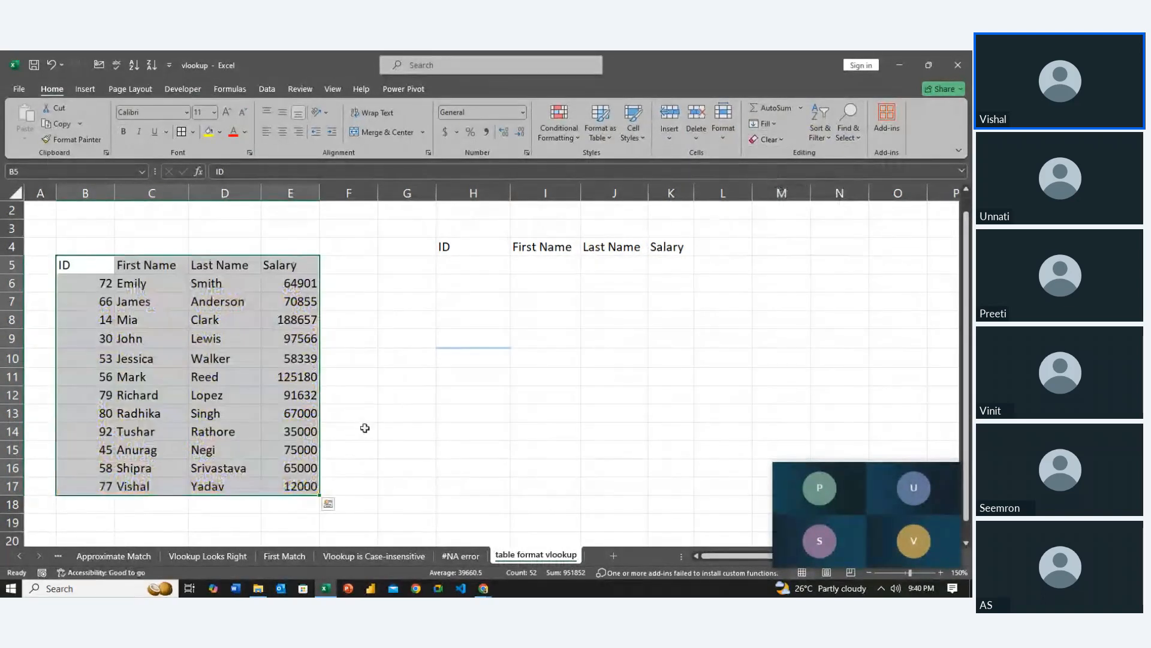
{"action": "left_click", "coordinate": [365, 428]}
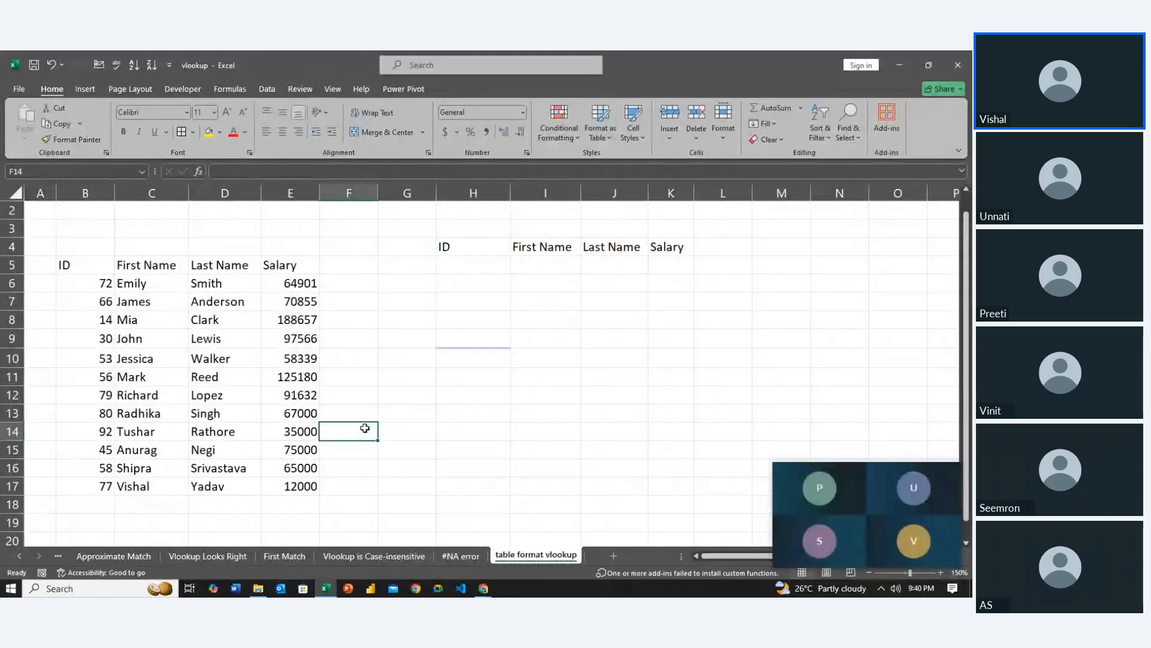
Enter 77 as the lookup ID in H5
{"action": "key", "text": "Right"}
{"action": "key", "text": "Up"}
{"action": "key", "text": "Right"}
{"action": "key", "text": "Up"}
{"action": "key", "text": "Up"}
{"action": "key", "text": "Up"}
{"action": "key", "text": "Up"}
{"action": "key", "text": "Up"}
{"action": "key", "text": "Up"}
{"action": "key", "text": "Up"}
{"action": "key", "text": "Up"}
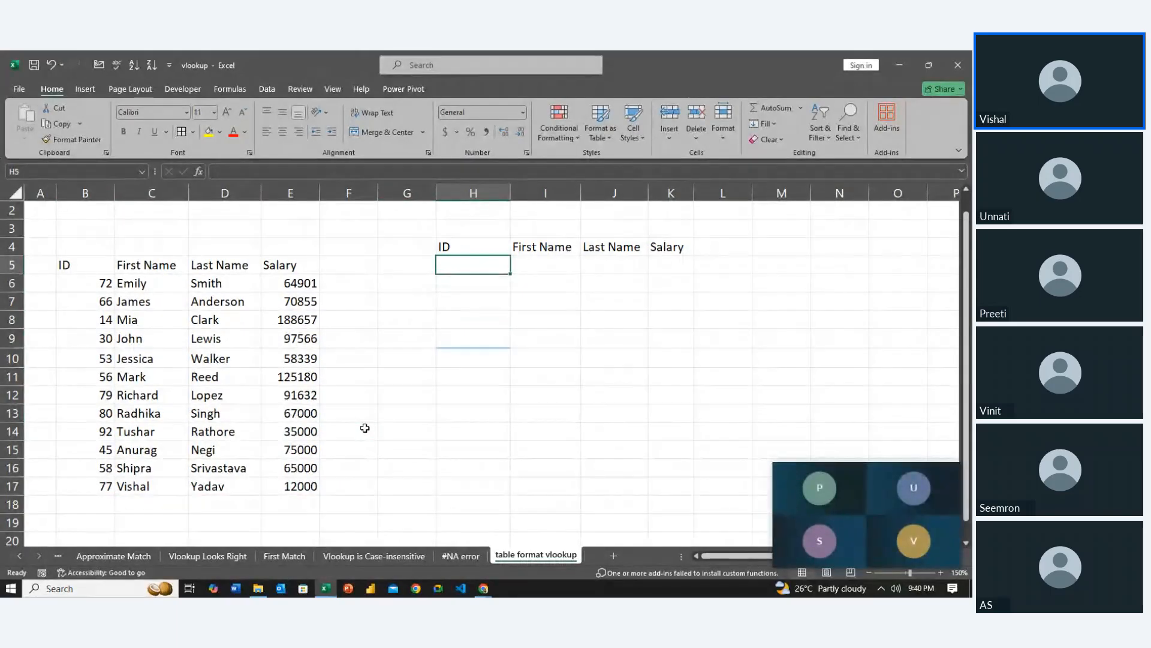
{"action": "type", "text": "77"}
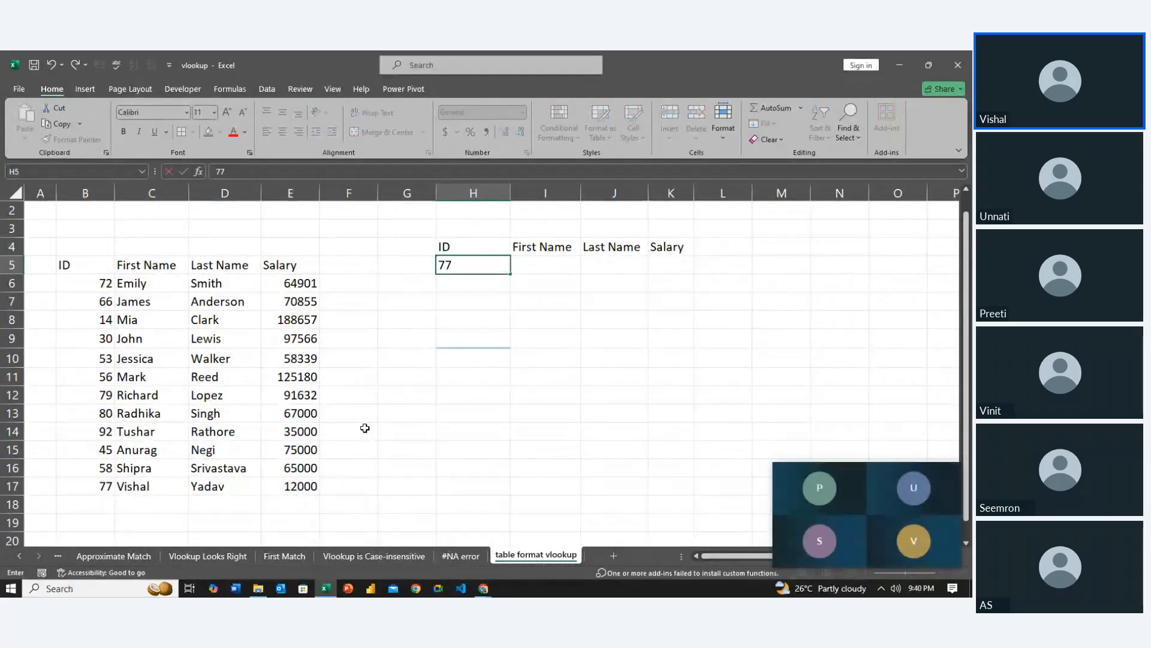
{"action": "key", "text": "Tab"}
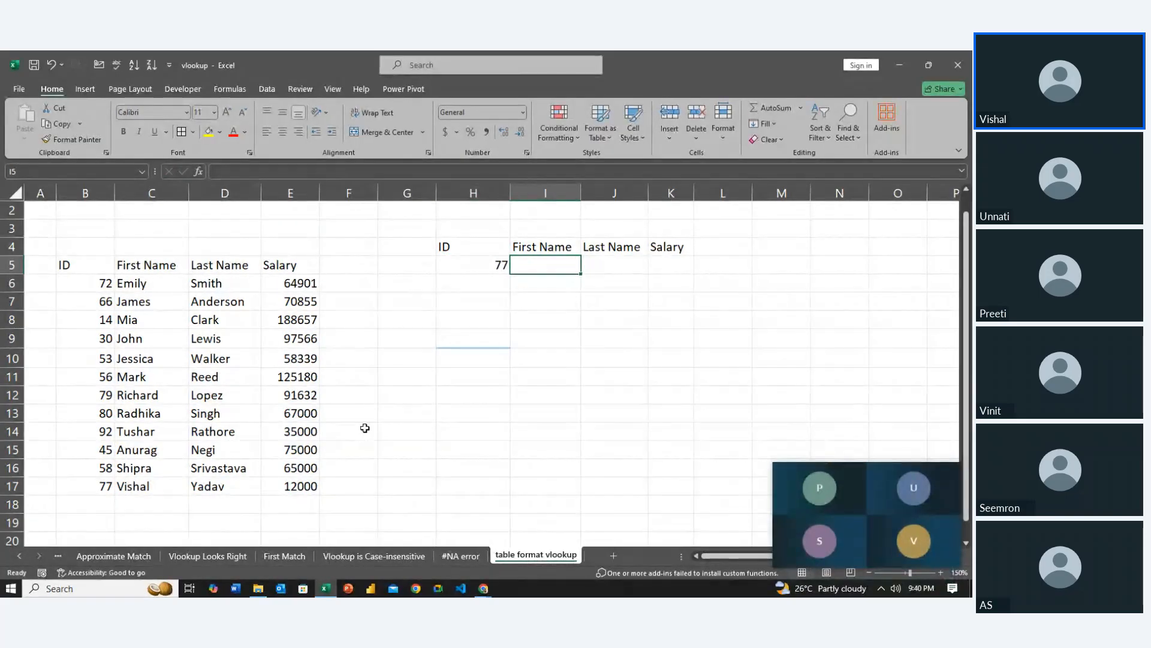
{"action": "key", "text": "shift+Right"}
{"action": "key", "text": "shift+Right"}
{"action": "type", "text": "=vl"}
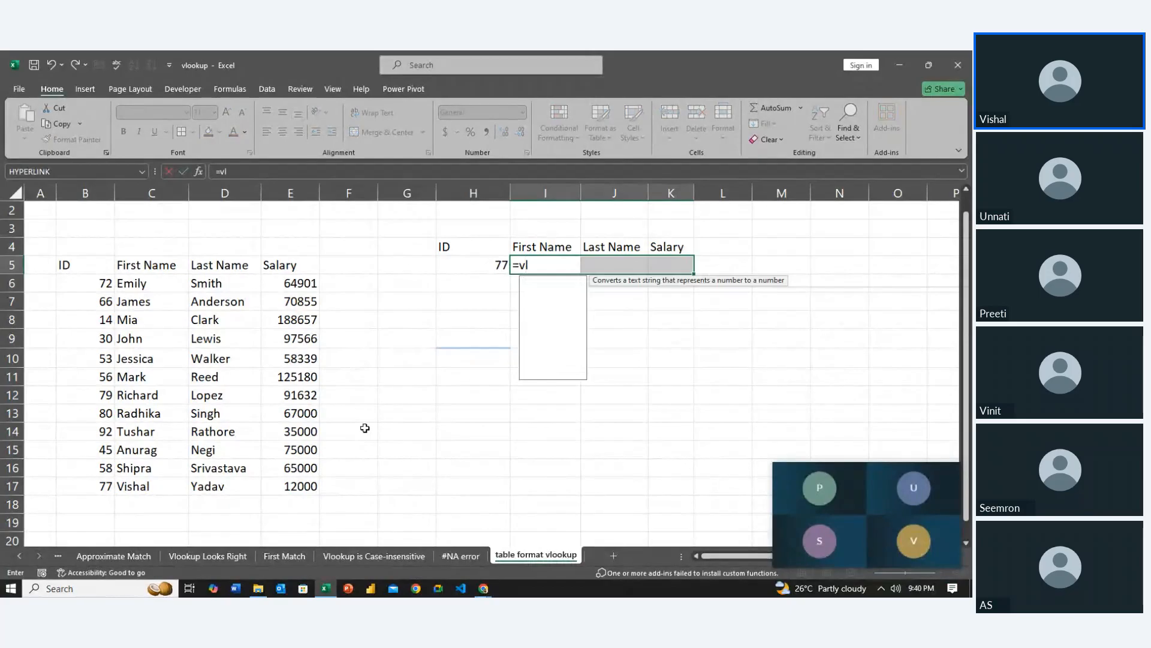
{"action": "key", "text": "Tab"}
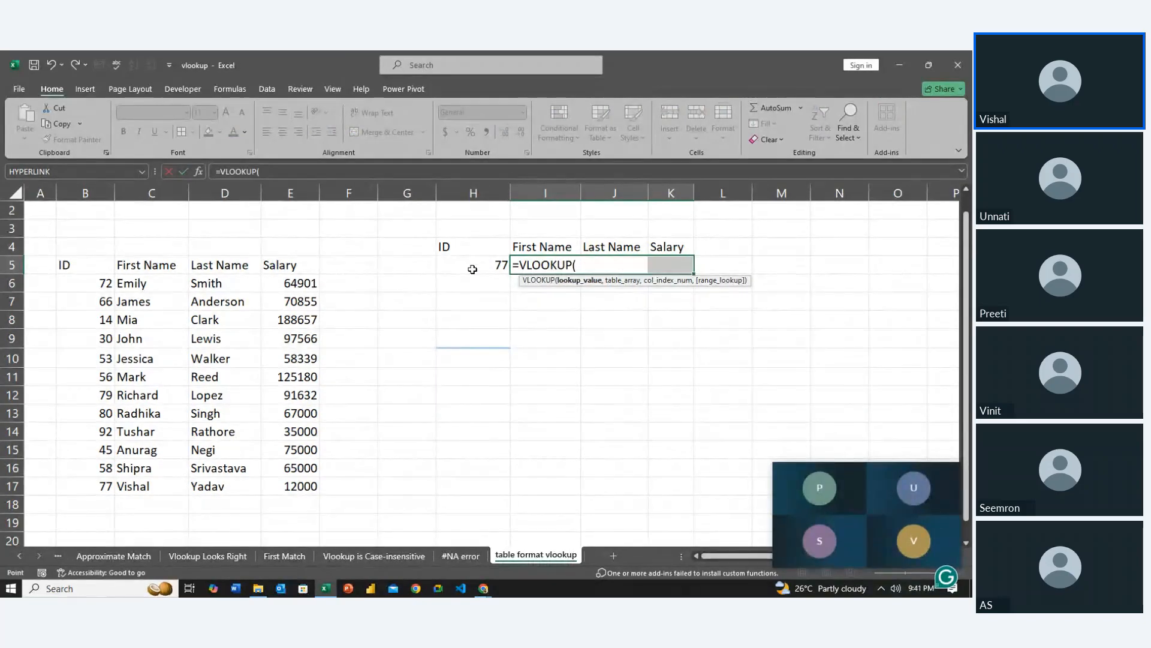
{"action": "left_click", "coordinate": [473, 269]}
{"action": "key", "text": "F4"}
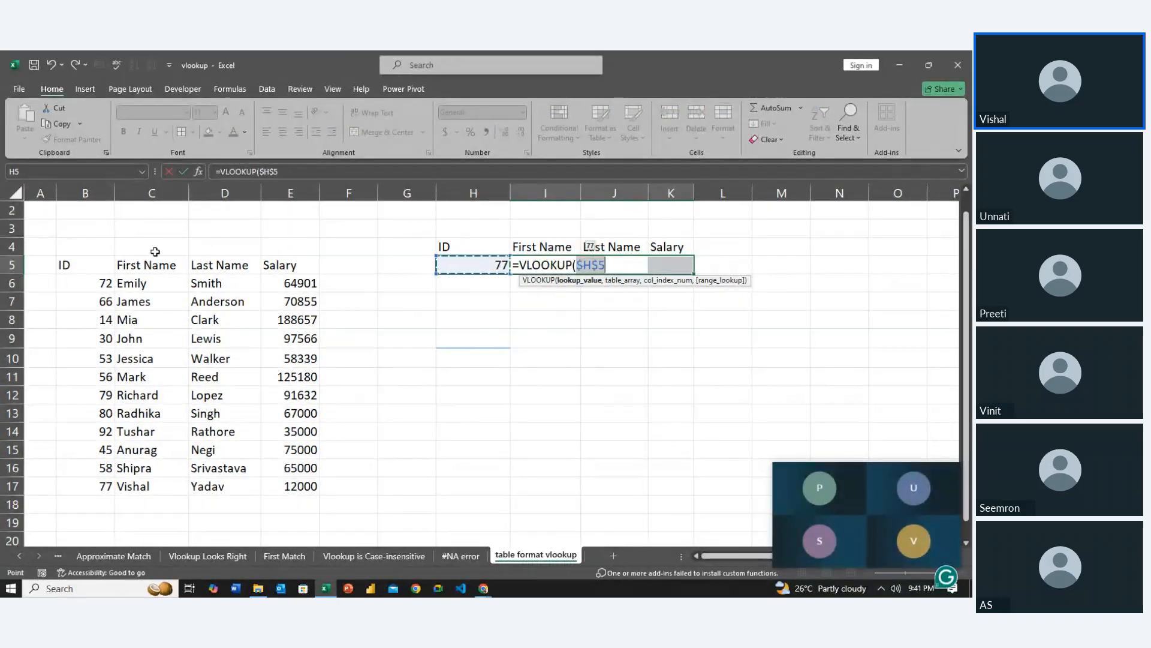
{"action": "mouse_move", "coordinate": [84, 264]}
{"action": "left_mouse_down"}
{"action": "mouse_move", "coordinate": [93, 321]}
{"action": "mouse_move", "coordinate": [172, 341]}
{"action": "mouse_move", "coordinate": [84, 267]}
{"action": "left_mouse_up"}
{"action": "key", "text": "Escape"}
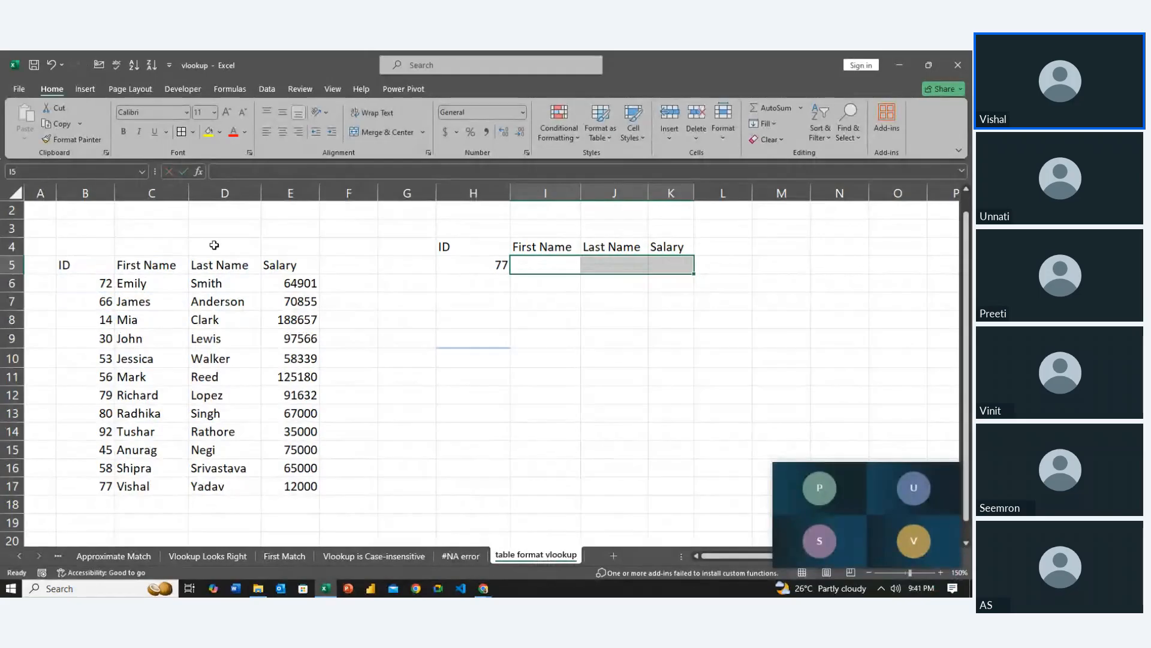
{"action": "double_click", "coordinate": [519, 263]}
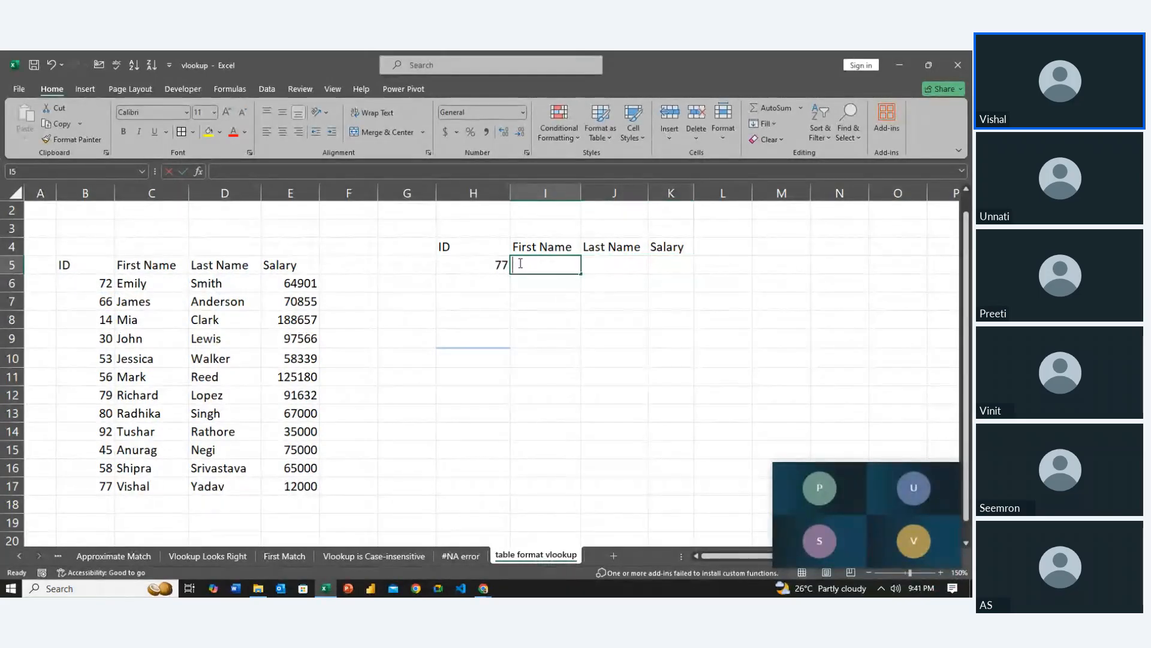
{"action": "key", "text": "Escape"}
Start a VLOOKUP formula across I5:K5 with $H$5 as the lookup value and B$5:E$17 as the table array
{"action": "key", "text": "shift+Right"}
{"action": "key", "text": "shift+Right"}
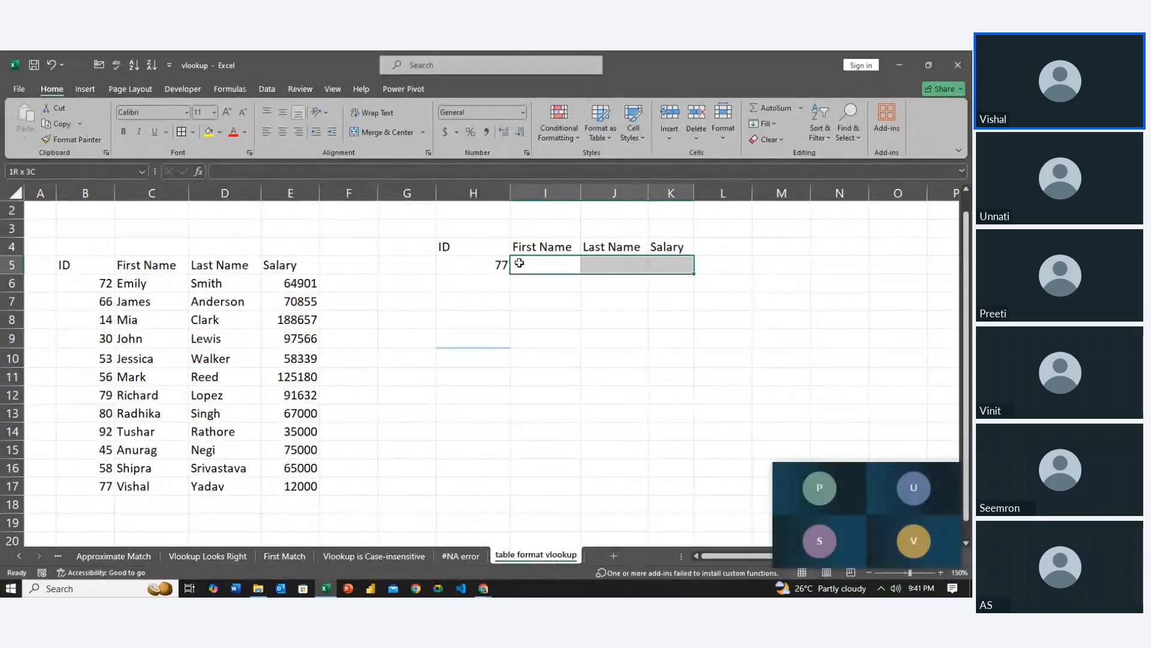
{"action": "type", "text": "=vl"}
{"action": "key", "text": "Tab"}
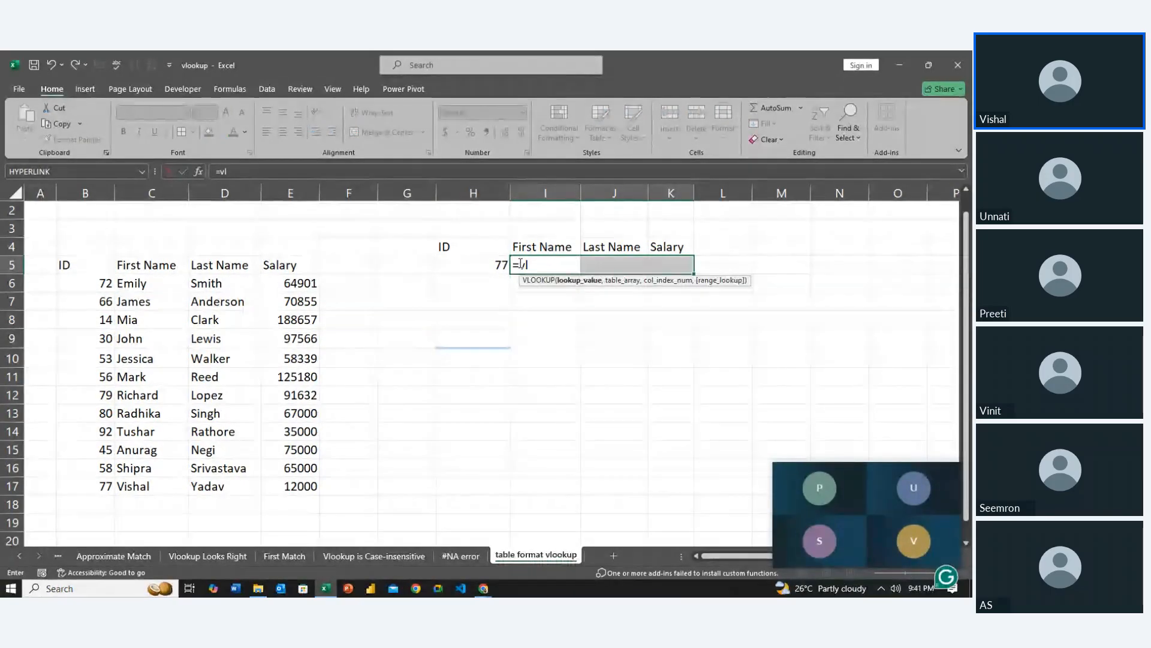
{"action": "left_click", "coordinate": [487, 265]}
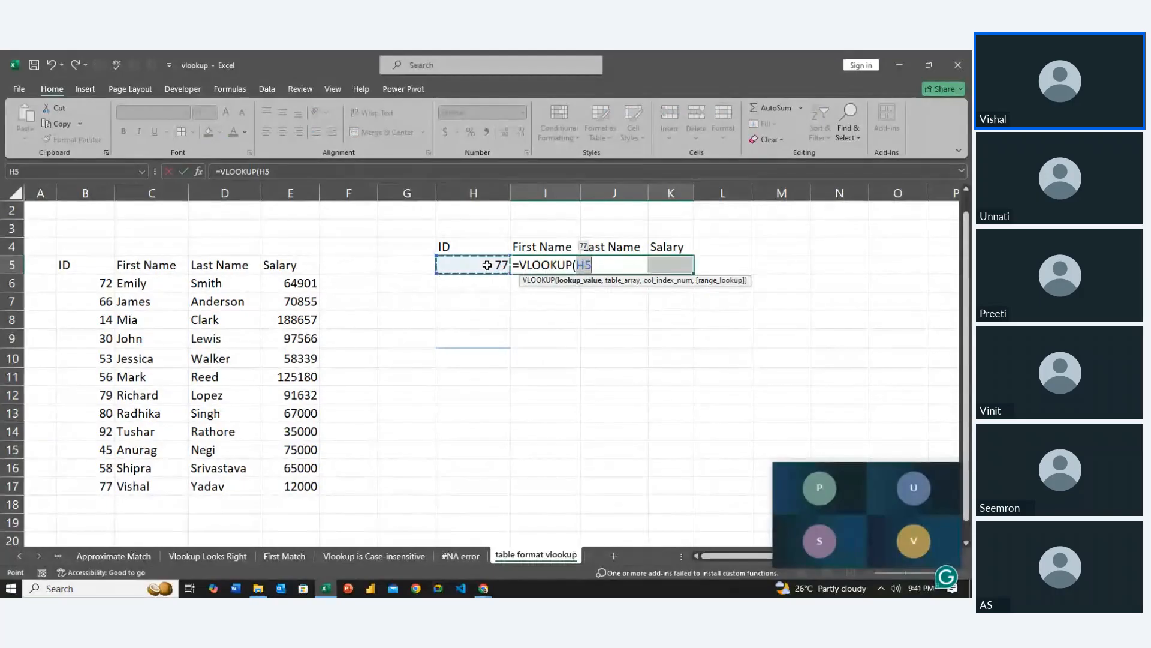
{"action": "key", "text": "F4"}
{"action": "type", "text": ","}
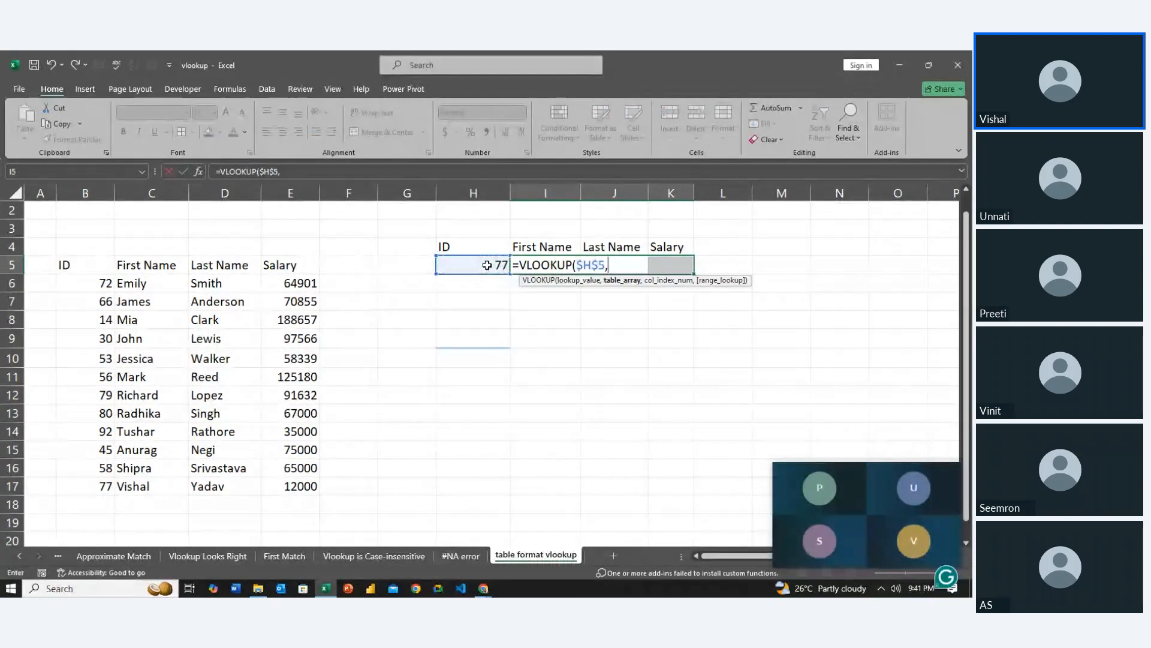
{"action": "left_click_drag", "start_coordinate": [99, 259], "coordinate": [314, 486]}
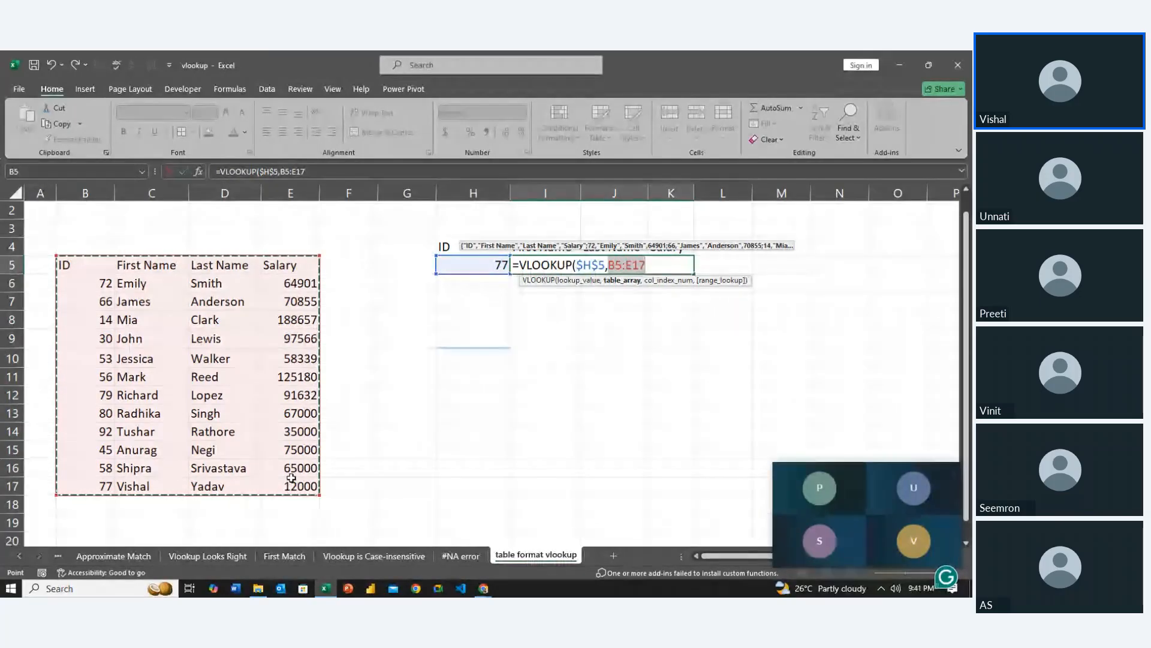
{"action": "key", "text": "F4"}
{"action": "key", "text": "F4"}
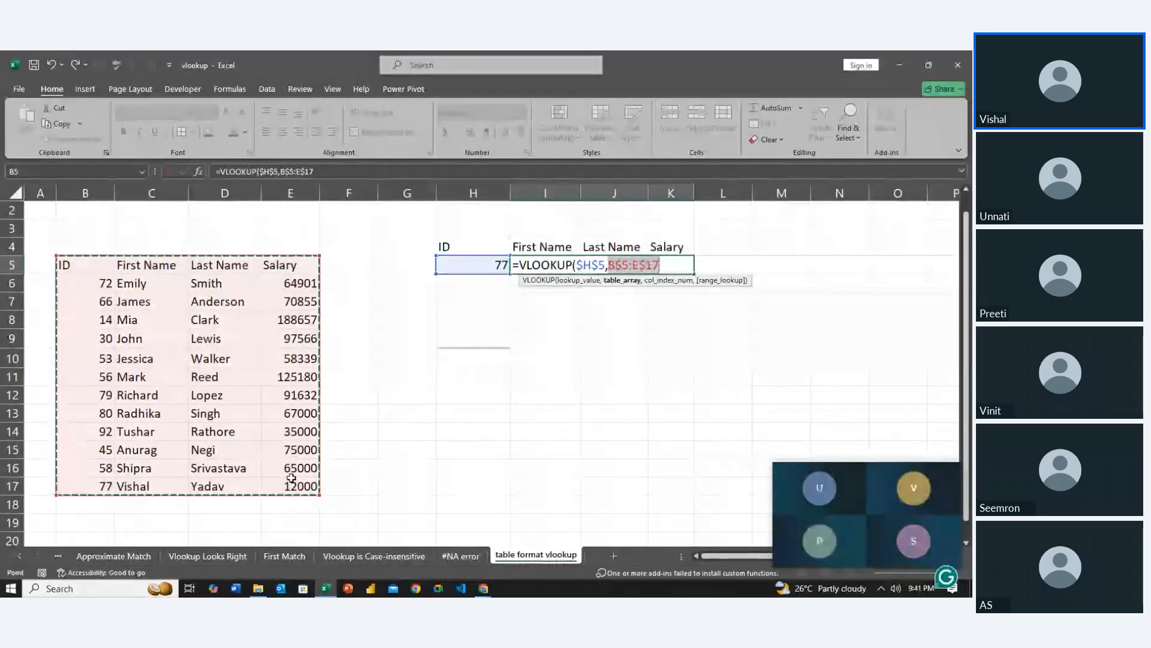
{"action": "type", "text": ","}
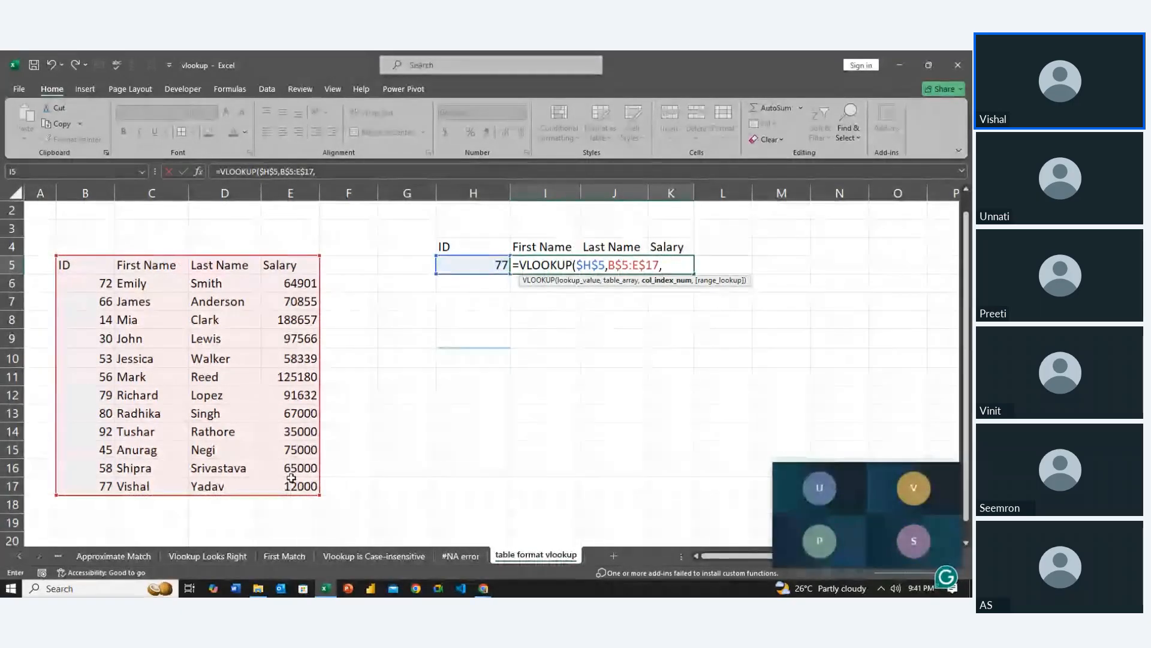
Change the formula's table array to the fully relative reference B5:E17
{"action": "key", "text": "Left"}
{"action": "key", "text": "Left"}
{"action": "key", "text": "Right"}
{"action": "key", "text": "BackSpace"}
{"action": "key", "text": "BackSpace"}
{"action": "key", "text": "BackSpace"}
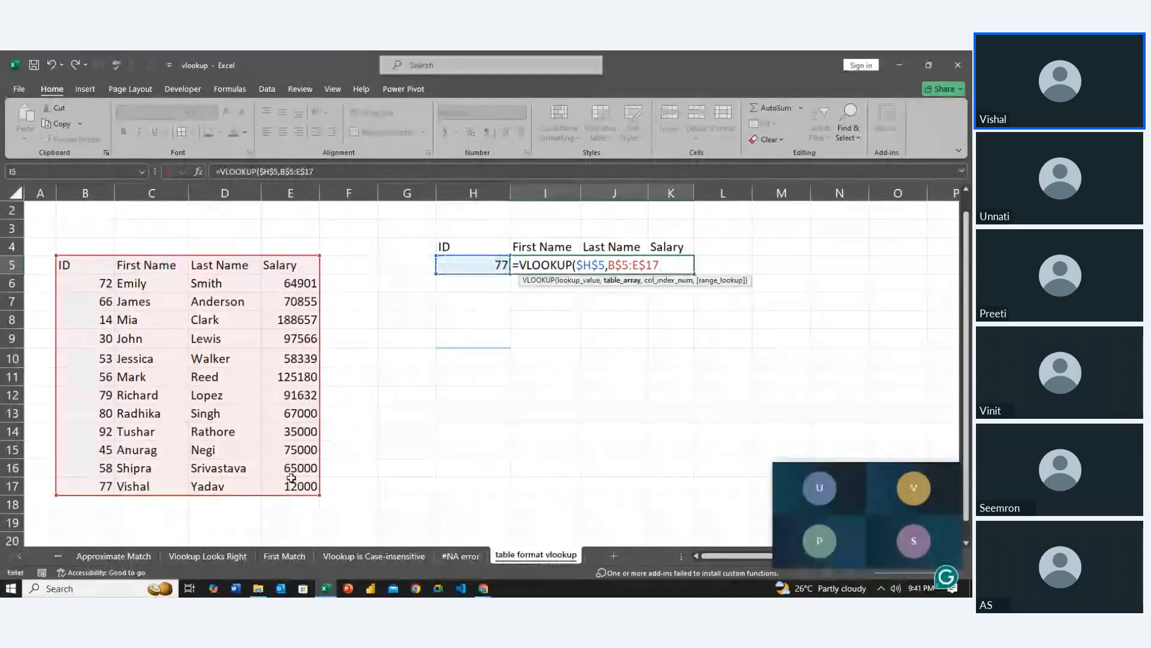
{"action": "key", "text": "F4"}
{"action": "key", "text": "F4"}
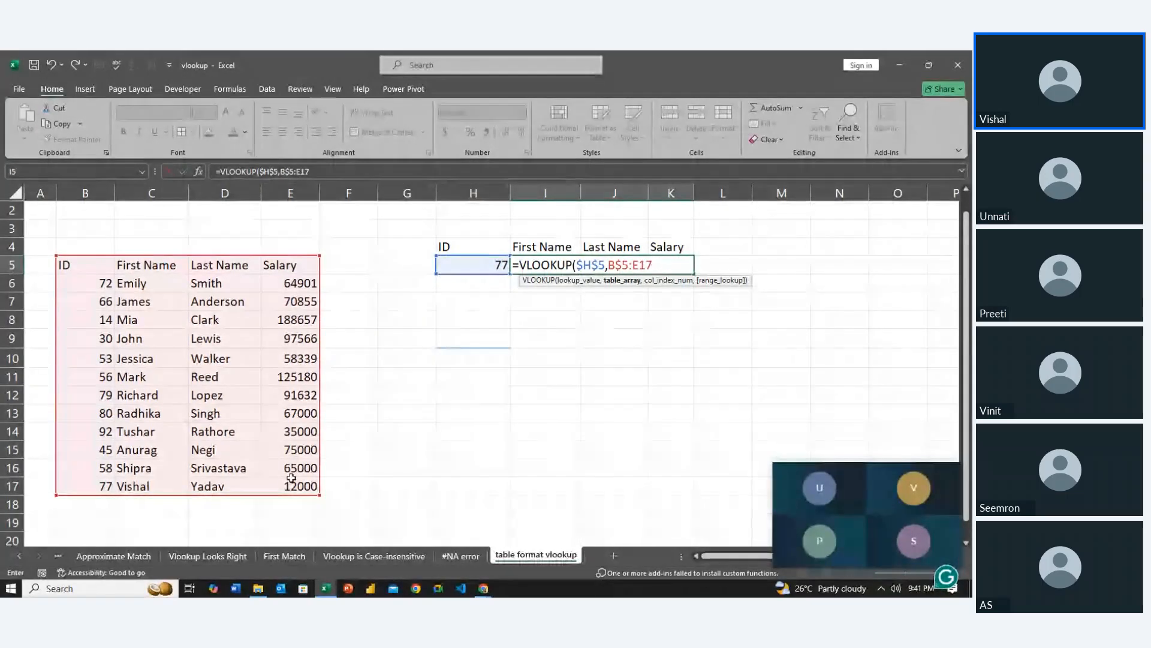
{"action": "key", "text": "Return"}
{"action": "key", "text": "Return"}
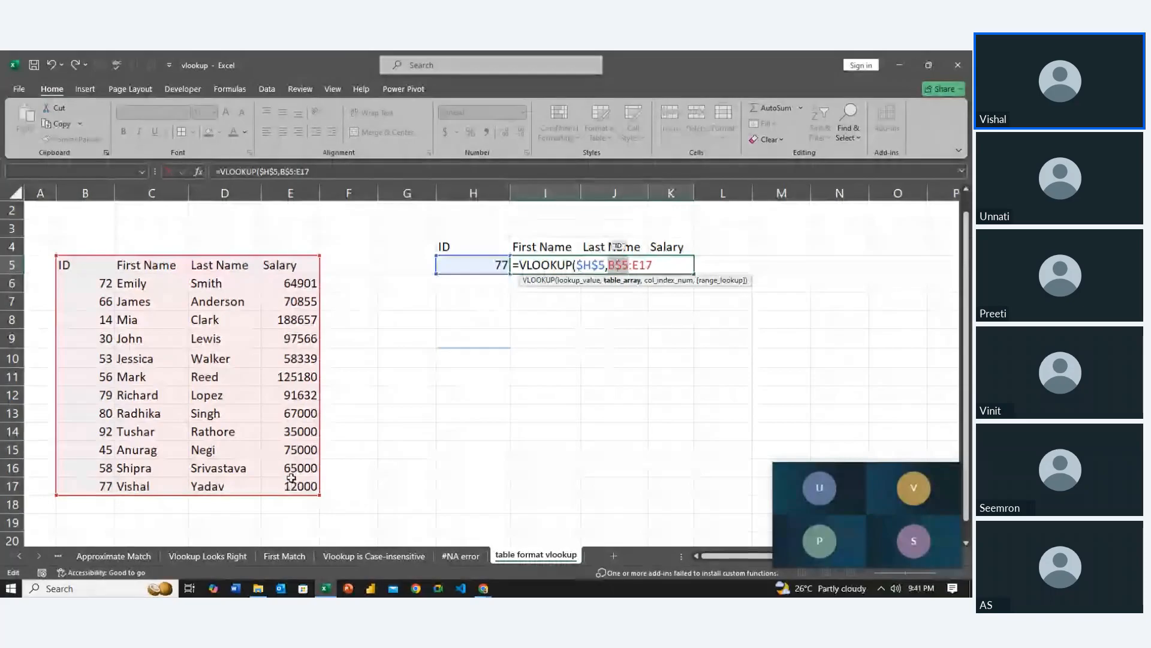
{"action": "key", "text": "F4"}
{"action": "key", "text": "F4"}
{"action": "key", "text": "Right"}
{"action": "key", "text": "Right"}
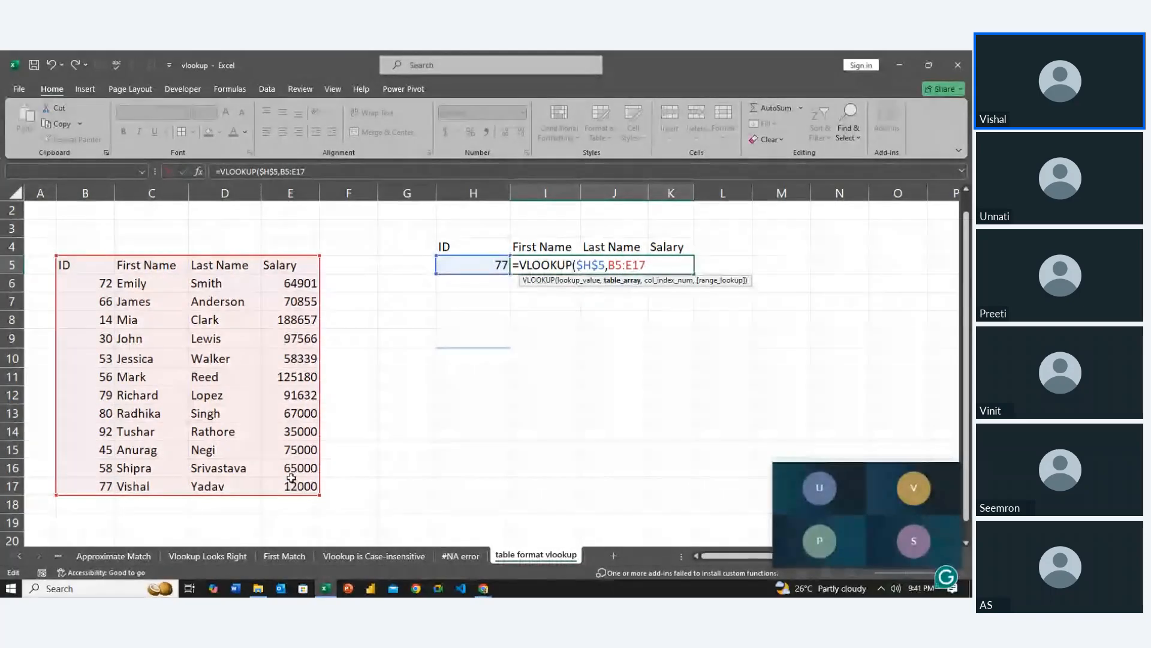
Complete the VLOOKUP with column indexes {2,3,4} and exact match 0, and enter it as an array across I5:K5
{"action": "type", "text": ","}
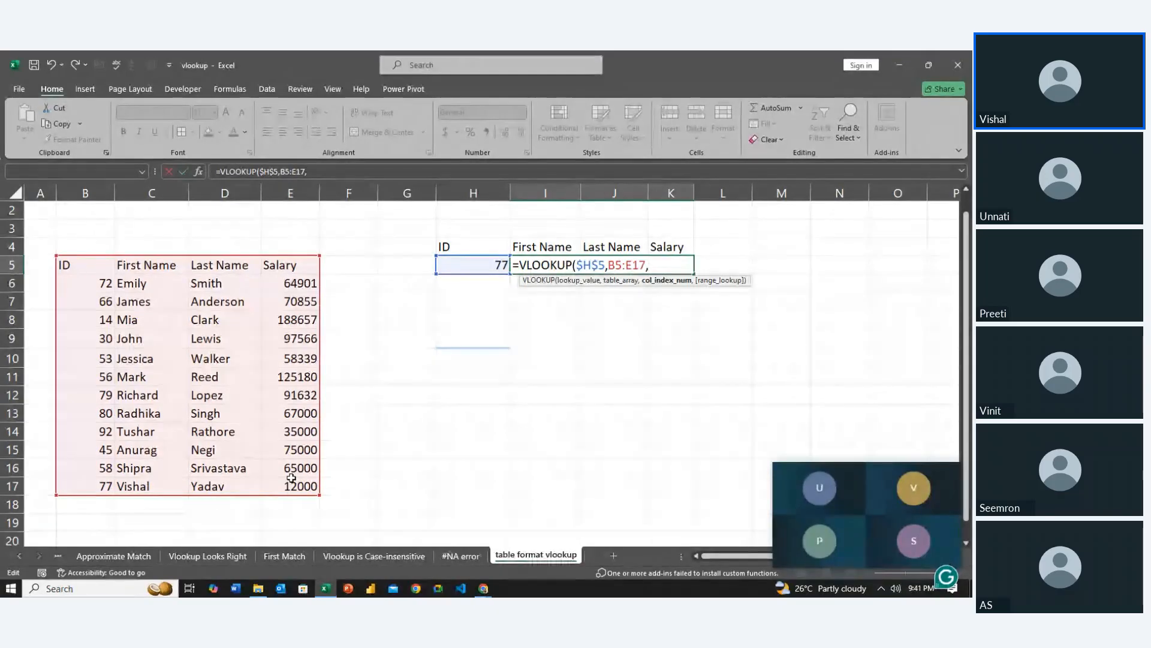
{"action": "left_click", "coordinate": [291, 478]}
{"action": "key", "text": "BackSpace"}
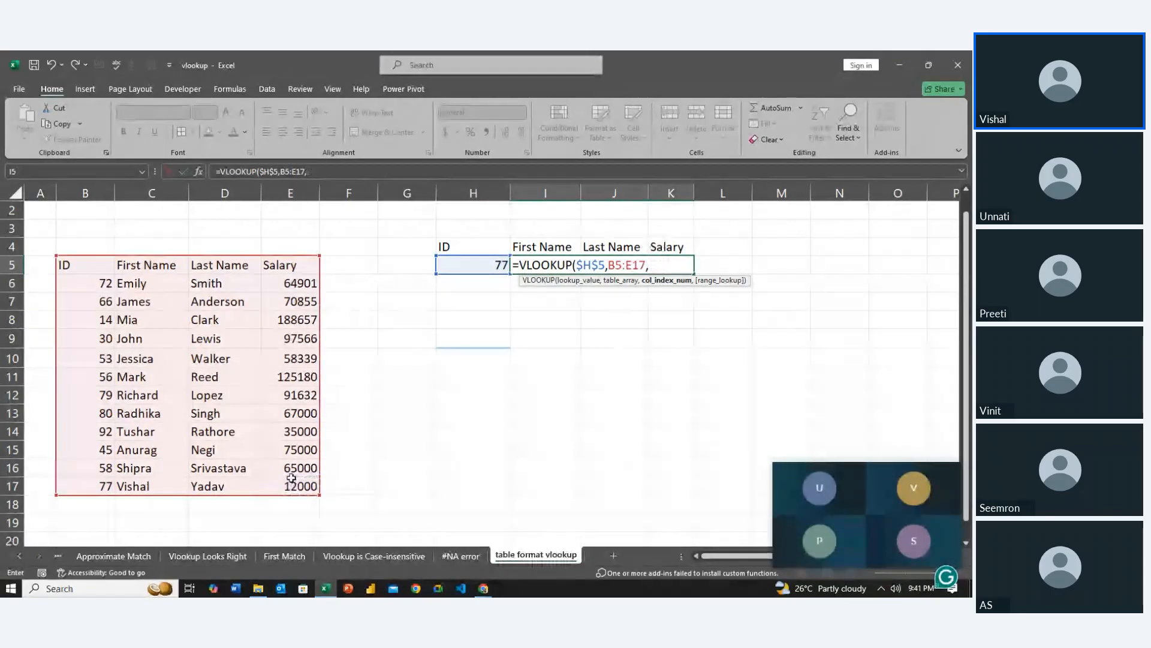
{"action": "type", "text": "{2"}
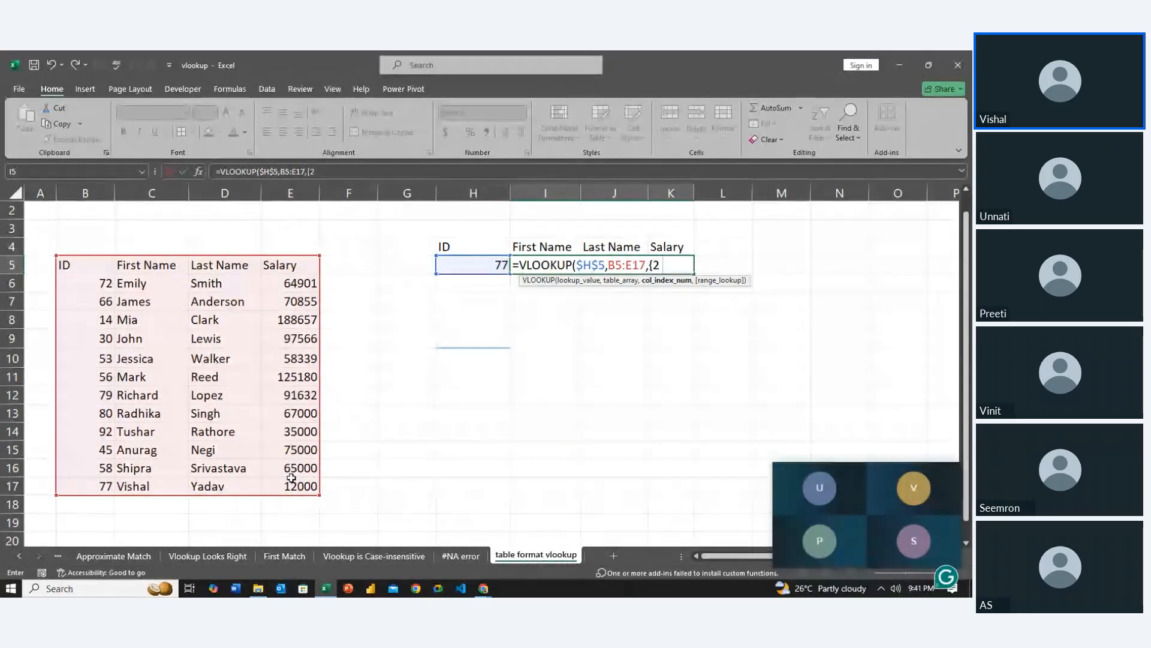
{"action": "type", "text": ",3,4"}
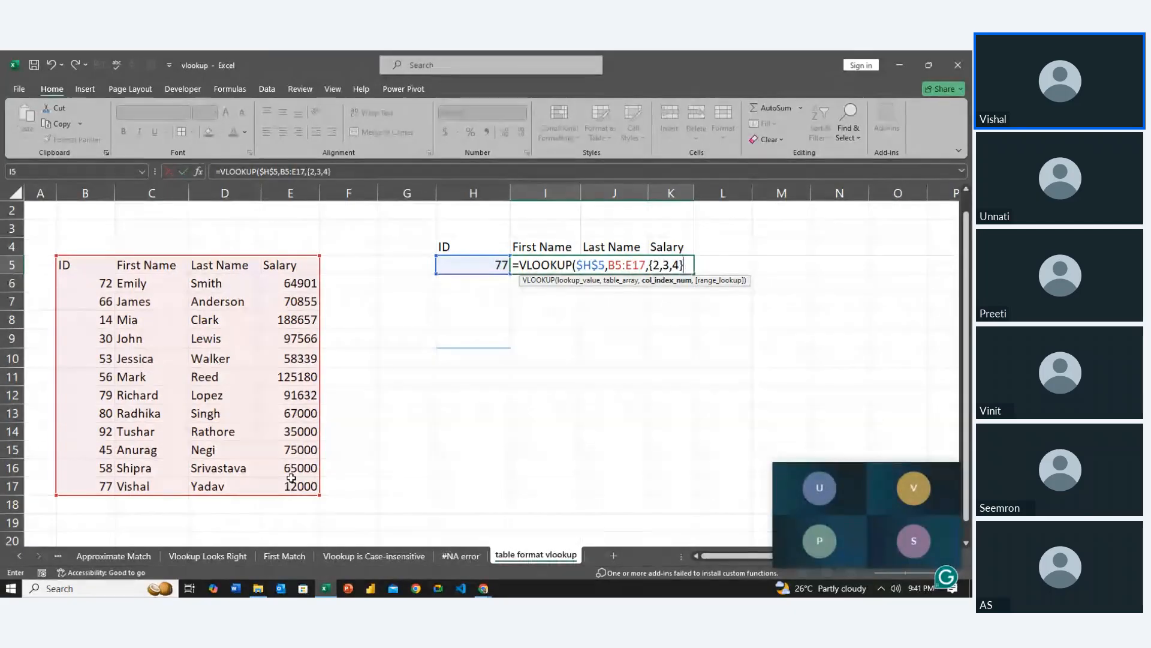
{"action": "type", "text": "},0"}
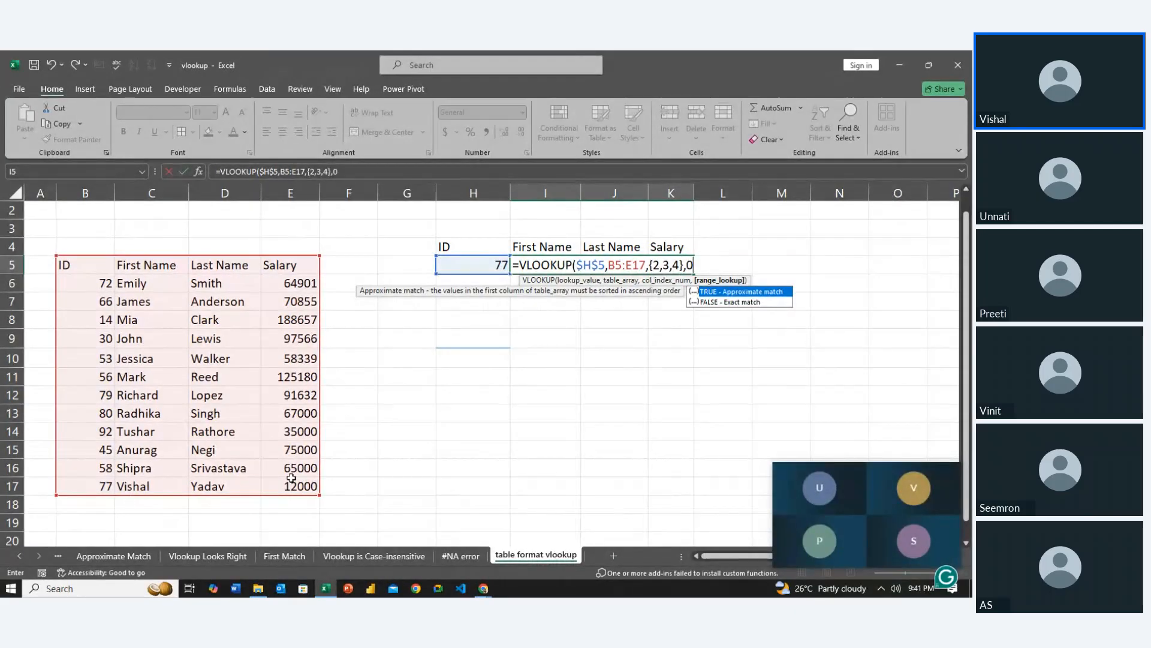
{"action": "key", "text": "ctrl+Return"}
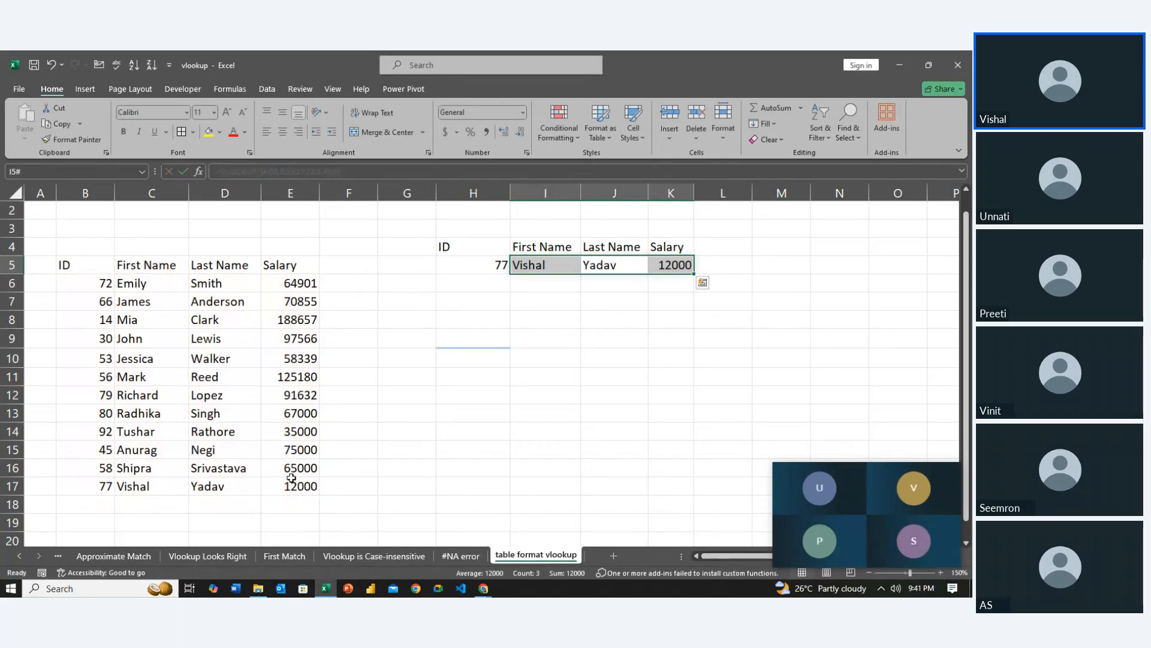
{"action": "key", "text": "Right"}
{"action": "key", "text": "Right"}
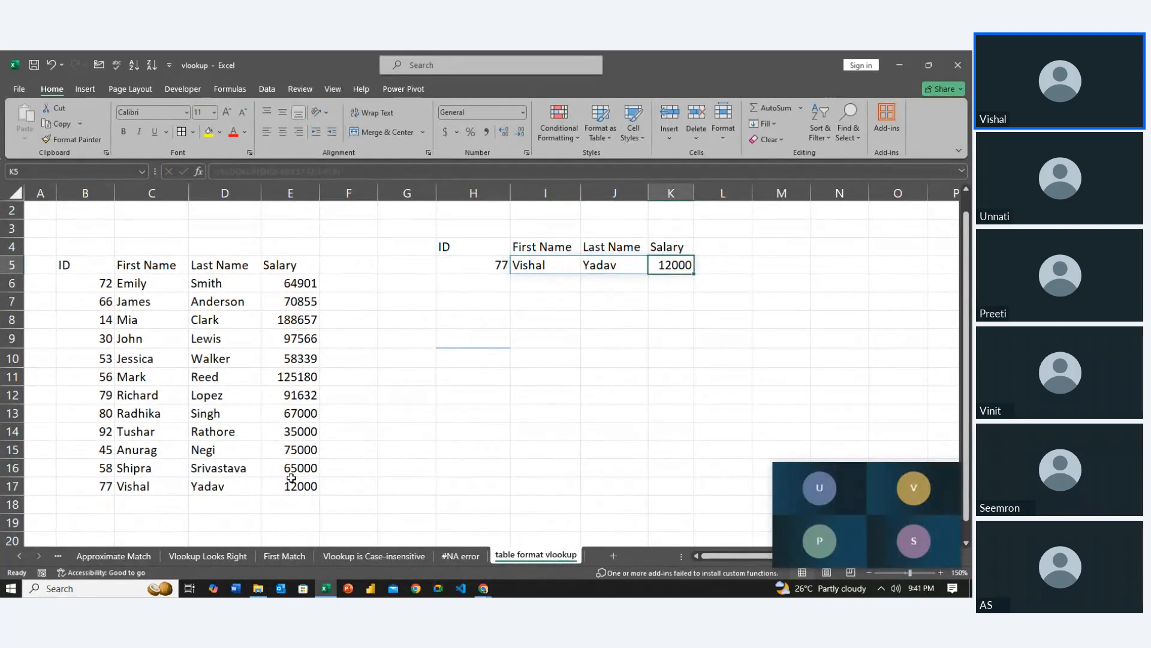
Test the multi-column lookup with IDs 53 and 58 in H5
{"action": "key", "text": "Left"}
{"action": "key", "text": "Left"}
{"action": "key", "text": "Left"}
{"action": "key", "text": "Left"}
{"action": "key", "text": "Right"}
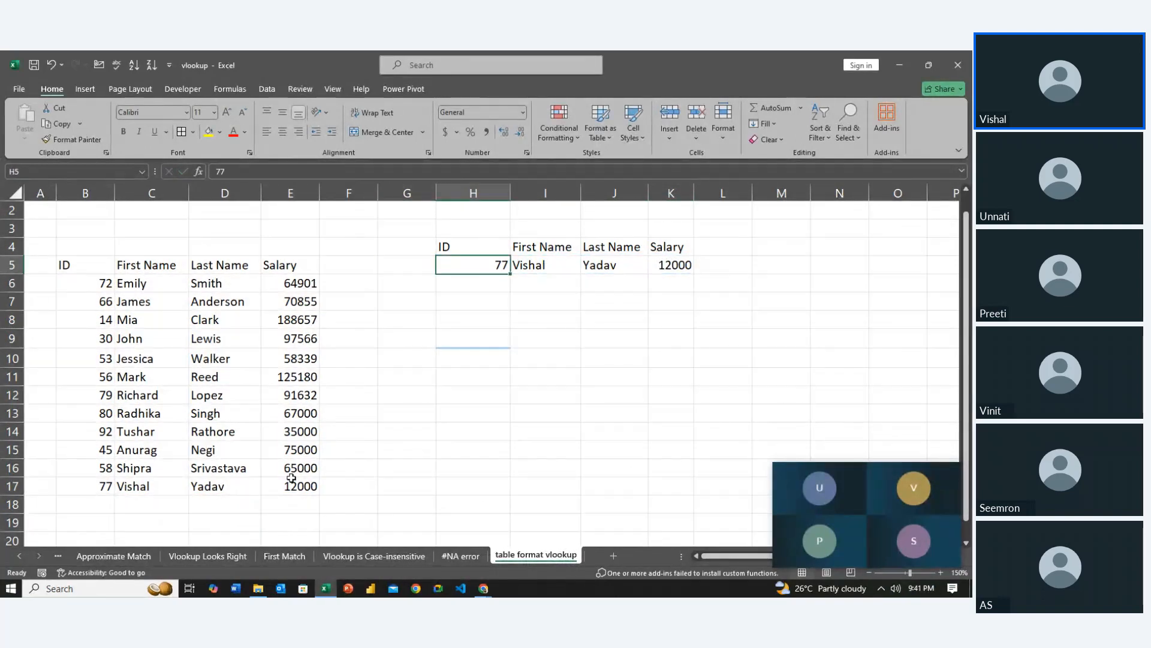
{"action": "type", "text": "53"}
{"action": "key", "text": "Return"}
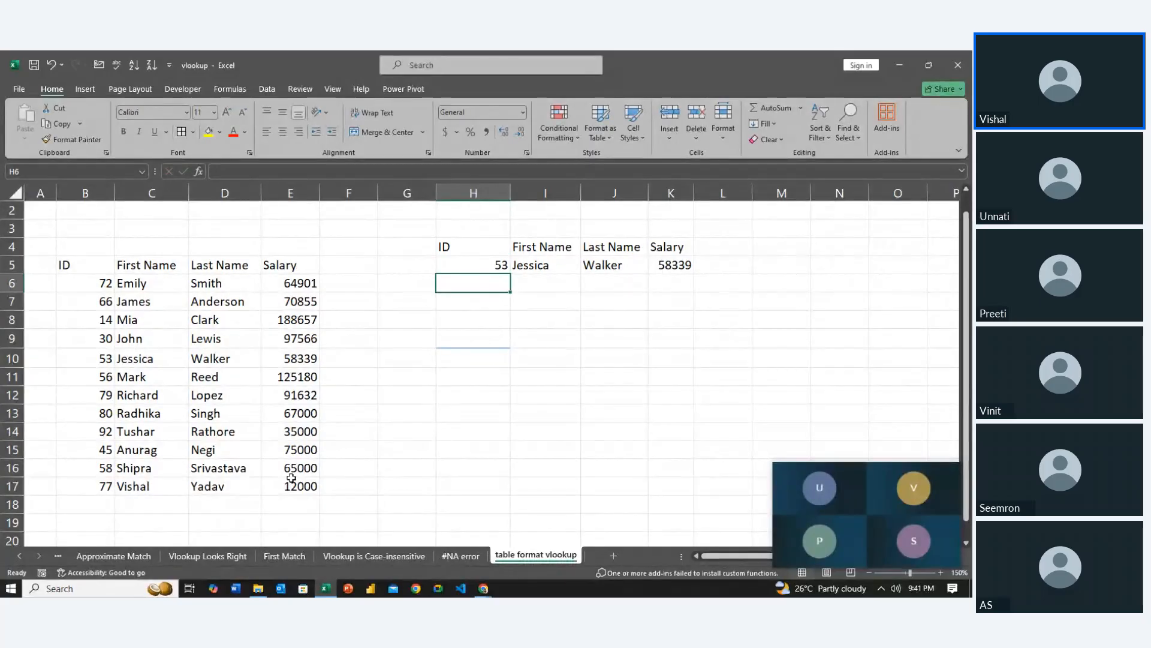
{"action": "key", "text": "Up"}
{"action": "type", "text": "58"}
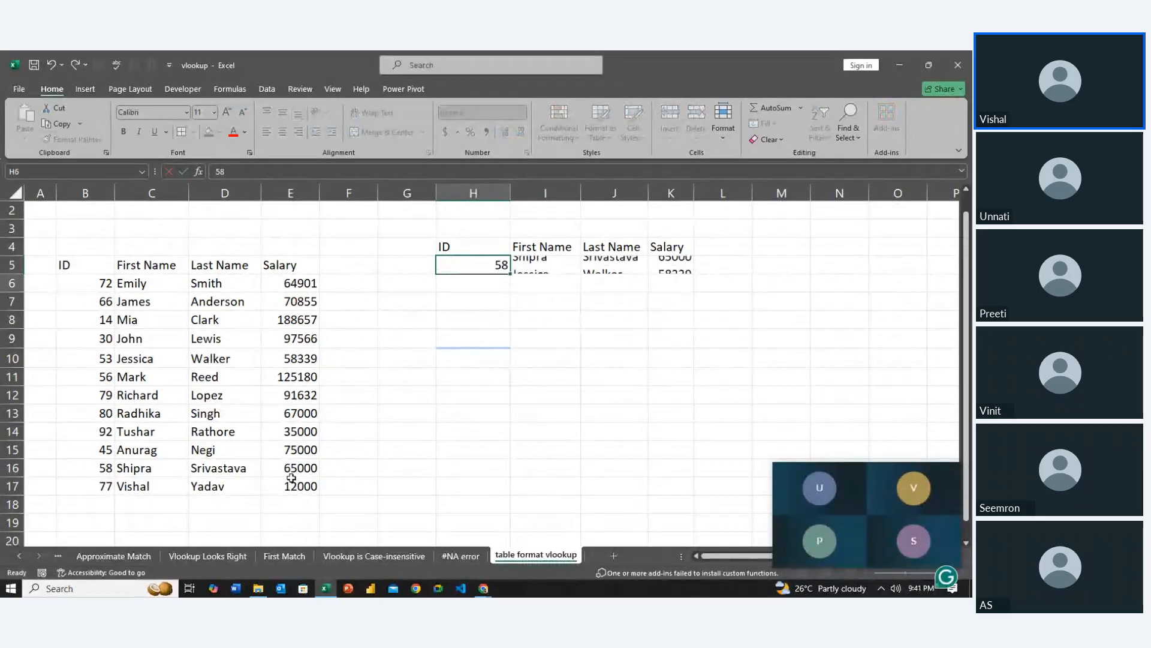
{"action": "key", "text": "Return"}
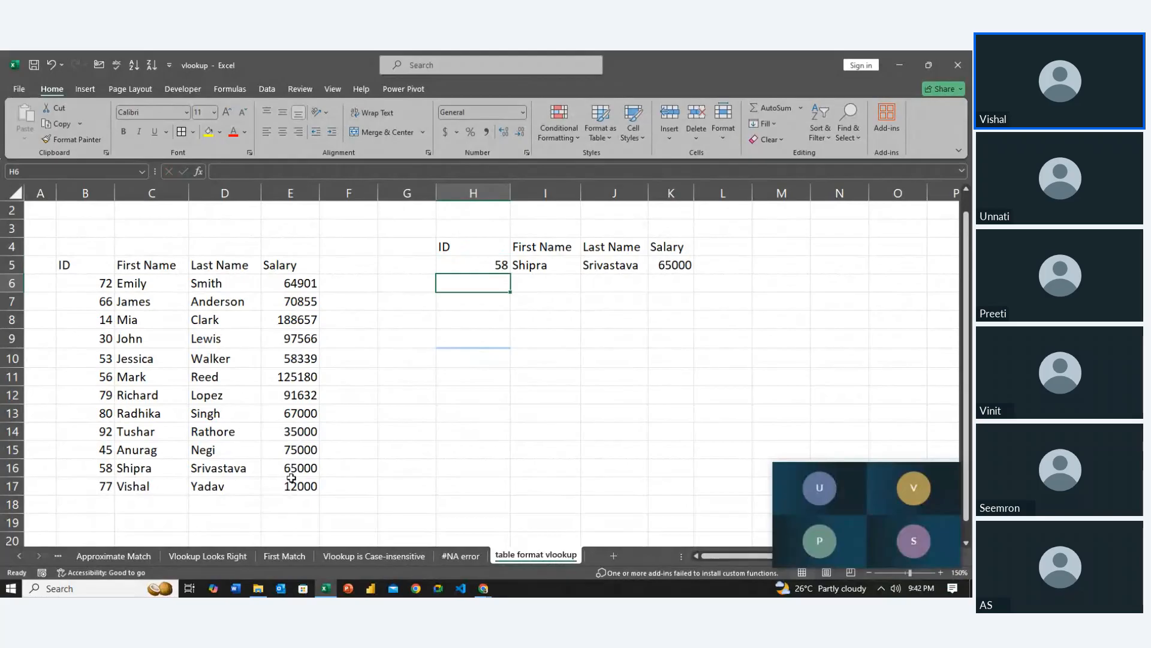
Add a record in B18:E18 with ID 34, a first name, a last name and a salary of 35000
{"action": "key", "text": "Left"}
{"action": "key", "text": "Left"}
{"action": "key", "text": "Down"}
{"action": "key", "text": "Down"}
{"action": "key", "text": "Left"}
{"action": "key", "text": "Down"}
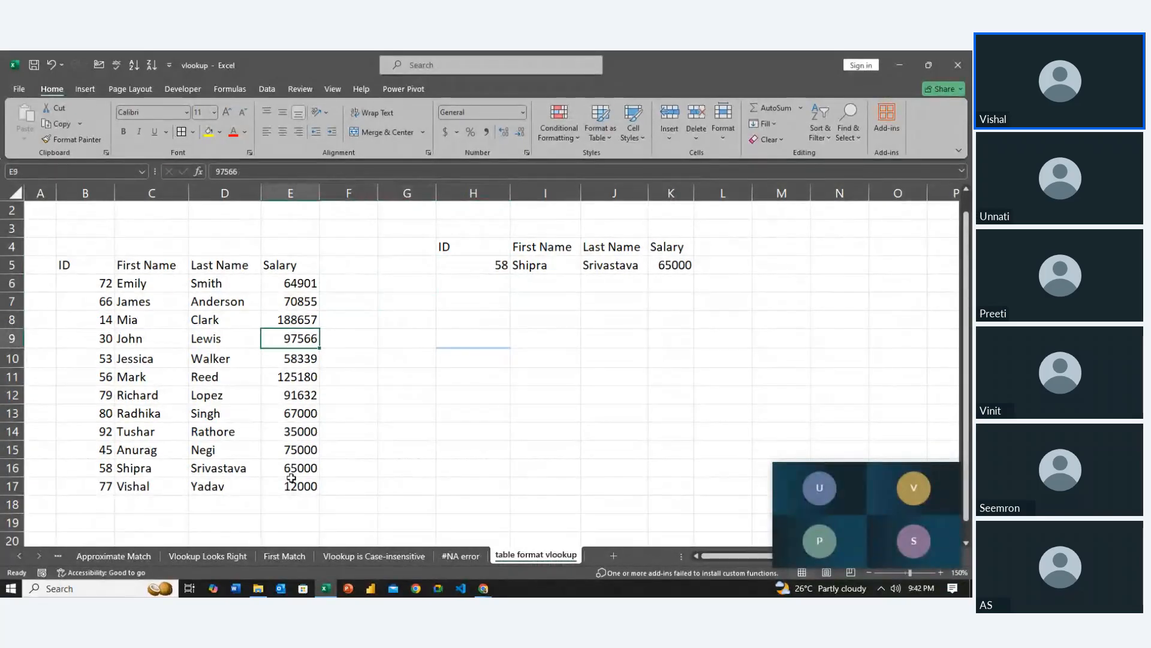
{"action": "key", "text": "Left"}
{"action": "key", "text": "Down"}
{"action": "key", "text": "Left"}
{"action": "key", "text": "Down"}
{"action": "key", "text": "Down"}
{"action": "key", "text": "Down"}
{"action": "key", "text": "Down"}
{"action": "key", "text": "Down"}
{"action": "key", "text": "Left"}
{"action": "key", "text": "Down"}
{"action": "key", "text": "Down"}
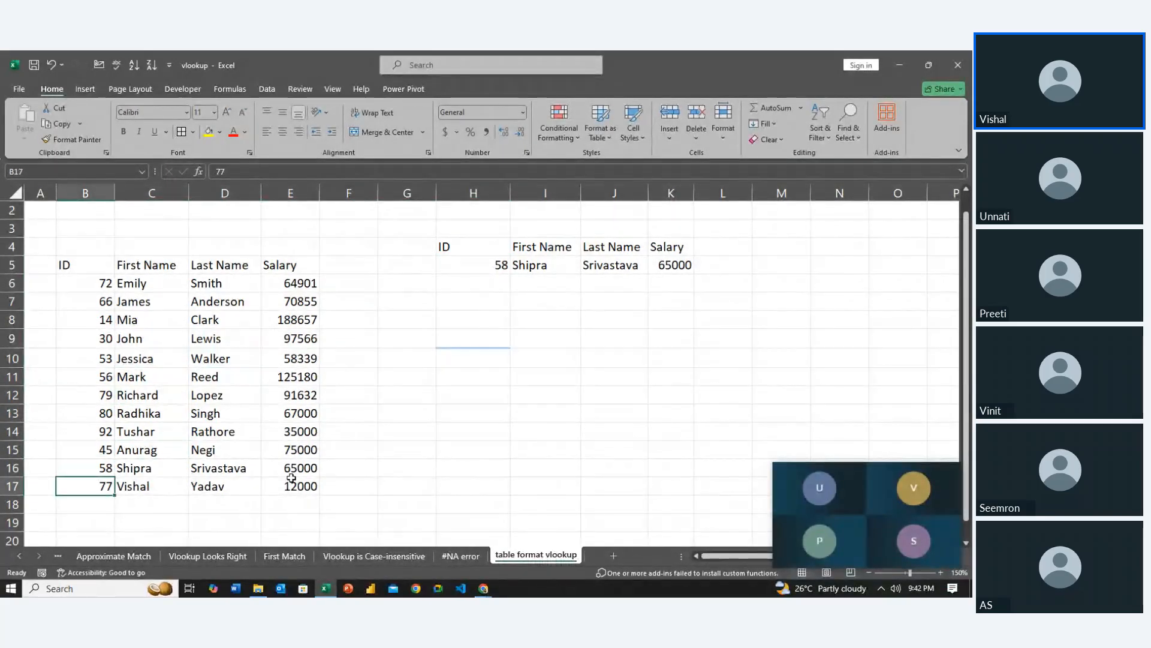
{"action": "key", "text": "Down"}
{"action": "type", "text": "34"}
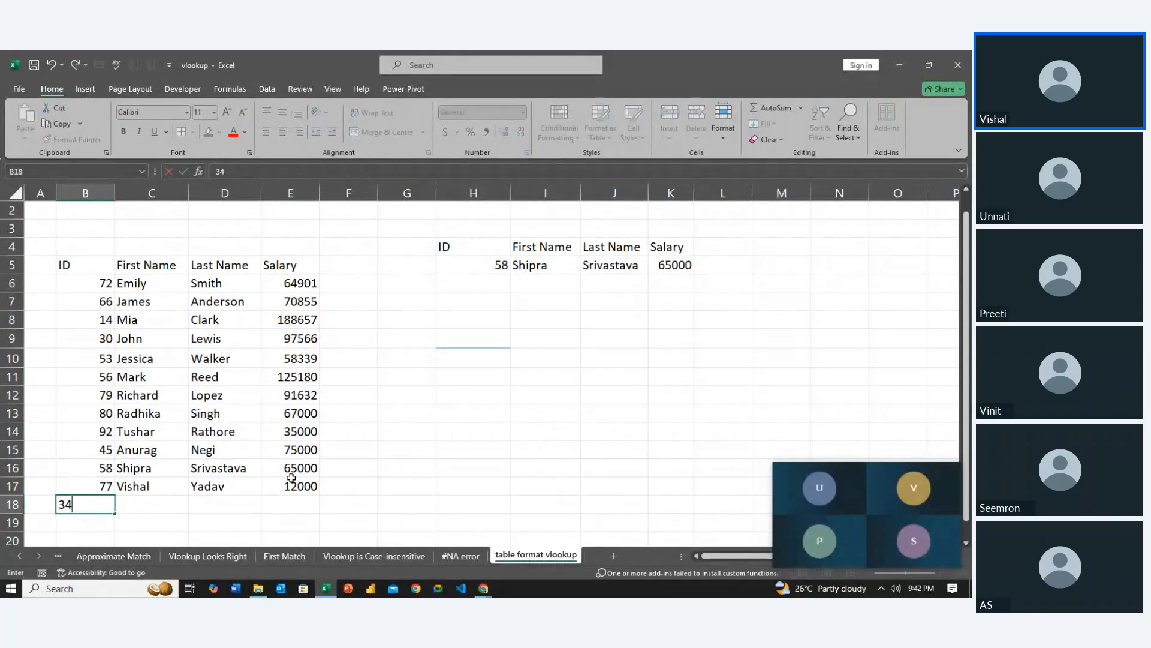
{"action": "key", "text": "Tab"}
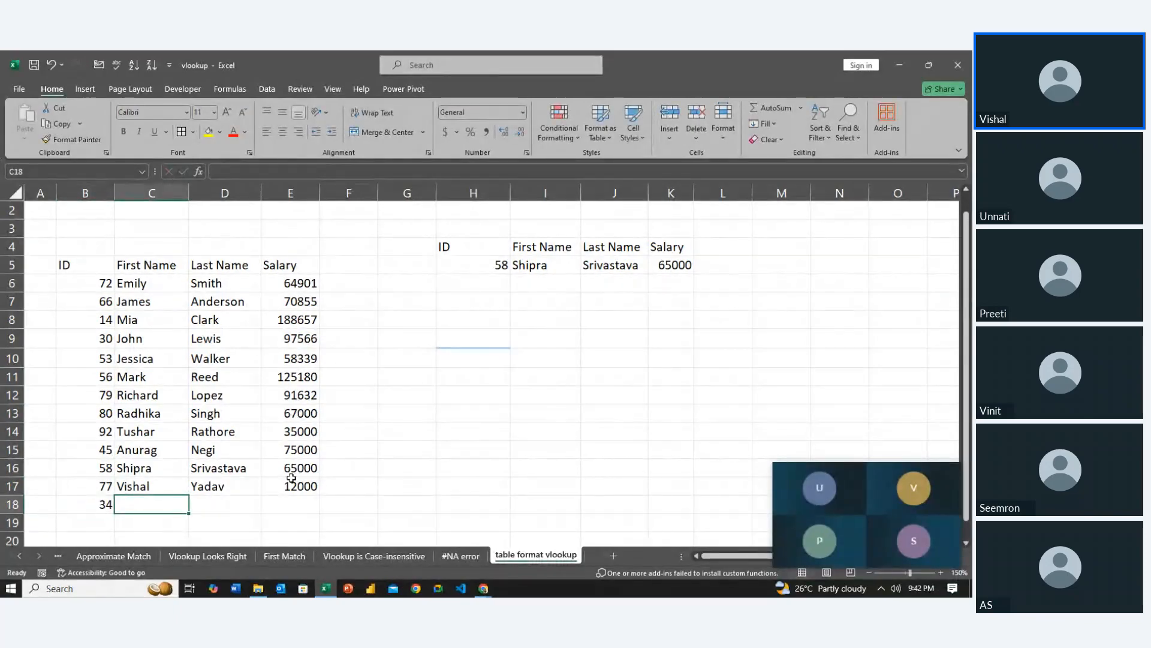
{"action": "type", "text": "Unnati"}
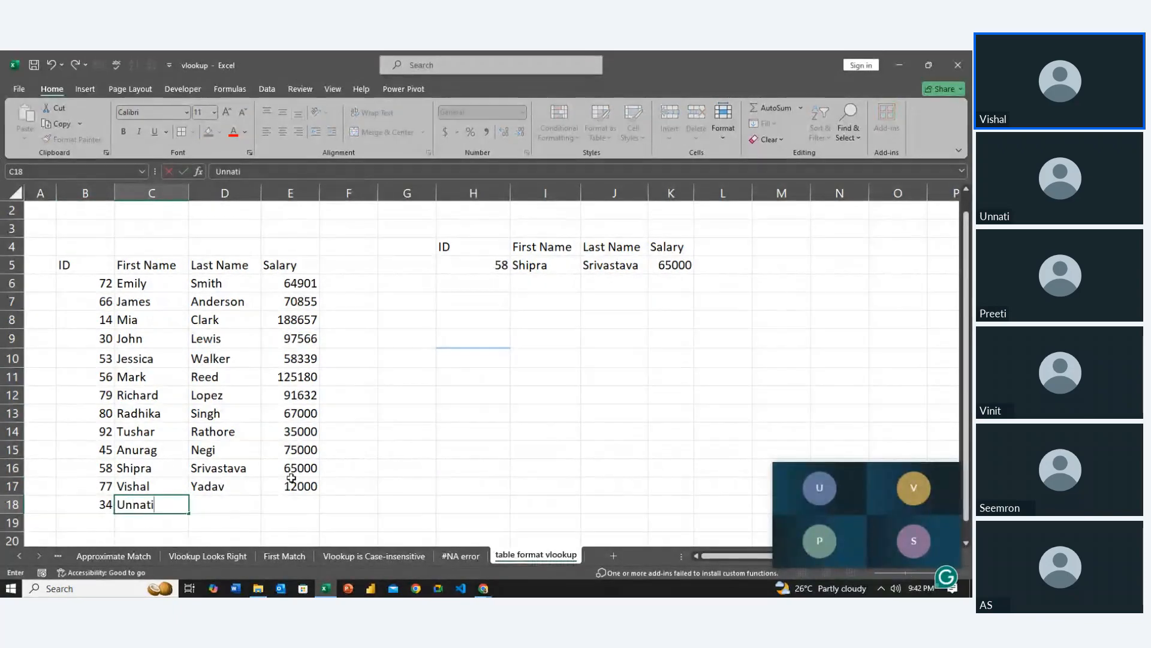
{"action": "key", "text": "Tab"}
{"action": "type", "text": "Rai"}
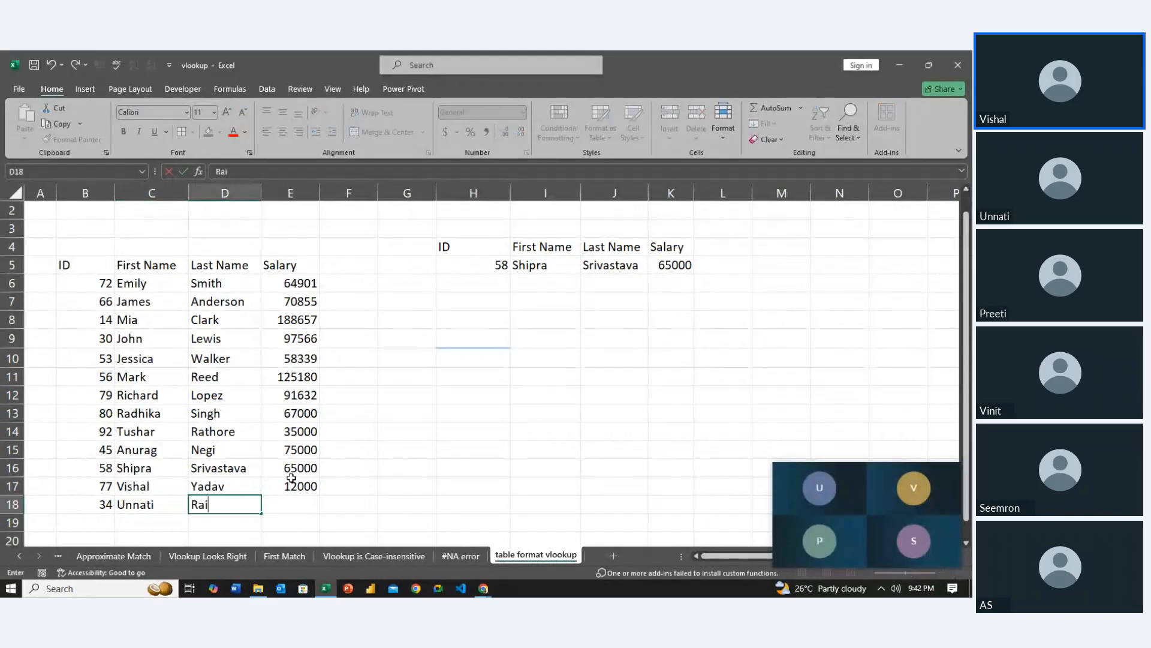
{"action": "key", "text": "Tab"}
{"action": "type", "text": "35000"}
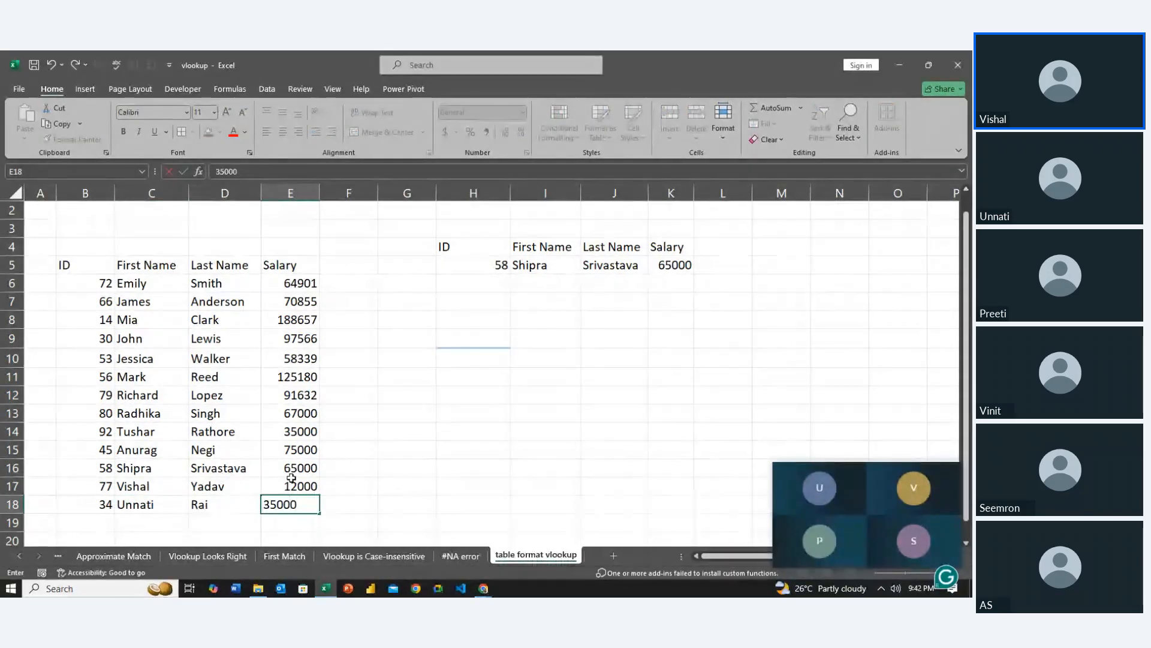
{"action": "key", "text": "Return"}
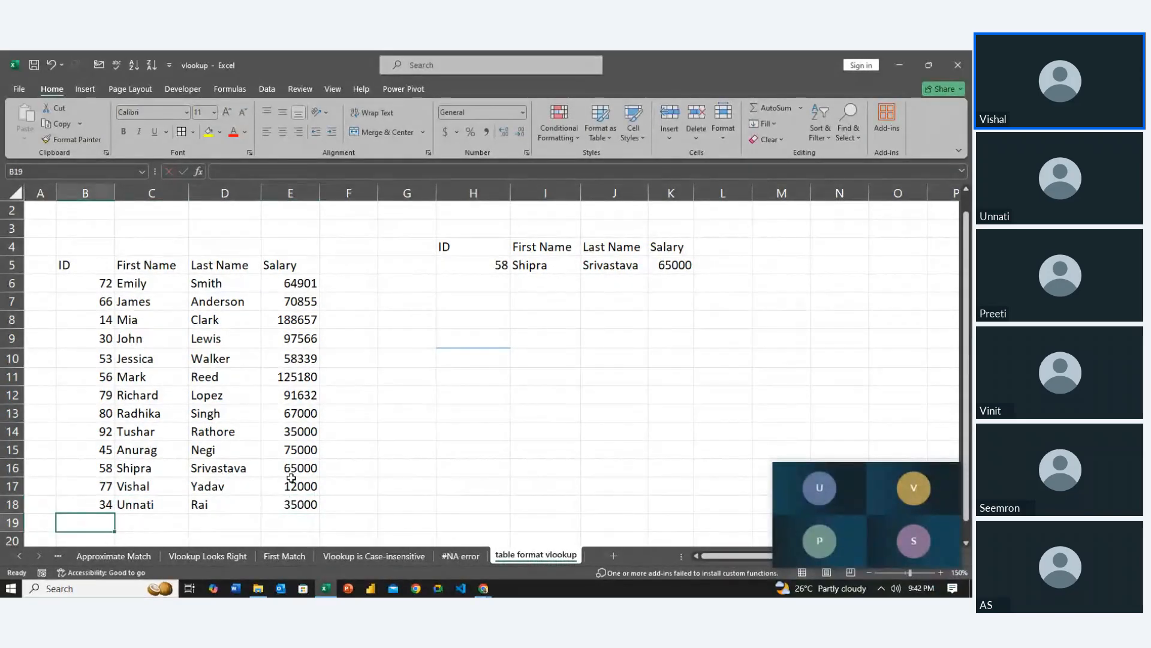
Enter 34 as the lookup ID in H5
{"action": "key", "text": "Right"}
{"action": "key", "text": "Right"}
{"action": "key", "text": "Right"}
{"action": "key", "text": "Right"}
{"action": "key", "text": "Up"}
{"action": "key", "text": "Up"}
{"action": "key", "text": "Up"}
{"action": "key", "text": "Up"}
{"action": "key", "text": "Up"}
{"action": "key", "text": "Up"}
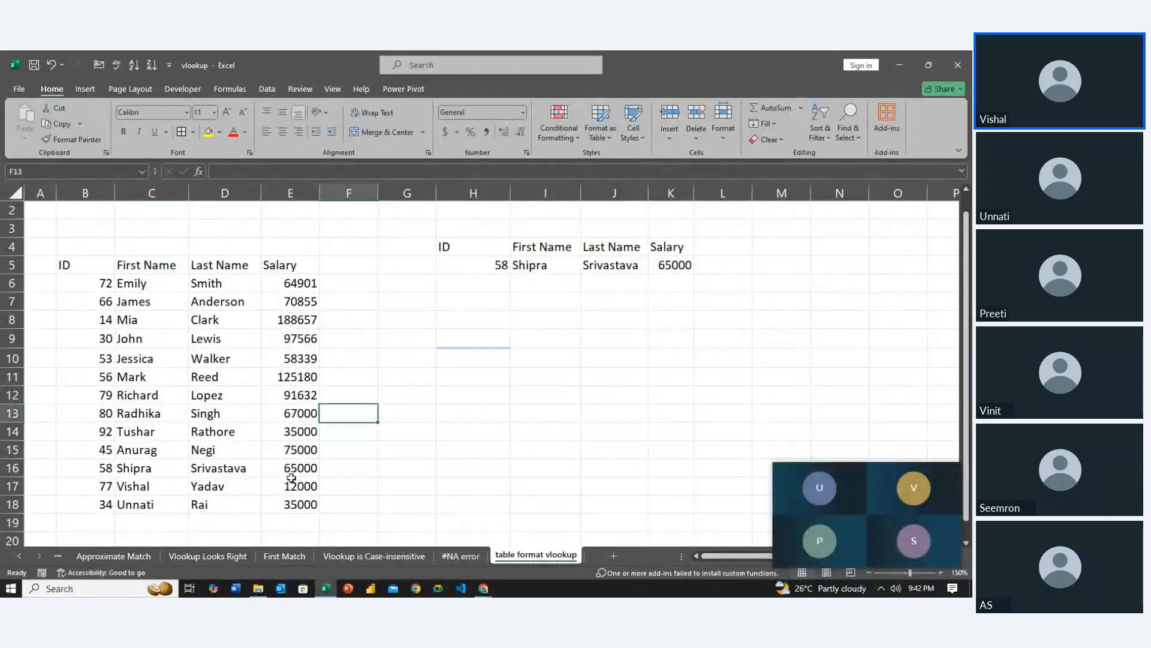
{"action": "key", "text": "Right"}
{"action": "key", "text": "Up"}
{"action": "key", "text": "Up"}
{"action": "key", "text": "Right"}
{"action": "key", "text": "Up"}
{"action": "key", "text": "Up"}
{"action": "key", "text": "Up"}
{"action": "key", "text": "Up"}
{"action": "key", "text": "Up"}
{"action": "key", "text": "Up"}
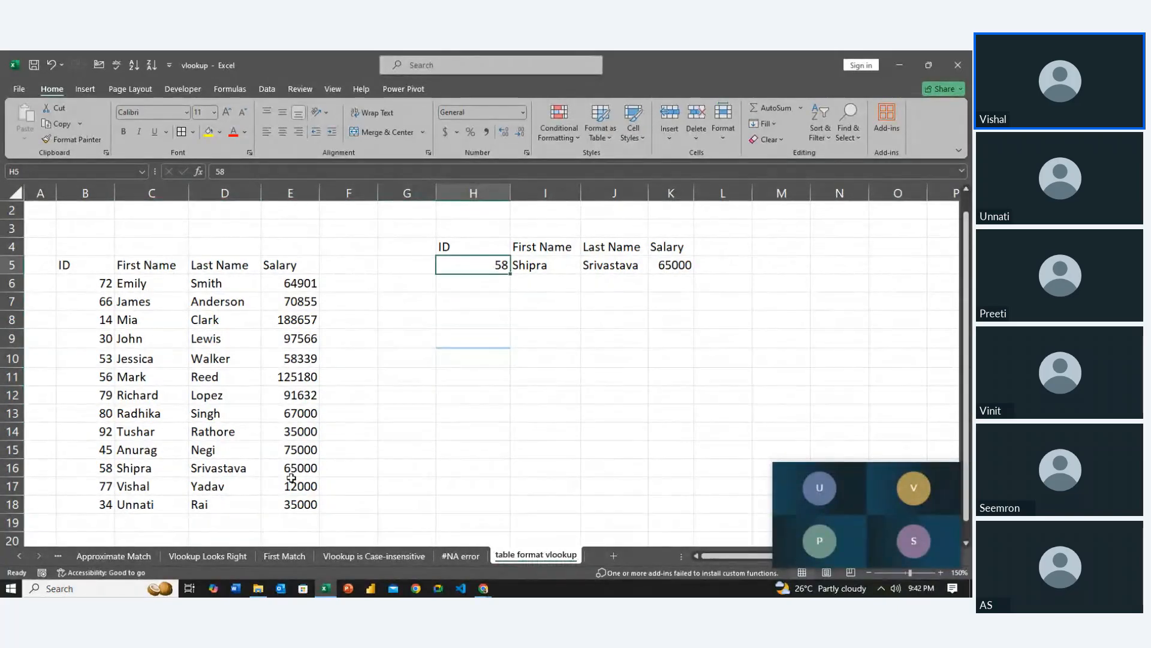
{"action": "type", "text": "34"}
{"action": "key", "text": "Return"}
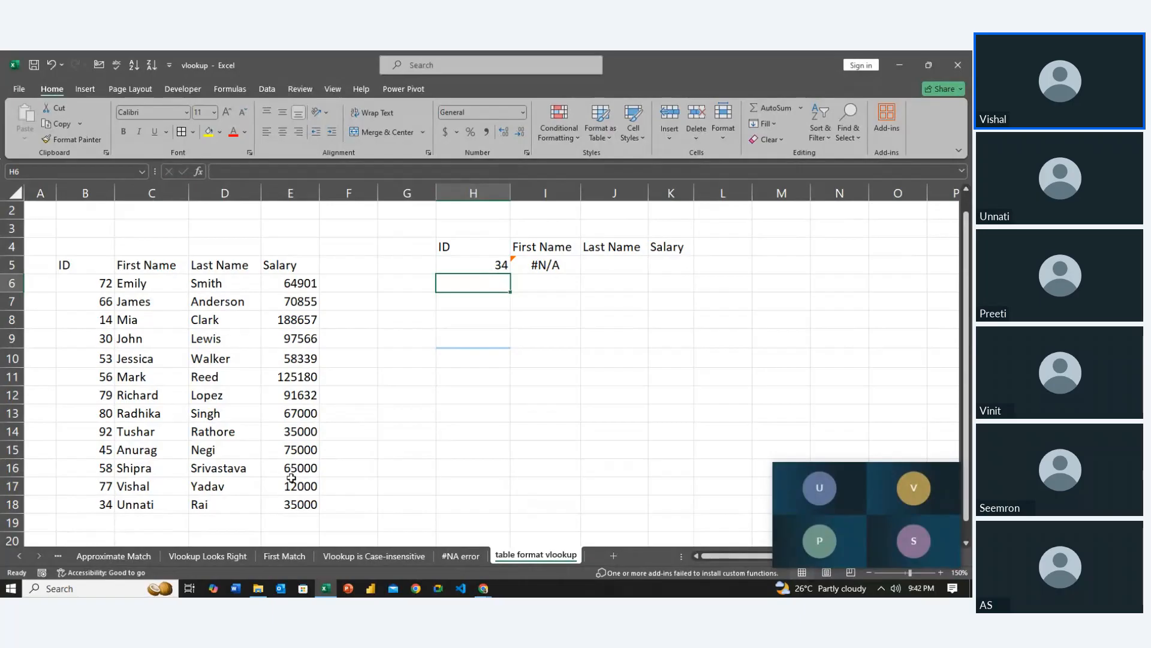
Examine the table array range used by the VLOOKUP formula in I5
{"action": "key", "text": "Up"}
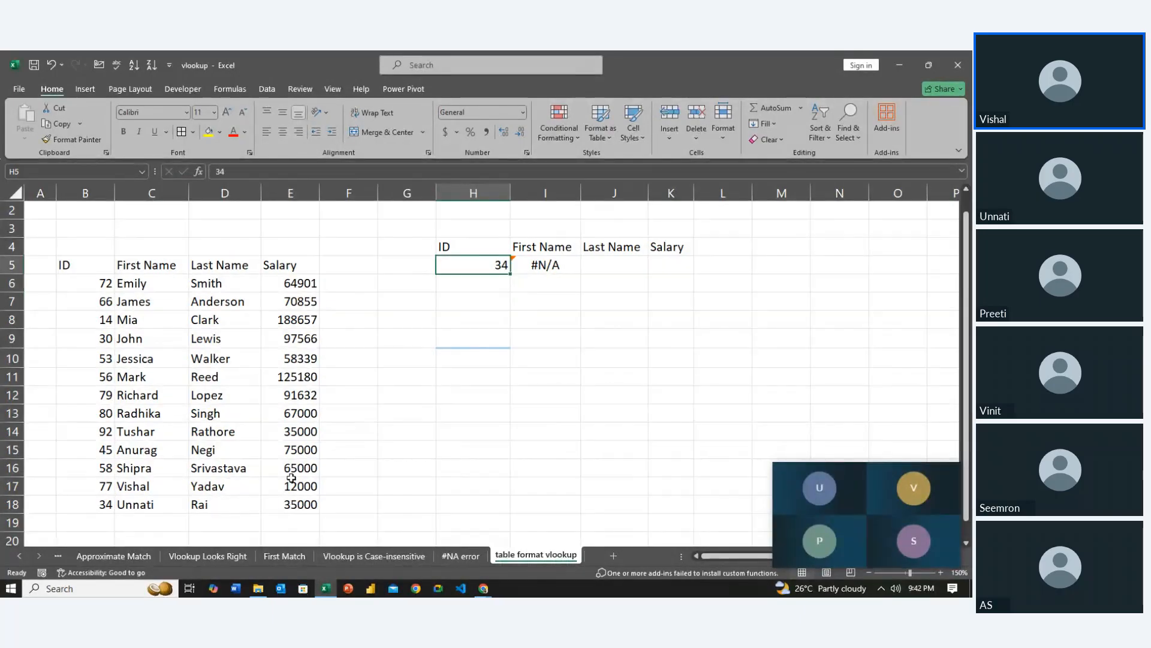
{"action": "key", "text": "Right"}
{"action": "key", "text": "Left"}
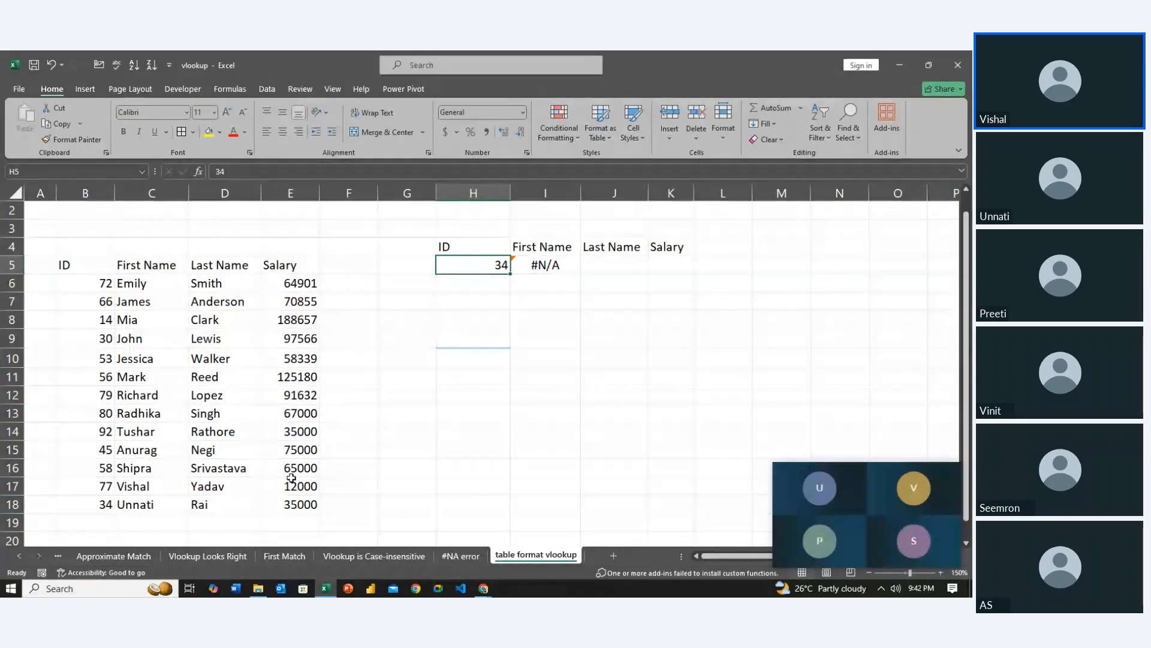
{"action": "key", "text": "Right"}
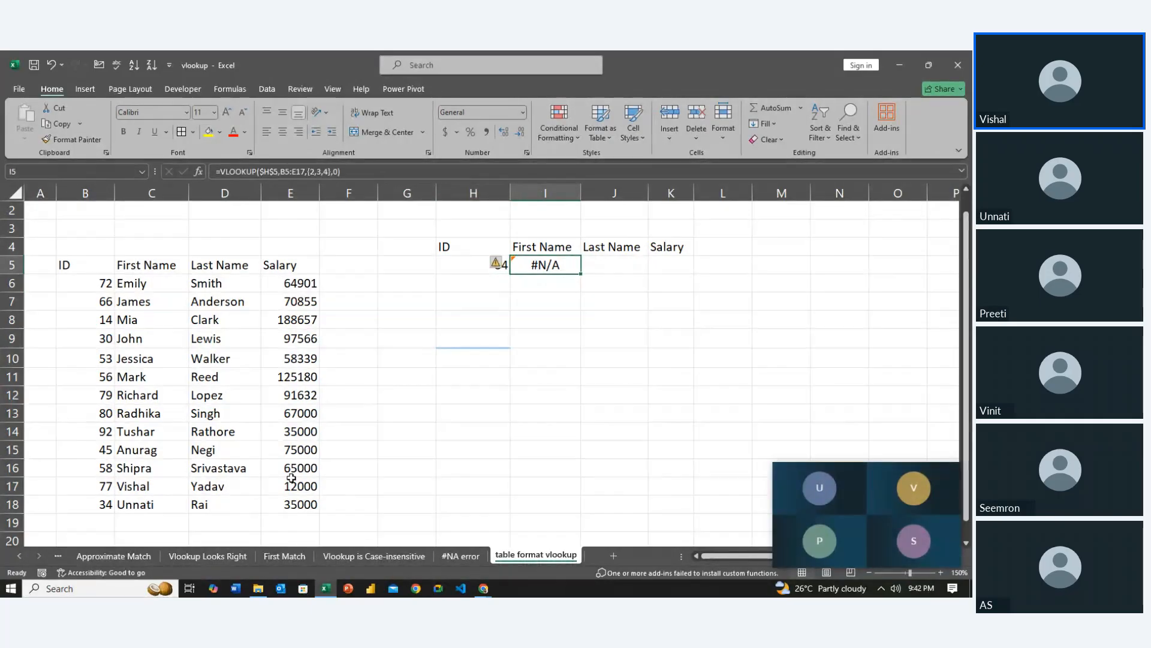
{"action": "key", "text": "F2"}
{"action": "key", "text": "Left"}
{"action": "key", "text": "Left"}
{"action": "key", "text": "Left"}
{"action": "key", "text": "Left"}
{"action": "key", "text": "Left"}
{"action": "key", "text": "Left"}
{"action": "key", "text": "Left"}
{"action": "key", "text": "Left"}
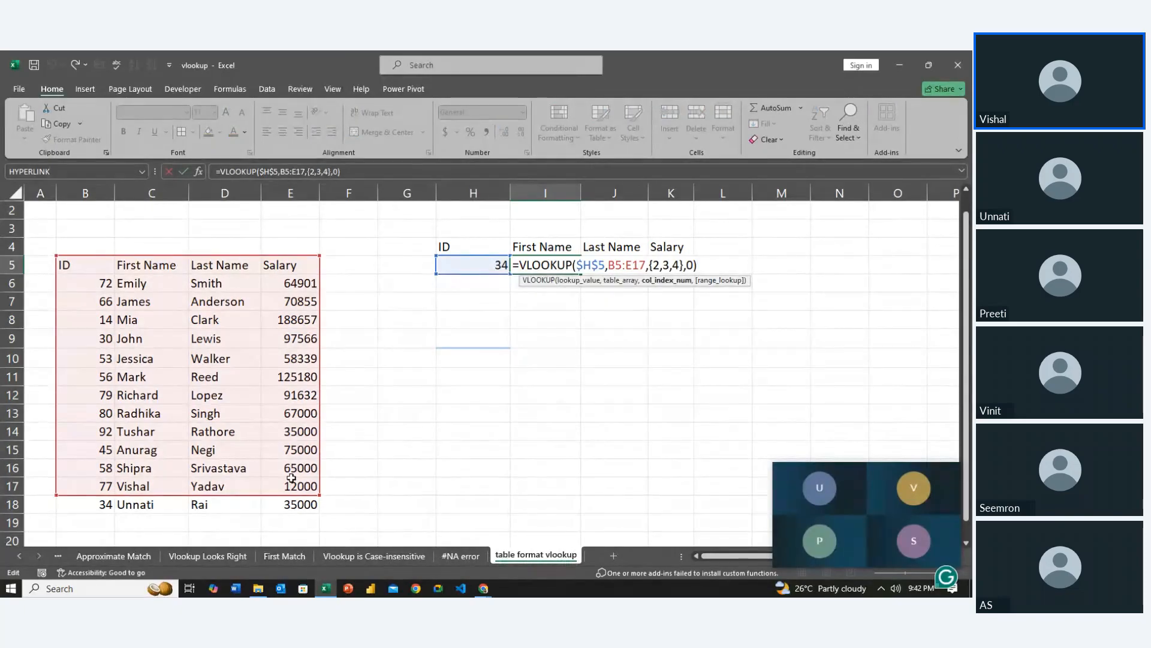
{"action": "key", "text": "Left"}
{"action": "key", "text": "Left"}
{"action": "key", "text": "Return"}
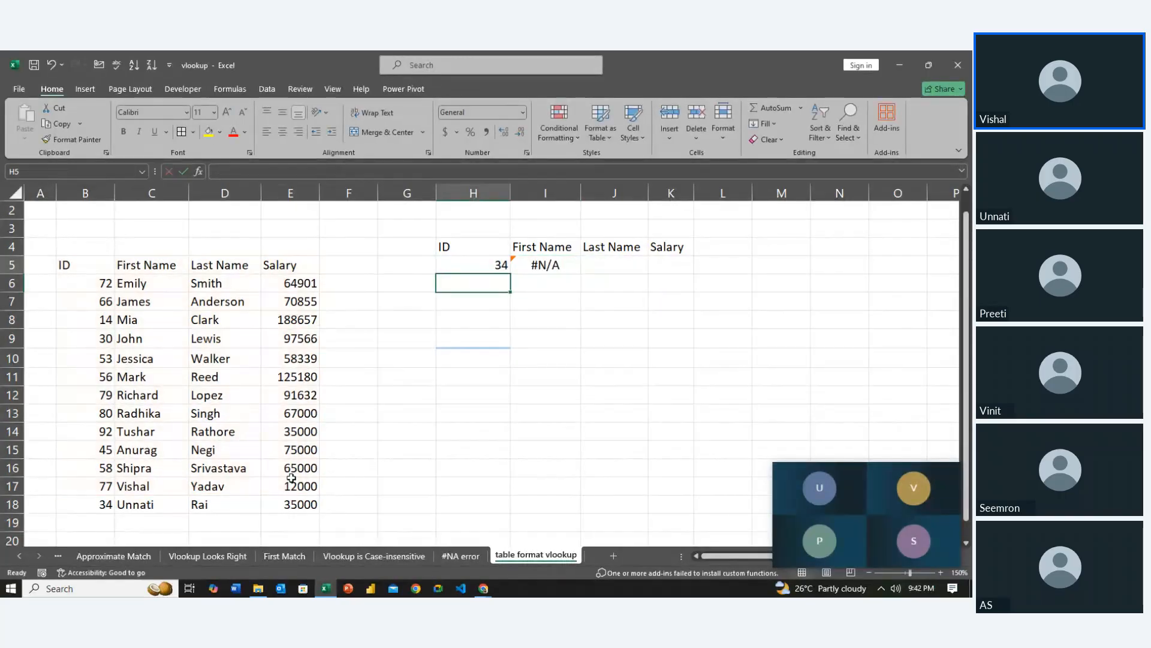
Clear the lookup ID in H5 and the array VLOOKUP formula starting in I5
{"action": "key", "text": "Up"}
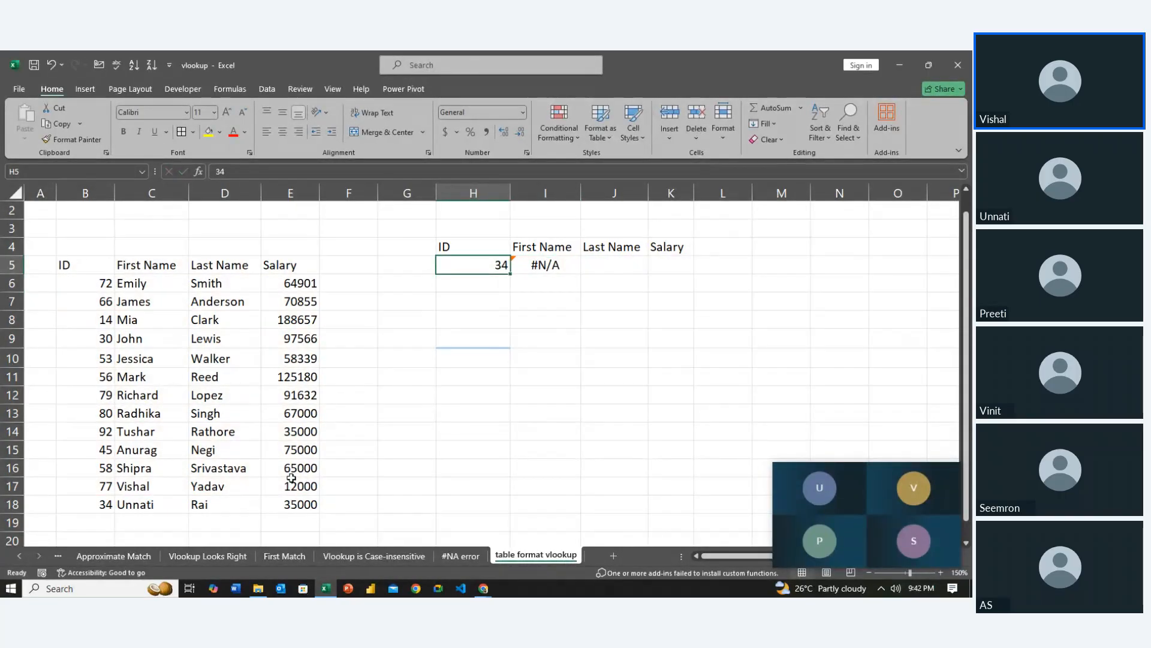
{"action": "key", "text": "Left"}
{"action": "key", "text": "Left"}
{"action": "key", "text": "Right"}
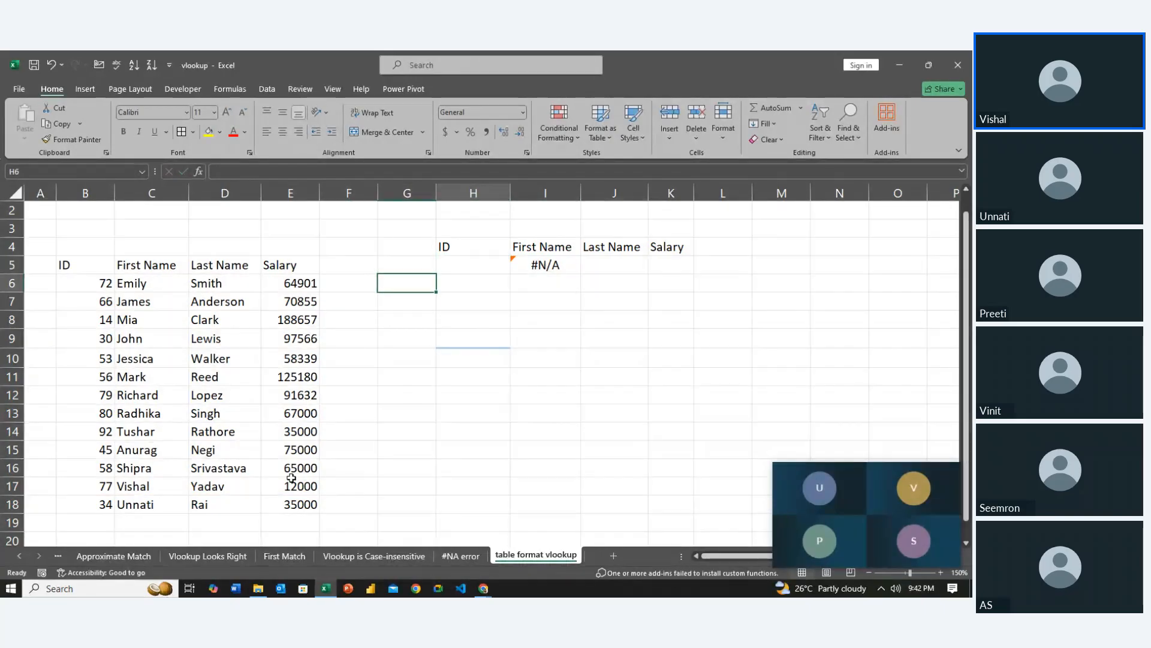
{"action": "key", "text": "Right"}
{"action": "key", "text": "Right"}
{"action": "key", "text": "Delete"}
{"action": "key", "text": "Left"}
{"action": "key", "text": "Left"}
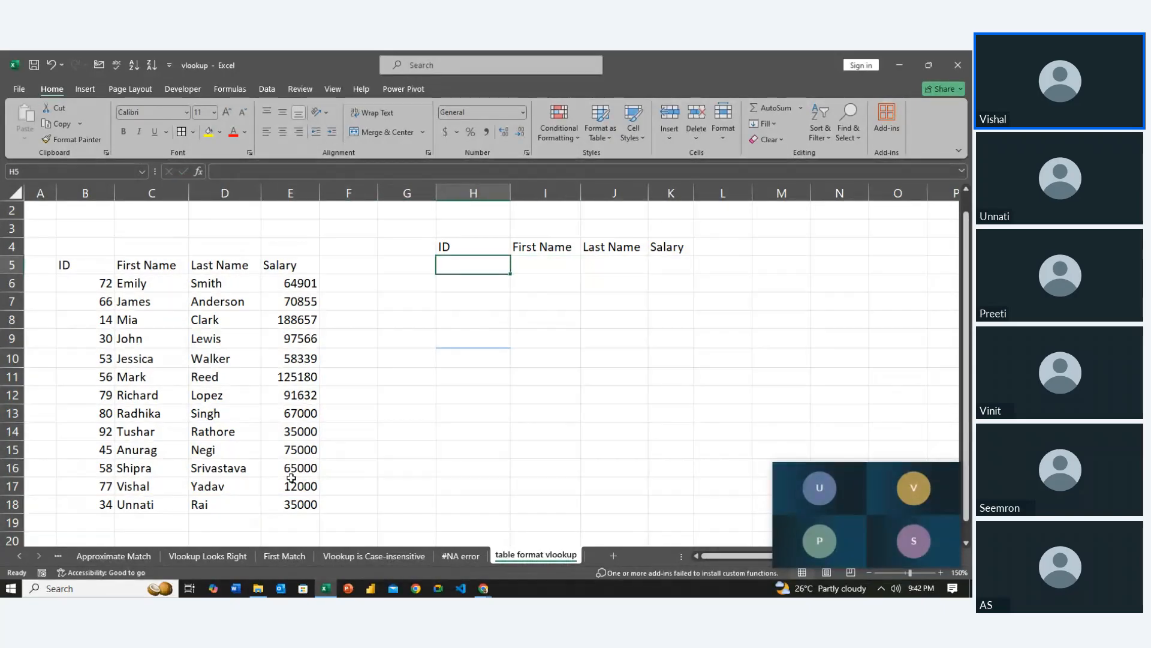
Delete the contents of the added record in B18:E18
{"action": "key", "text": "Down"}
{"action": "key", "text": "Down"}
{"action": "key", "text": "Down"}
{"action": "key", "text": "Down"}
{"action": "key", "text": "Left"}
{"action": "key", "text": "Left"}
{"action": "key", "text": "Left"}
{"action": "key", "text": "Left"}
{"action": "key", "text": "Down"}
{"action": "key", "text": "Down"}
{"action": "key", "text": "Down"}
{"action": "key", "text": "Down"}
{"action": "key", "text": "Down"}
{"action": "key", "text": "Down"}
{"action": "key", "text": "Down"}
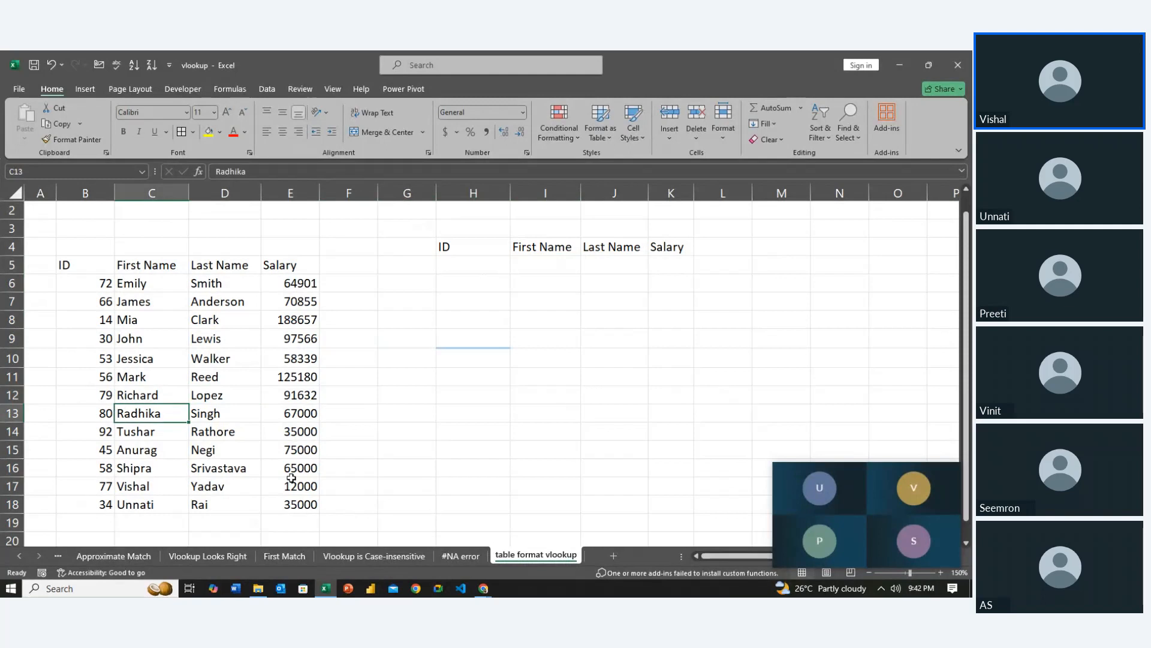
{"action": "key", "text": "Left"}
{"action": "key", "text": "Down"}
{"action": "key", "text": "Down"}
{"action": "key", "text": "shift+Right"}
{"action": "key", "text": "shift+Right"}
{"action": "key", "text": "shift+Right"}
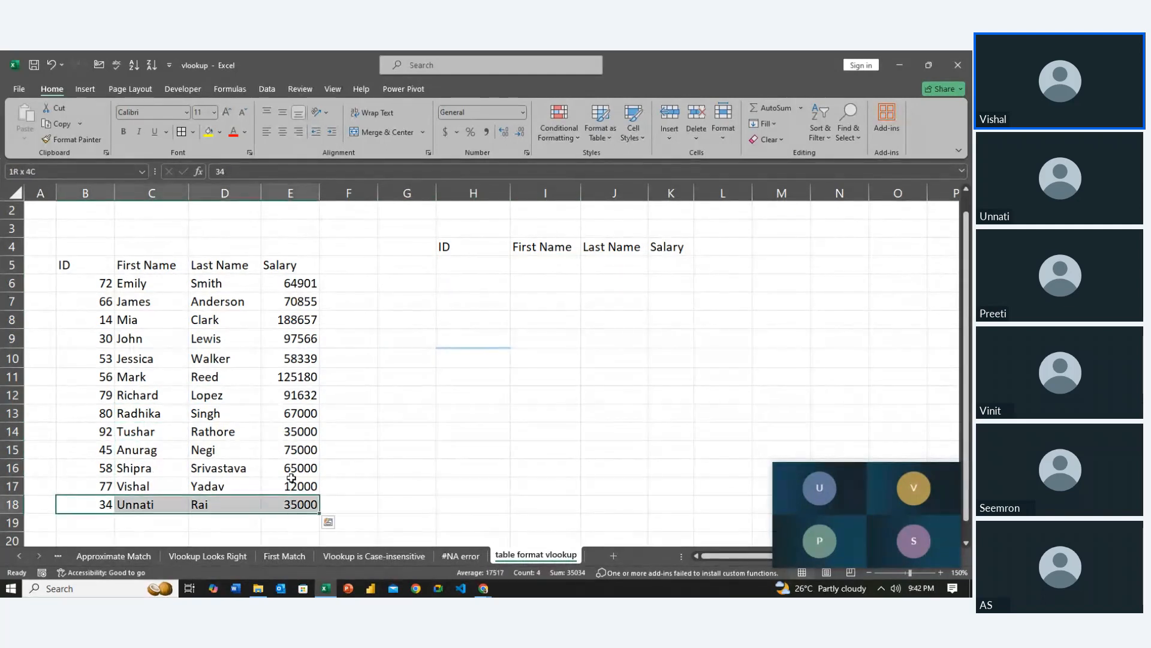
{"action": "key", "text": "Delete"}
Format the data range B5:E17 as a table with headers, using the dark orange table style
{"action": "key", "text": "Up"}
{"action": "key", "text": "Up"}
{"action": "key", "text": "Up"}
{"action": "key", "text": "Up"}
{"action": "key", "text": "Up"}
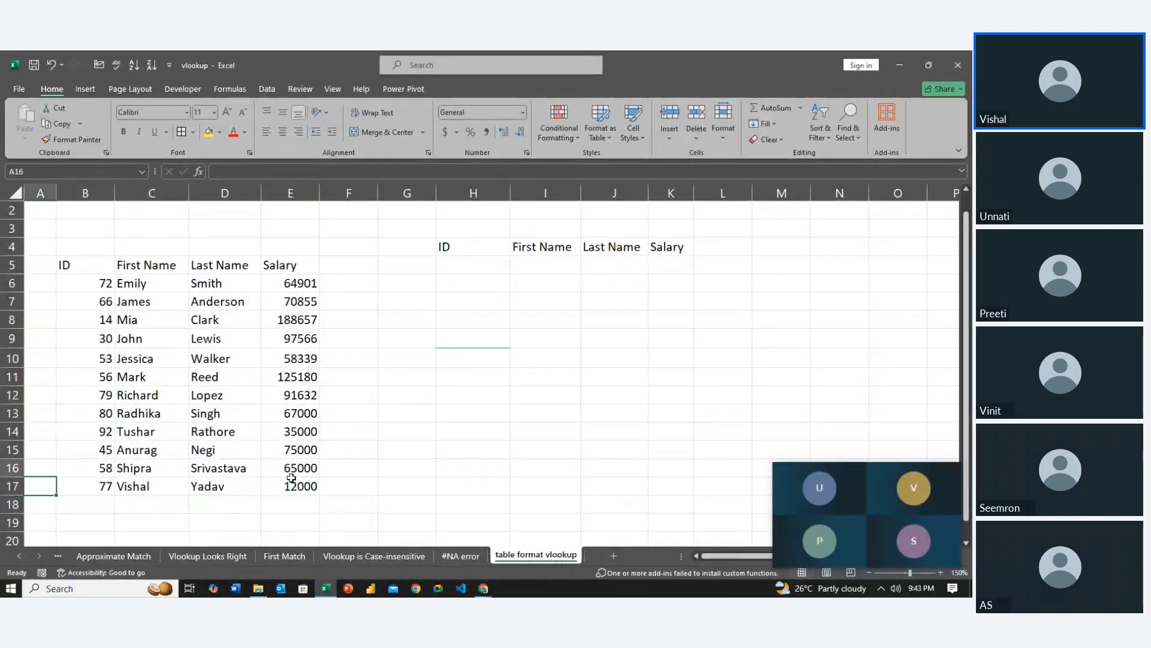
{"action": "key", "text": "ctrl+a"}
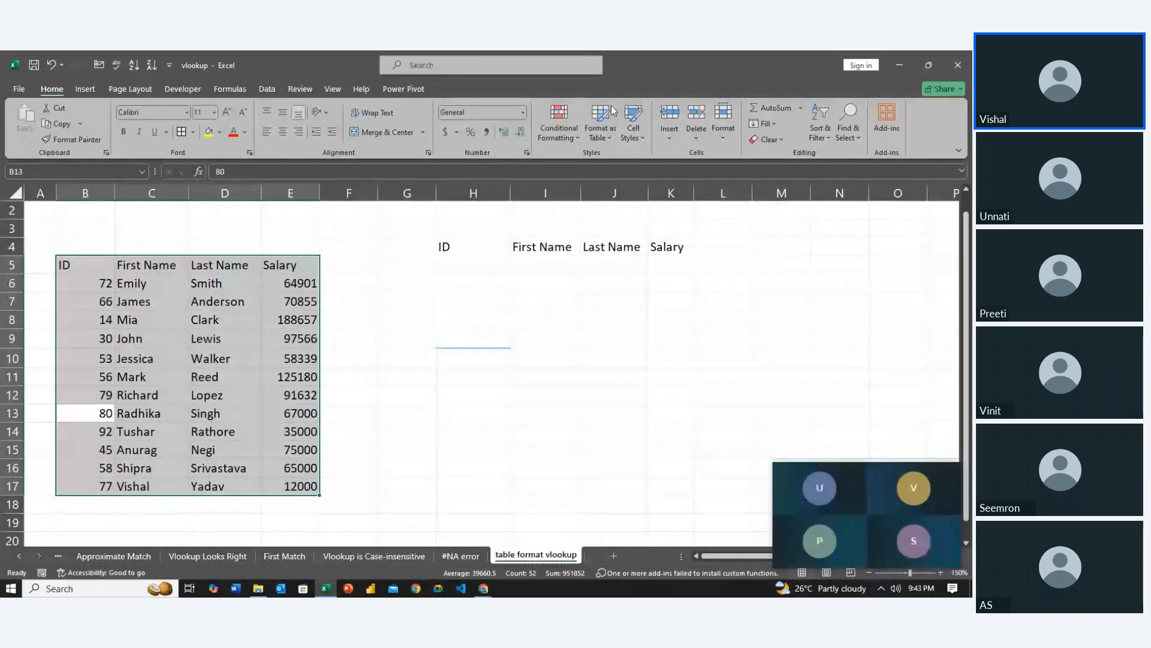
{"action": "left_click", "coordinate": [601, 120]}
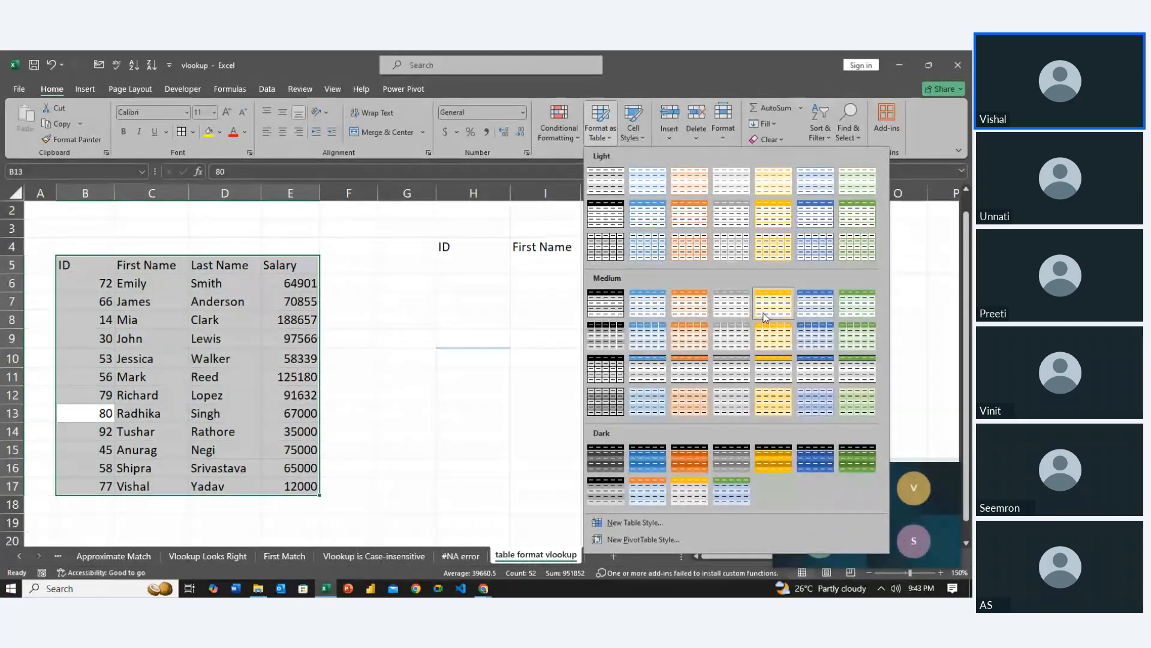
{"action": "left_click", "coordinate": [690, 458]}
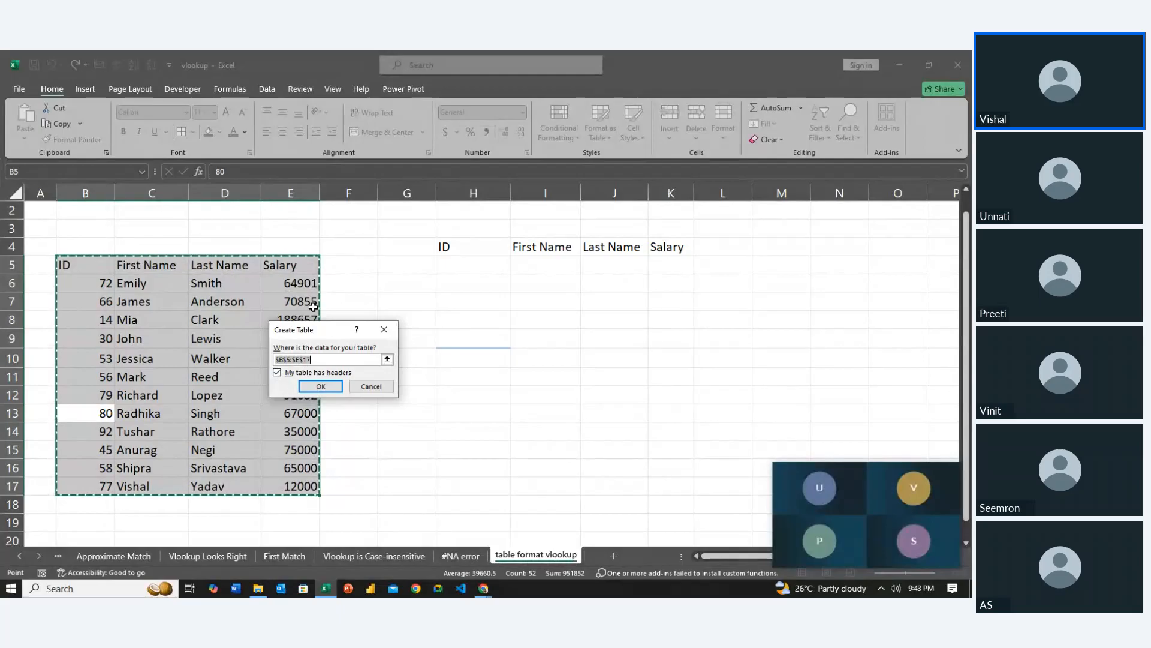
{"action": "left_click", "coordinate": [313, 388]}
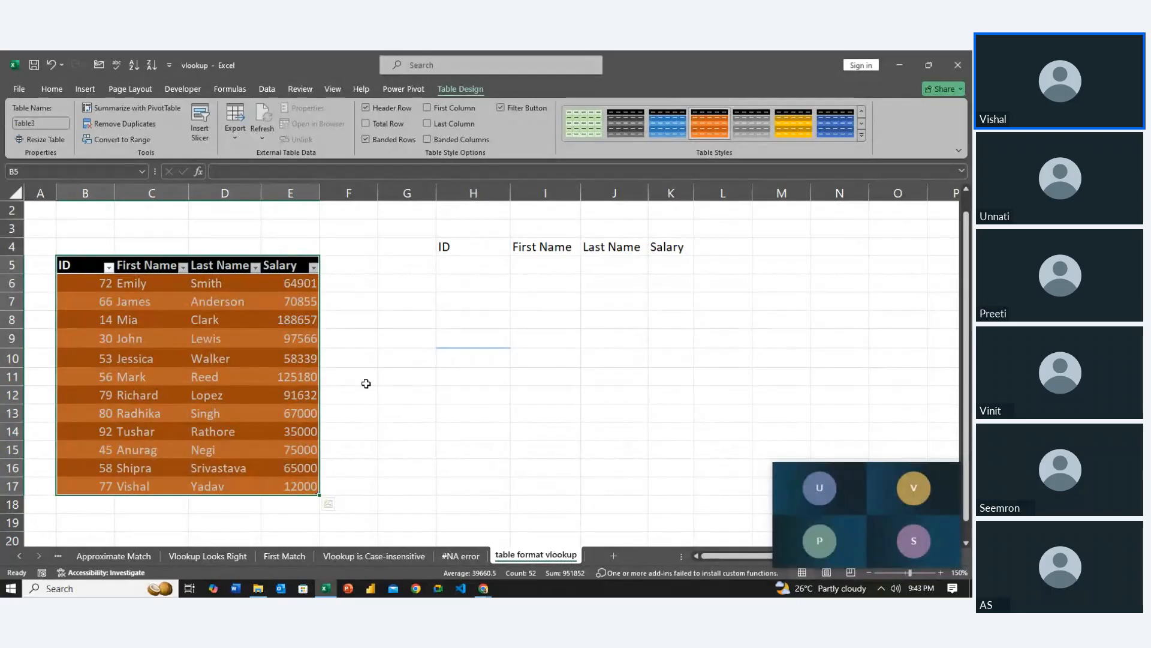
{"action": "left_click", "coordinate": [383, 392]}
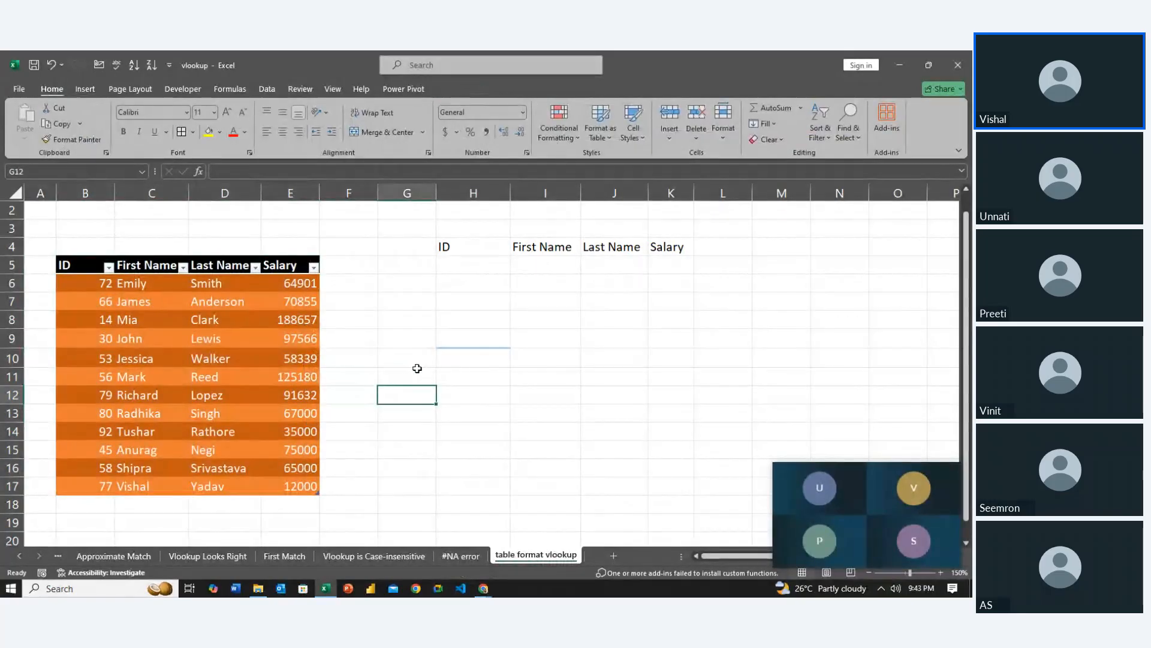
Enter 58 as the lookup ID in H5
{"action": "left_click", "coordinate": [492, 265]}
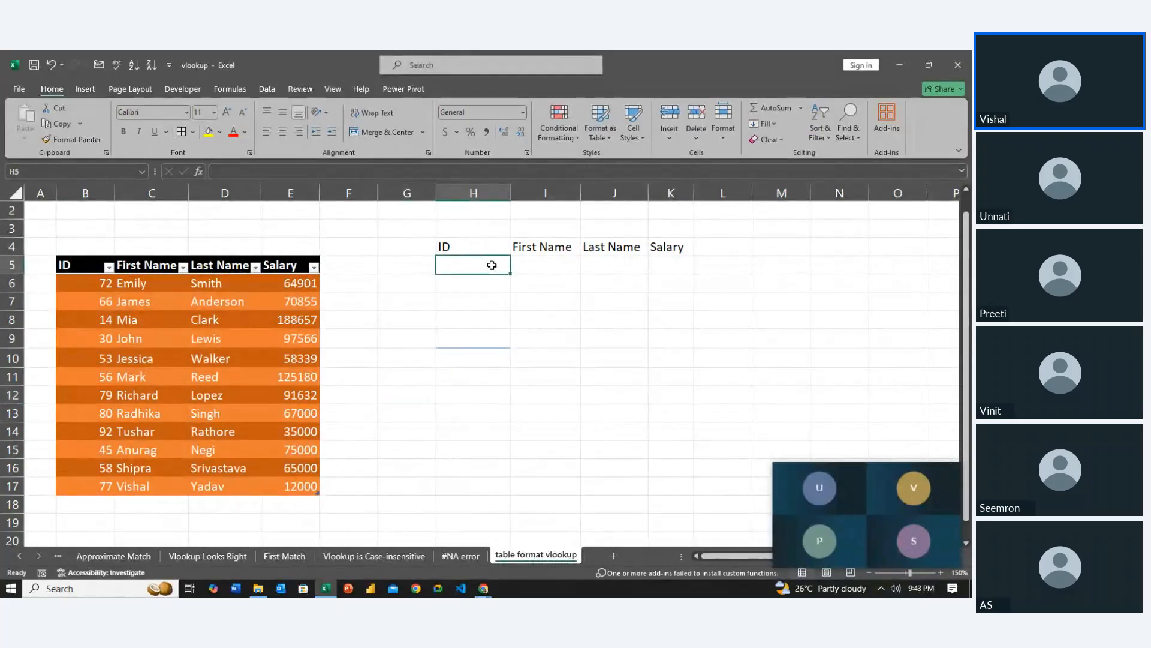
{"action": "type", "text": "58"}
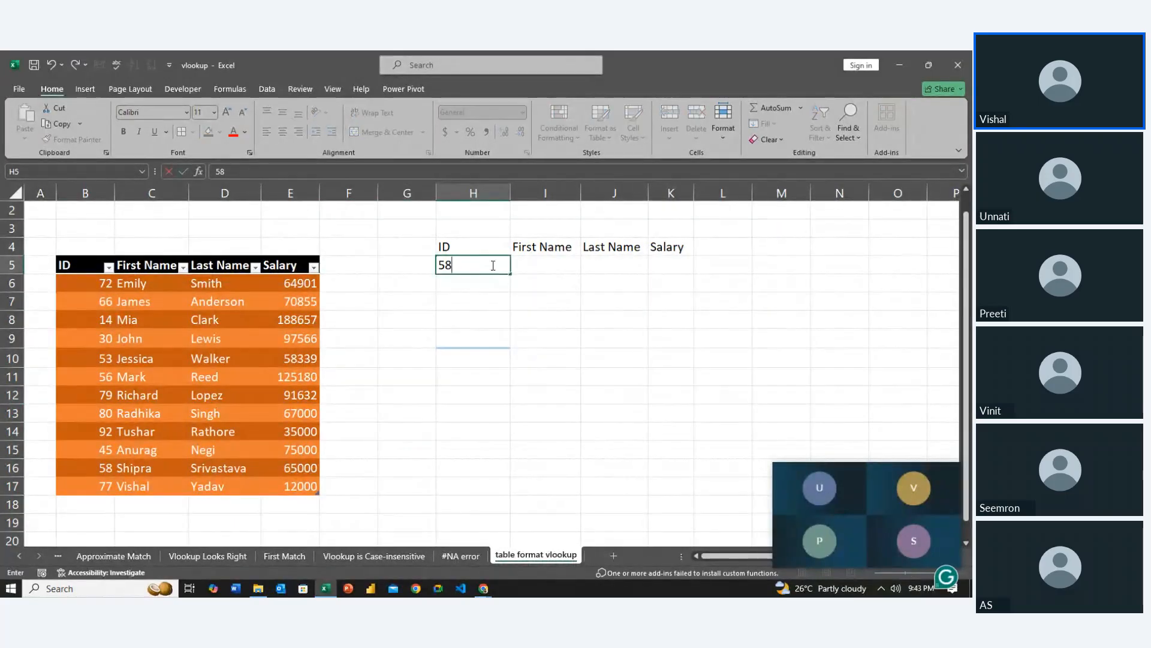
{"action": "key", "text": "Tab"}
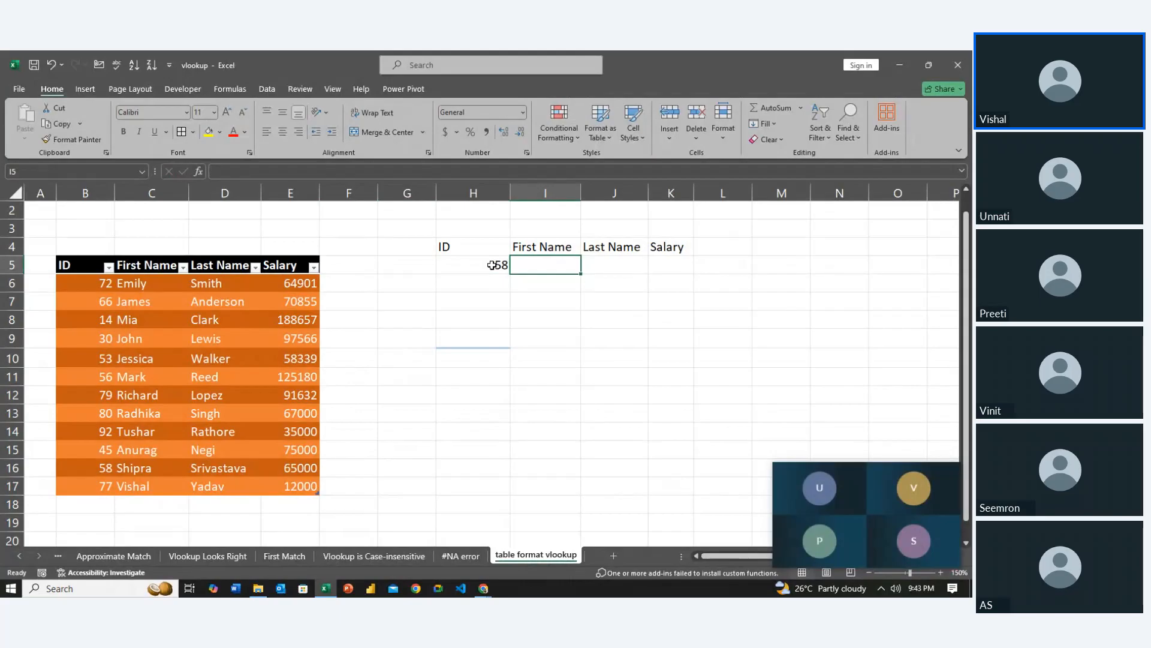
Start a VLOOKUP formula across I5:K5 with the absolute reference $H$5 as the lookup value
{"action": "key", "text": "shift+Right"}
{"action": "key", "text": "shift+Right"}
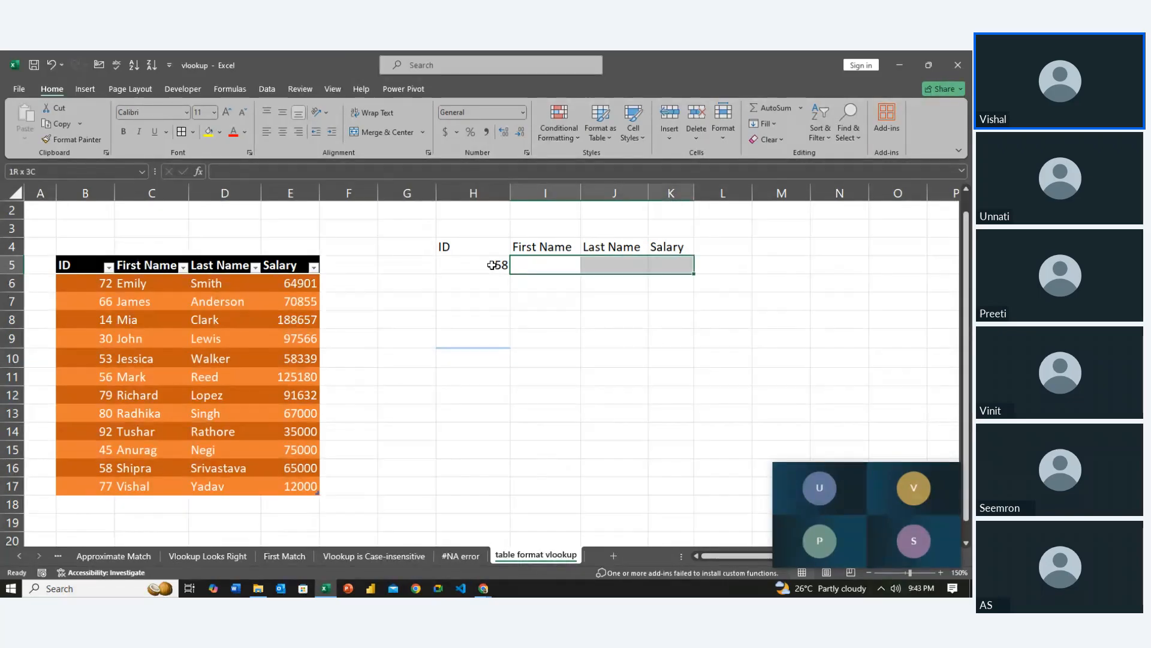
{"action": "type", "text": "="}
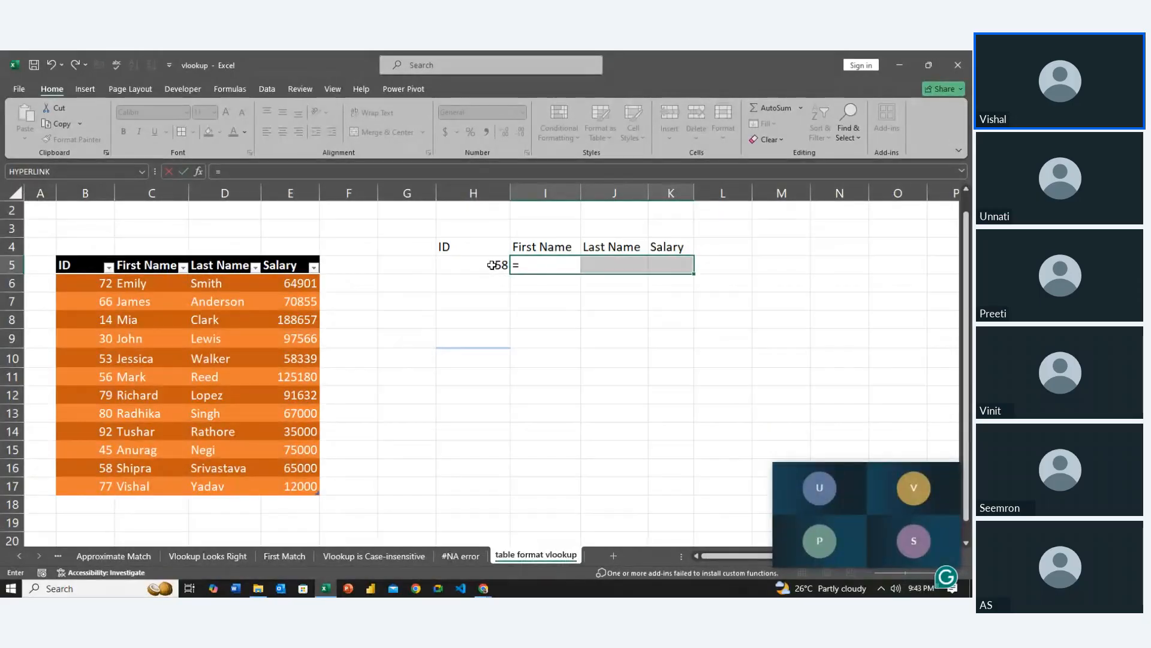
{"action": "type", "text": "vl"}
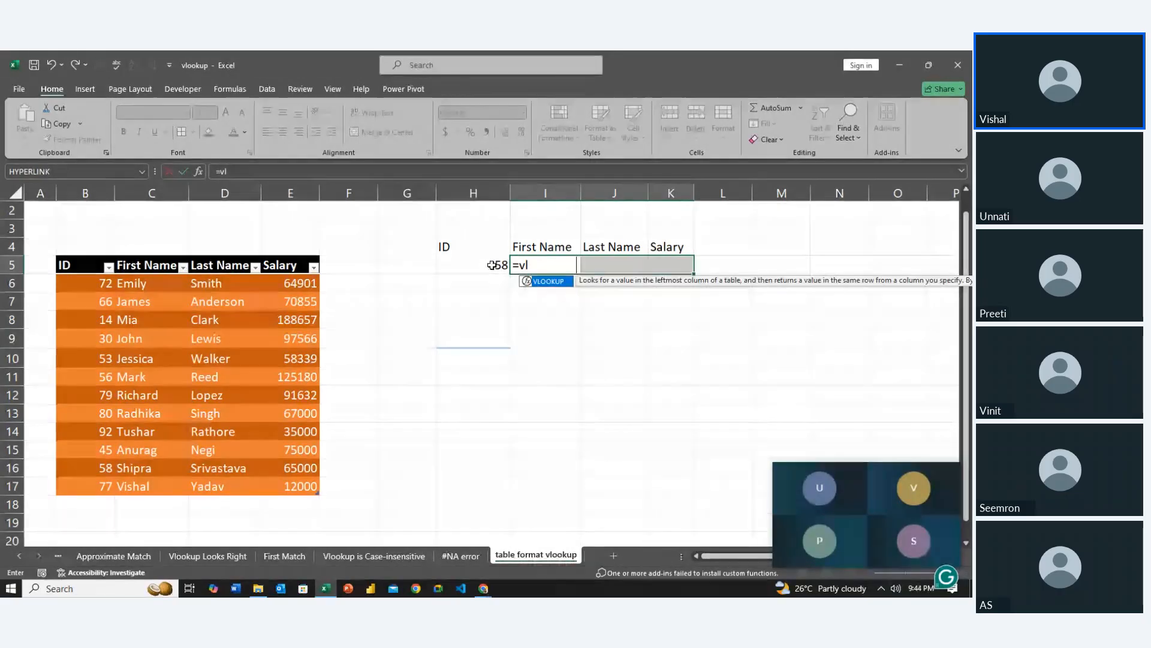
{"action": "key", "text": "Tab"}
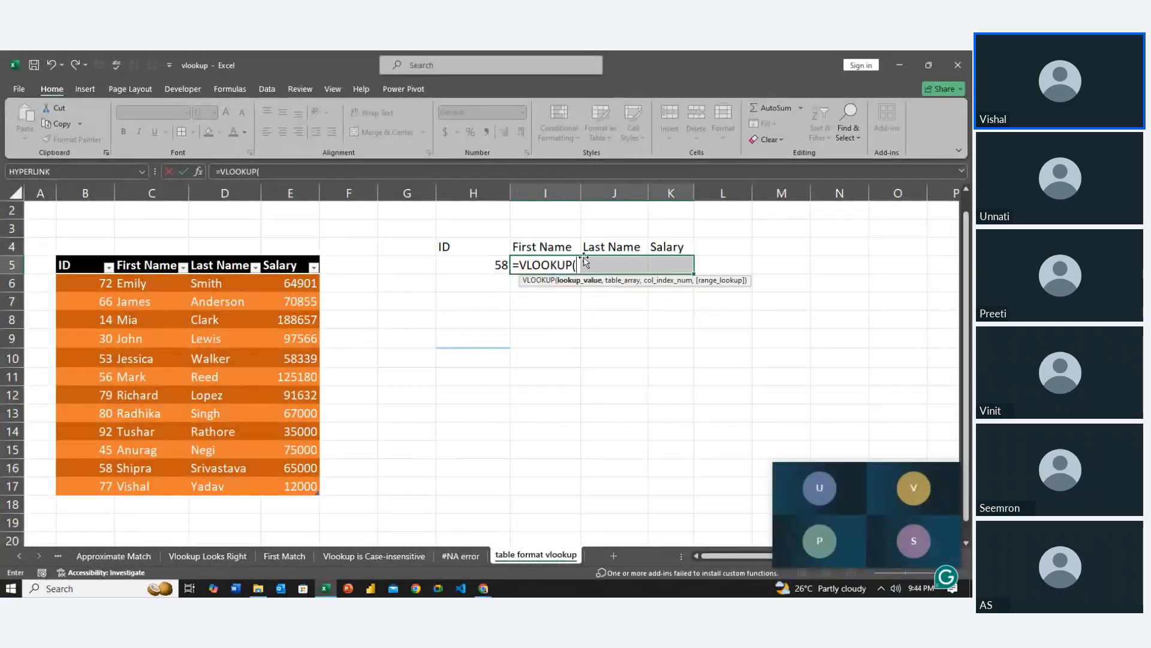
{"action": "left_click", "coordinate": [496, 262]}
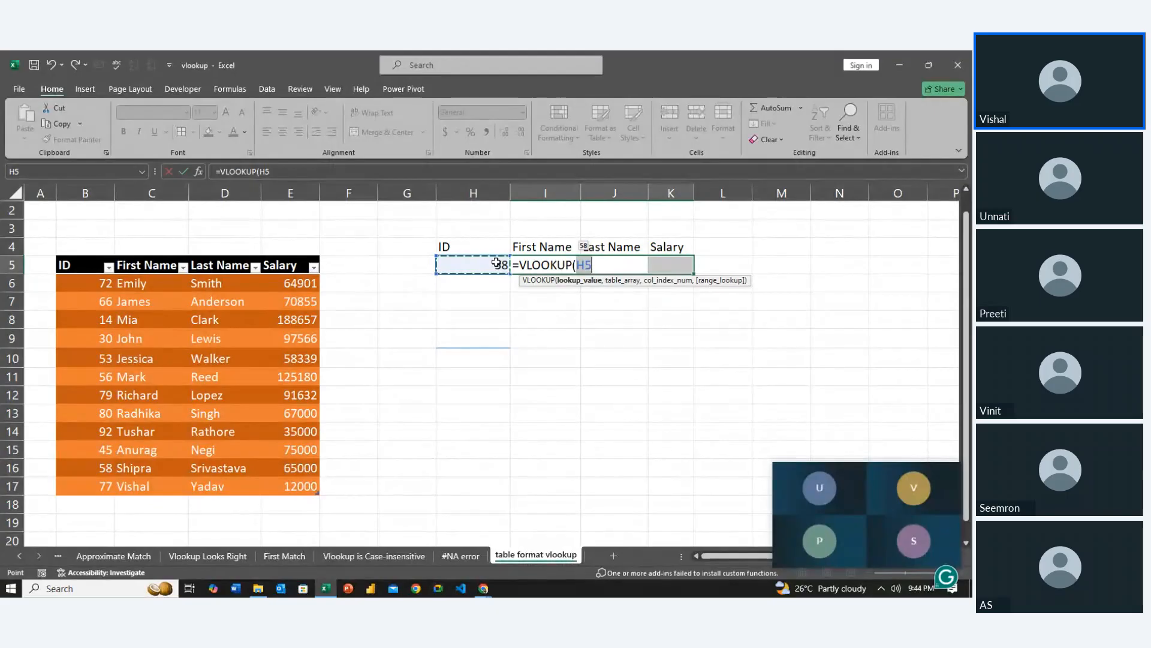
{"action": "key", "text": "F4"}
{"action": "type", "text": ","}
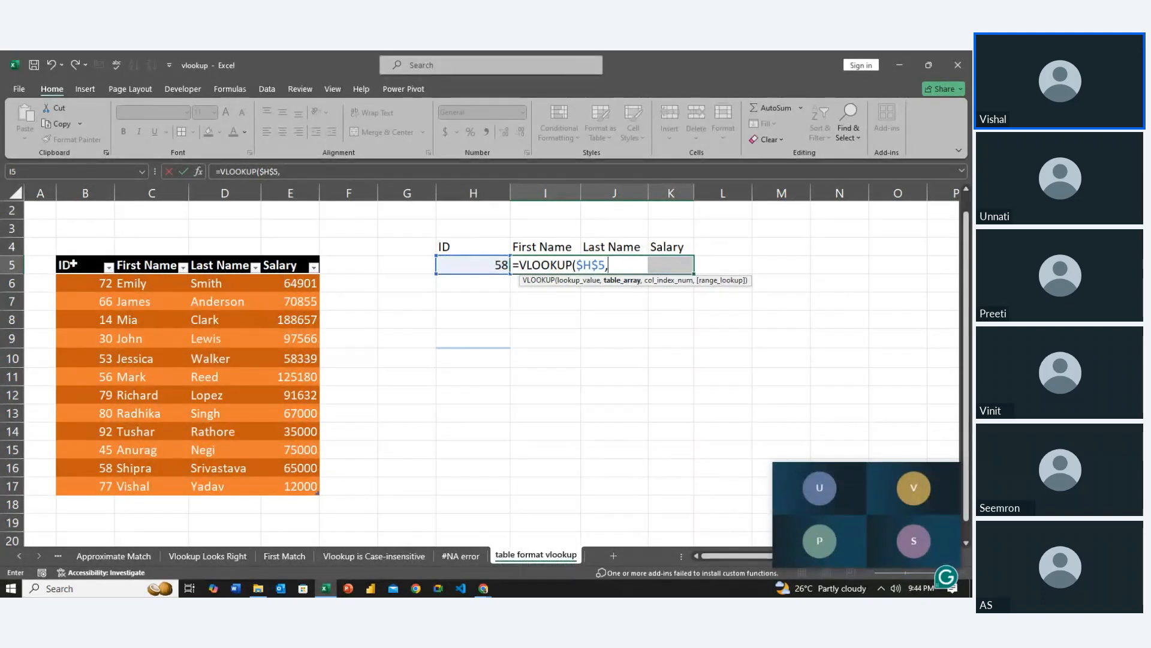
Set B5:E17 as the table array of the VLOOKUP formula, using relative references
{"action": "left_click_drag", "start_coordinate": [72, 262], "coordinate": [292, 485]}
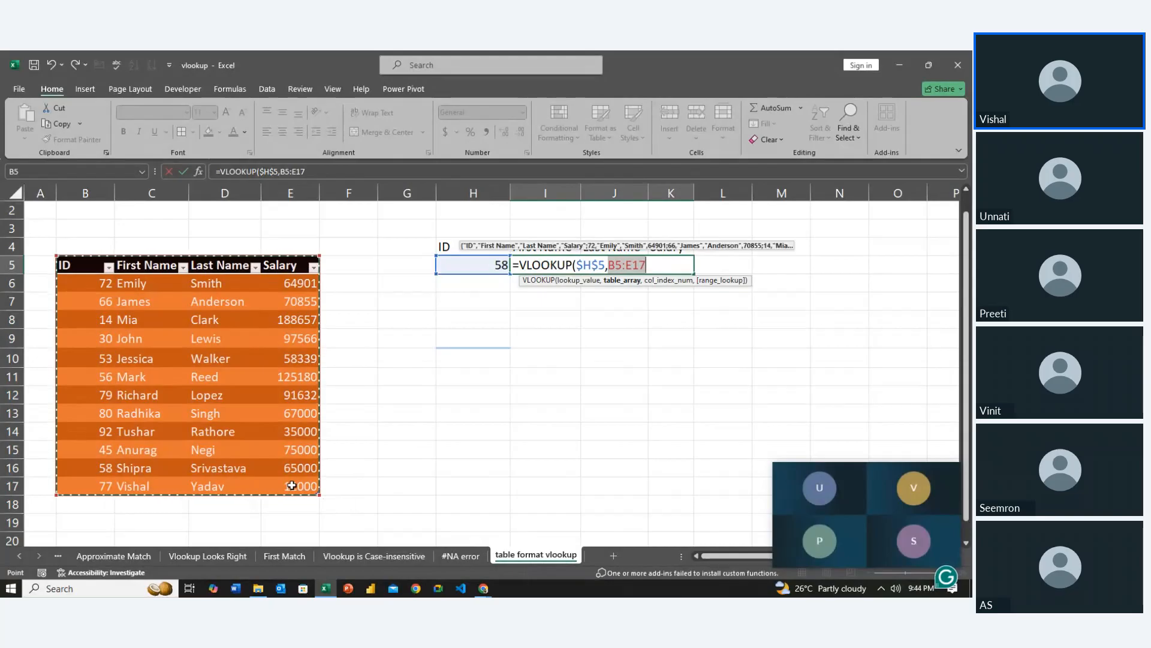
{"action": "type", "text": ","}
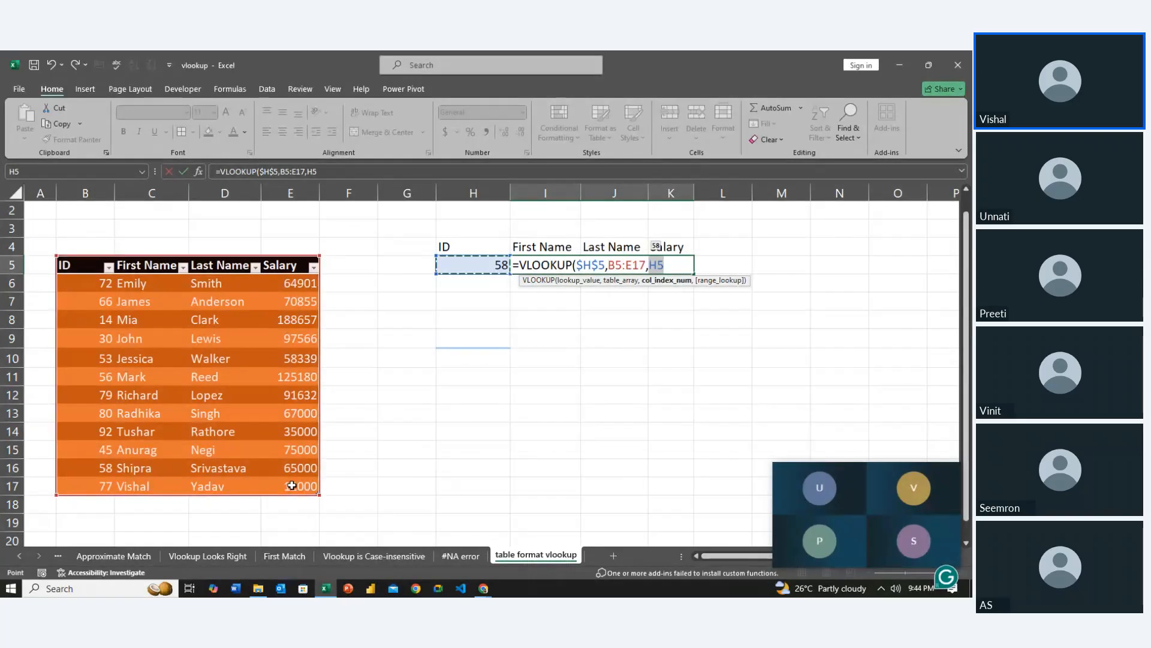
{"action": "key", "text": "BackSpace"}
{"action": "key", "text": "F4"}
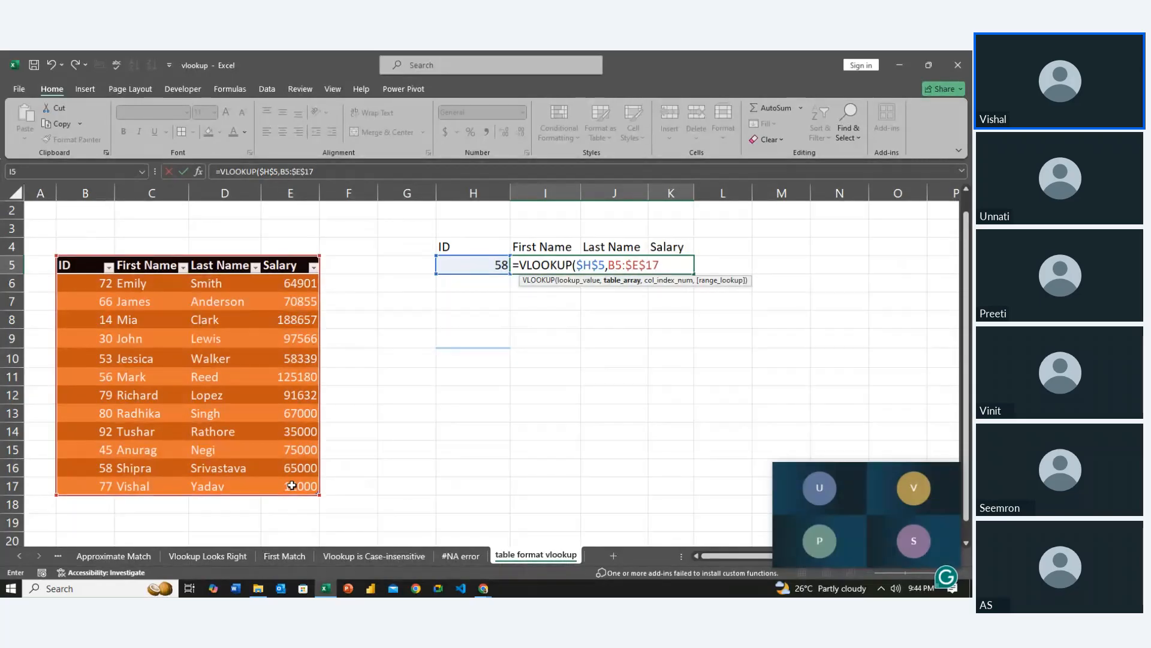
{"action": "key", "text": "Return"}
{"action": "key", "text": "Return"}
{"action": "key", "text": "F4"}
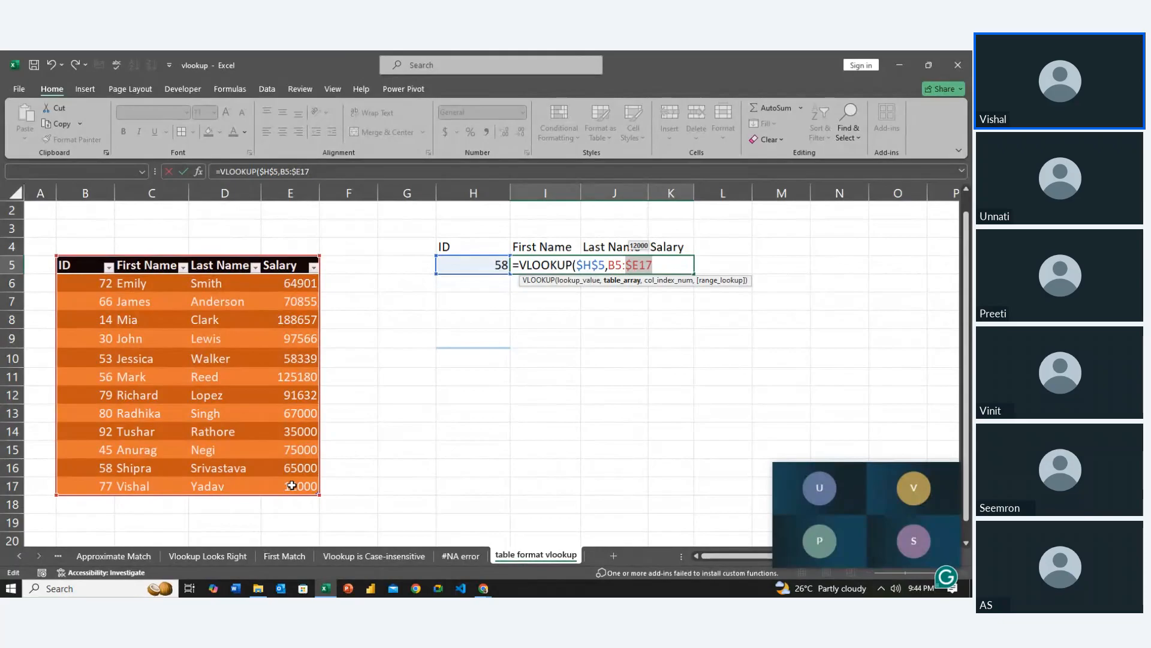
{"action": "key", "text": "Right"}
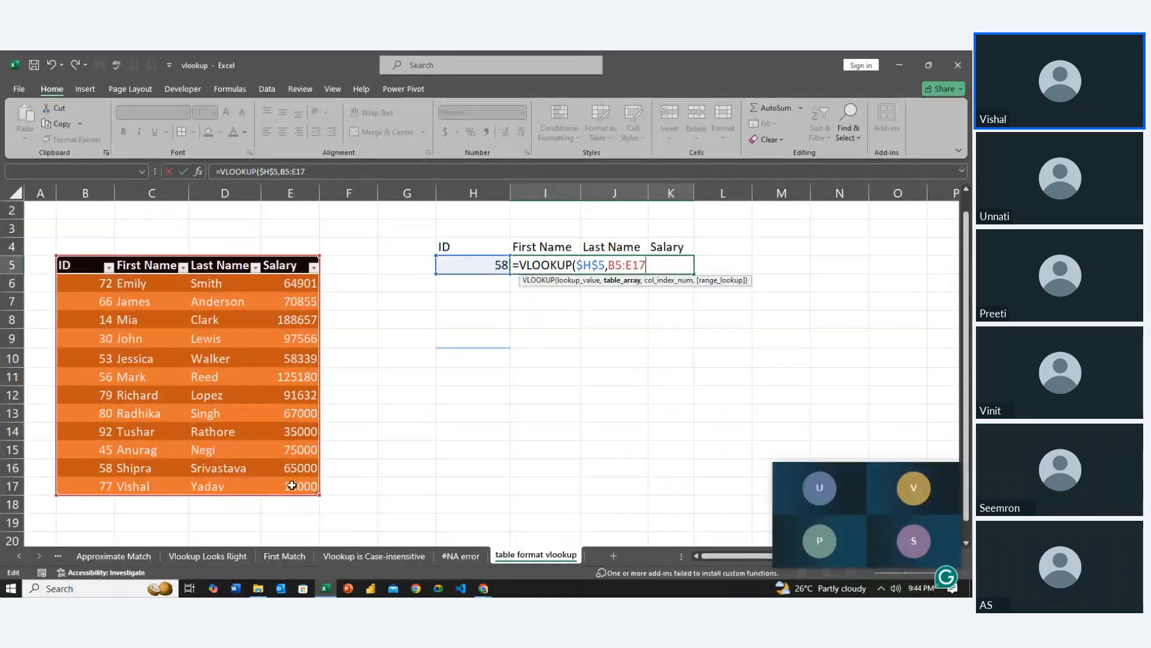
{"action": "type", "text": ","}
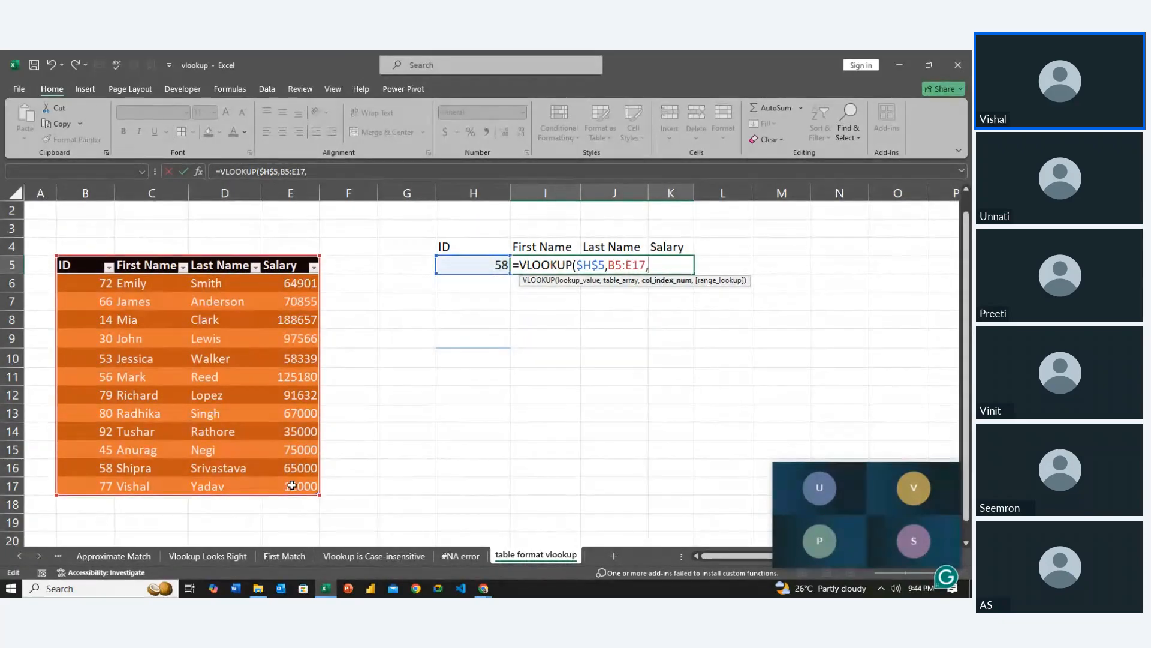
{"action": "type", "text": "{2,3,"}
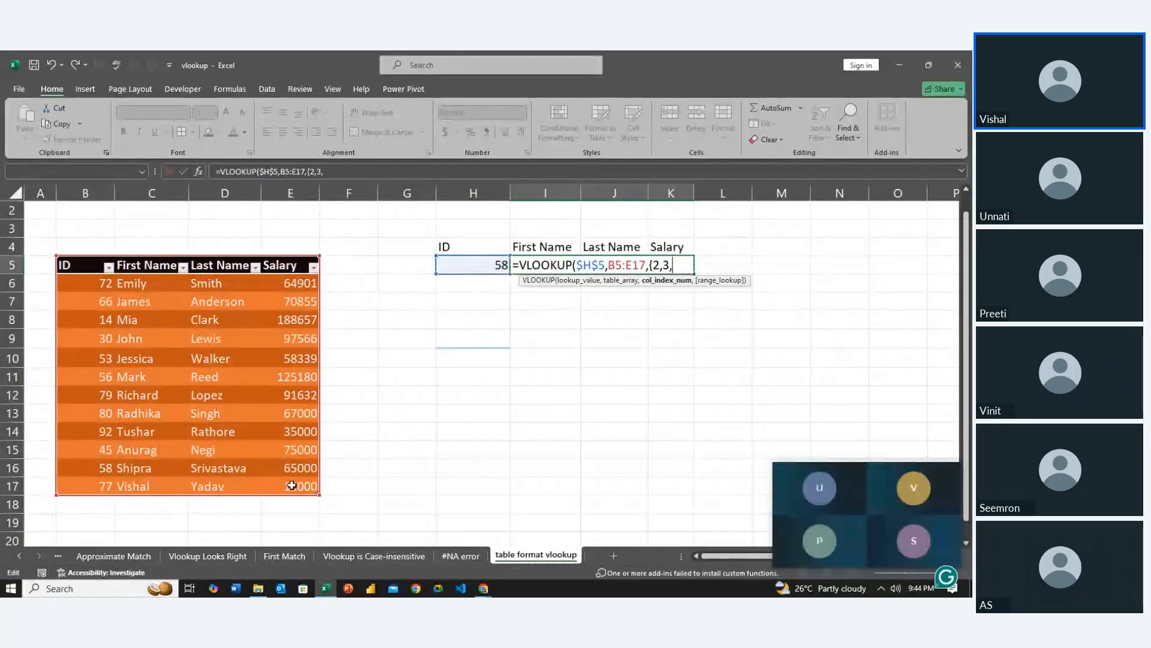
{"action": "type", "text": "4},"}
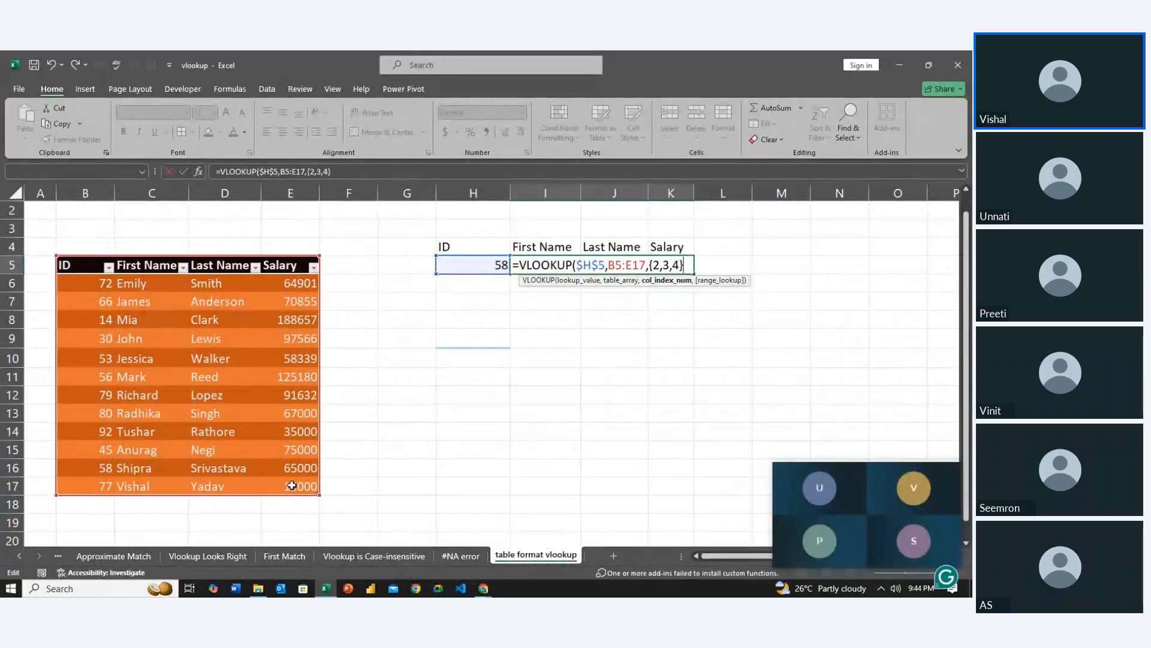
Complete the VLOOKUP with column indexes {2,3,4} and FALSE for an exact match, and enter it across I5:K5
{"action": "key", "text": "Down"}
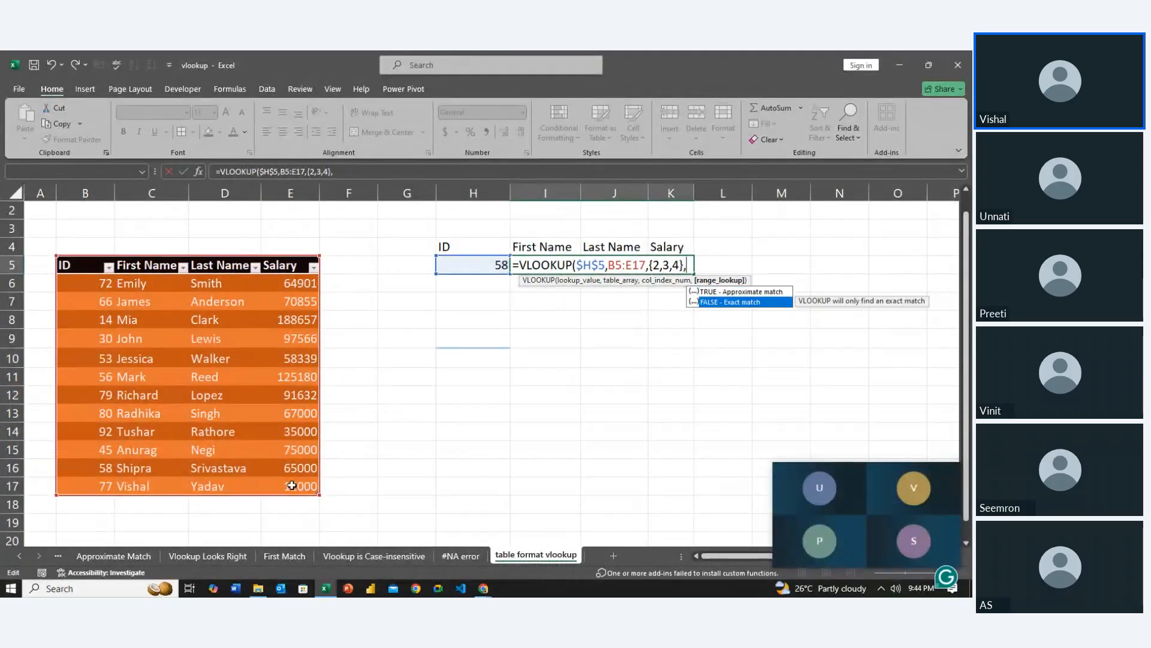
{"action": "key", "text": "Tab"}
{"action": "key", "text": "Return"}
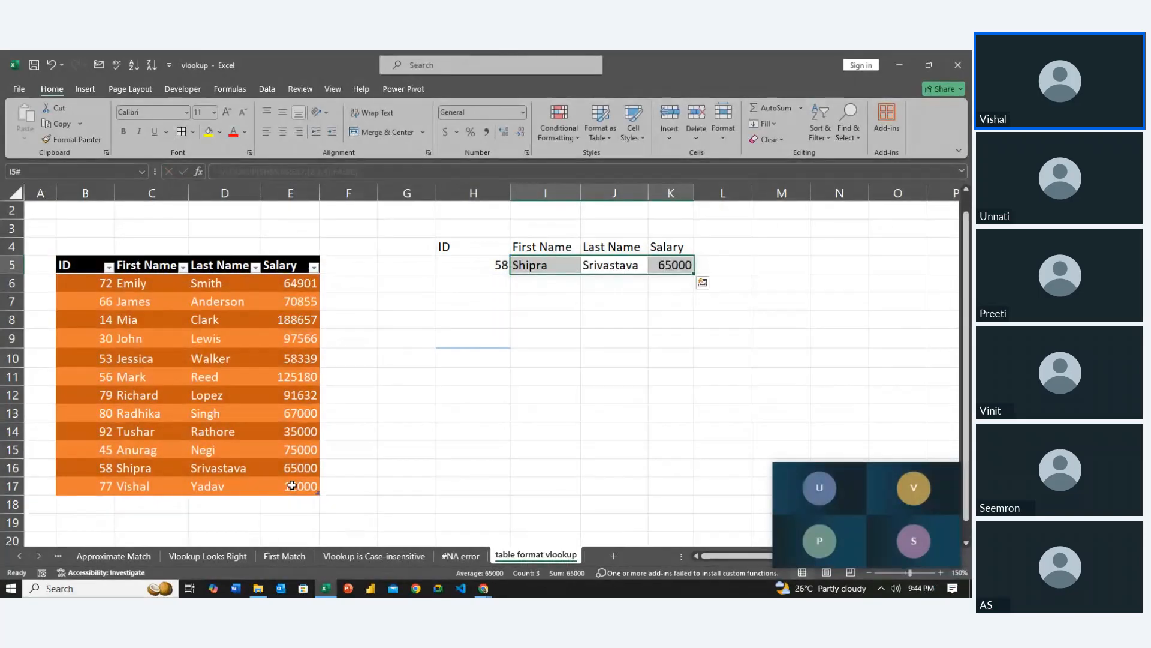
Set the lookup ID in H5 to 77
{"action": "key", "text": "Left"}
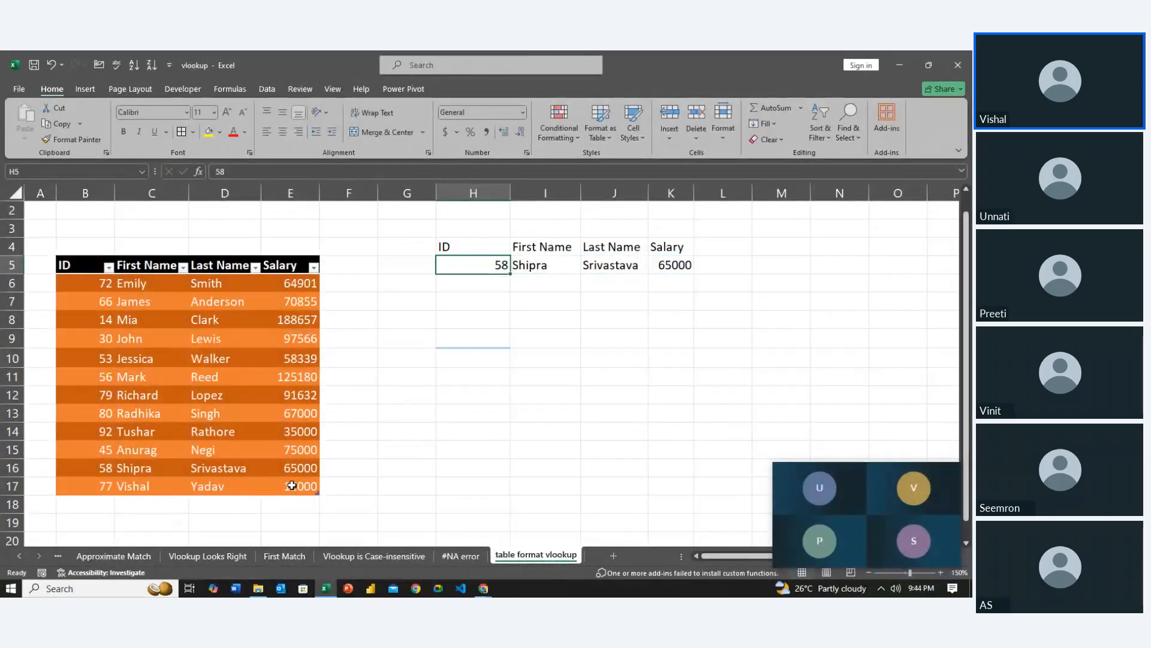
{"action": "type", "text": "77"}
{"action": "key", "text": "Return"}
Replace B5:E17 in I5's VLOOKUP formula with the whole-table reference Table3[#All]
{"action": "key", "text": "Right"}
{"action": "key", "text": "Up"}
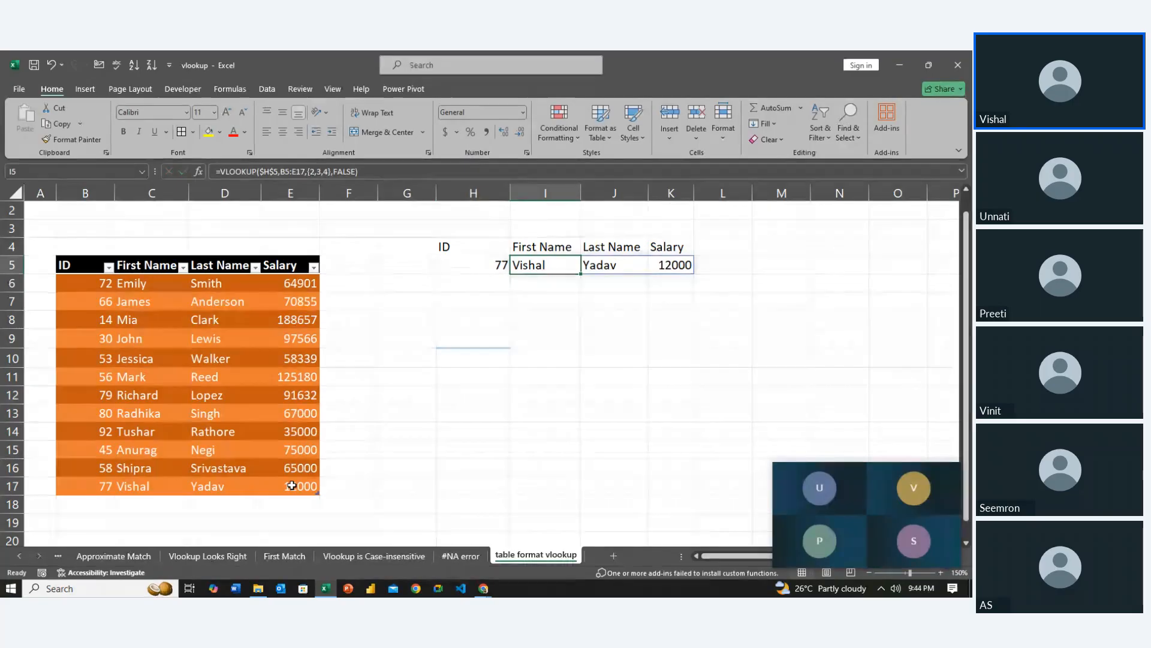
{"action": "key", "text": "F2"}
{"action": "key", "text": "Left"}
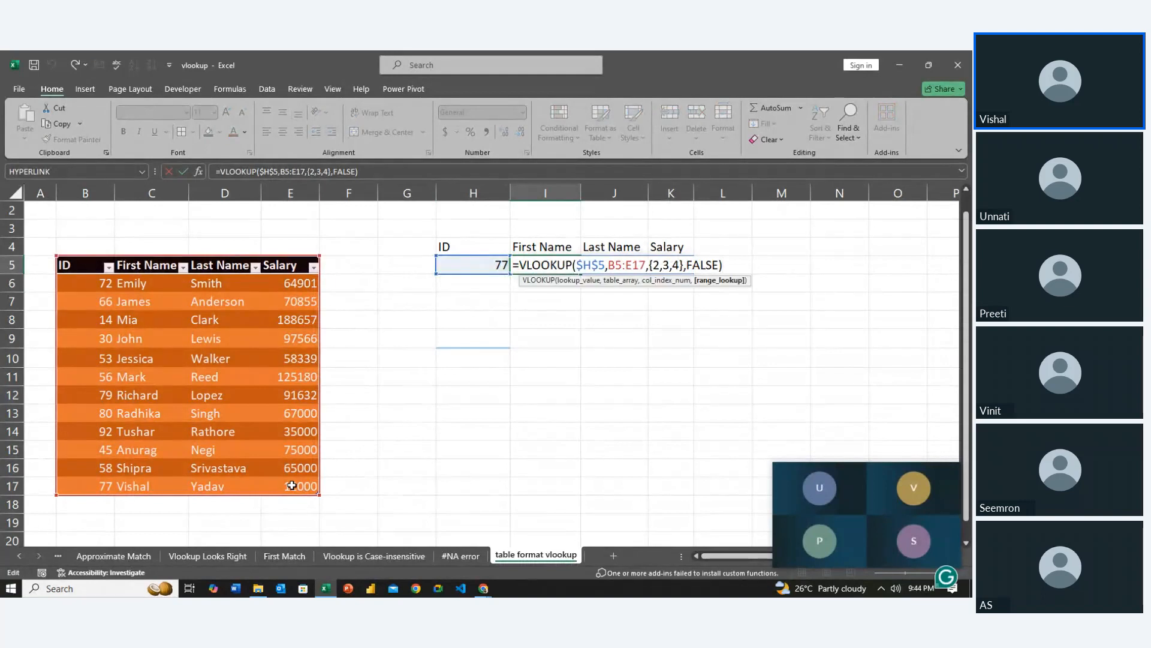
{"action": "key", "text": "Left"}
{"action": "key", "text": "Left"}
{"action": "key", "text": "Left"}
{"action": "key", "text": "Left"}
{"action": "key", "text": "Left"}
{"action": "key", "text": "Left"}
{"action": "key", "text": "Left"}
{"action": "key", "text": "Left"}
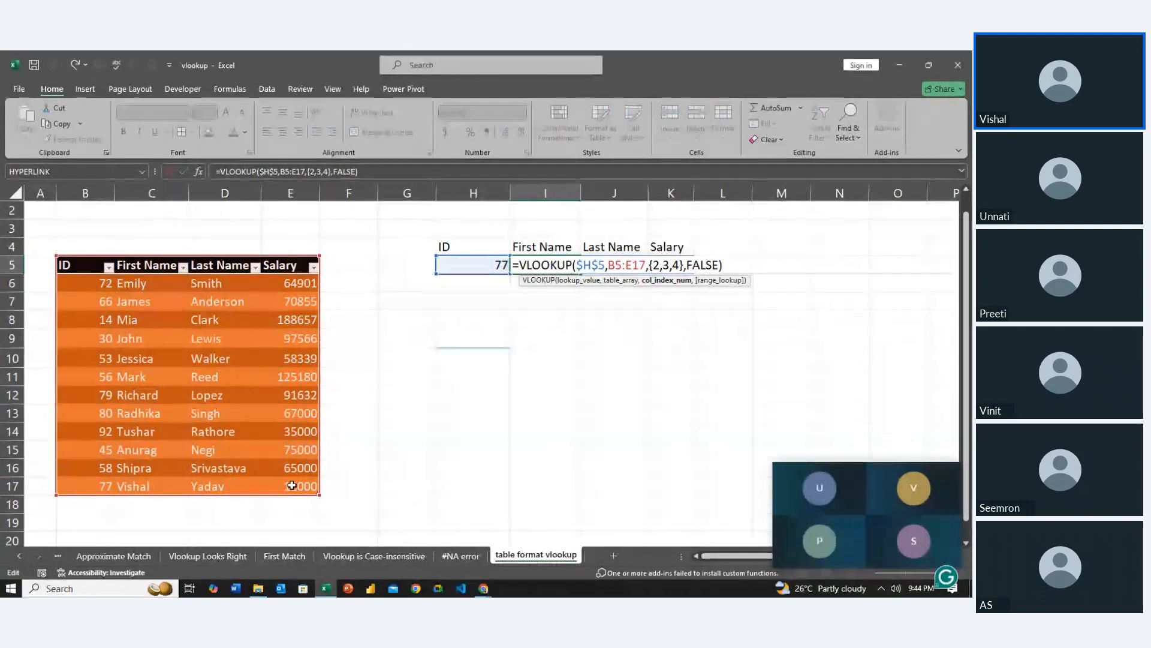
{"action": "key", "text": "BackSpace"}
{"action": "key", "text": "BackSpace"}
{"action": "key", "text": "BackSpace"}
{"action": "key", "text": "BackSpace"}
{"action": "key", "text": "BackSpace"}
{"action": "key", "text": "BackSpace"}
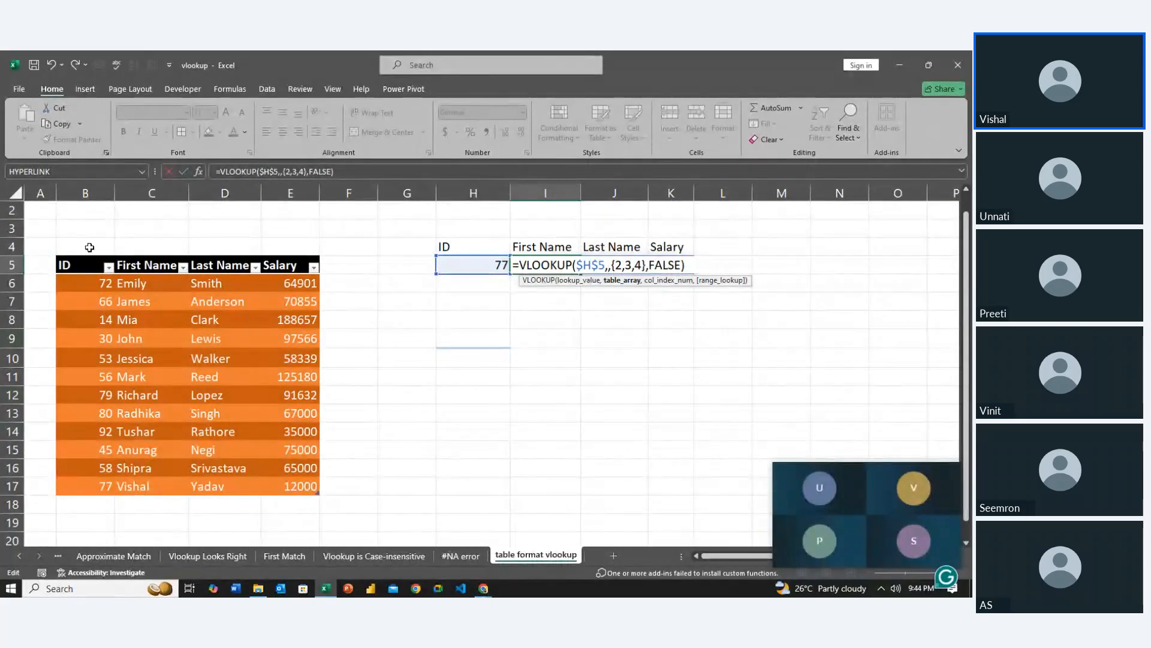
{"action": "left_click_drag", "start_coordinate": [84, 264], "coordinate": [303, 478]}
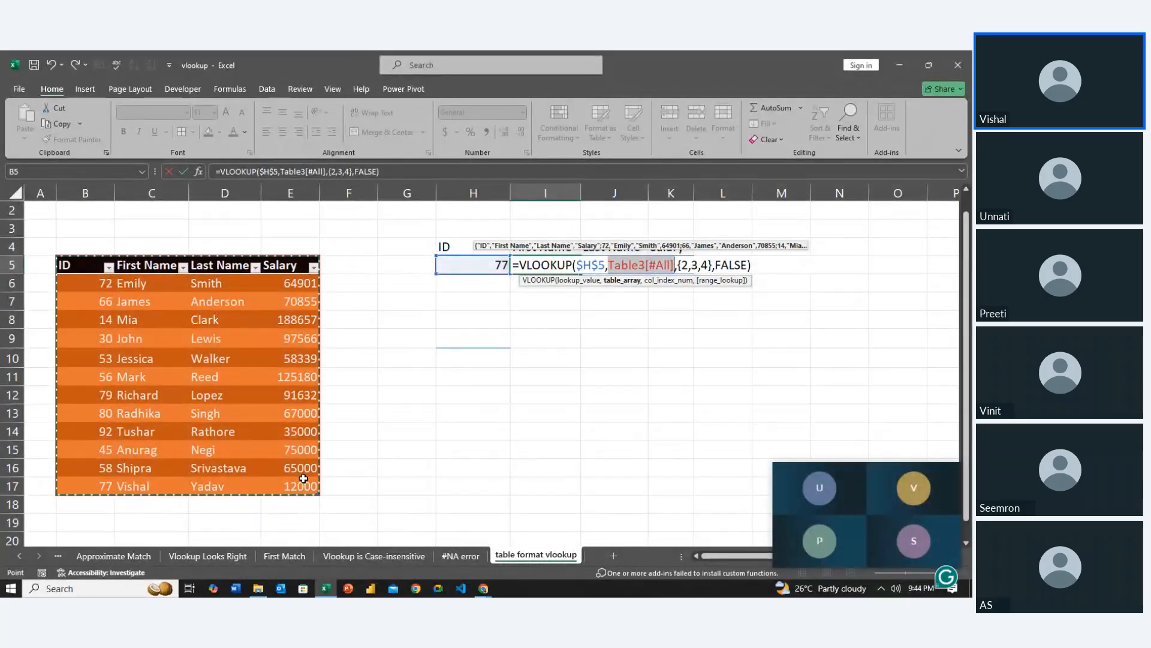
{"action": "key", "text": "Return"}
Enter 88 as a new ID in B18, directly below the table's last row
{"action": "key", "text": "Up"}
{"action": "key", "text": "Left"}
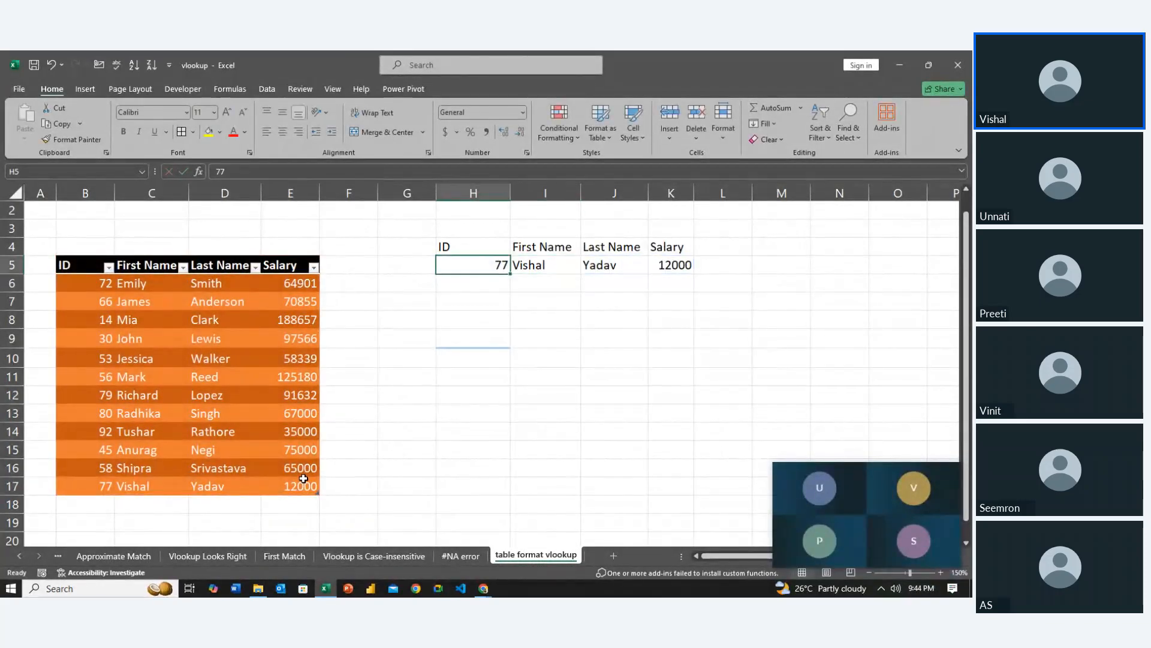
{"action": "key", "text": "Down"}
{"action": "key", "text": "Down"}
{"action": "key", "text": "Down"}
{"action": "key", "text": "Down"}
{"action": "key", "text": "Down"}
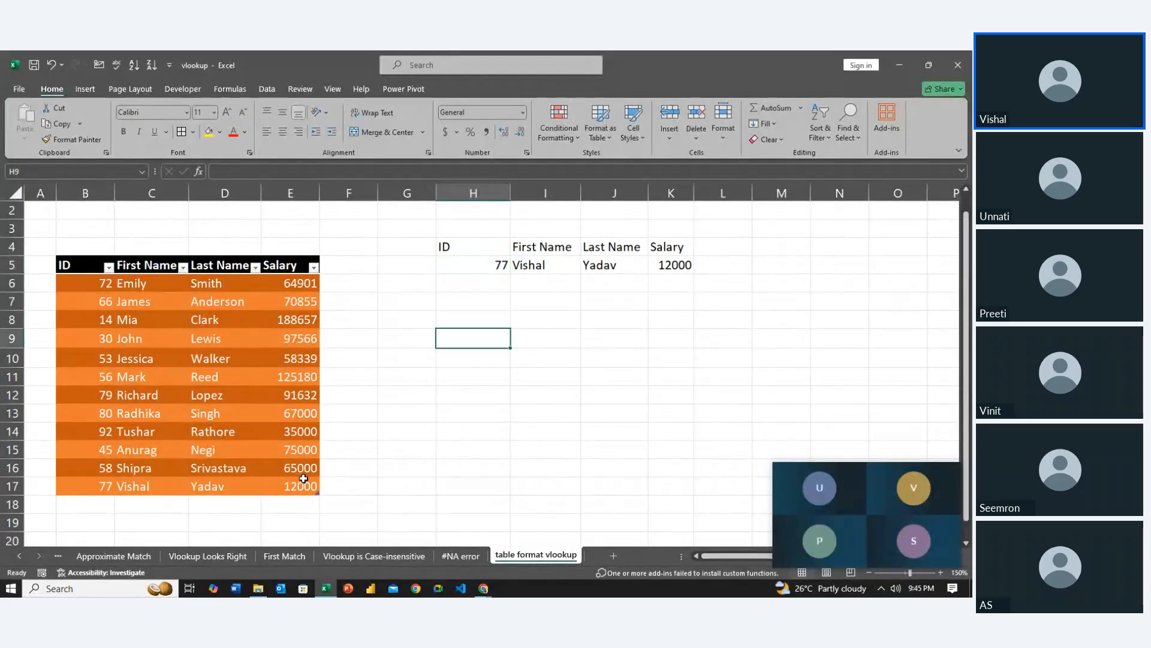
{"action": "key", "text": "Left"}
{"action": "key", "text": "Left"}
{"action": "key", "text": "Down"}
{"action": "key", "text": "Down"}
{"action": "key", "text": "Down"}
{"action": "key", "text": "Left"}
{"action": "key", "text": "Down"}
{"action": "key", "text": "Down"}
{"action": "key", "text": "Down"}
{"action": "key", "text": "Down"}
{"action": "key", "text": "Left"}
{"action": "key", "text": "Left"}
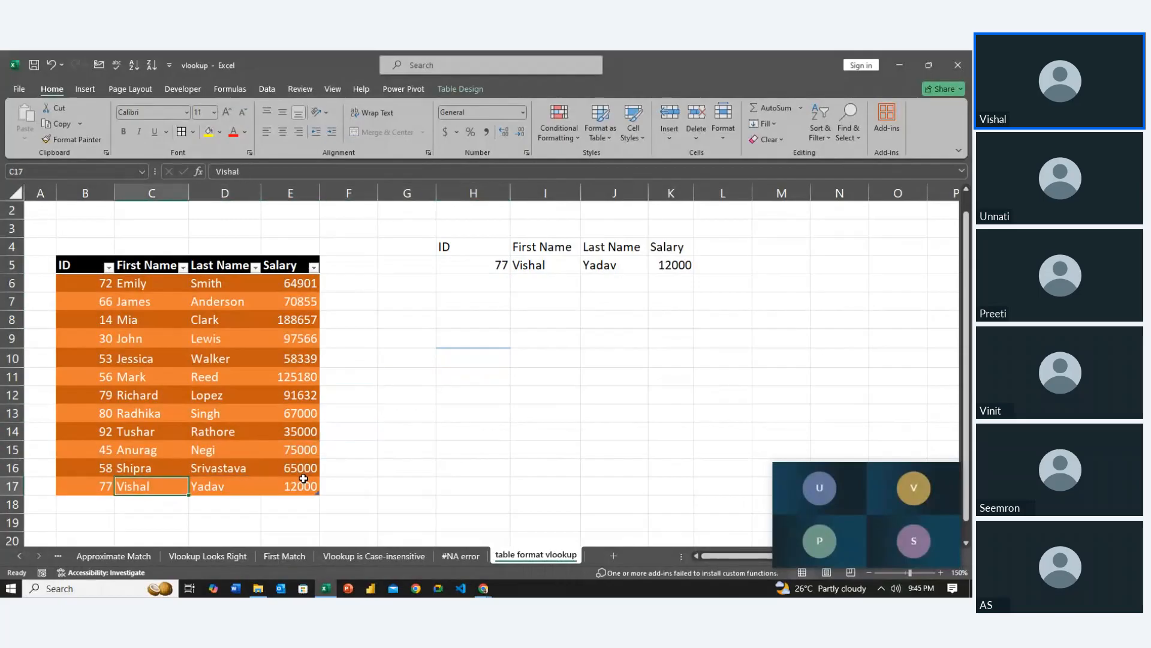
{"action": "key", "text": "Left"}
{"action": "key", "text": "Down"}
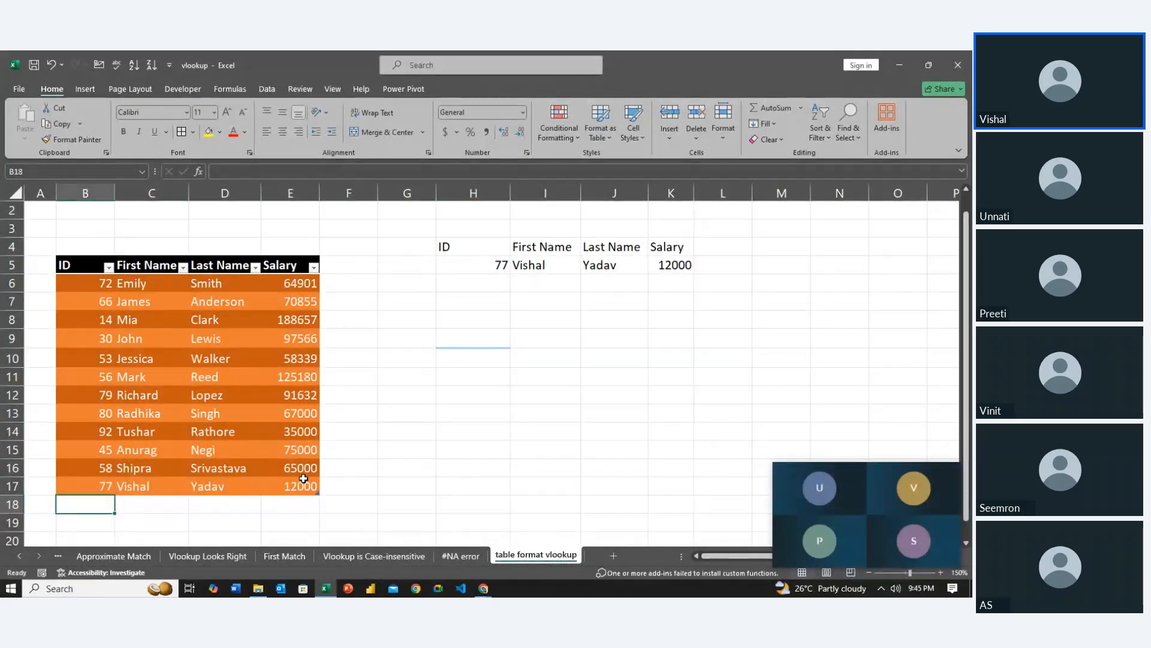
{"action": "type", "text": "88"}
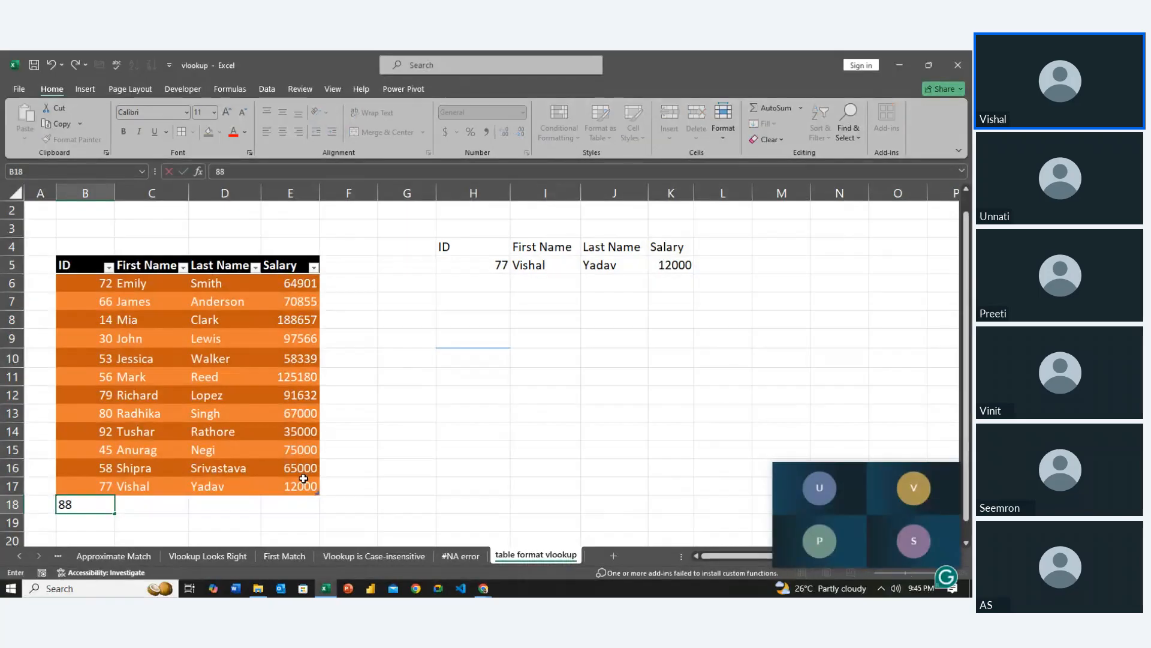
{"action": "key", "text": "Return"}
Fill in the new record's first name and last name in C18:D18 and set its salary in E18 to 35000
{"action": "key", "text": "Tab"}
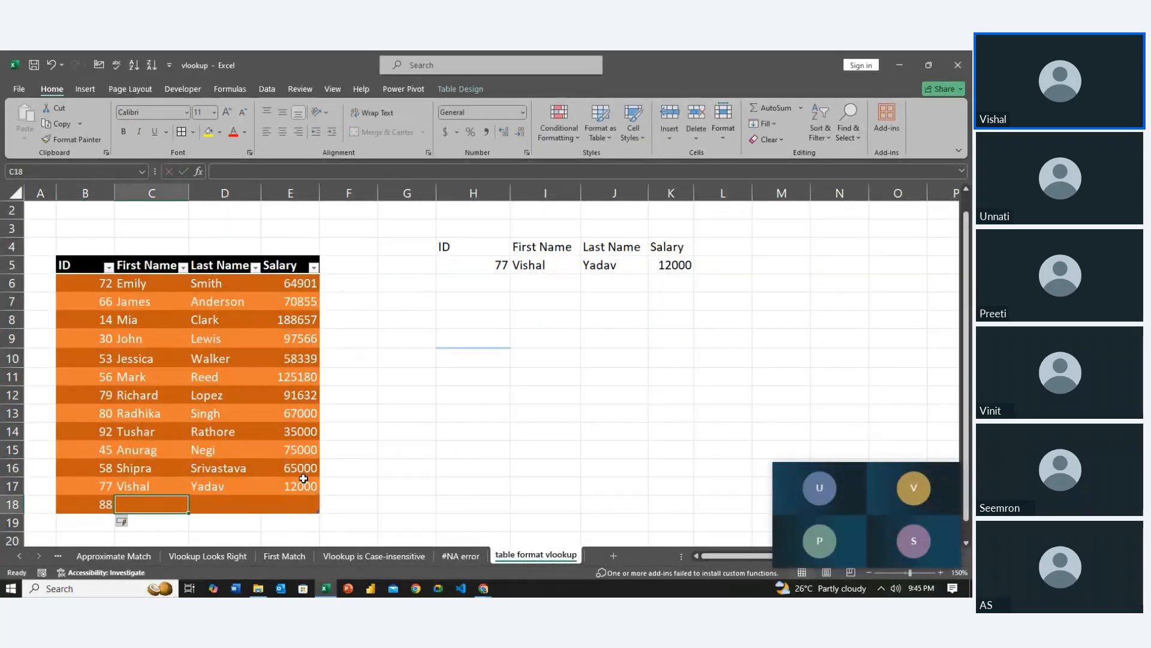
{"action": "type", "text": "Un"}
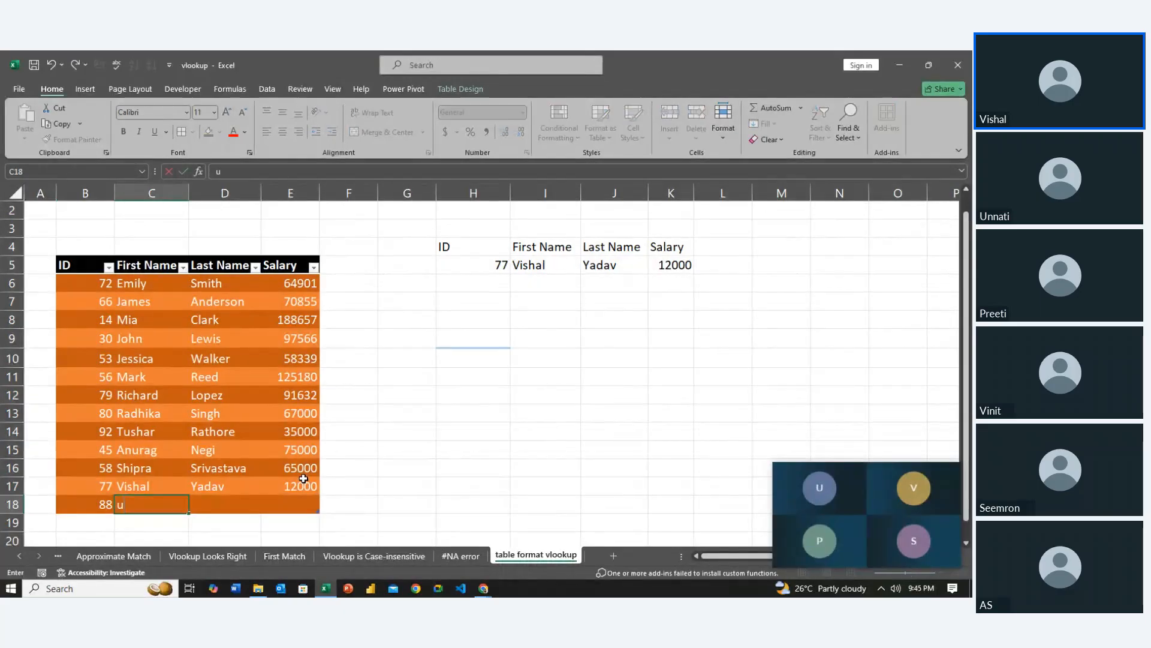
{"action": "type", "text": "na"}
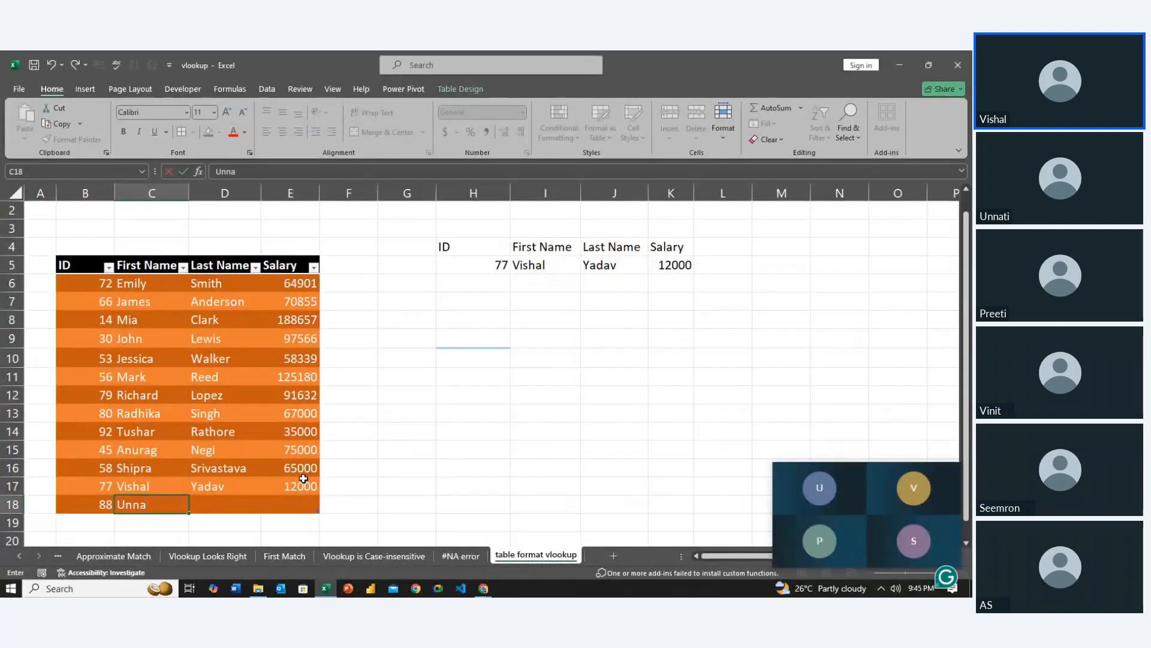
{"action": "type", "text": "ti"}
{"action": "key", "text": "Tab"}
{"action": "type", "text": "Rai"}
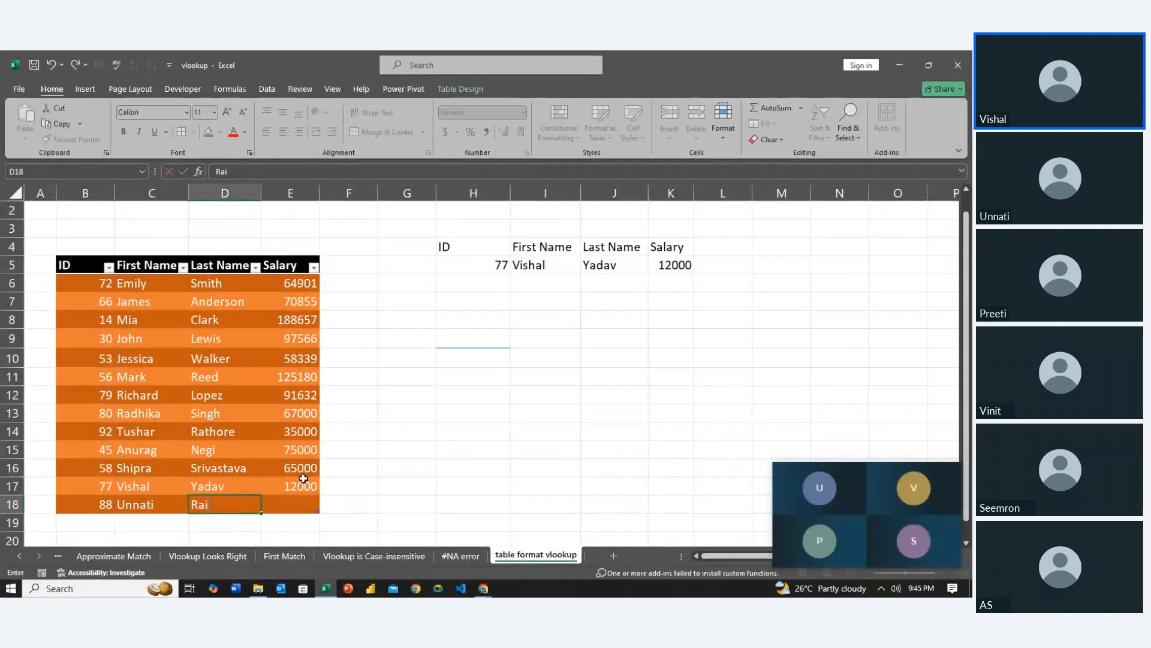
{"action": "key", "text": "Tab"}
{"action": "type", "text": "35"}
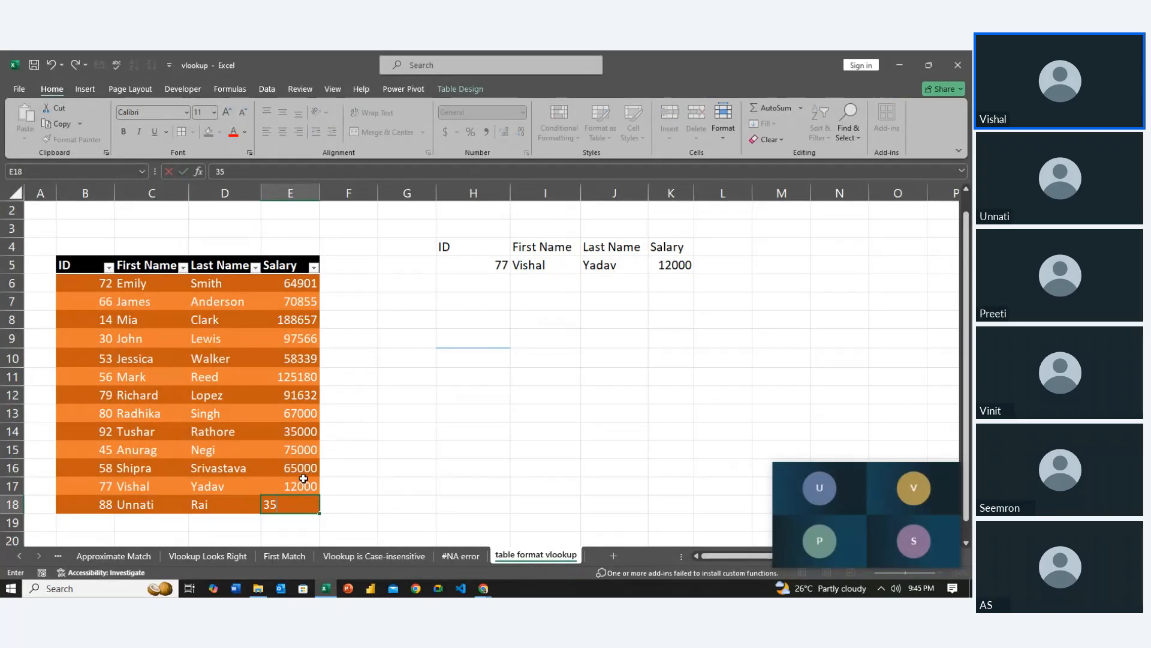
{"action": "type", "text": "000"}
{"action": "key", "text": "Return"}
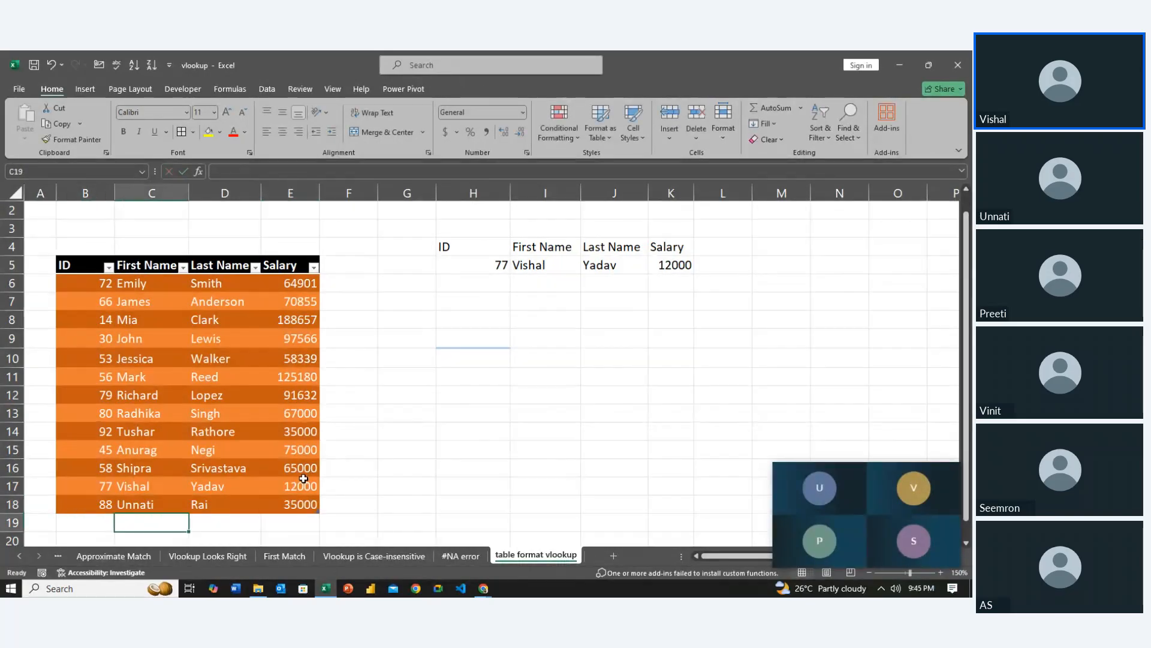
Set the lookup ID in H5 to 88 and check the record returned in I5:K5
{"action": "key", "text": "Right"}
{"action": "key", "text": "Up"}
{"action": "key", "text": "Up"}
{"action": "key", "text": "Up"}
{"action": "key", "text": "Up"}
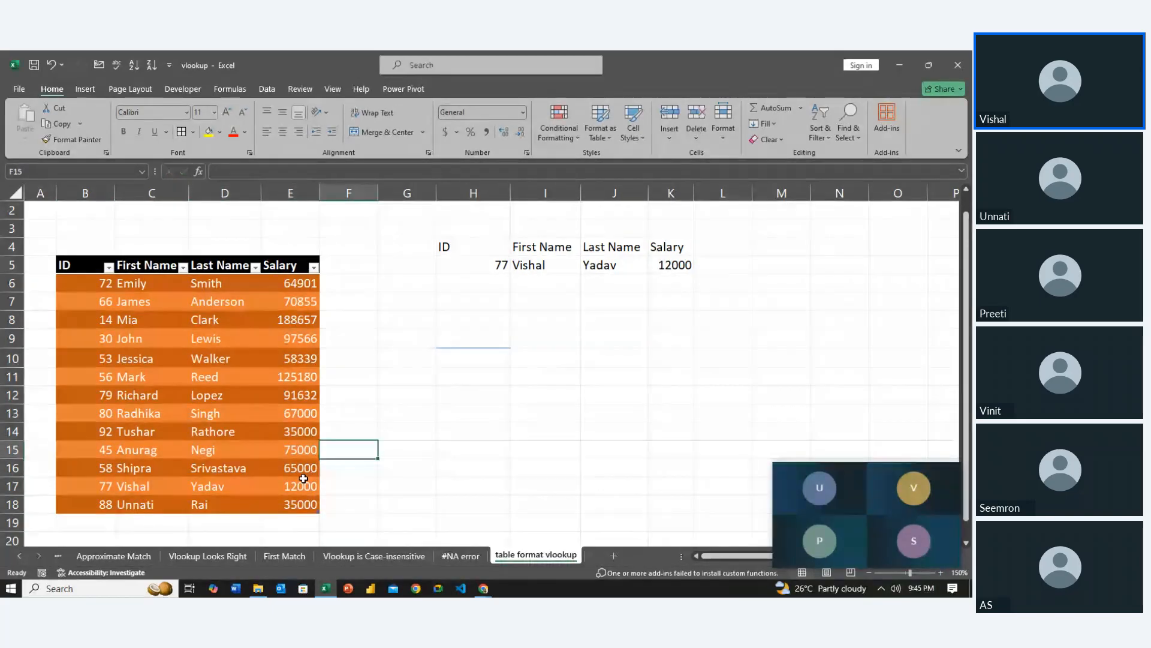
{"action": "key", "text": "Right"}
{"action": "key", "text": "Right"}
{"action": "key", "text": "Up"}
{"action": "key", "text": "Up"}
{"action": "key", "text": "Up"}
{"action": "key", "text": "Up"}
{"action": "key", "text": "Up"}
{"action": "key", "text": "Up"}
{"action": "key", "text": "Up"}
{"action": "key", "text": "Up"}
{"action": "key", "text": "Up"}
{"action": "key", "text": "Up"}
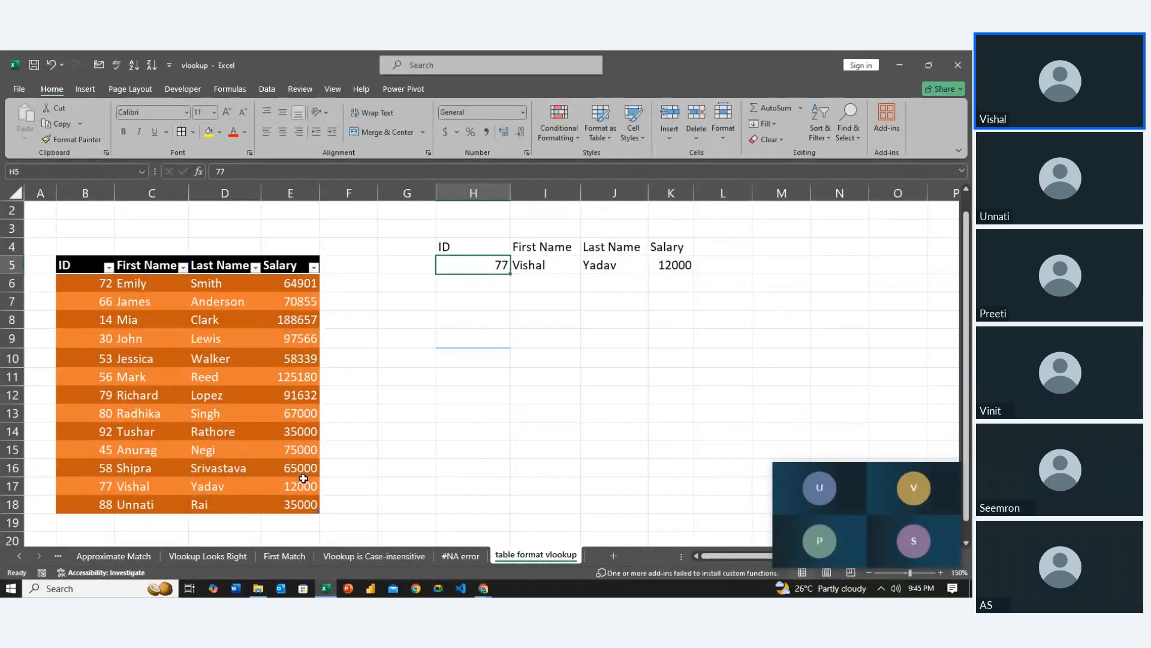
{"action": "type", "text": "88"}
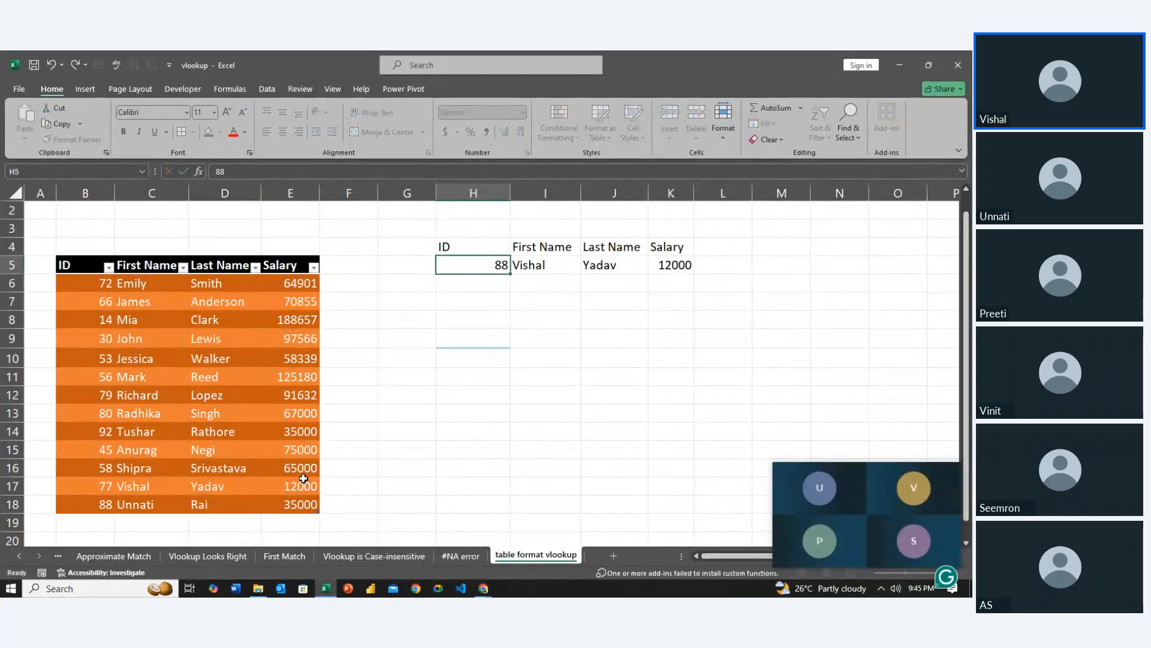
{"action": "key", "text": "Return"}
{"action": "key", "text": "Up"}
{"action": "key", "text": "Right"}
{"action": "key", "text": "Right"}
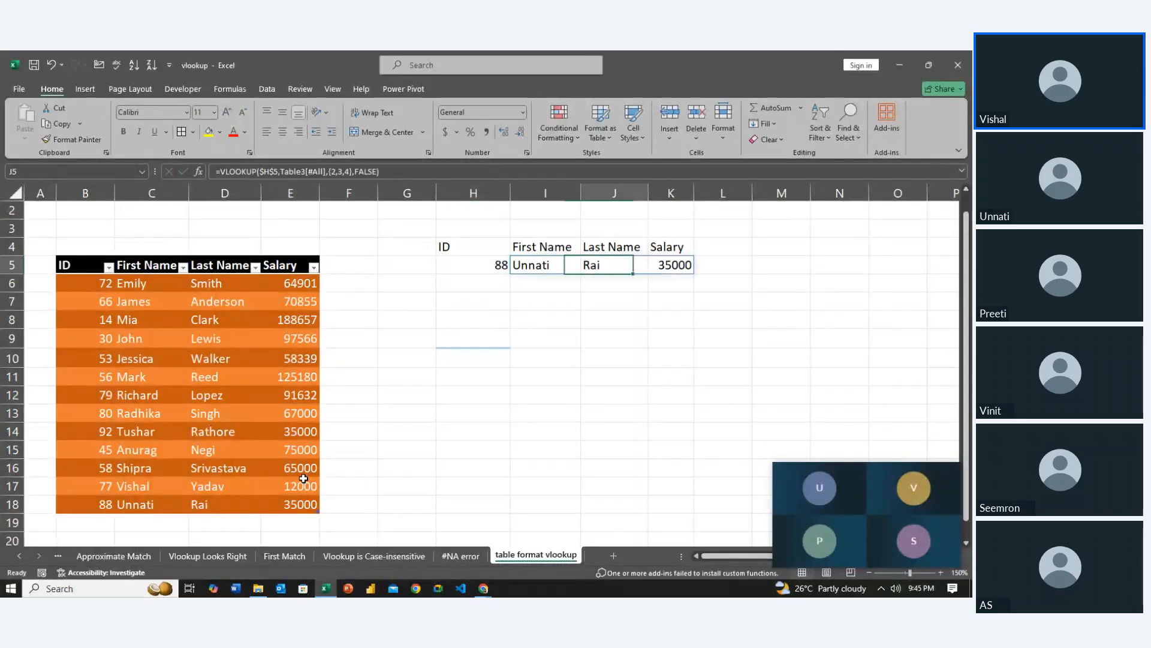
{"action": "key", "text": "Right"}
Enter 87 as a new ID in B19, directly below the table's last row
{"action": "key", "text": "Left"}
{"action": "key", "text": "Left"}
{"action": "key", "text": "Left"}
{"action": "key", "text": "Left"}
{"action": "key", "text": "Down"}
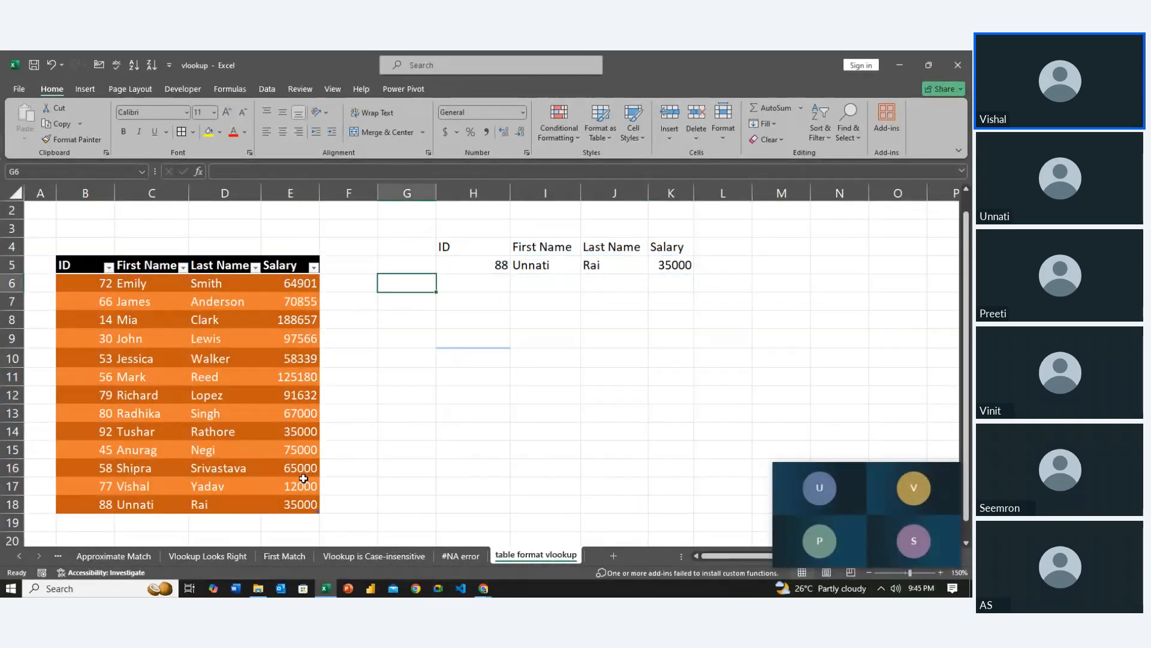
{"action": "key", "text": "Down"}
{"action": "key", "text": "Left"}
{"action": "key", "text": "Left"}
{"action": "key", "text": "Down"}
{"action": "key", "text": "Down"}
{"action": "key", "text": "Left"}
{"action": "key", "text": "Left"}
{"action": "key", "text": "Down"}
{"action": "key", "text": "Down"}
{"action": "key", "text": "Down"}
{"action": "key", "text": "Left"}
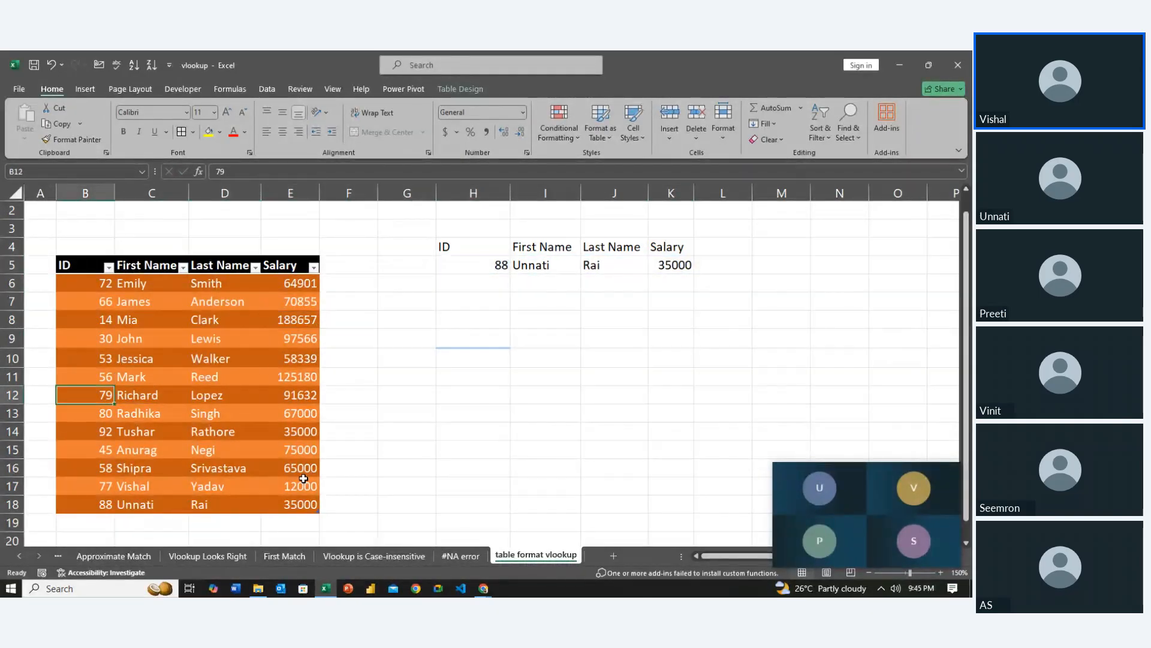
{"action": "key", "text": "Down"}
{"action": "key", "text": "Down"}
{"action": "key", "text": "Down"}
{"action": "key", "text": "Down"}
{"action": "key", "text": "Down"}
{"action": "key", "text": "Down"}
{"action": "key", "text": "Down"}
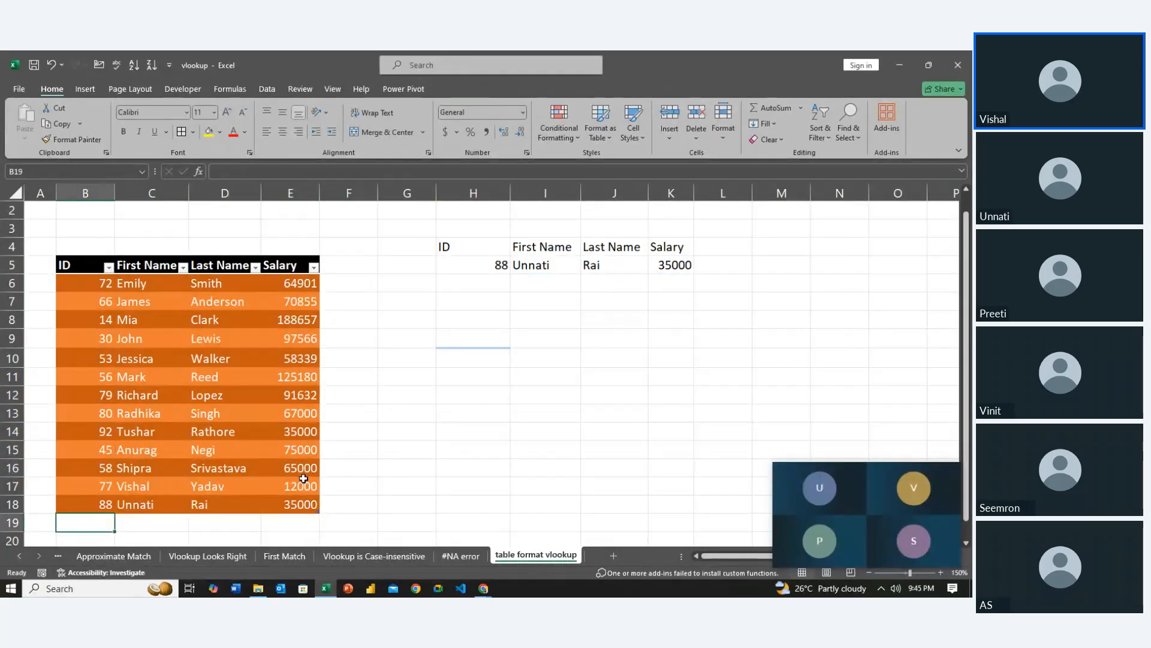
{"action": "type", "text": "87"}
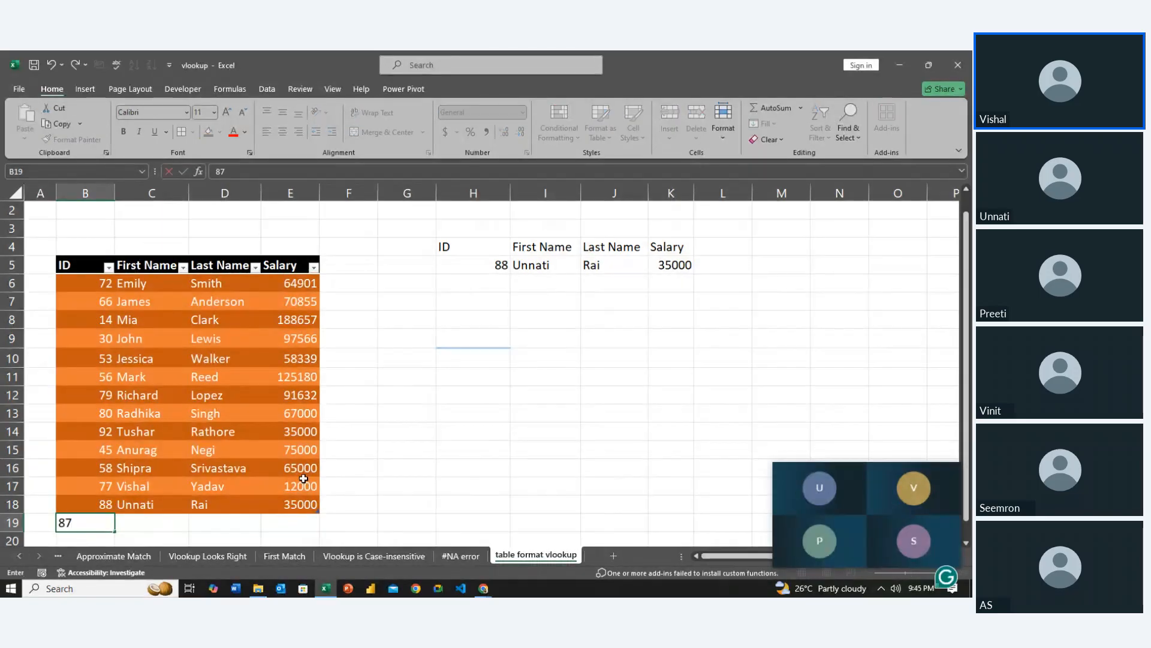
{"action": "key", "text": "Tab"}
Fill in the first name and last name in C19:D19 and set the salary in E19 to 23000
{"action": "type", "text": "Pr"}
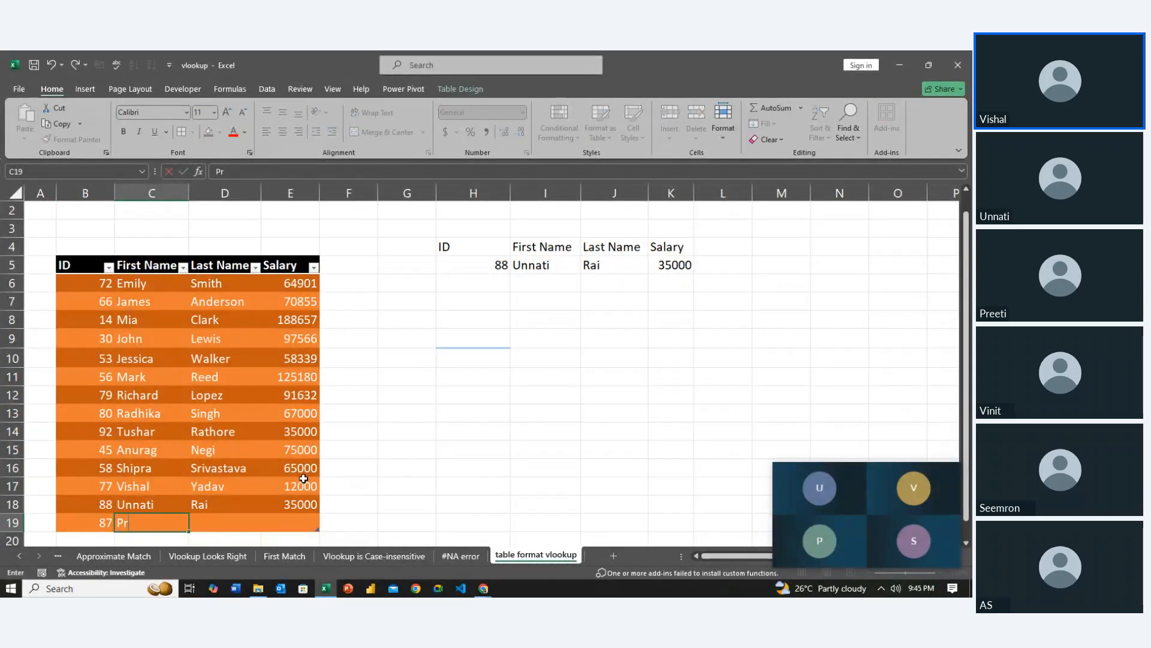
{"action": "type", "text": "eeti"}
{"action": "key", "text": "Tab"}
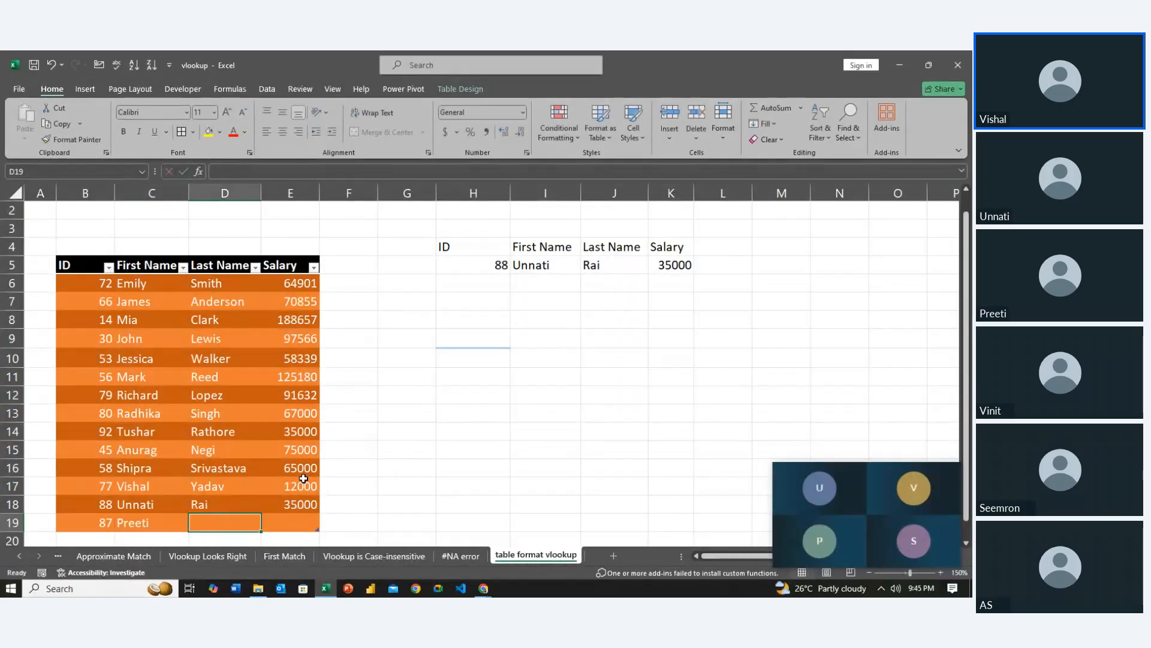
{"action": "type", "text": "Sin"}
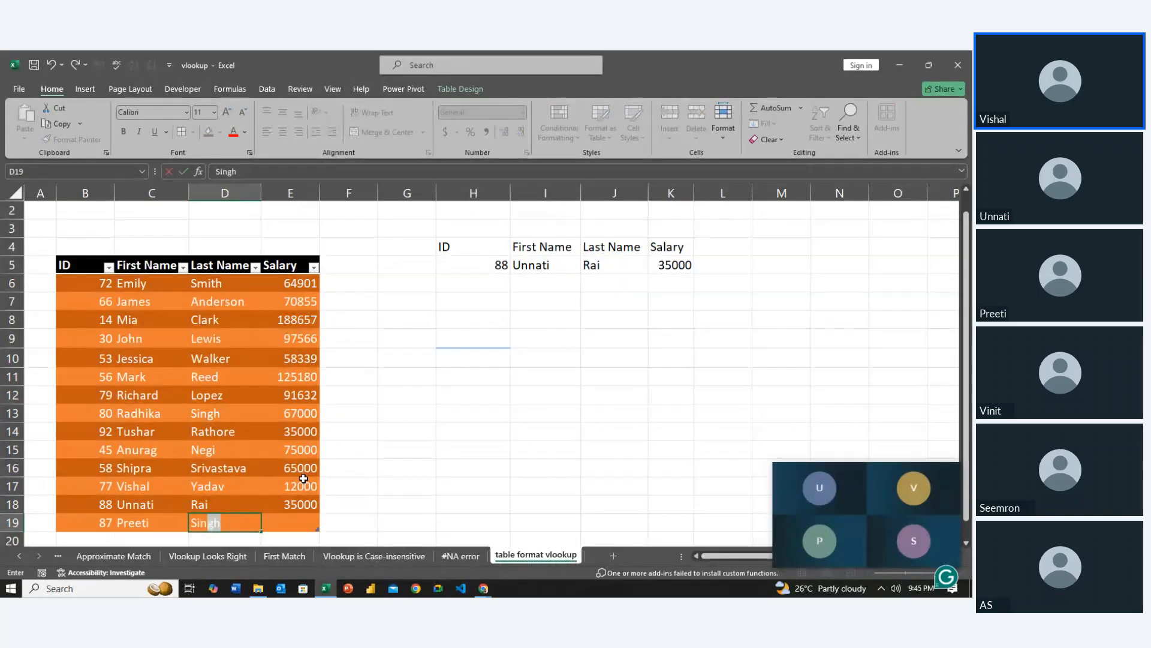
{"action": "key", "text": "Tab"}
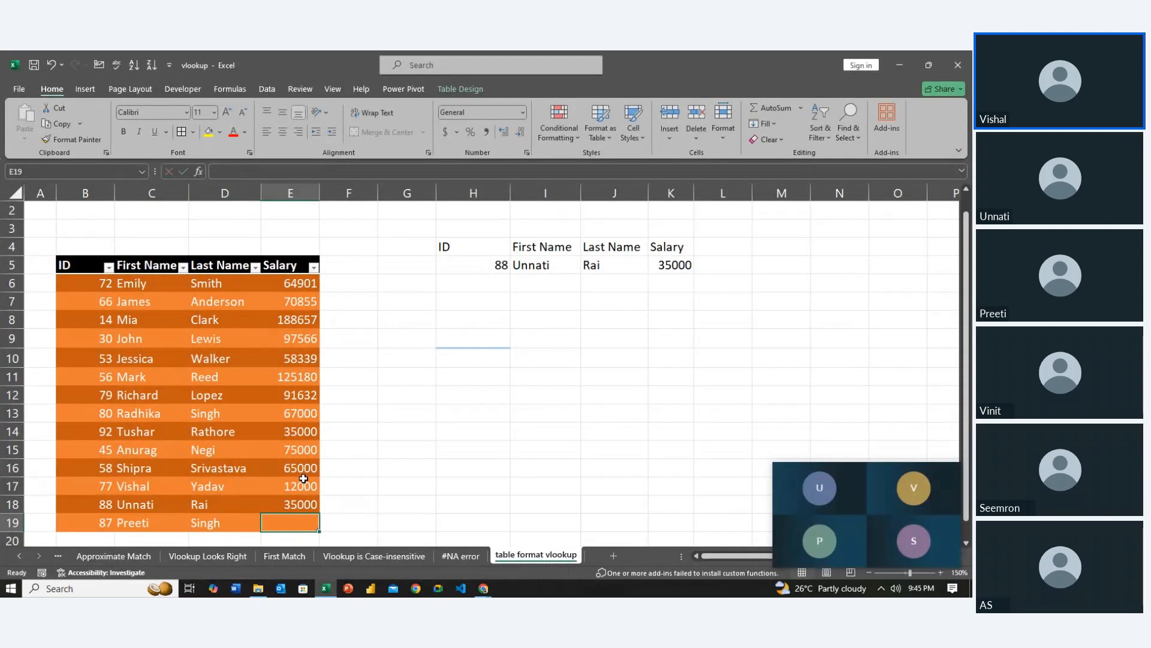
{"action": "type", "text": "23000"}
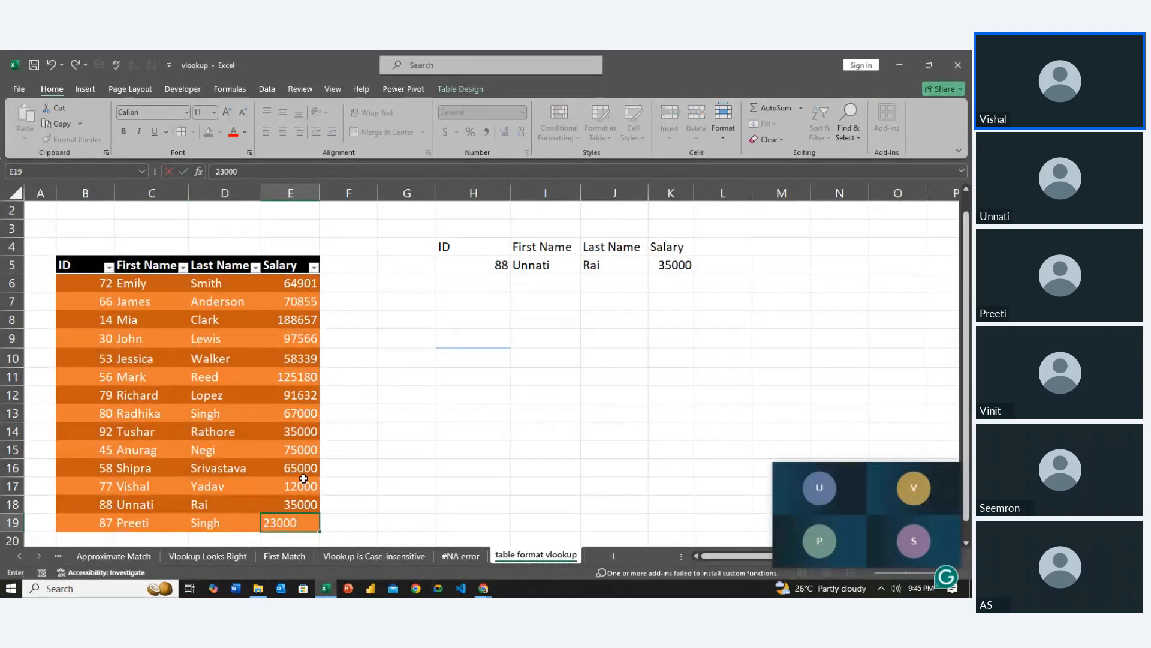
{"action": "key", "text": "Return"}
Set the lookup ID in H5 to 87
{"action": "key", "text": "Right"}
{"action": "key", "text": "Up"}
{"action": "key", "text": "Up"}
{"action": "key", "text": "Up"}
{"action": "key", "text": "Right"}
{"action": "key", "text": "Right"}
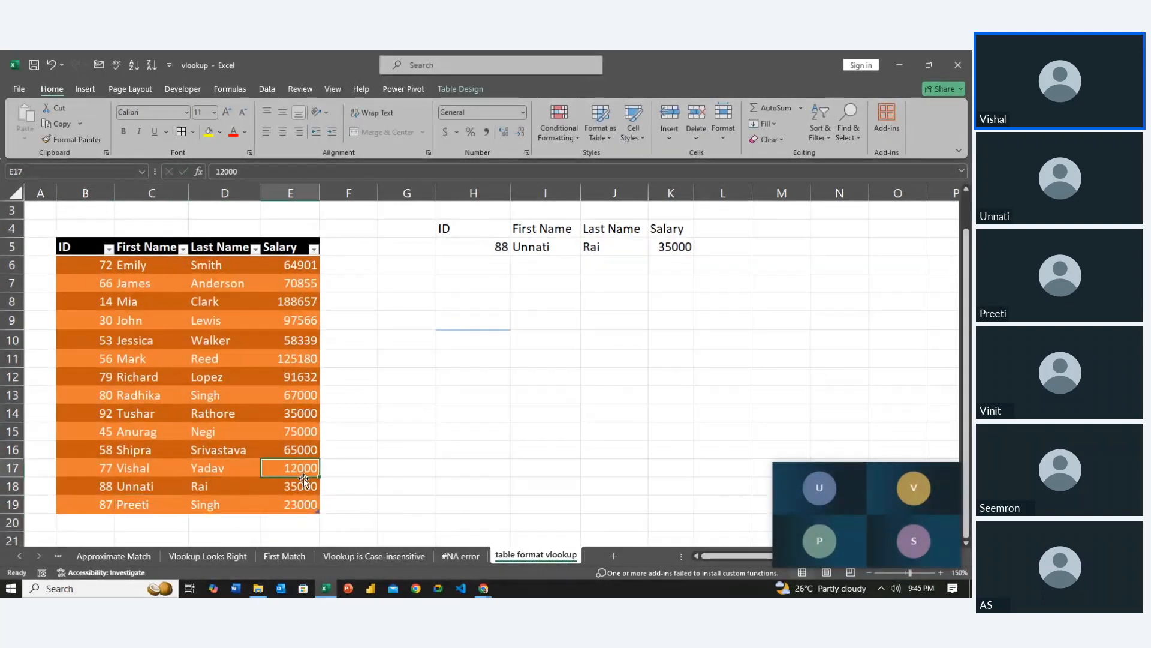
{"action": "key", "text": "Right"}
{"action": "key", "text": "Right"}
{"action": "key", "text": "Right"}
{"action": "key", "text": "Up"}
{"action": "key", "text": "Up"}
{"action": "key", "text": "Up"}
{"action": "key", "text": "Up"}
{"action": "key", "text": "Up"}
{"action": "key", "text": "Up"}
{"action": "key", "text": "Up"}
{"action": "key", "text": "Up"}
{"action": "key", "text": "Up"}
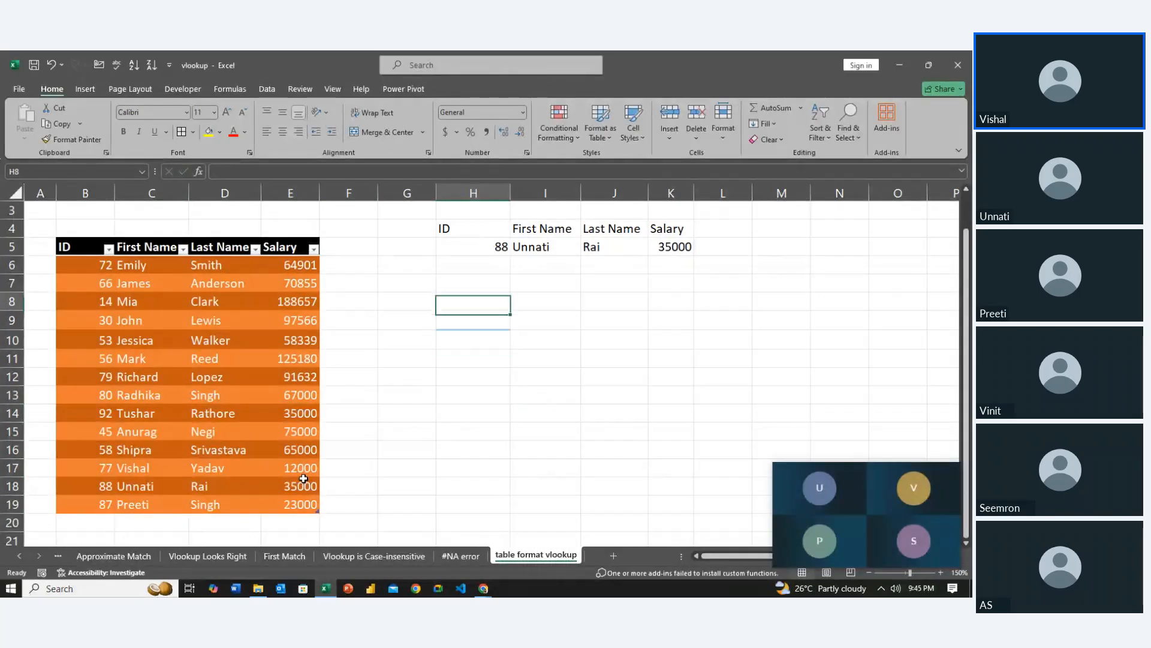
{"action": "key", "text": "Up"}
{"action": "key", "text": "Up"}
{"action": "key", "text": "Up"}
{"action": "type", "text": "8"}
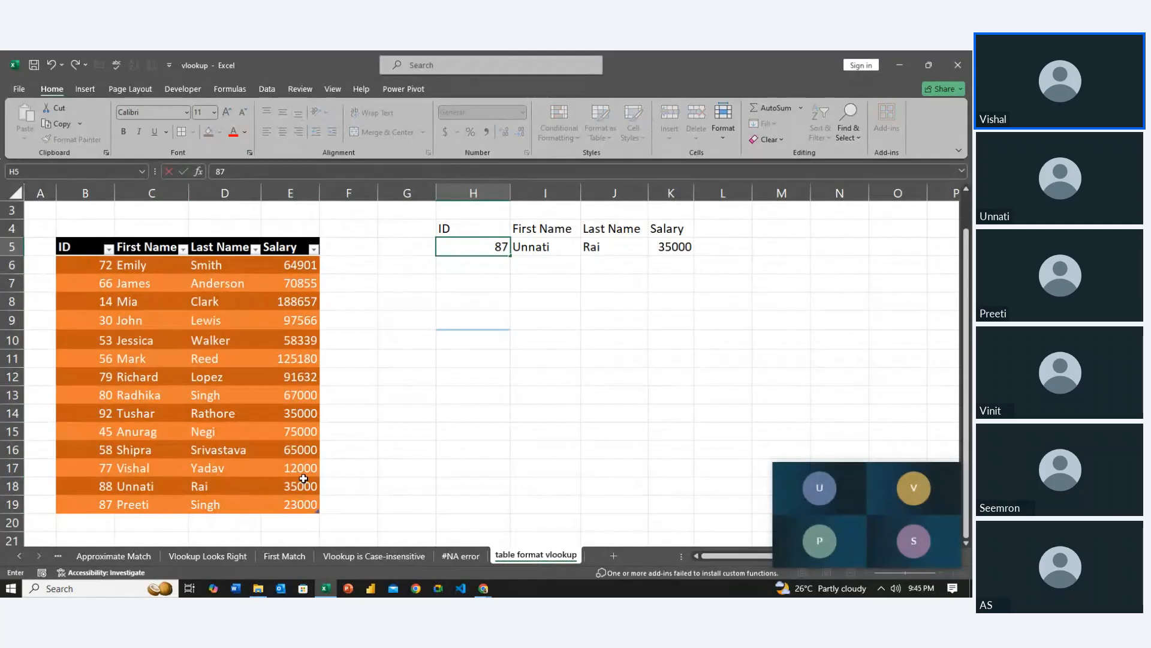
{"action": "key", "text": "Return"}
Examine the first name, last name and salary that the VLOOKUP formula returns in I5:K5
{"action": "key", "text": "Right"}
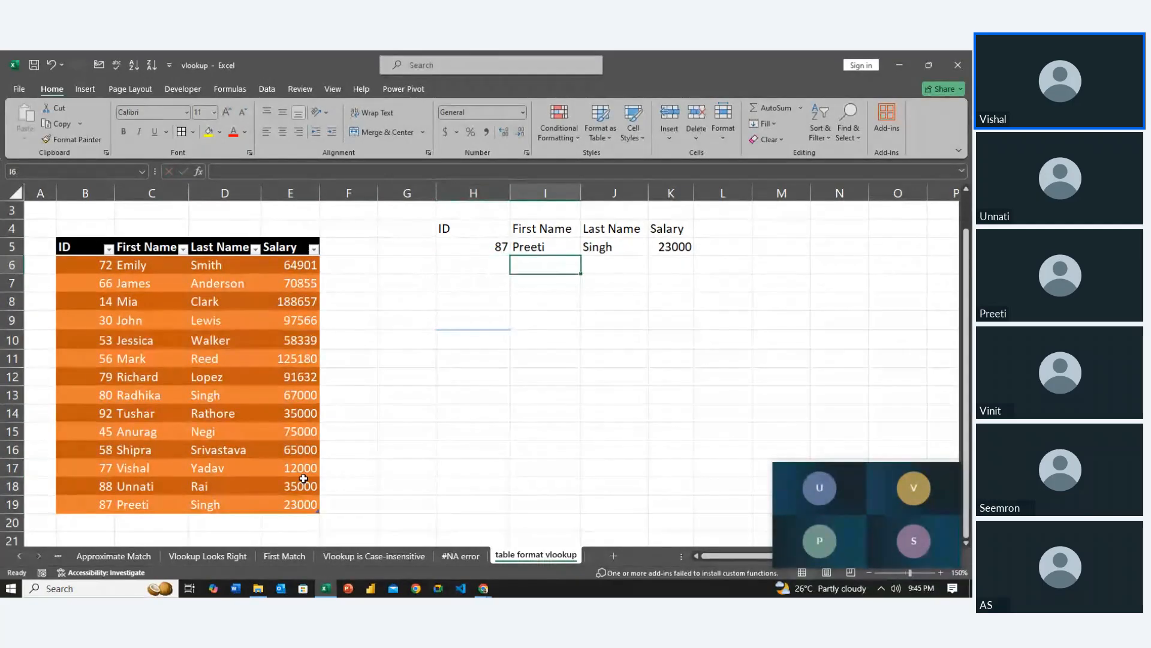
{"action": "key", "text": "Up"}
{"action": "key", "text": "Right"}
{"action": "key", "text": "Right"}
{"action": "key", "text": "Right"}
{"action": "key", "text": "Left"}
{"action": "key", "text": "Left"}
{"action": "key", "text": "Left"}
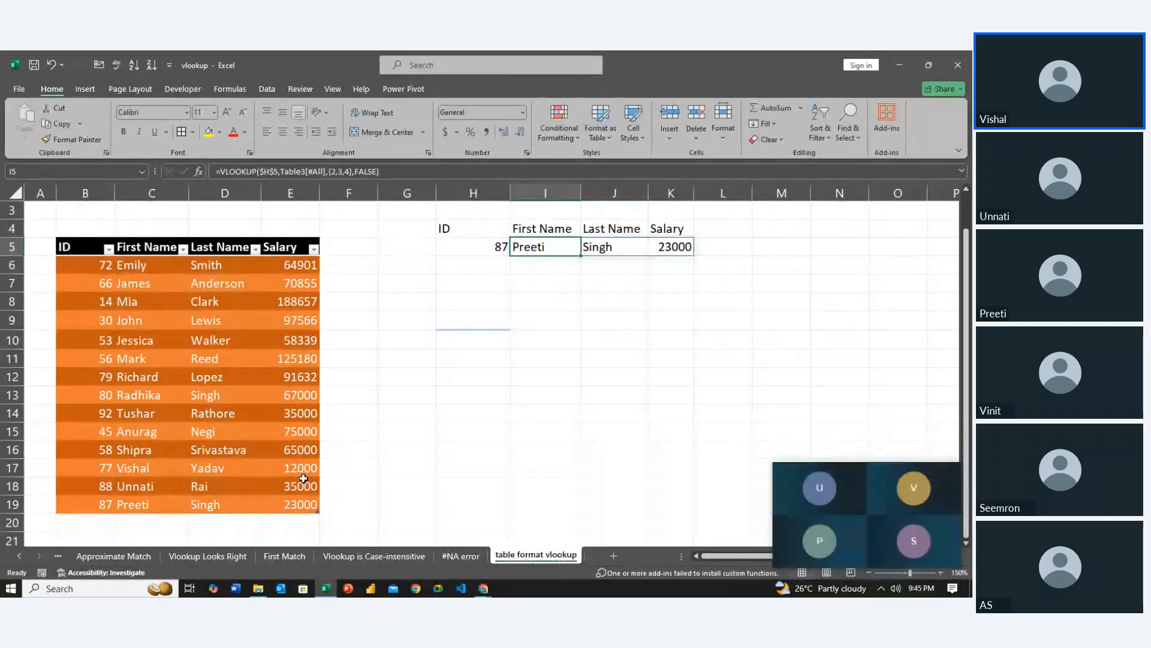
{"action": "key", "text": "shift+Right"}
{"action": "key", "text": "shift+Right"}
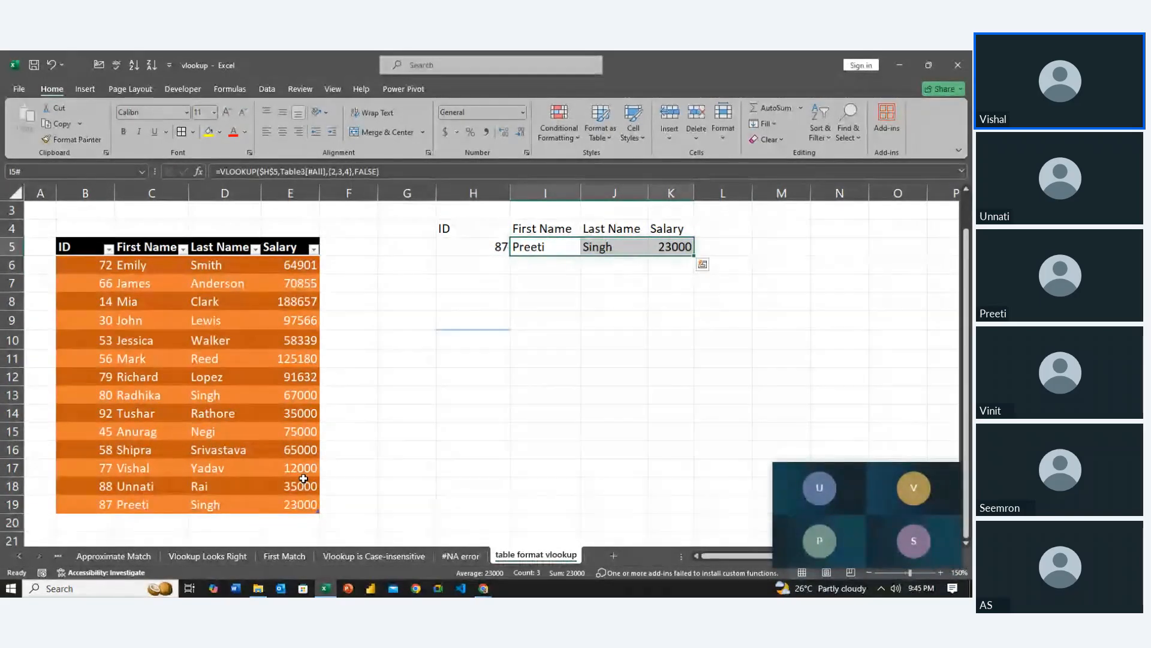
{"action": "key", "text": "Left"}
{"action": "key", "text": "Left"}
{"action": "key", "text": "Left"}
{"action": "key", "text": "Left"}
{"action": "key", "text": "Left"}
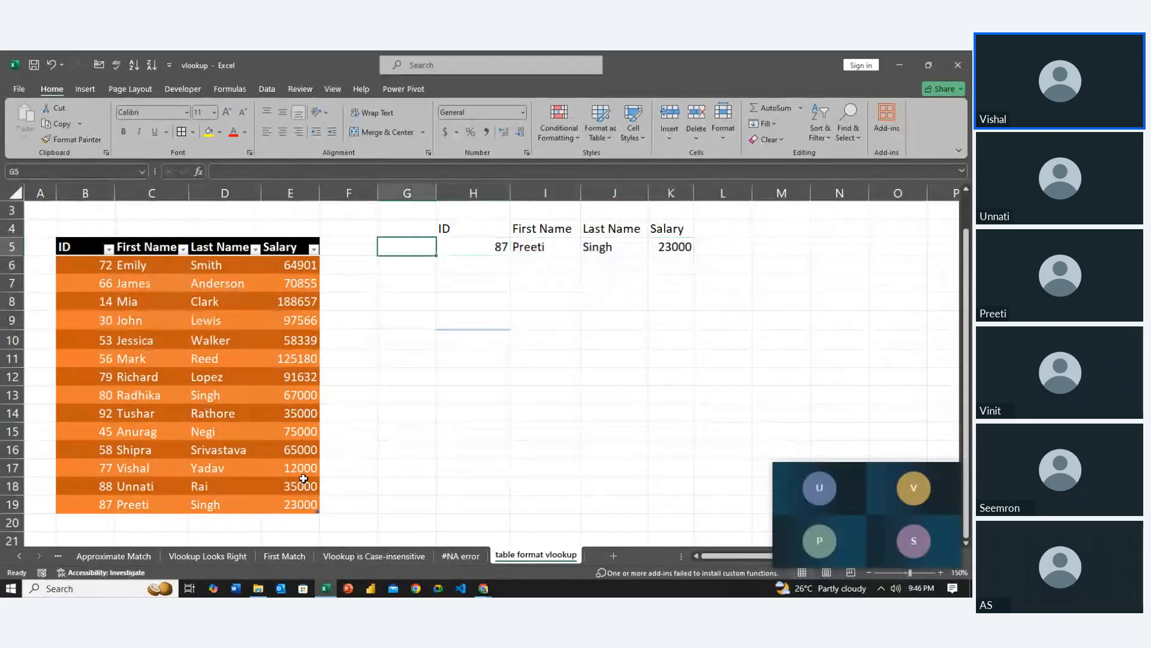
{"action": "key", "text": "Down"}
{"action": "key", "text": "Down"}
{"action": "key", "text": "Down"}
{"action": "key", "text": "Down"}
{"action": "key", "text": "Down"}
{"action": "key", "text": "Down"}
{"action": "key", "text": "Down"}
{"action": "key", "text": "Down"}
{"action": "key", "text": "Down"}
{"action": "key", "text": "Down"}
{"action": "key", "text": "Down"}
{"action": "key", "text": "Down"}
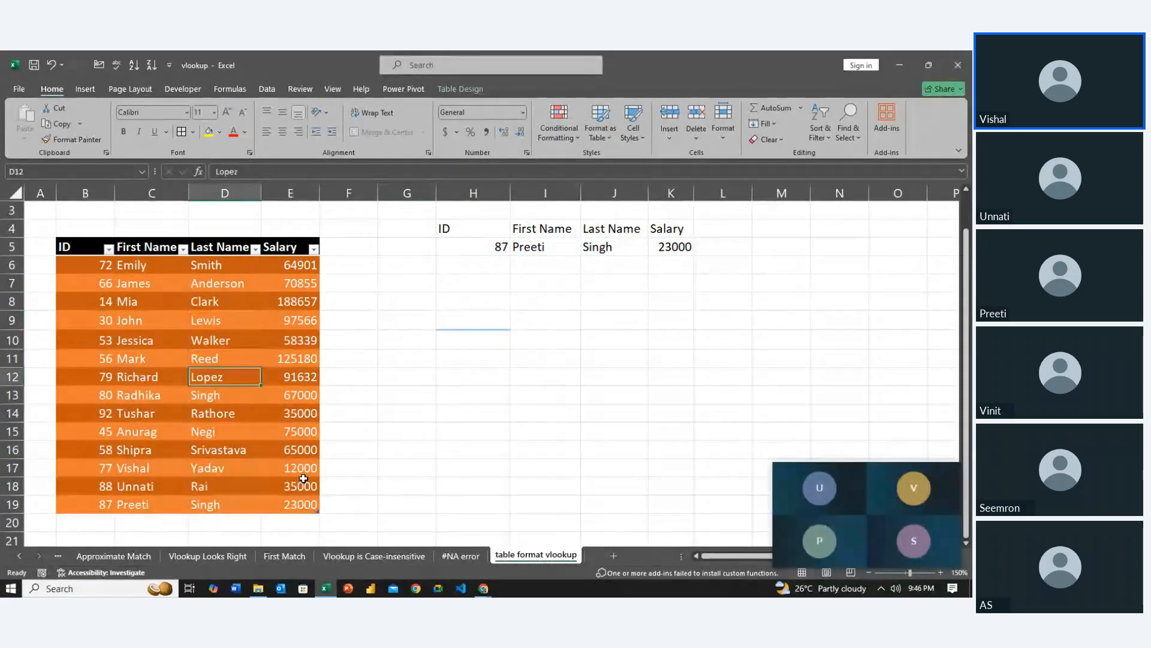
{"action": "key", "text": "Down"}
{"action": "key", "text": "Down"}
{"action": "key", "text": "Down"}
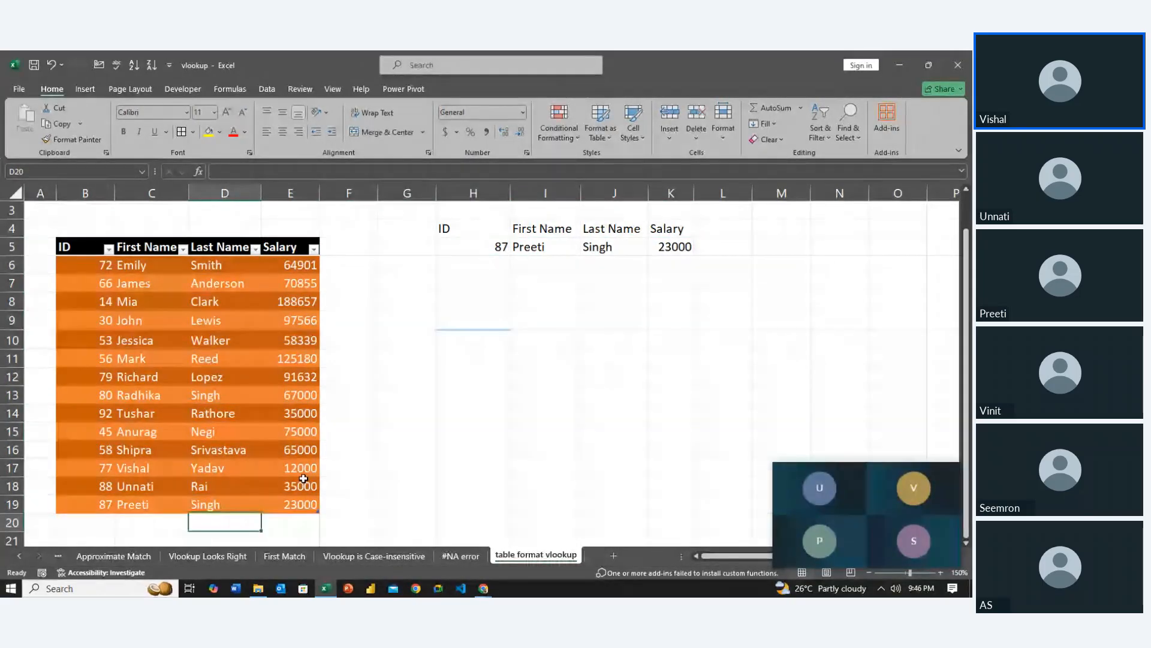
{"action": "key", "text": "Left"}
{"action": "key", "text": "Left"}
{"action": "key", "text": "Left"}
{"action": "key", "text": "Right"}
{"action": "key", "text": "Right"}
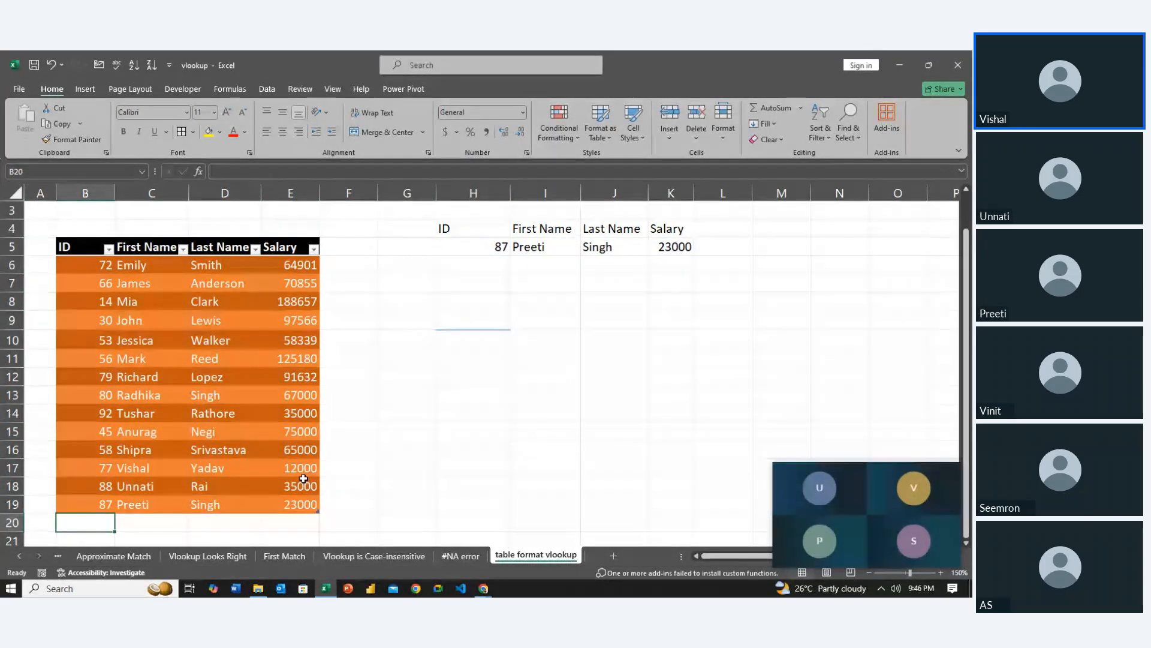
Add a List data validation to H5 with the table's ID column, =$B$5:$B$19, as its source
{"action": "left_click", "coordinate": [457, 255]}
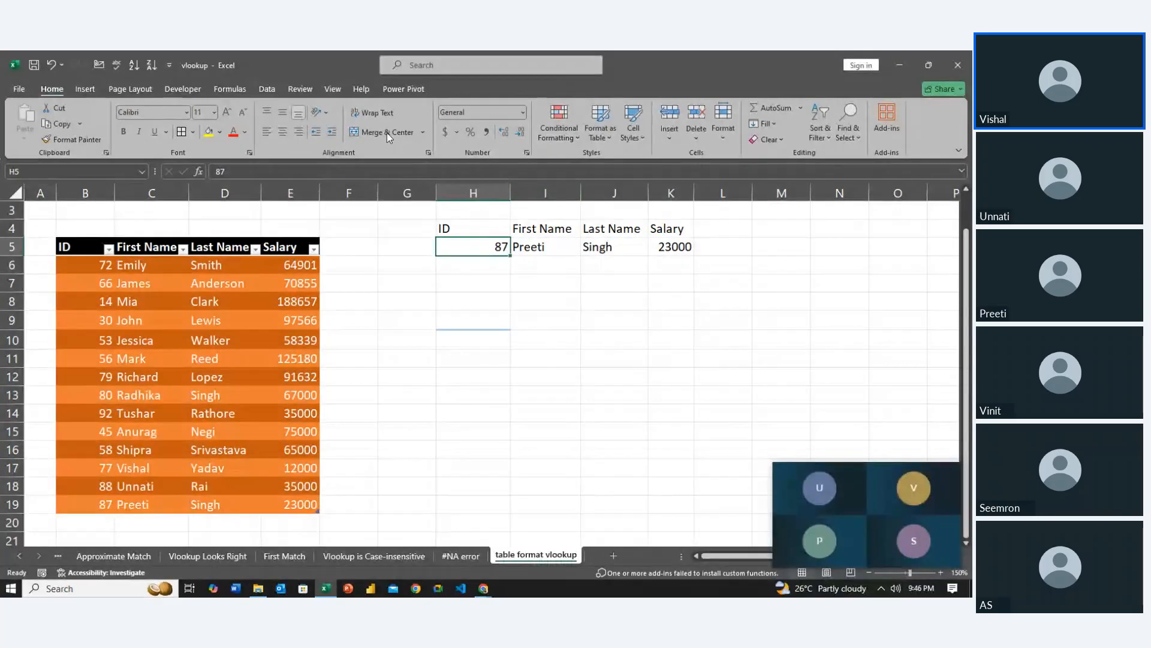
{"action": "left_click", "coordinate": [267, 89]}
{"action": "left_click", "coordinate": [613, 114]}
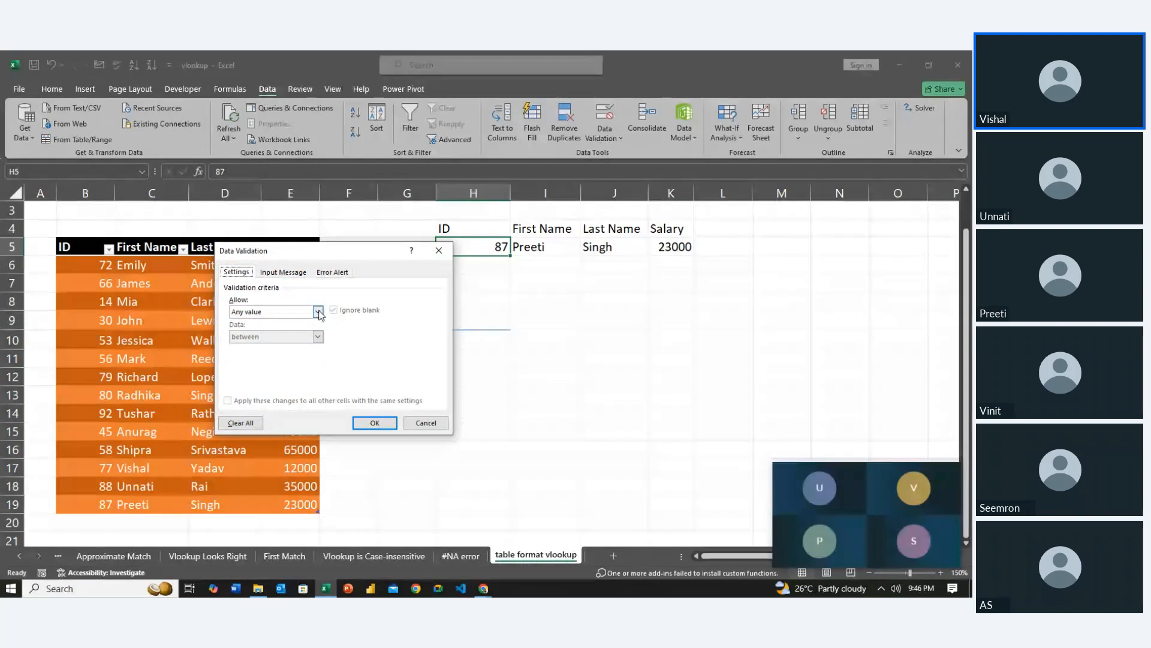
{"action": "left_click", "coordinate": [317, 311]}
{"action": "left_click", "coordinate": [266, 347]}
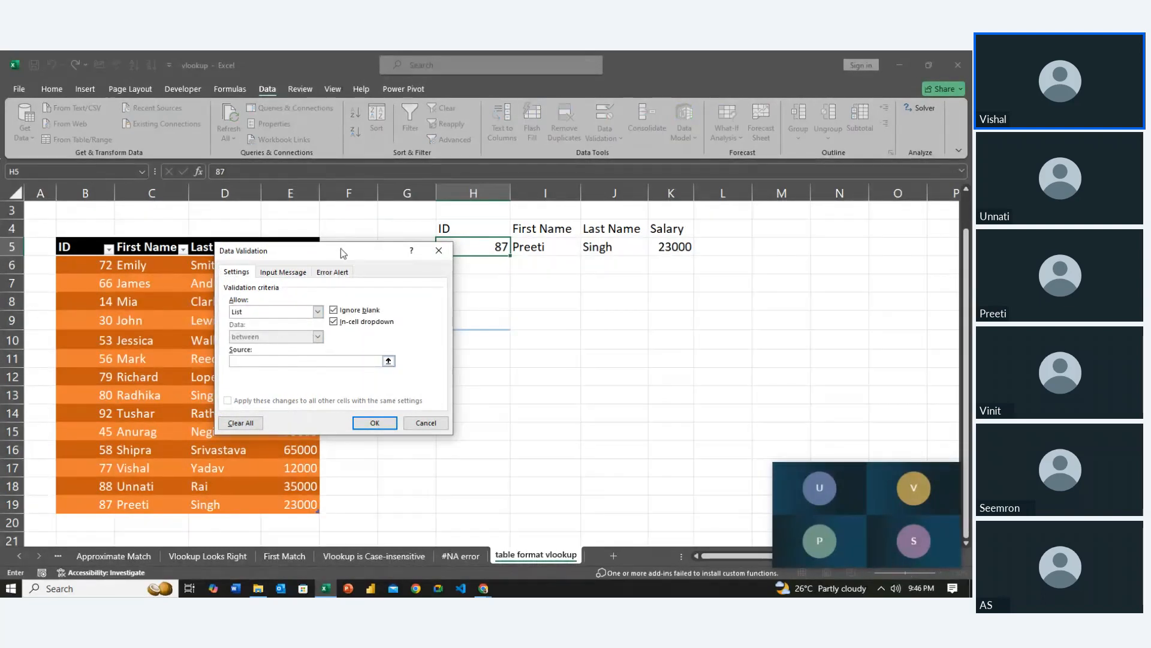
{"action": "left_click_drag", "start_coordinate": [342, 249], "coordinate": [655, 250]}
{"action": "left_click_drag", "start_coordinate": [90, 237], "coordinate": [102, 330]}
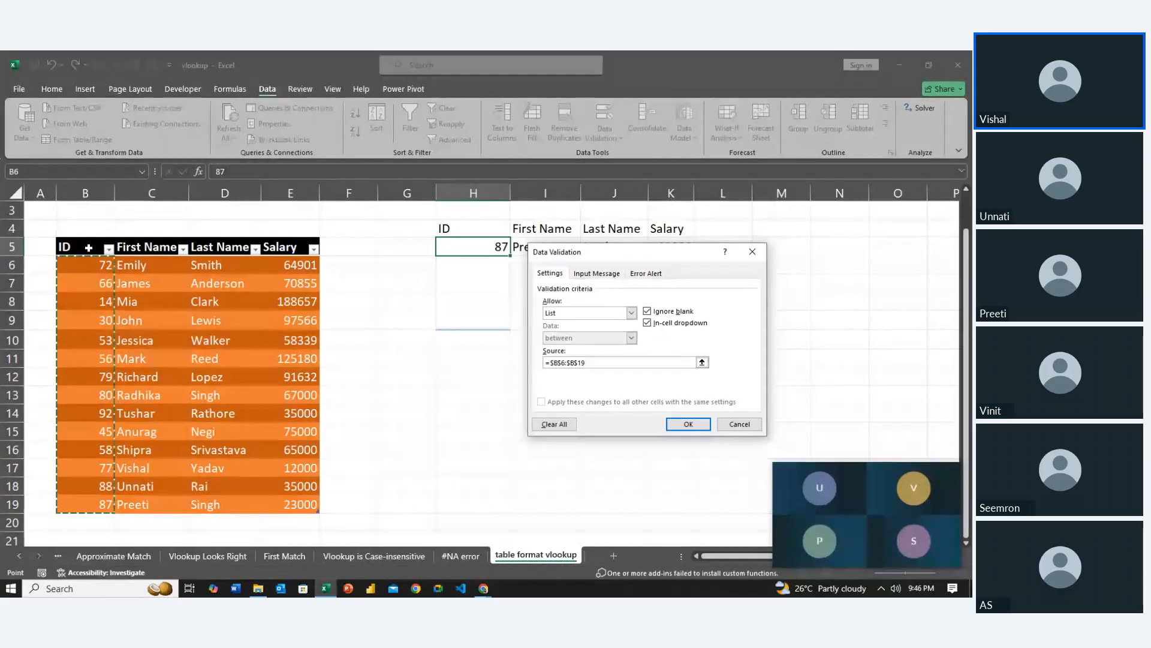
{"action": "left_click_drag", "start_coordinate": [88, 247], "coordinate": [112, 511]}
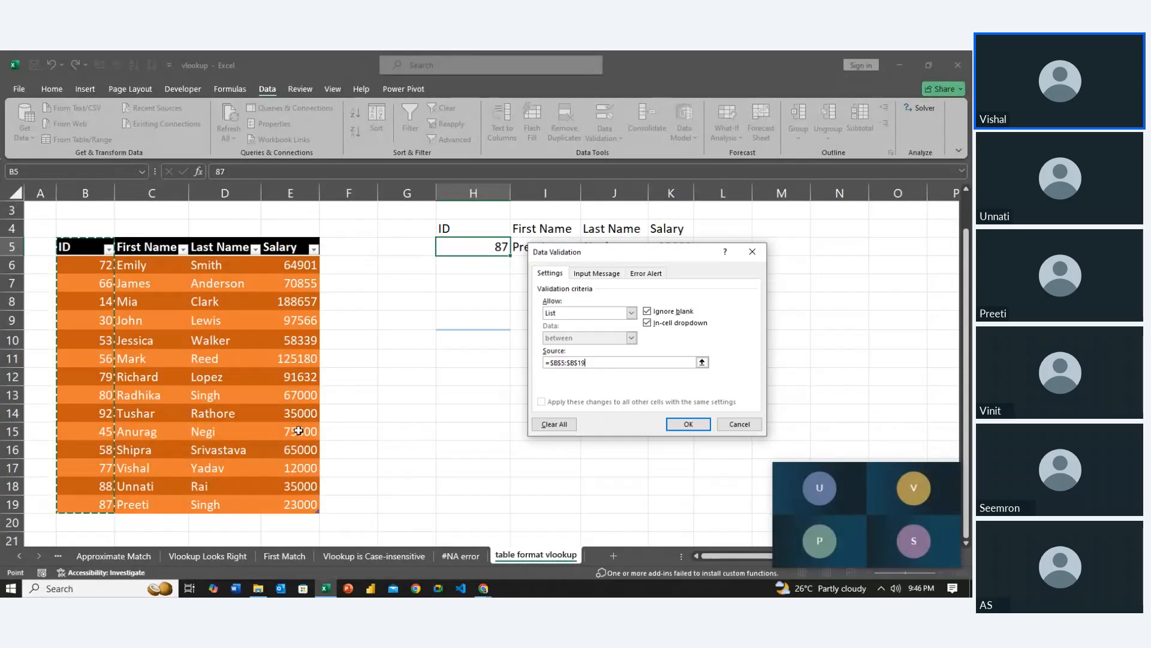
{"action": "left_click", "coordinate": [685, 424]}
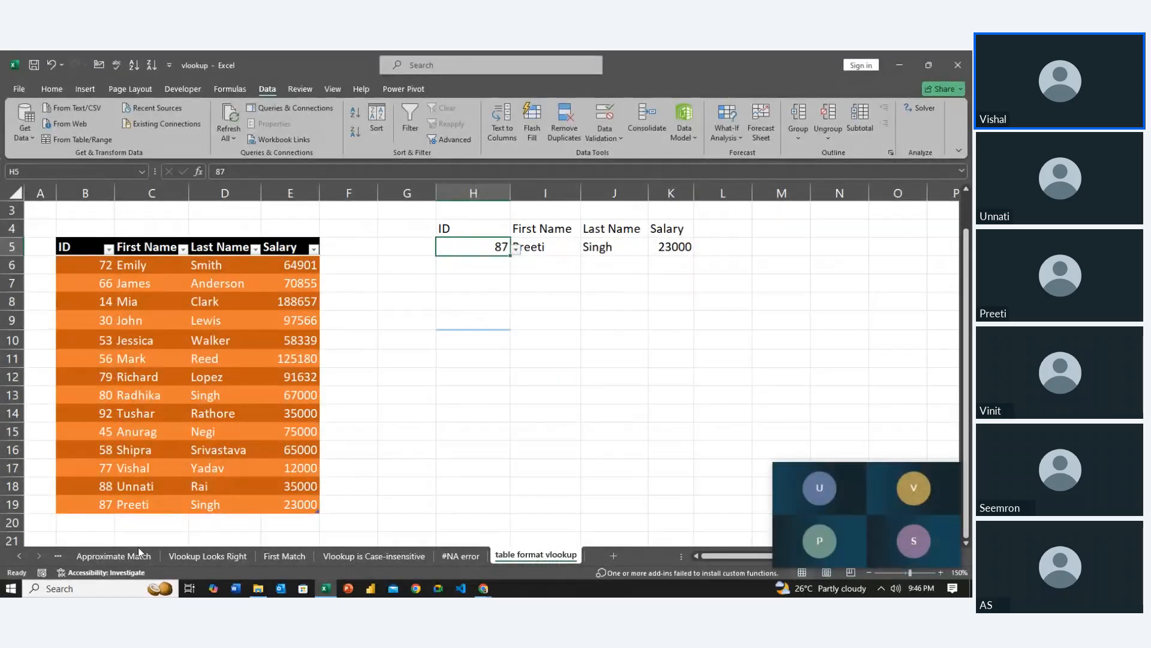
Add a record in row 20 directly below the table with ID 89, the person's first and last name, and salary 34000
{"action": "left_click", "coordinate": [98, 520]}
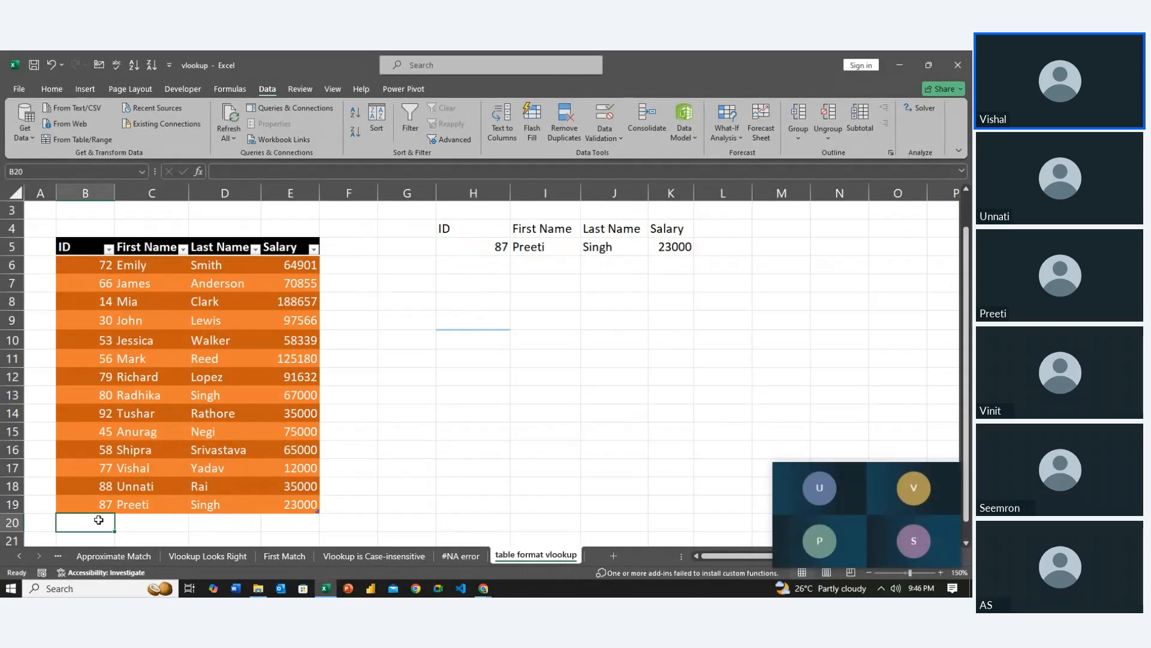
{"action": "type", "text": "89"}
{"action": "key", "text": "Tab"}
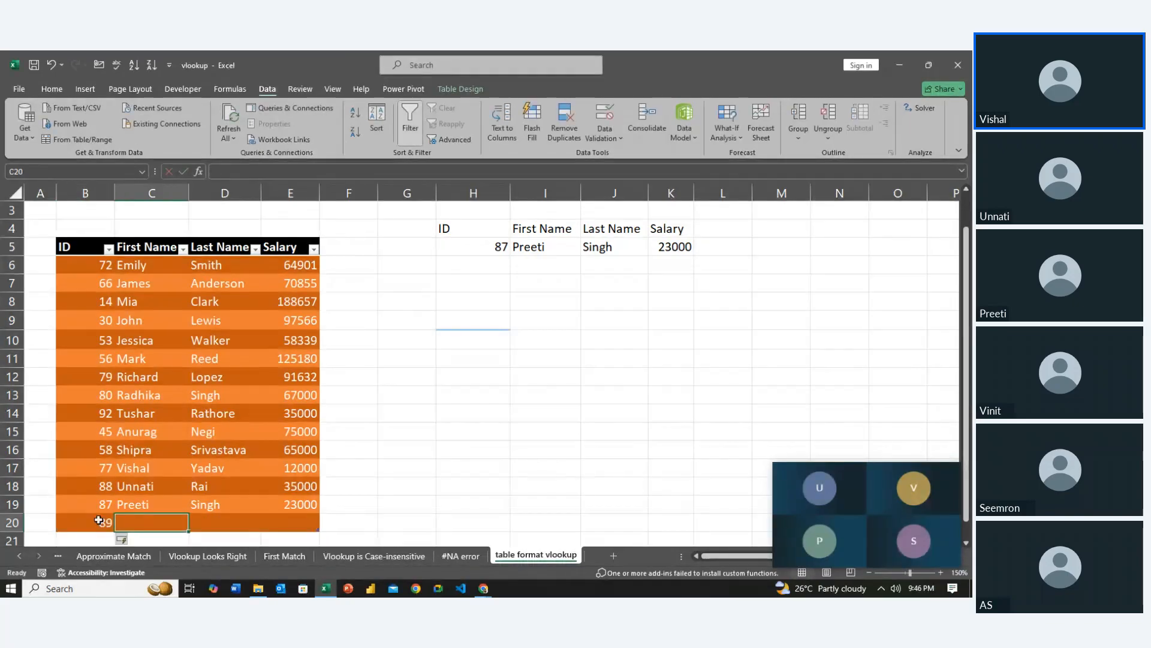
{"action": "type", "text": "Seem"}
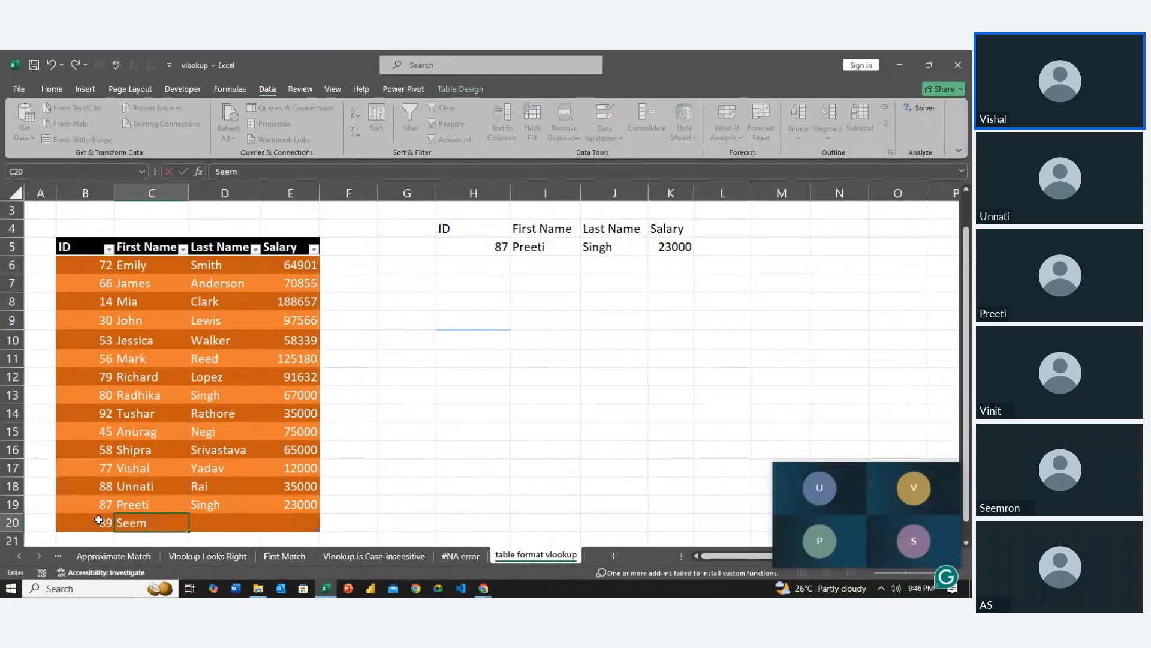
{"action": "type", "text": "ron"}
{"action": "key", "text": "Tab"}
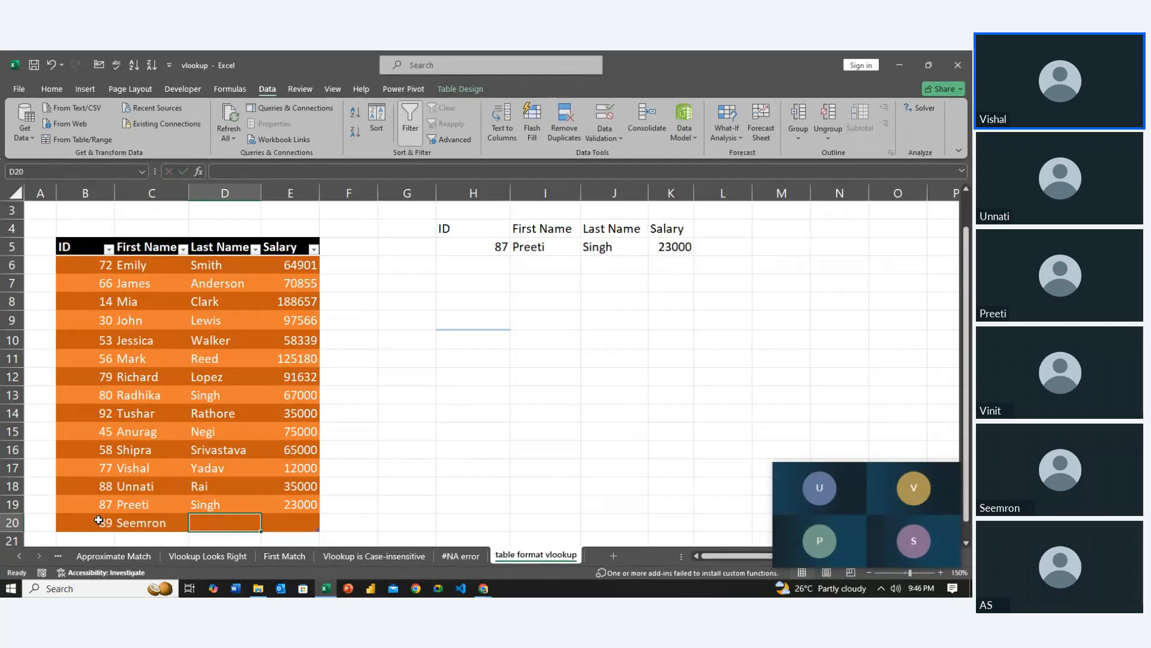
{"action": "type", "text": "Kaur"}
{"action": "key", "text": "Tab"}
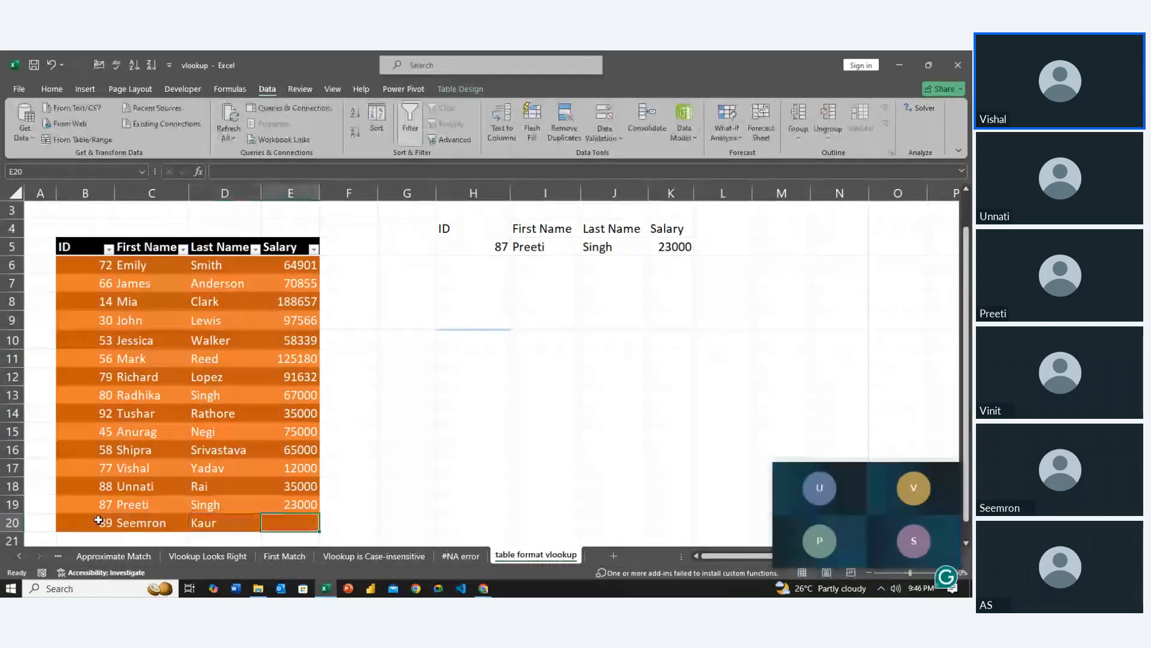
{"action": "type", "text": "34000"}
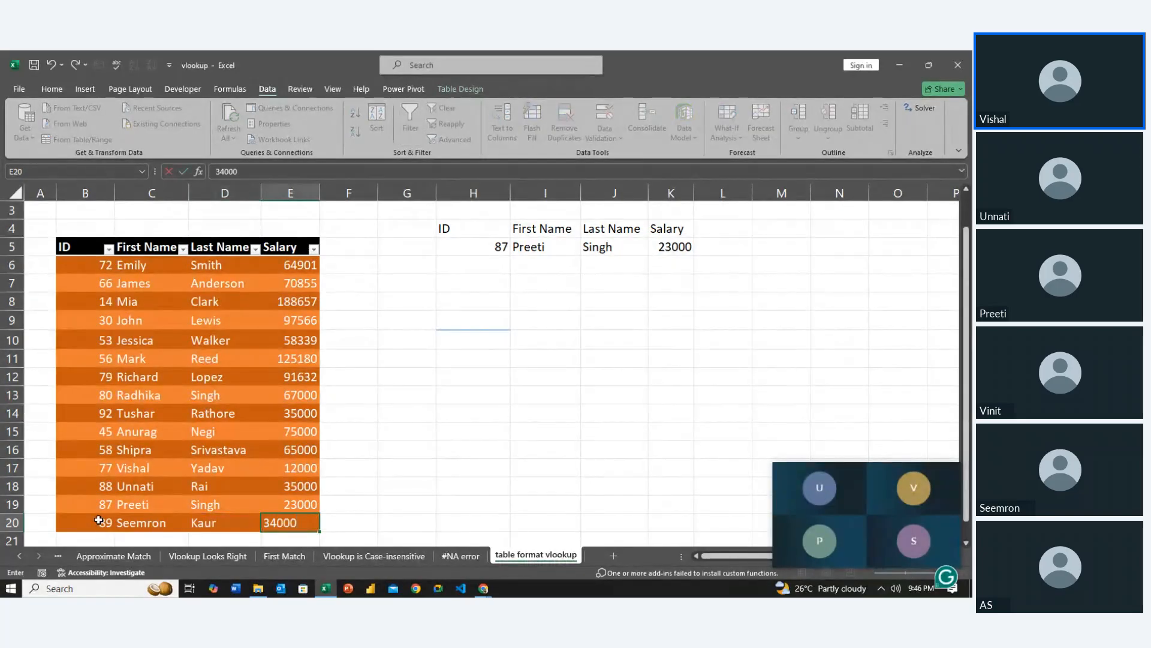
{"action": "key", "text": "Return"}
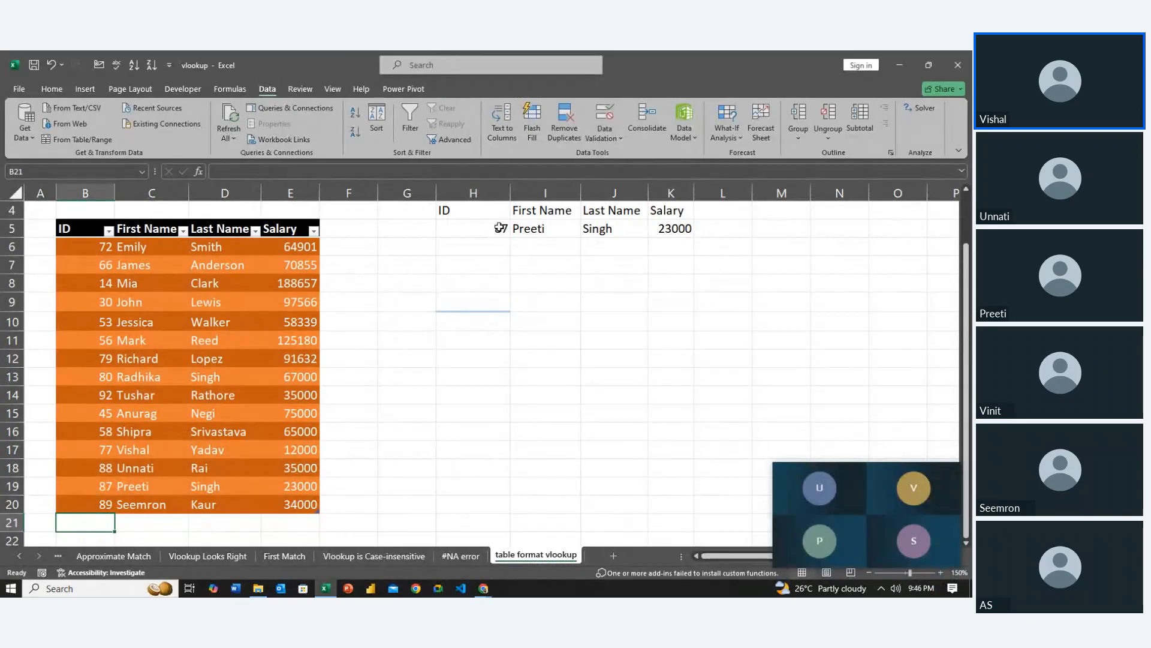
Choose the new ID 89 from the validation list in H5 as the lookup ID
{"action": "left_click", "coordinate": [501, 229]}
{"action": "left_click", "coordinate": [517, 231]}
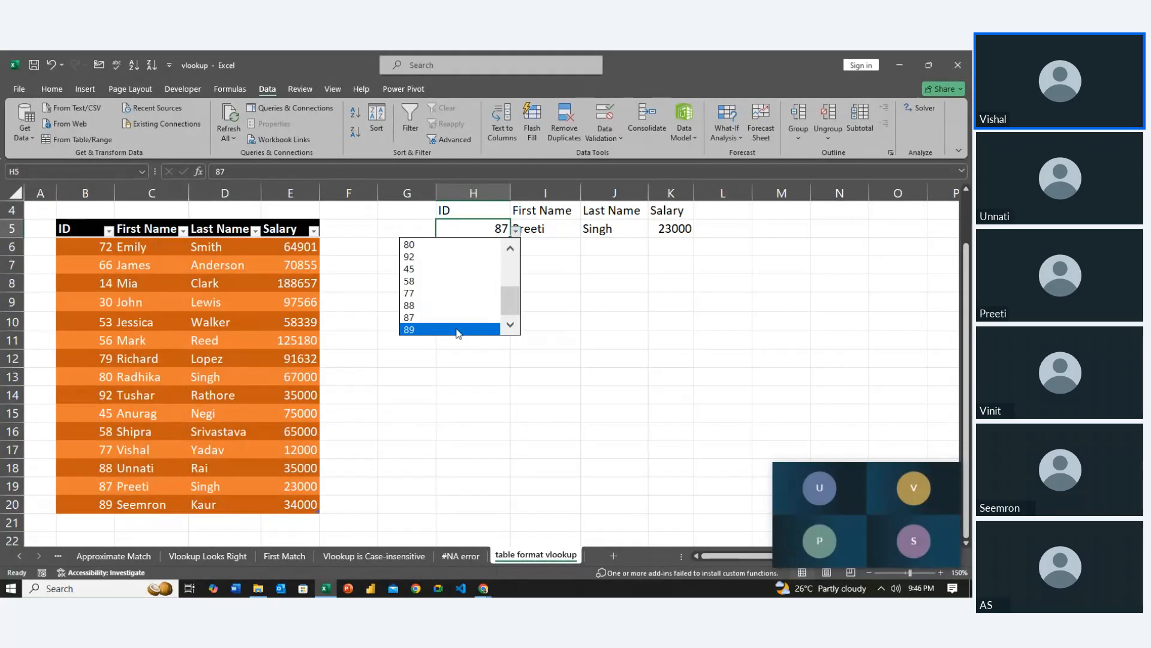
{"action": "left_click", "coordinate": [458, 331]}
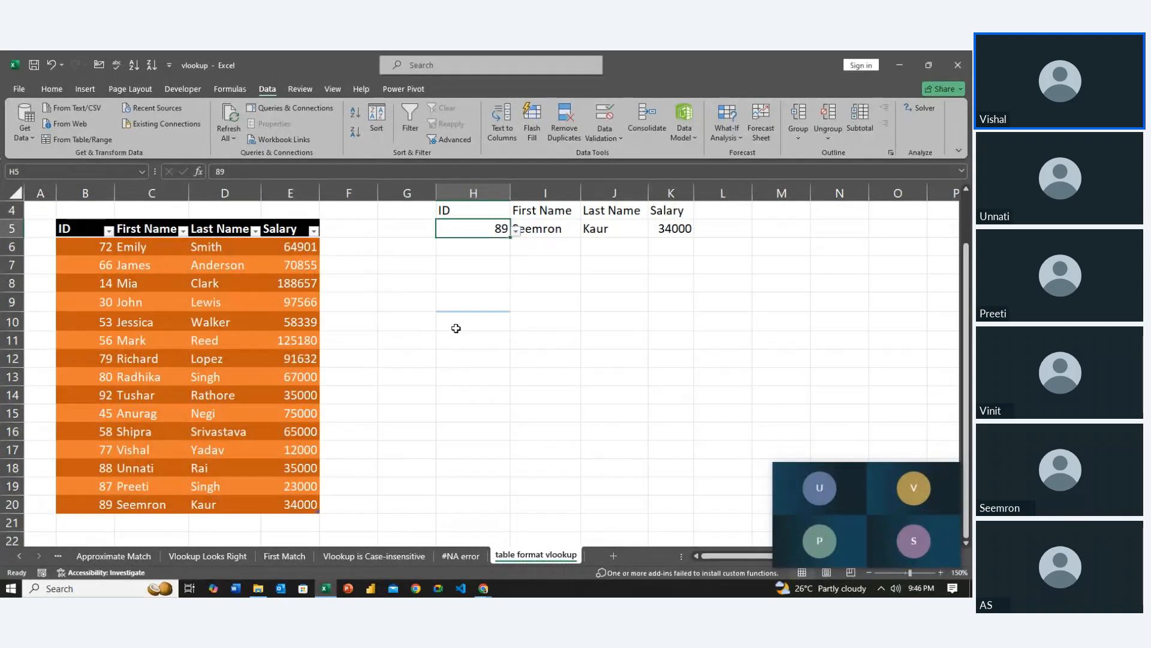
{"action": "left_click", "coordinate": [495, 337]}
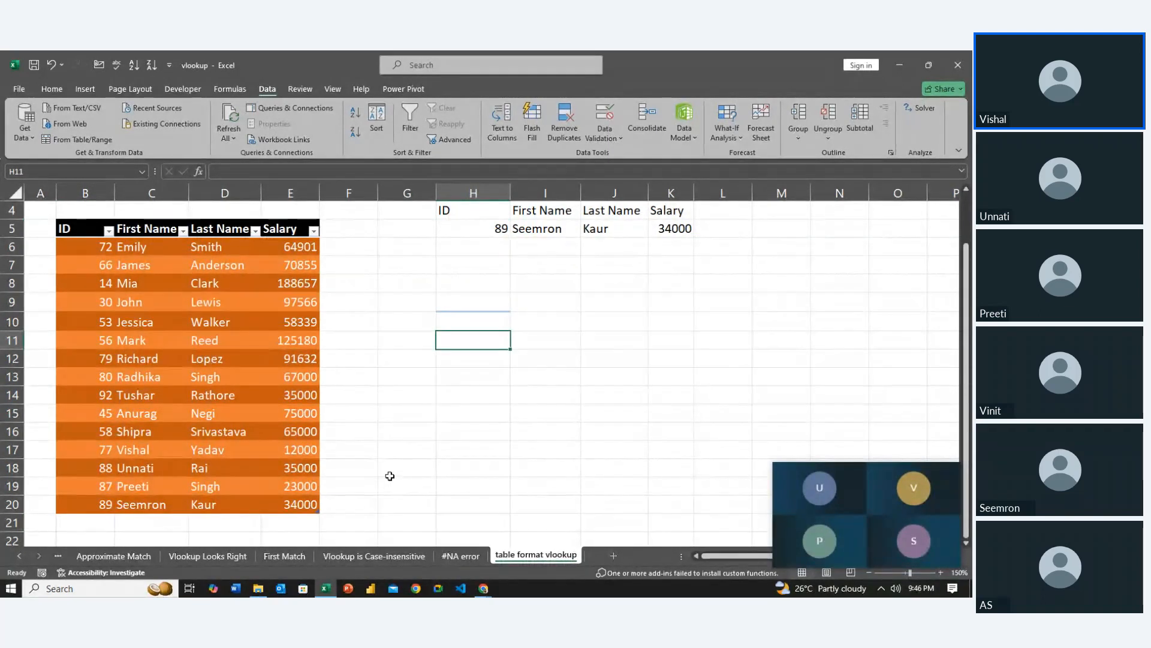
Look through the IDs offered by H5's validation list and pick 89 again
{"action": "left_click", "coordinate": [497, 227]}
{"action": "left_click", "coordinate": [516, 231]}
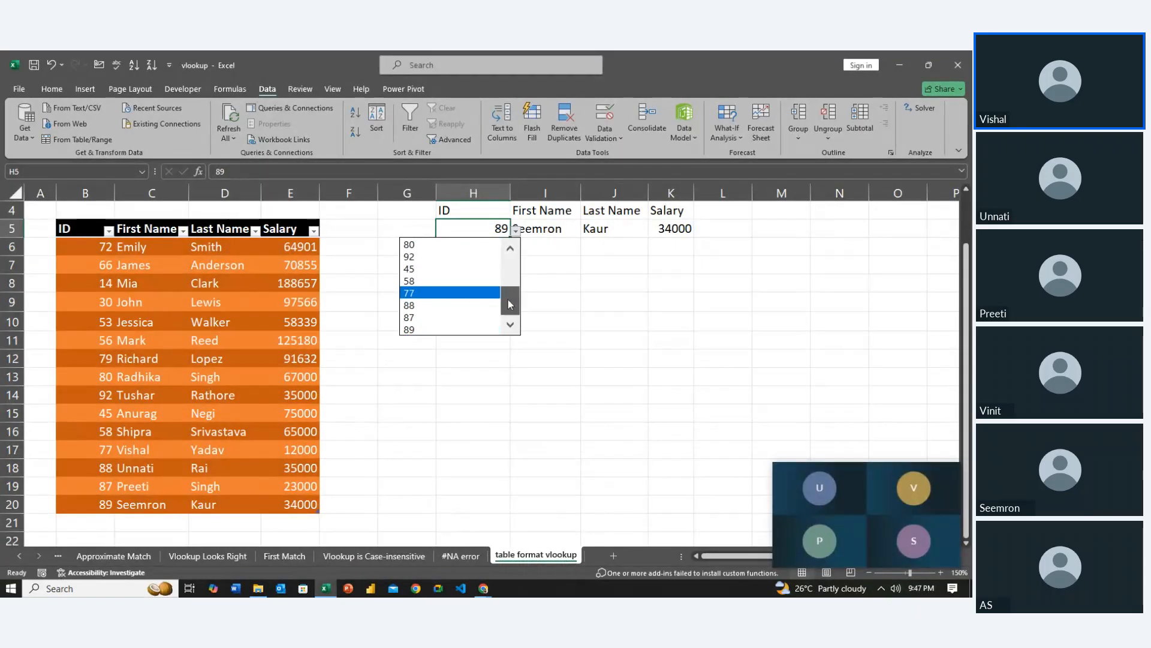
{"action": "left_click_drag", "start_coordinate": [507, 297], "coordinate": [513, 261]}
{"action": "scroll", "coordinate": [460, 329], "scroll_direction": "down", "scroll_amount": 3}
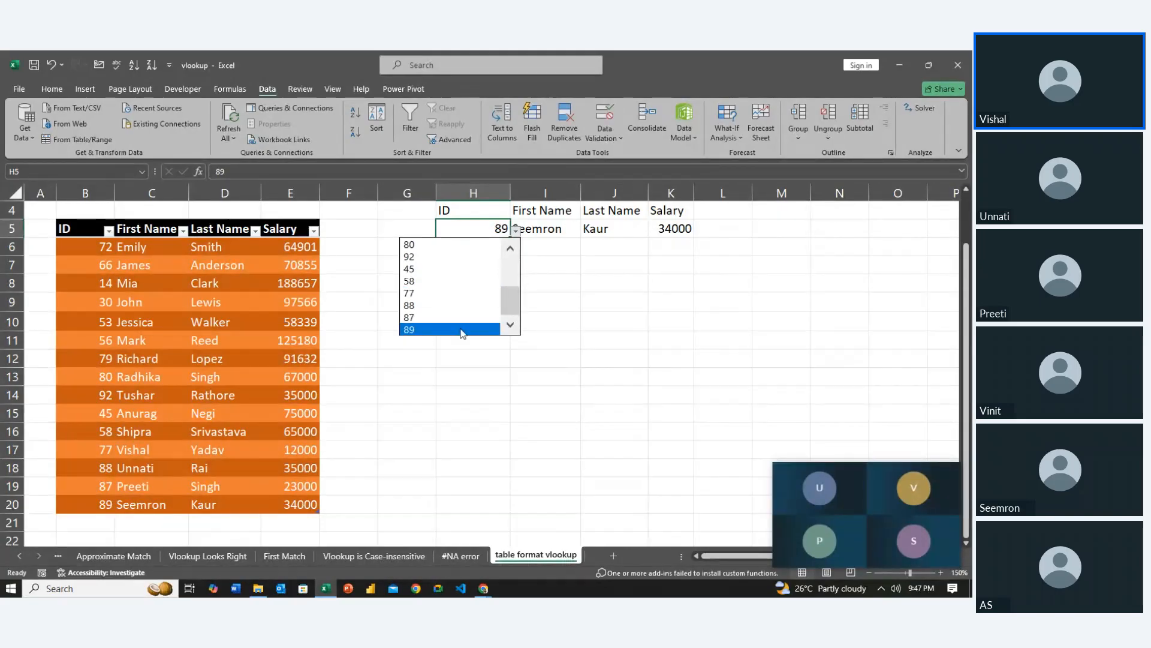
{"action": "left_click", "coordinate": [460, 329]}
{"action": "left_click", "coordinate": [507, 364]}
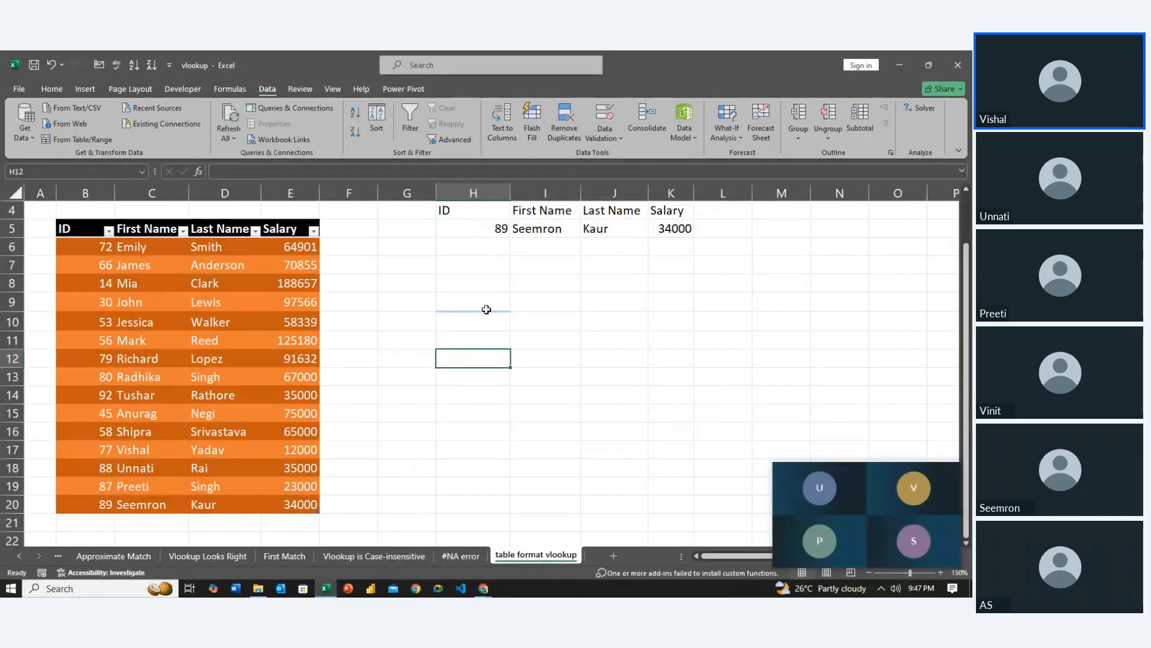
{"action": "scroll", "coordinate": [487, 310], "scroll_direction": "up", "scroll_amount": 1}
{"action": "left_click", "coordinate": [483, 344]}
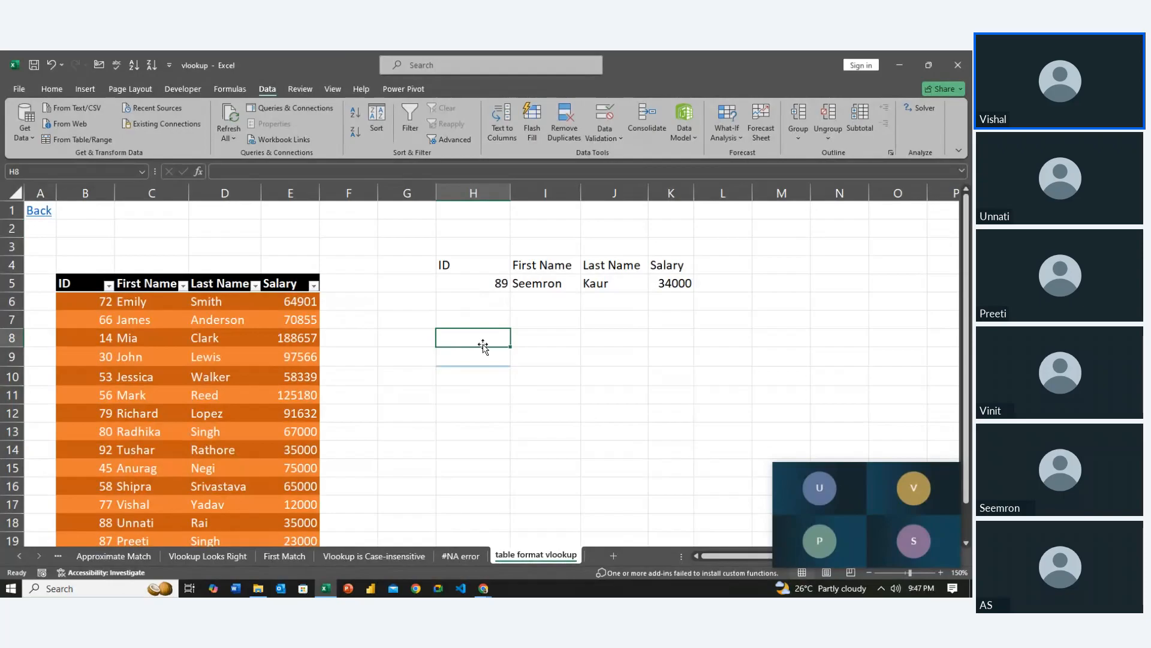
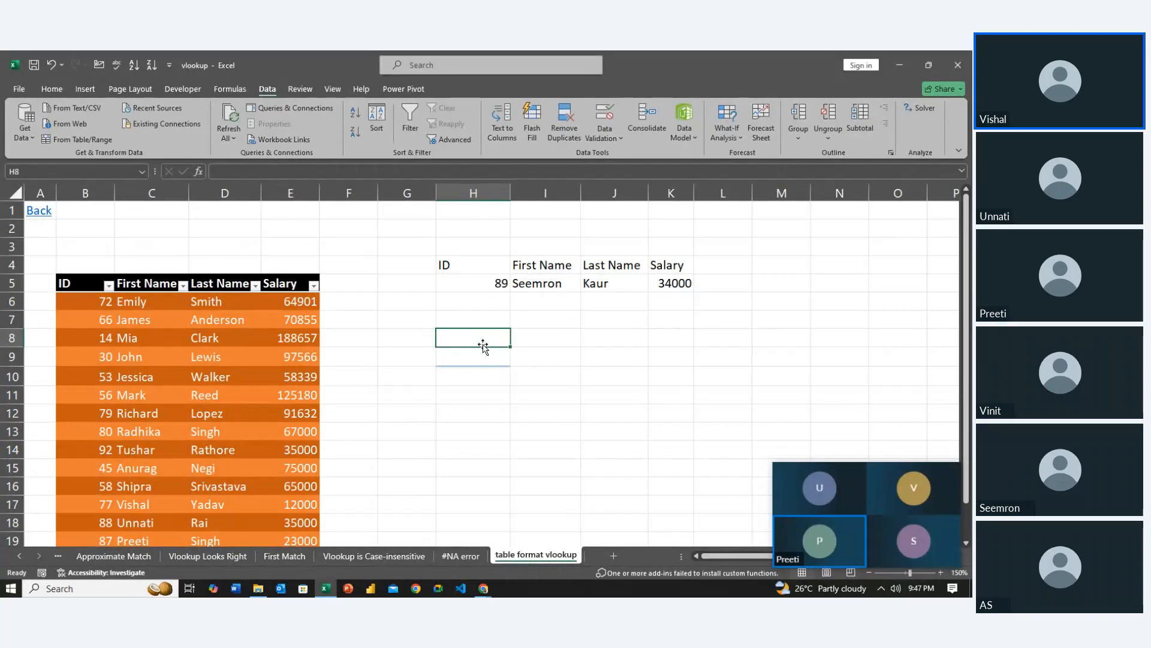
Copy the headers ID, First Name, Last Name and Salary from H4:K4 to row 11, starting in H11
{"action": "scroll", "coordinate": [483, 347], "scroll_direction": "down", "scroll_amount": 1}
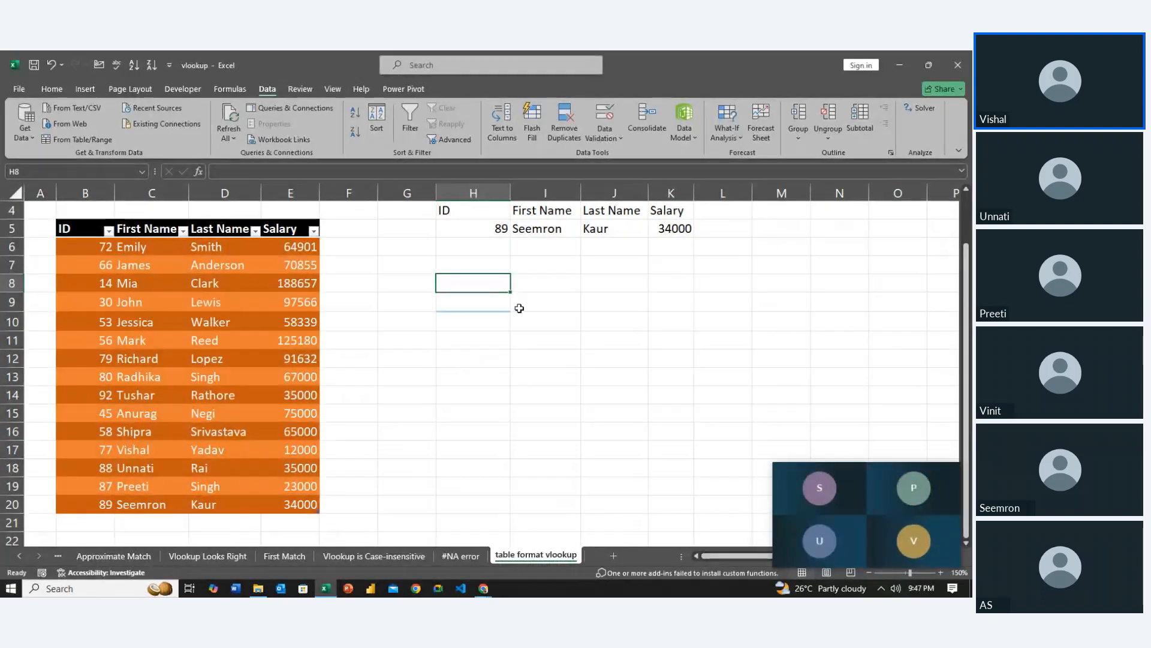
{"action": "left_click_drag", "start_coordinate": [484, 210], "coordinate": [675, 210]}
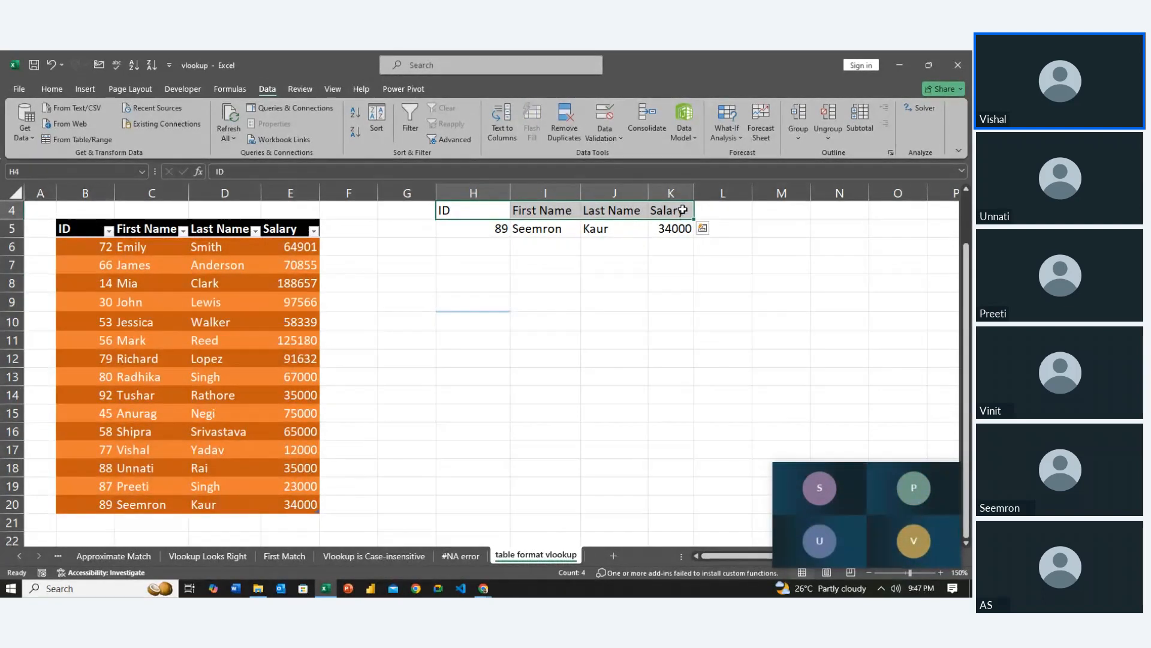
{"action": "key", "text": "ctrl+t"}
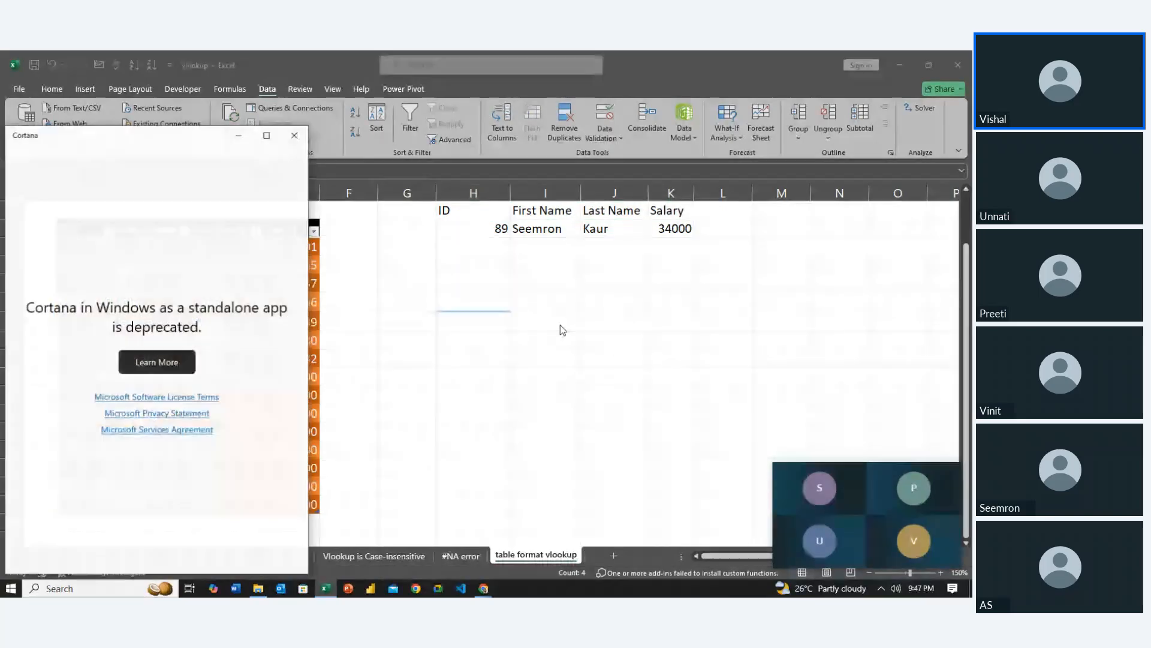
{"action": "left_click", "coordinate": [298, 138]}
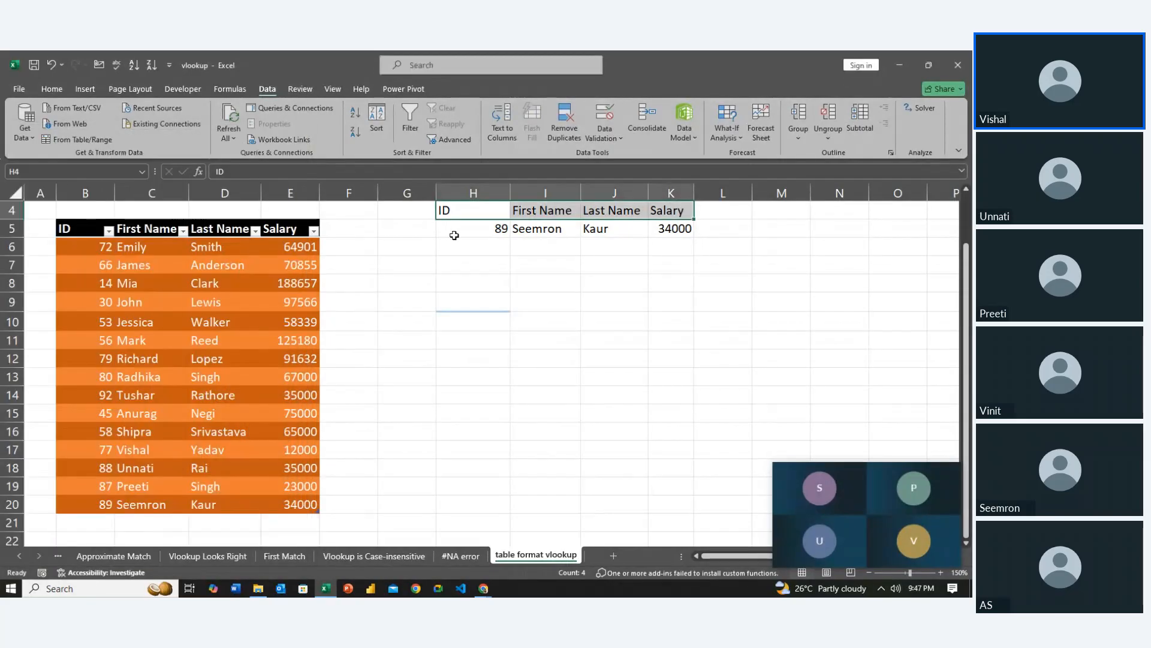
{"action": "key", "text": "ctrl+c"}
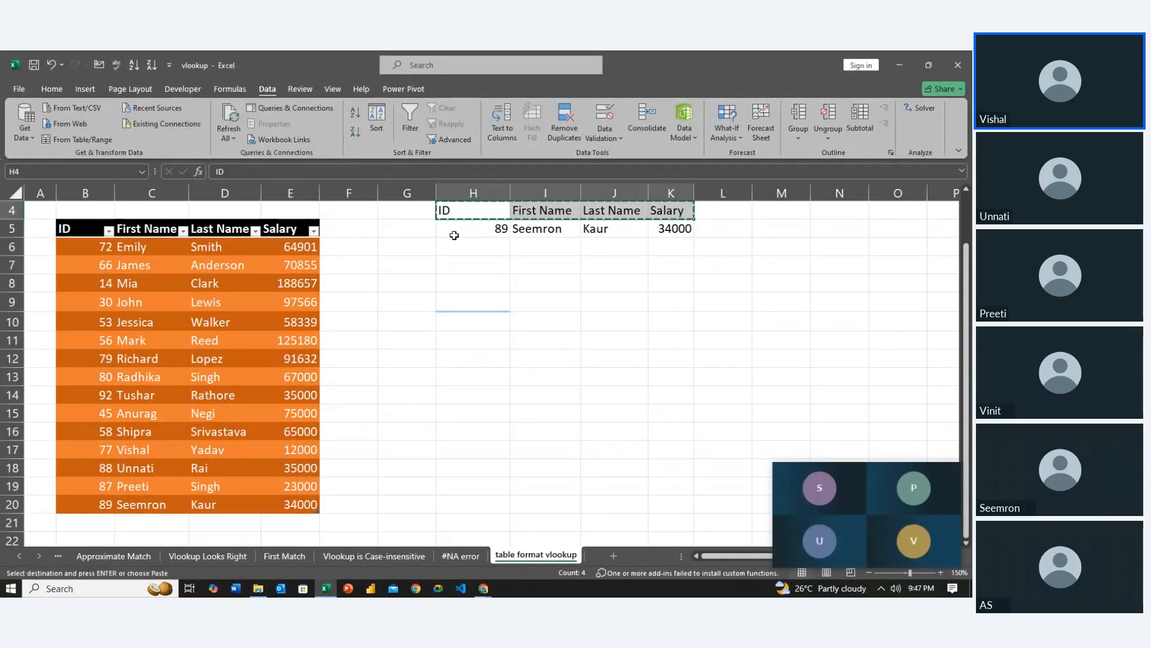
{"action": "left_click", "coordinate": [465, 320]}
{"action": "key", "text": "shift+Right"}
{"action": "key", "text": "shift+Right"}
{"action": "key", "text": "Down"}
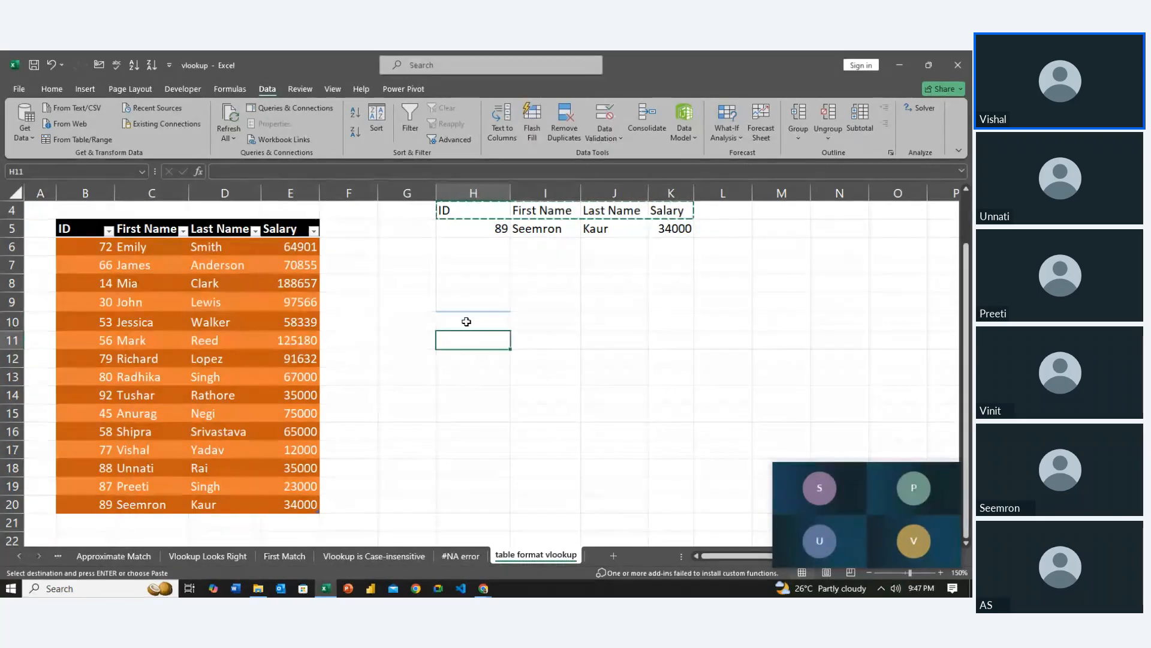
{"action": "key", "text": "shift+Right"}
{"action": "key", "text": "shift+Right"}
{"action": "key", "text": "shift+Right"}
{"action": "key", "text": "shift+Left"}
{"action": "key", "text": "shift+Right"}
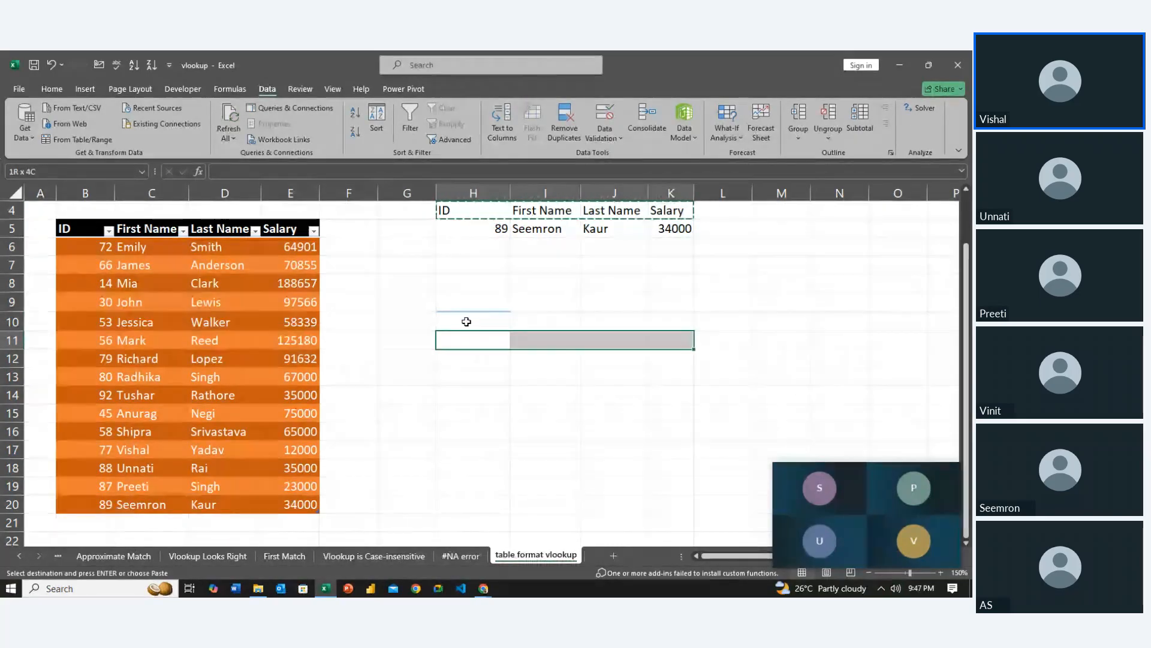
{"action": "key", "text": "ctrl+v"}
Remove First Name from the row 11 headers and shift Last Name and Salary into I11:J11, clearing K11
{"action": "key", "text": "Left"}
{"action": "key", "text": "Right"}
{"action": "key", "text": "Right"}
{"action": "key", "text": "Right"}
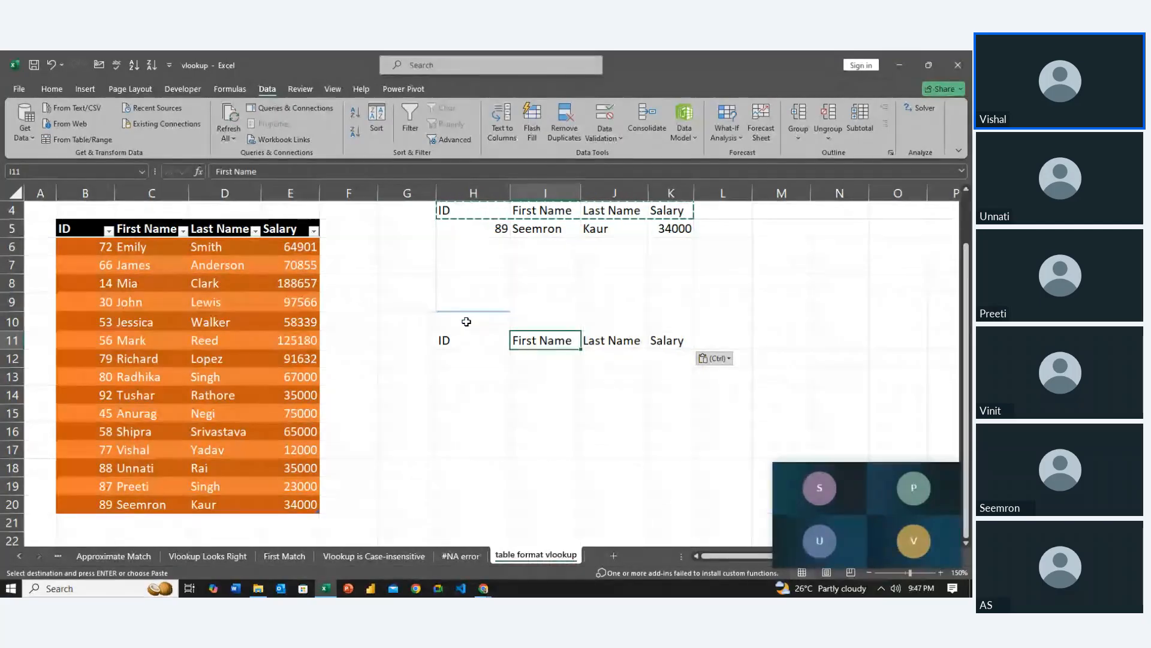
{"action": "key", "text": "Left"}
{"action": "key", "text": "Right"}
{"action": "key", "text": "Left"}
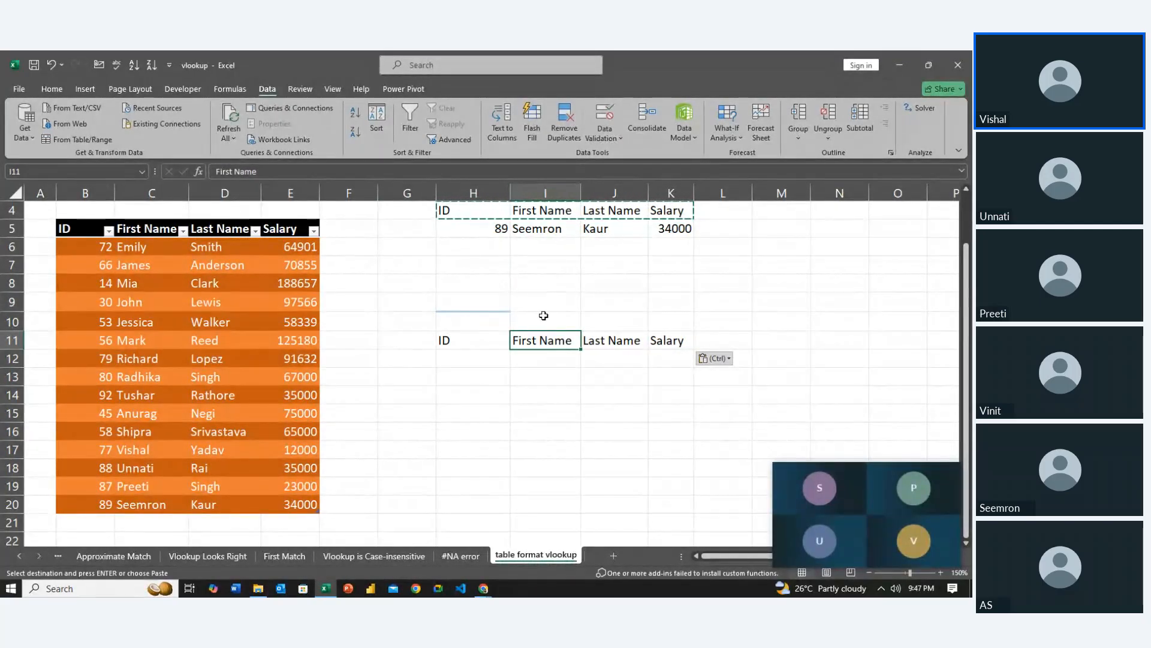
{"action": "key", "text": "Delete"}
{"action": "key", "text": "Right"}
{"action": "key", "text": "shift+Right"}
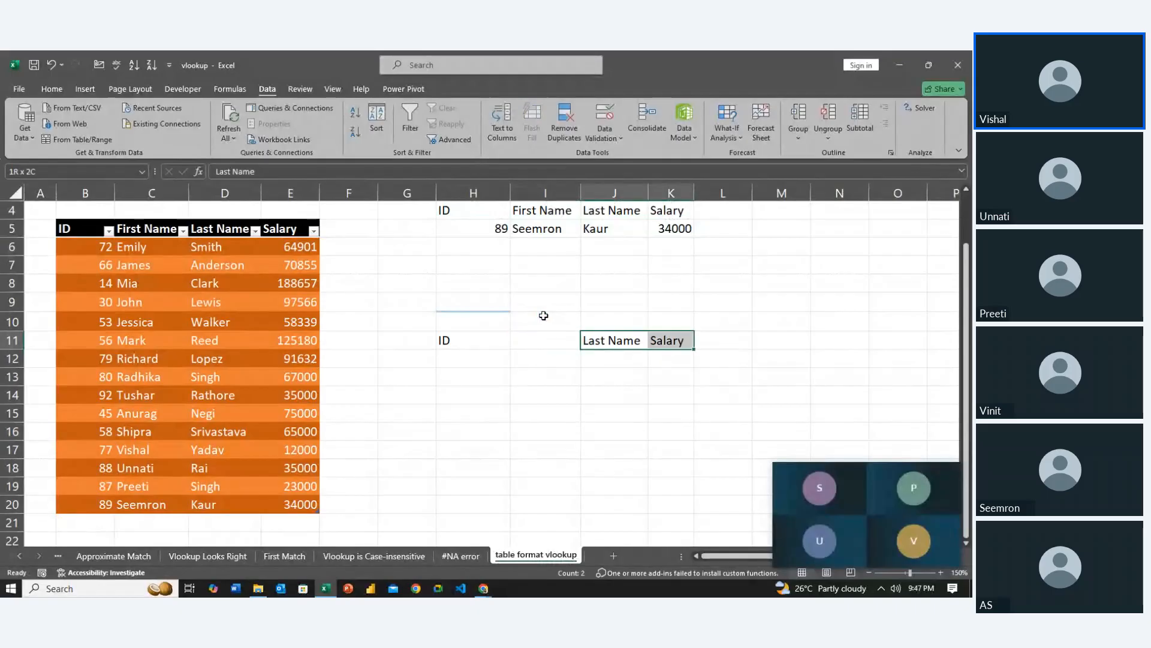
{"action": "key", "text": "ctrl+c"}
{"action": "key", "text": "Left"}
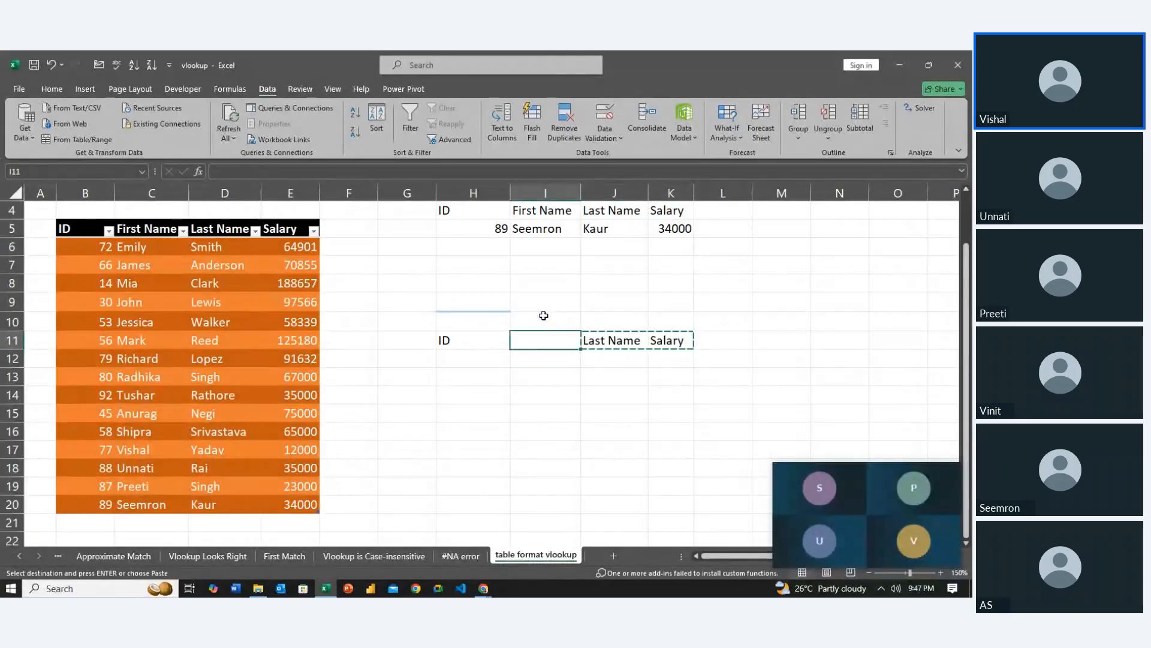
{"action": "key", "text": "ctrl+v"}
{"action": "key", "text": "Right"}
{"action": "key", "text": "Right"}
{"action": "key", "text": "Delete"}
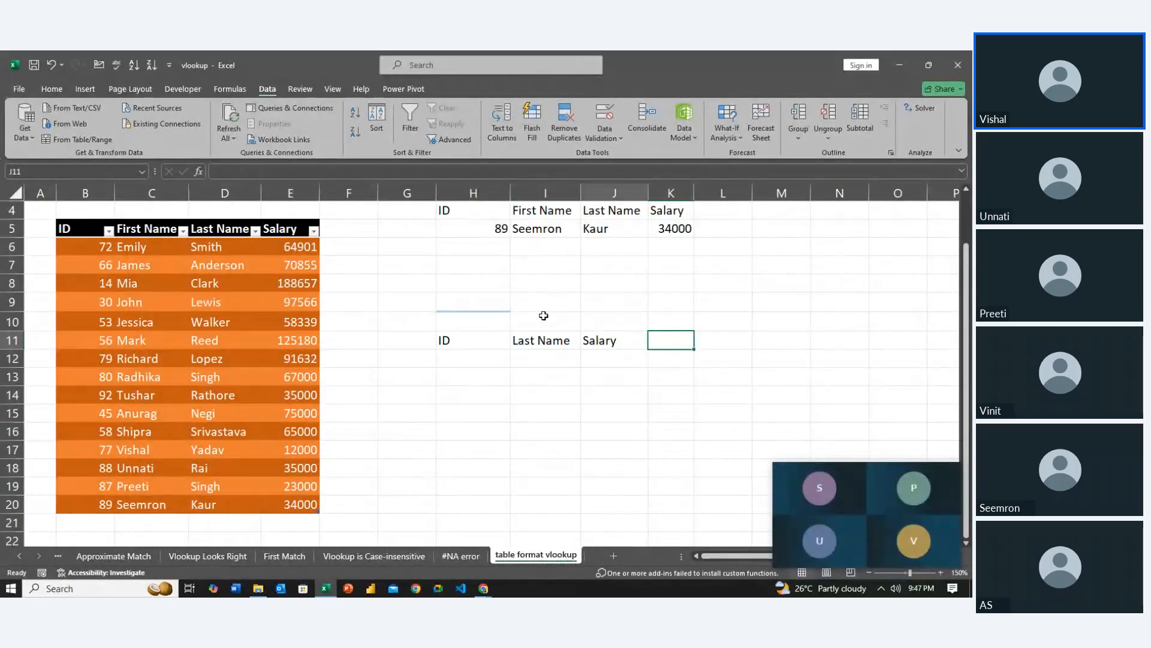
Apply all borders to the new lookup block H11:J12
{"action": "key", "text": "Left"}
{"action": "key", "text": "Left"}
{"action": "key", "text": "Left"}
{"action": "key", "text": "Left"}
{"action": "key", "text": "shift+Right"}
{"action": "key", "text": "shift+Right"}
{"action": "key", "text": "shift+Right"}
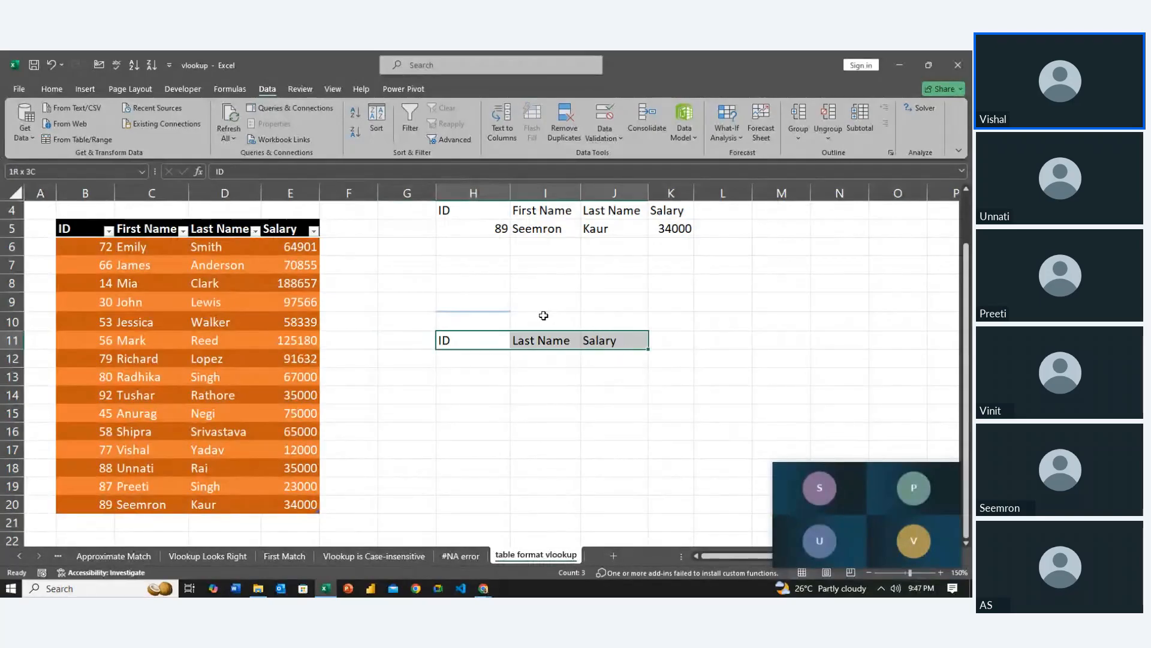
{"action": "key", "text": "shift+Down"}
{"action": "key", "text": "shift+Down"}
{"action": "key", "text": "shift+Up"}
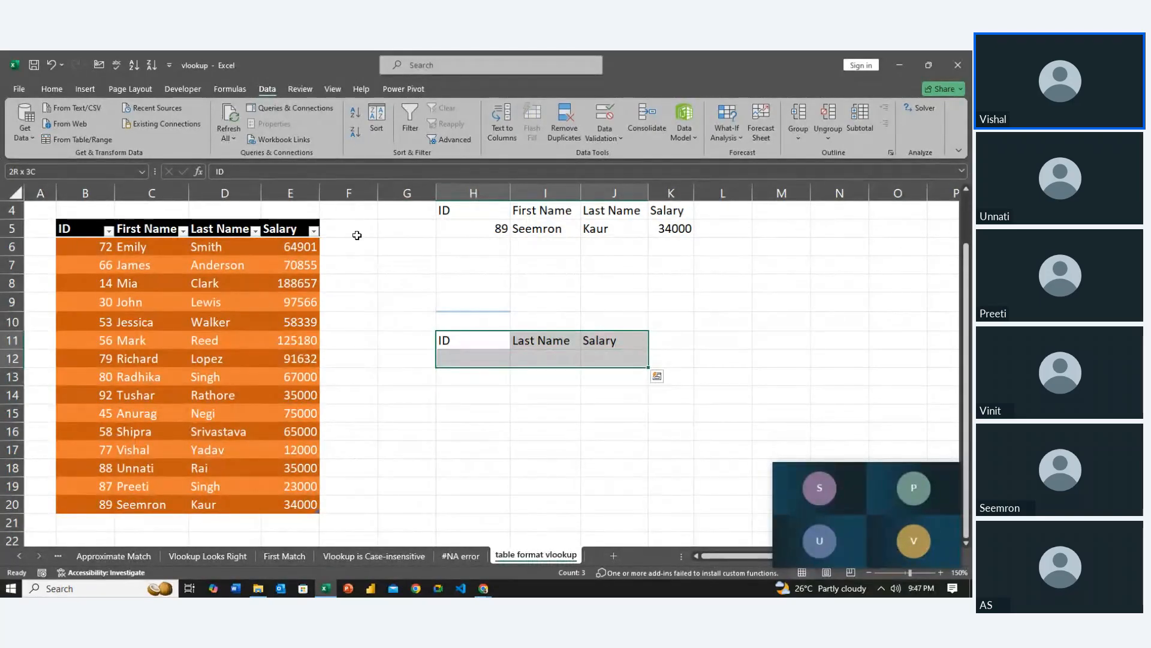
{"action": "left_click", "coordinate": [64, 90]}
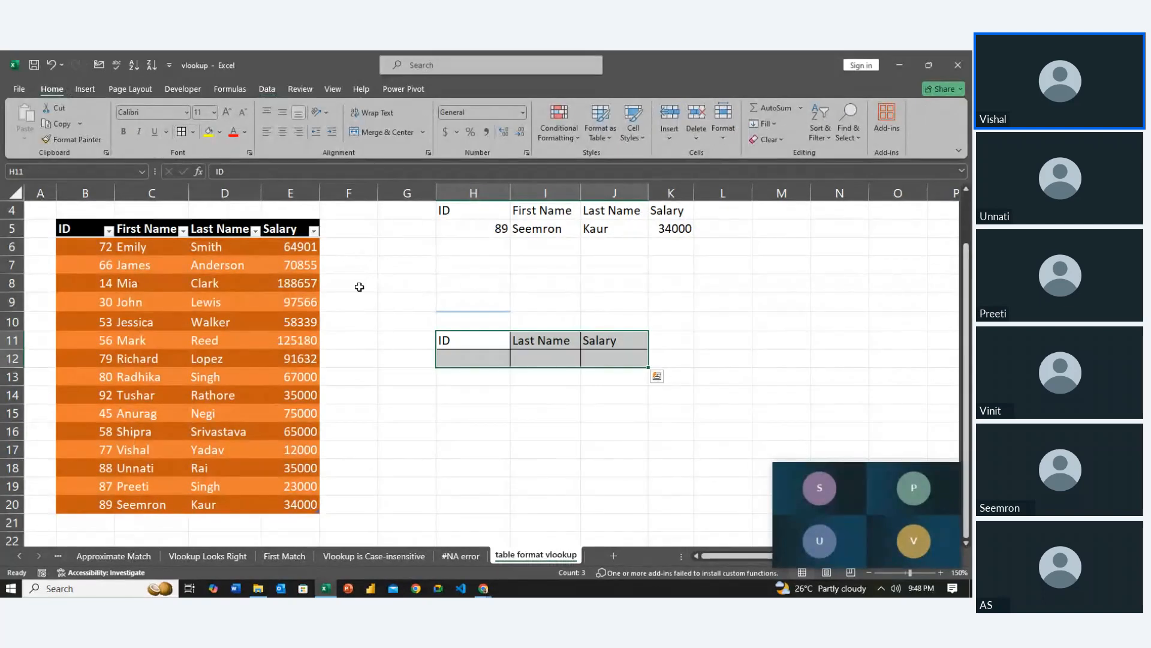
{"action": "left_click", "coordinate": [403, 372]}
{"action": "left_click", "coordinate": [423, 467]}
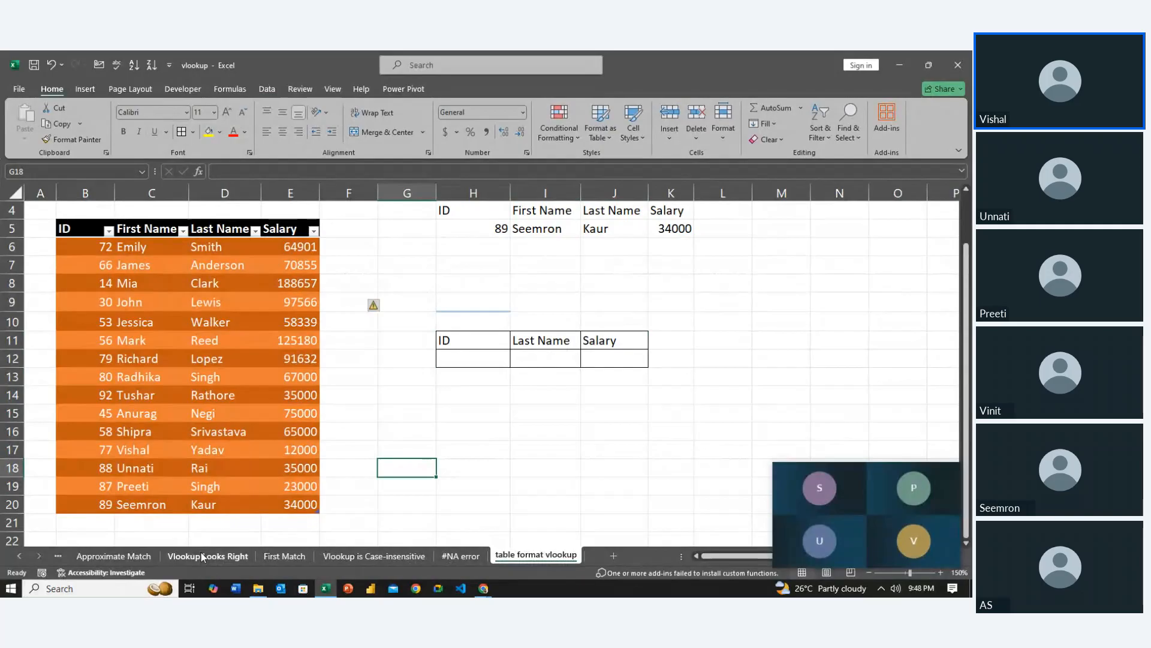
Copy B2:F9 from the Vlookup Looks Right sheet into a new worksheet, starting in B4
{"action": "left_click", "coordinate": [169, 556]}
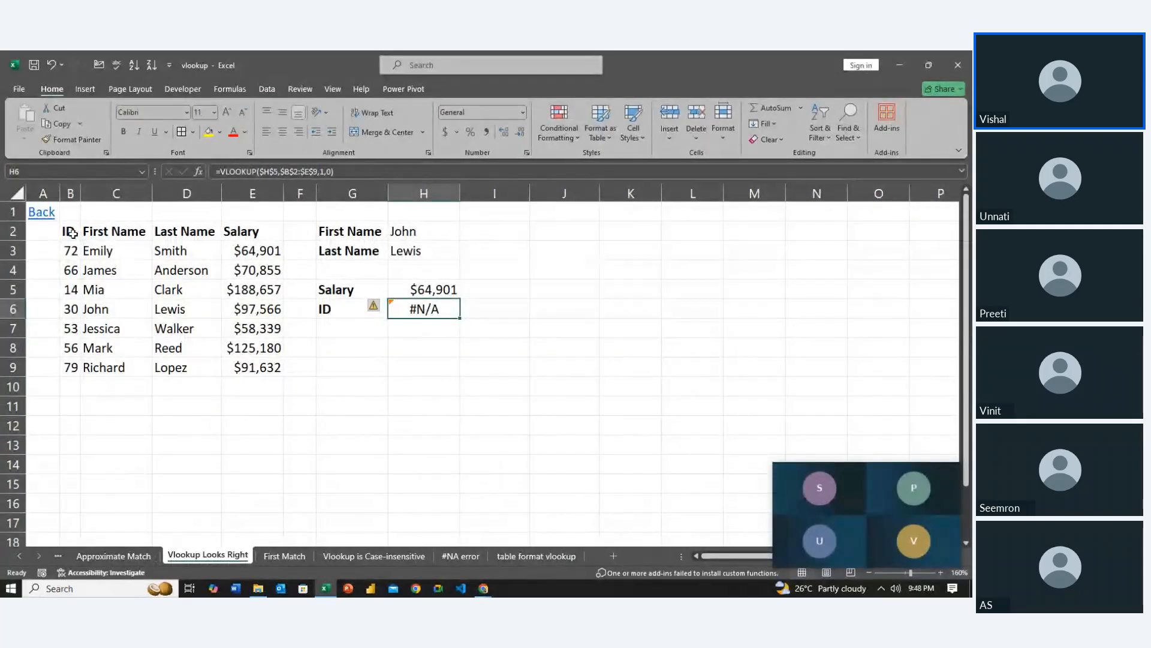
{"action": "left_click_drag", "start_coordinate": [71, 233], "coordinate": [288, 363]}
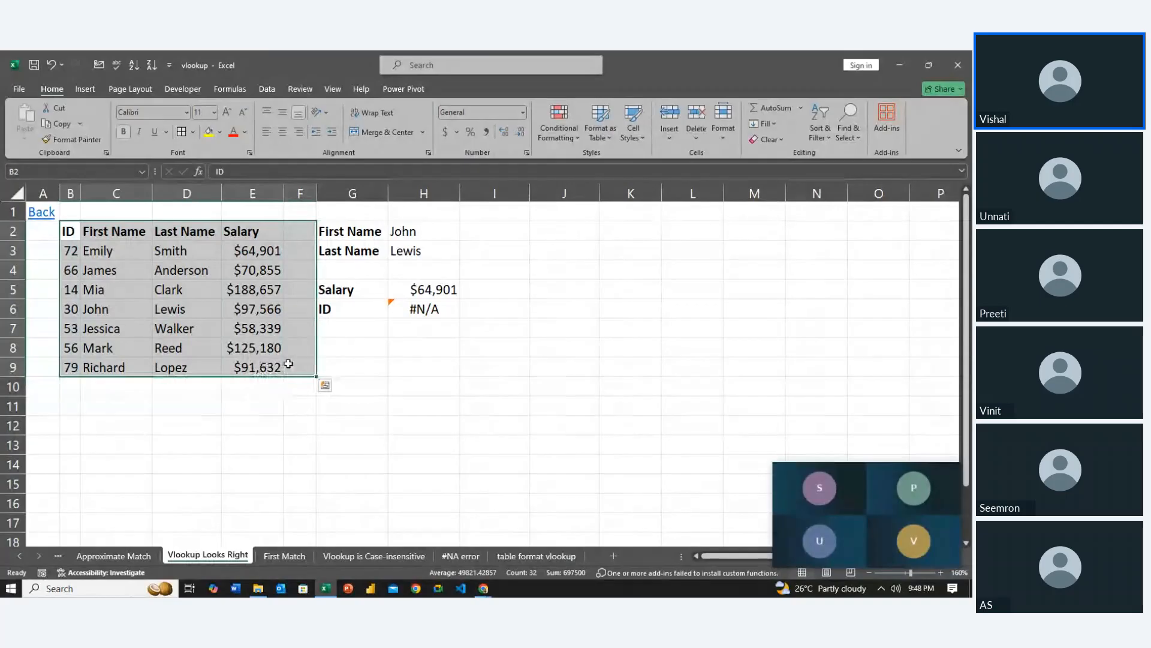
{"action": "key", "text": "ctrl+c"}
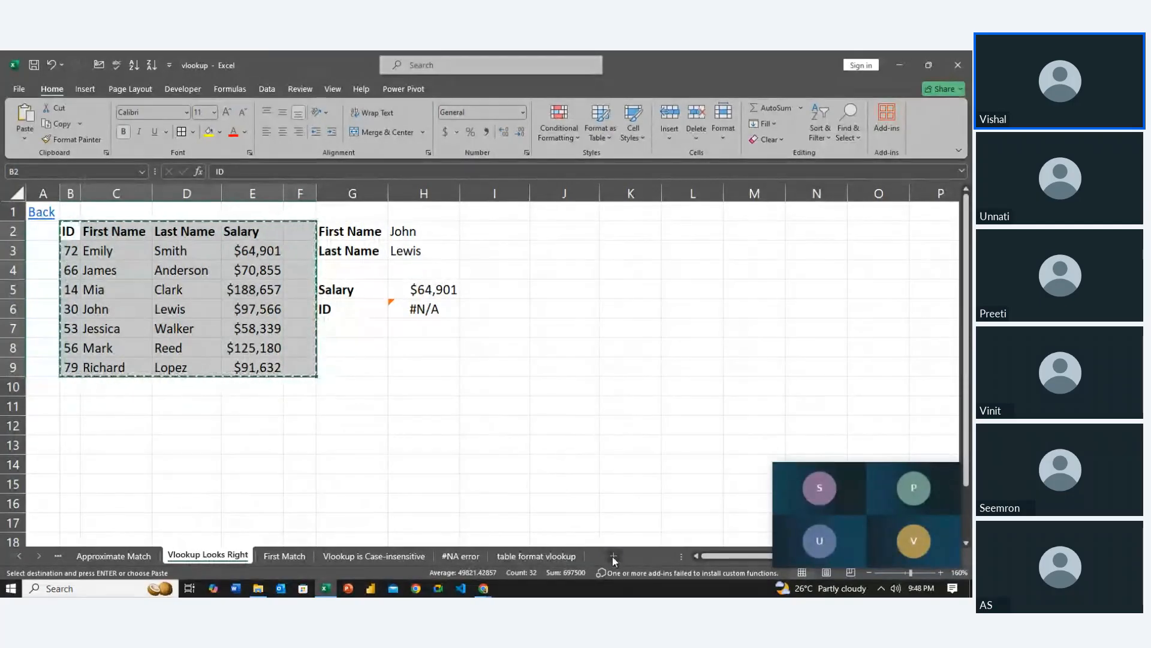
{"action": "left_click", "coordinate": [613, 556]}
{"action": "left_click", "coordinate": [87, 238]}
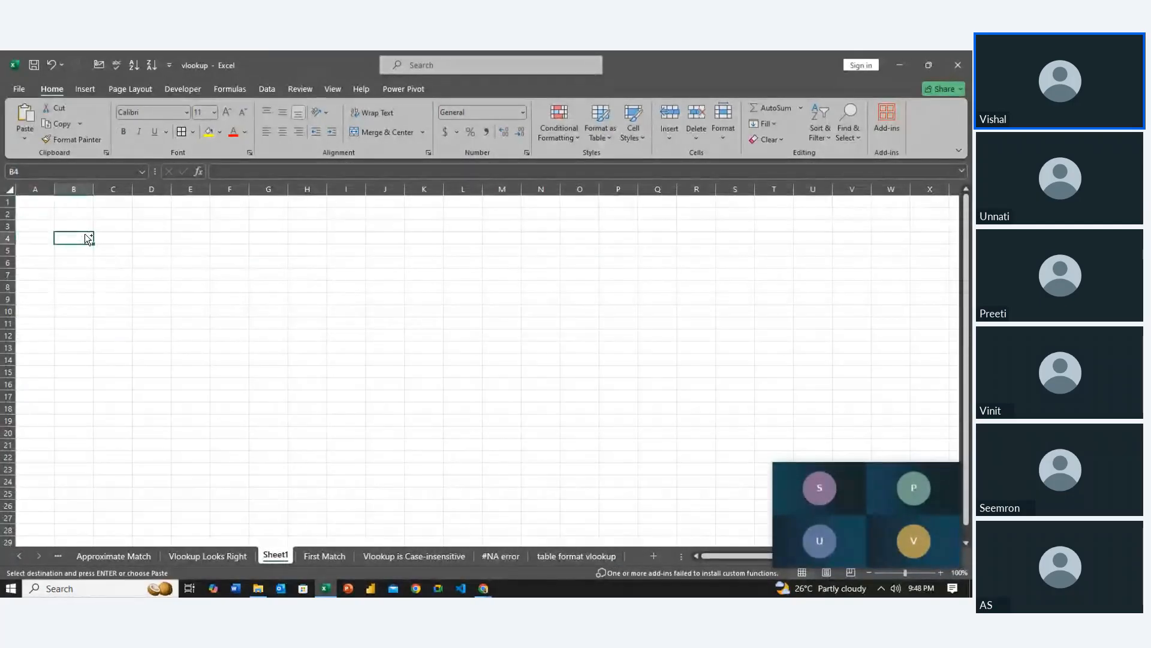
{"action": "key", "text": "ctrl+v"}
Clear the first name, last name and salary values in C5:E11, keeping the headers and IDs
{"action": "left_click", "coordinate": [84, 237]}
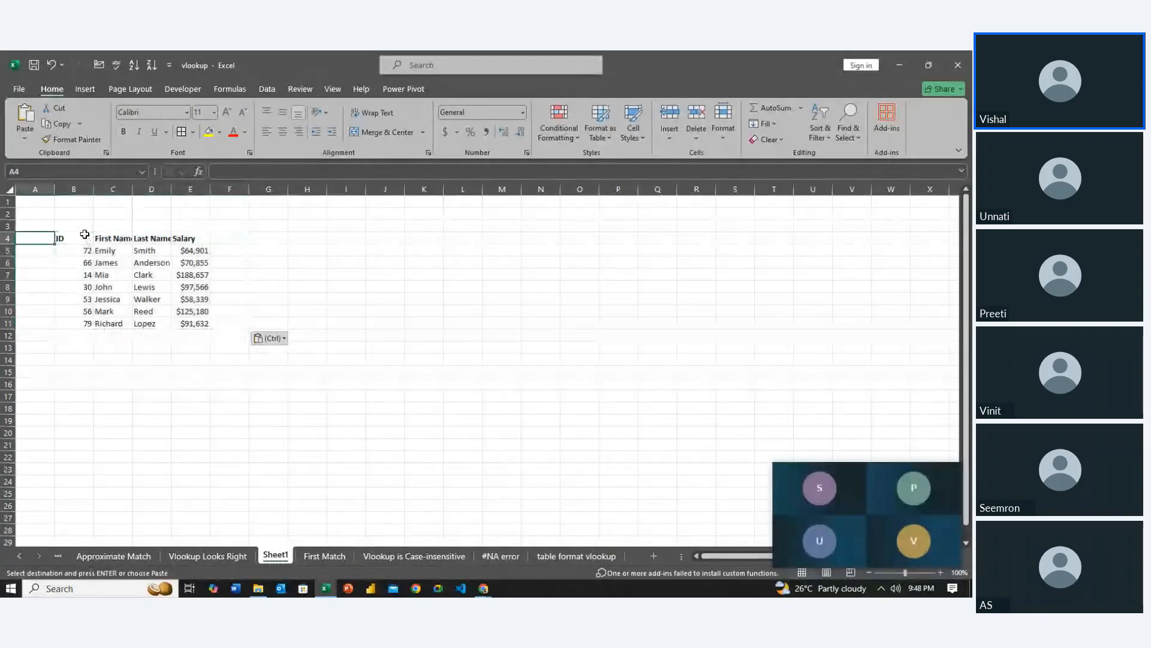
{"action": "key", "text": "Down"}
{"action": "key", "text": "Right"}
{"action": "key", "text": "shift+Down"}
{"action": "key", "text": "shift+Down"}
{"action": "key", "text": "shift+Right"}
{"action": "key", "text": "shift+Down"}
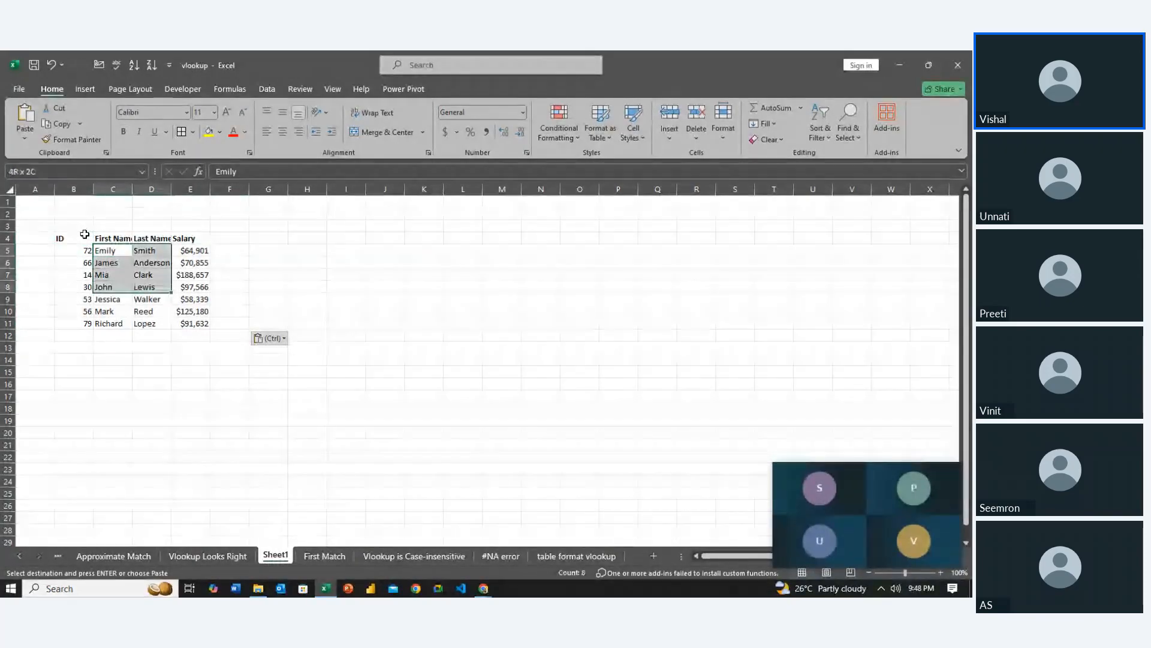
{"action": "key", "text": "shift+Right"}
{"action": "key", "text": "shift+Down"}
{"action": "key", "text": "shift+Down"}
{"action": "key", "text": "shift+Down"}
{"action": "key", "text": "Delete"}
{"action": "key", "text": "Left"}
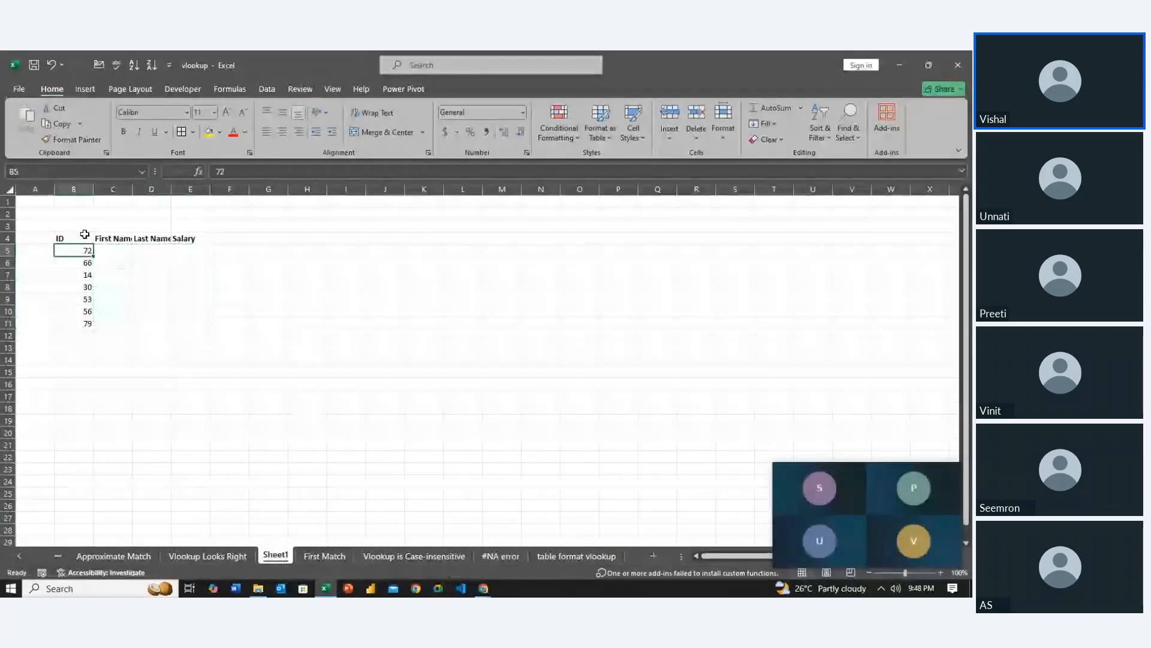
Apply all borders to the ID, First Name, Last Name and Salary block B4:E11
{"action": "left_click", "coordinate": [84, 237]}
{"action": "key", "text": "shift+Down"}
{"action": "key", "text": "shift+Right"}
{"action": "key", "text": "shift+Down"}
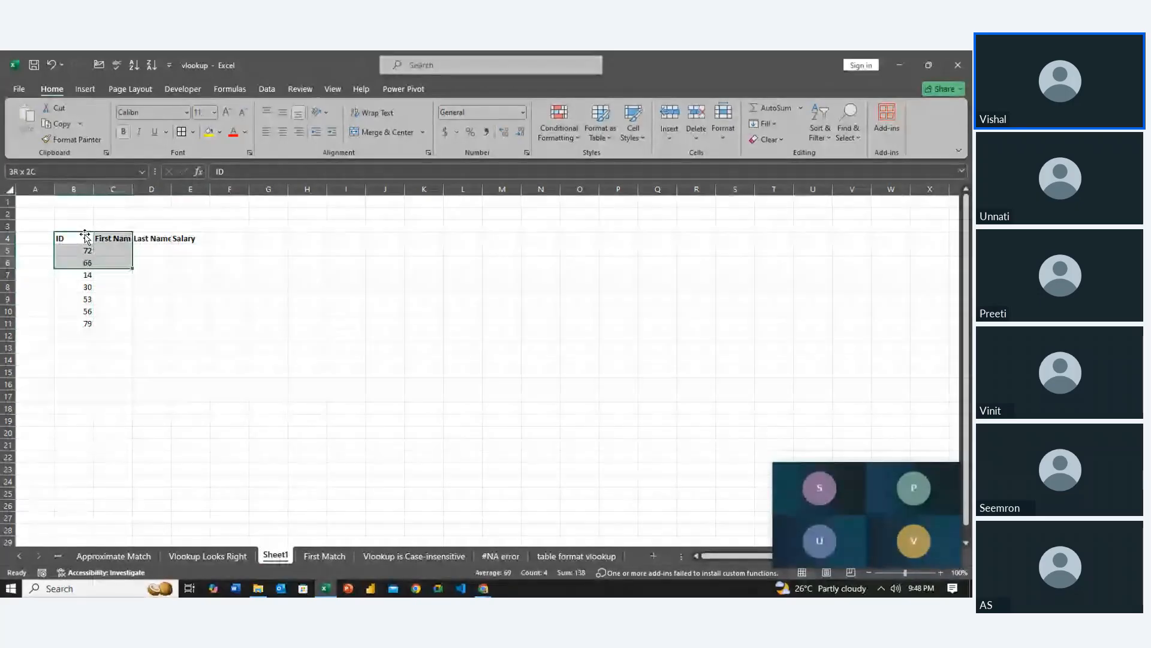
{"action": "key", "text": "shift+Down"}
{"action": "key", "text": "shift+Right"}
{"action": "key", "text": "shift+Down"}
{"action": "key", "text": "shift+Down"}
{"action": "key", "text": "shift+Down"}
{"action": "key", "text": "shift+Down"}
{"action": "key", "text": "shift+Right"}
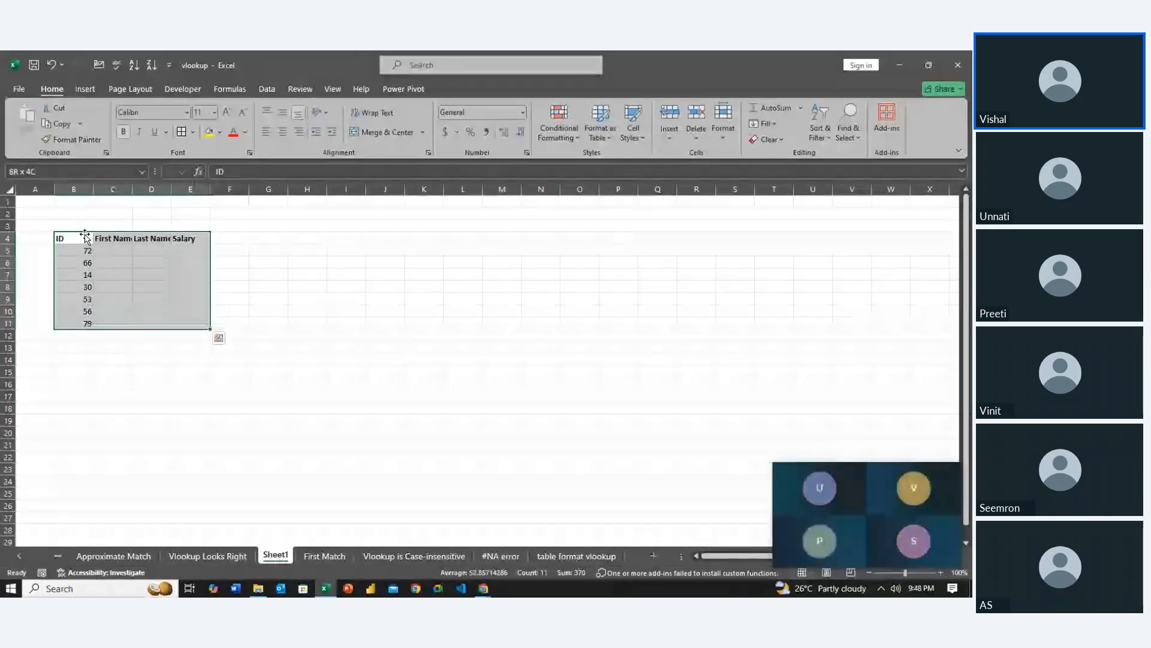
{"action": "left_click", "coordinate": [183, 129]}
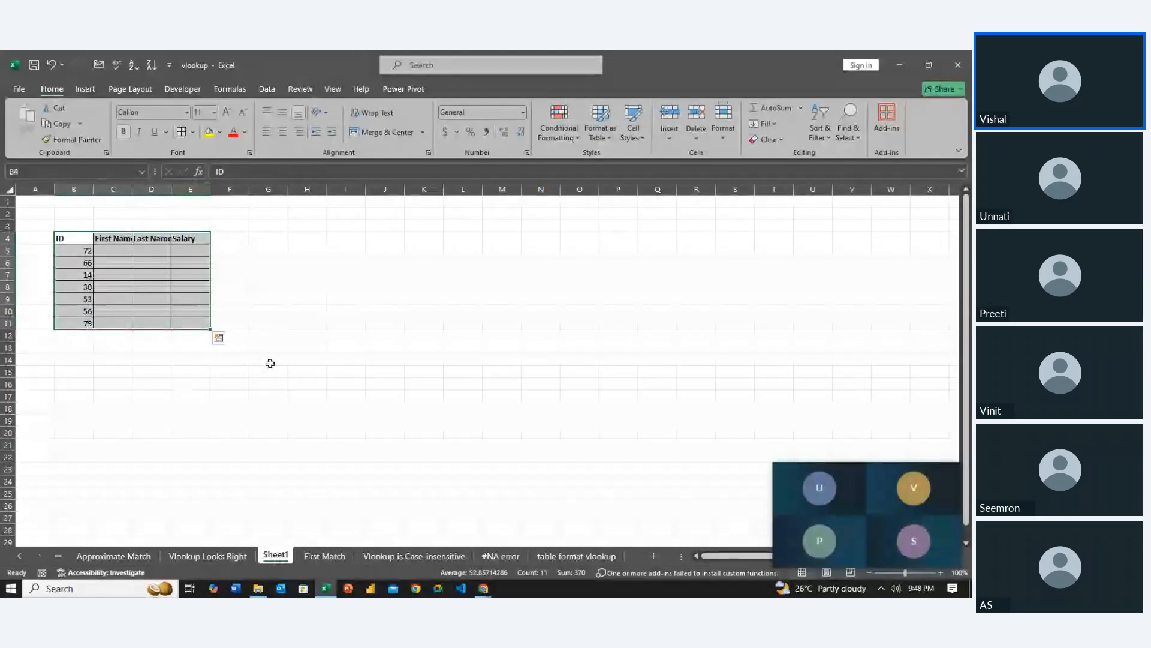
{"action": "left_click", "coordinate": [268, 359]}
Autofit the column widths of the bordered block B4:E11
{"action": "left_click", "coordinate": [164, 255]}
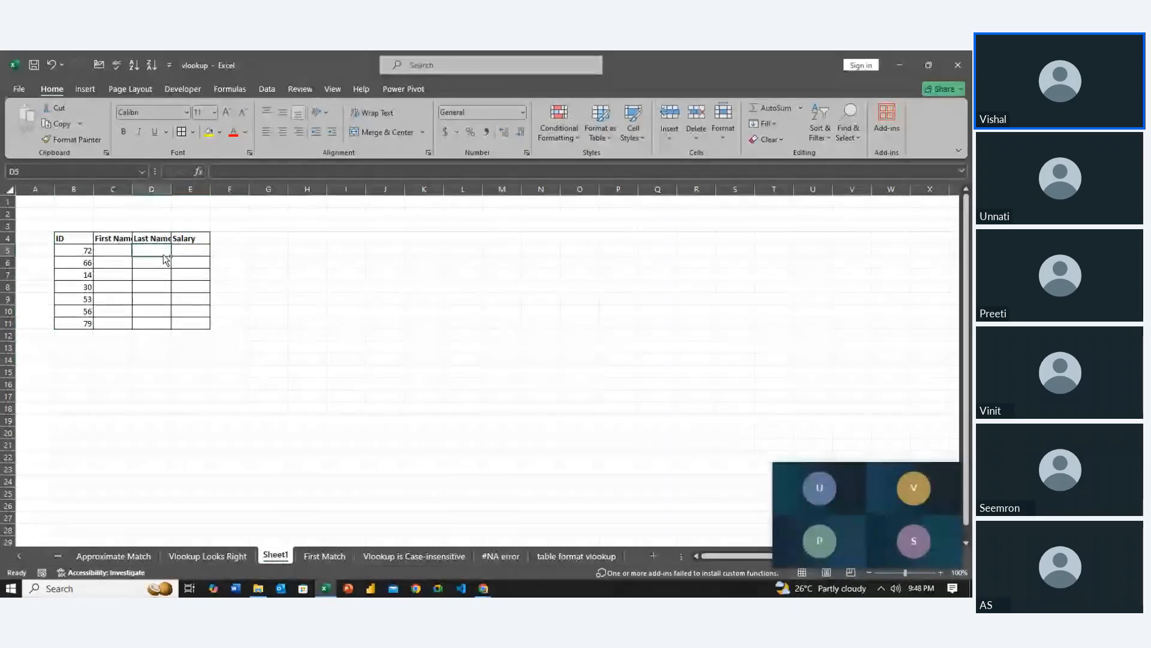
{"action": "key", "text": "ctrl+a"}
{"action": "key", "text": "alt+h"}
{"action": "key", "text": "o"}
{"action": "key", "text": "i"}
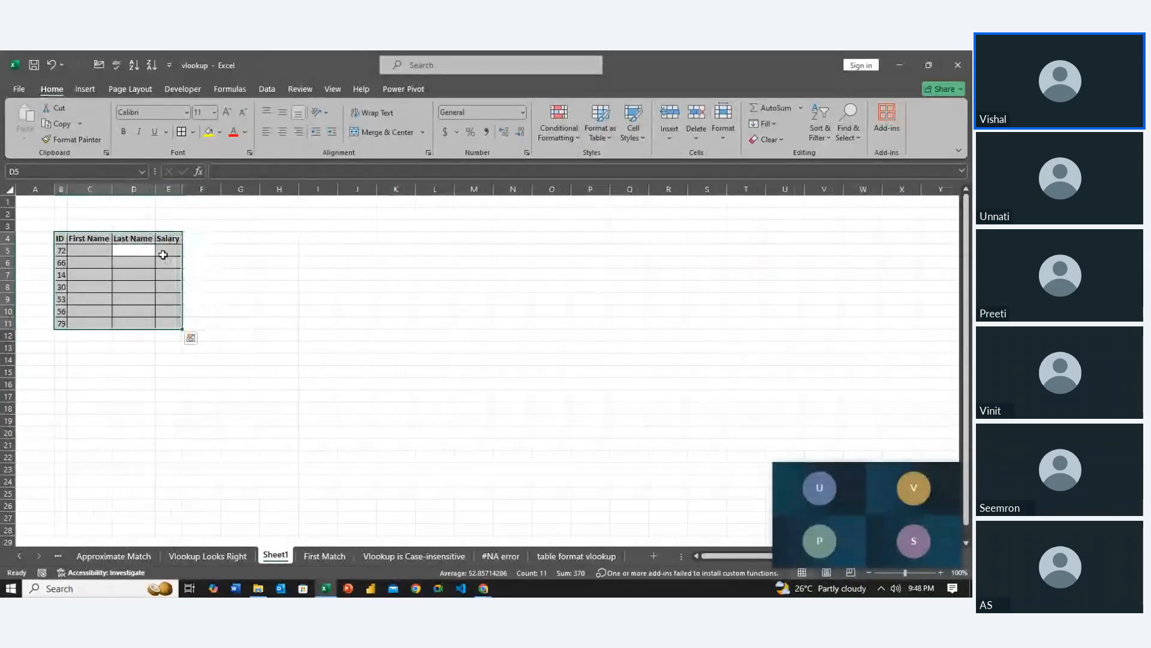
{"action": "left_click", "coordinate": [271, 311]}
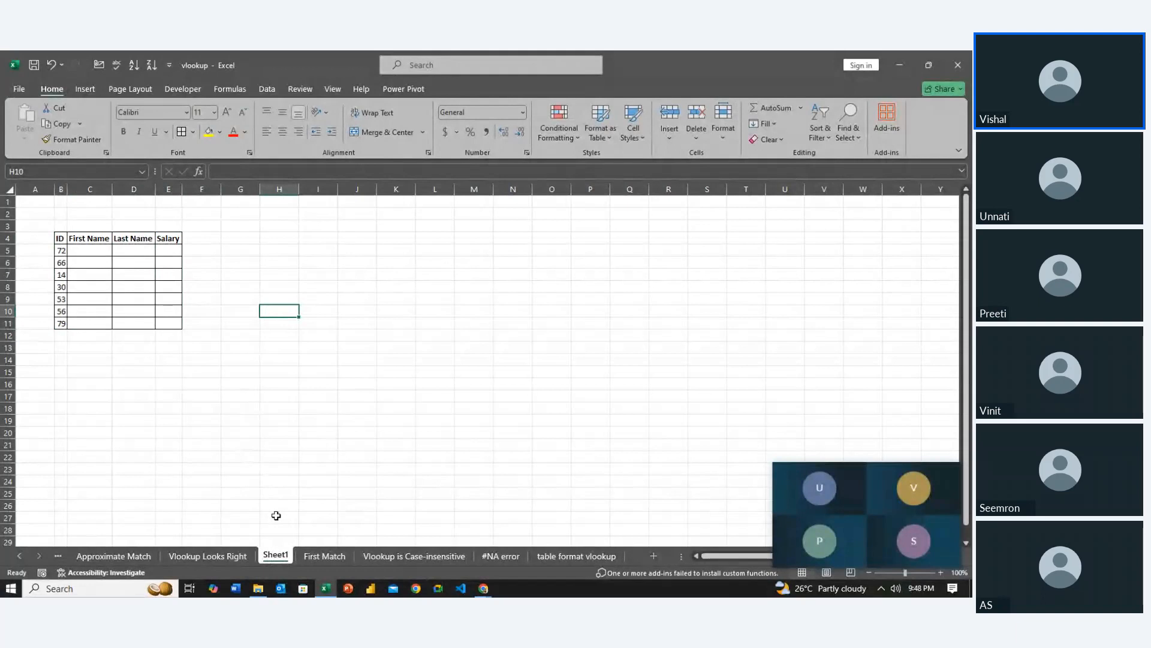
Rename the new worksheet as Task Lookup
{"action": "double_click", "coordinate": [275, 554]}
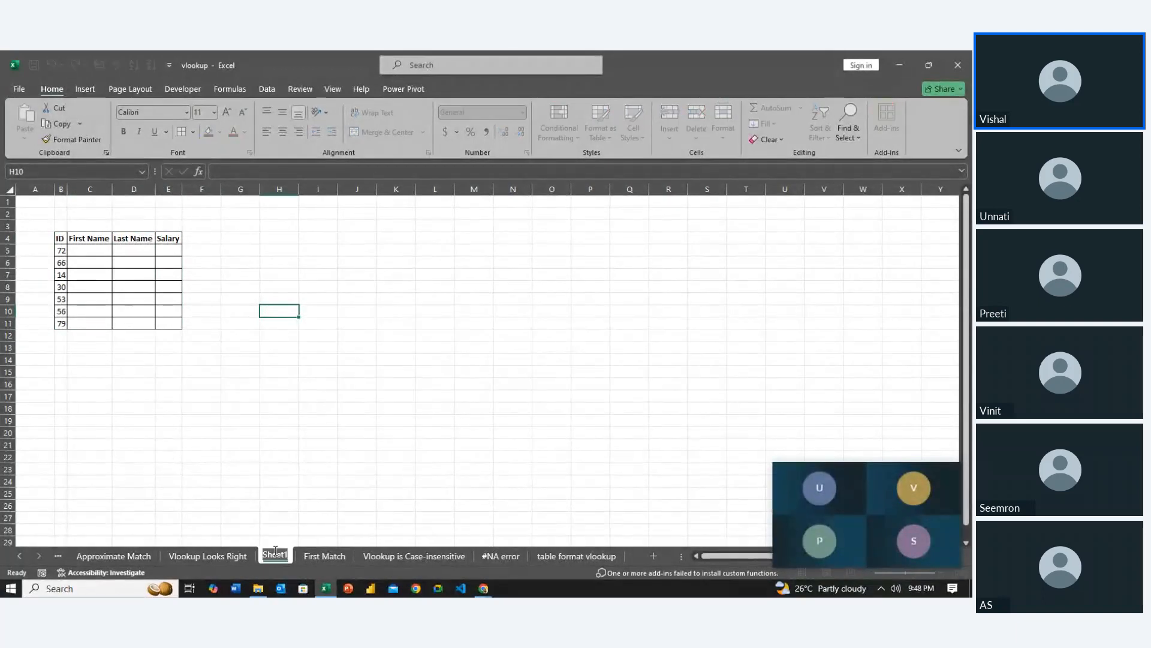
{"action": "type", "text": "Task"}
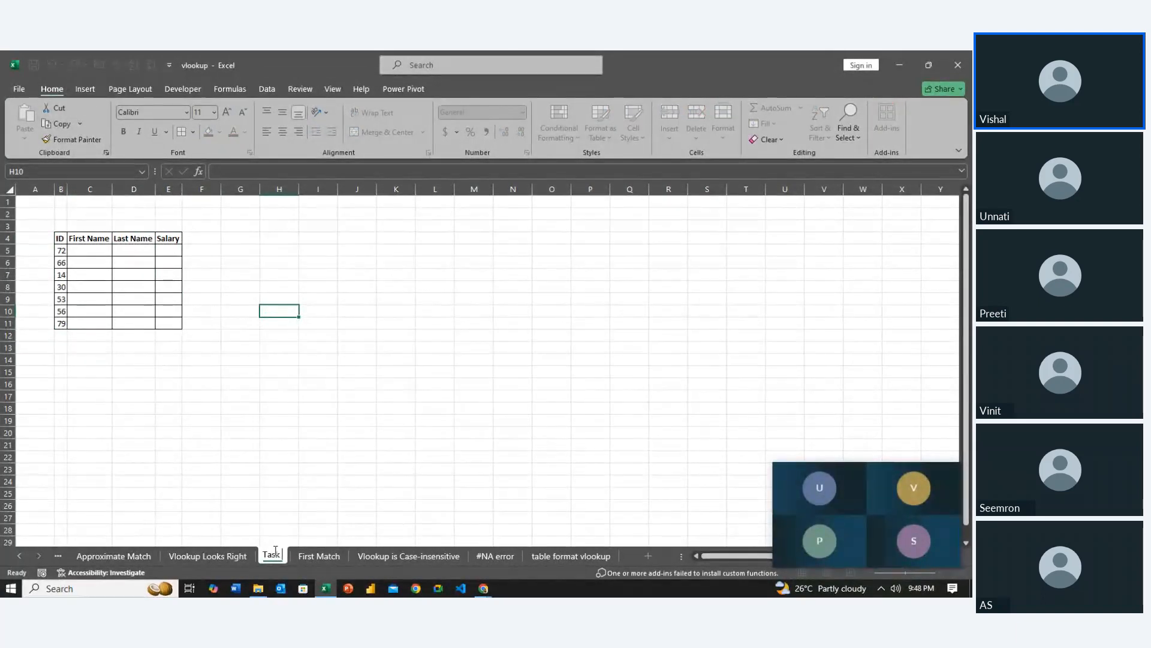
{"action": "type", "text": " L"}
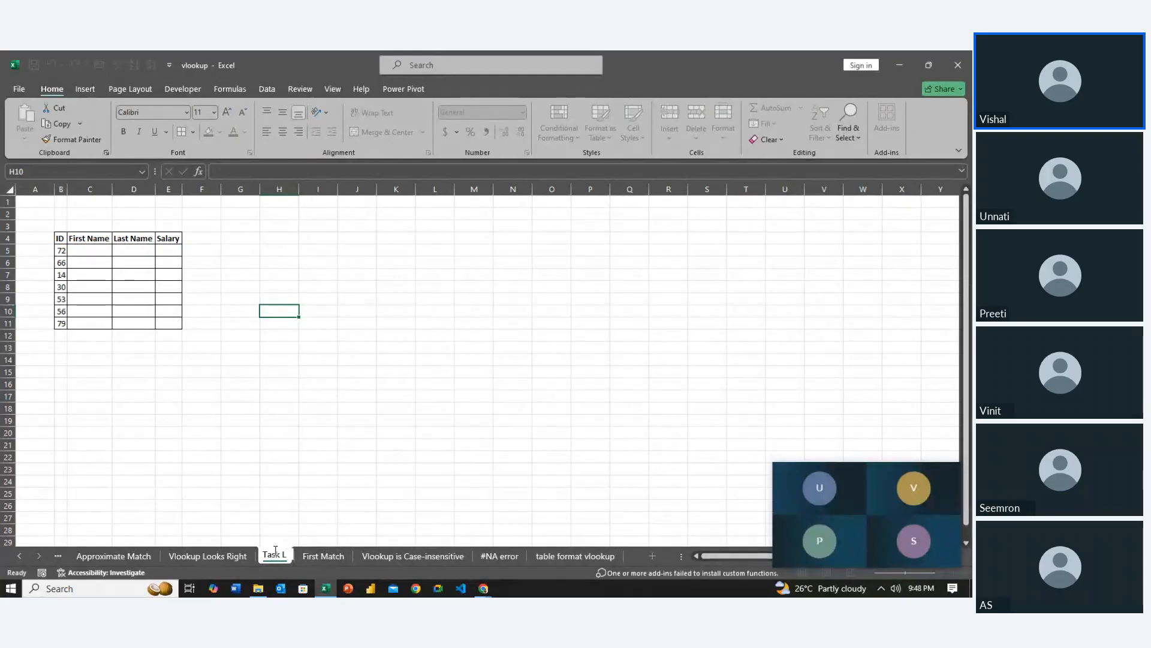
{"action": "type", "text": "ookup"}
{"action": "key", "text": "Return"}
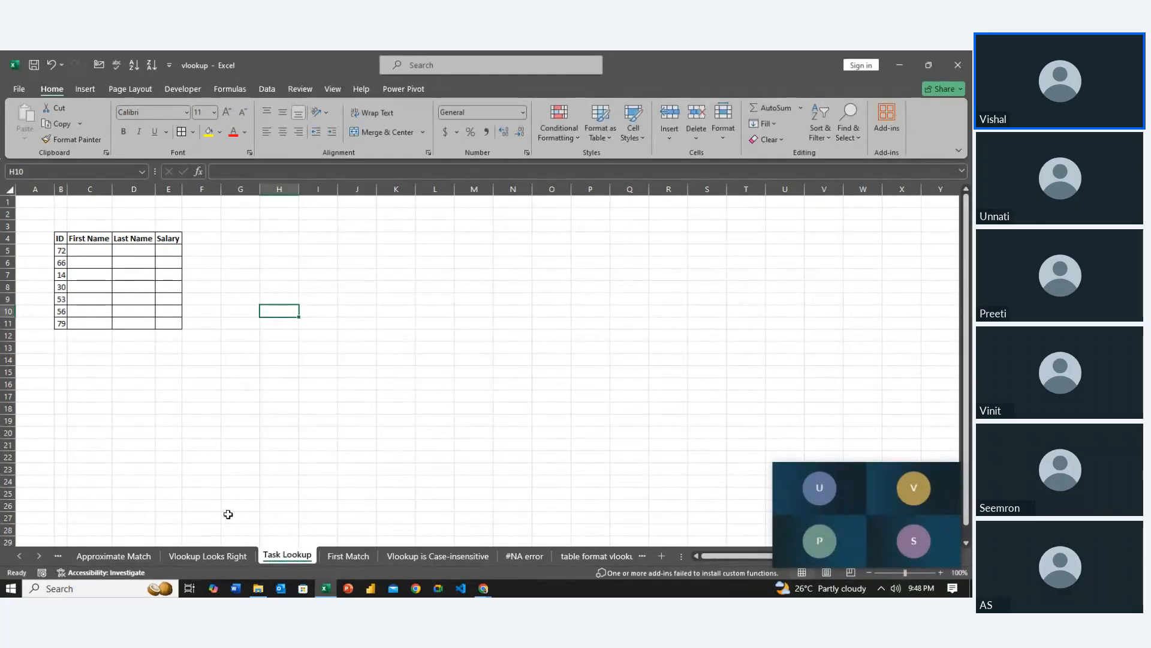
Move the Task Lookup sheet to directly after the Exact Match sheet
{"action": "left_click", "coordinate": [58, 560]}
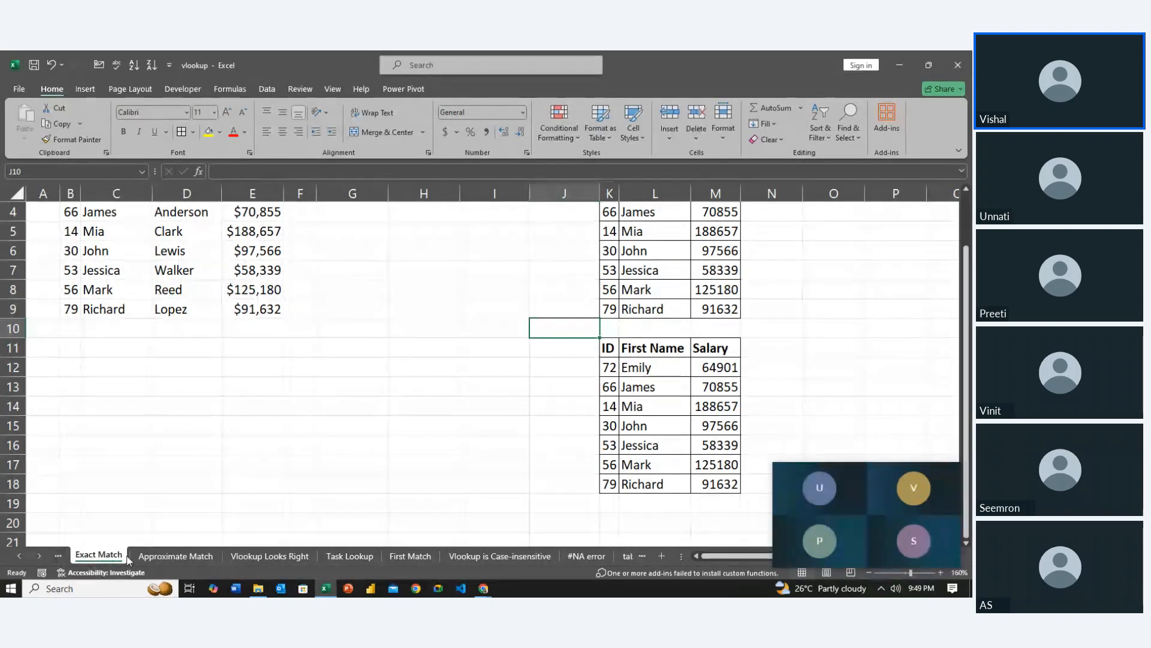
{"action": "left_click_drag", "start_coordinate": [350, 553], "coordinate": [162, 549]}
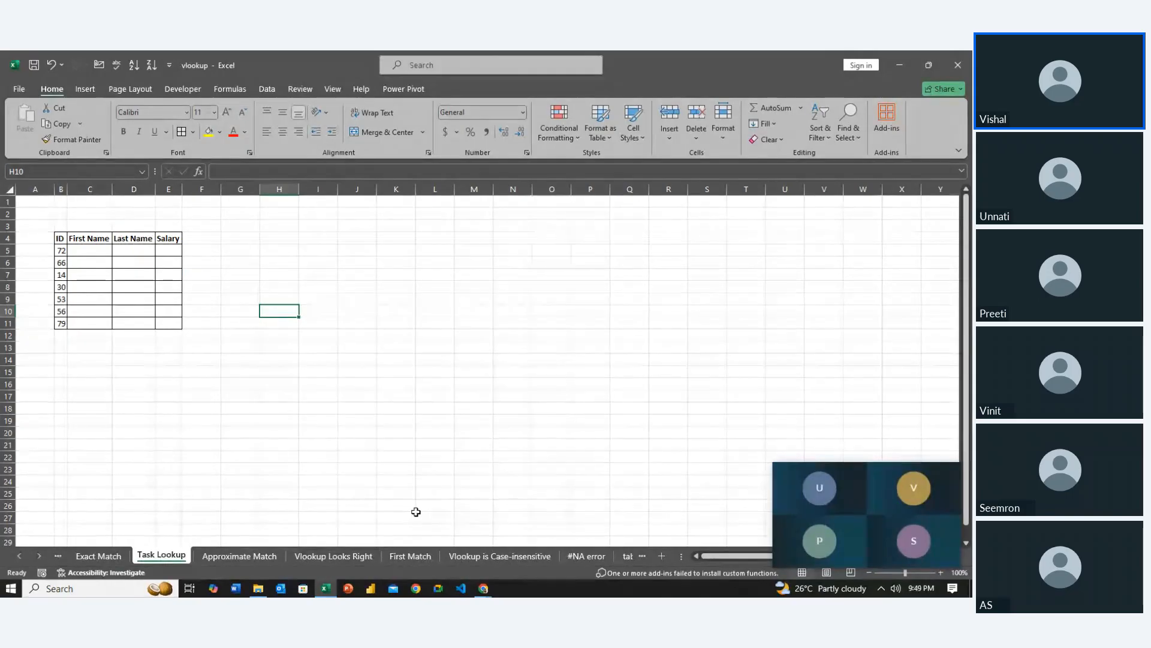
Copy the ID, Last Name and Salary block H11:J12 from the table format vlookup sheet to B2 of a new worksheet
{"action": "left_click", "coordinate": [643, 556]}
{"action": "left_click", "coordinate": [538, 556]}
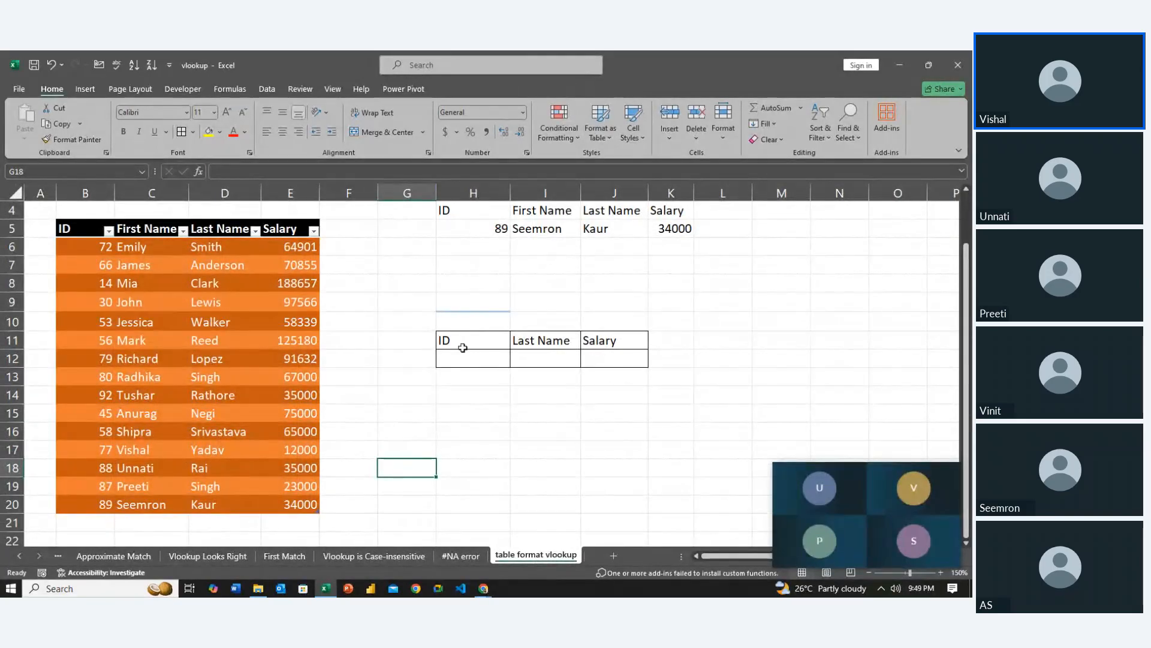
{"action": "left_click_drag", "start_coordinate": [462, 348], "coordinate": [638, 351]}
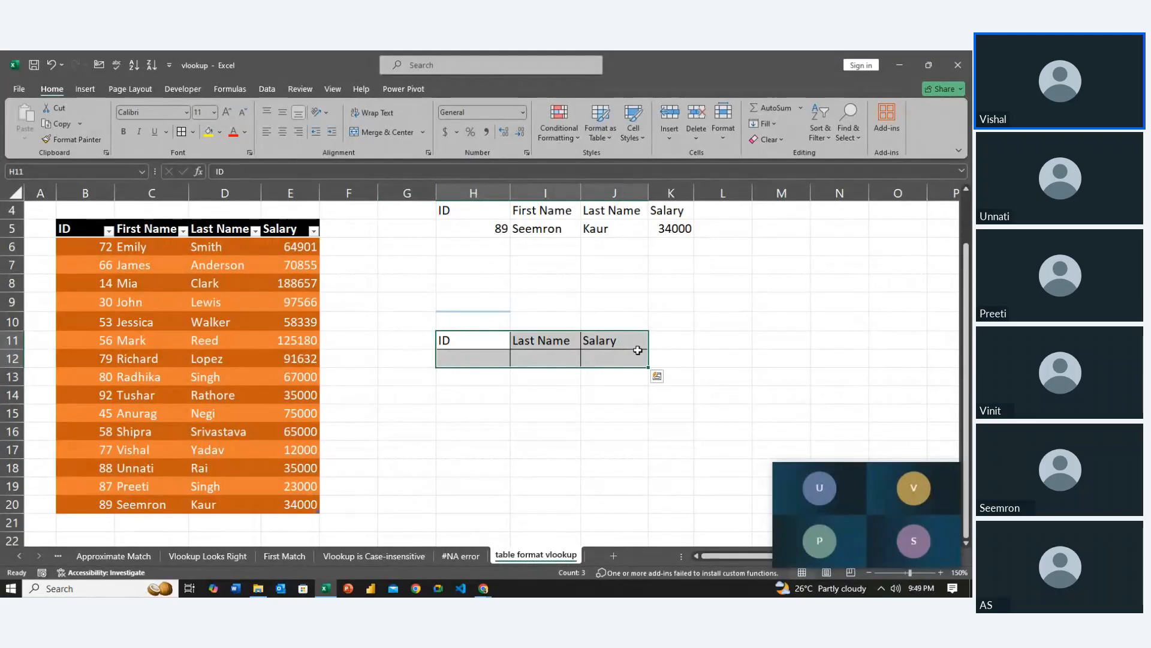
{"action": "key", "text": "ctrl+c"}
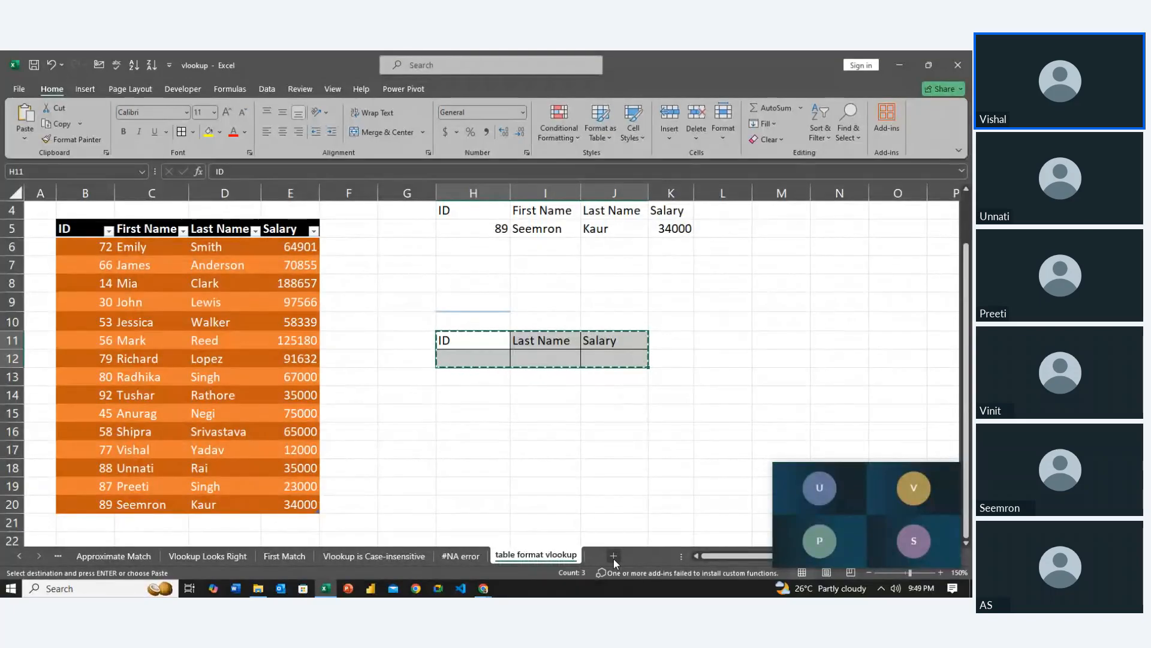
{"action": "left_click", "coordinate": [613, 555]}
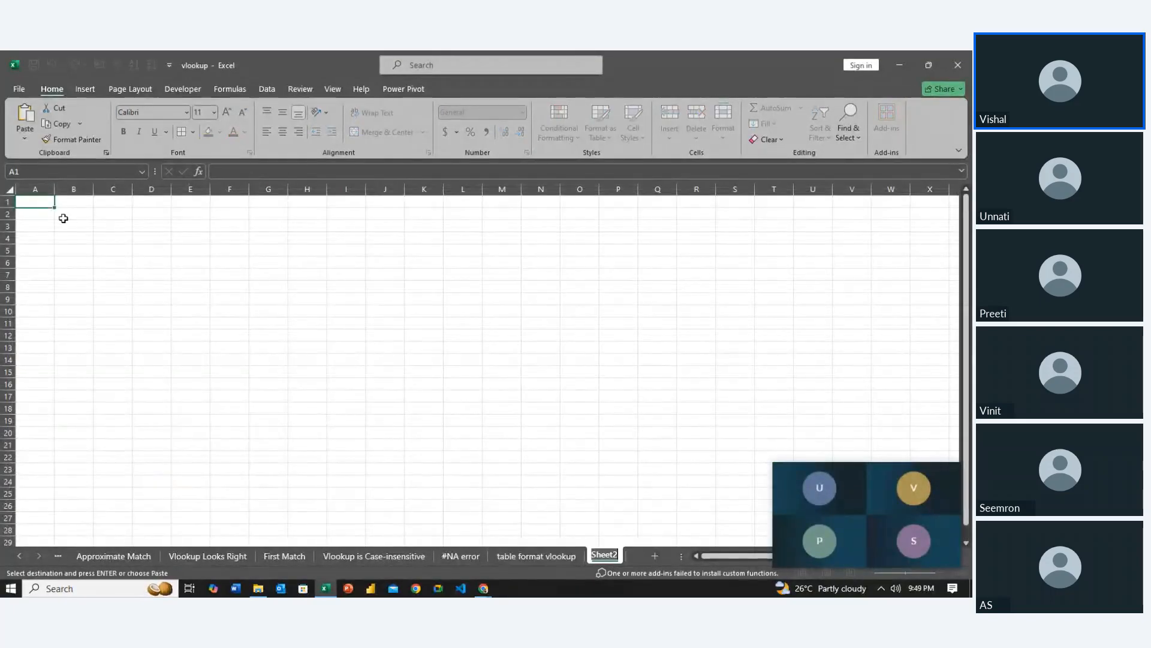
{"action": "left_click", "coordinate": [64, 218]}
{"action": "key", "text": "ctrl+v"}
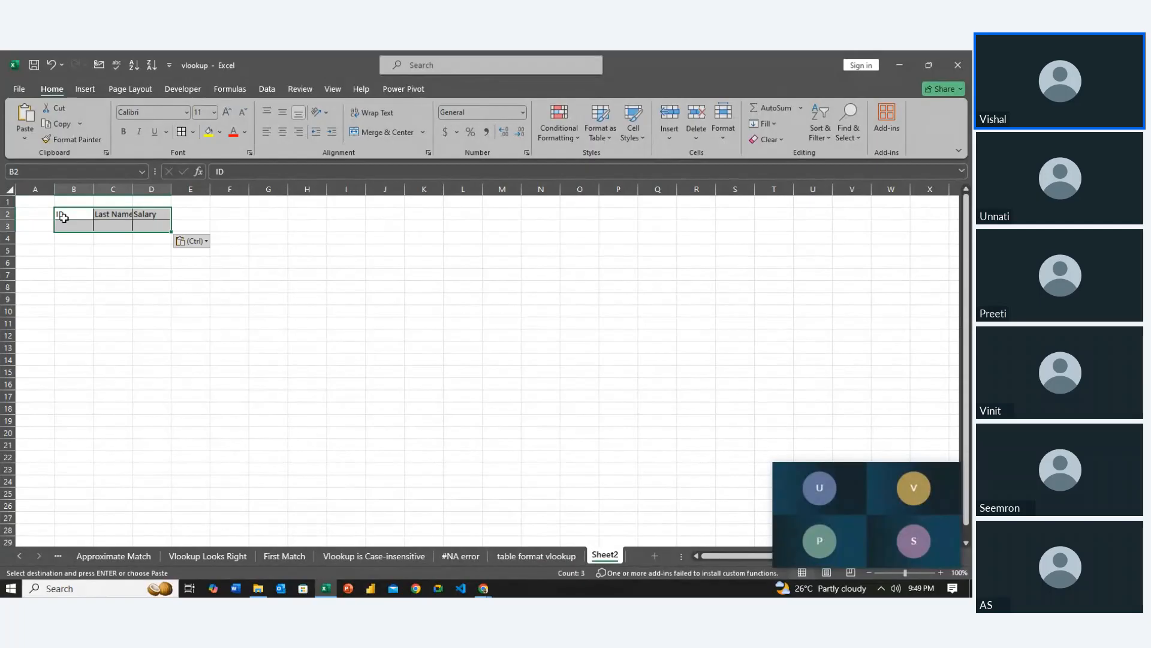
Enter the instruction "Use Data Validation In ID" in cell B7 of the new worksheet
{"action": "left_click", "coordinate": [74, 226]}
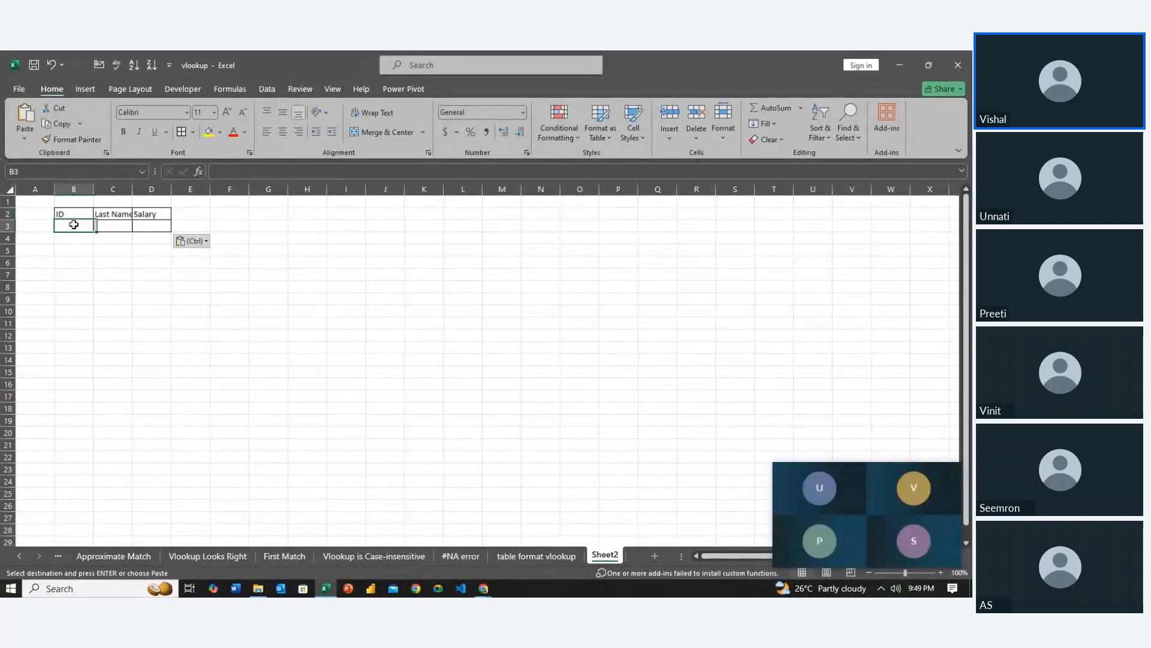
{"action": "left_click", "coordinate": [70, 274]}
{"action": "type", "text": "U"}
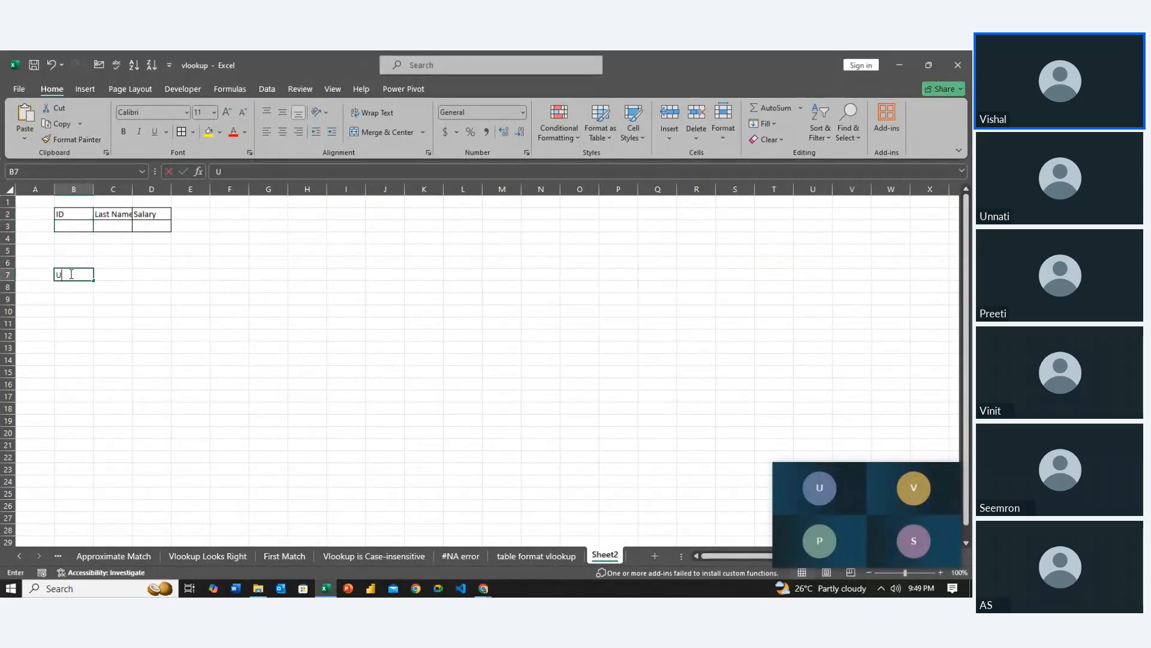
{"action": "type", "text": "se Data"}
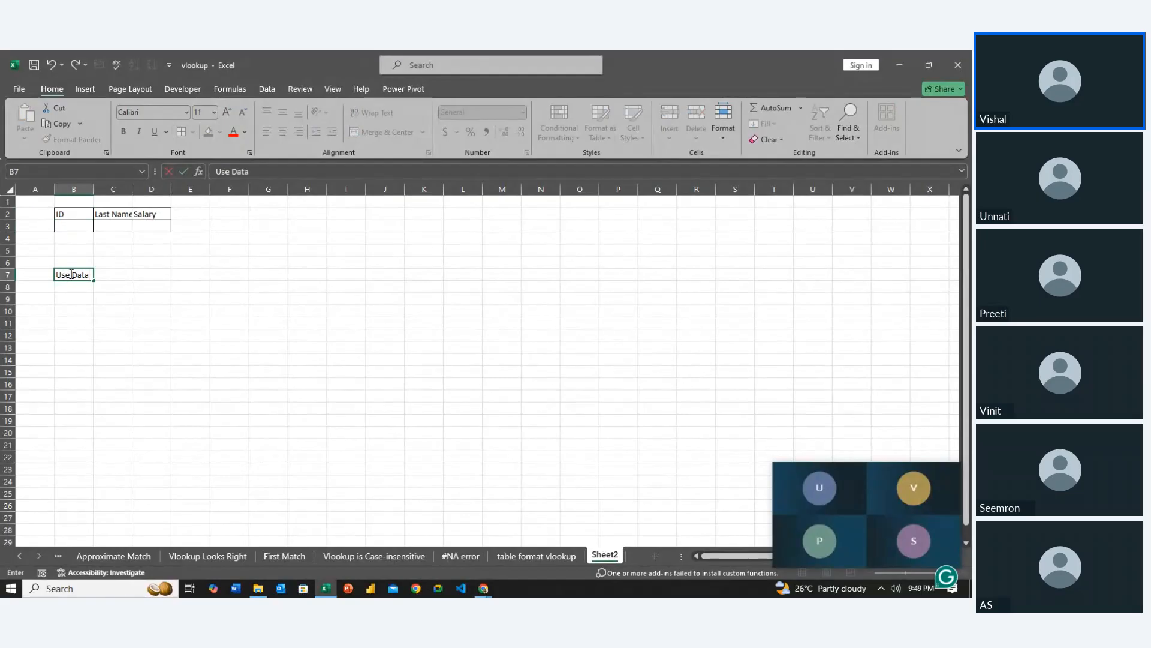
{"action": "type", "text": " Validatio"}
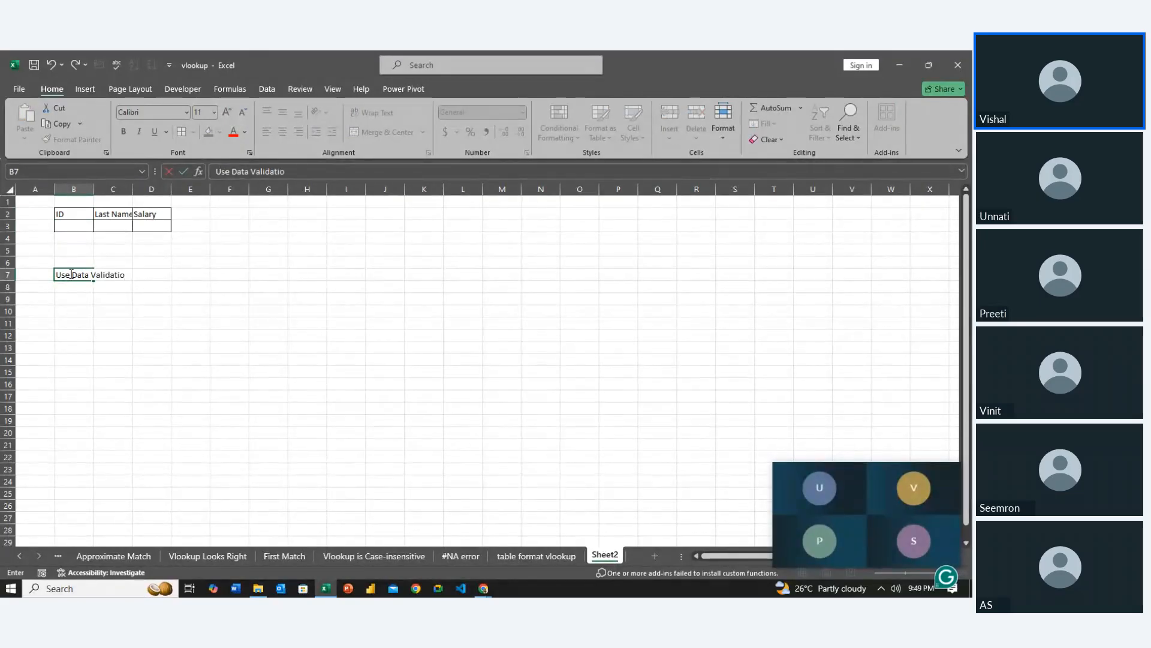
{"action": "type", "text": "n In ID"}
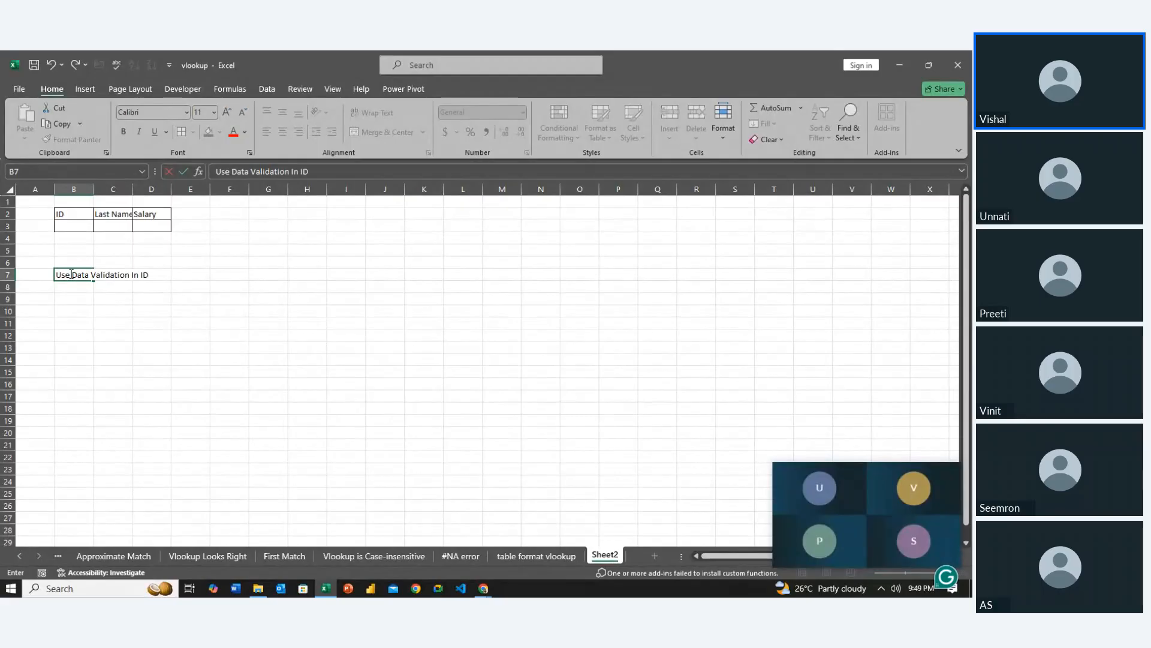
{"action": "key", "text": "Return"}
Autofit column B to the instruction text in cell B7
{"action": "key", "text": "Up"}
{"action": "key", "text": "Right"}
{"action": "key", "text": "Up"}
{"action": "key", "text": "Up"}
{"action": "key", "text": "Up"}
{"action": "key", "text": "Up"}
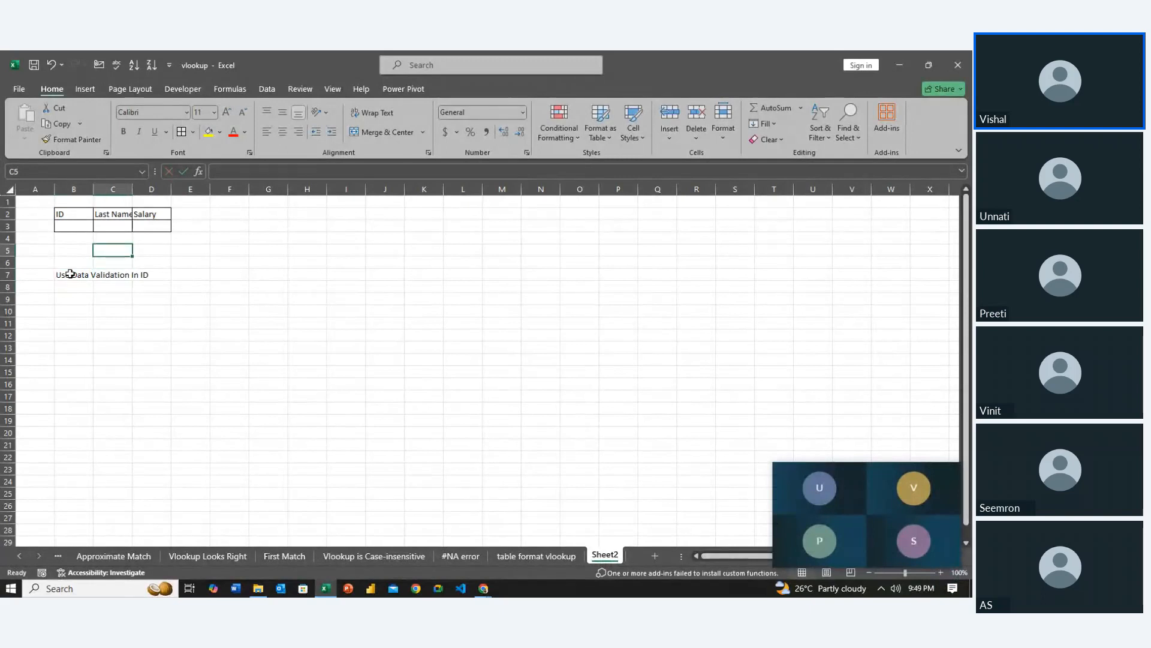
{"action": "key", "text": "Right"}
{"action": "key", "text": "Down"}
{"action": "key", "text": "Down"}
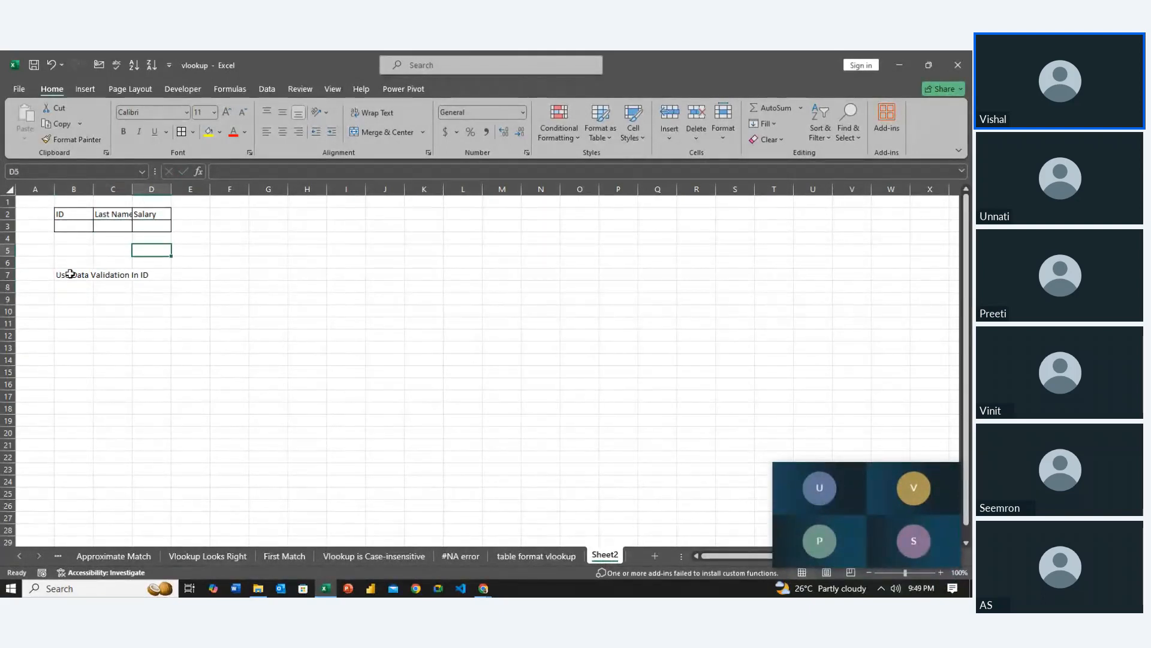
{"action": "key", "text": "Down"}
{"action": "key", "text": "Left"}
{"action": "key", "text": "Down"}
{"action": "key", "text": "Left"}
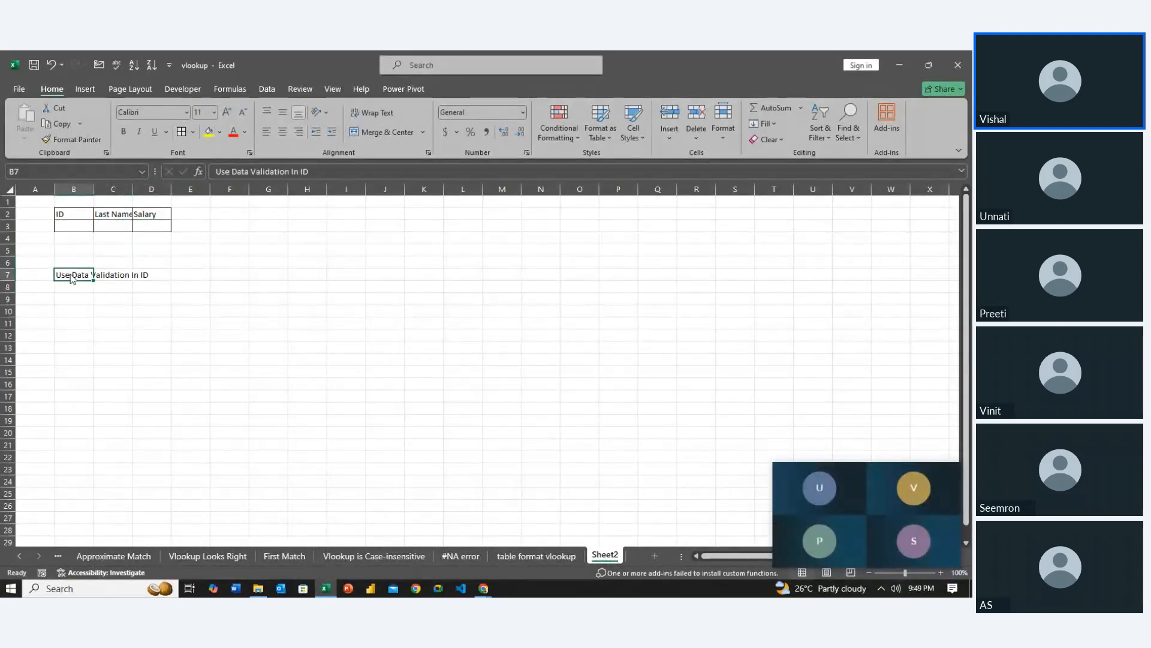
{"action": "key", "text": "alt+h"}
{"action": "key", "text": "o"}
{"action": "key", "text": "i"}
{"action": "key", "text": "Down"}
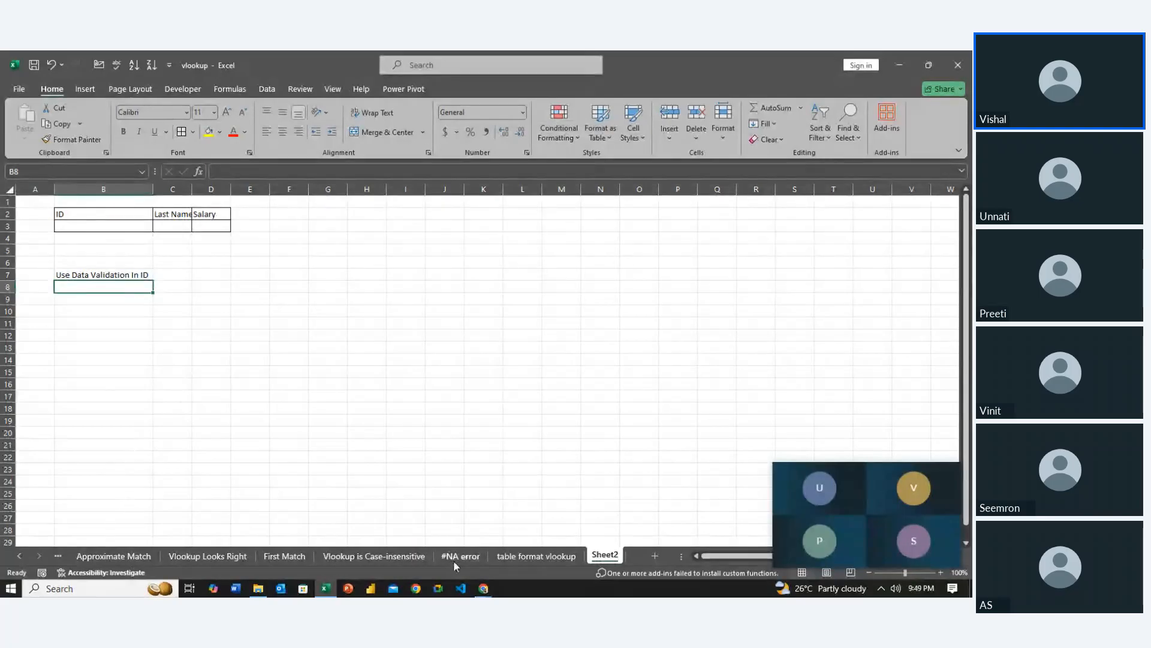
Convert the employee table B5:E20 on the table format vlookup sheet to a normal range
{"action": "left_click", "coordinate": [523, 556]}
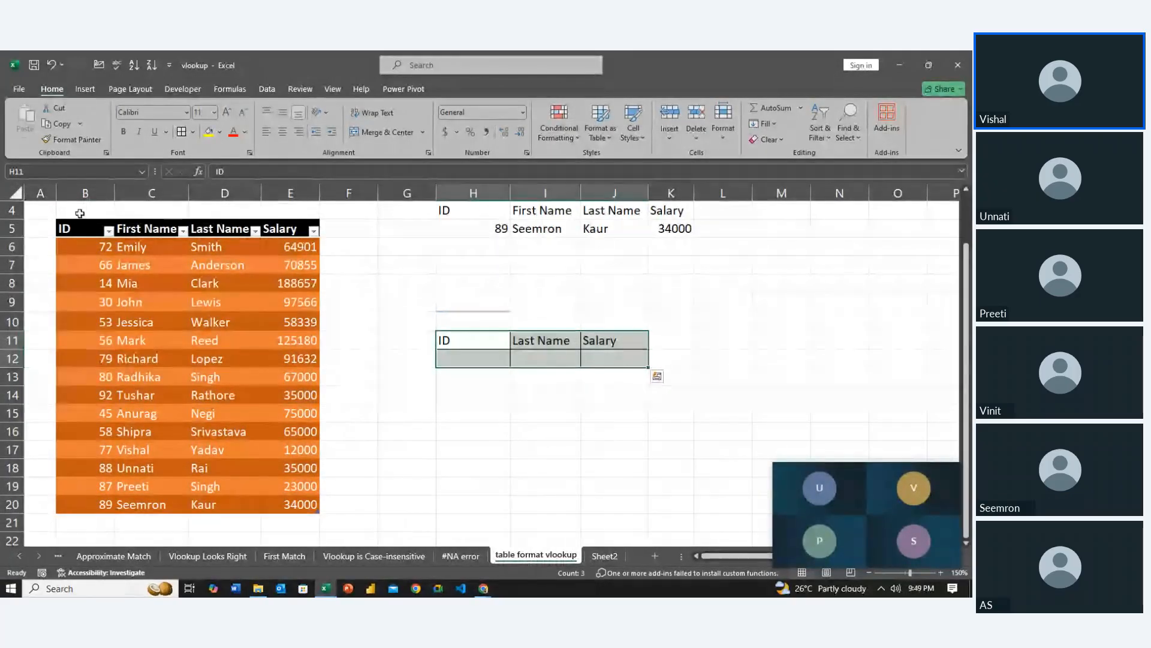
{"action": "left_click_drag", "start_coordinate": [81, 230], "coordinate": [312, 507]}
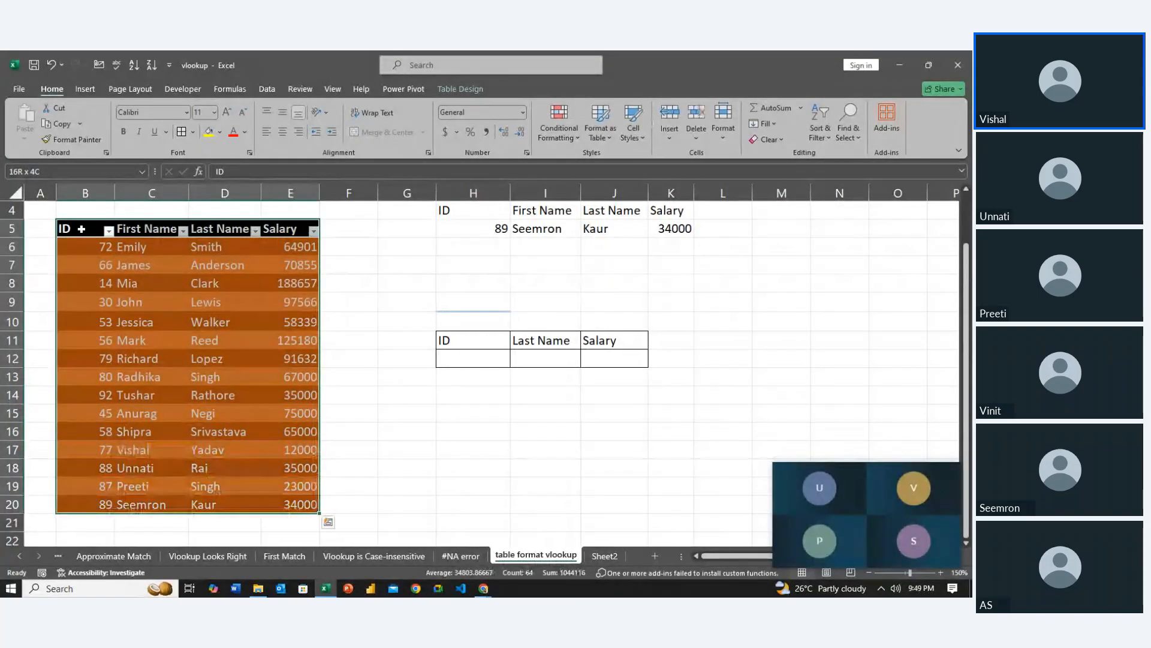
{"action": "left_click", "coordinate": [447, 88]}
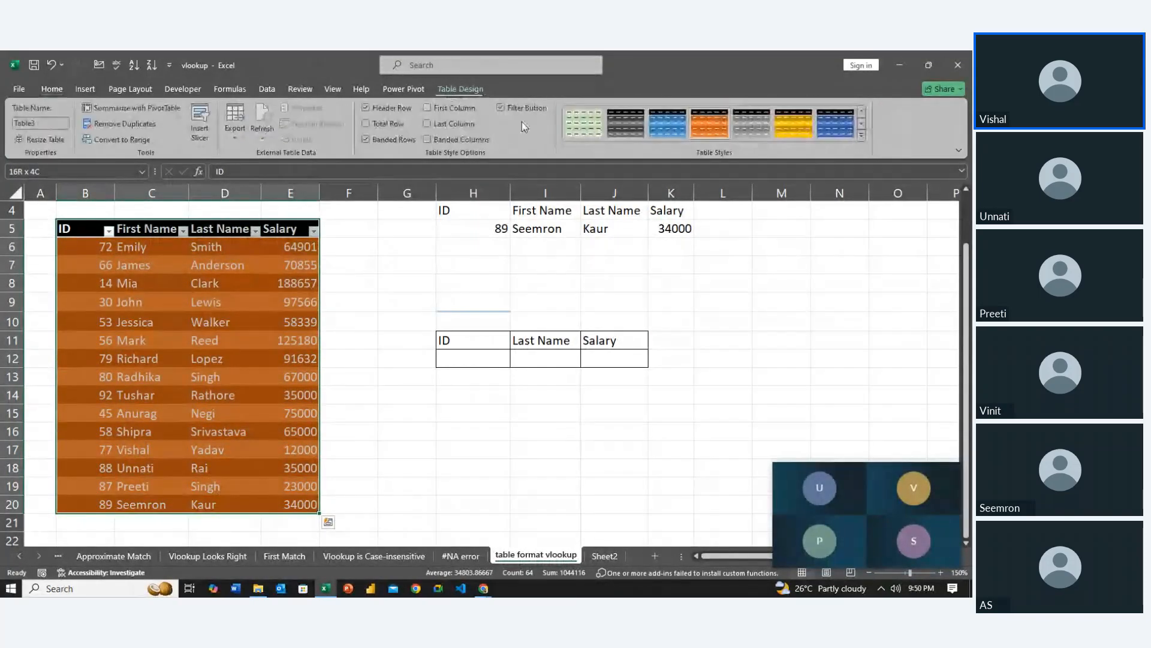
{"action": "left_click", "coordinate": [149, 141]}
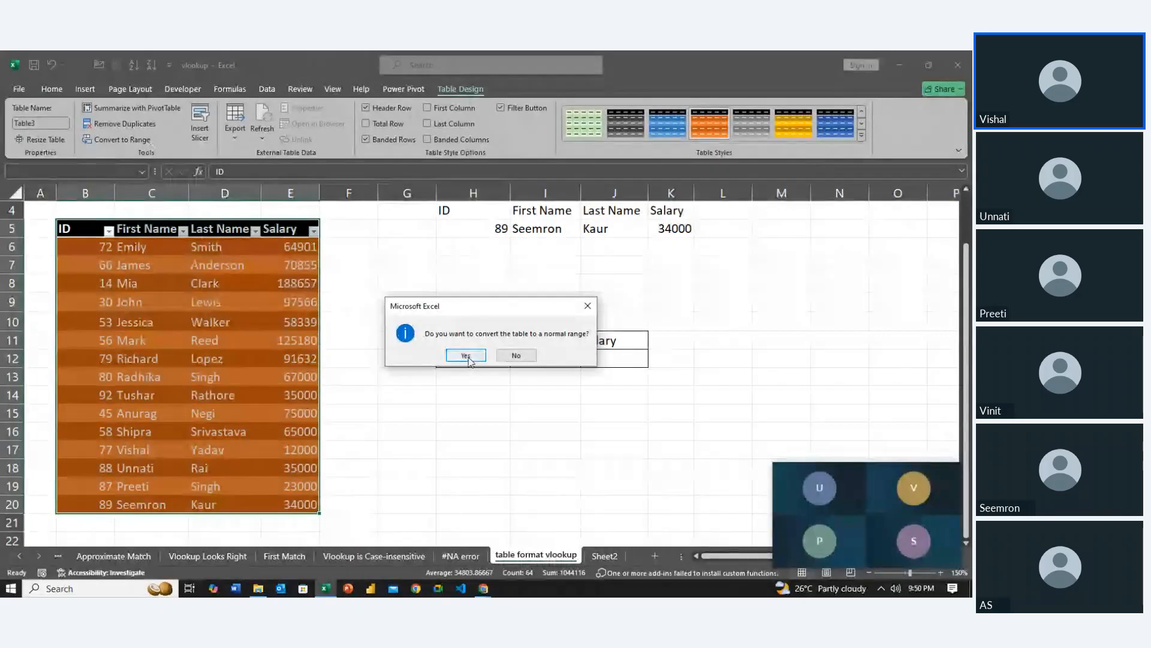
{"action": "left_click", "coordinate": [467, 356]}
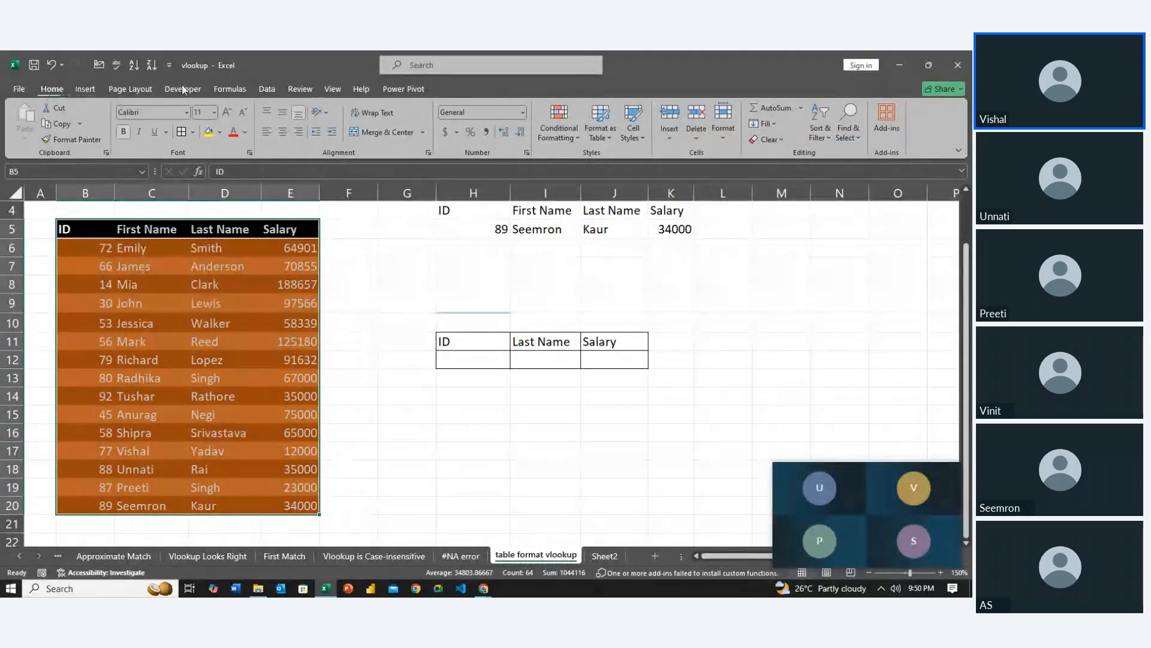
Clear all formatting from the employee data in B5:E20, keeping its contents
{"action": "left_click", "coordinate": [786, 141]}
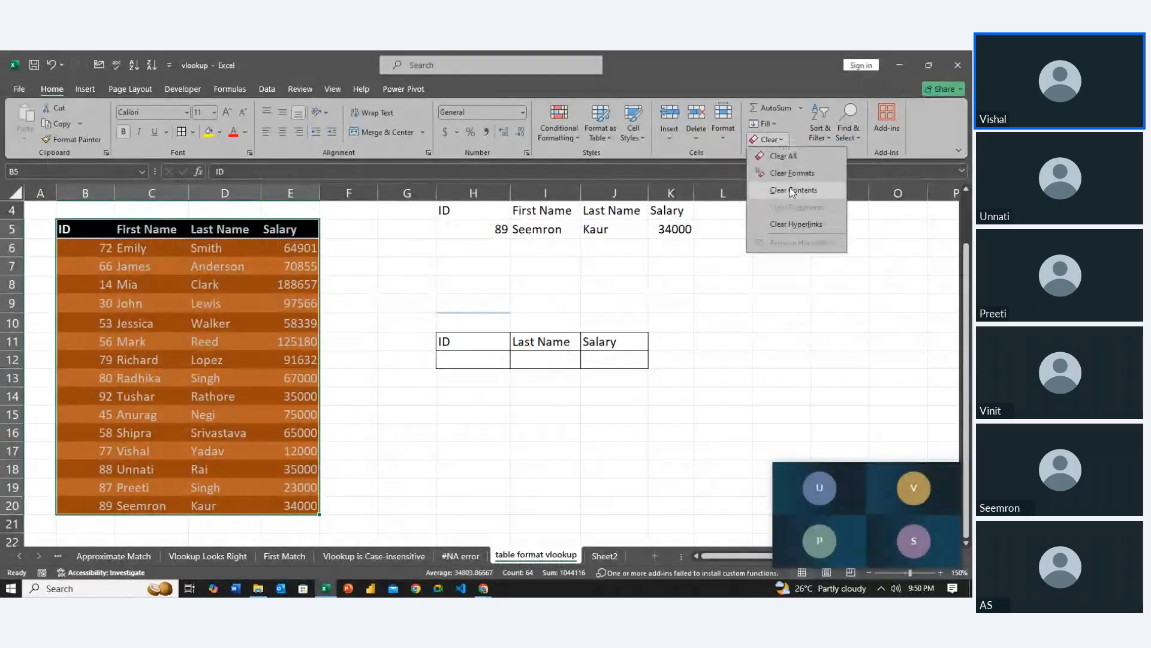
{"action": "left_click", "coordinate": [794, 177]}
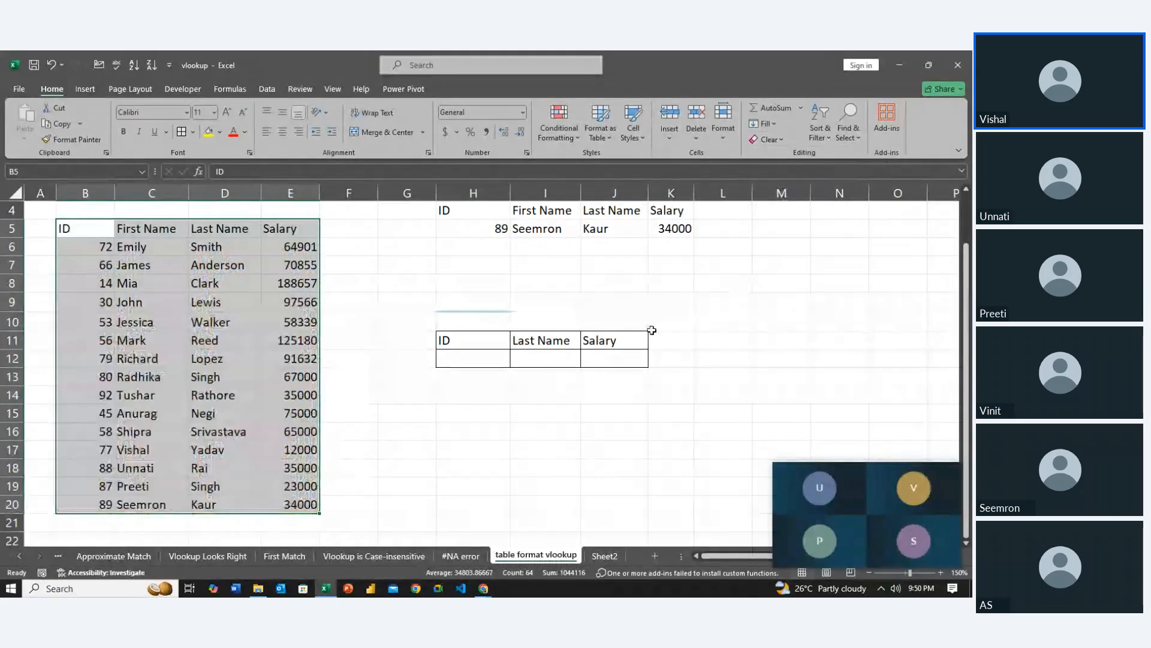
{"action": "left_click", "coordinate": [477, 377]}
{"action": "left_click", "coordinate": [489, 444]}
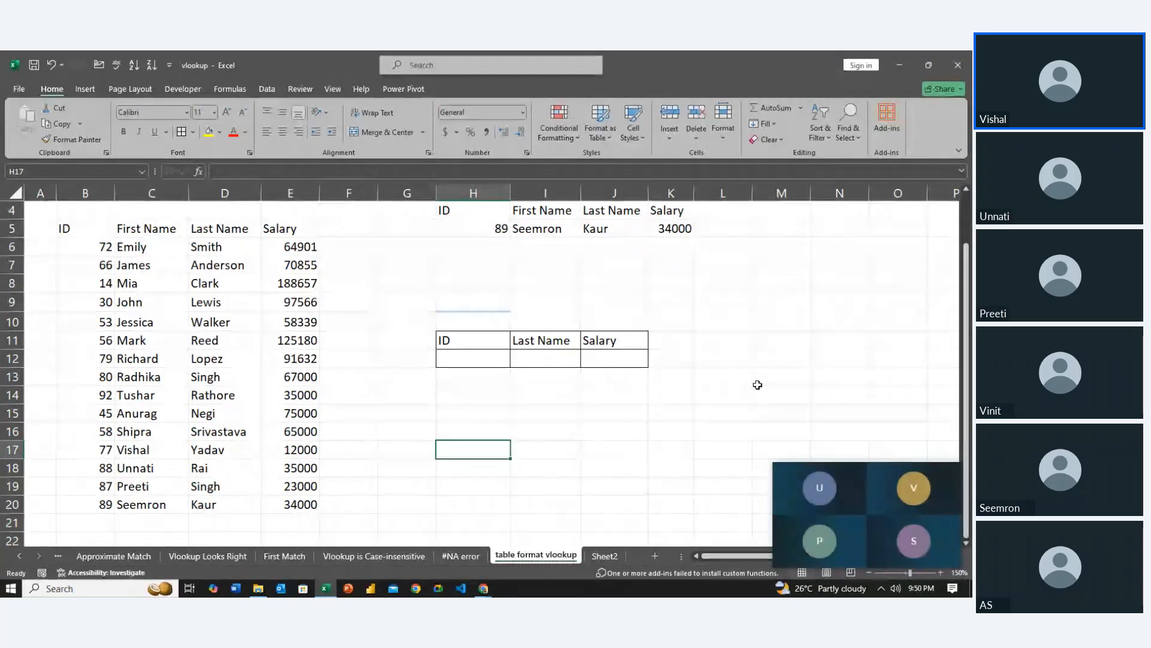
Rename the new worksheet holding the data validation instruction as Task
{"action": "left_click", "coordinate": [597, 556]}
{"action": "double_click", "coordinate": [596, 557]}
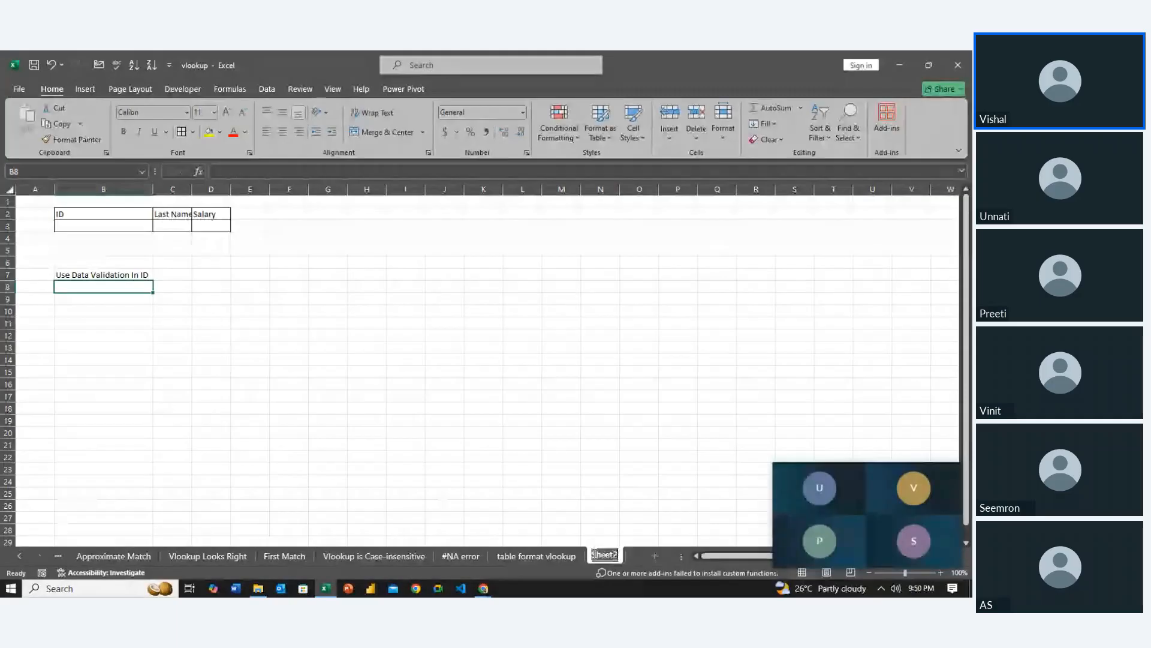
{"action": "type", "text": "Task"}
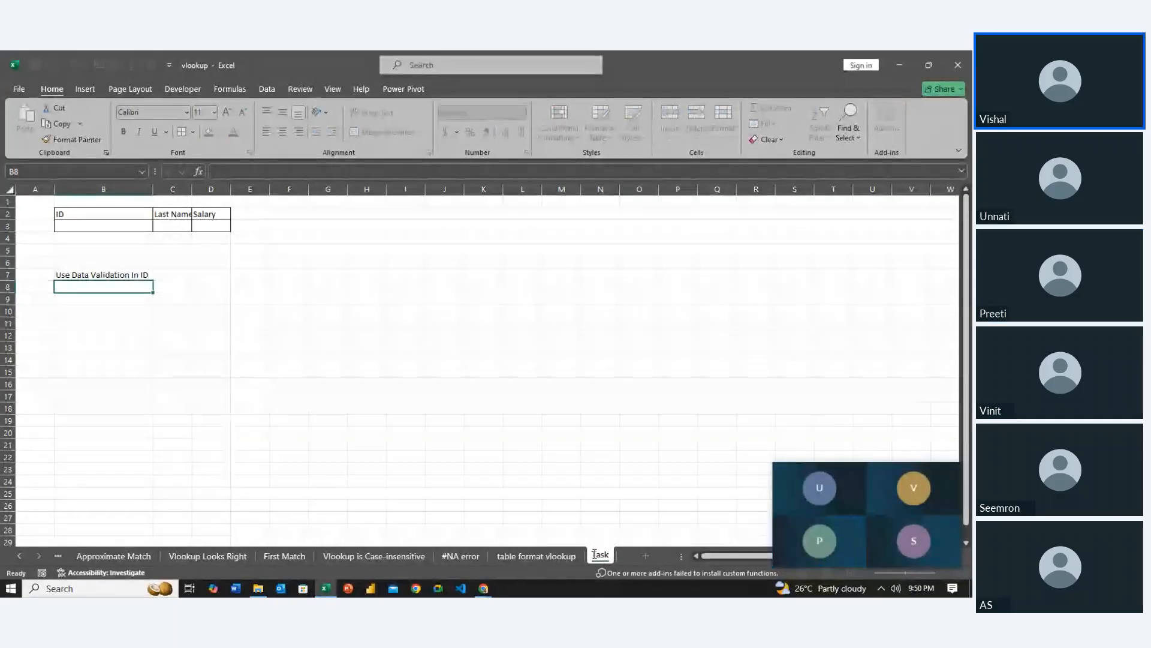
{"action": "key", "text": "Return"}
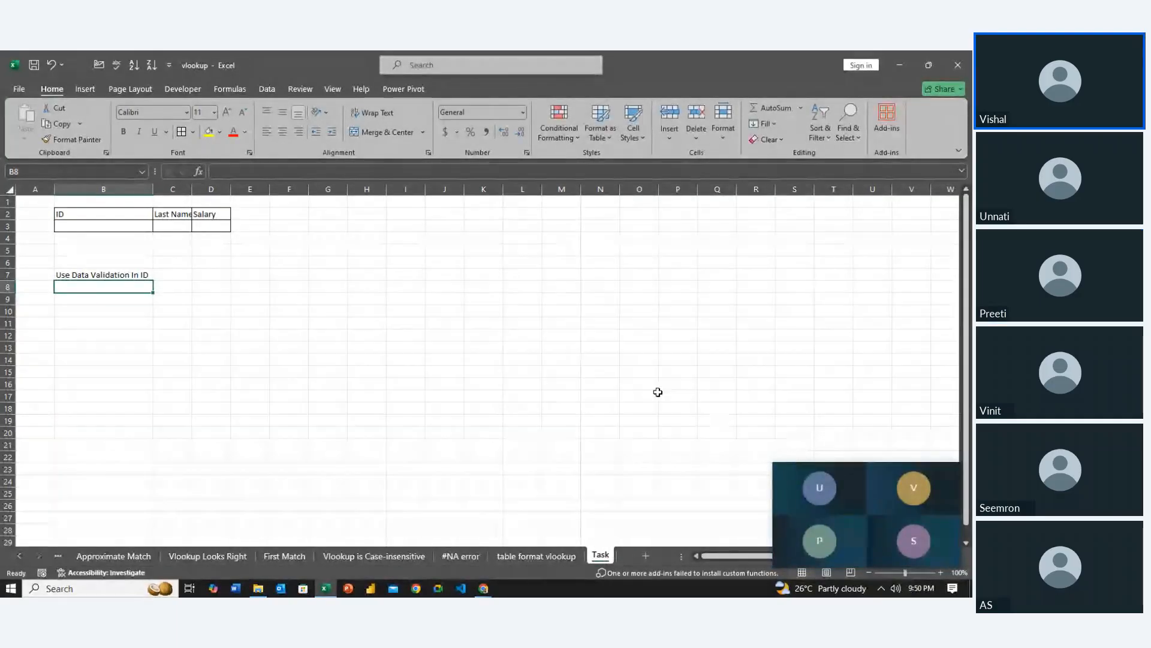
Close the vlookup workbook and save its changes
{"action": "left_click", "coordinate": [663, 394]}
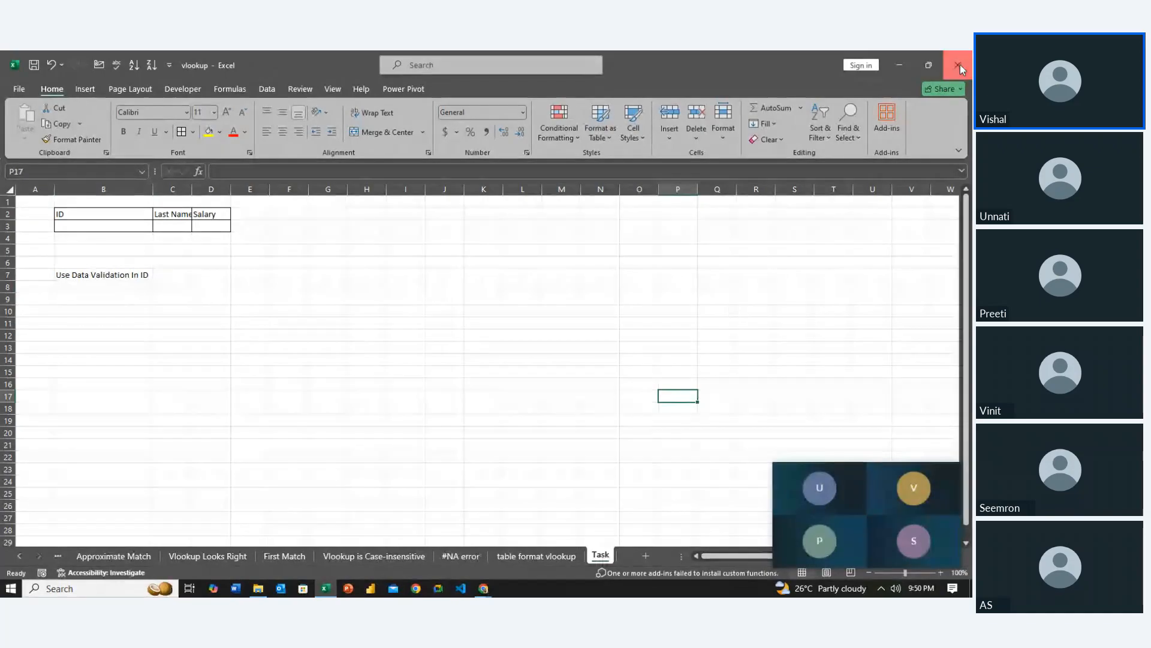
{"action": "left_click", "coordinate": [957, 65]}
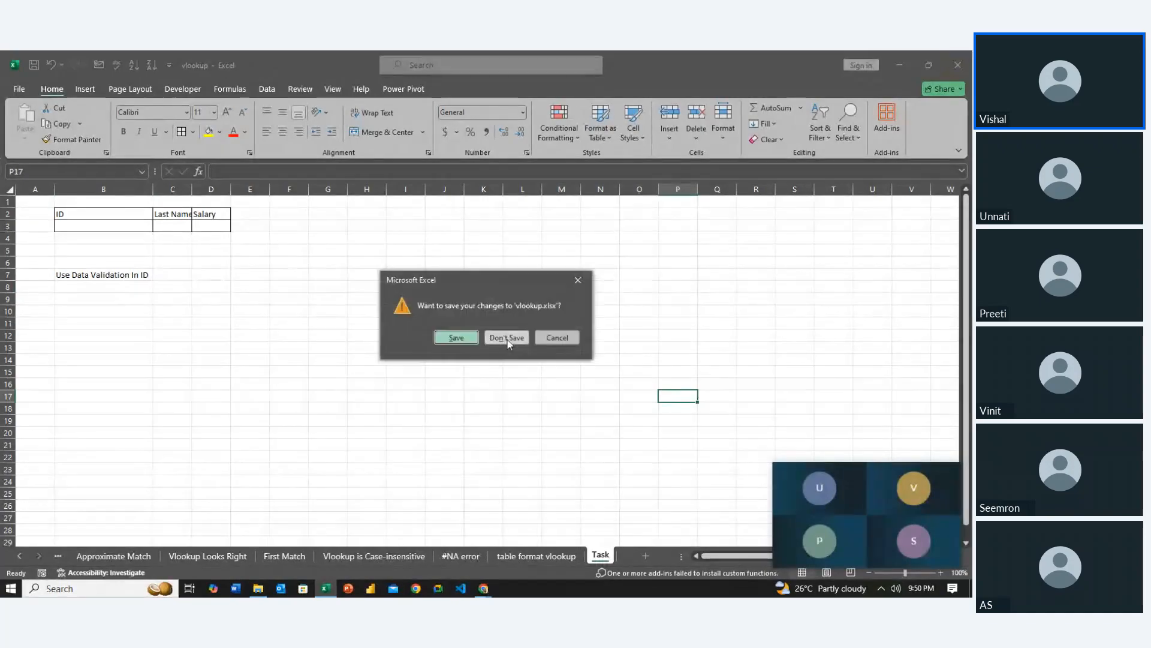
{"action": "left_click", "coordinate": [462, 338]}
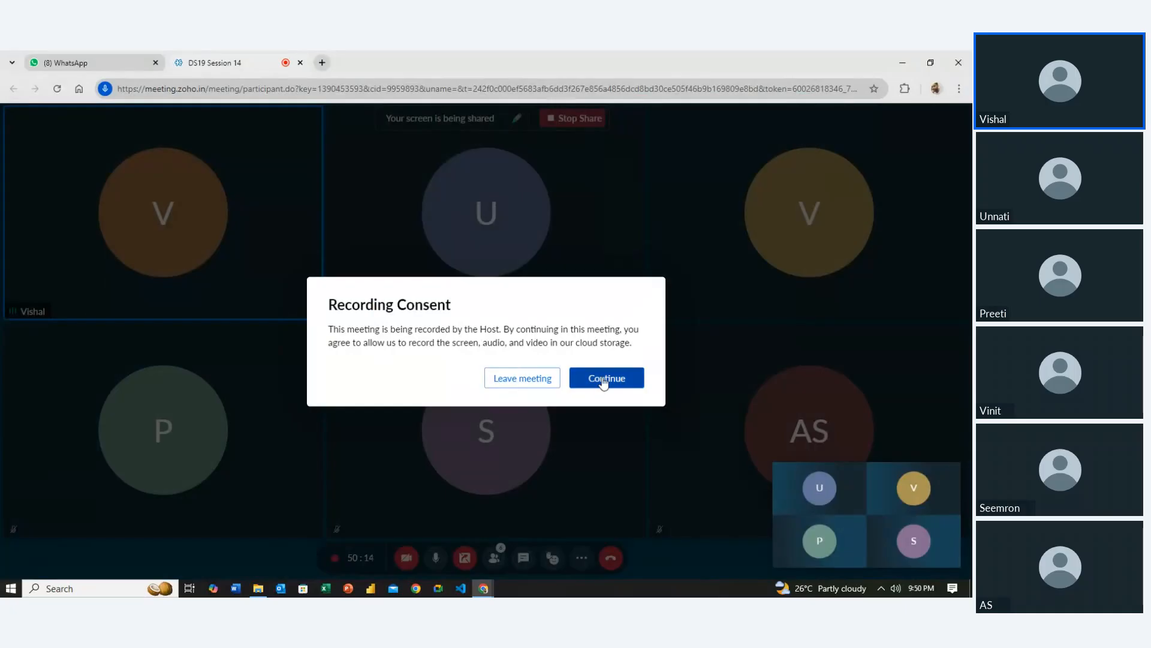
Accept the meeting's recording consent and reopen the vlookup workbook from the Lookup and Reference folder in File Explorer
{"action": "left_click", "coordinate": [604, 381]}
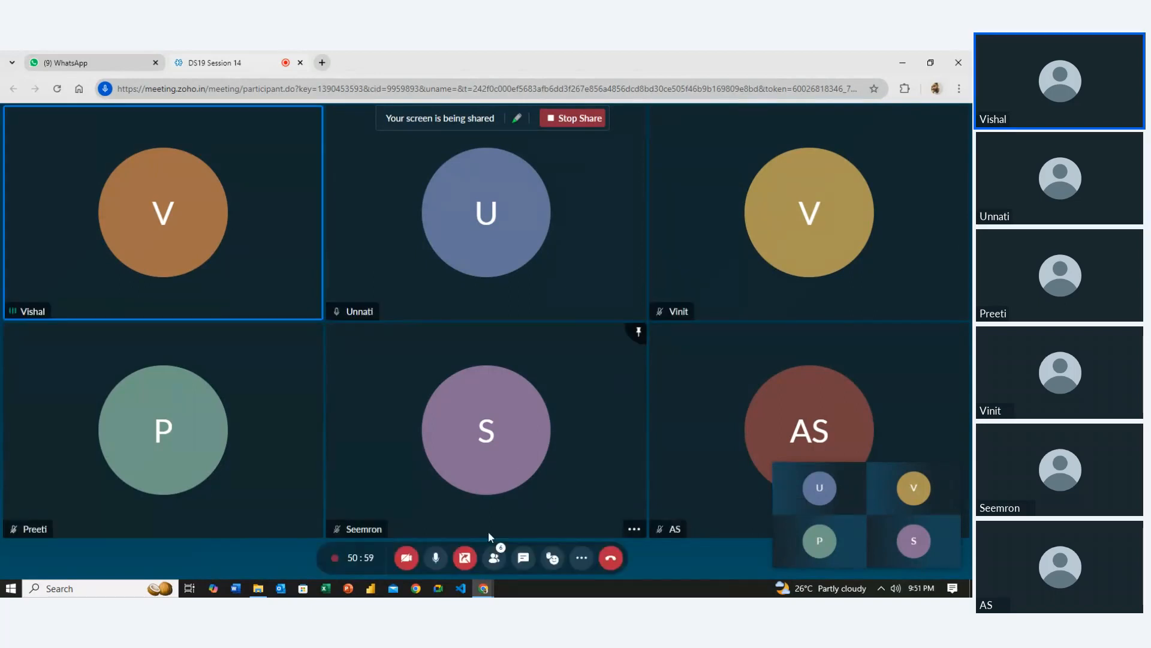
{"action": "key", "text": "alt+Tab"}
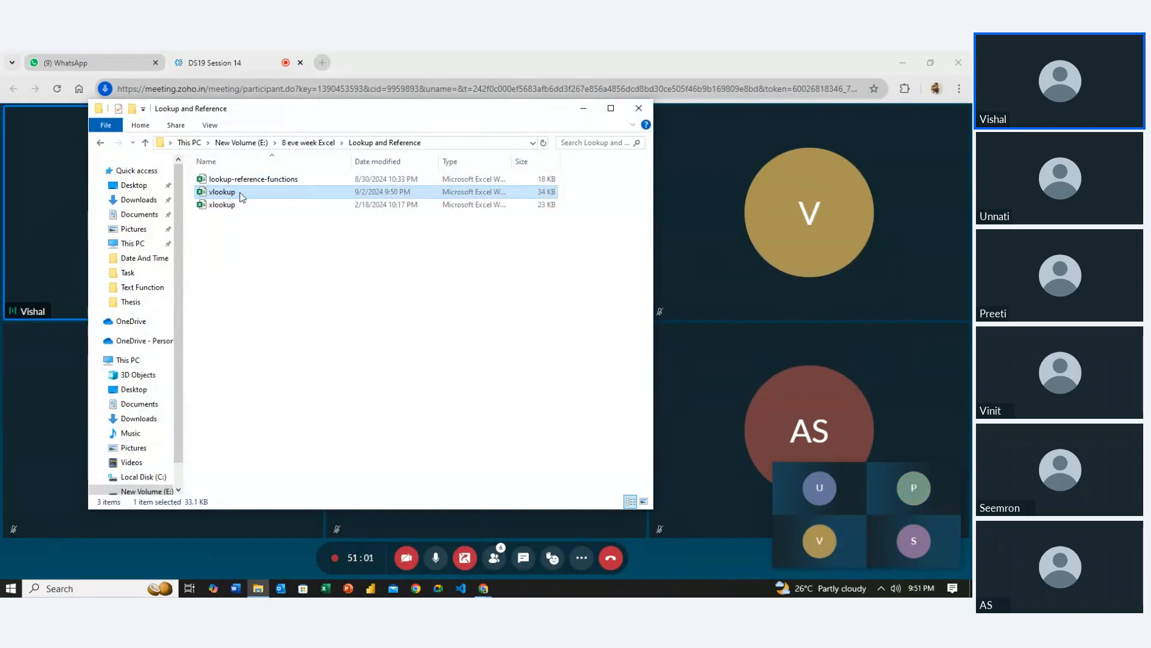
{"action": "double_click", "coordinate": [241, 193]}
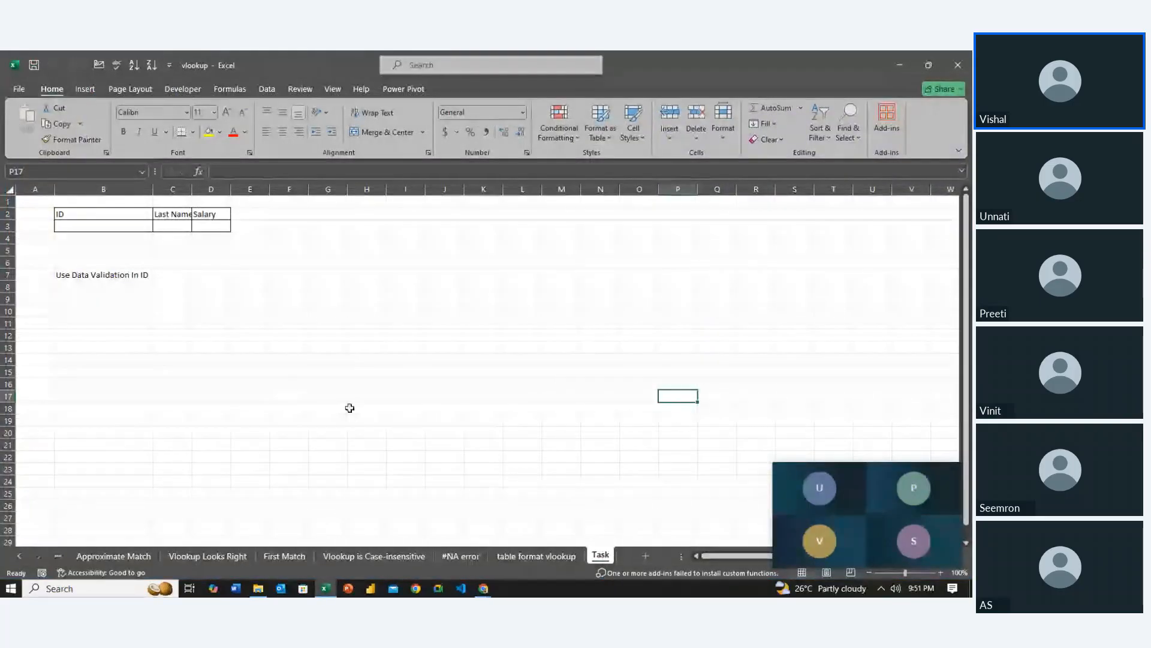
Enter the sample ID 72 in cell H14 of the Task sheet
{"action": "left_click", "coordinate": [350, 362]}
{"action": "type", "text": "72"}
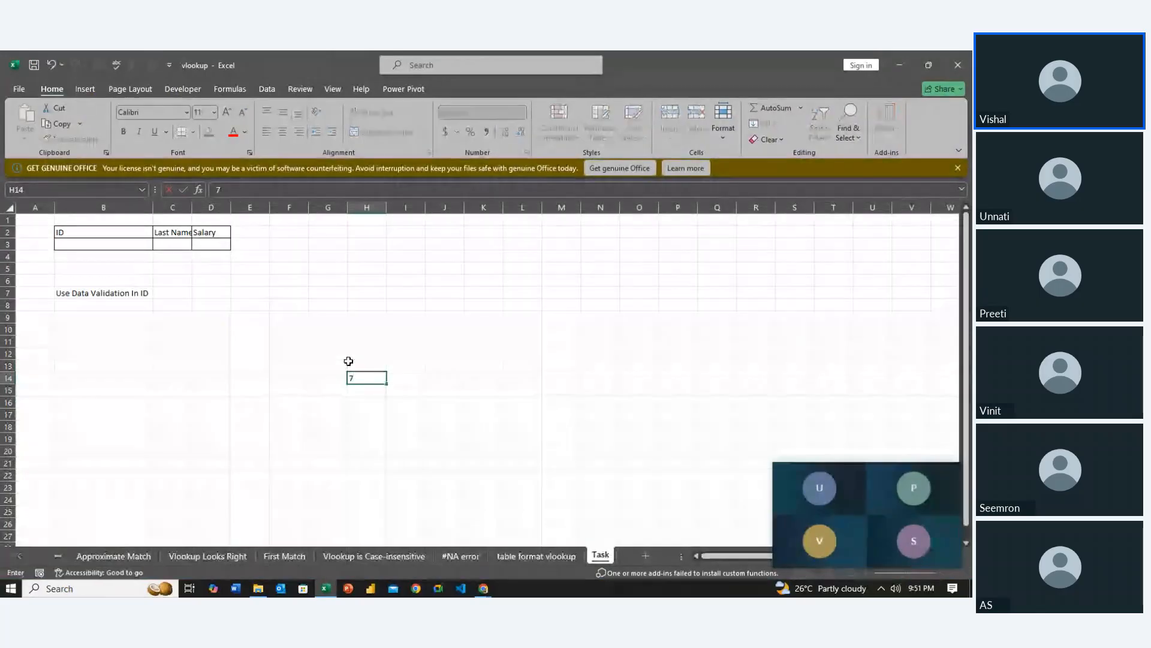
{"action": "key", "text": "Return"}
{"action": "key", "text": "Up"}
{"action": "key", "text": "Right"}
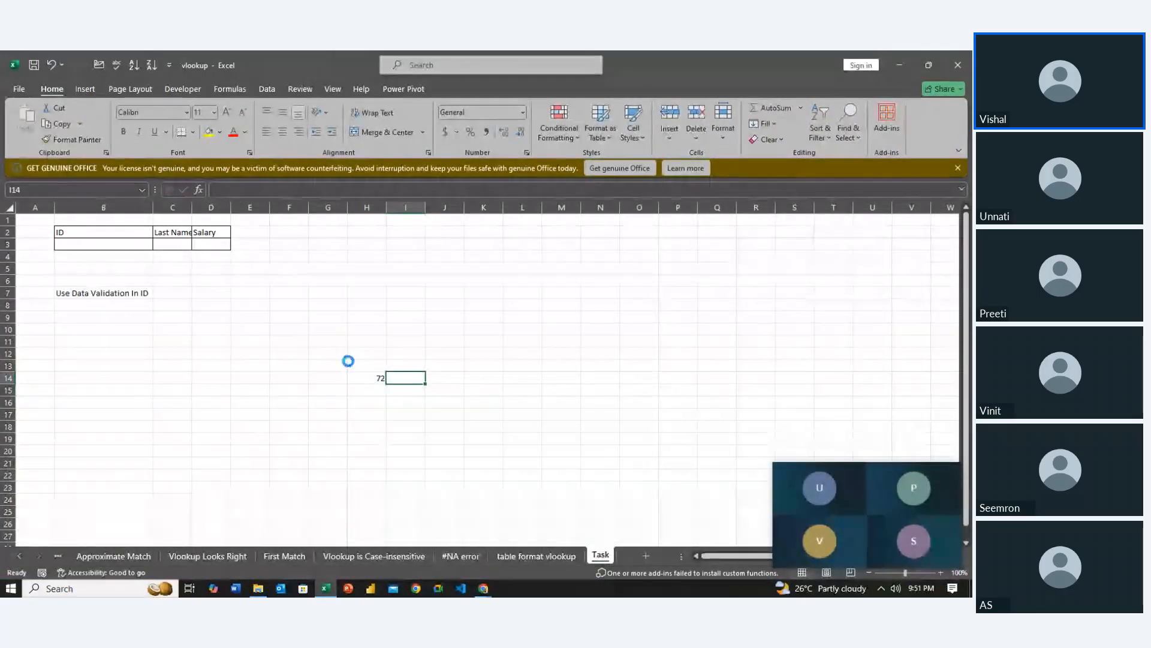
View the employee source data on the table format vlookup sheet
{"action": "scroll", "coordinate": [348, 361], "scroll_direction": "up", "scroll_amount": 3}
{"action": "scroll", "coordinate": [656, 478], "scroll_direction": "down", "scroll_amount": 1}
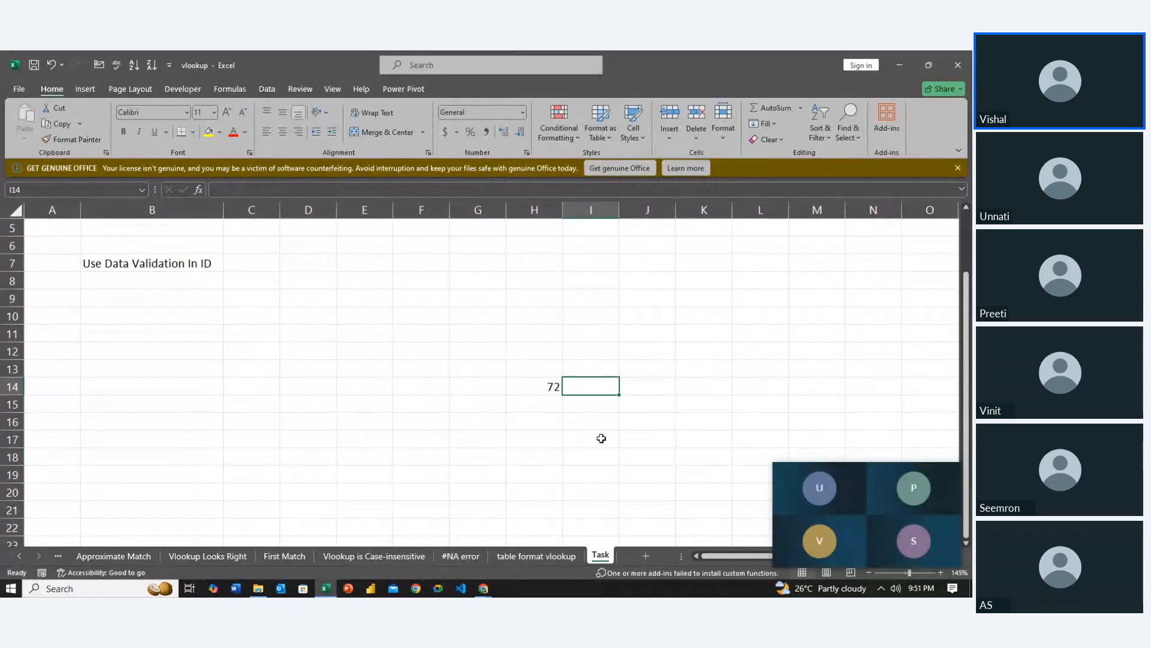
{"action": "left_click", "coordinate": [514, 557]}
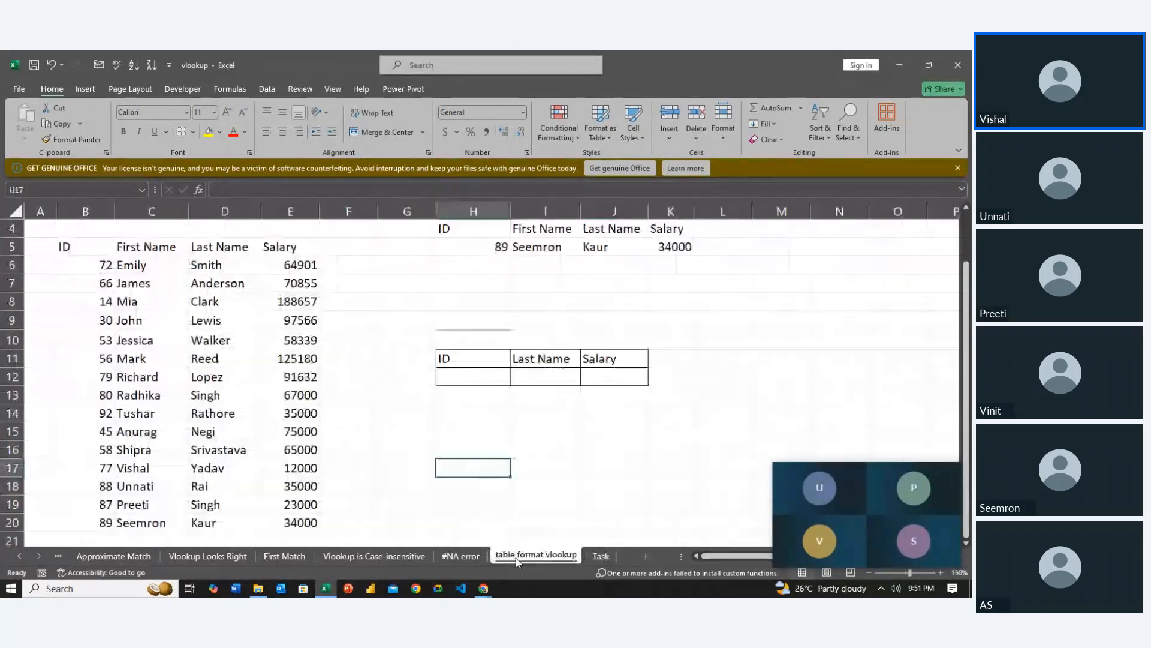
On the Task sheet, start a VLOOKUP formula in cell I14 using $H$14 as the absolute lookup value
{"action": "left_click", "coordinate": [602, 556]}
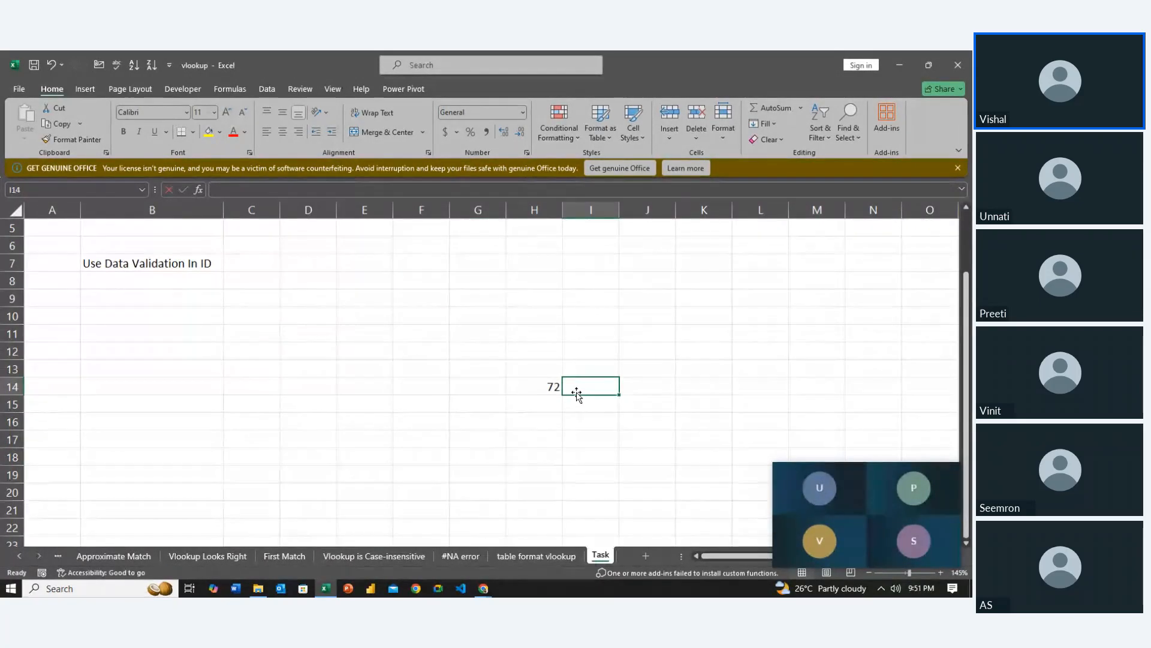
{"action": "type", "text": "=vl"}
{"action": "key", "text": "Tab"}
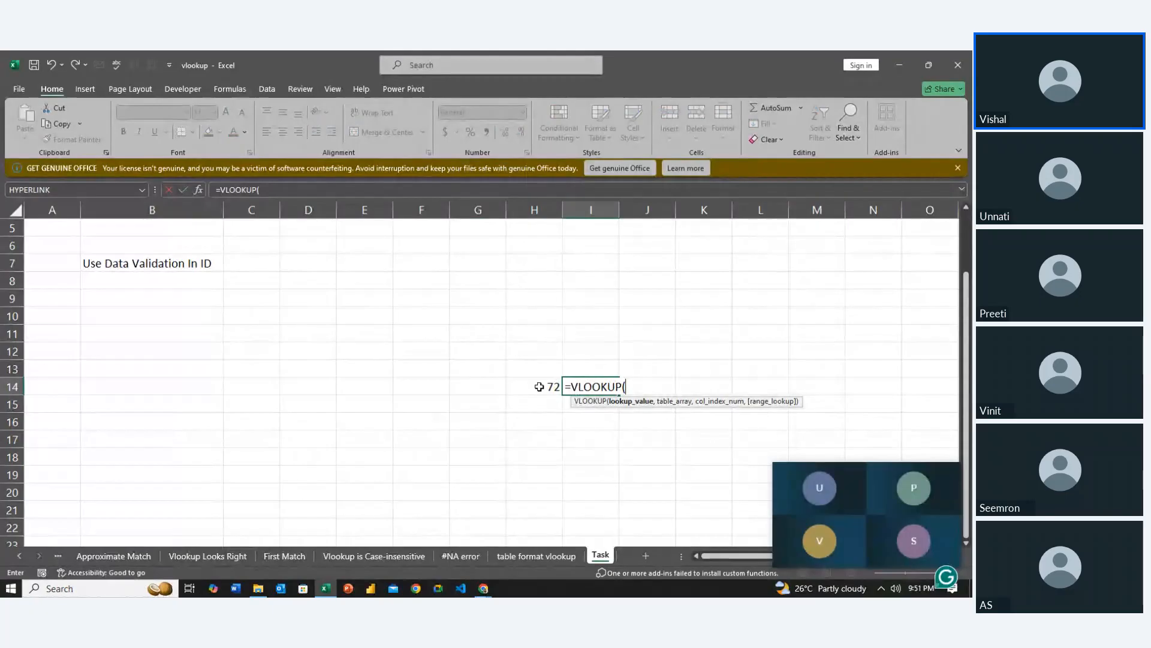
{"action": "left_click", "coordinate": [546, 387]}
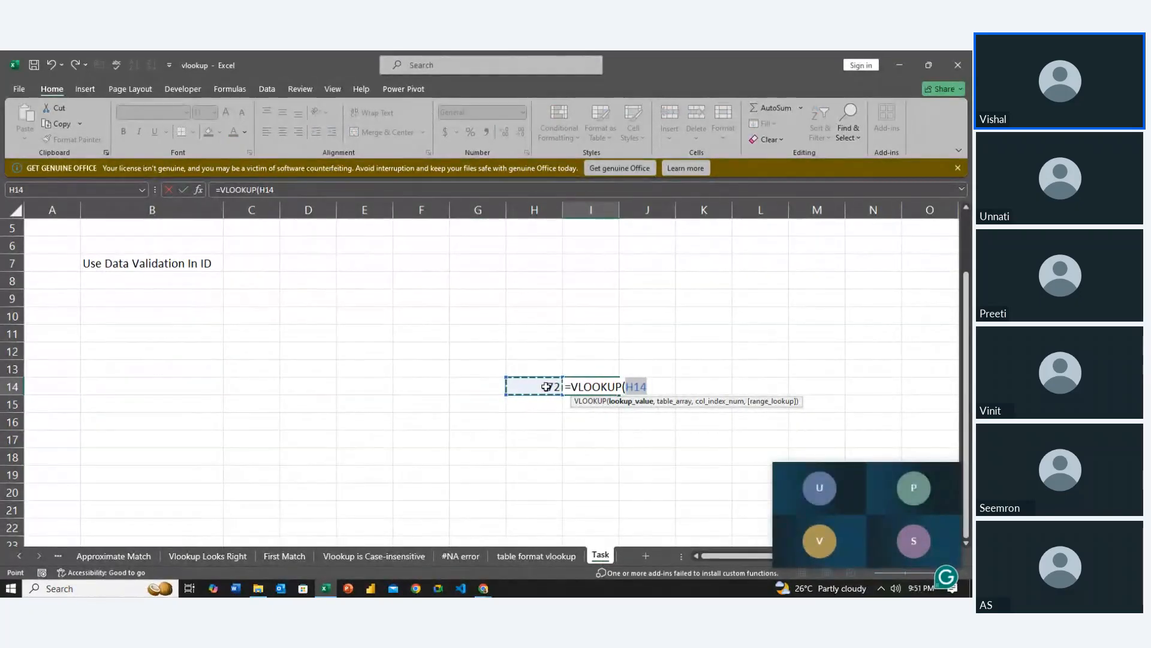
{"action": "key", "text": "F4"}
{"action": "type", "text": ","}
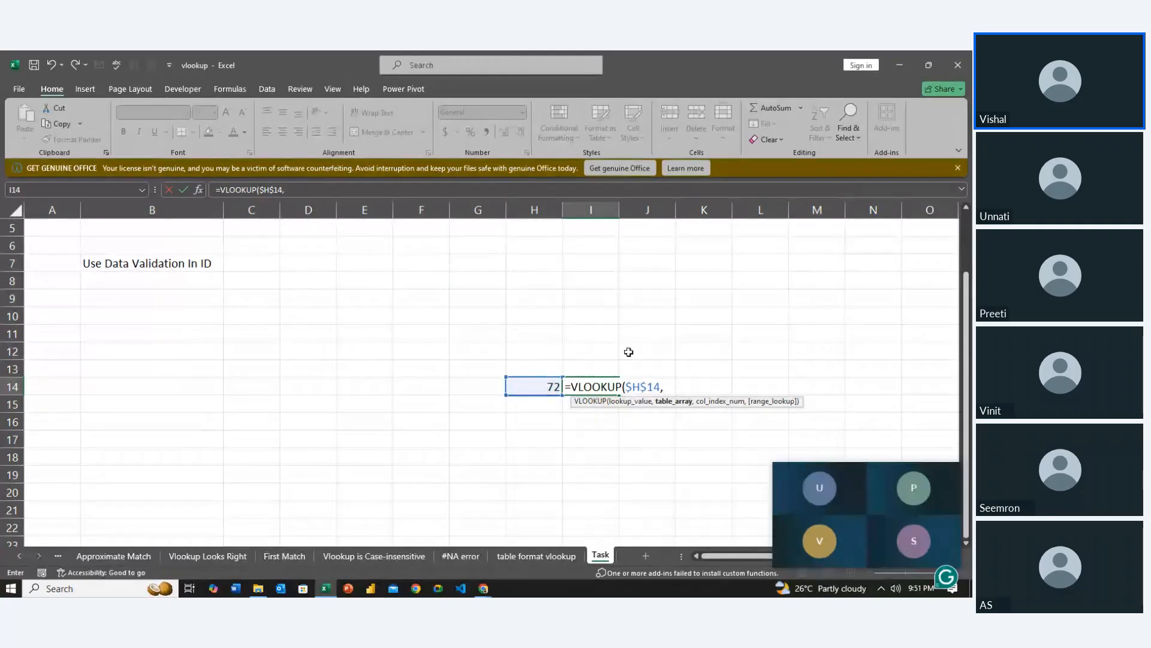
Set the formula's table array to the absolute range $B$5:$E$20 on the table format vlookup sheet
{"action": "left_click", "coordinate": [523, 558]}
{"action": "left_click_drag", "start_coordinate": [83, 250], "coordinate": [289, 522]}
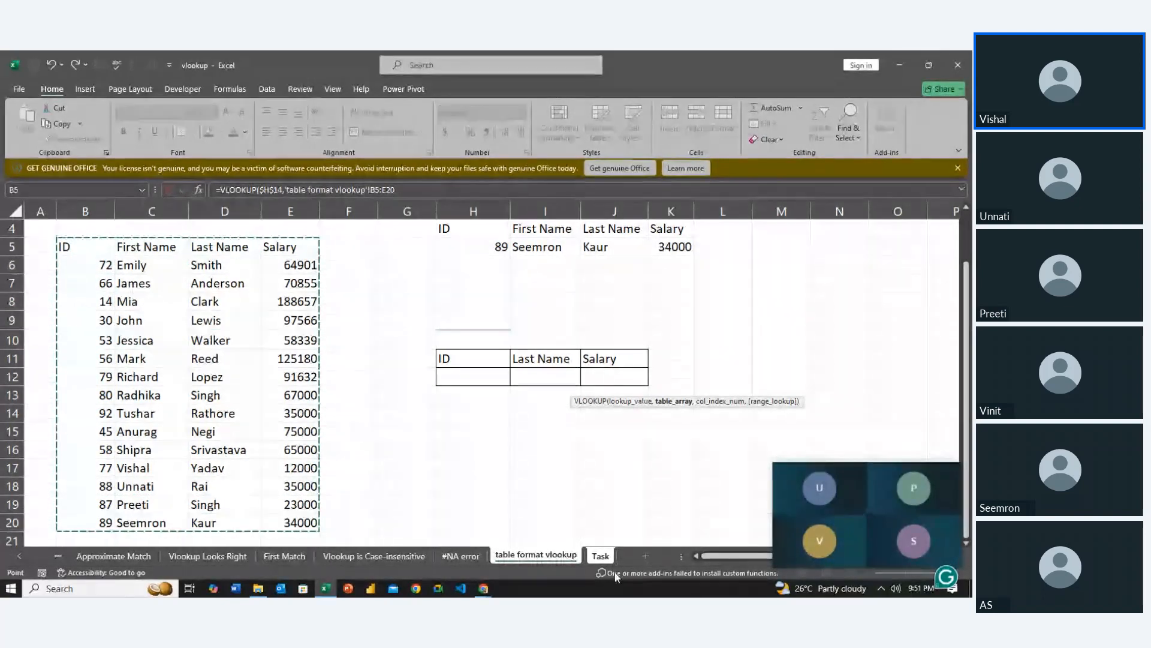
{"action": "left_click", "coordinate": [413, 191]}
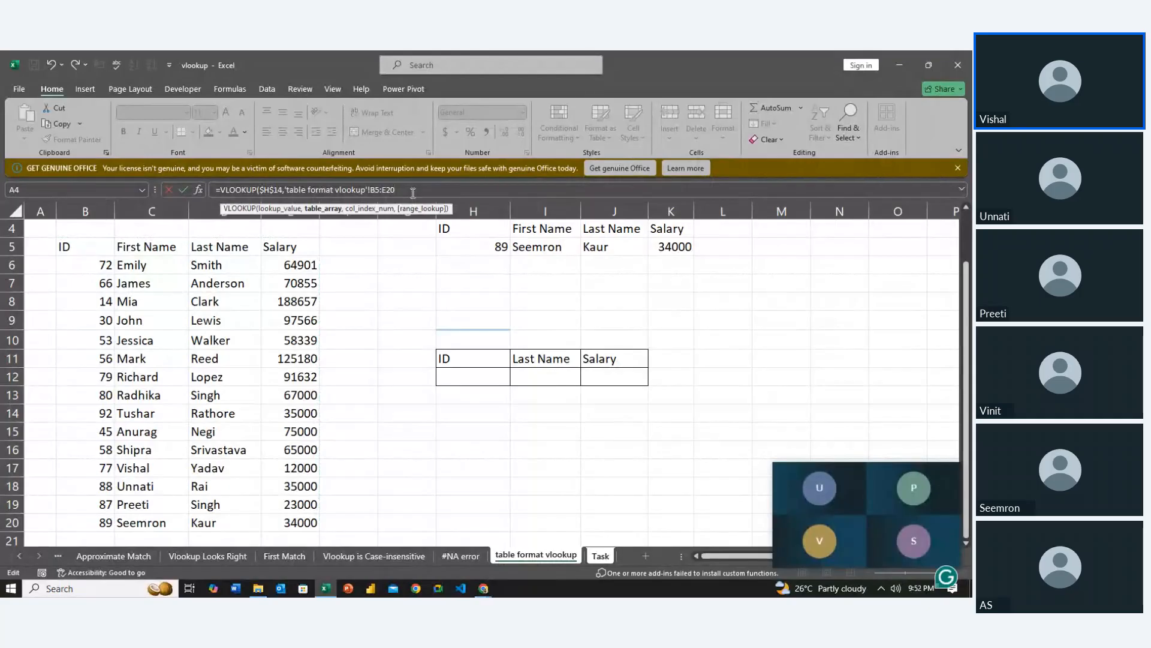
{"action": "key", "text": "F4"}
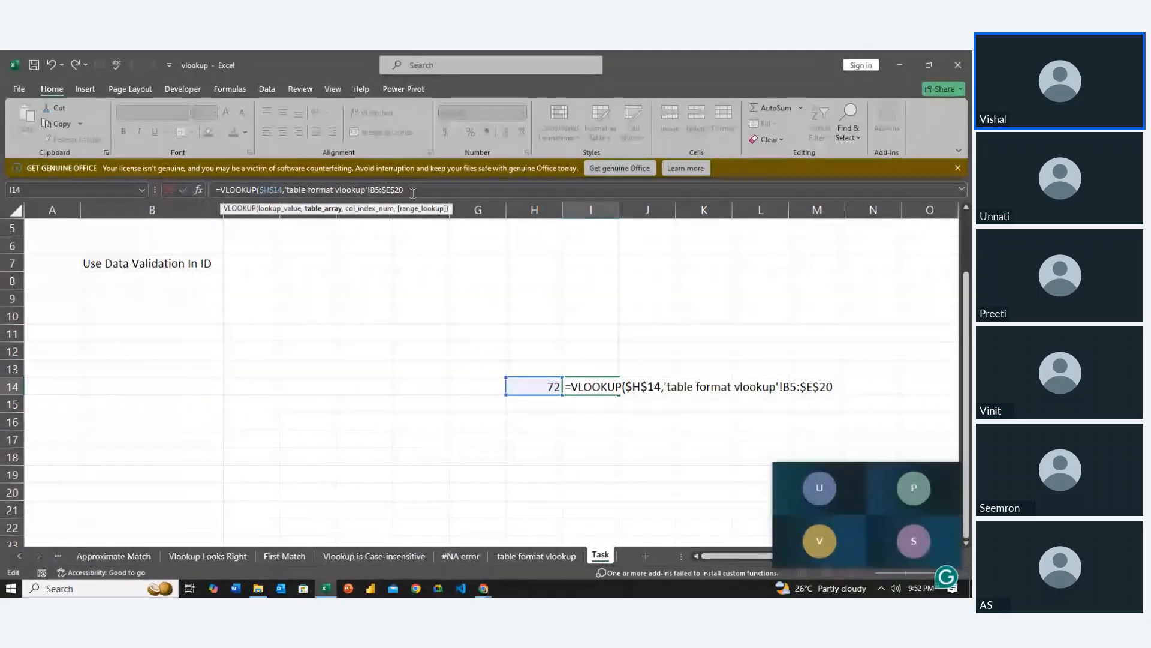
{"action": "key", "text": "F4"}
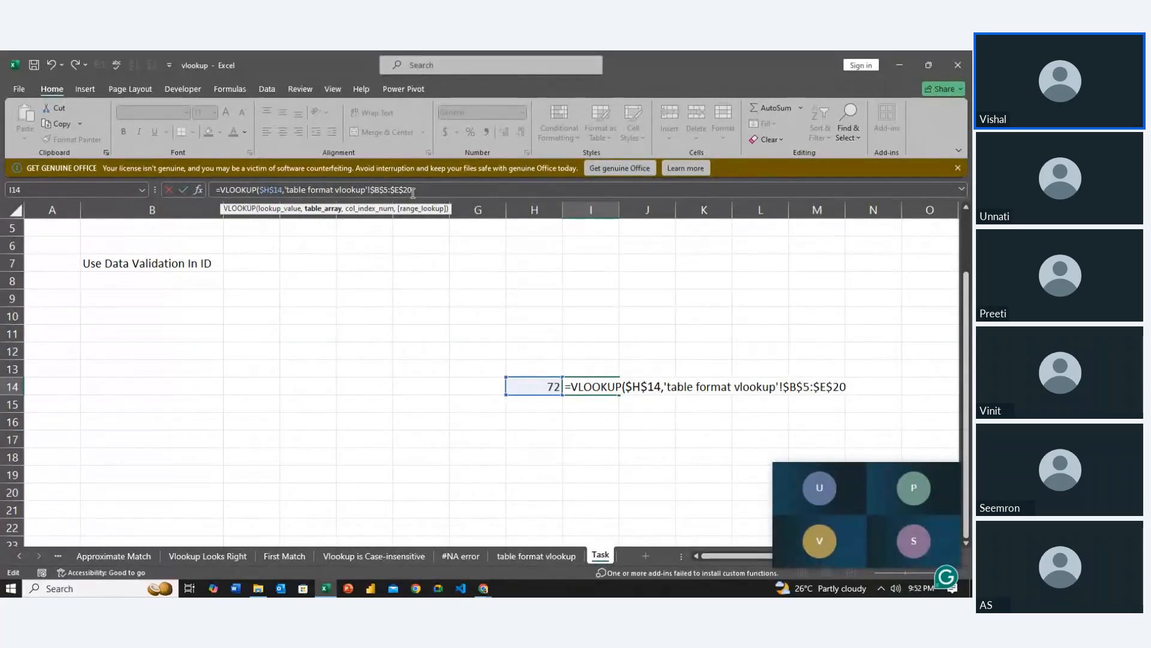
Complete the I14 formula with column index 4 and FALSE for an exact match
{"action": "type", "text": ",4"}
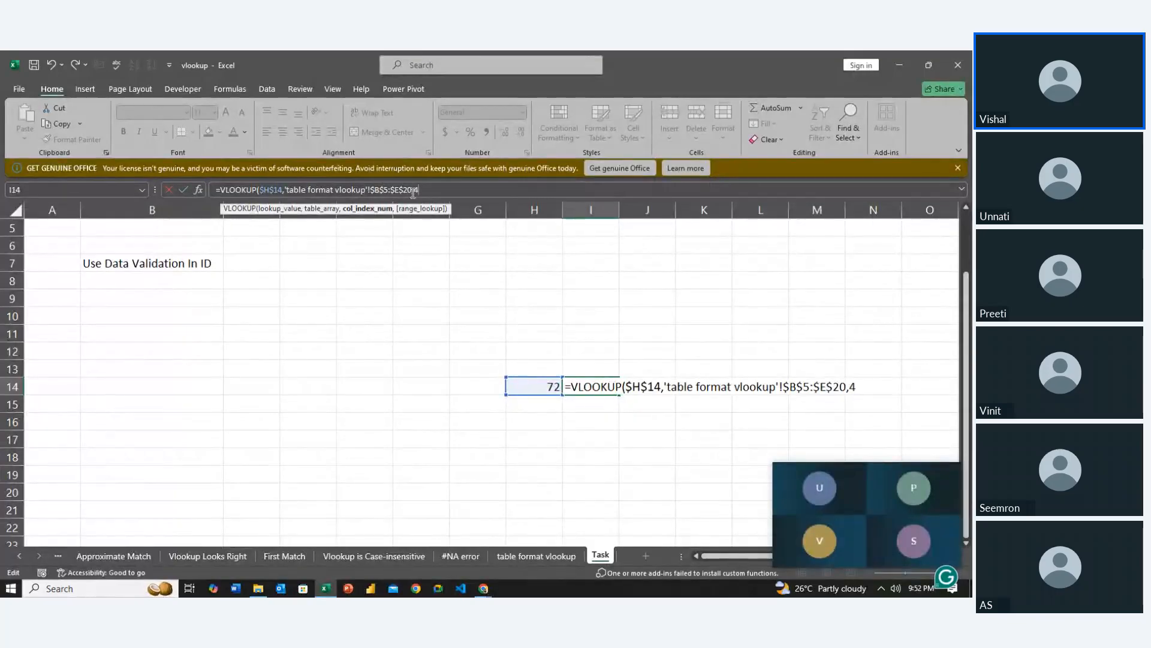
{"action": "type", "text": ","}
{"action": "key", "text": "Down"}
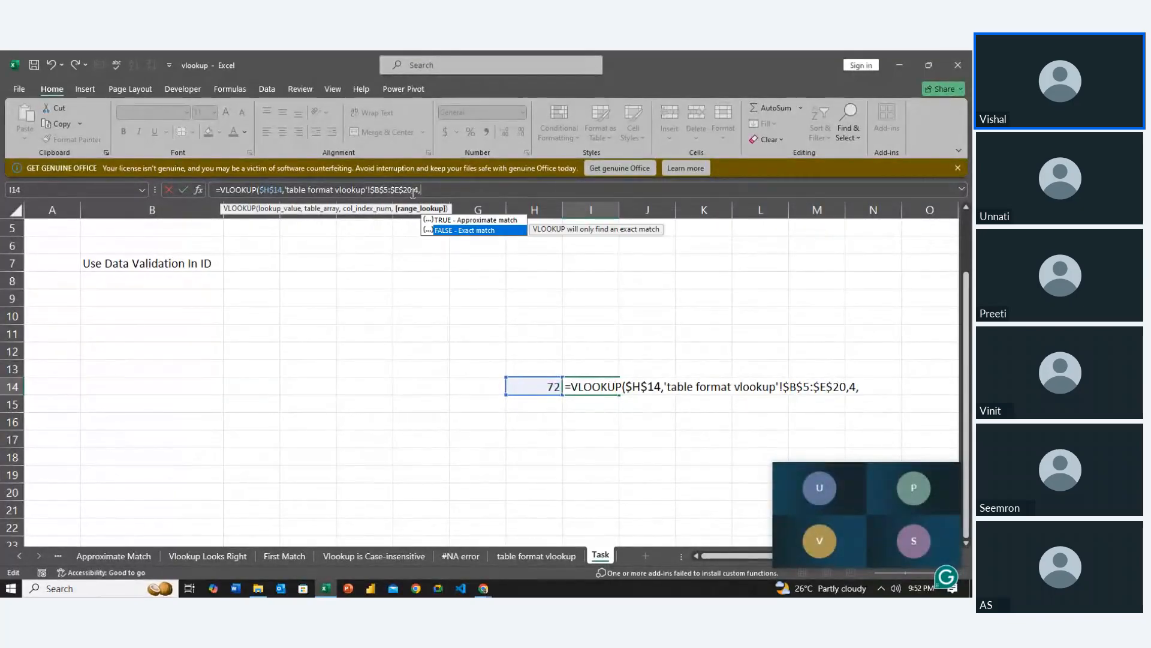
{"action": "key", "text": "Tab"}
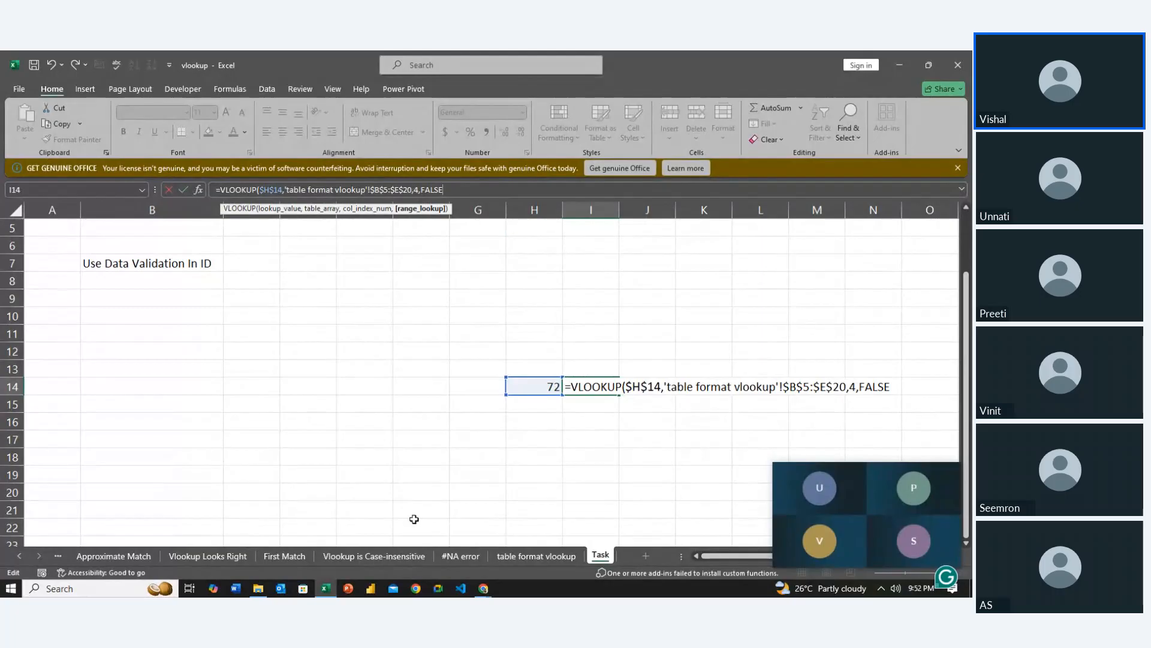
{"action": "key", "text": "Return"}
Review the source table on the table format vlookup sheet and the VLOOKUP arguments in Task cell I14
{"action": "left_click", "coordinate": [523, 555]}
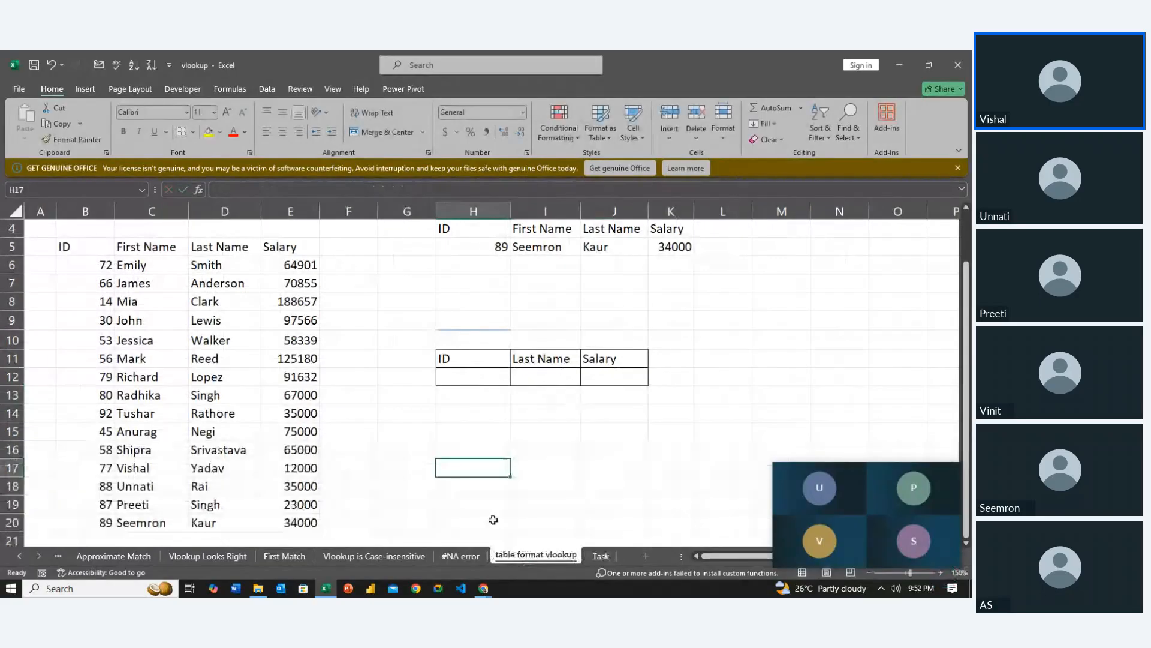
{"action": "left_click", "coordinate": [600, 556]}
{"action": "double_click", "coordinate": [592, 387]}
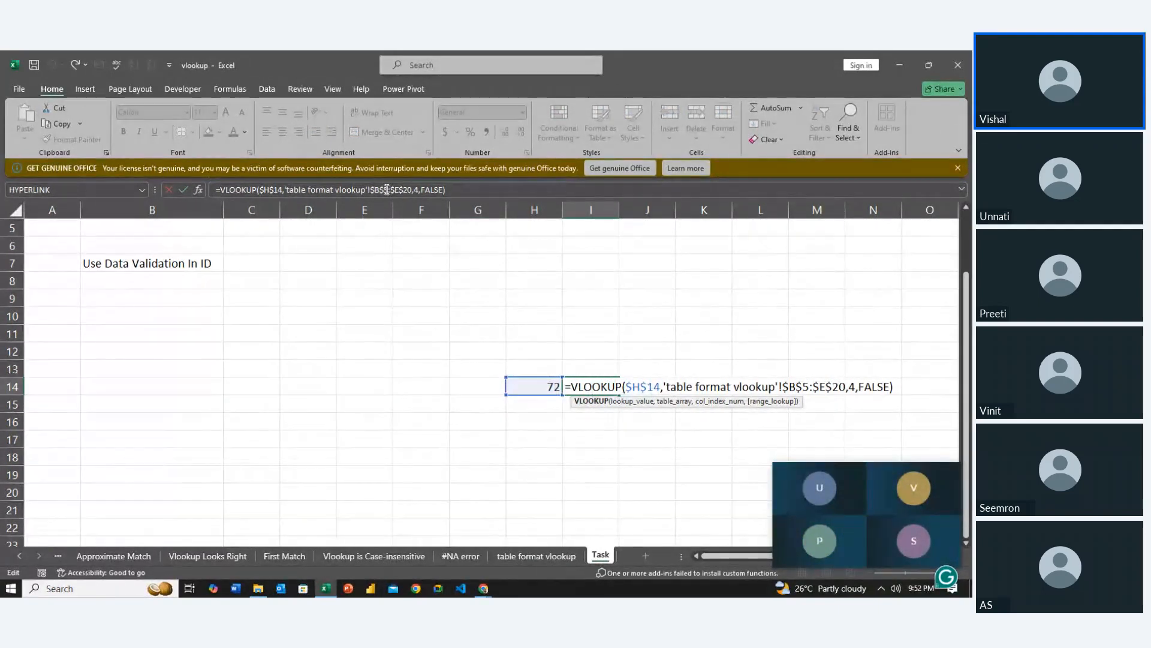
{"action": "key", "text": "Return"}
Clear the sample ID and the VLOOKUP formula from cells H14:I14 of the Task sheet
{"action": "key", "text": "Up"}
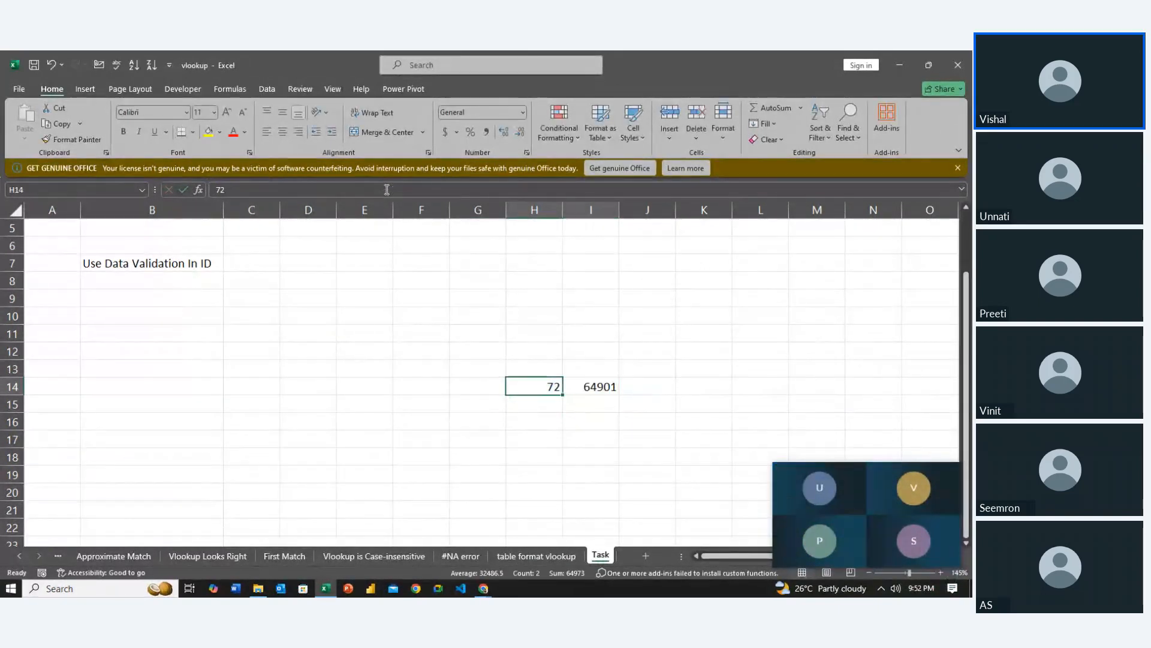
{"action": "key", "text": "shift+Right"}
{"action": "key", "text": "Delete"}
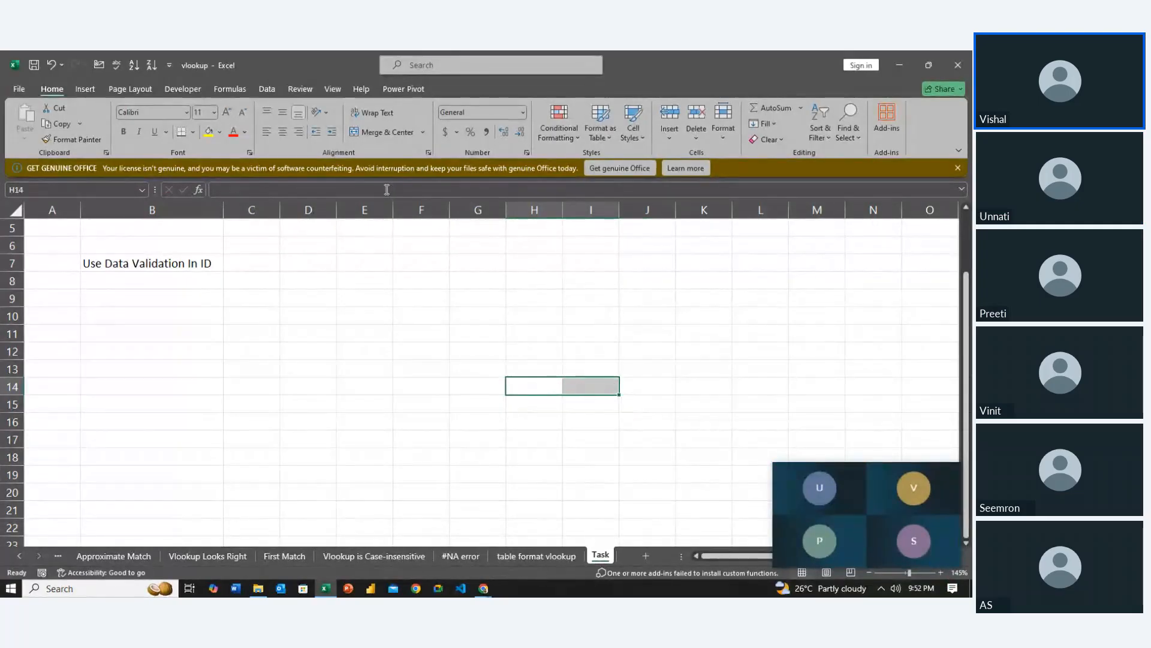
Close the vlookup workbook with the Task sheet's ID, Last Name and Salary block left empty for practice
{"action": "key", "text": "Left"}
{"action": "key", "text": "Left"}
{"action": "key", "text": "Left"}
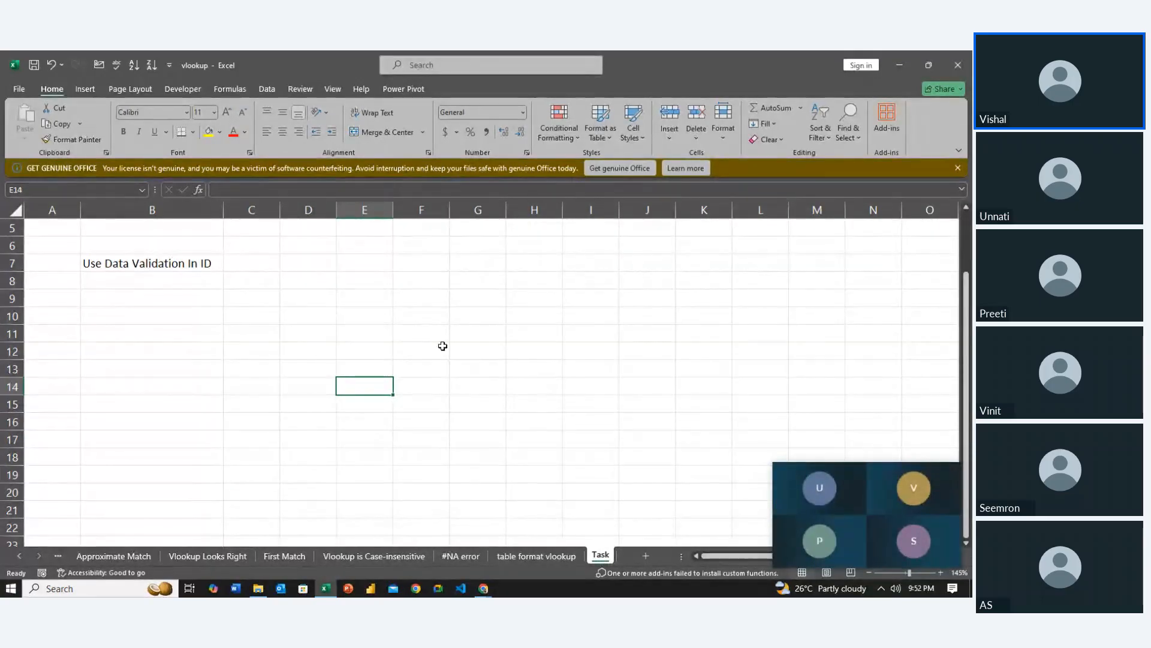
{"action": "scroll", "coordinate": [443, 346], "scroll_direction": "up", "scroll_amount": 2}
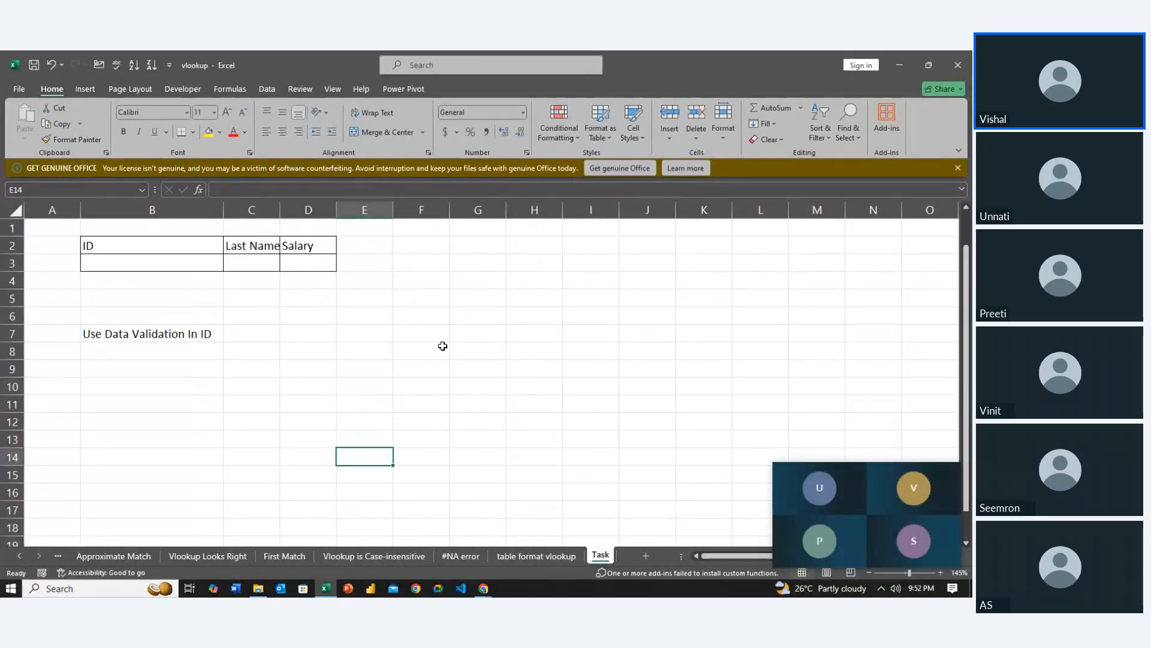
{"action": "left_click", "coordinate": [945, 71]}
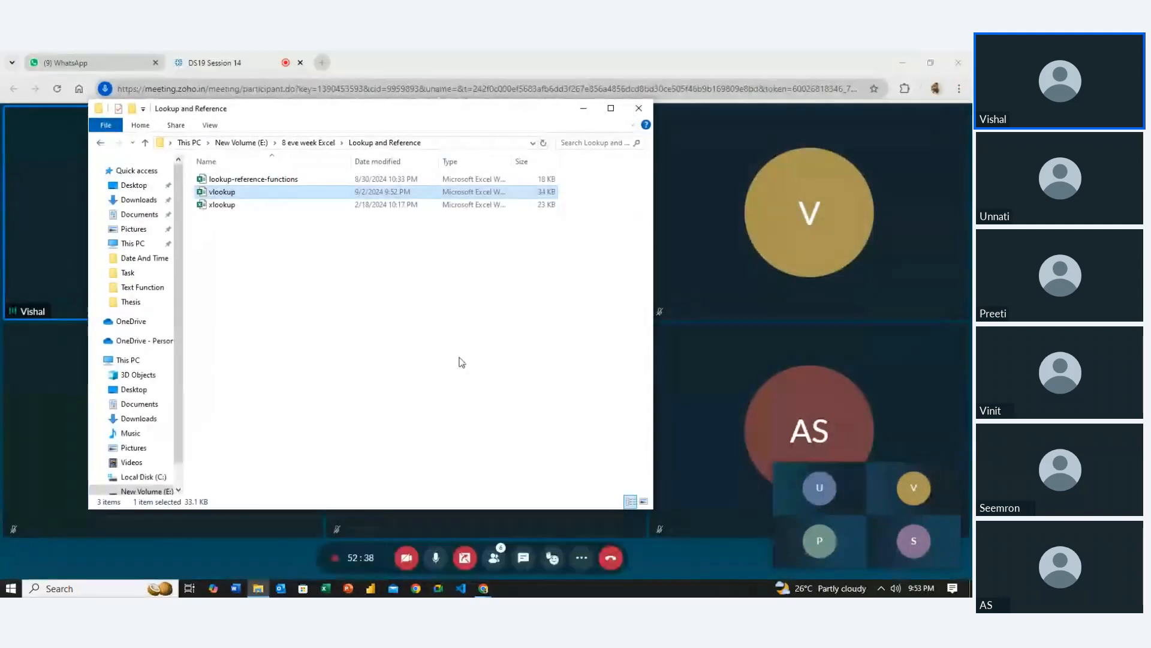